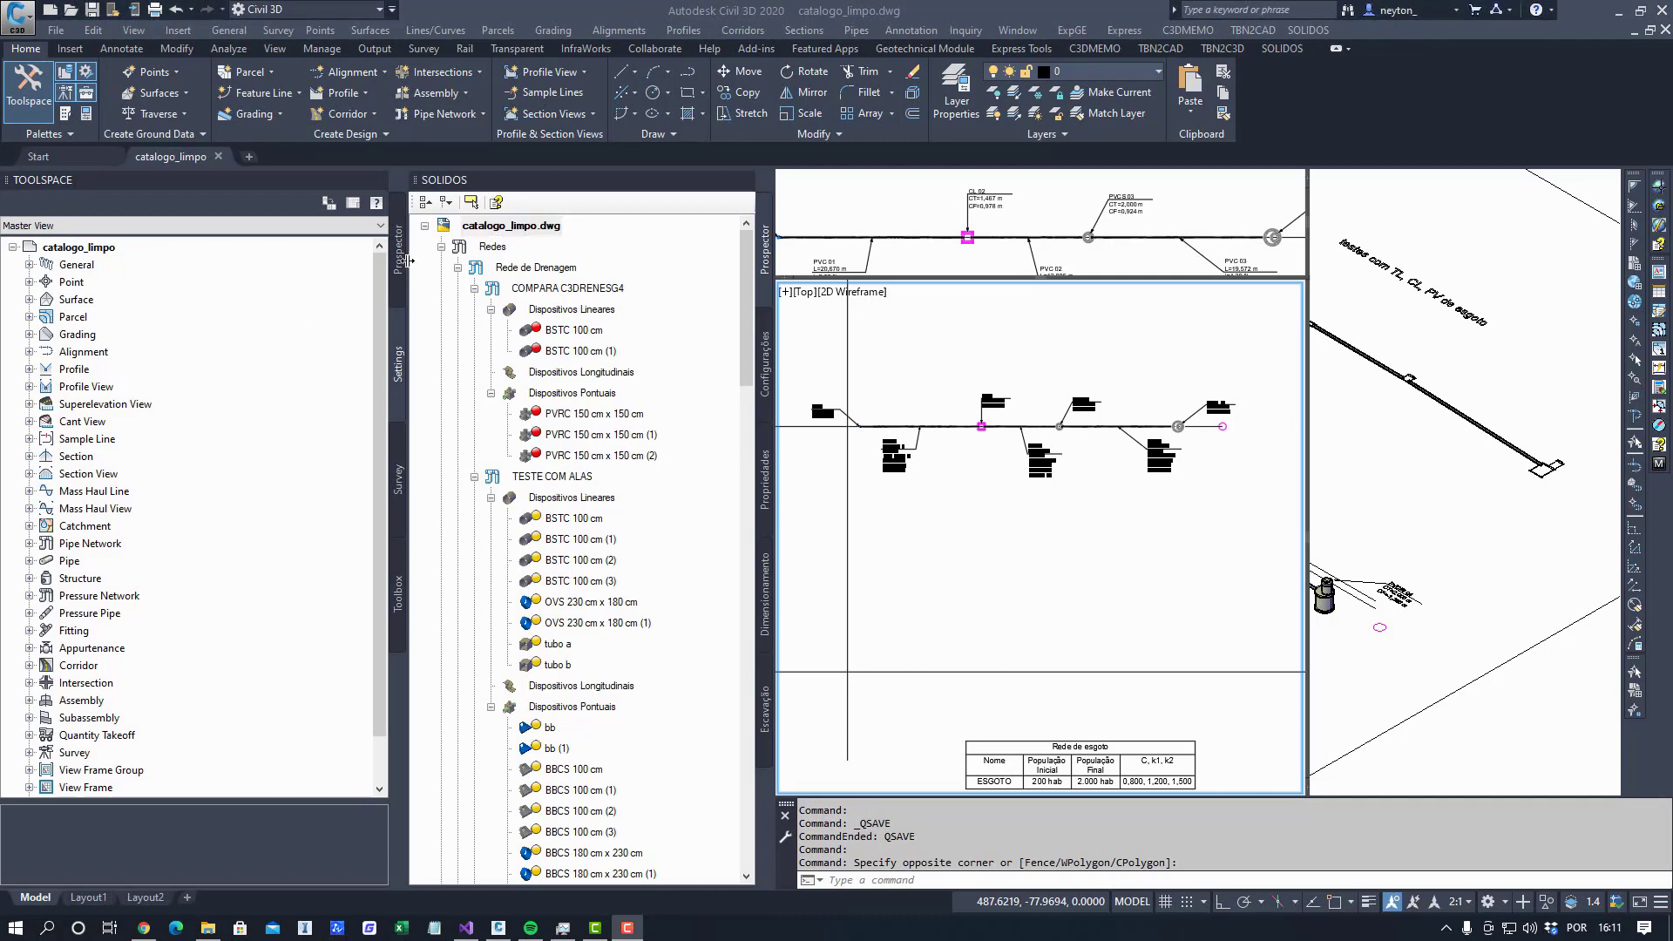
Show the Prospector contents of the active drawing and examine its networks, tables and profile in the plan view.
left_click(398, 253)
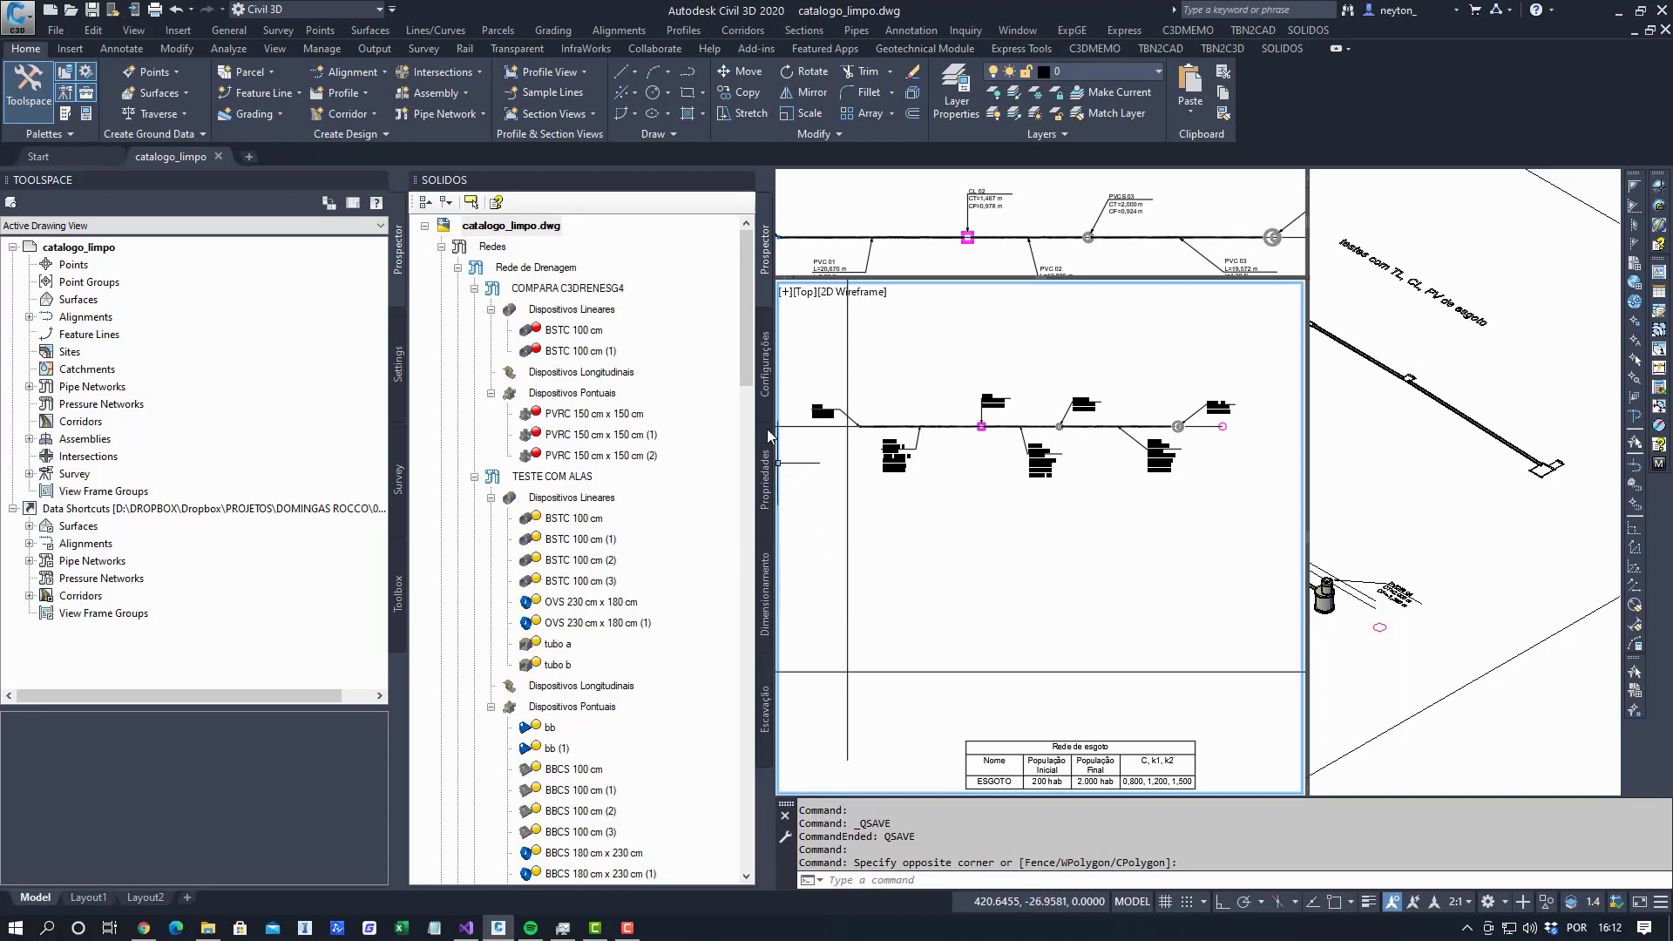
middle_click_drag(952, 501, 1163, 473)
scroll(945, 525, "down", 6)
scroll(1076, 494, "down", 4)
middle_click_drag(906, 550, 1003, 556)
middle_click_drag(1064, 682, 971, 689)
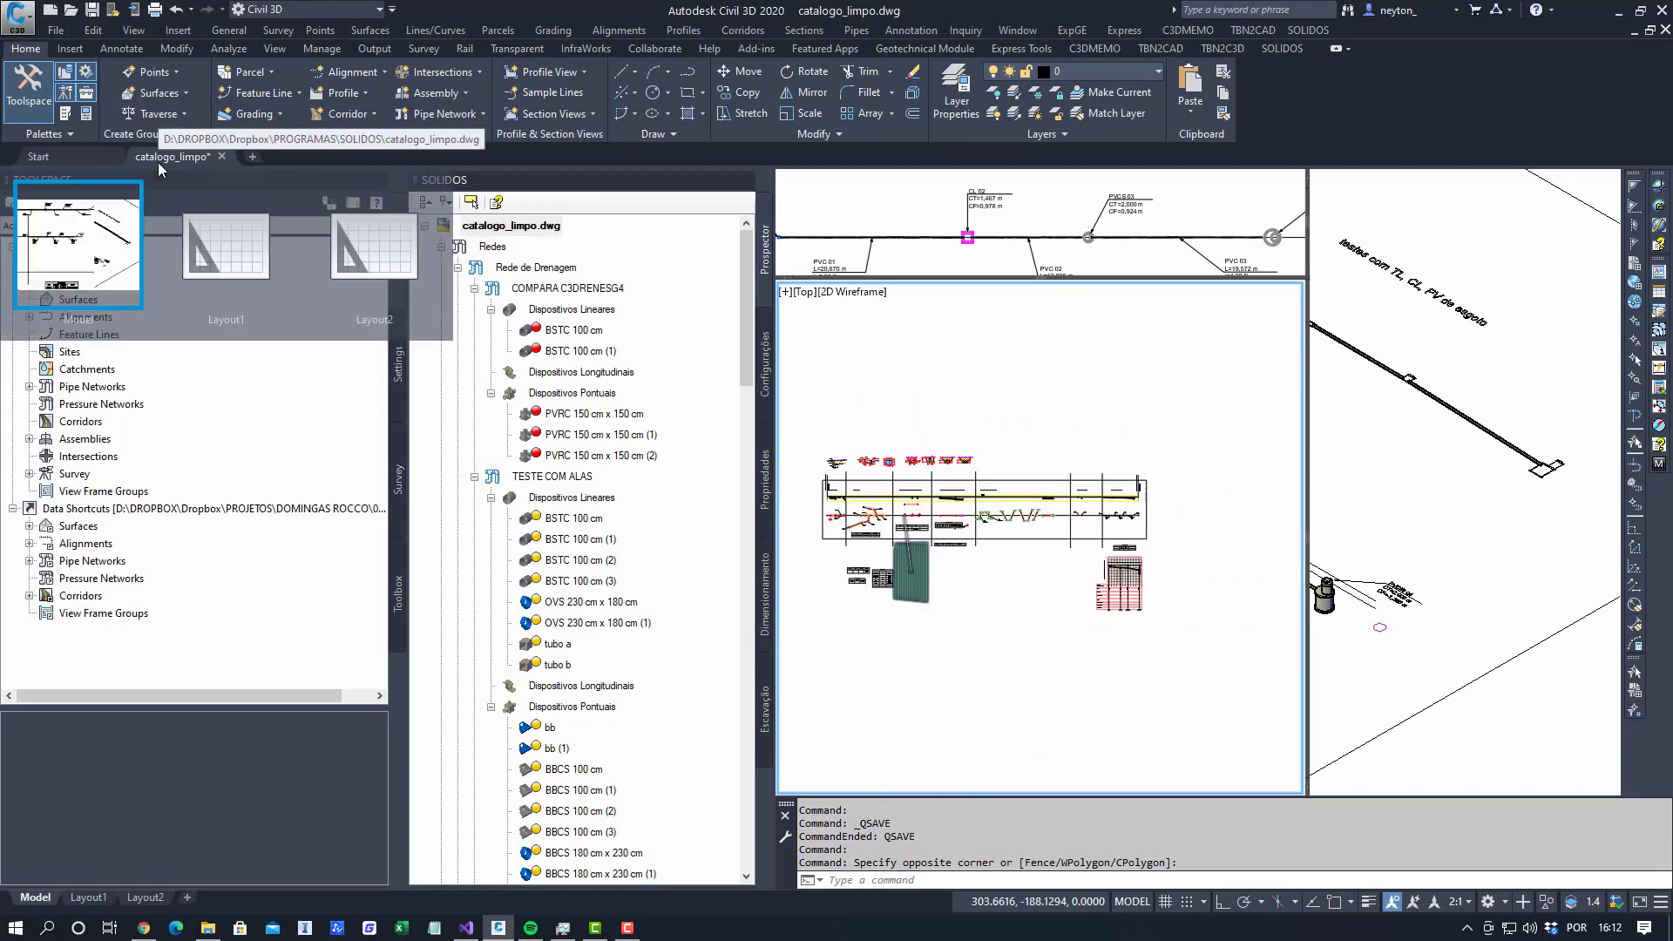
middle_click_drag(1059, 694, 1021, 718)
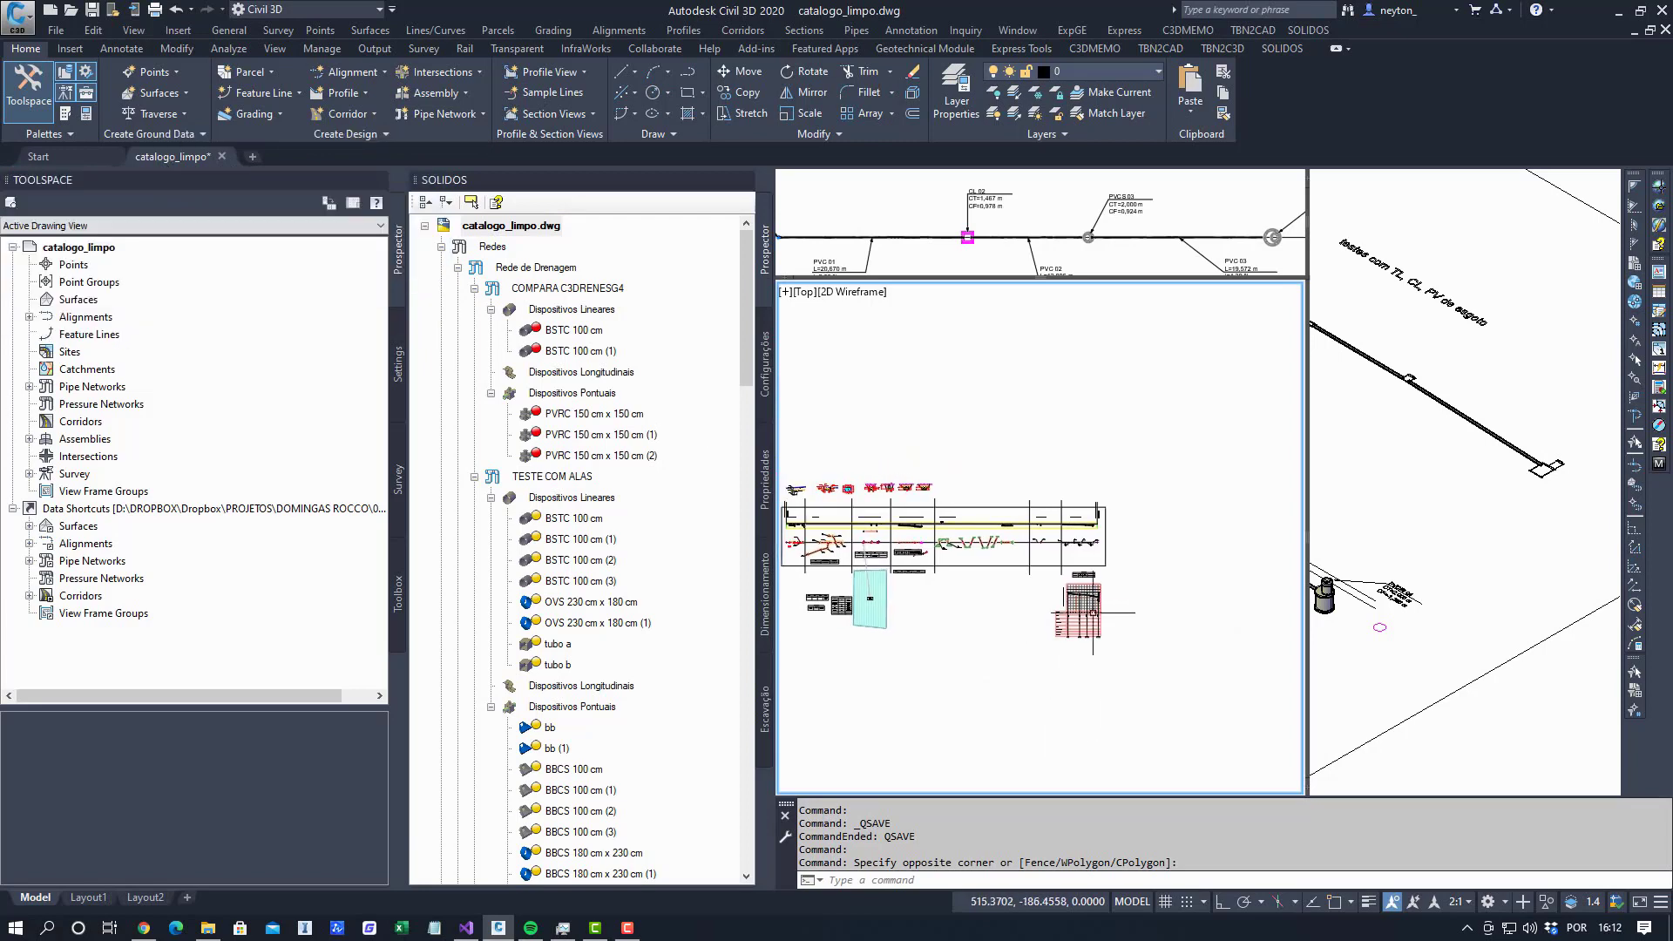
scroll(1096, 612, "up", 5)
middle_click_drag(1085, 587, 1106, 487)
scroll(1069, 487, "down", 2)
mouse_move(1012, 634)
middle_mouse_down()
mouse_move(1022, 693)
mouse_move(988, 699)
middle_mouse_up()
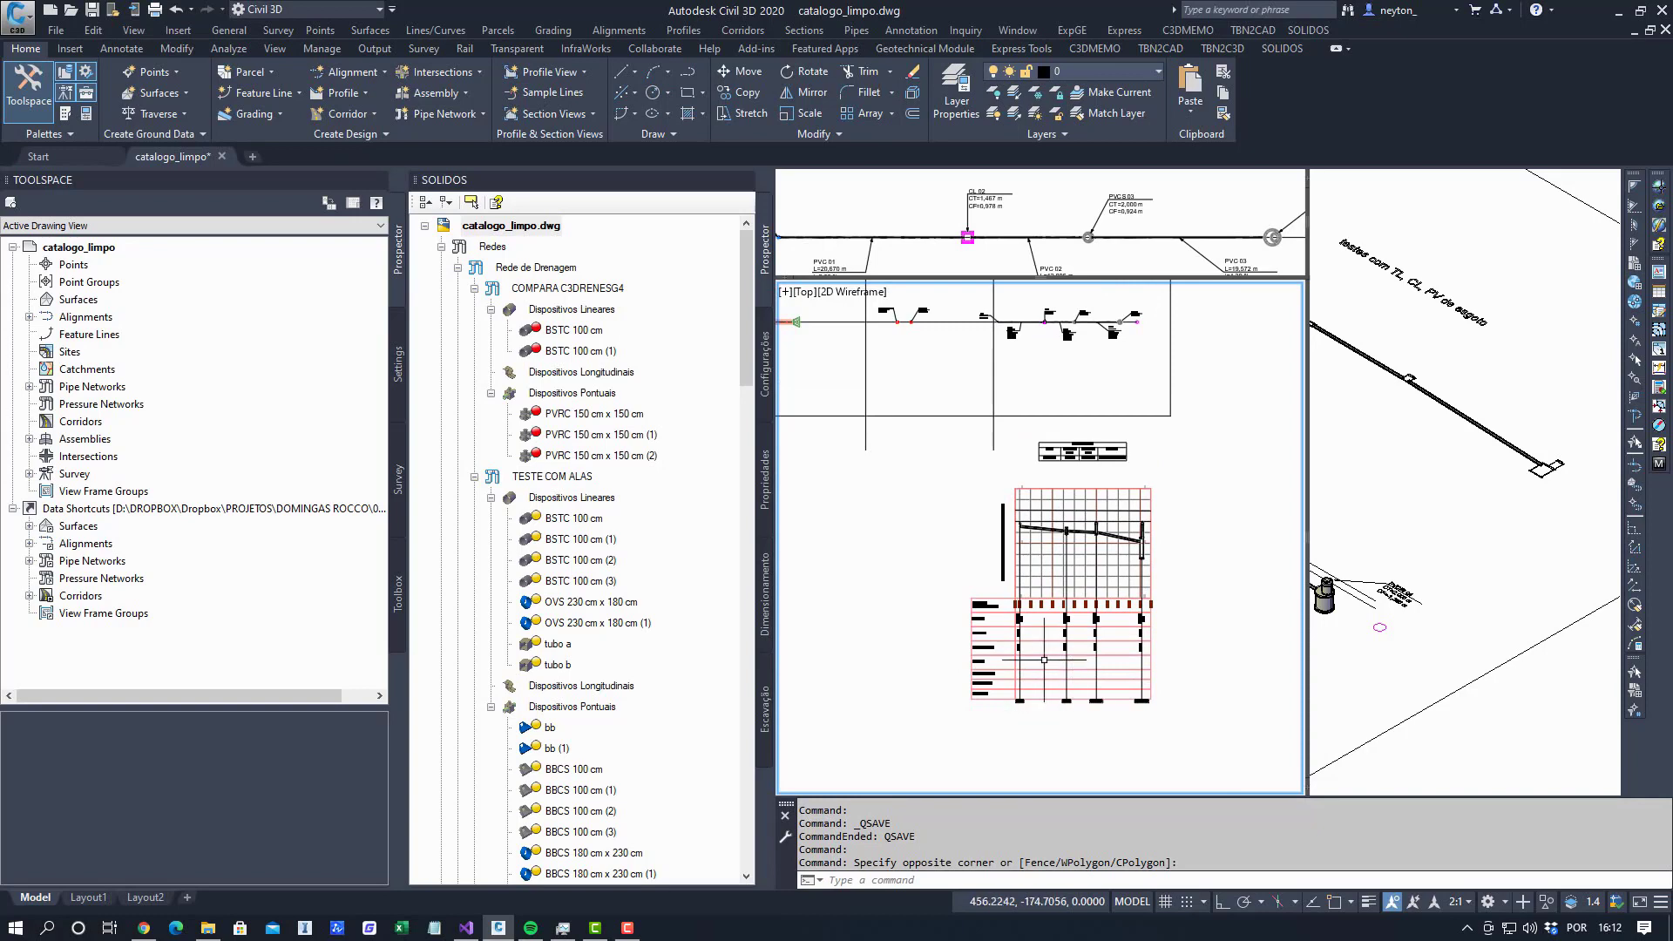
mouse_move(924, 474)
middle_mouse_down()
mouse_move(907, 590)
mouse_move(914, 480)
middle_mouse_up()
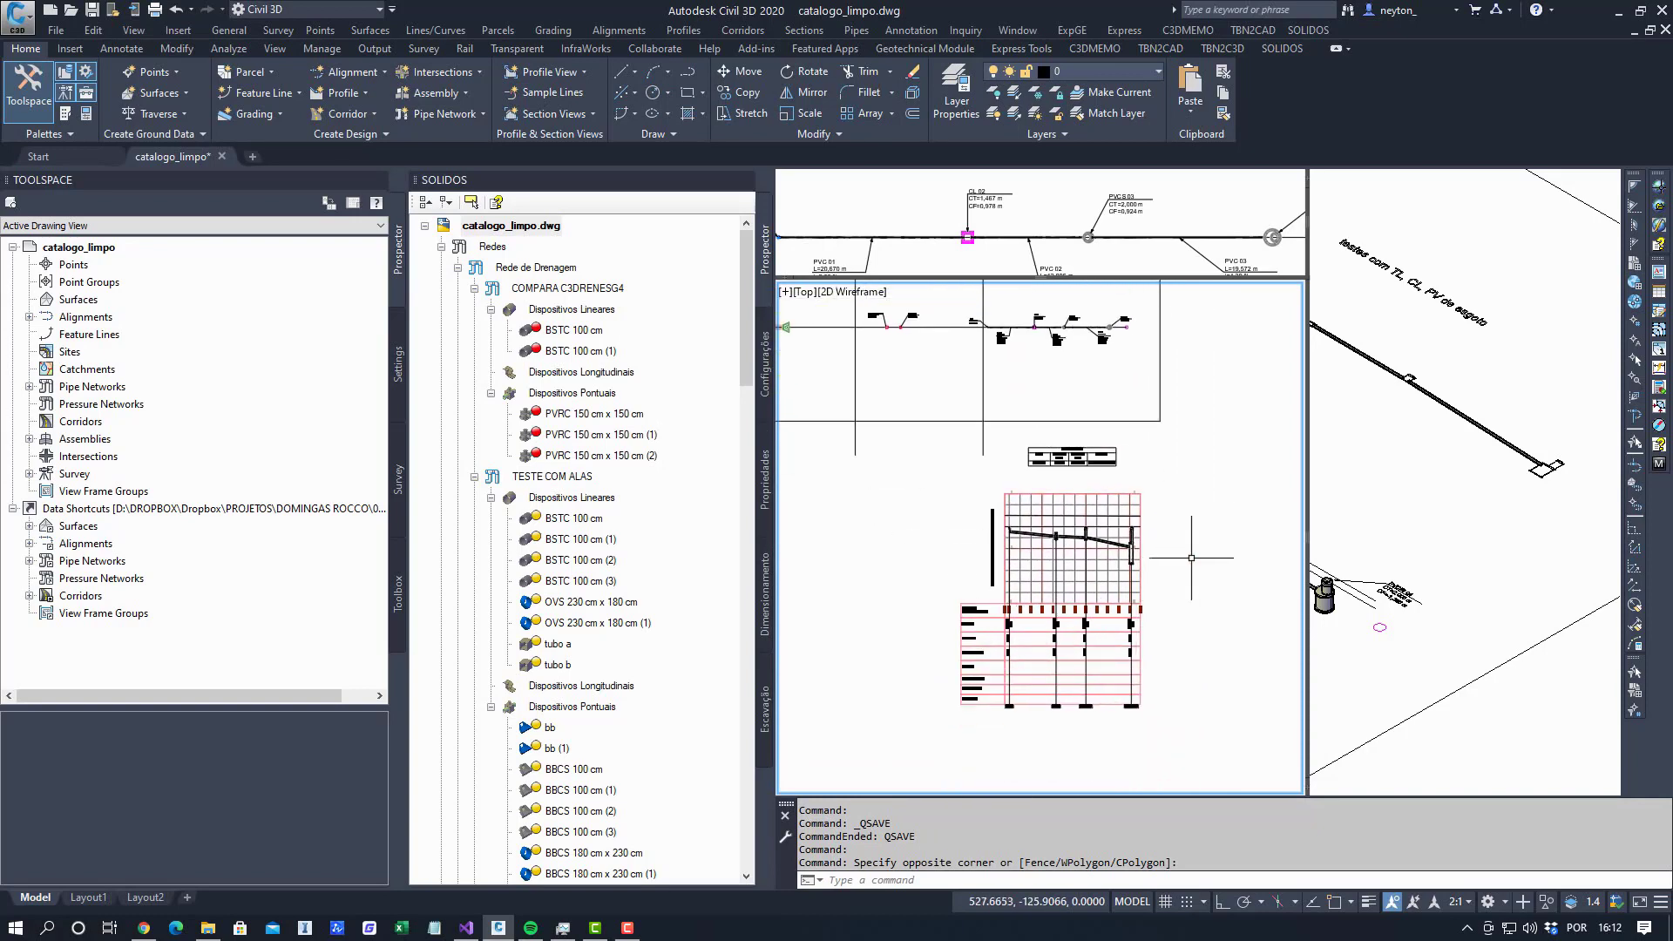
middle_click_drag(1191, 558, 1223, 518)
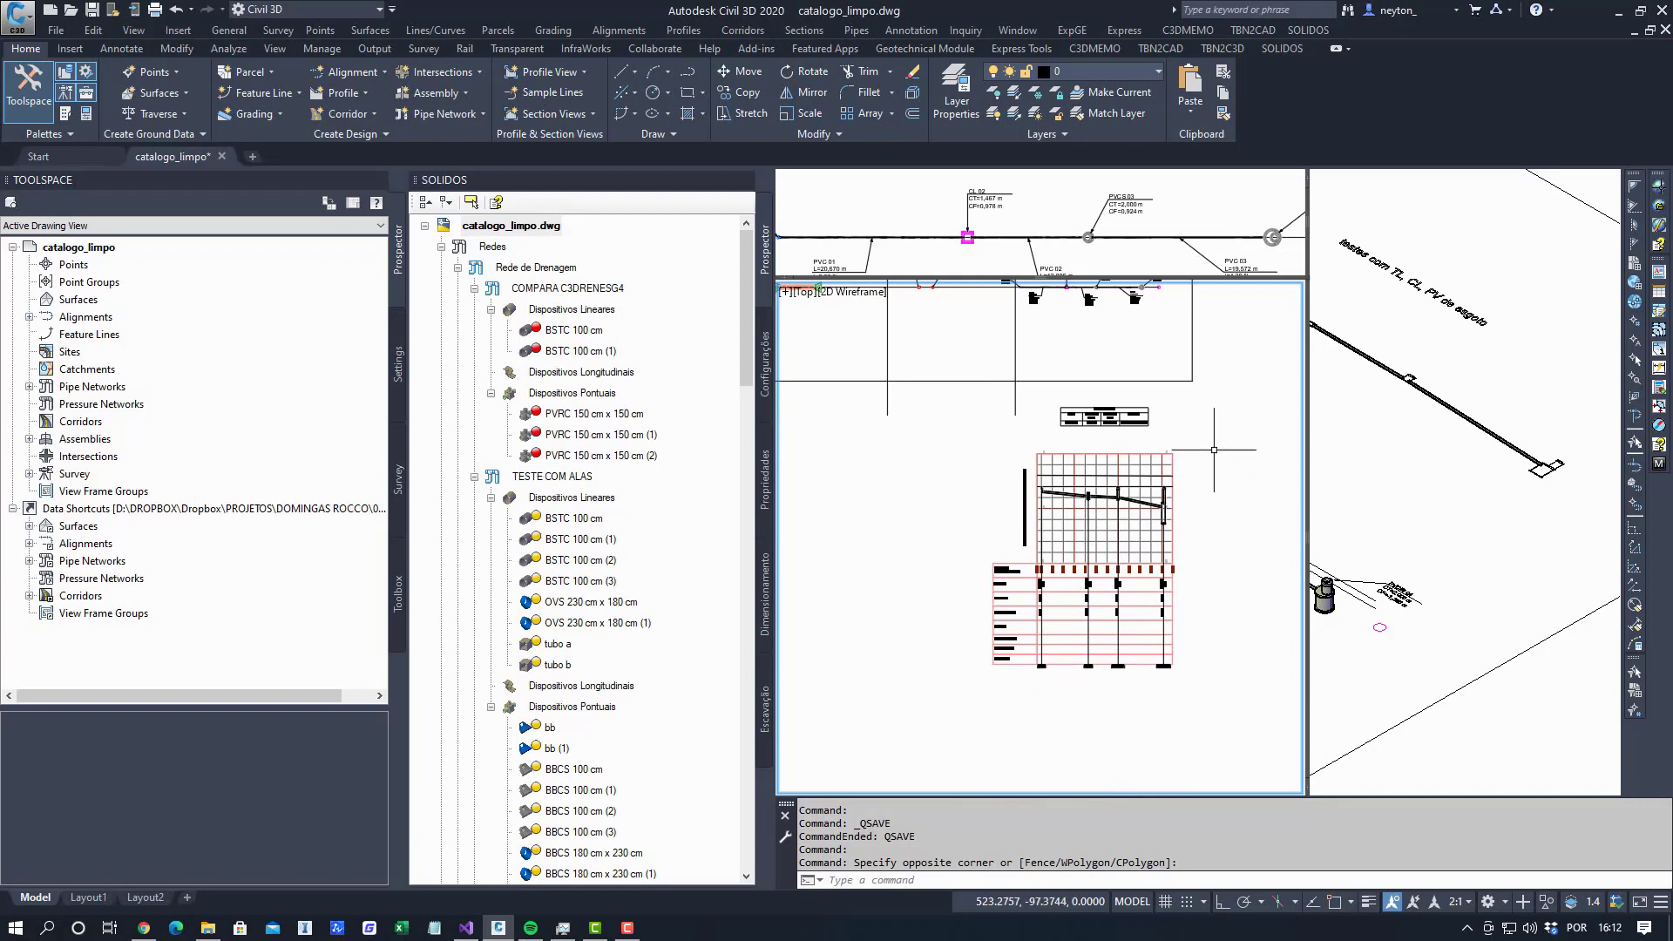
Examine the Data Shortcuts commands, the SOLIDOS tree with its networks collapsed, and the Survey and Toolbox contents.
right_click(255, 516)
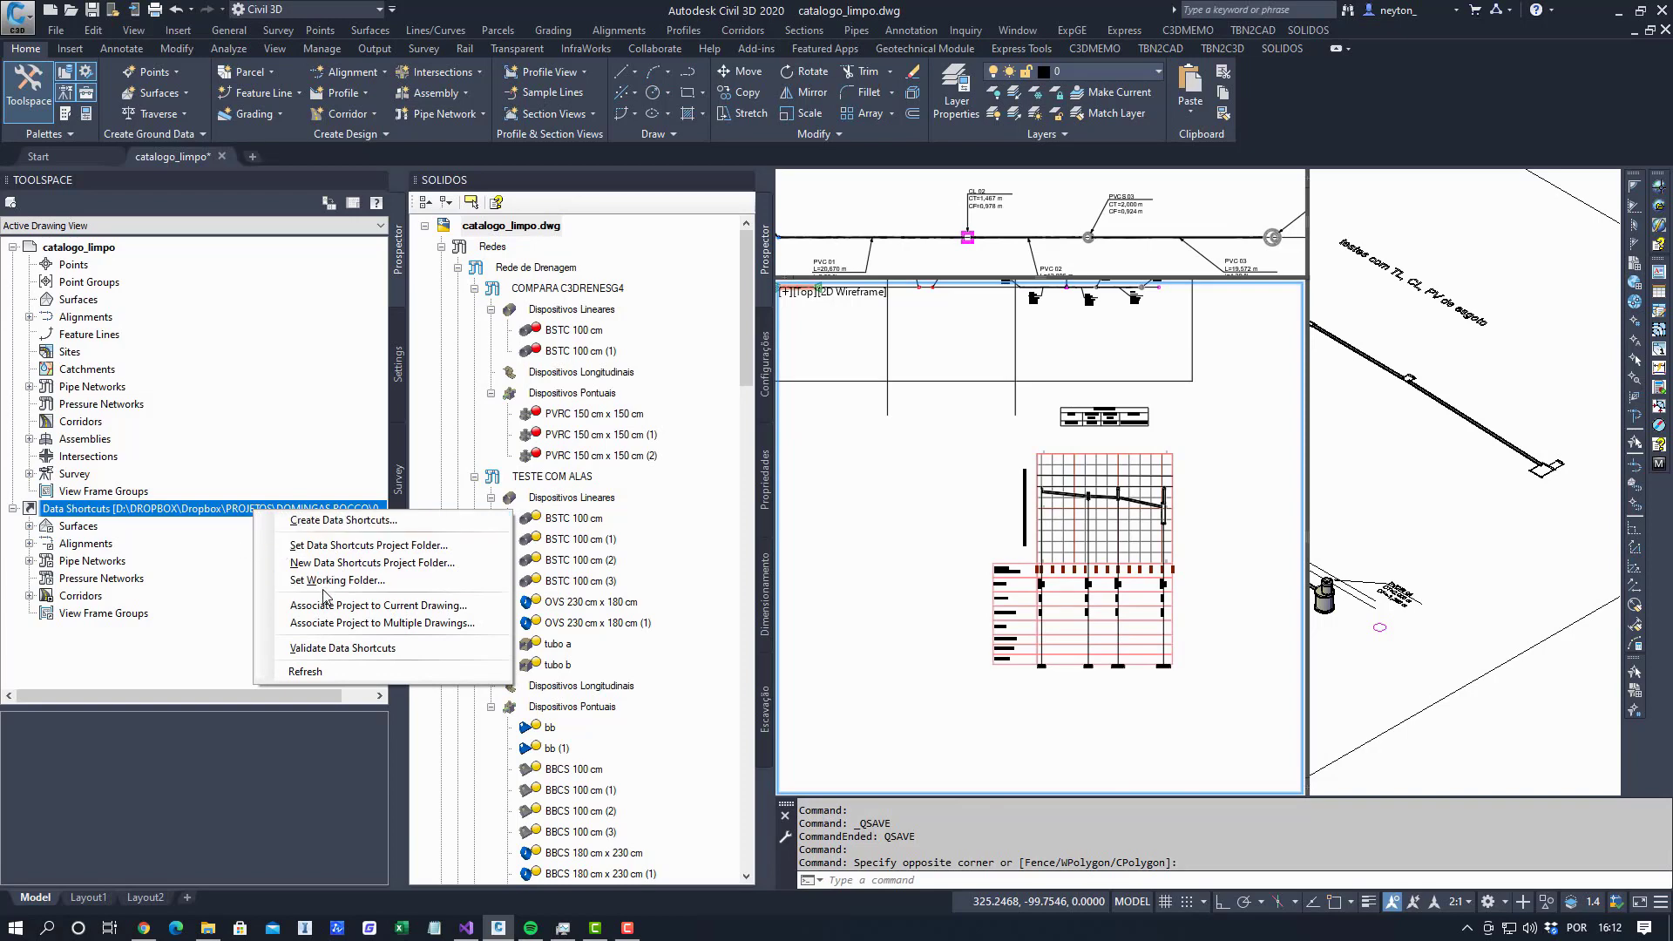
left_click(133, 516)
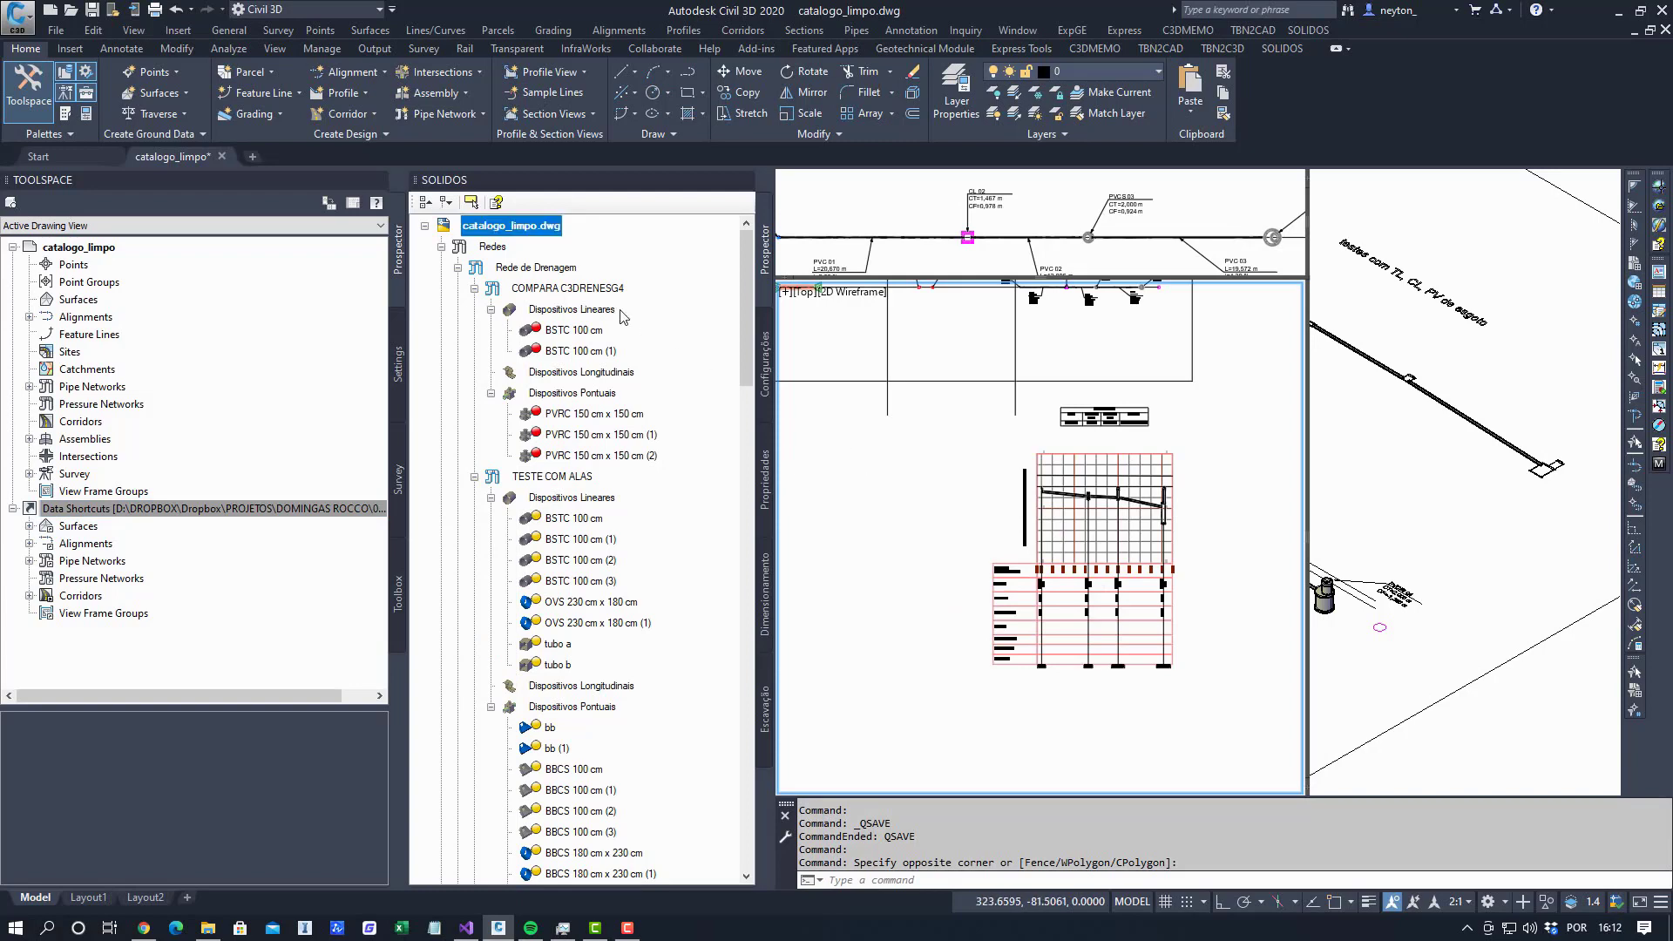
left_click(459, 268)
left_click(442, 247)
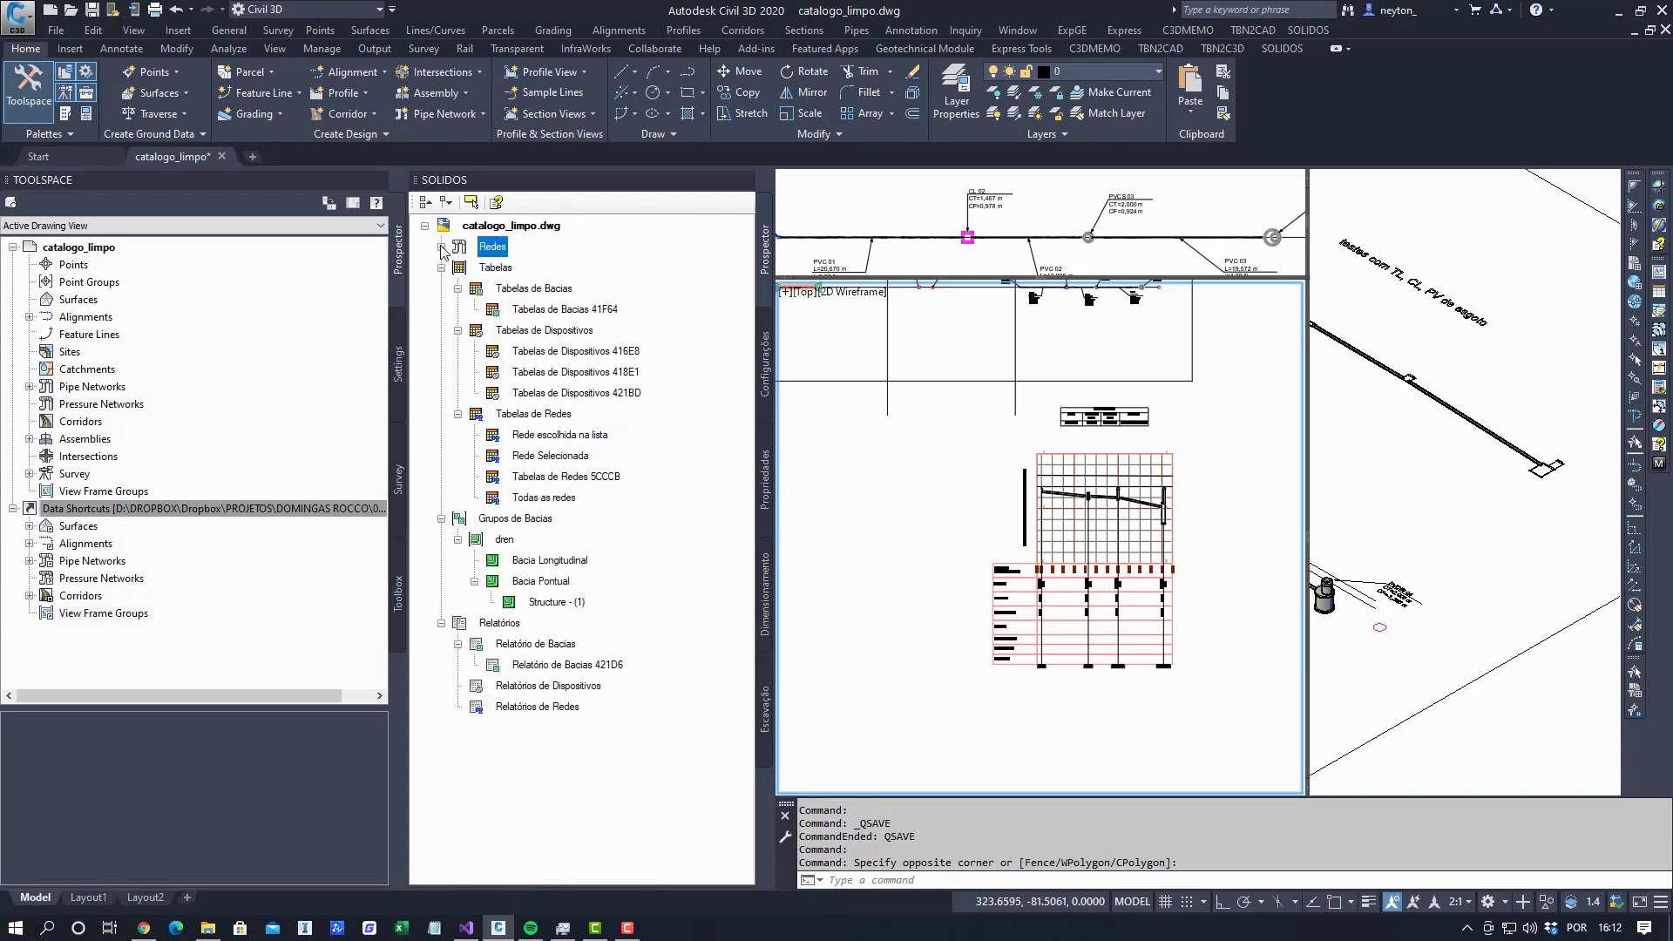
left_click(111, 392)
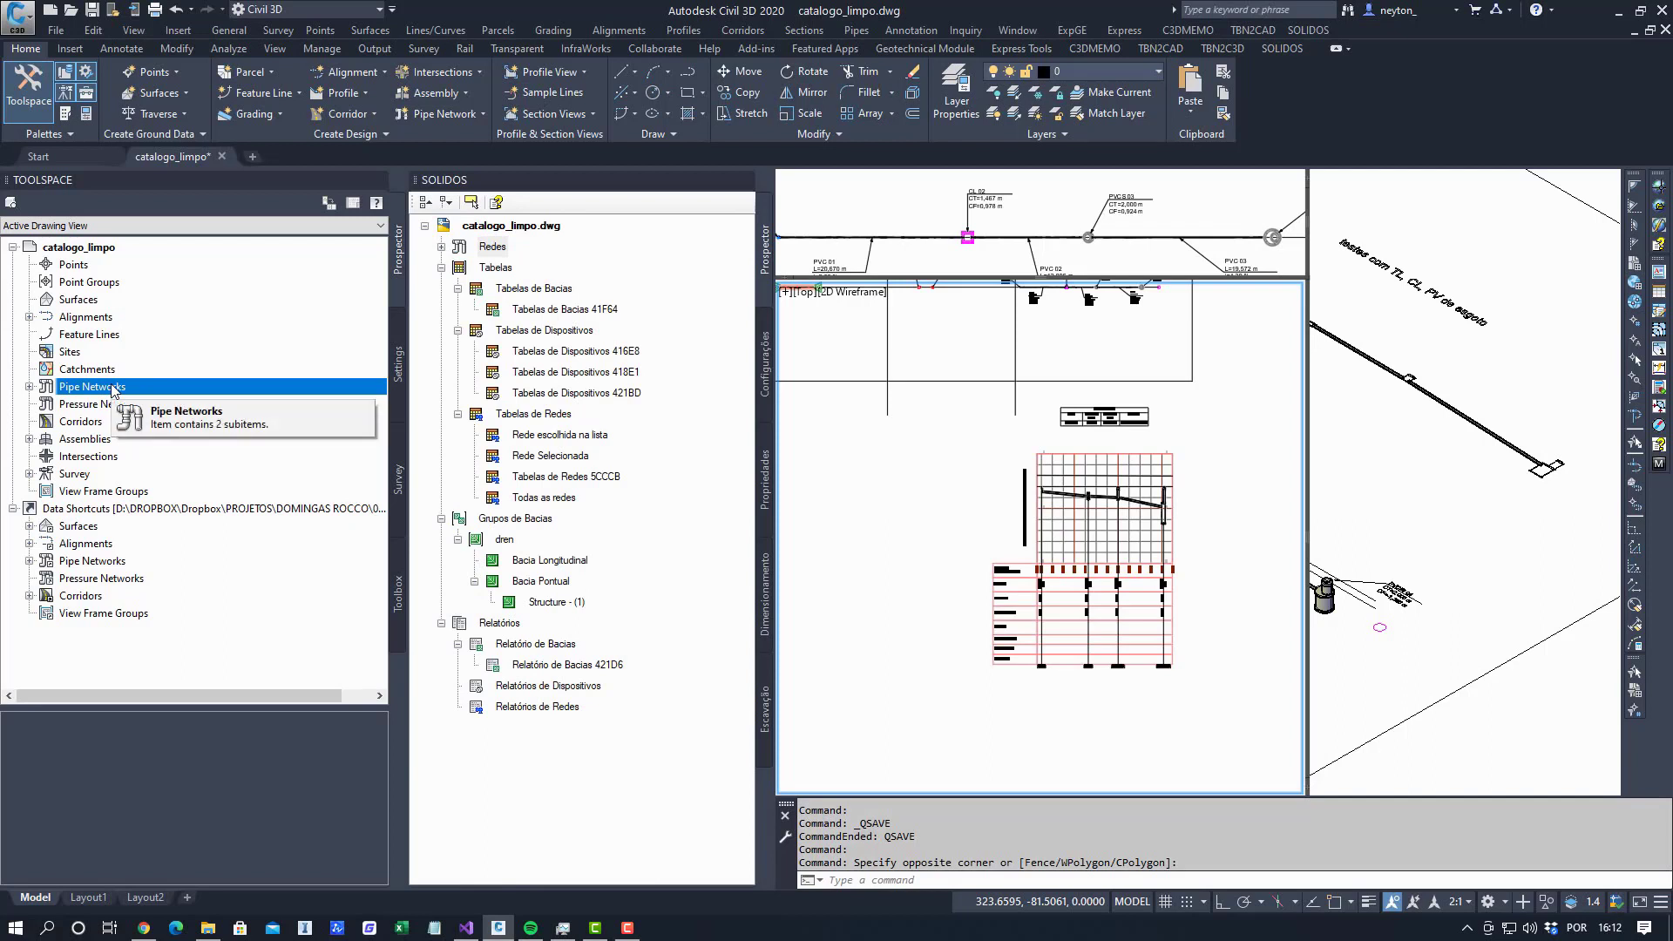
left_click(764, 475)
left_click(399, 481)
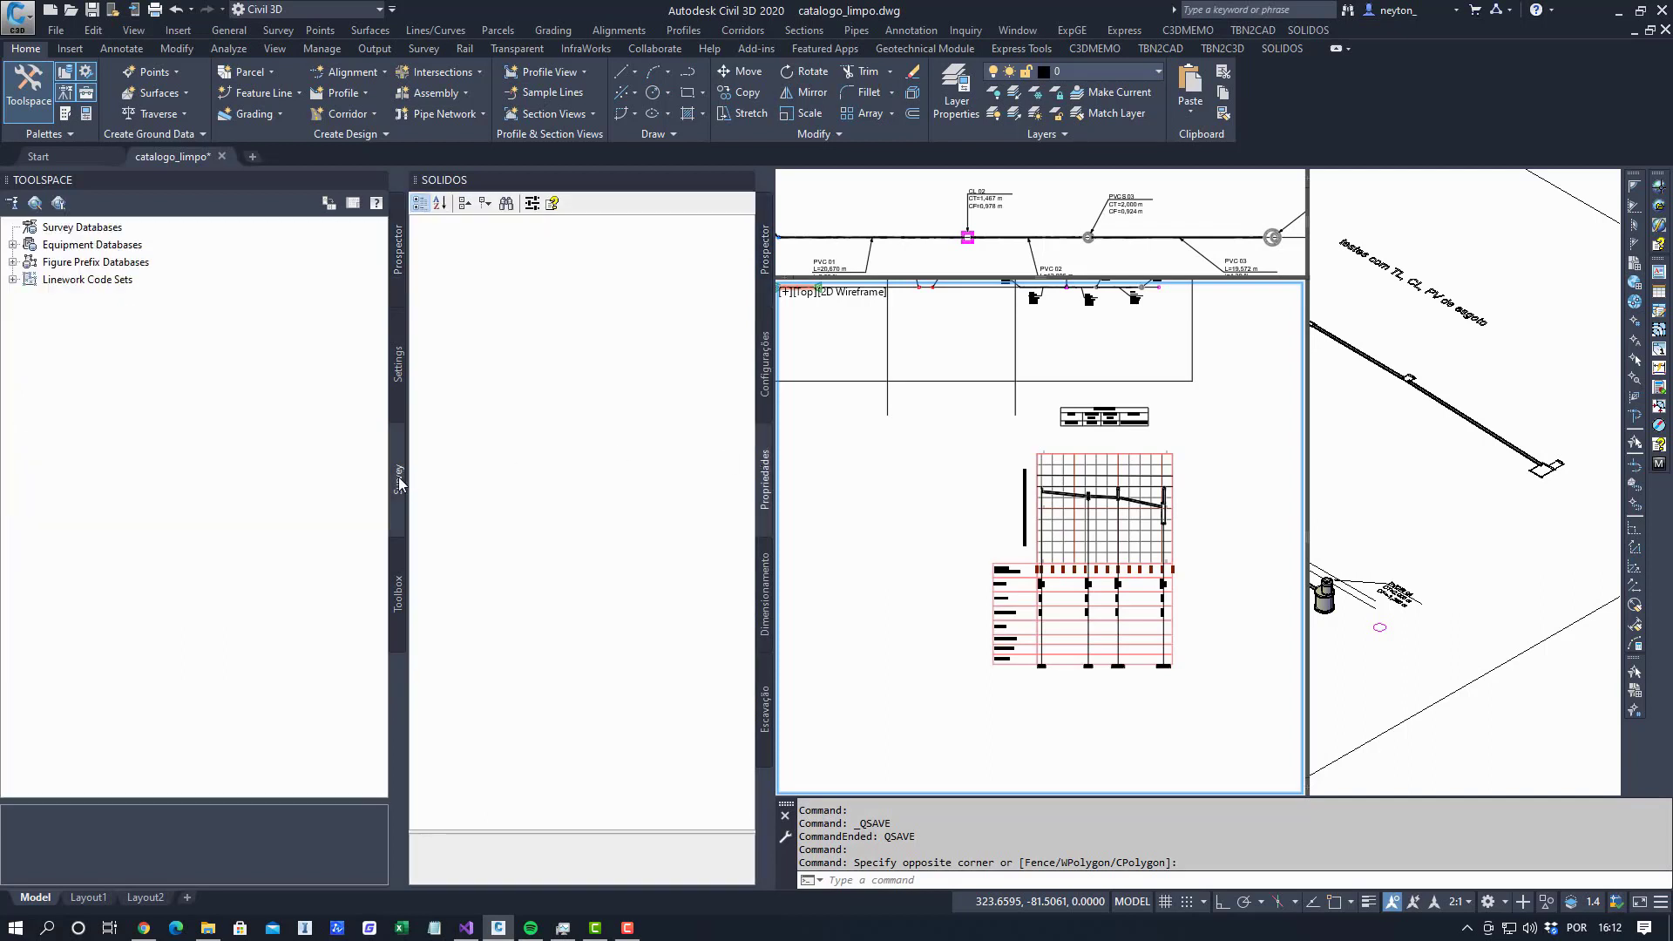
left_click(398, 610)
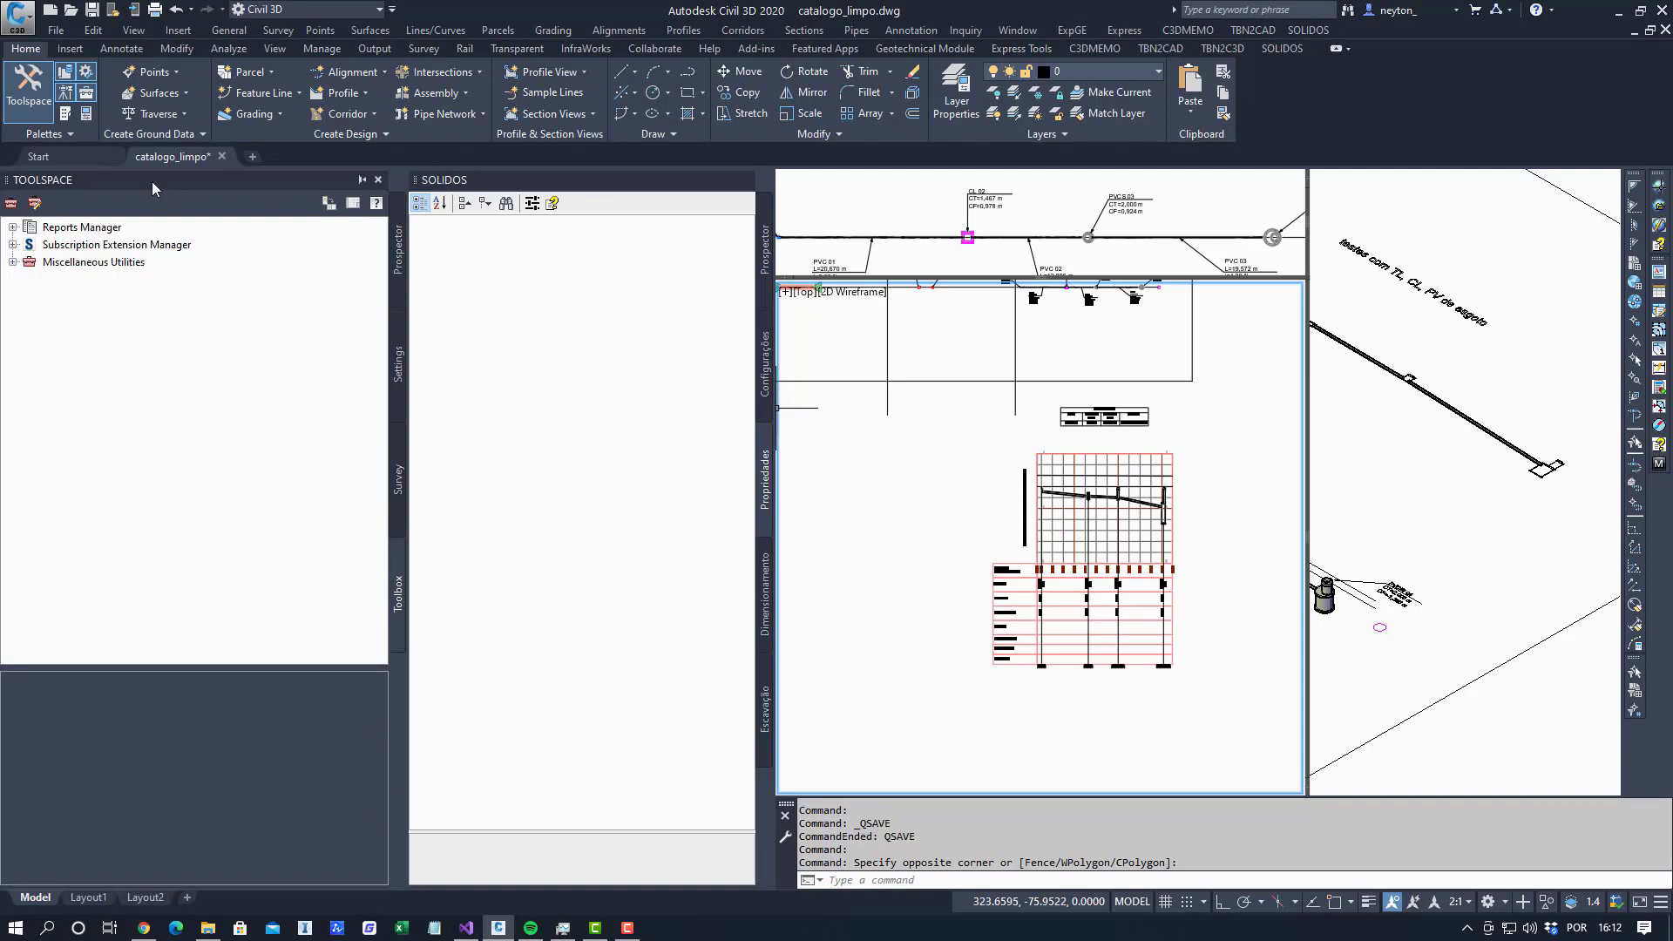
Create a new blank drawing and list the network types under Redes in its SOLIDOS tree.
left_click(397, 263)
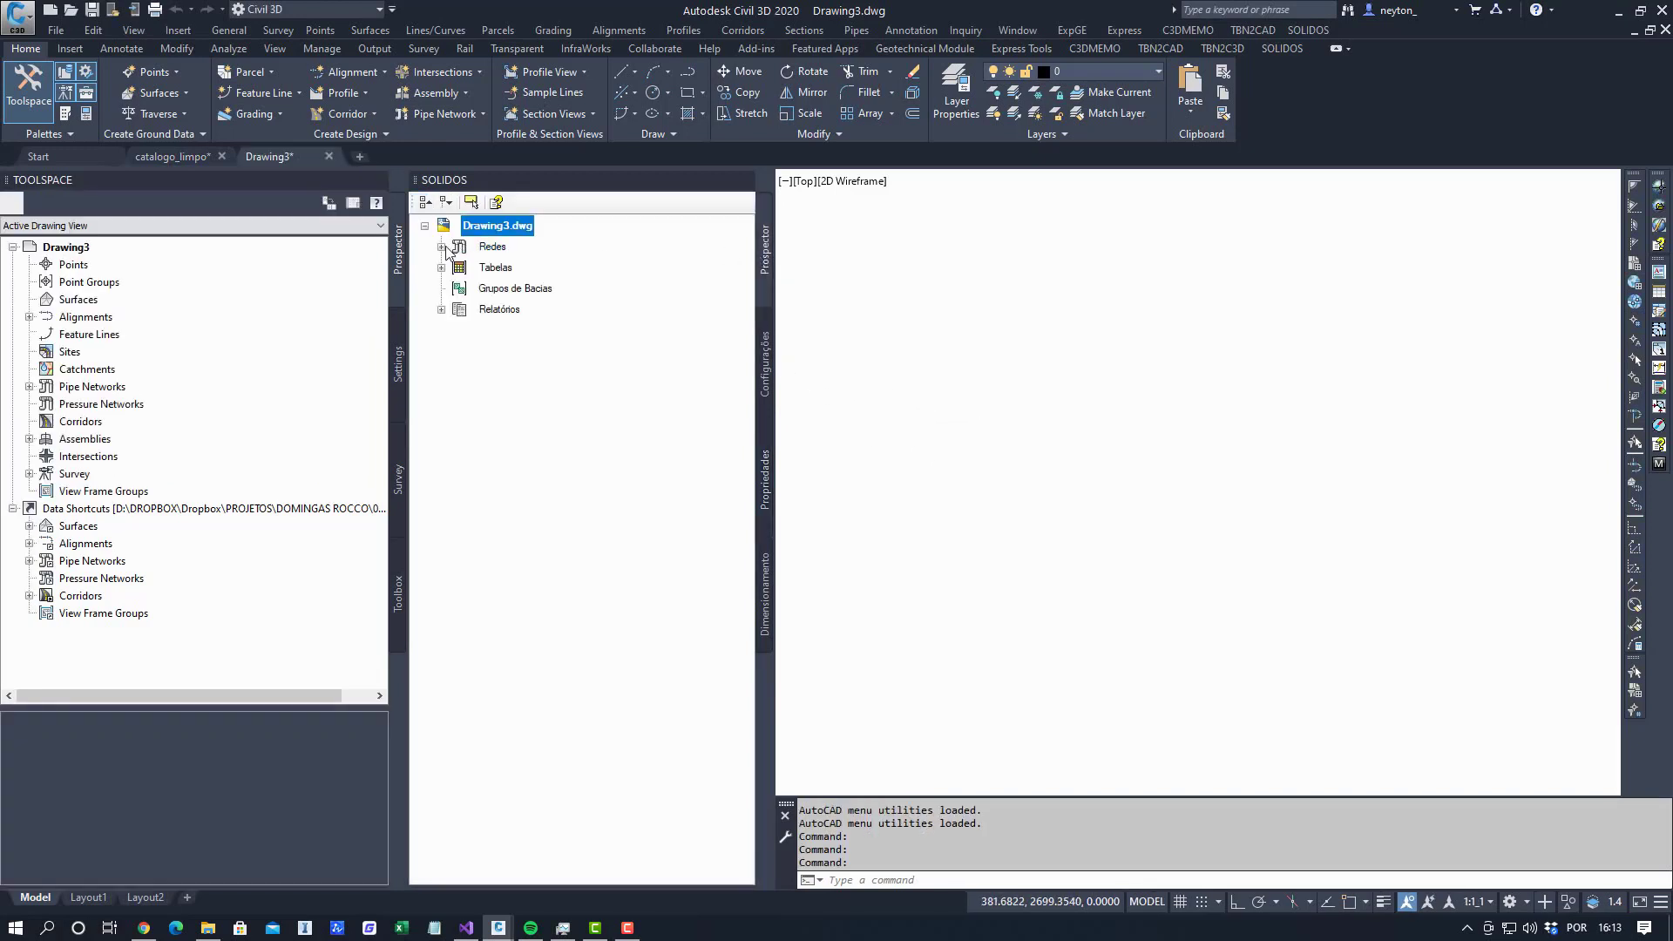
left_click(442, 247)
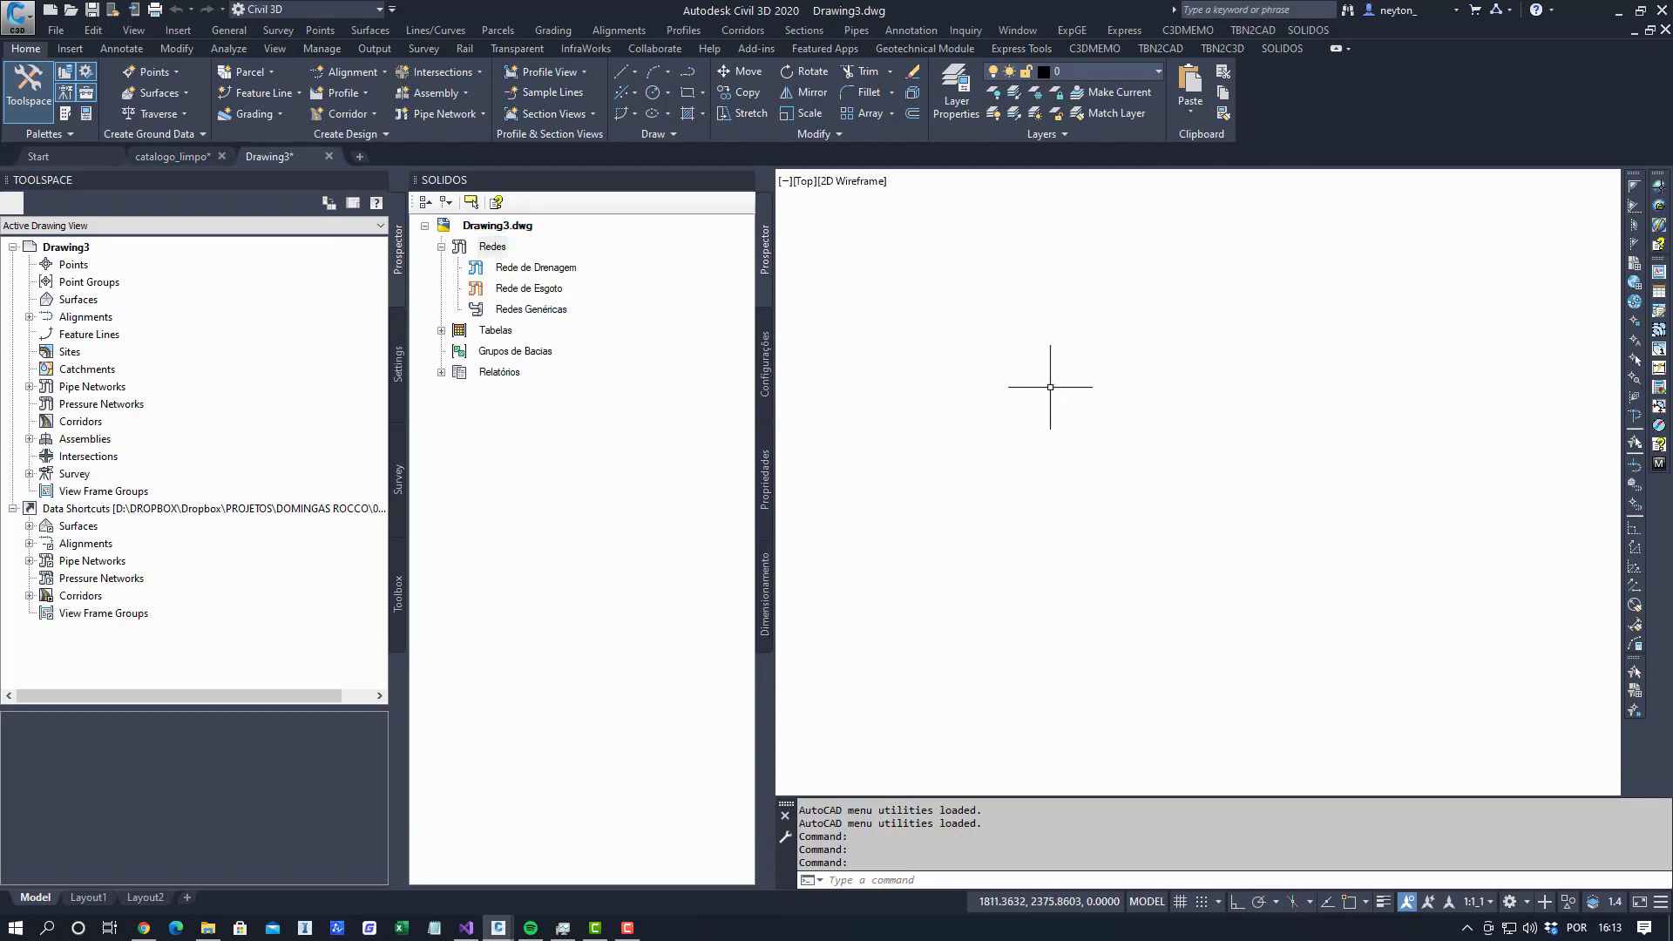
Return to the catalogo_limpo drawing and collapse the SOLIDOS network branches, leaving only the drainage network TESTES DE NUMERACAO expanded.
left_click(166, 156)
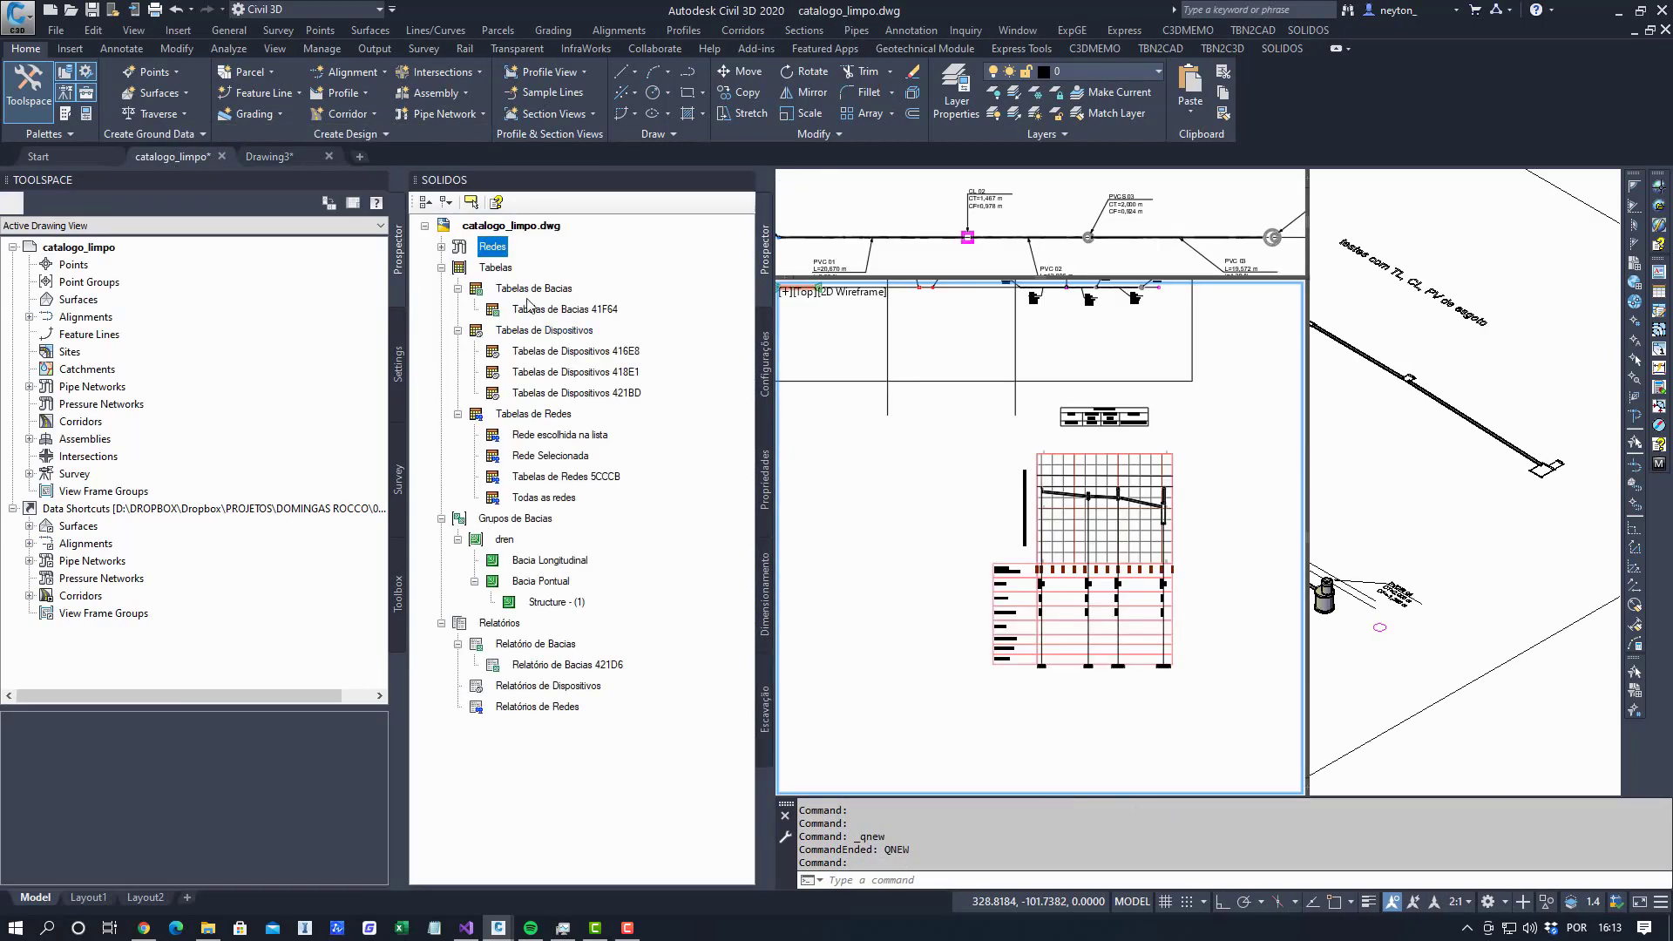
left_click(441, 246)
left_click(458, 288)
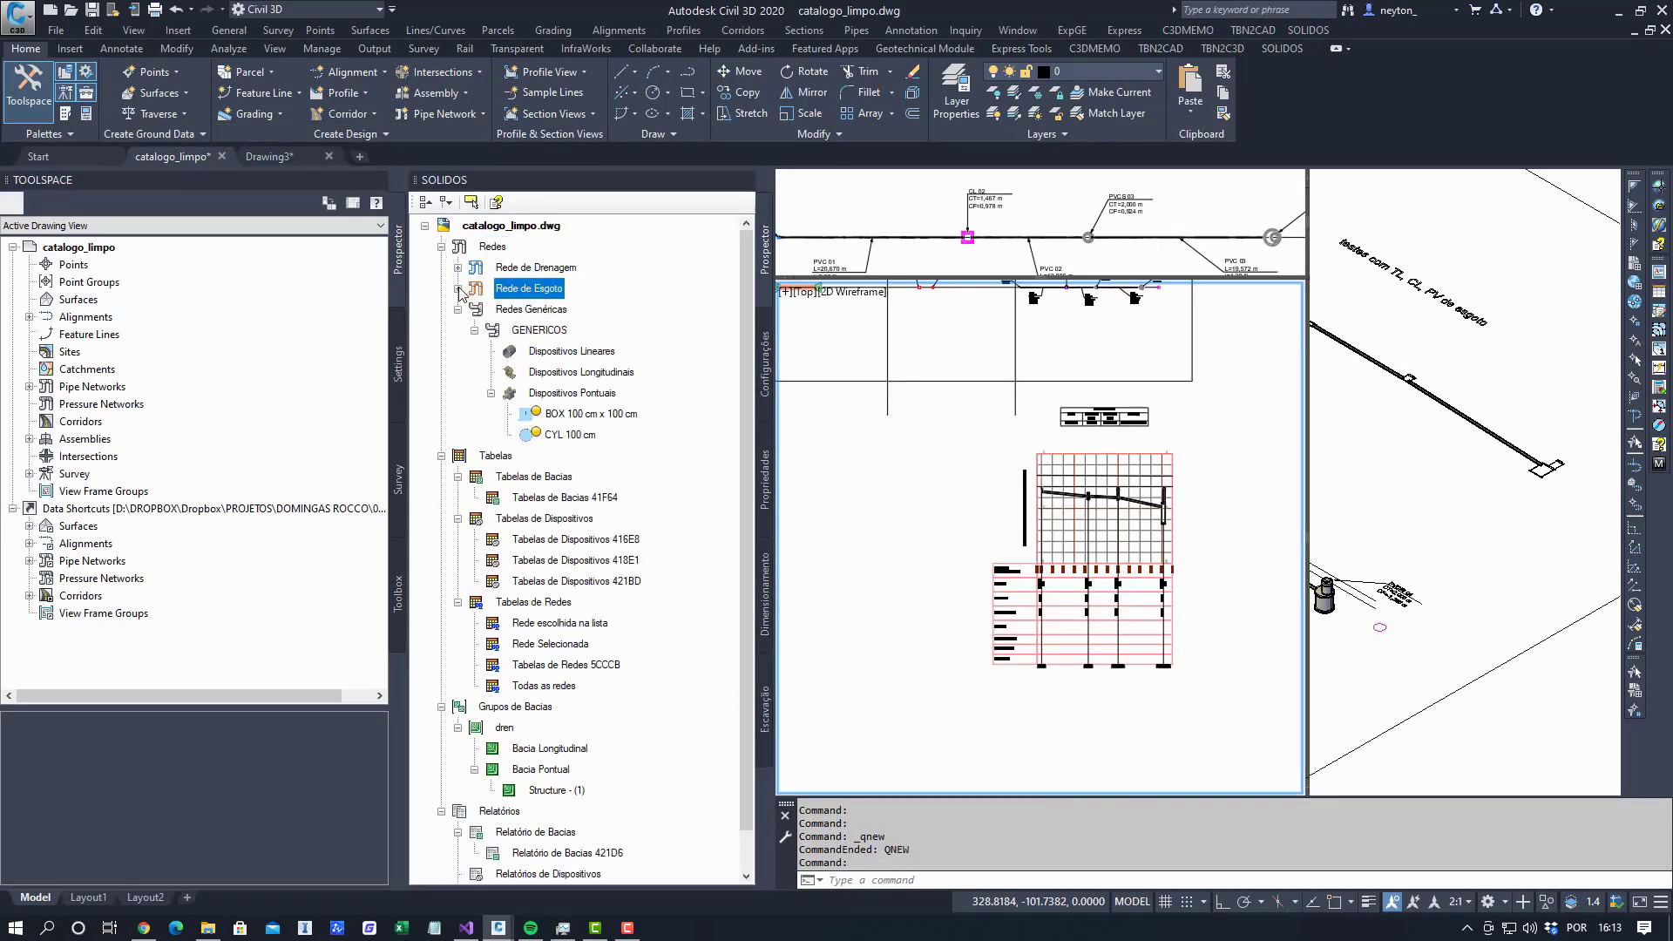
left_click(458, 309)
left_click(458, 267)
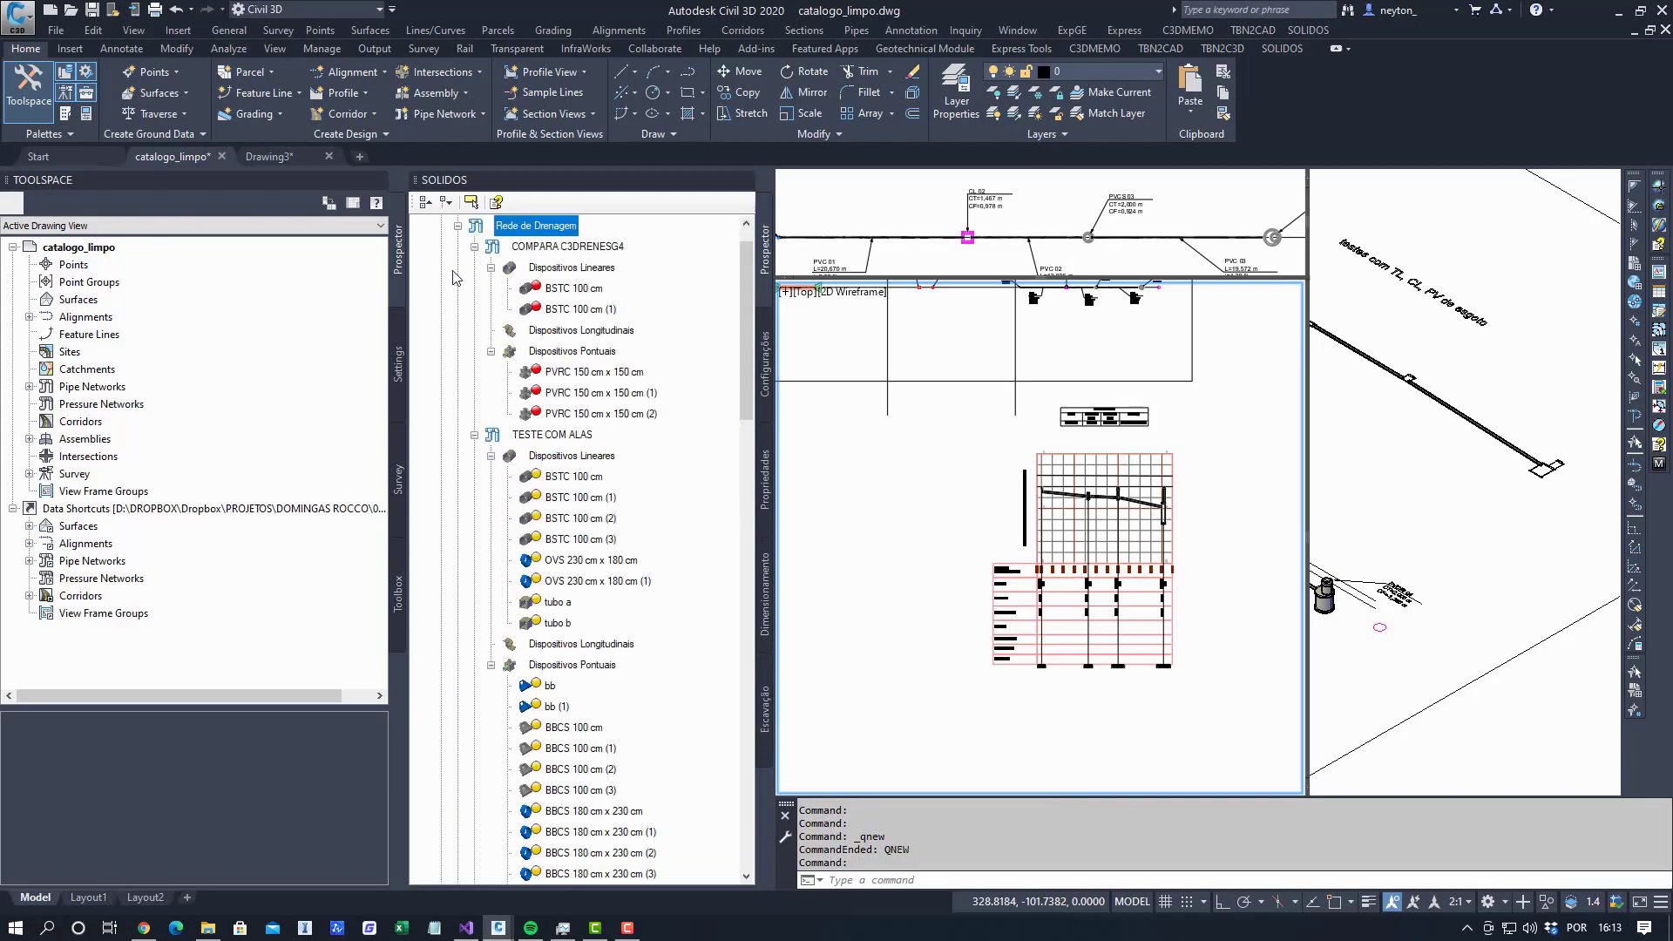
left_click(490, 268)
left_click(474, 247)
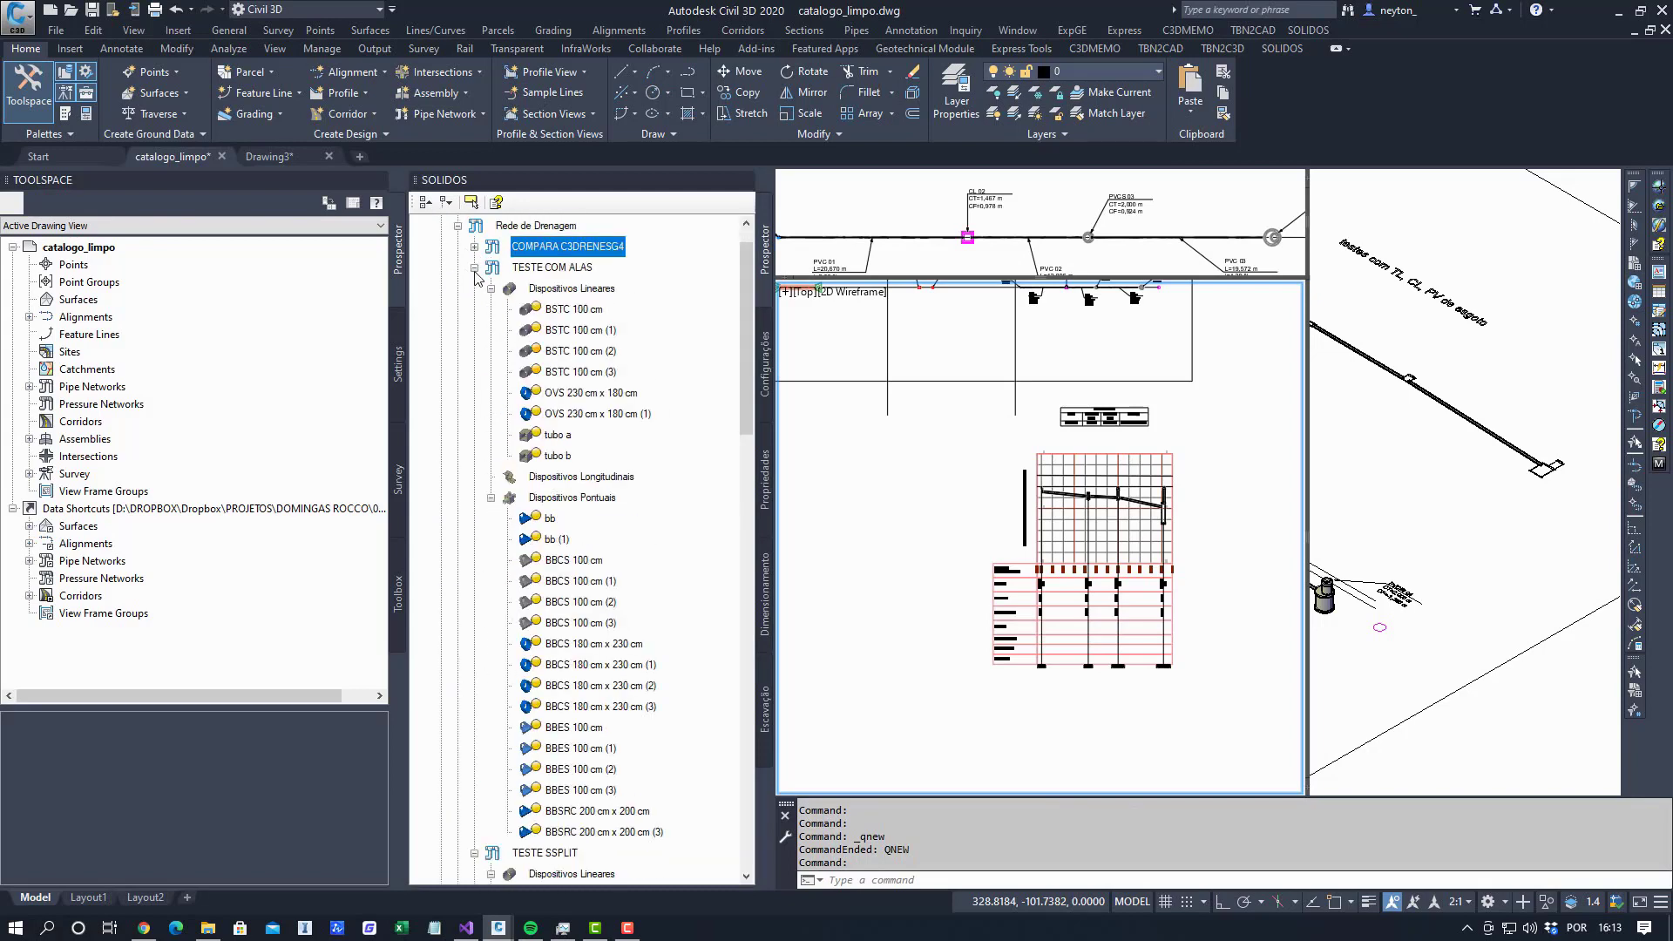
left_click(474, 268)
left_click(474, 288)
left_click(474, 309)
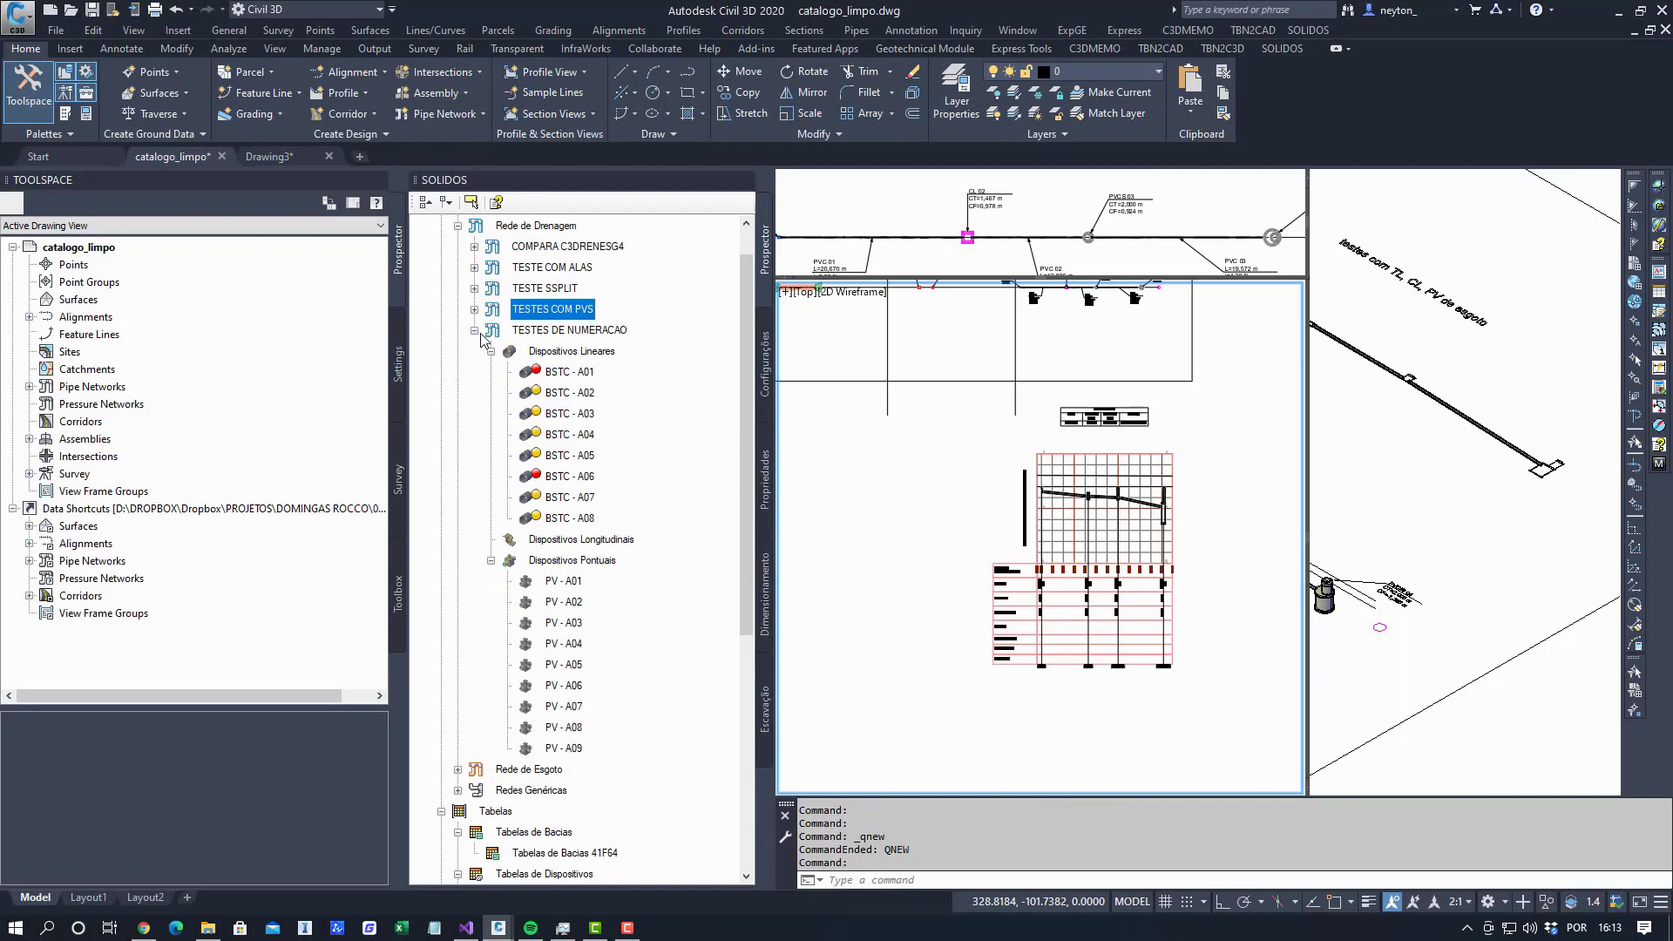
Select all objects of the TESTES DE NUMERACAO network to locate it in plan, and clear the selection.
left_click(566, 331)
right_click(579, 335)
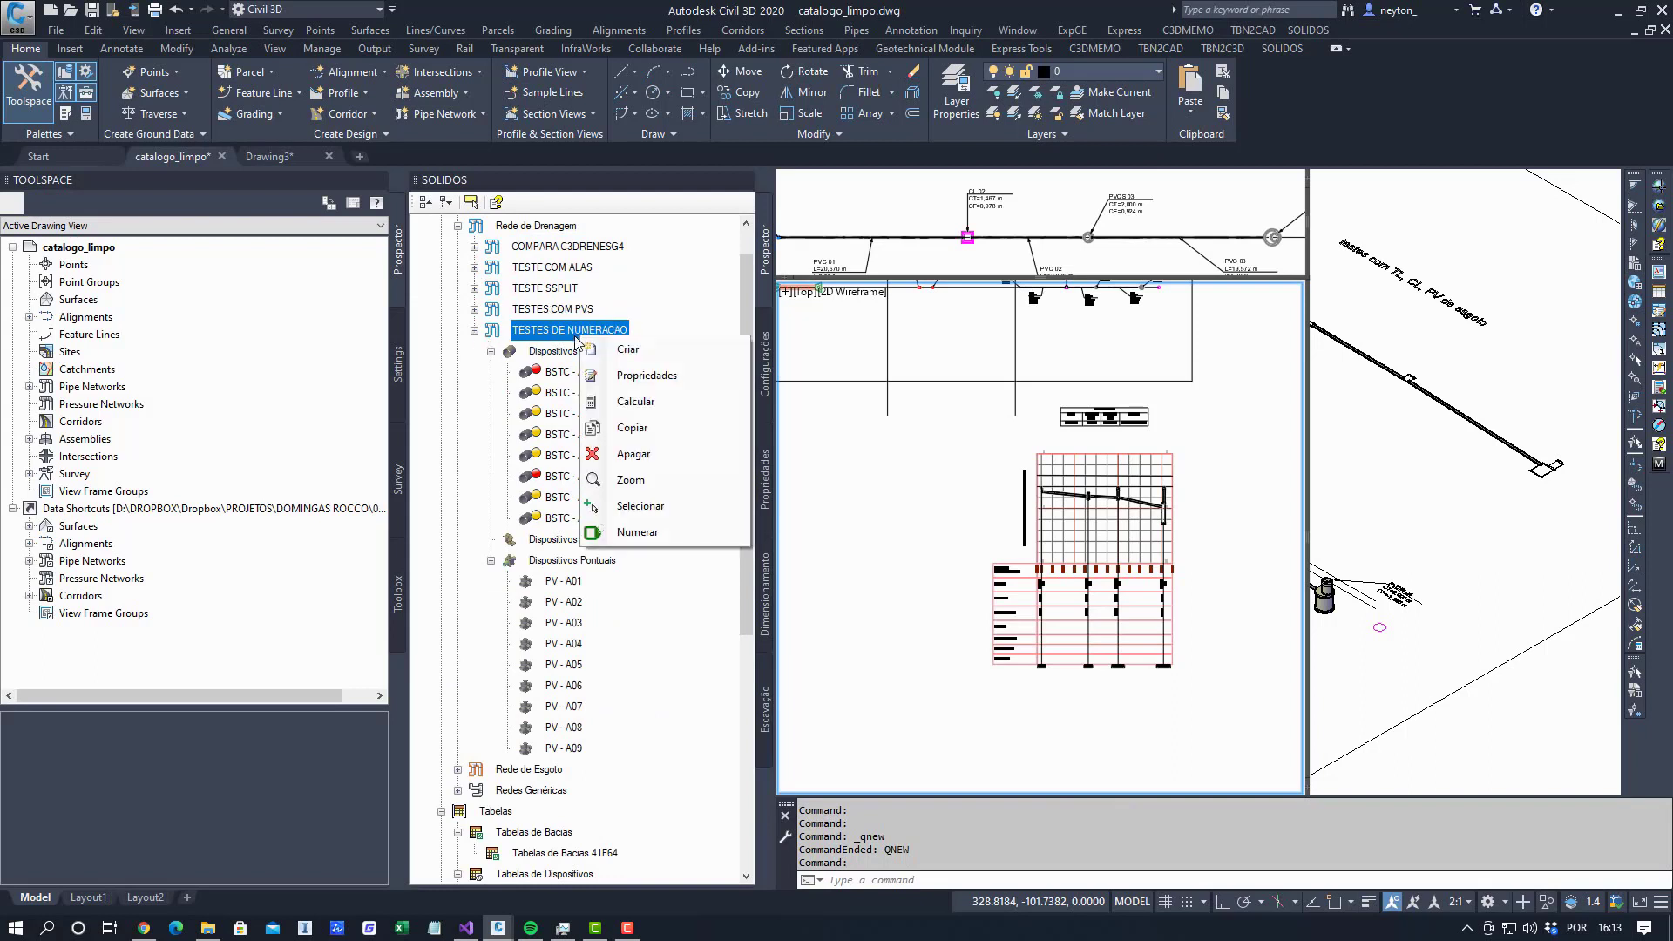
left_click(657, 506)
scroll(1028, 505, "down", 8)
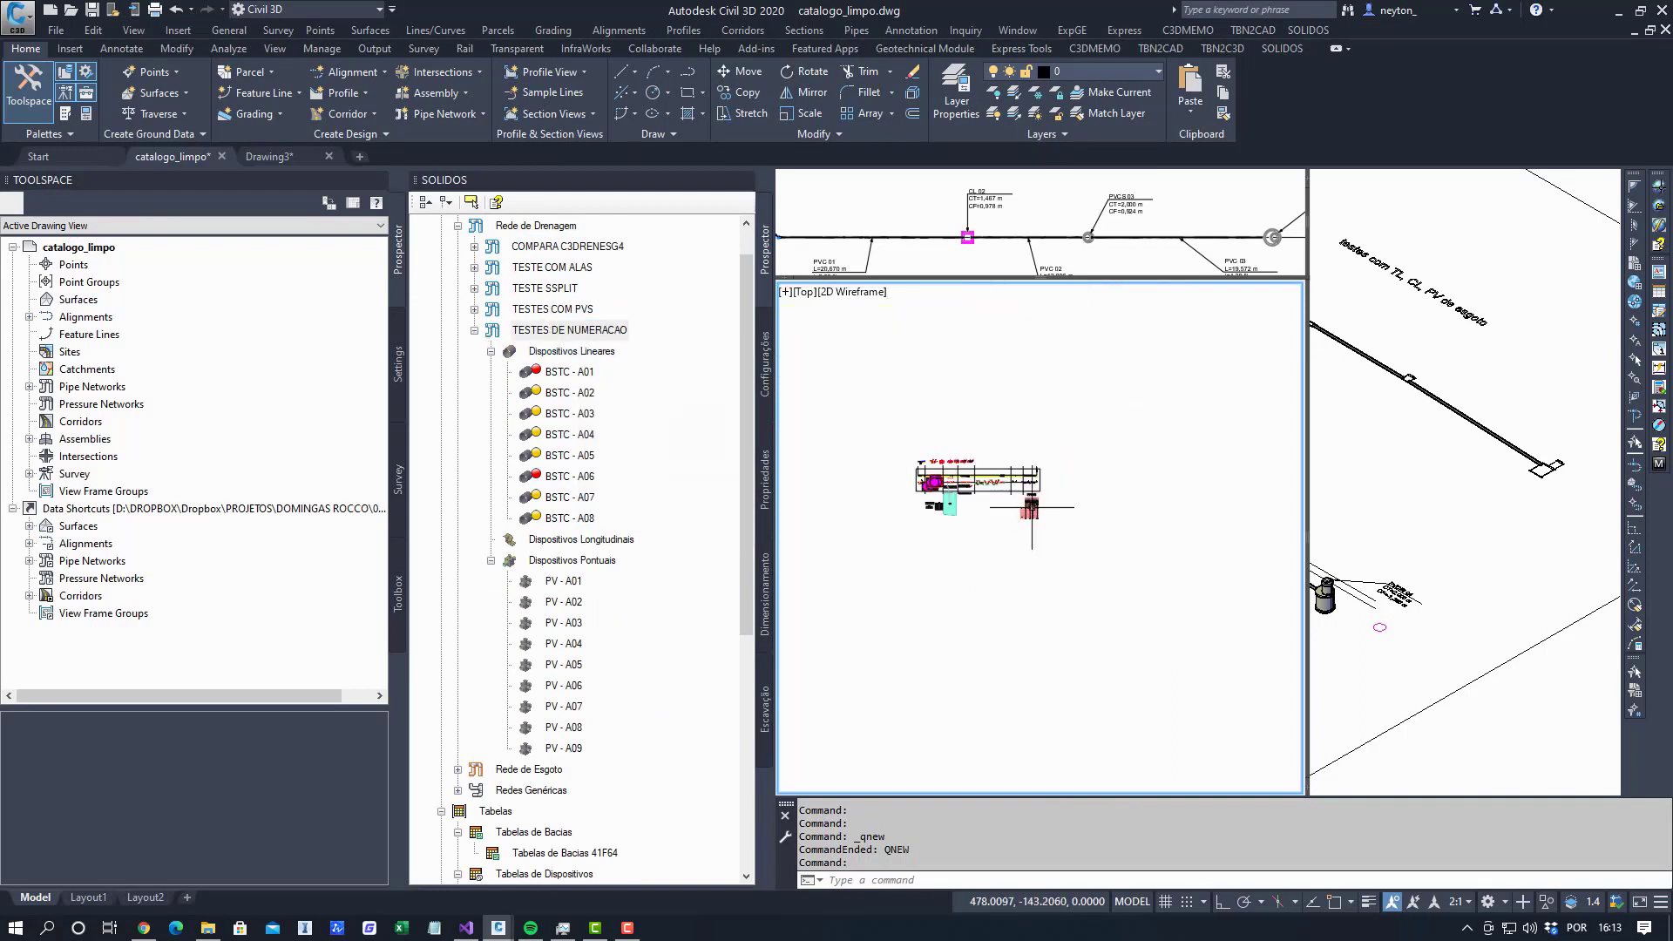
scroll(1031, 507, "up", 8)
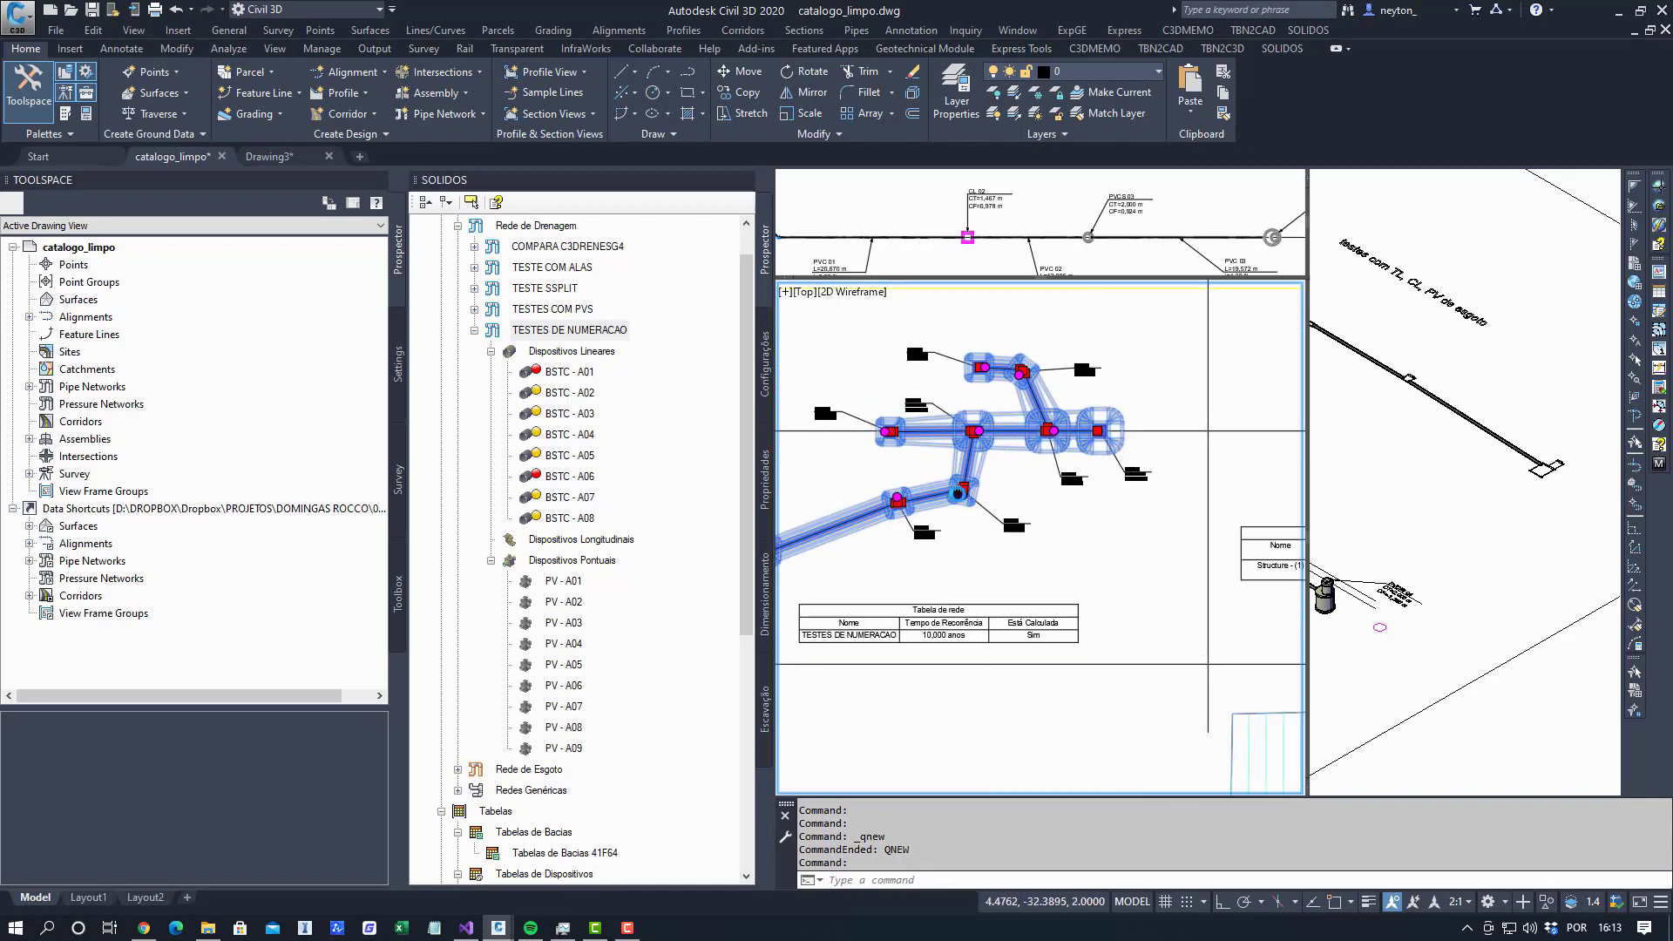
middle_click_drag(1102, 475, 1219, 502)
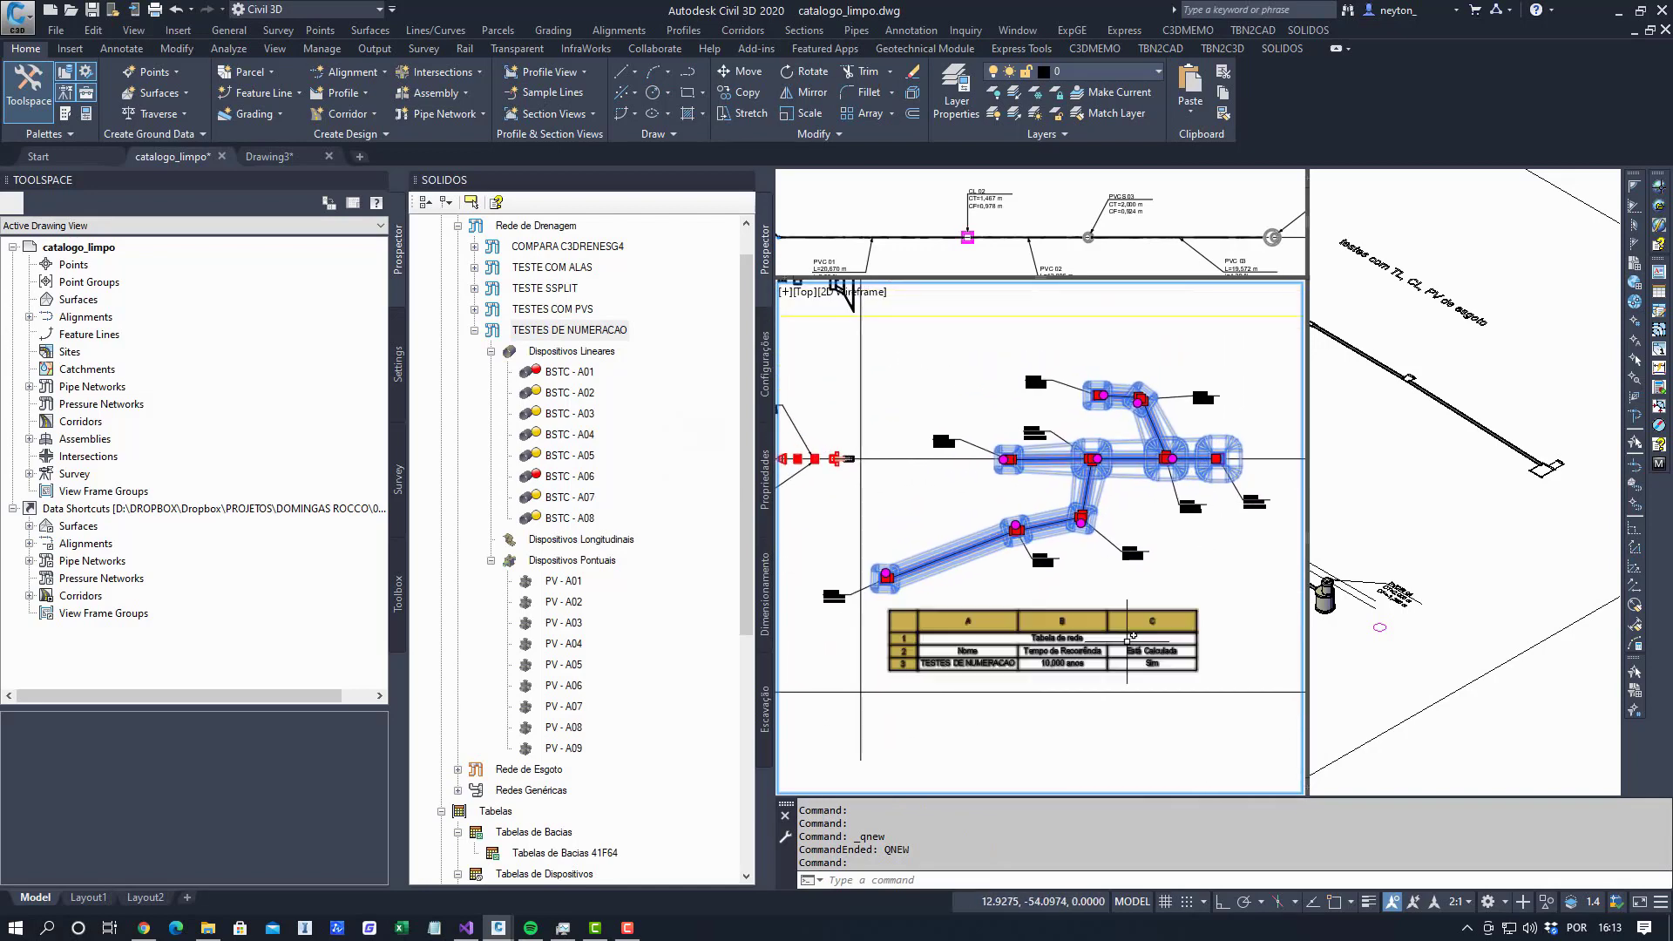
key("Escape")
key("Escape")
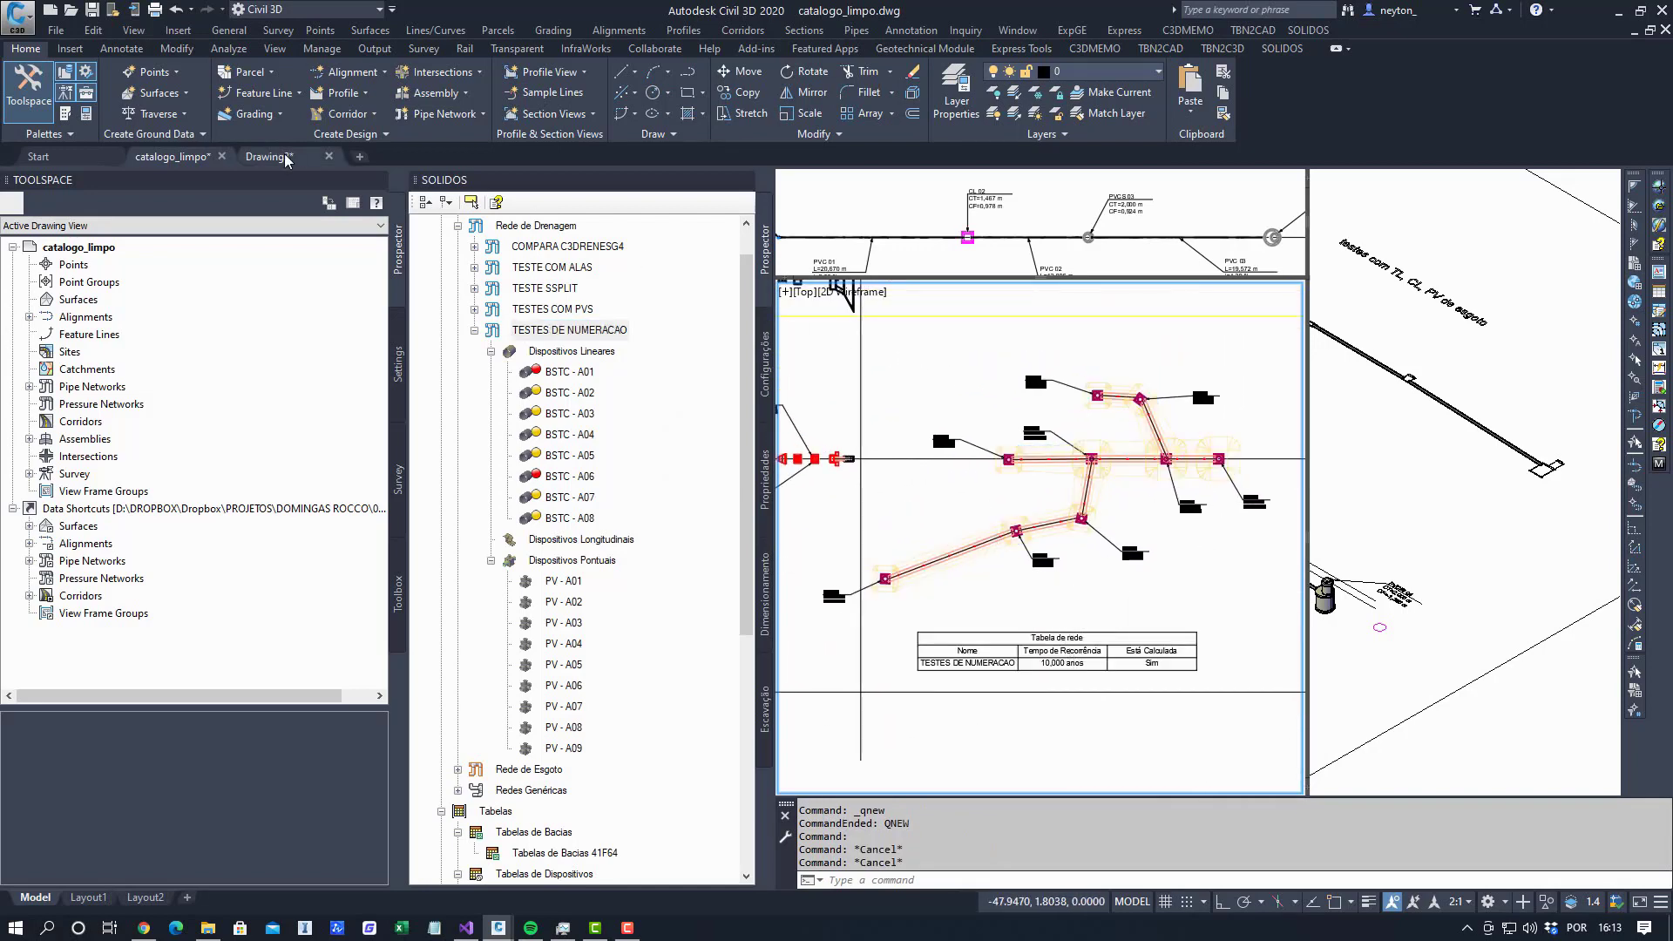
Switch to Drawing3 and start referencing networks from the source file catalogo_limpo.dwg.
left_click(286, 158)
left_click(493, 247)
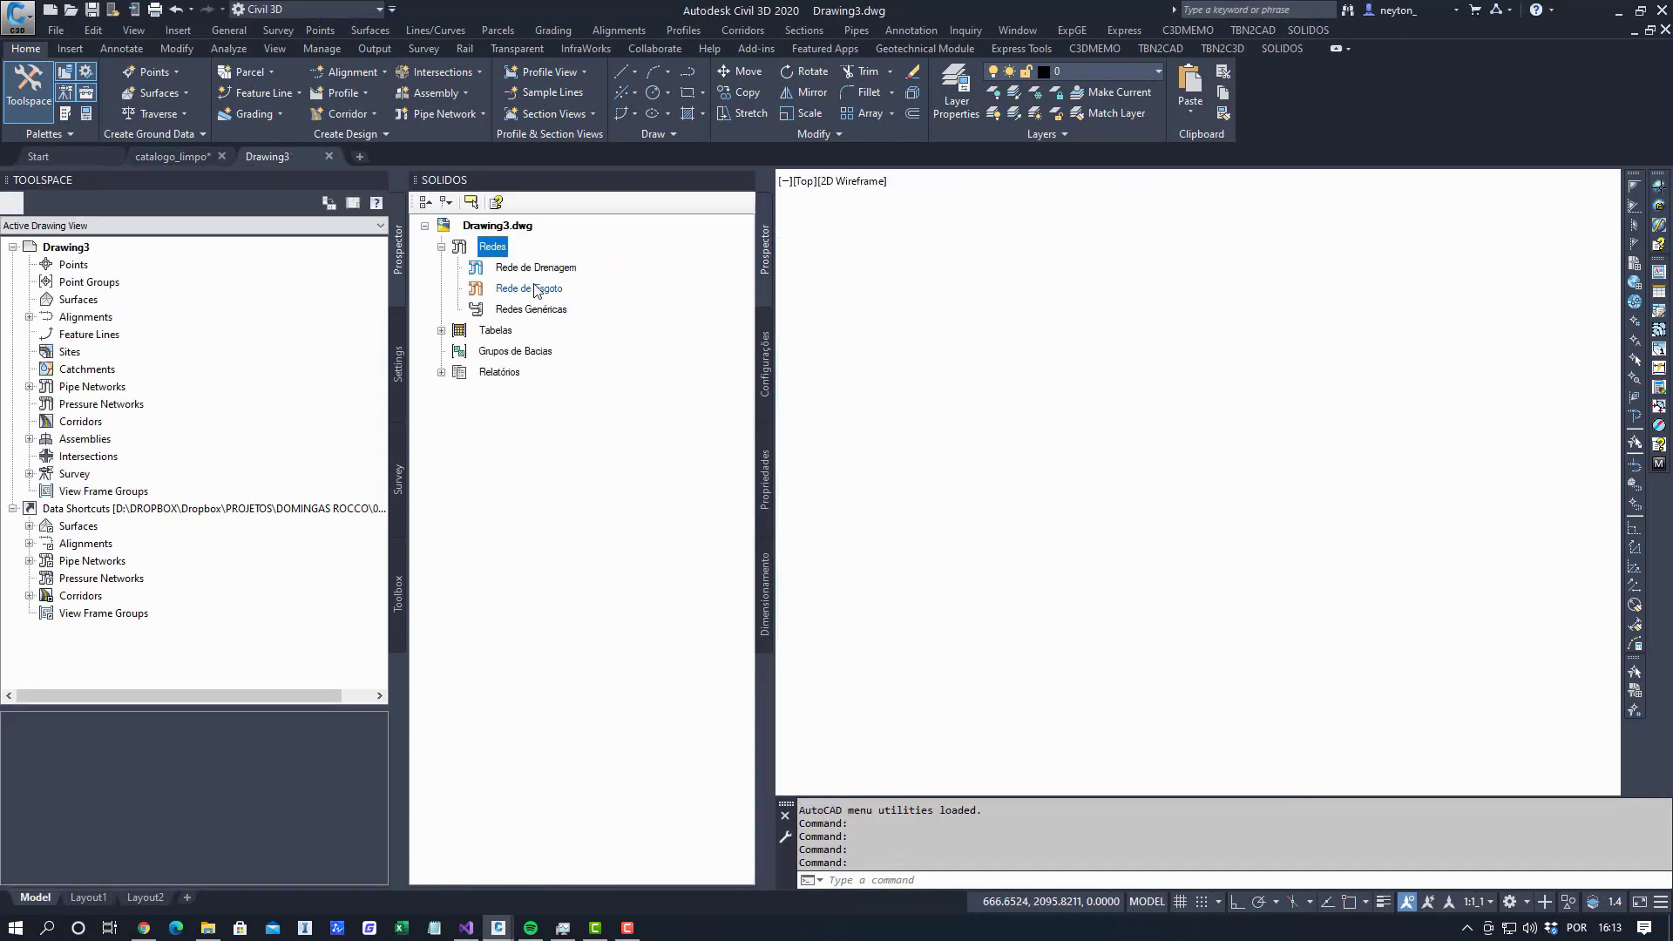
right_click(492, 251)
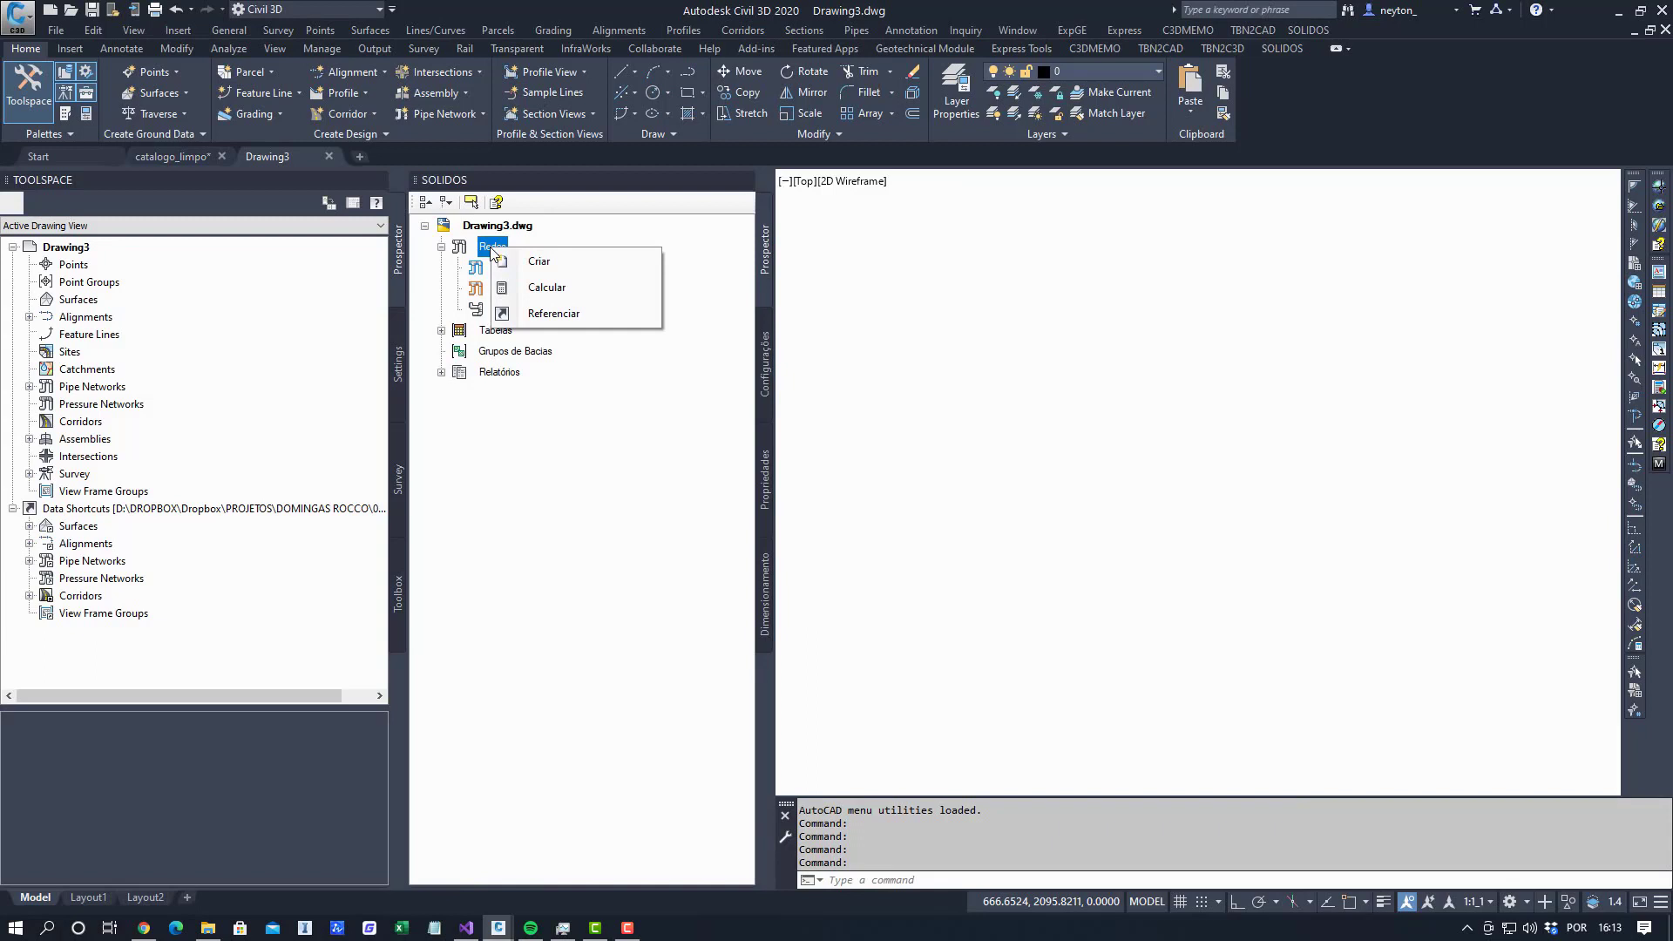
left_click(595, 311)
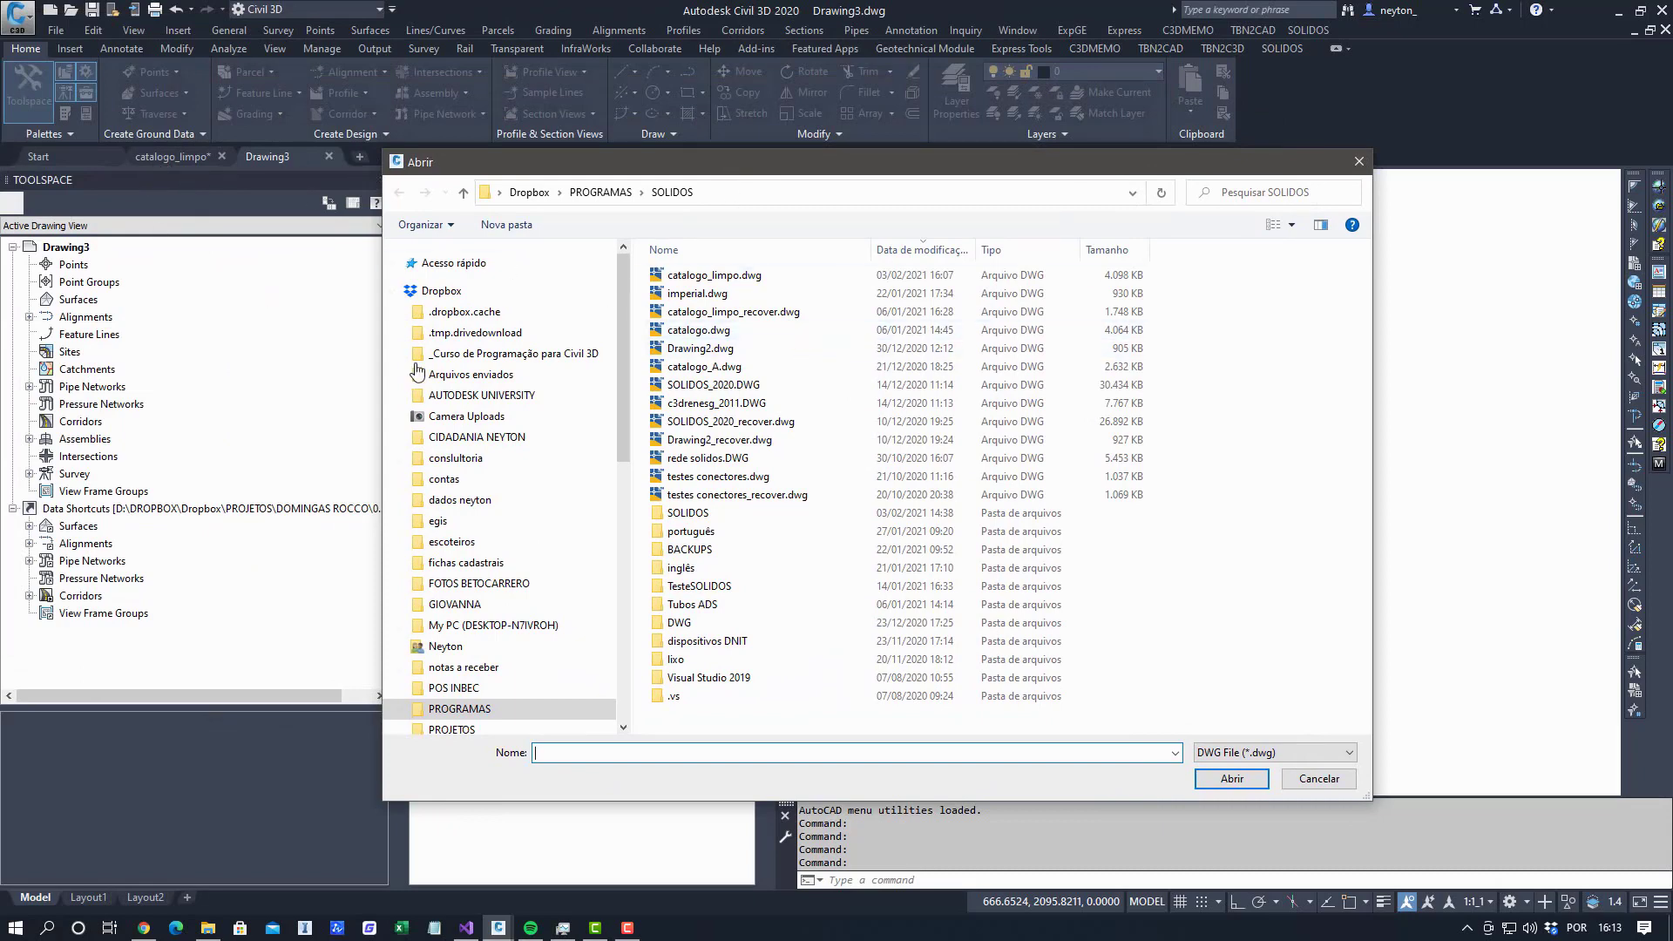
left_click(714, 275)
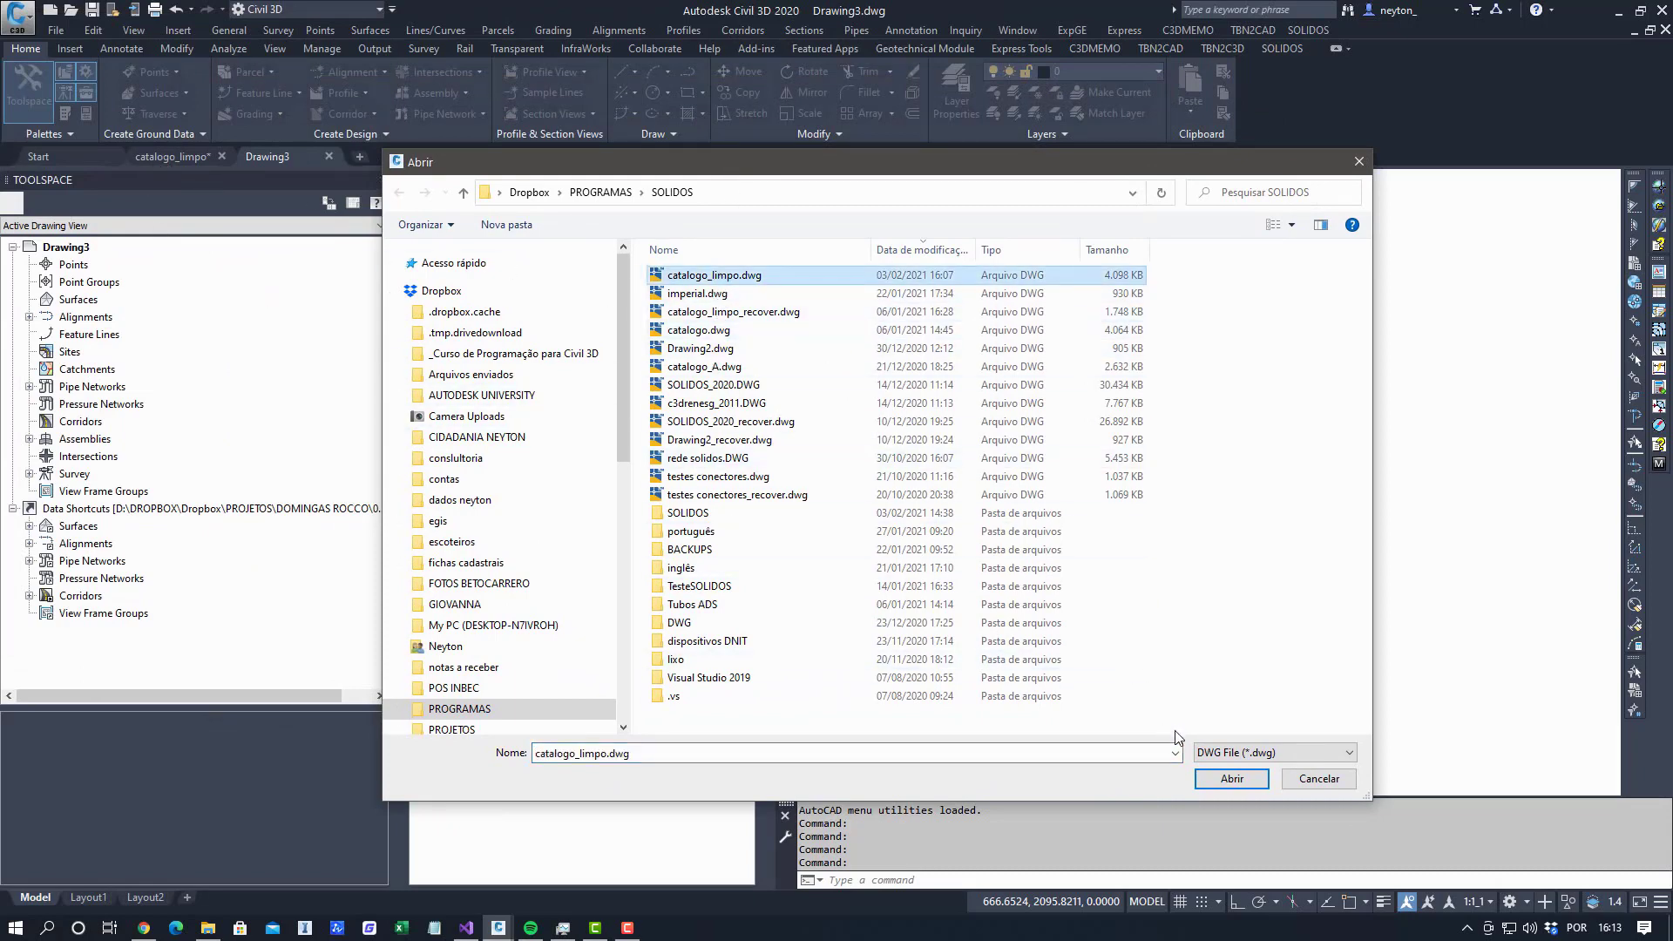
left_click(1231, 778)
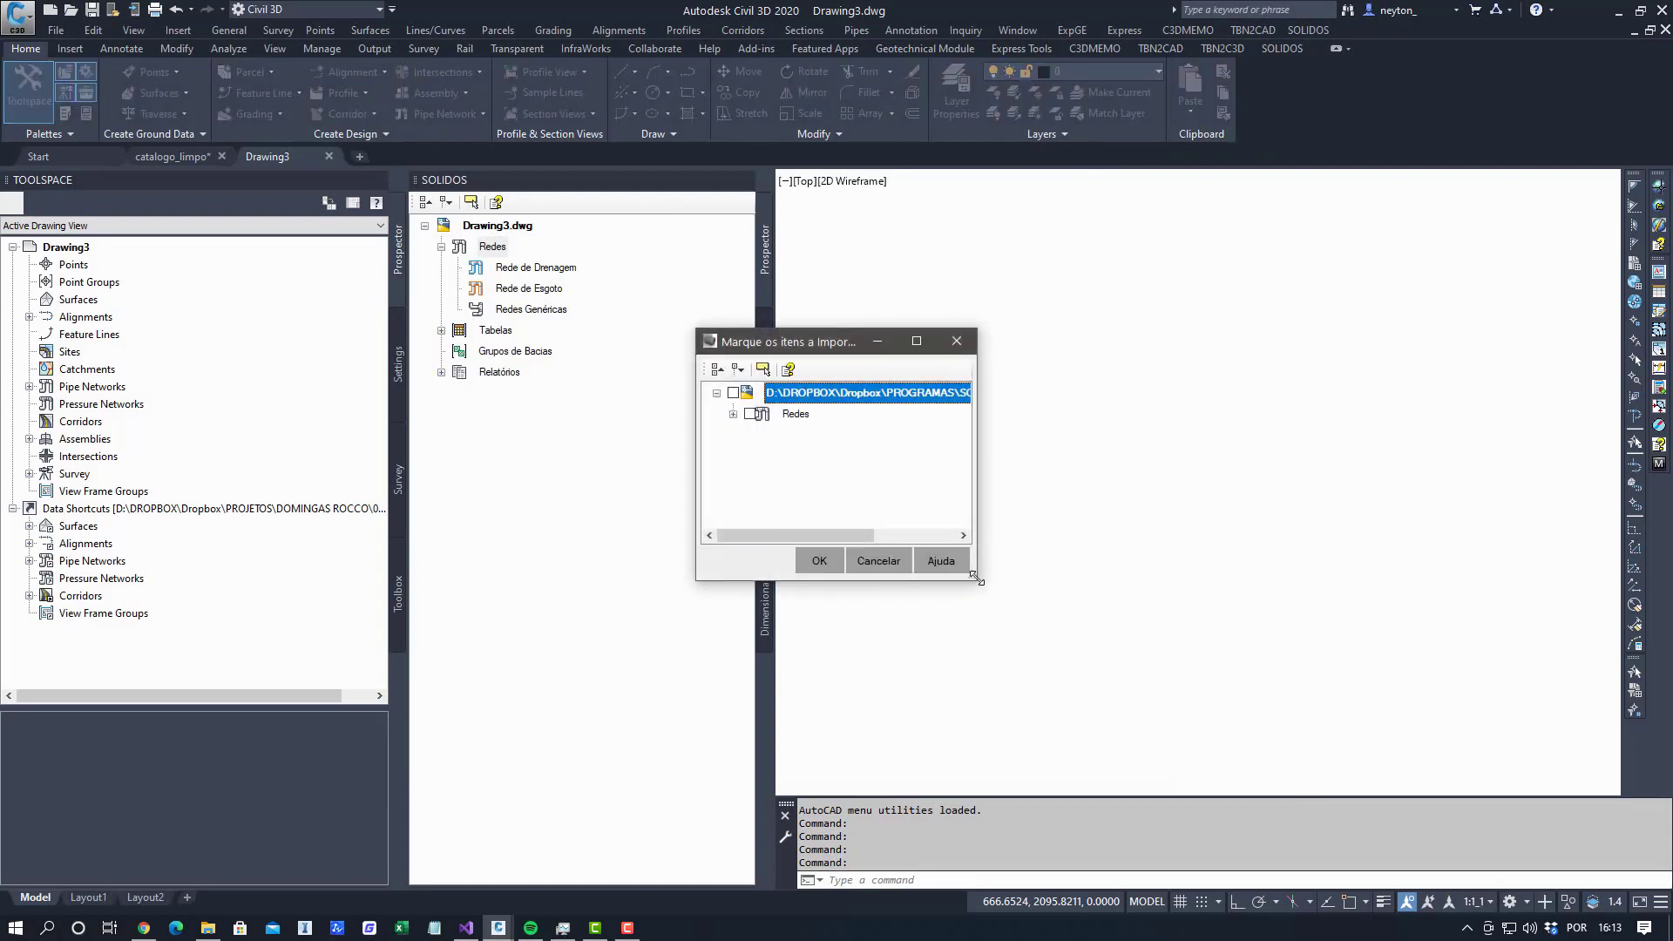
Reference only the TESTES DE NUMERACAO drainage network from the source drawing and expand Rede de Drenagem to show it.
left_click_drag(976, 577, 1318, 682)
left_click(733, 414)
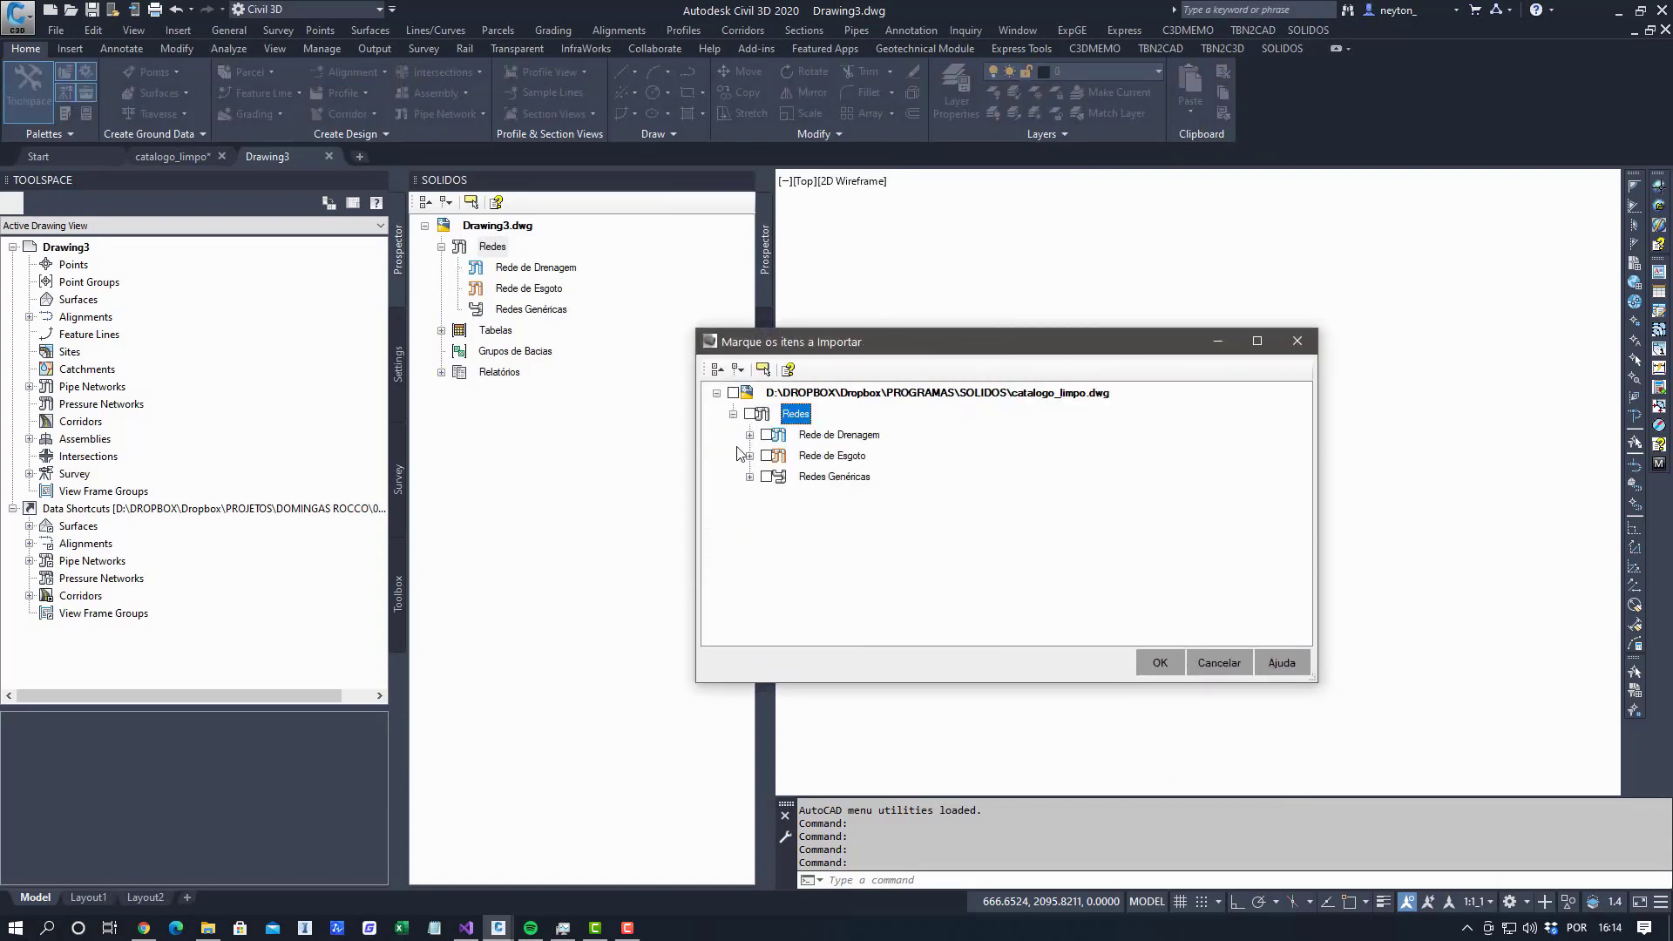
left_click(733, 393)
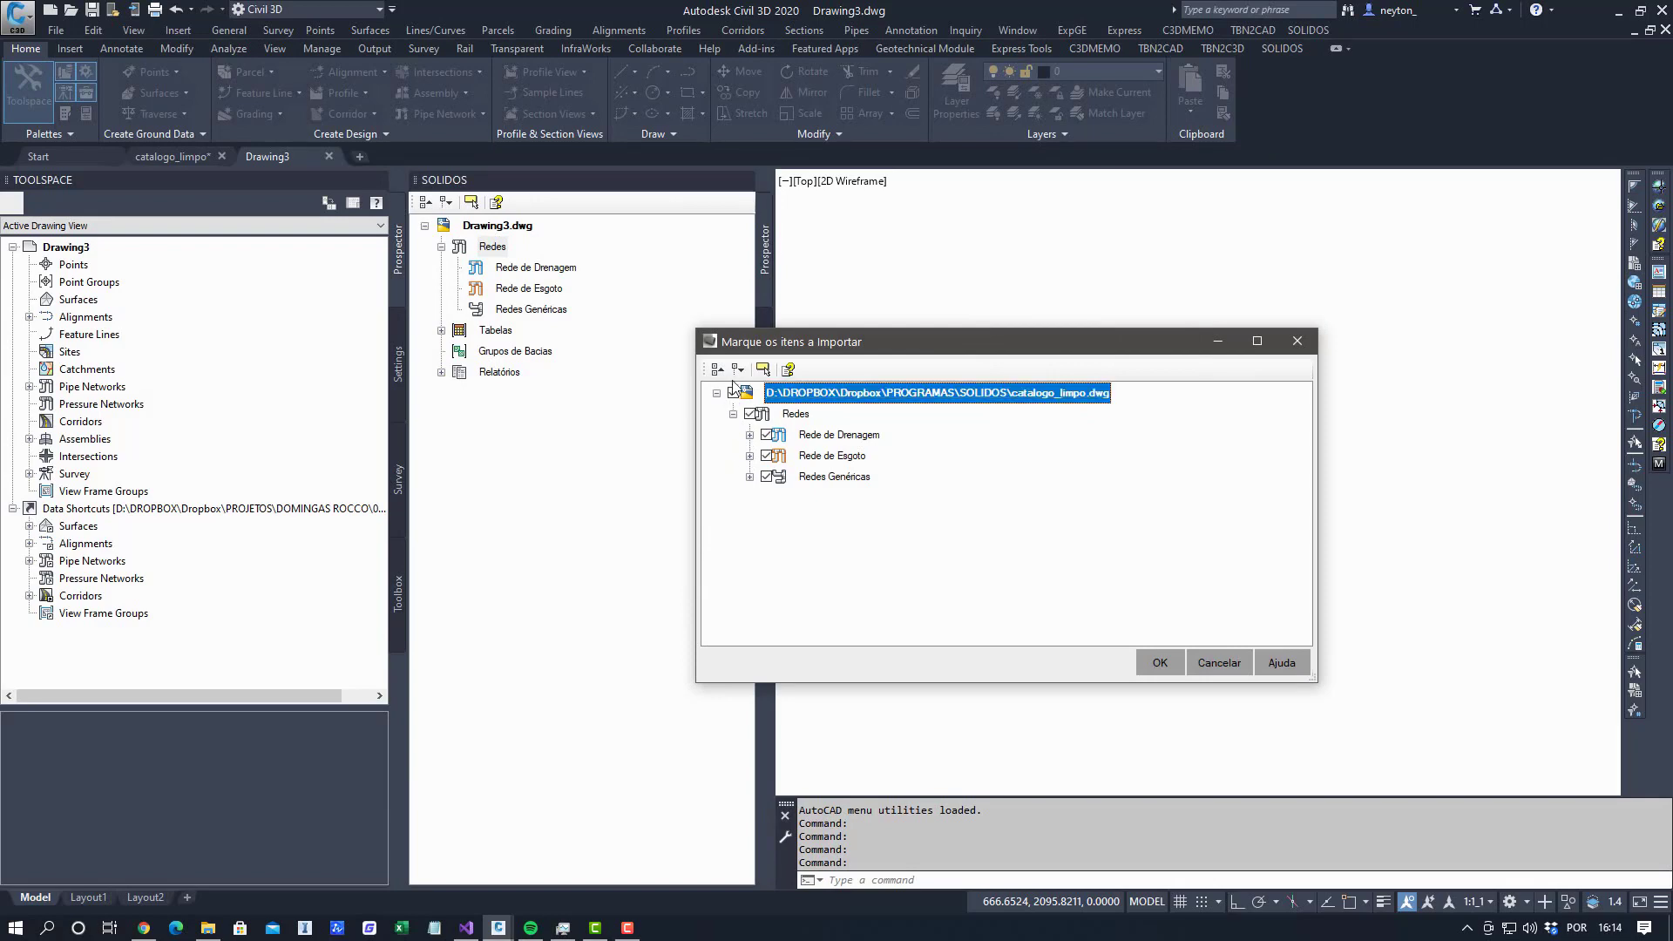
left_click(732, 393)
left_click(749, 435)
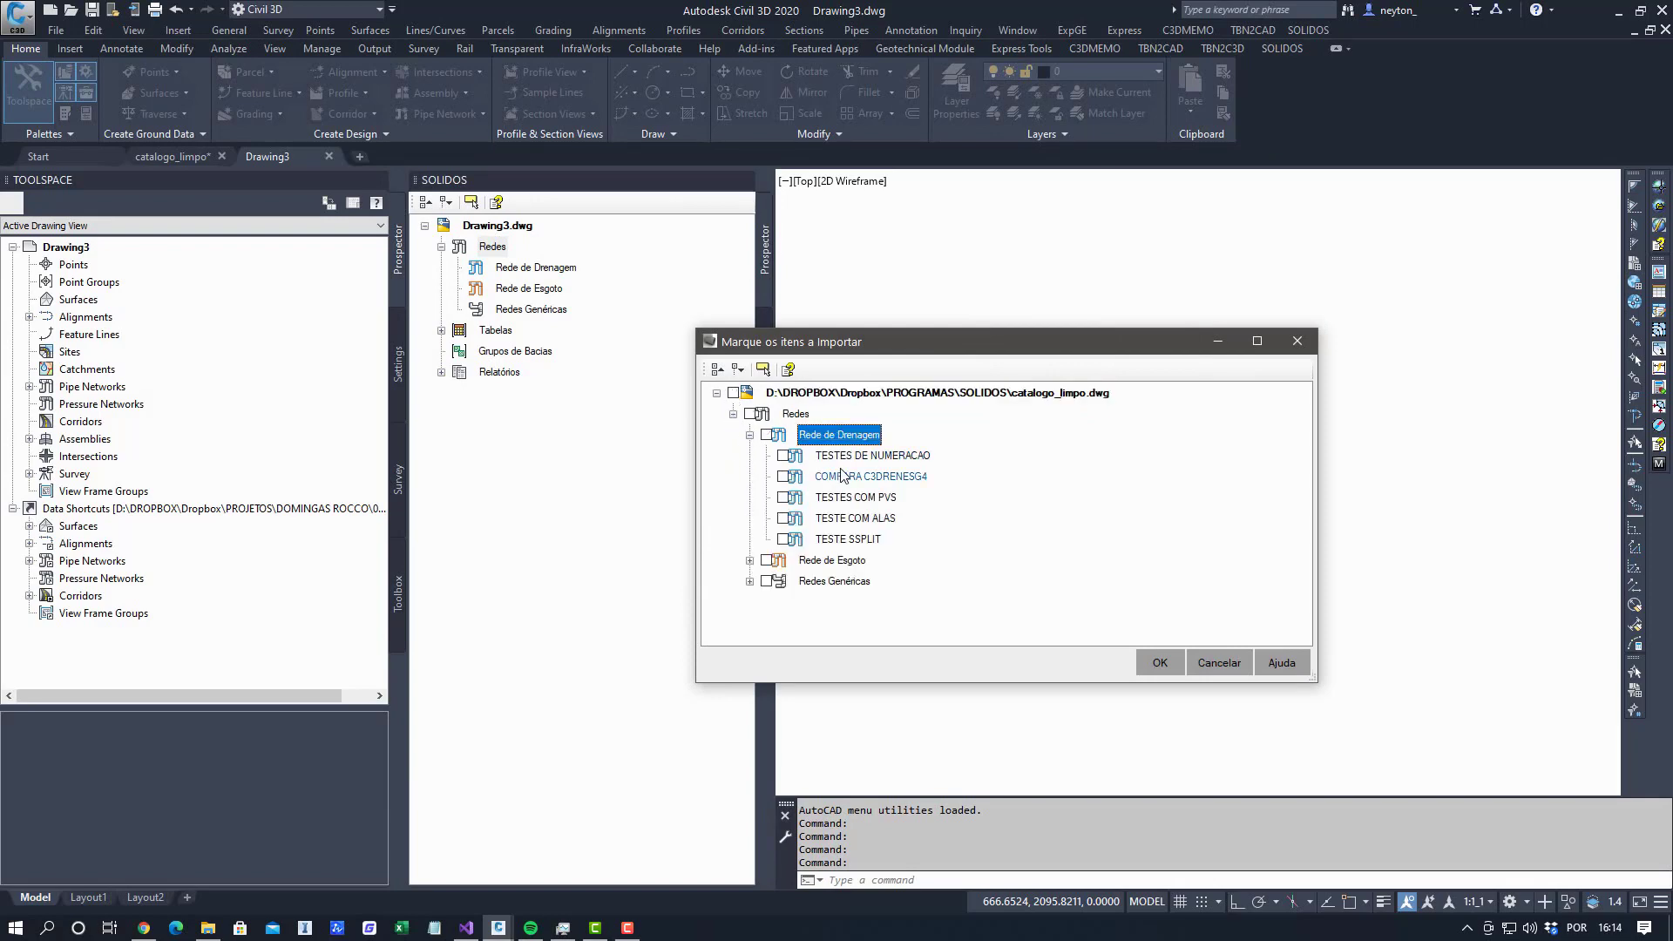
left_click(796, 460)
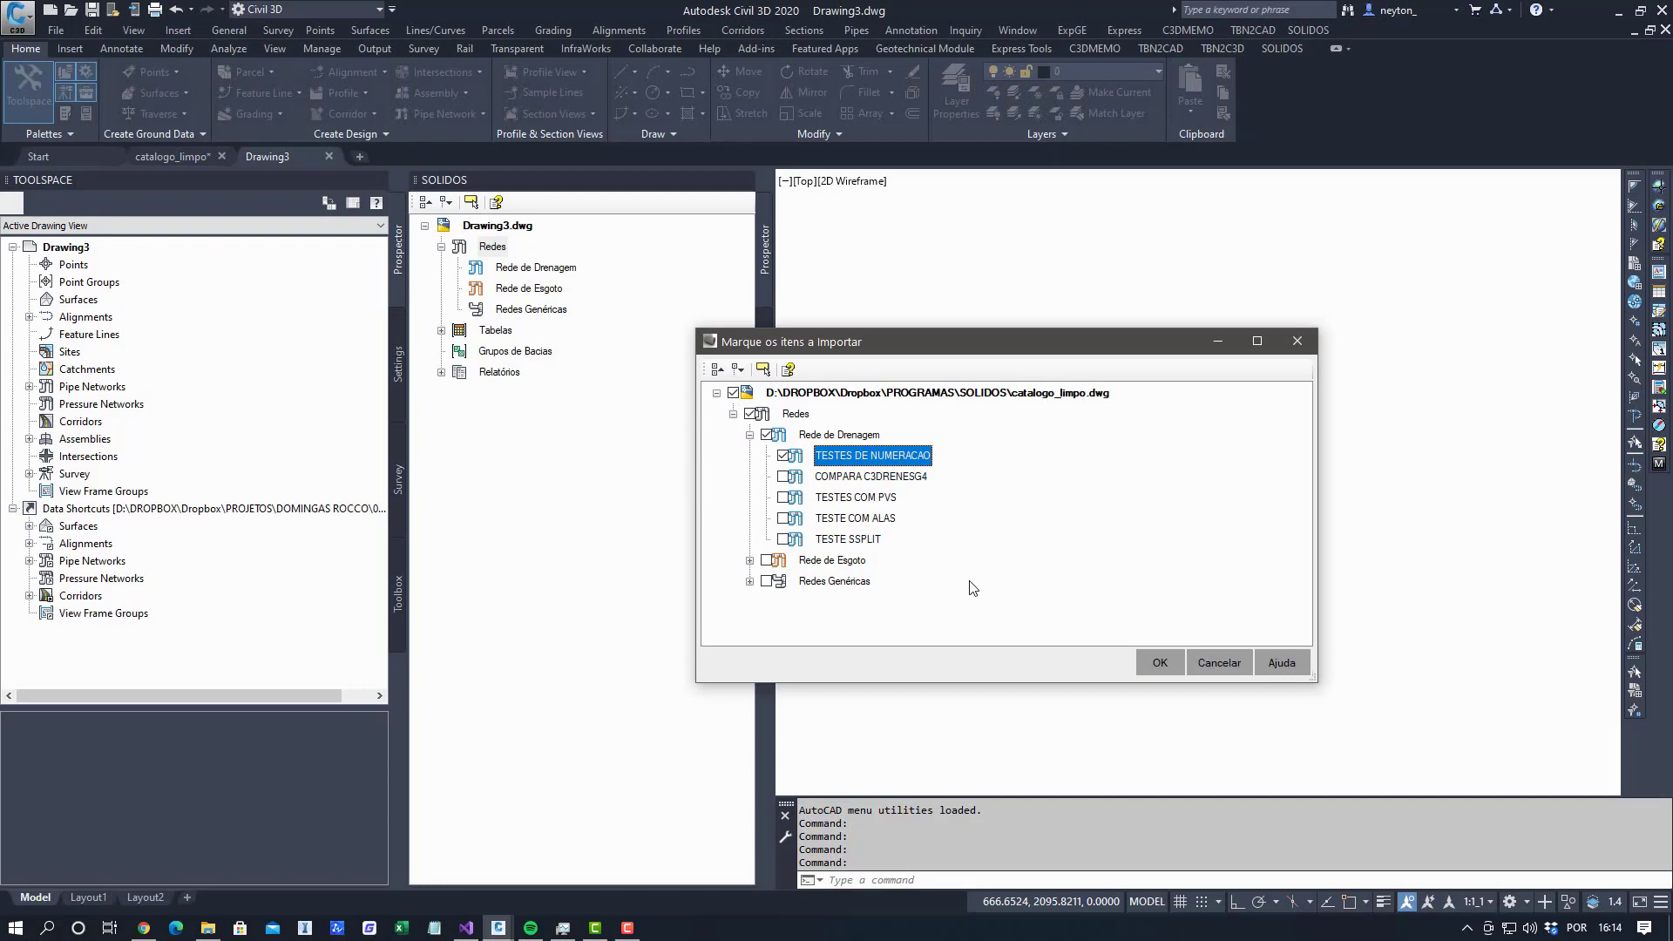
left_click(1167, 668)
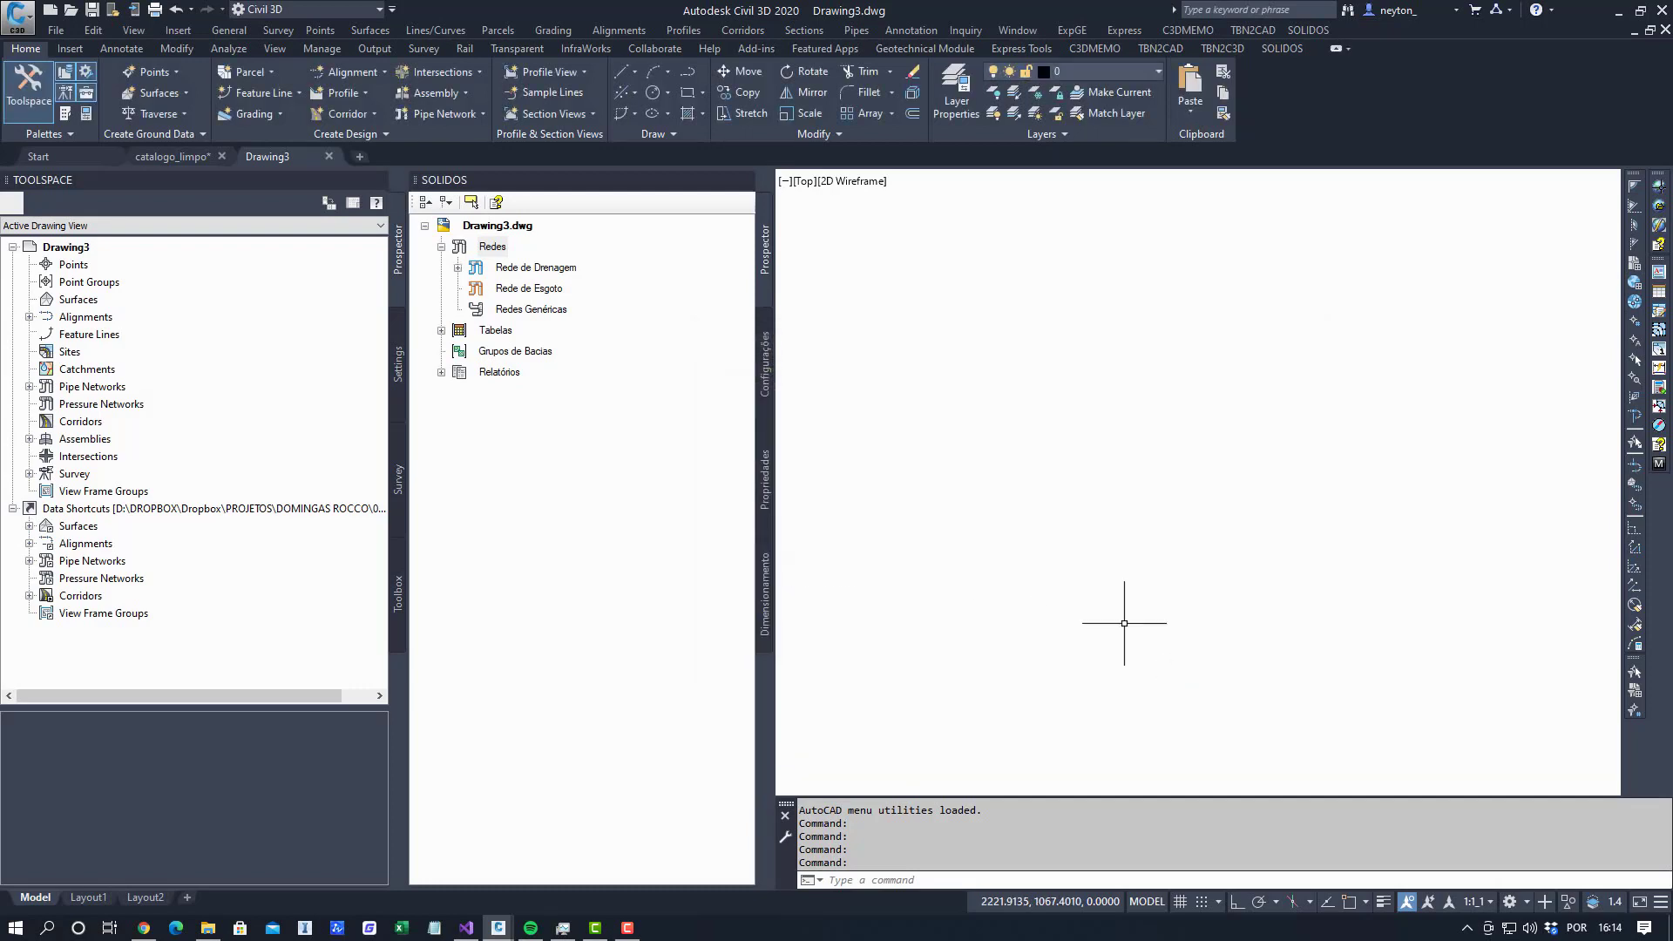
left_click(535, 268)
left_click(457, 268)
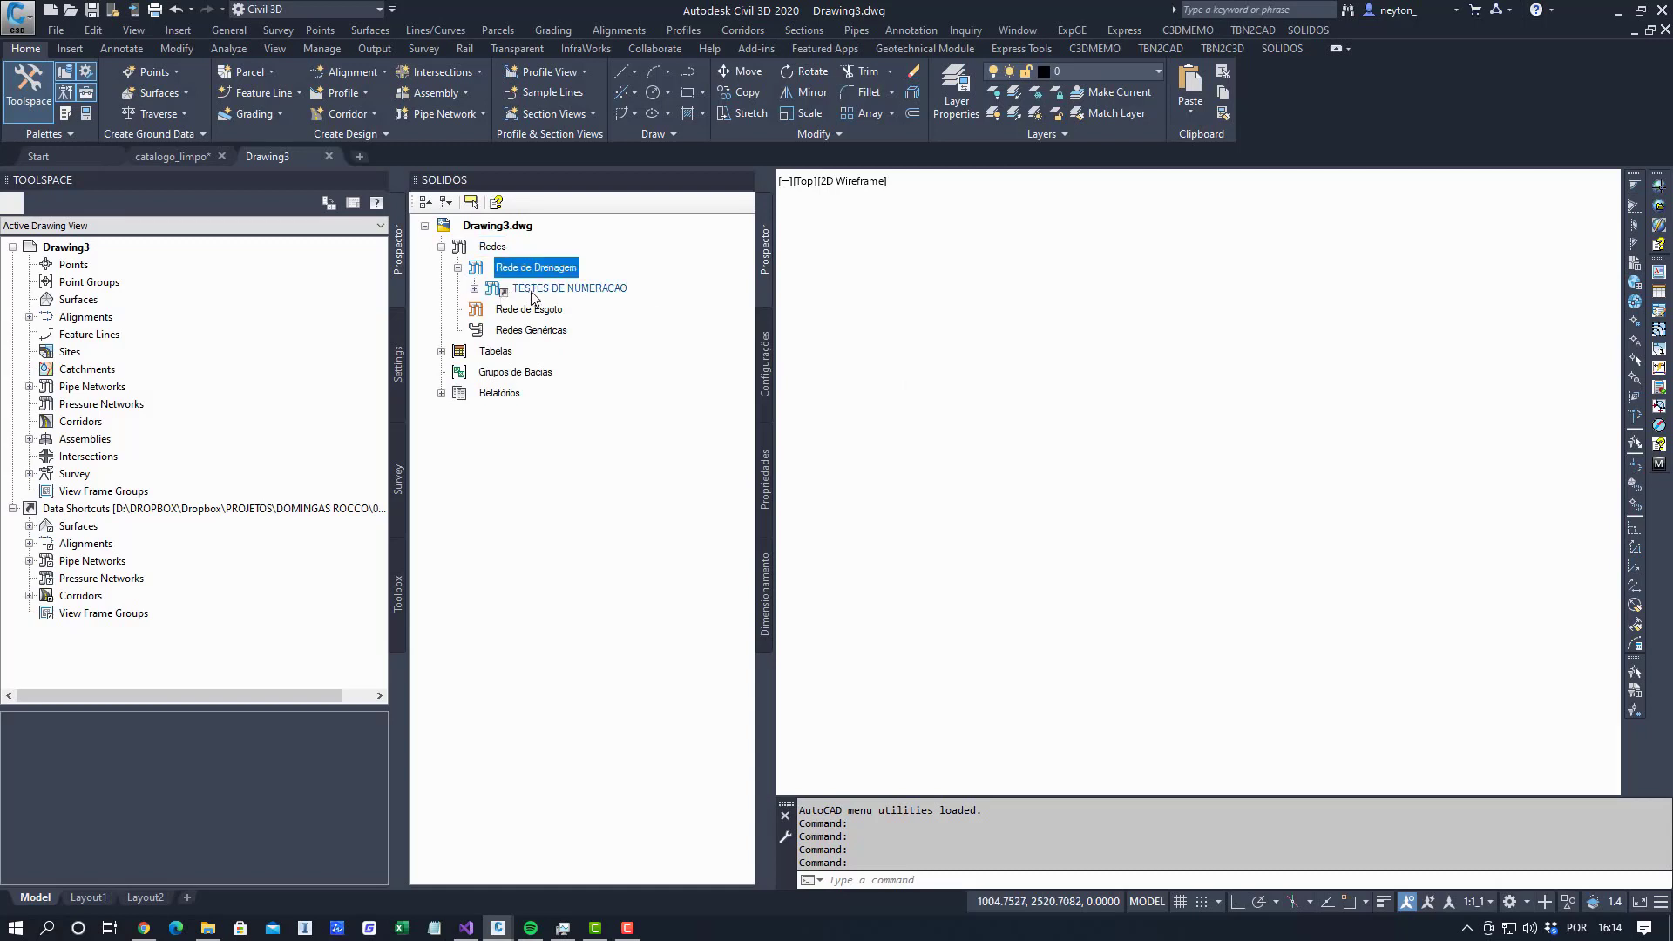
Zoom the plan view to the referenced TESTES DE NUMERACAO drainage network.
left_click(533, 290)
right_click(531, 293)
left_click(585, 397)
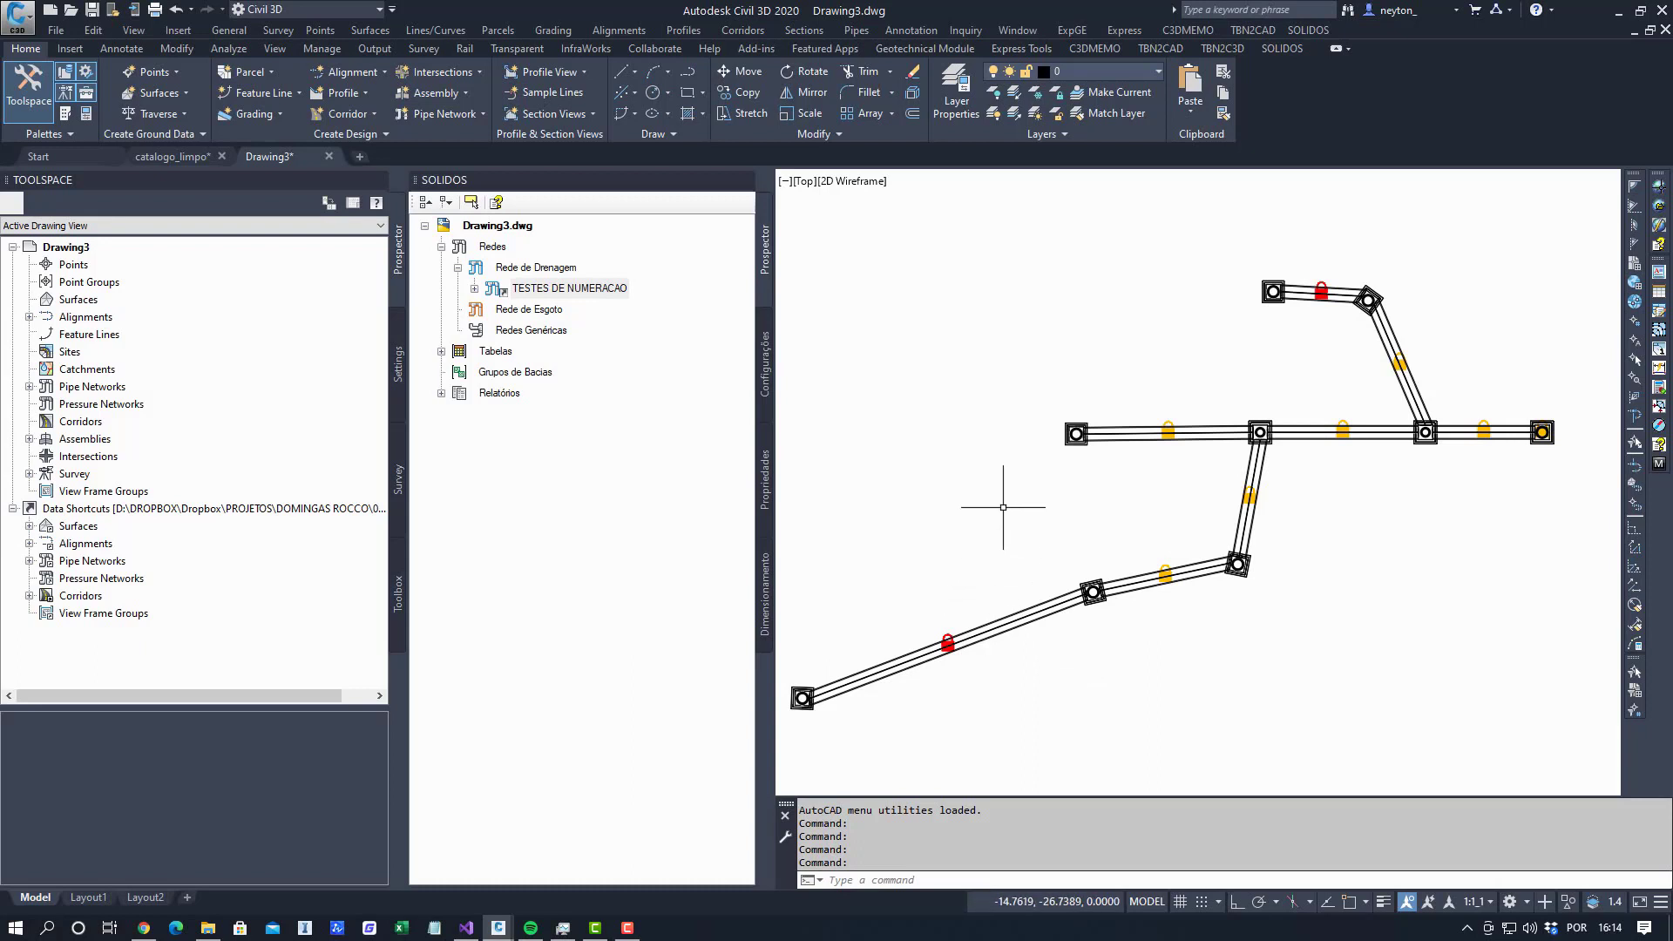
Try to rename the referenced manhole PV - A04 to PV - A04asdasdasdas, and clear the selection.
left_click(1076, 433)
left_click(767, 479)
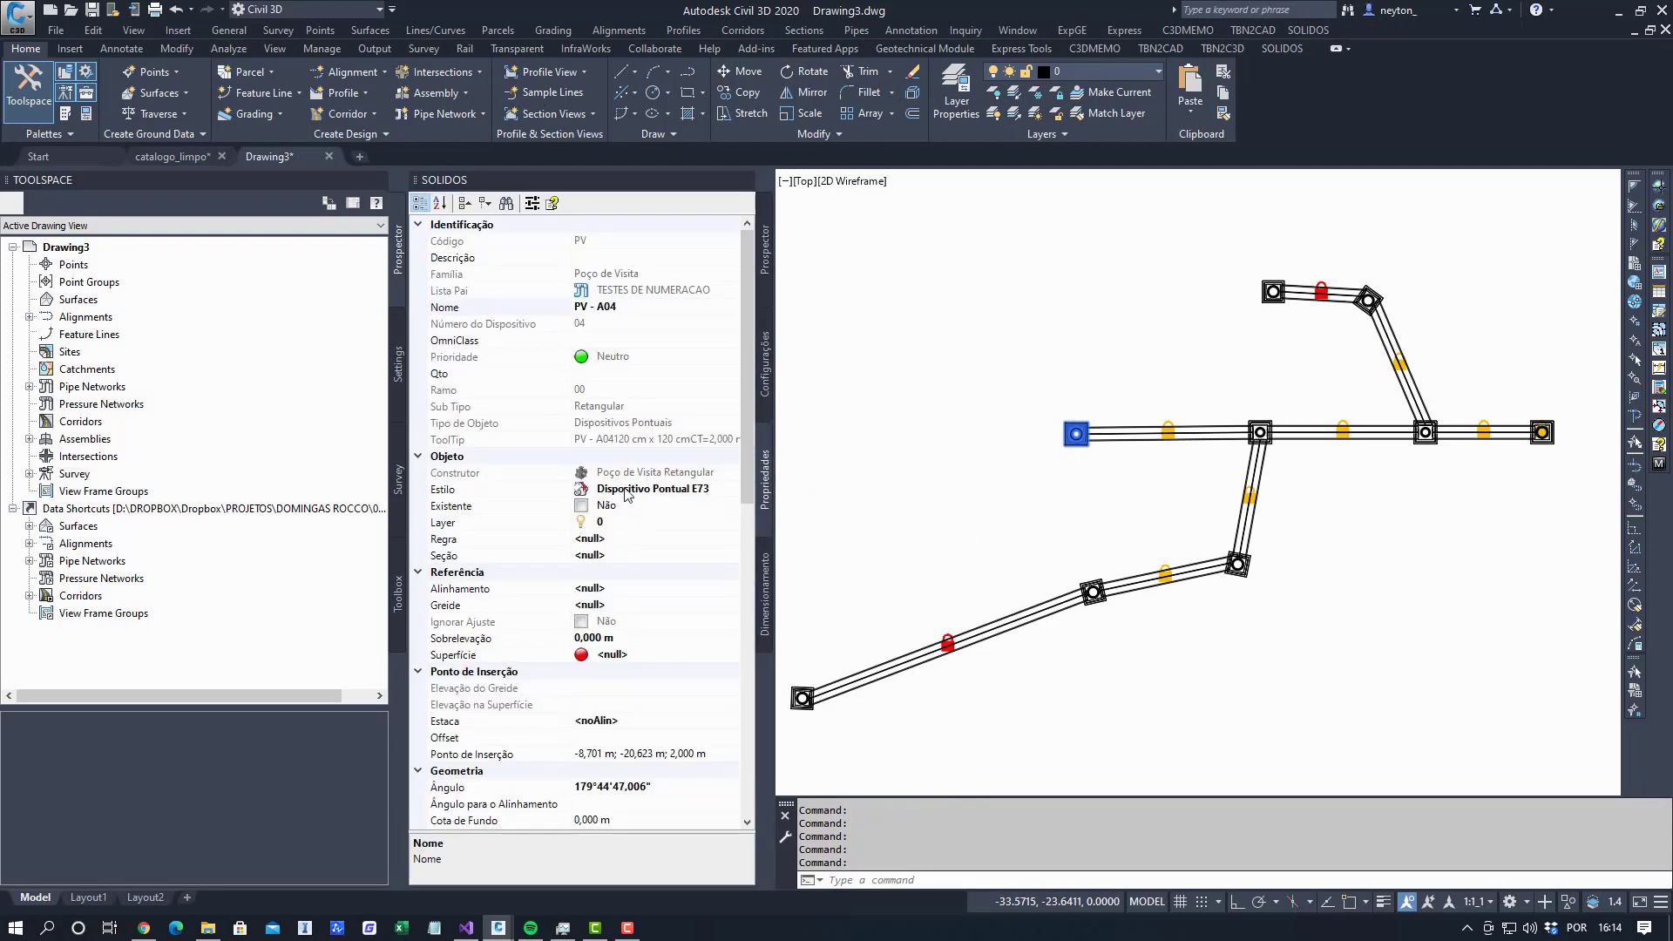
left_click(640, 312)
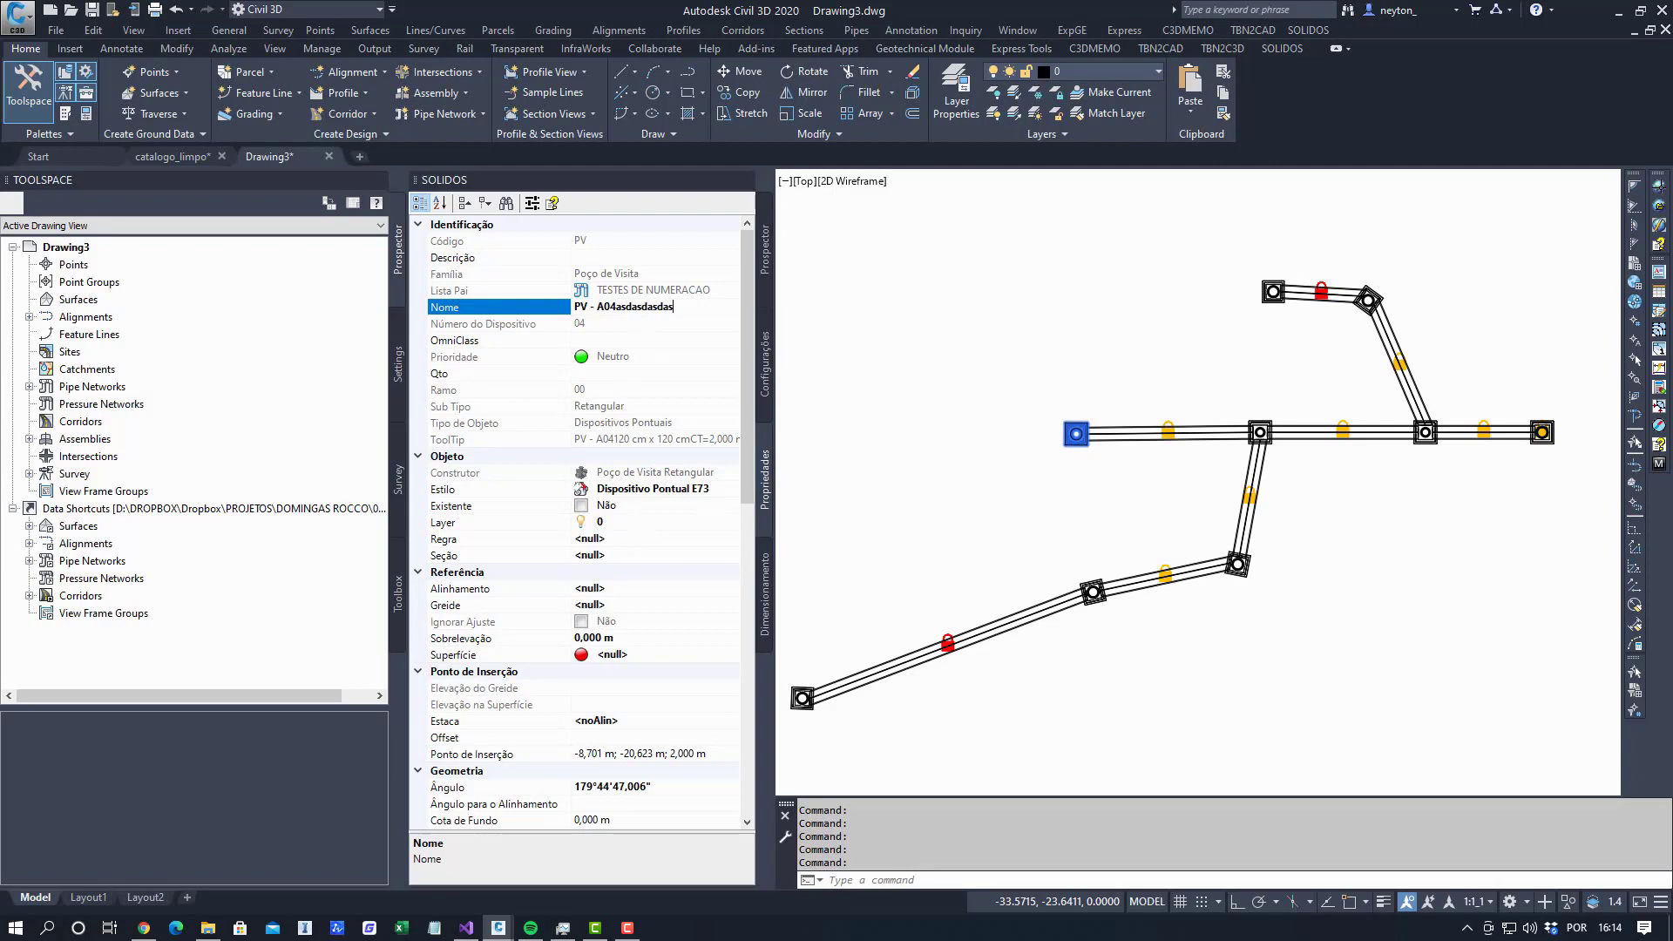
key("Return")
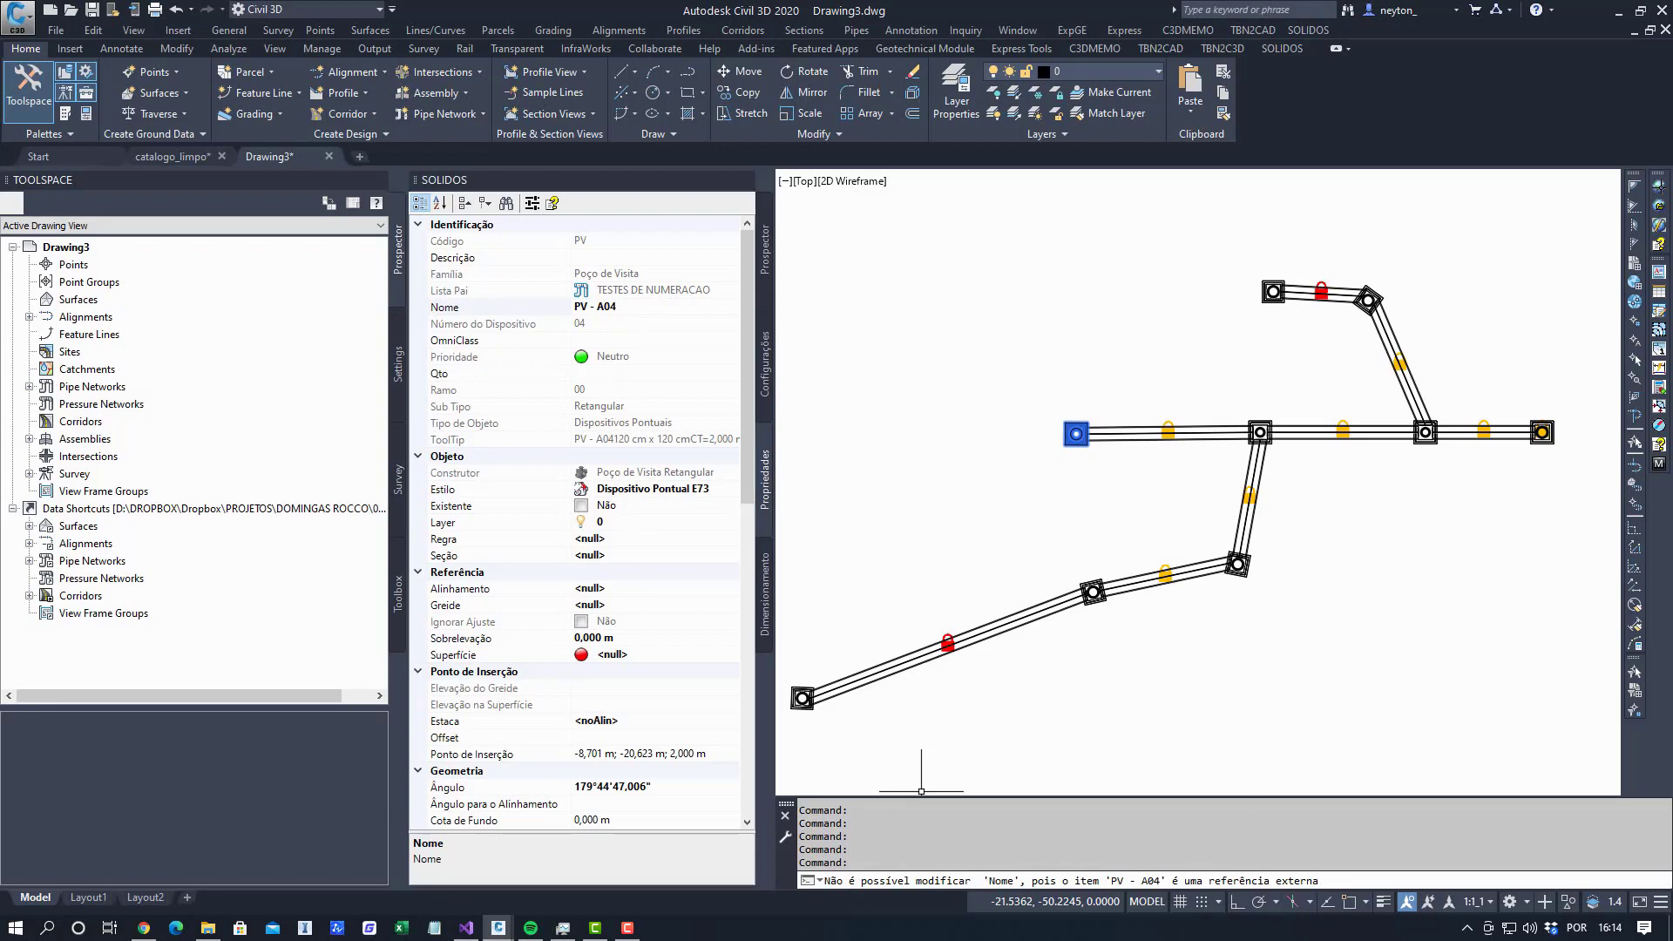
key("Escape")
Import only the Estilos de Labels group from catalogo_limpo.dwg into the SOLIDOS settings of Drawing3.
scroll(1051, 467, "down", 3)
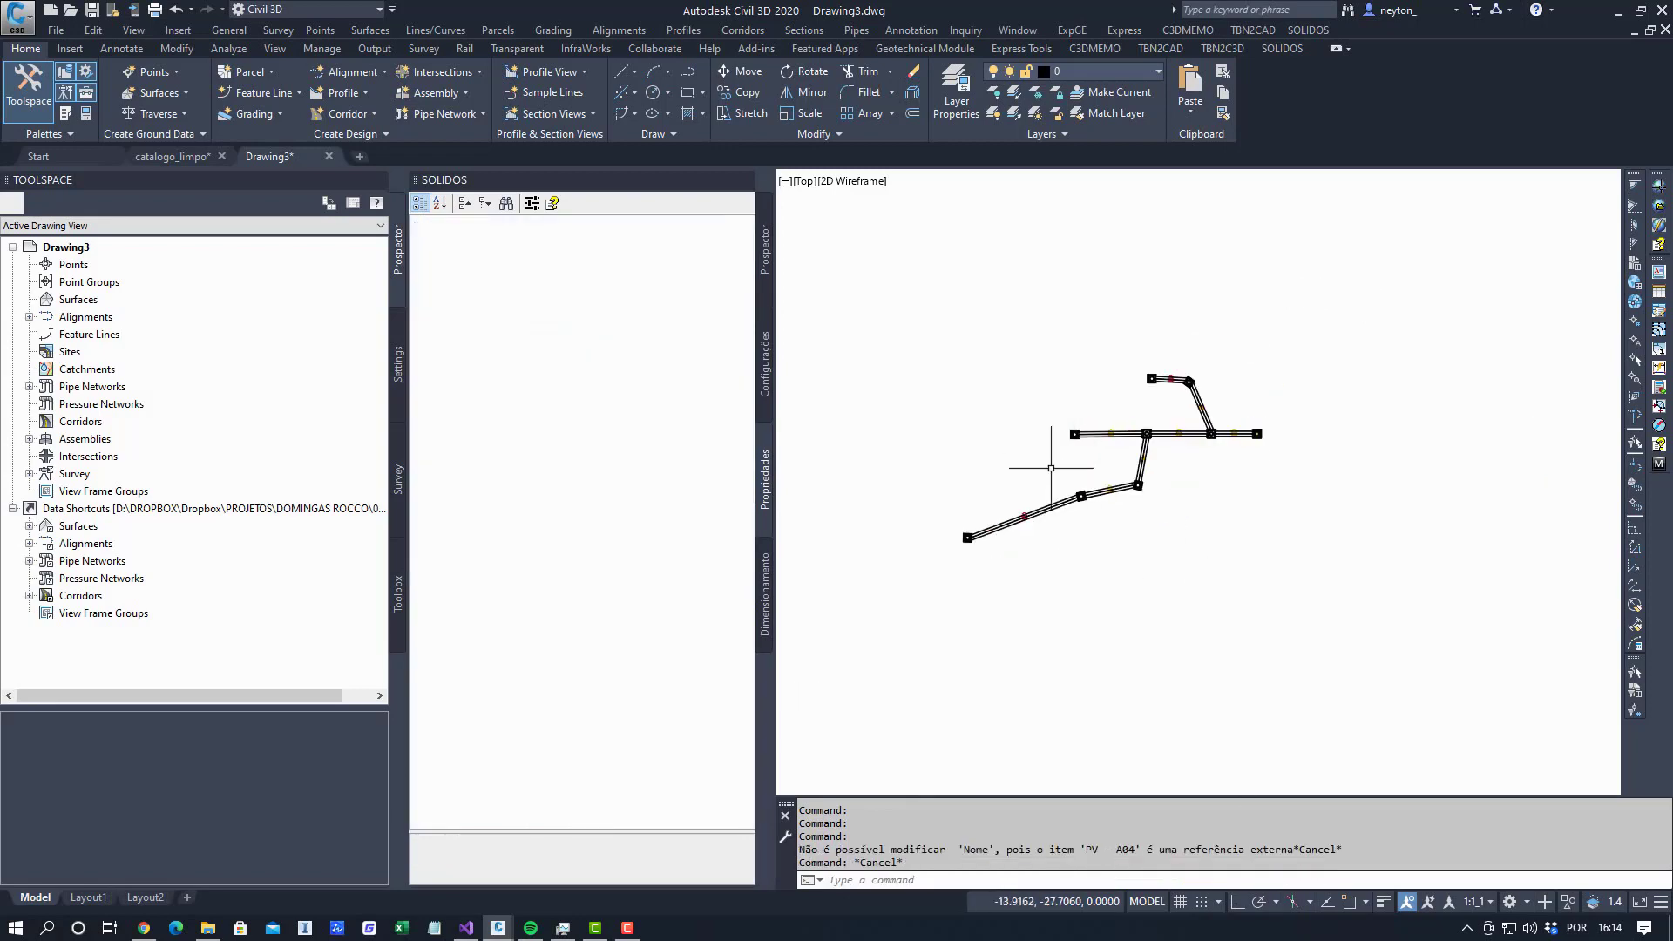
middle_click_drag(1004, 412, 991, 450)
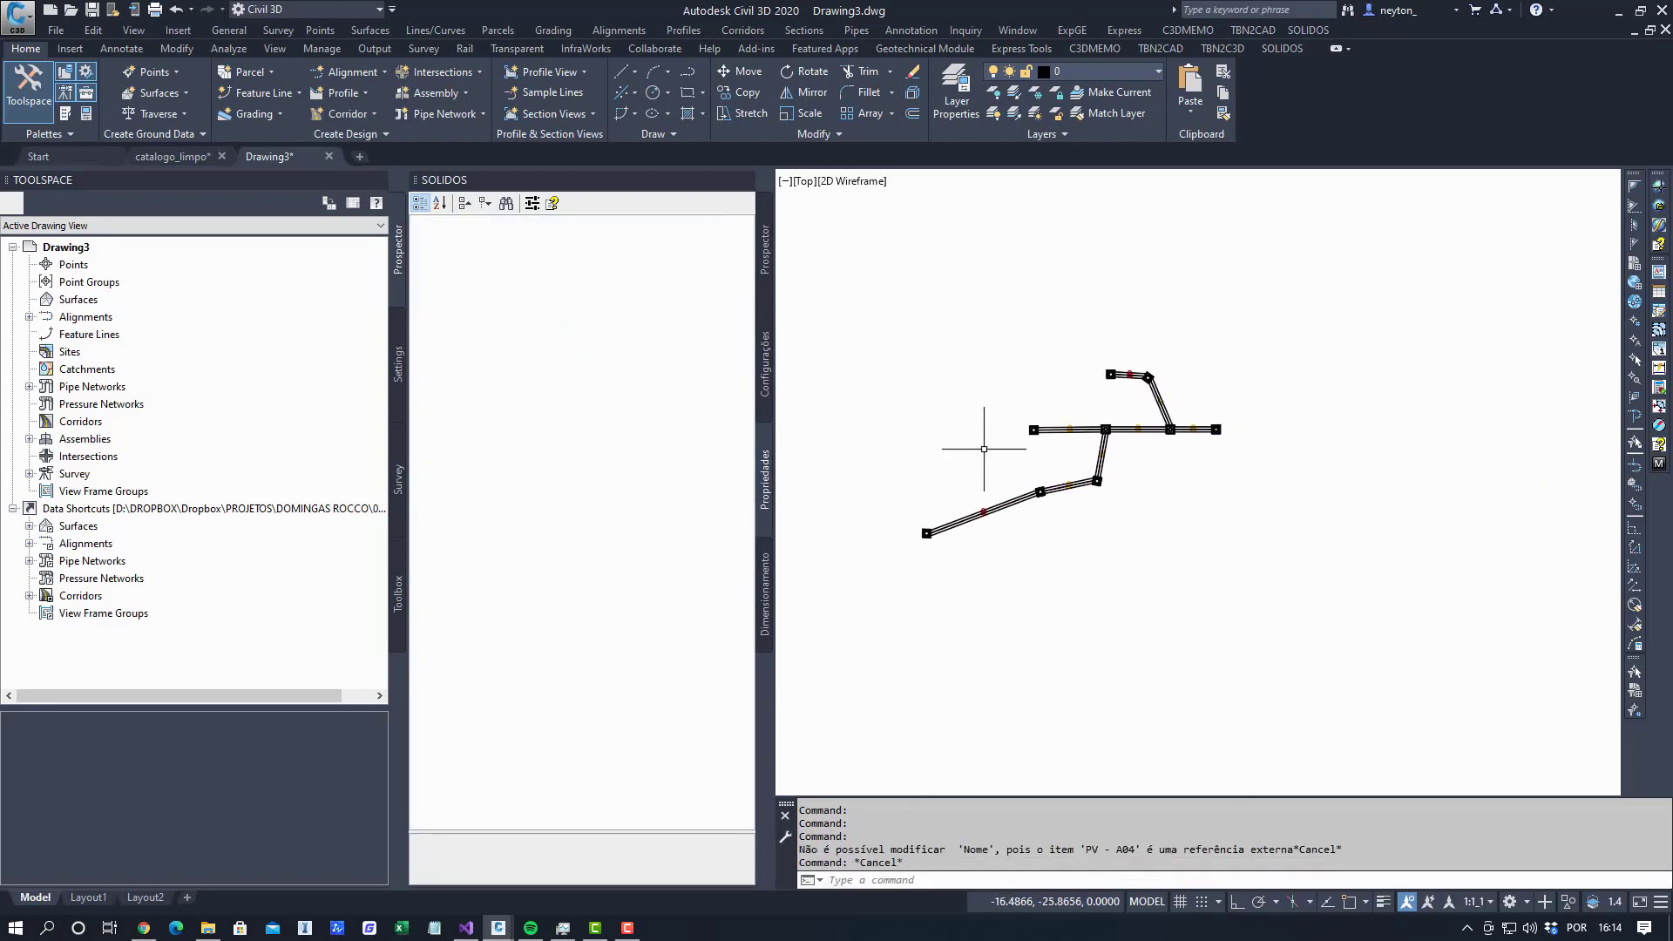
left_click(766, 368)
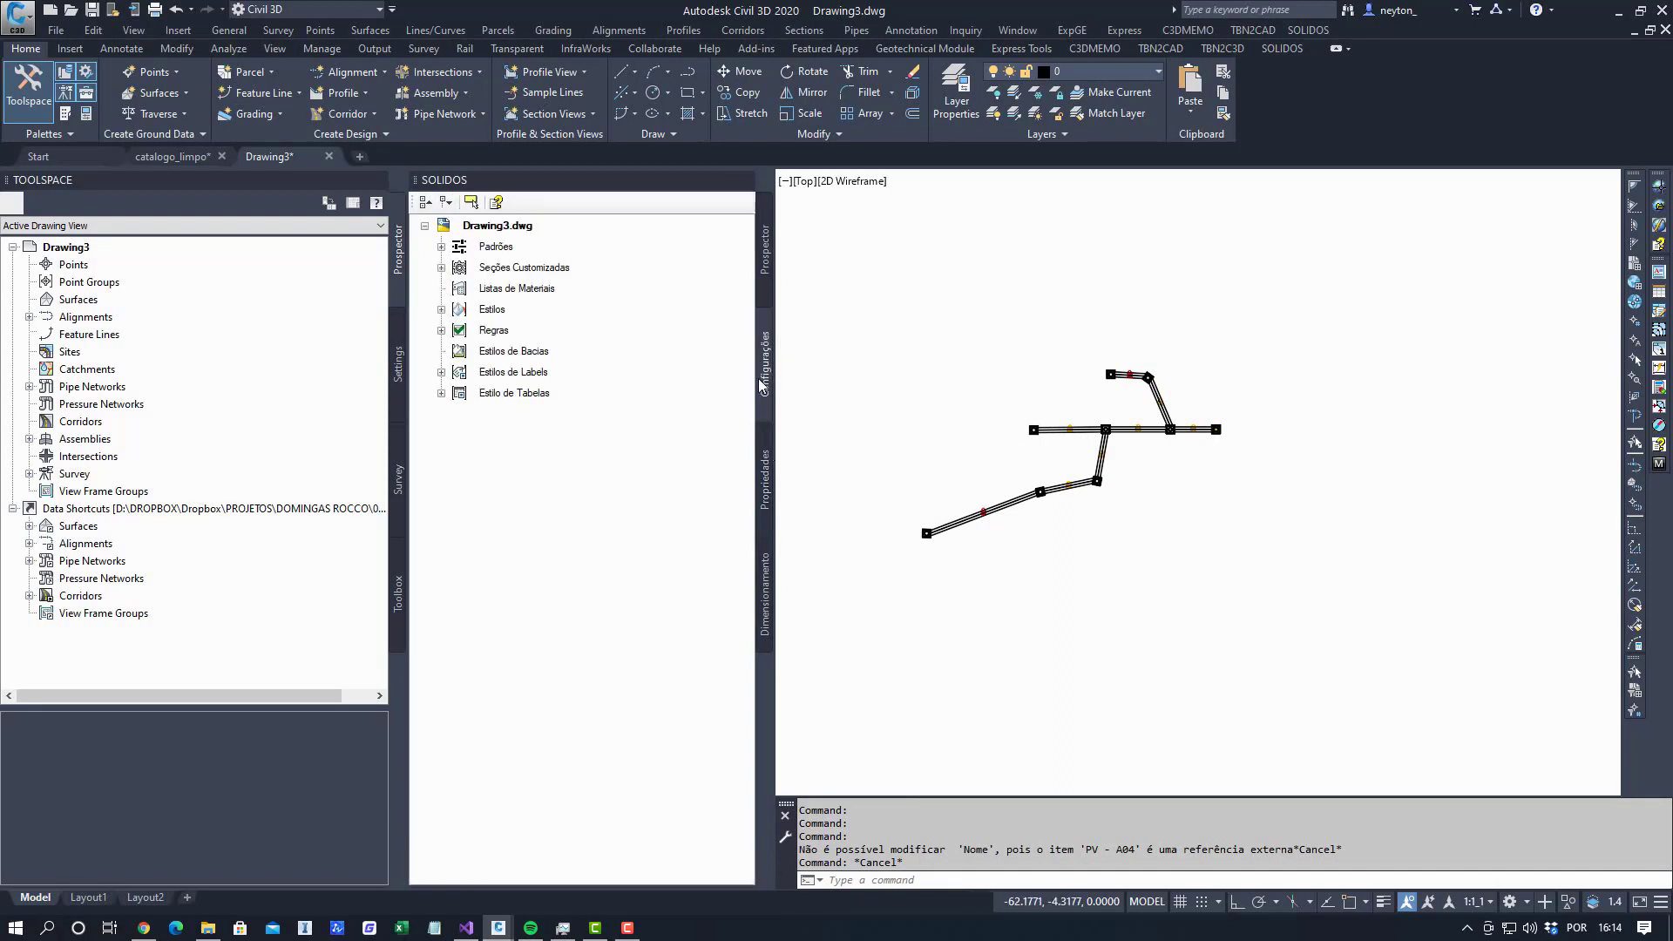
middle_click_drag(898, 436, 900, 452)
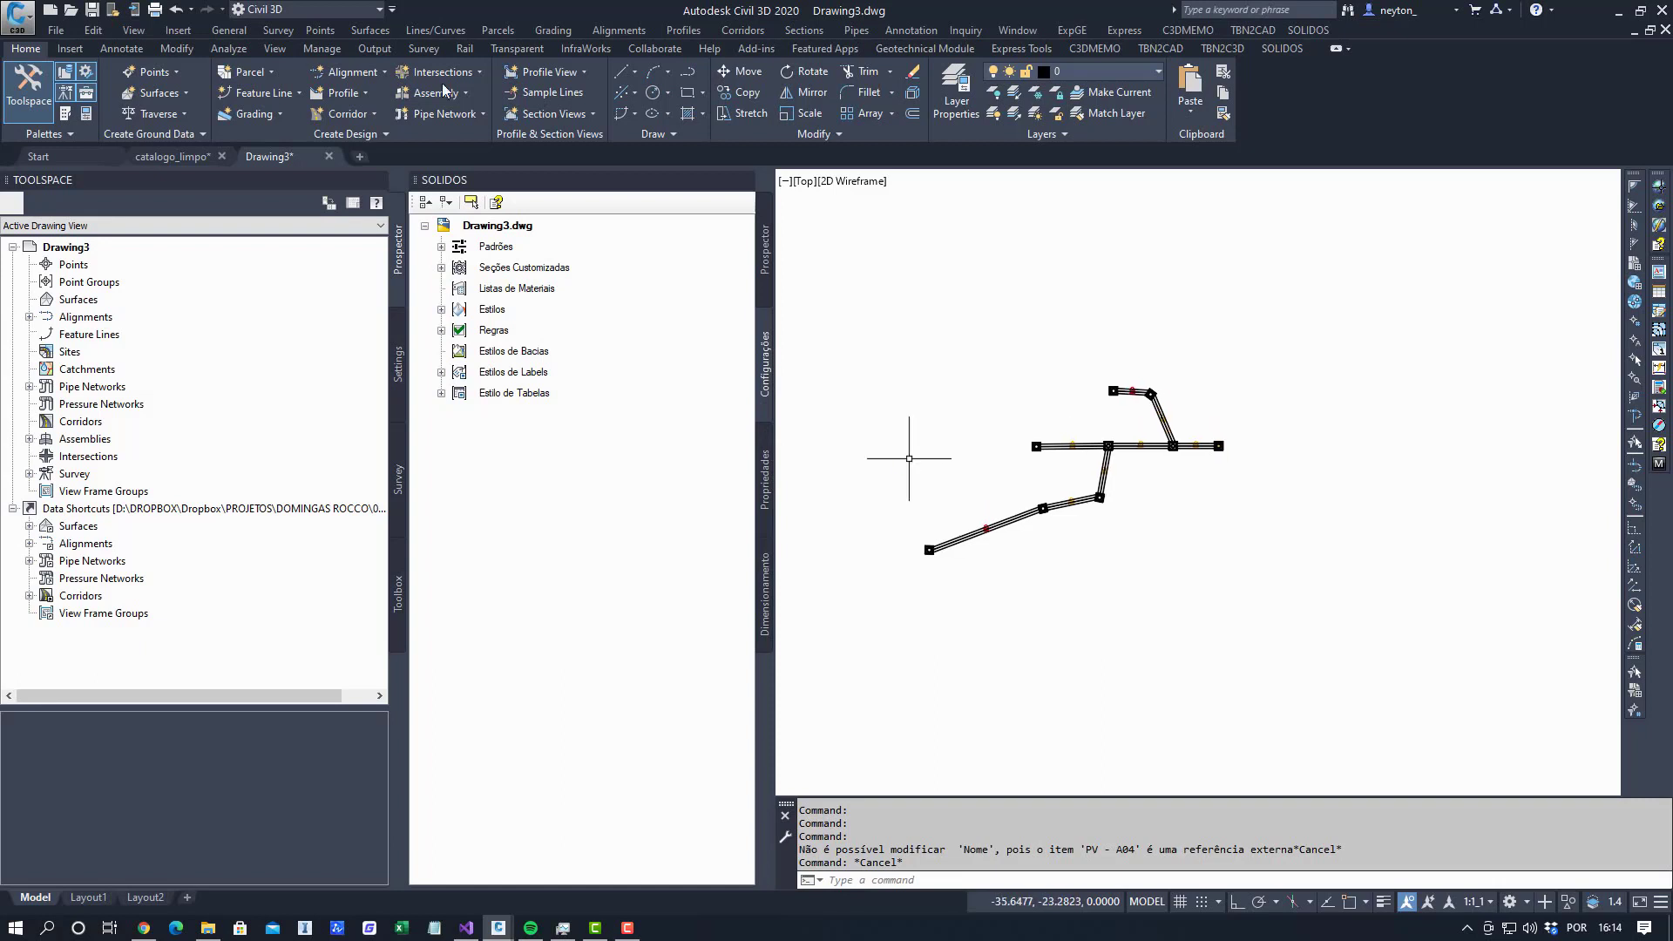
left_click(634, 417)
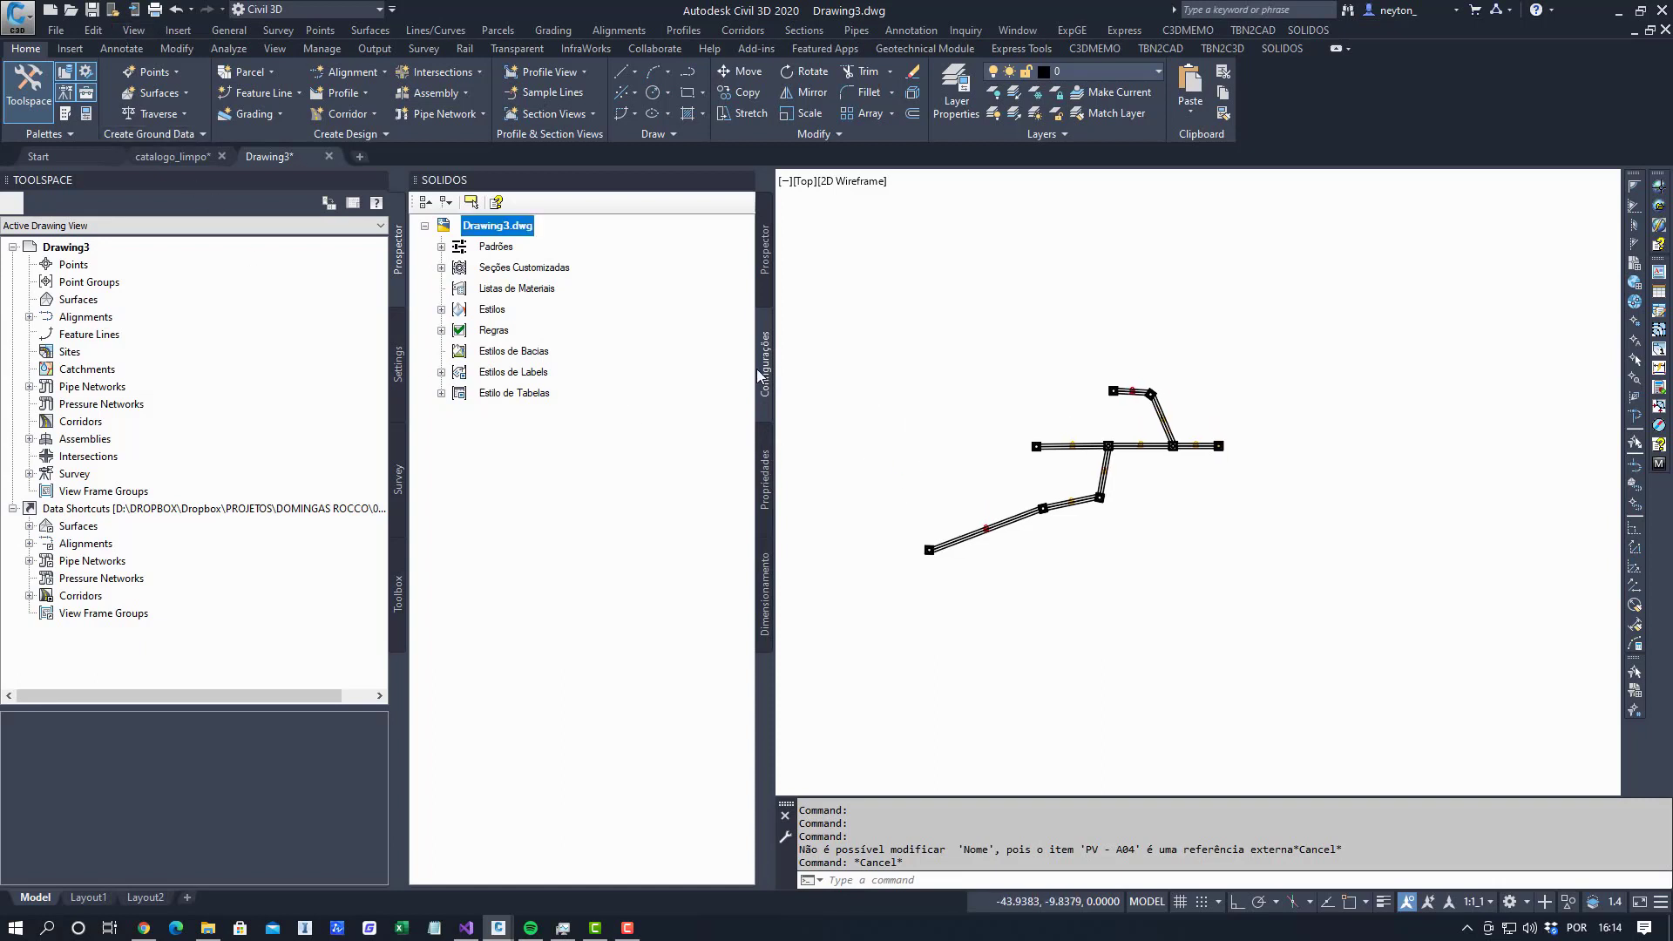
right_click(498, 225)
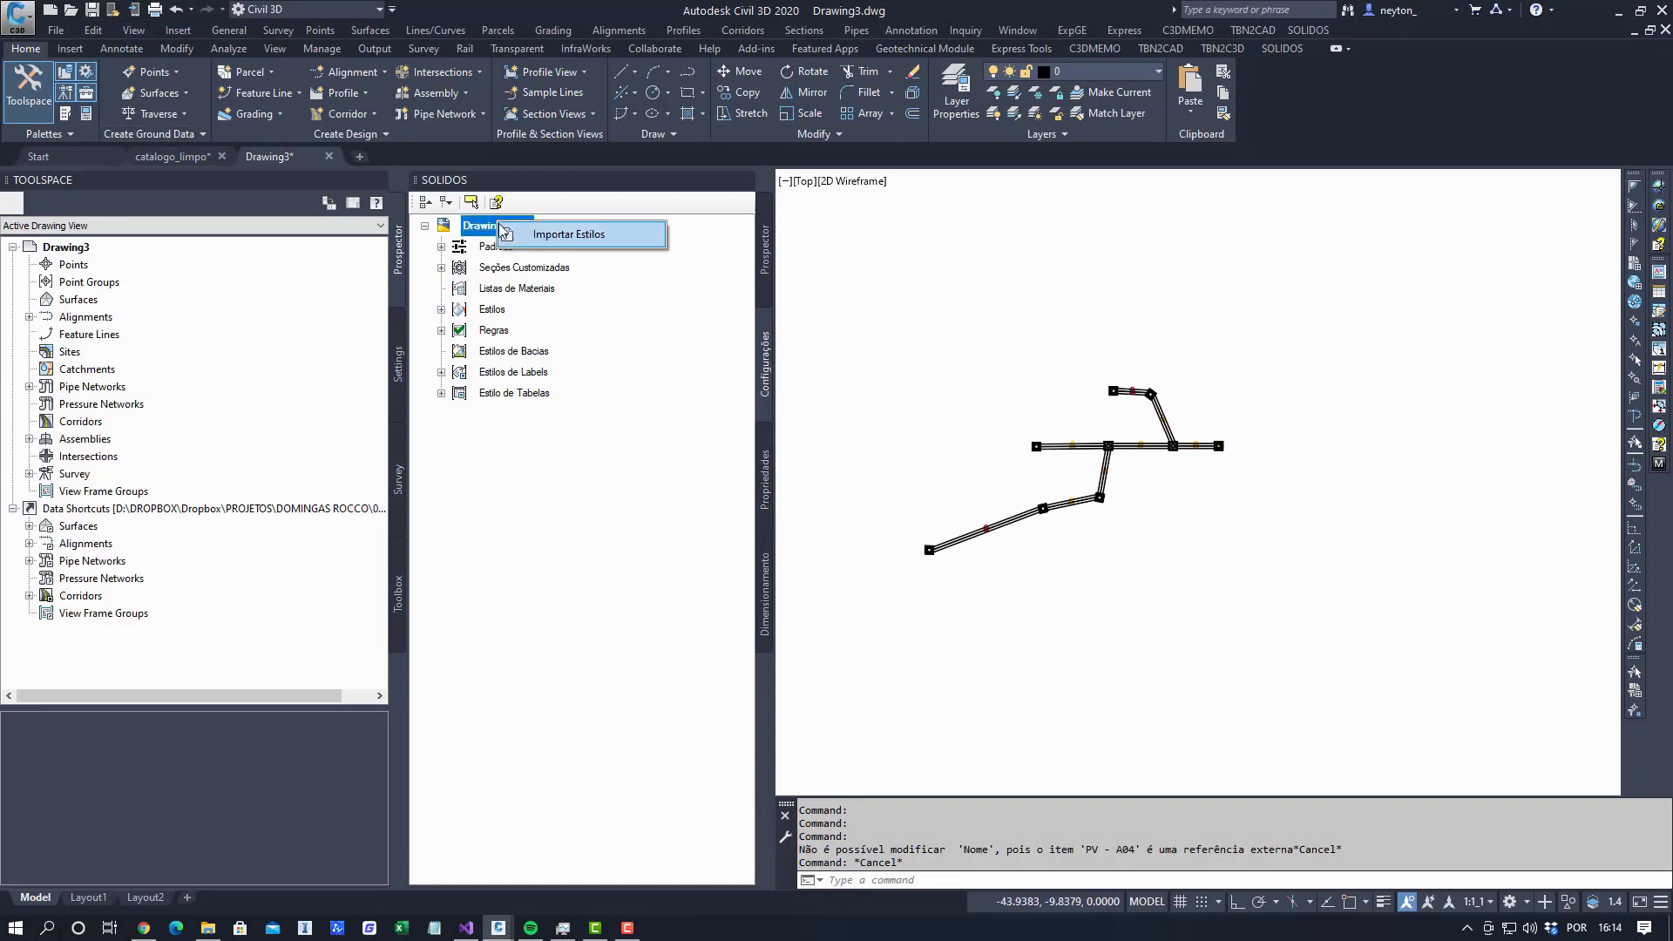
left_click(562, 237)
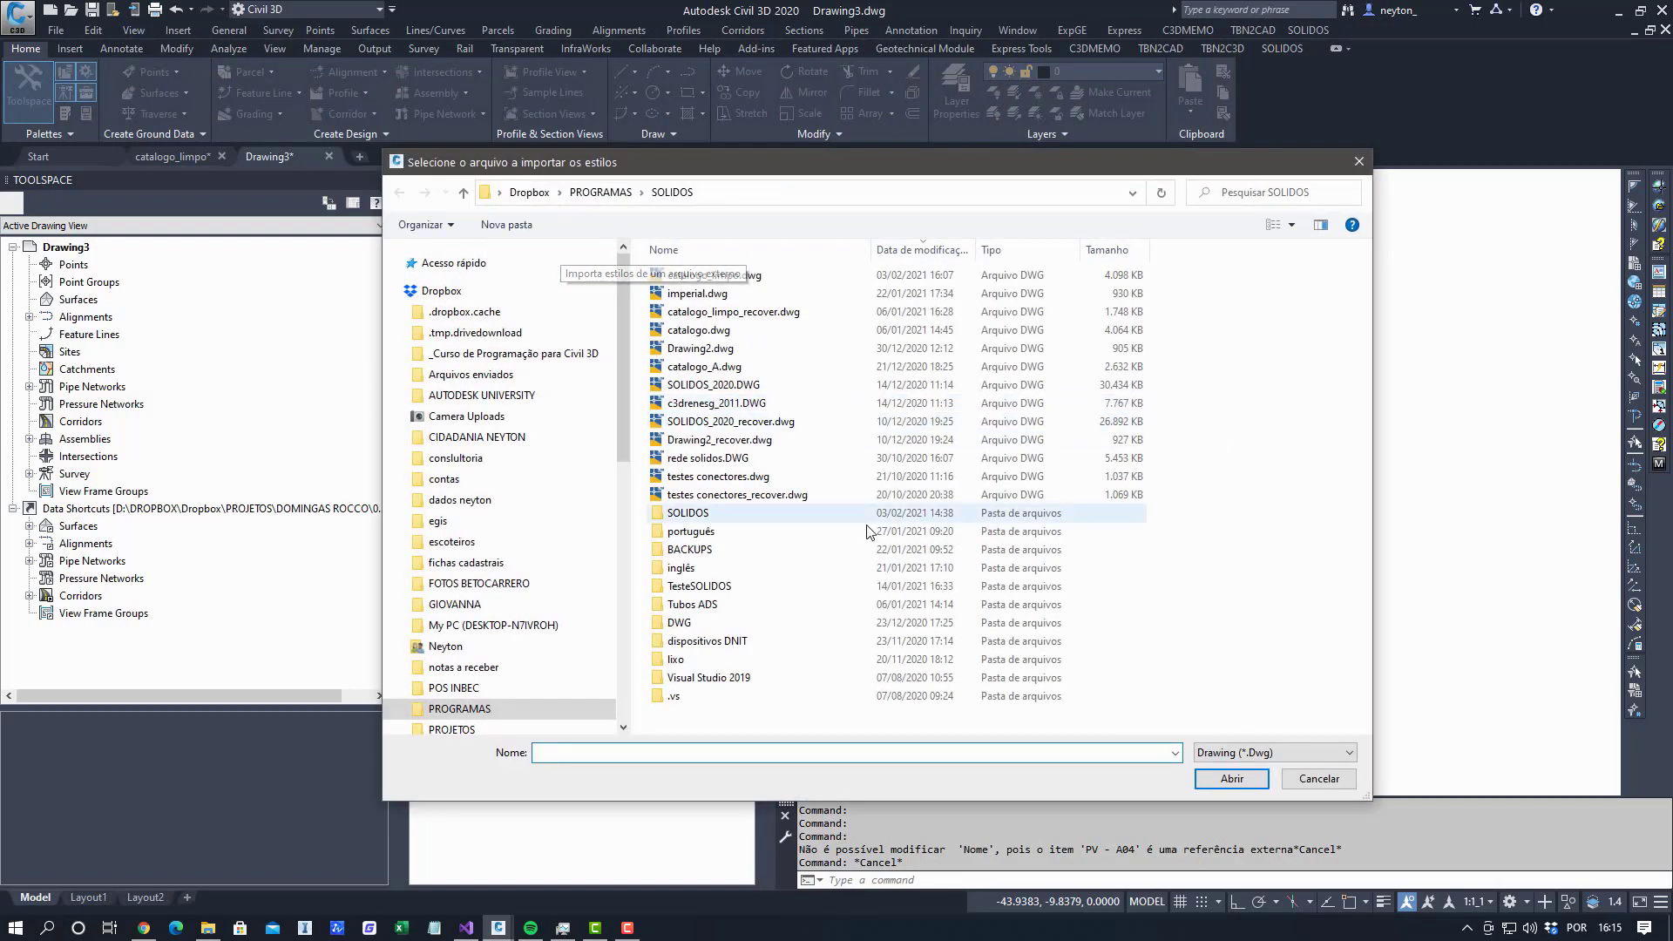
left_click(747, 277)
left_click(1232, 775)
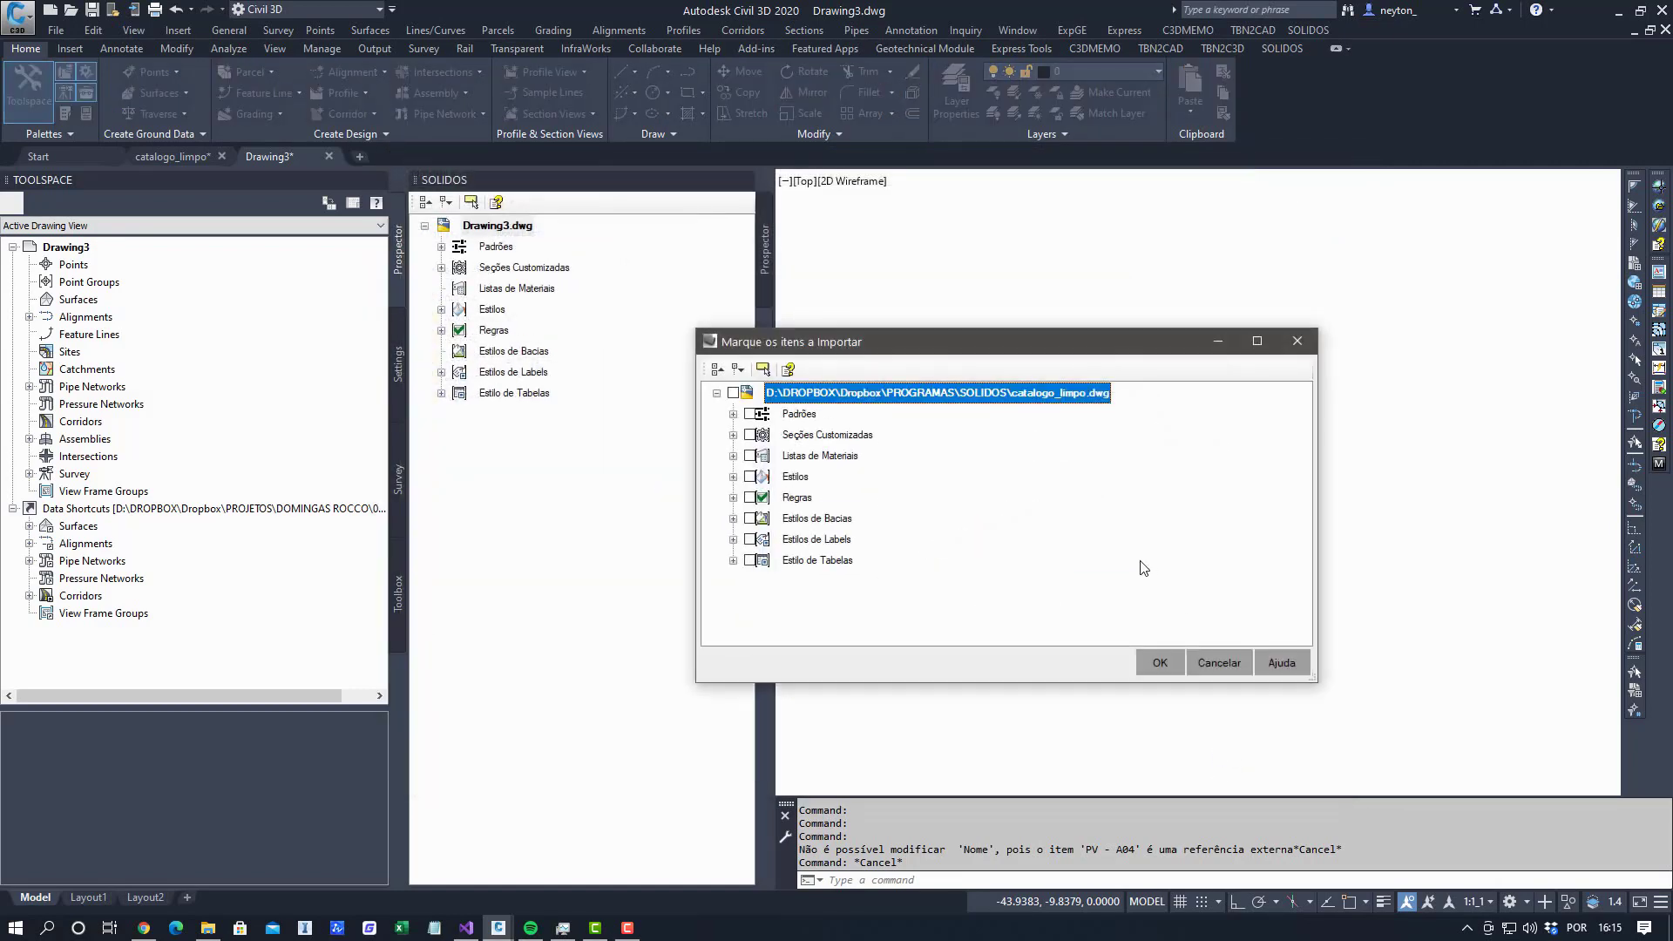
left_click(733, 541)
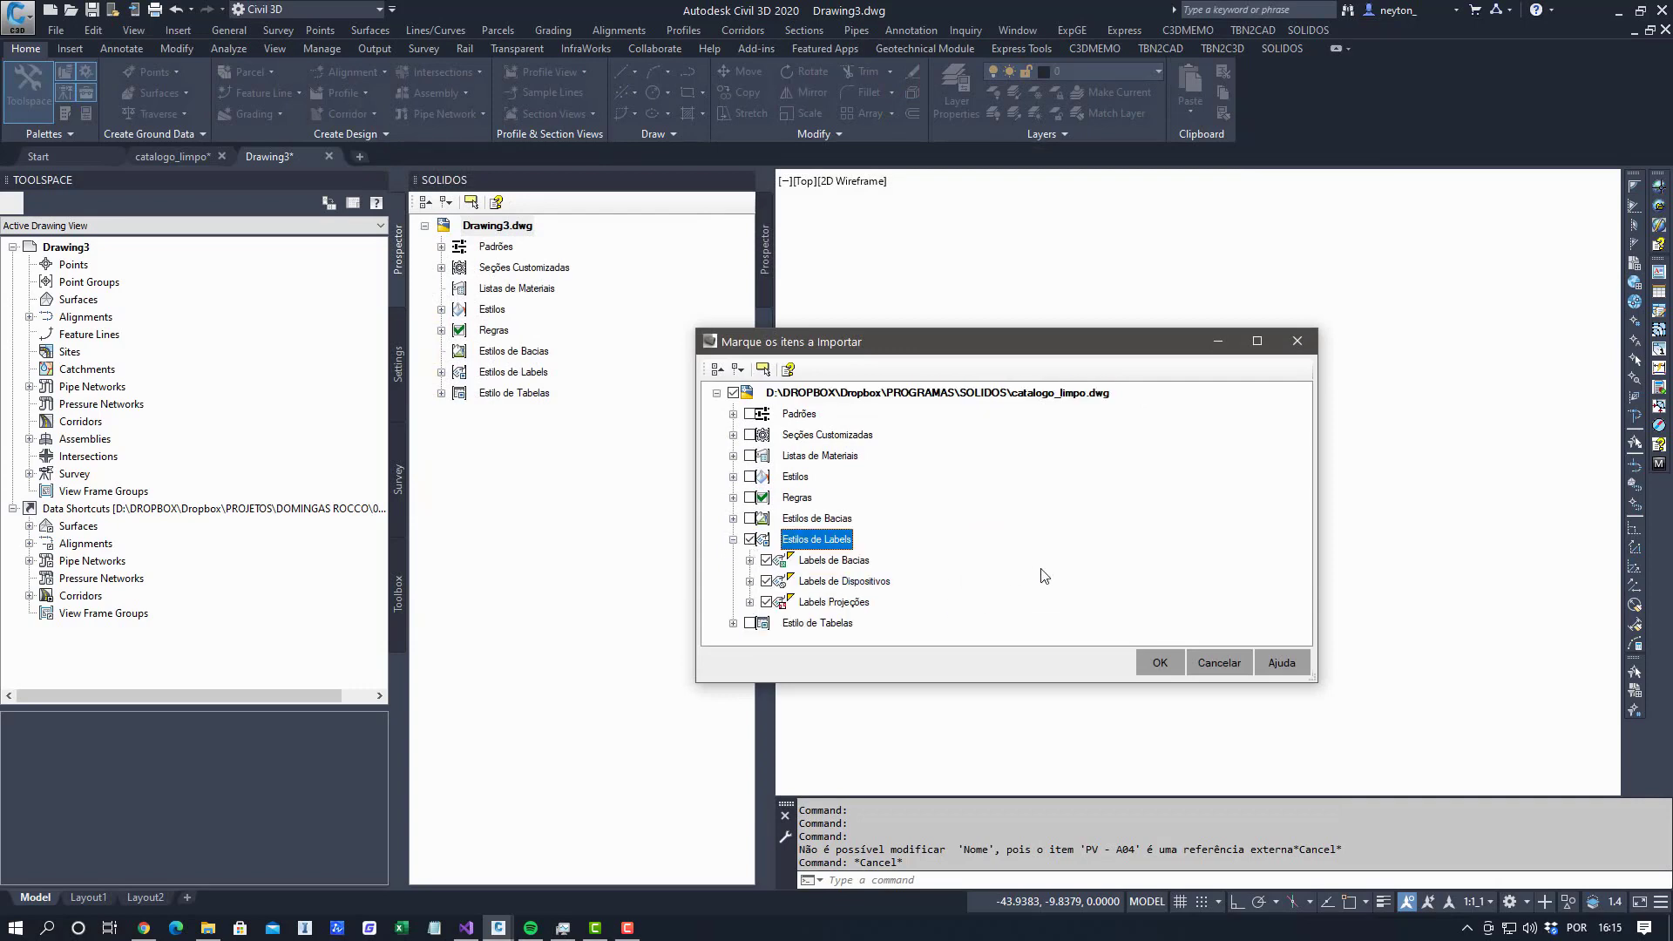
left_click(1157, 663)
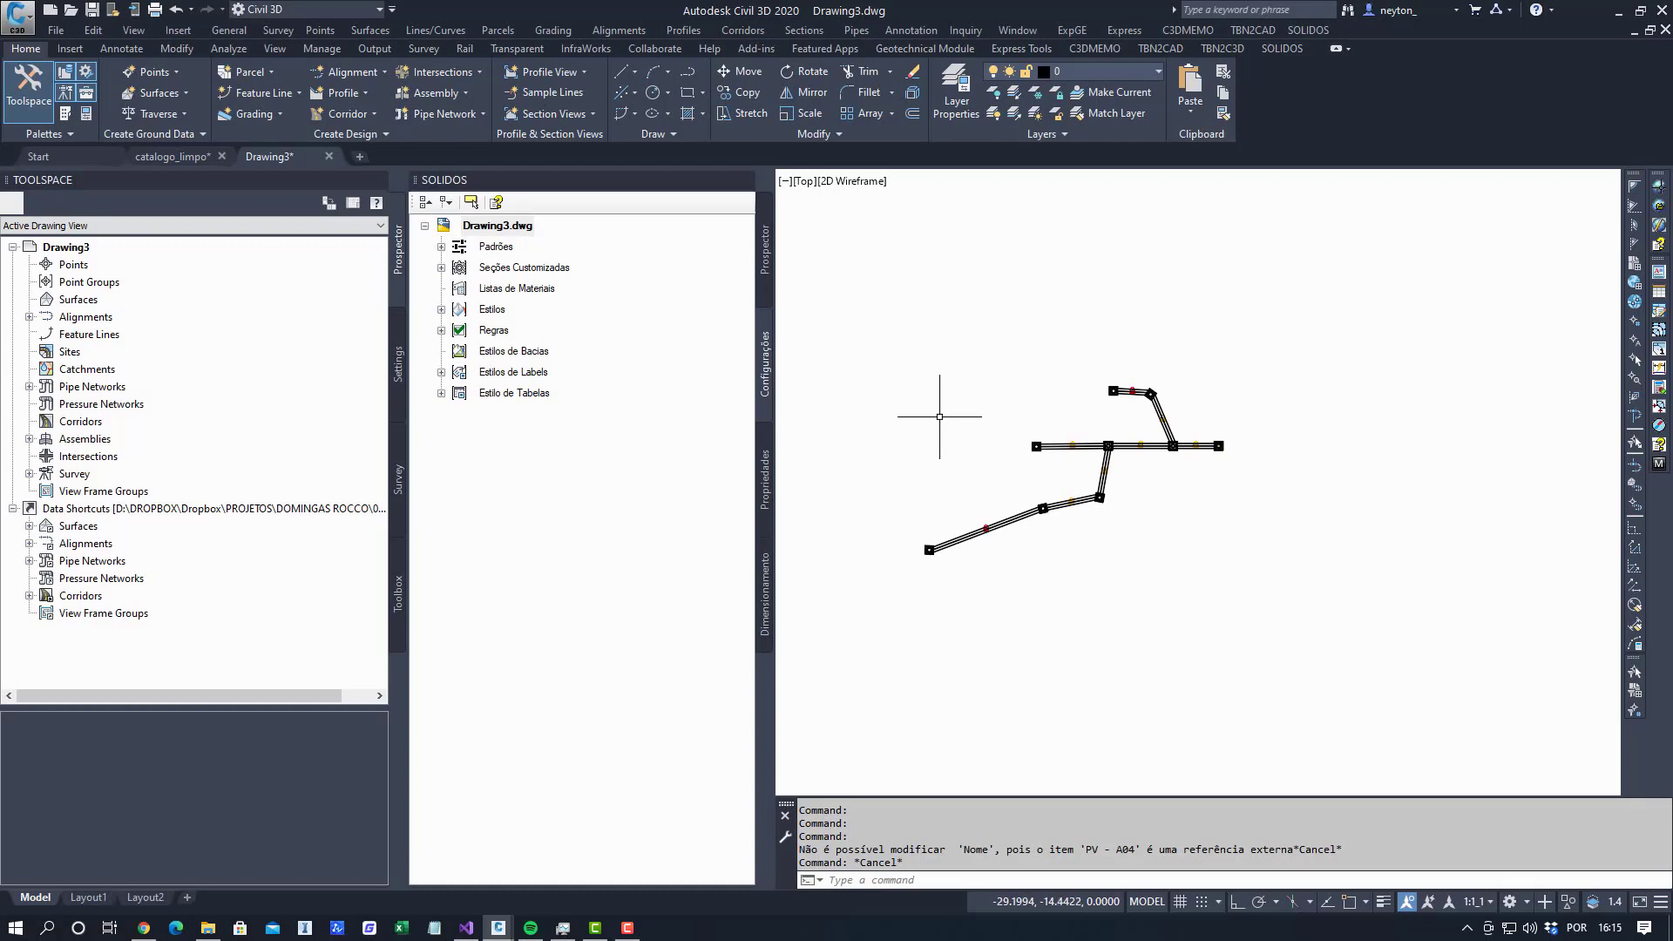
Expand Seções Customizadas, Estilos and Regras in the SOLIDOS settings to examine which linear and point device items they contain.
left_click(535, 272)
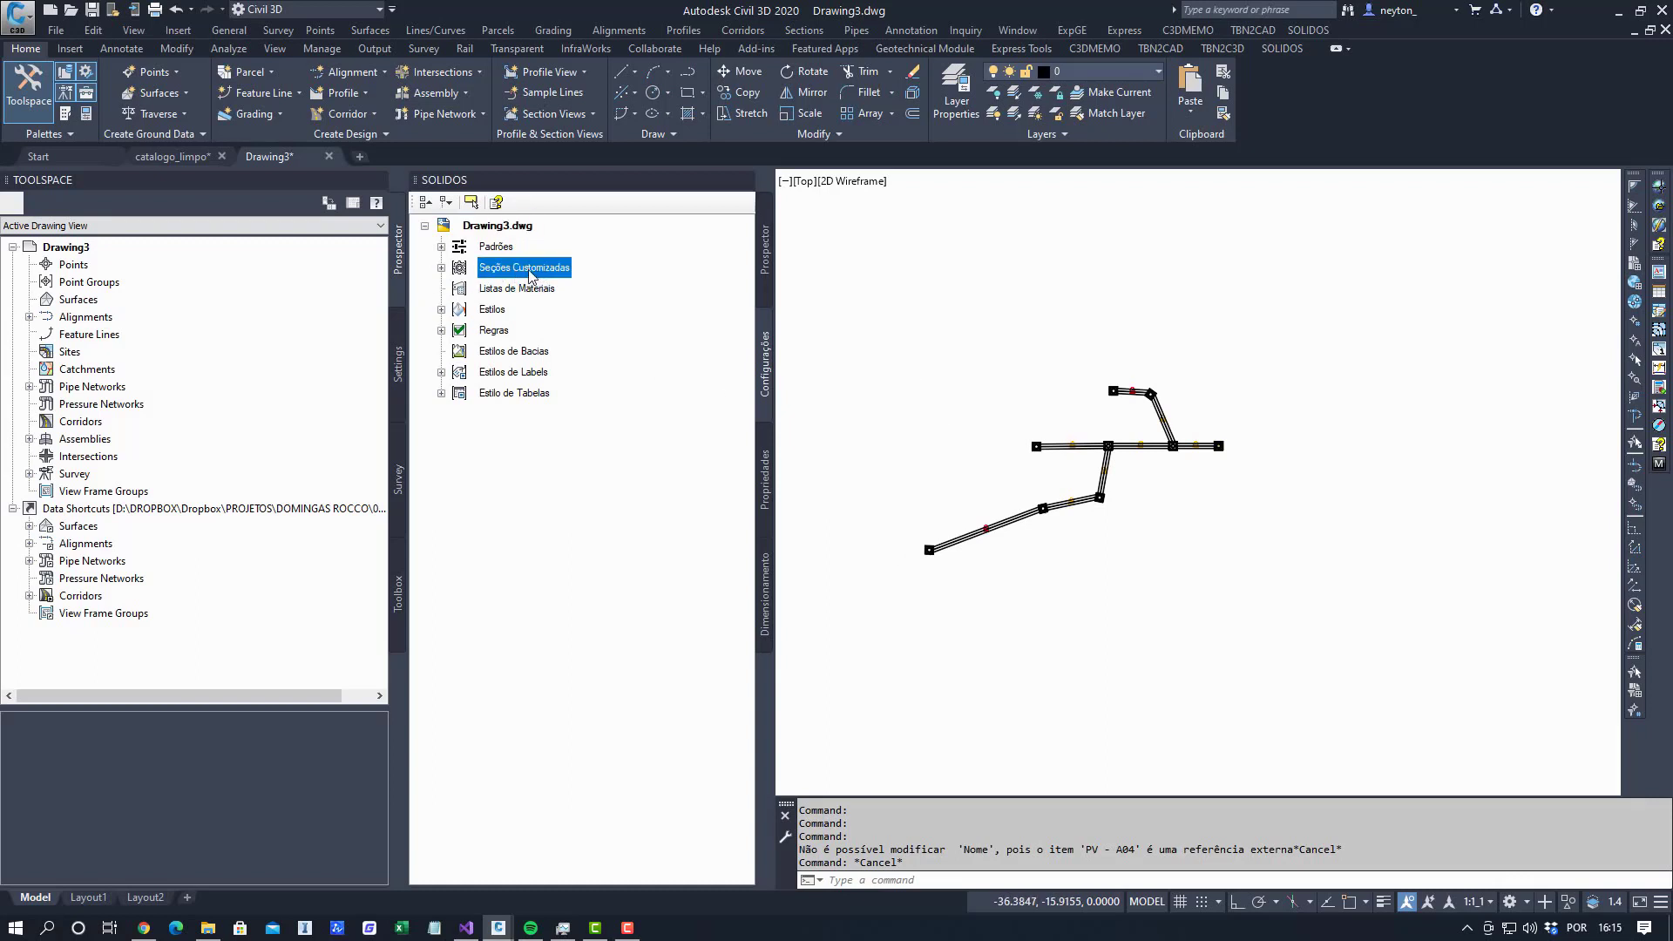
left_click(442, 268)
left_click(457, 288)
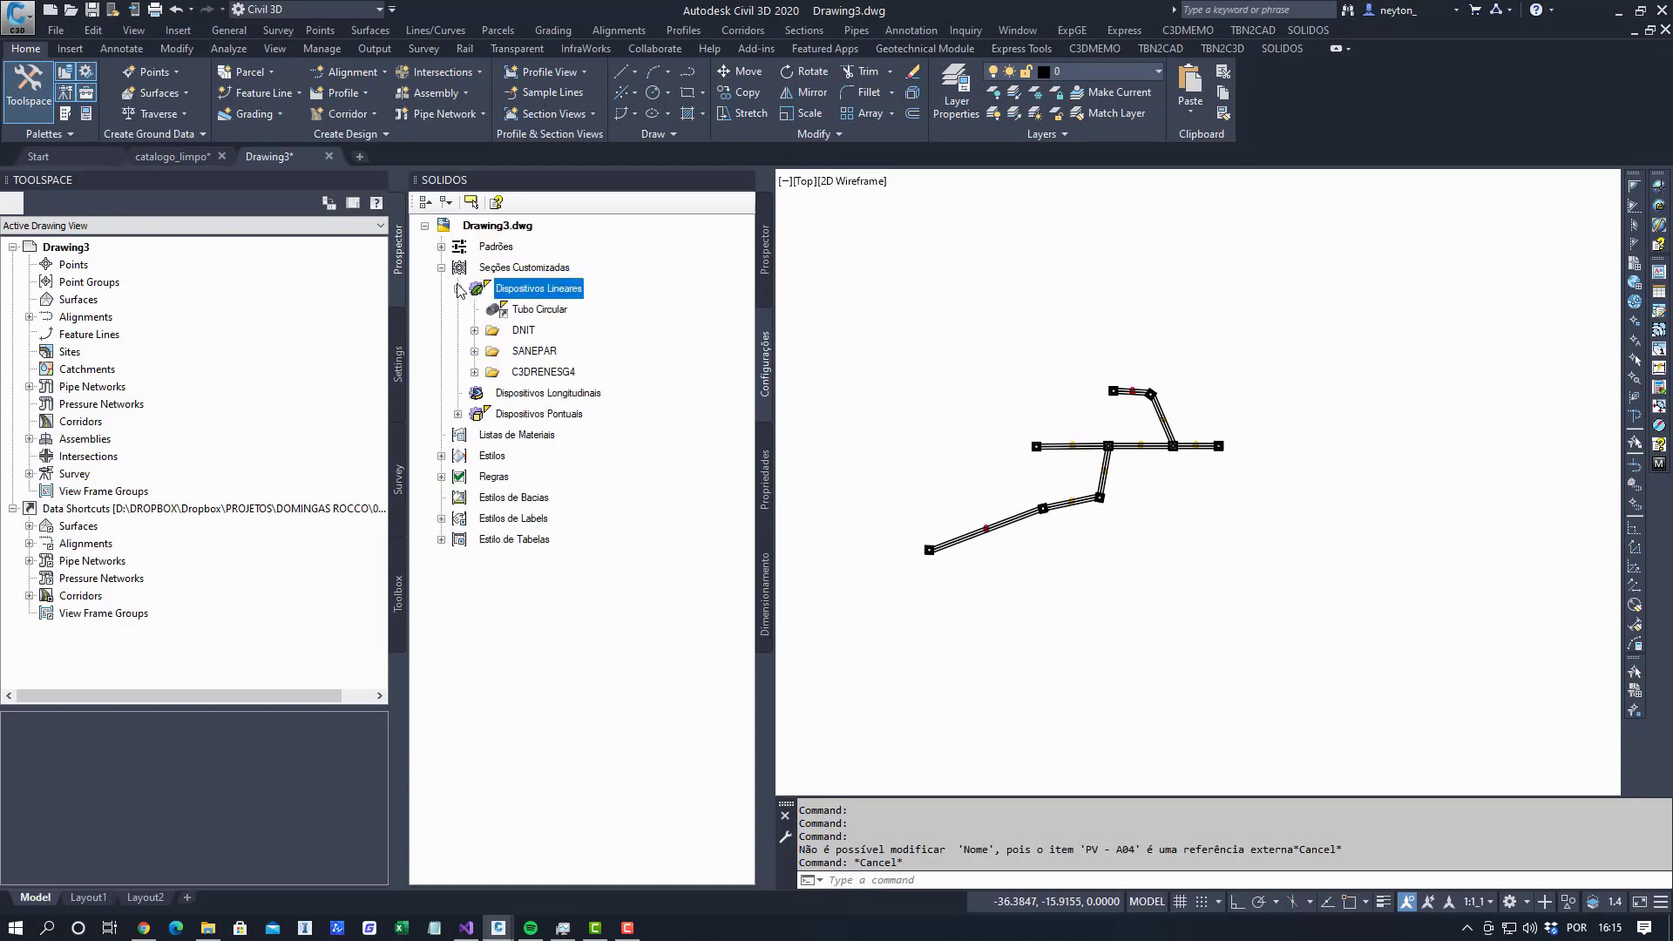
left_click(475, 331)
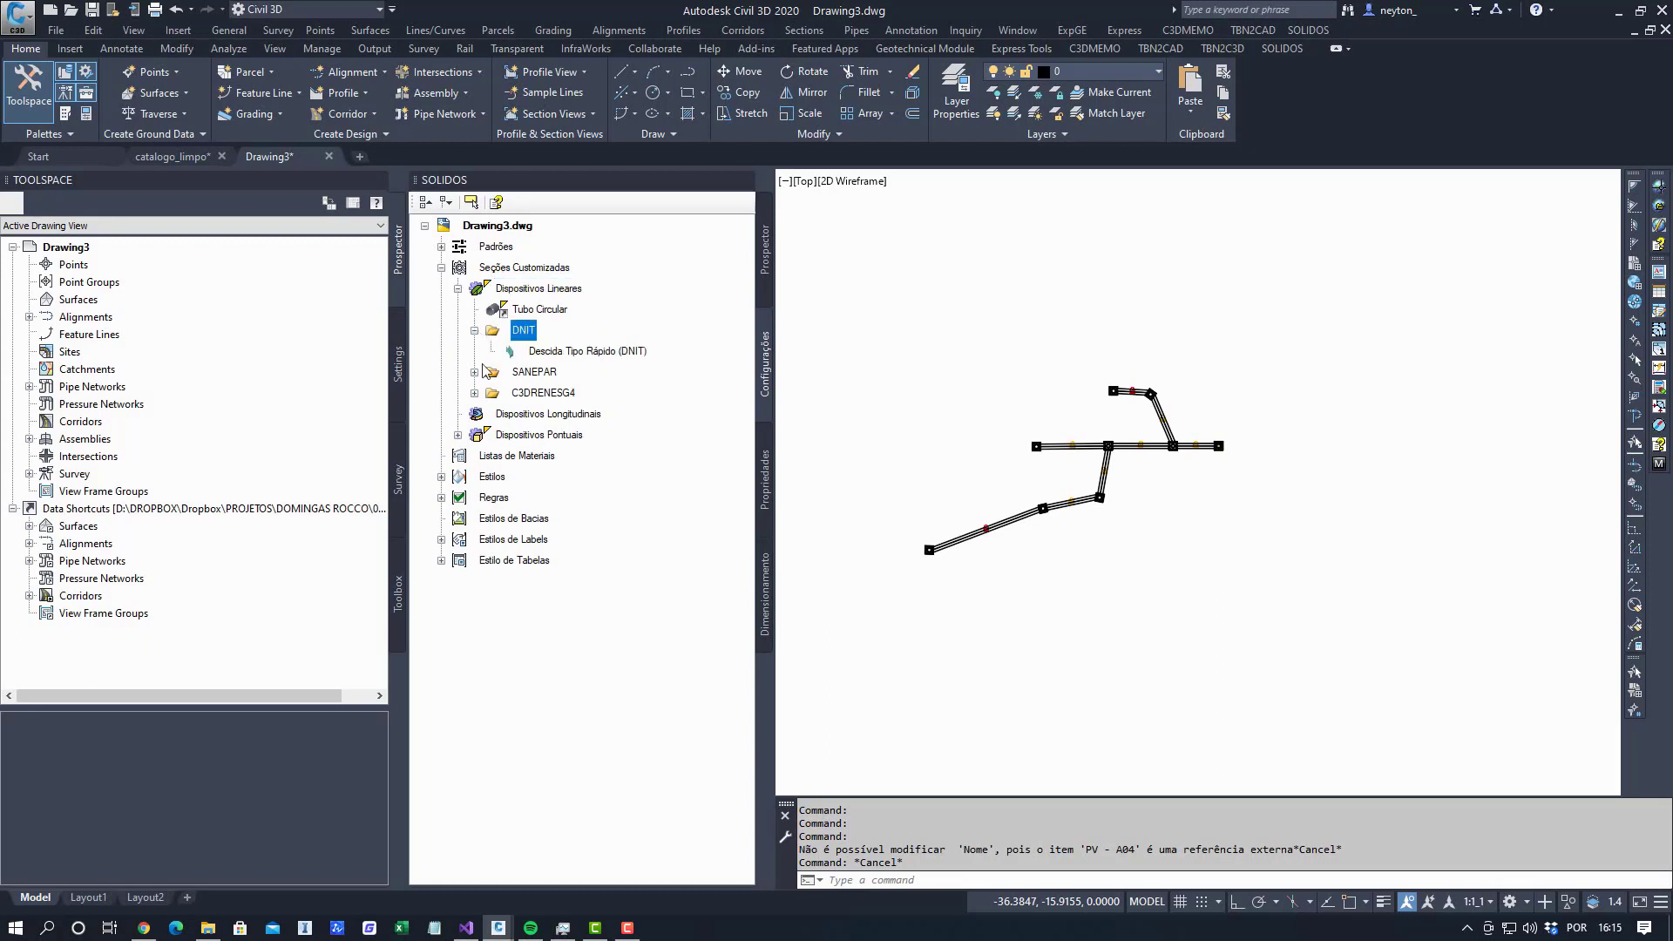
left_click(441, 476)
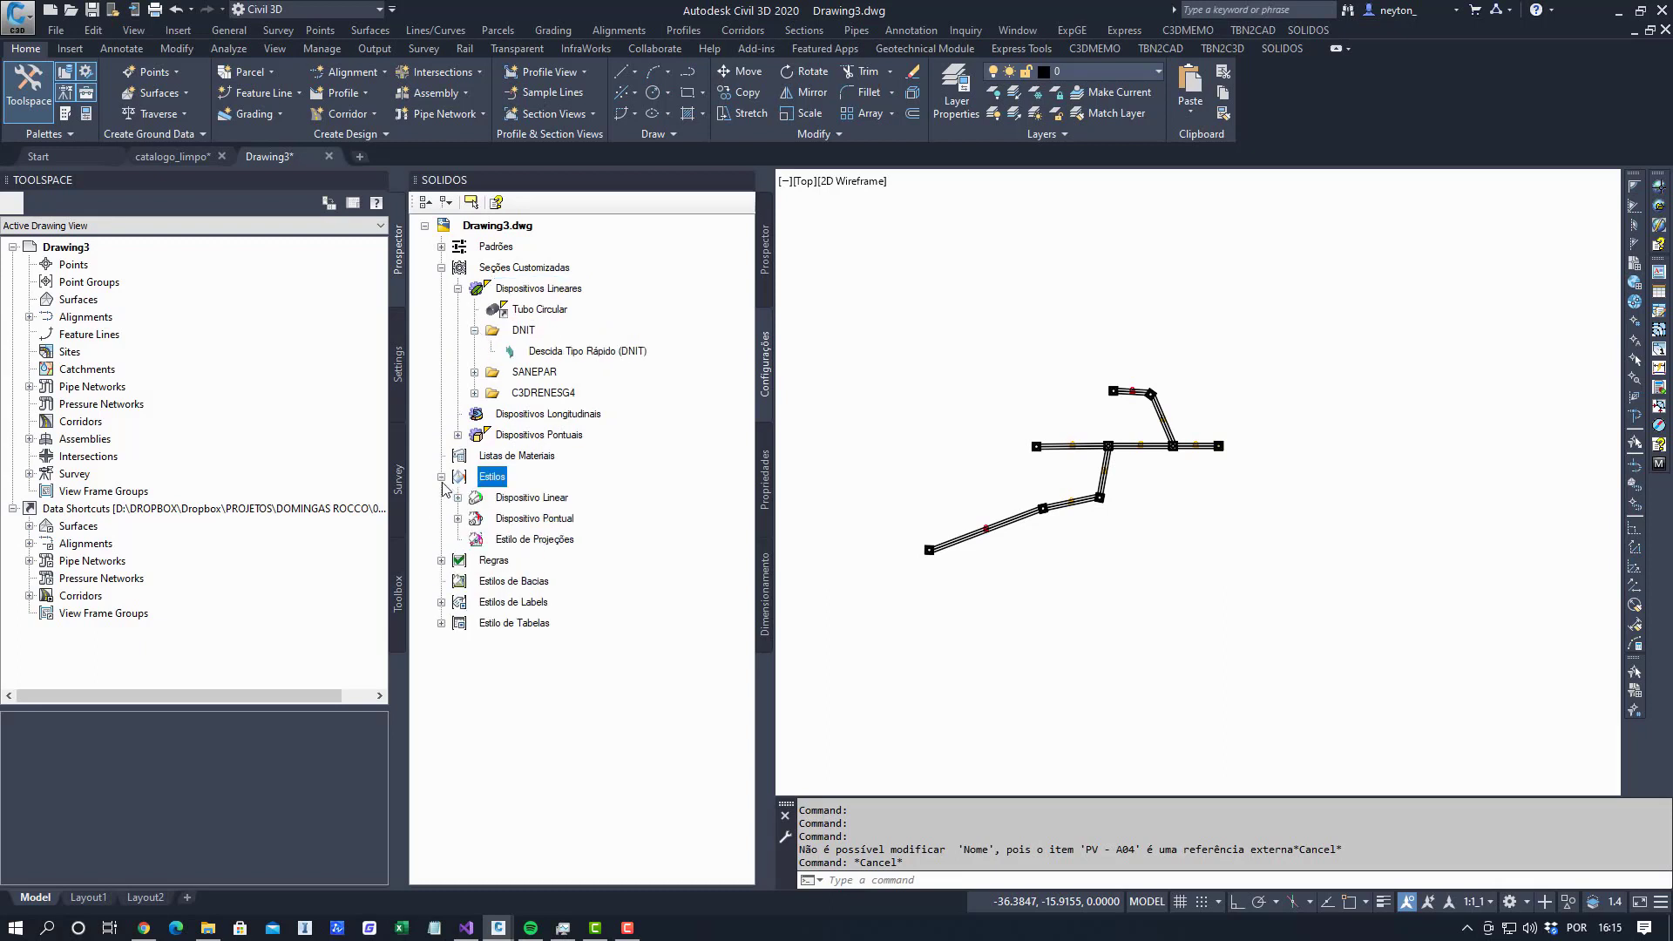
double_click(532, 498)
left_click(575, 522)
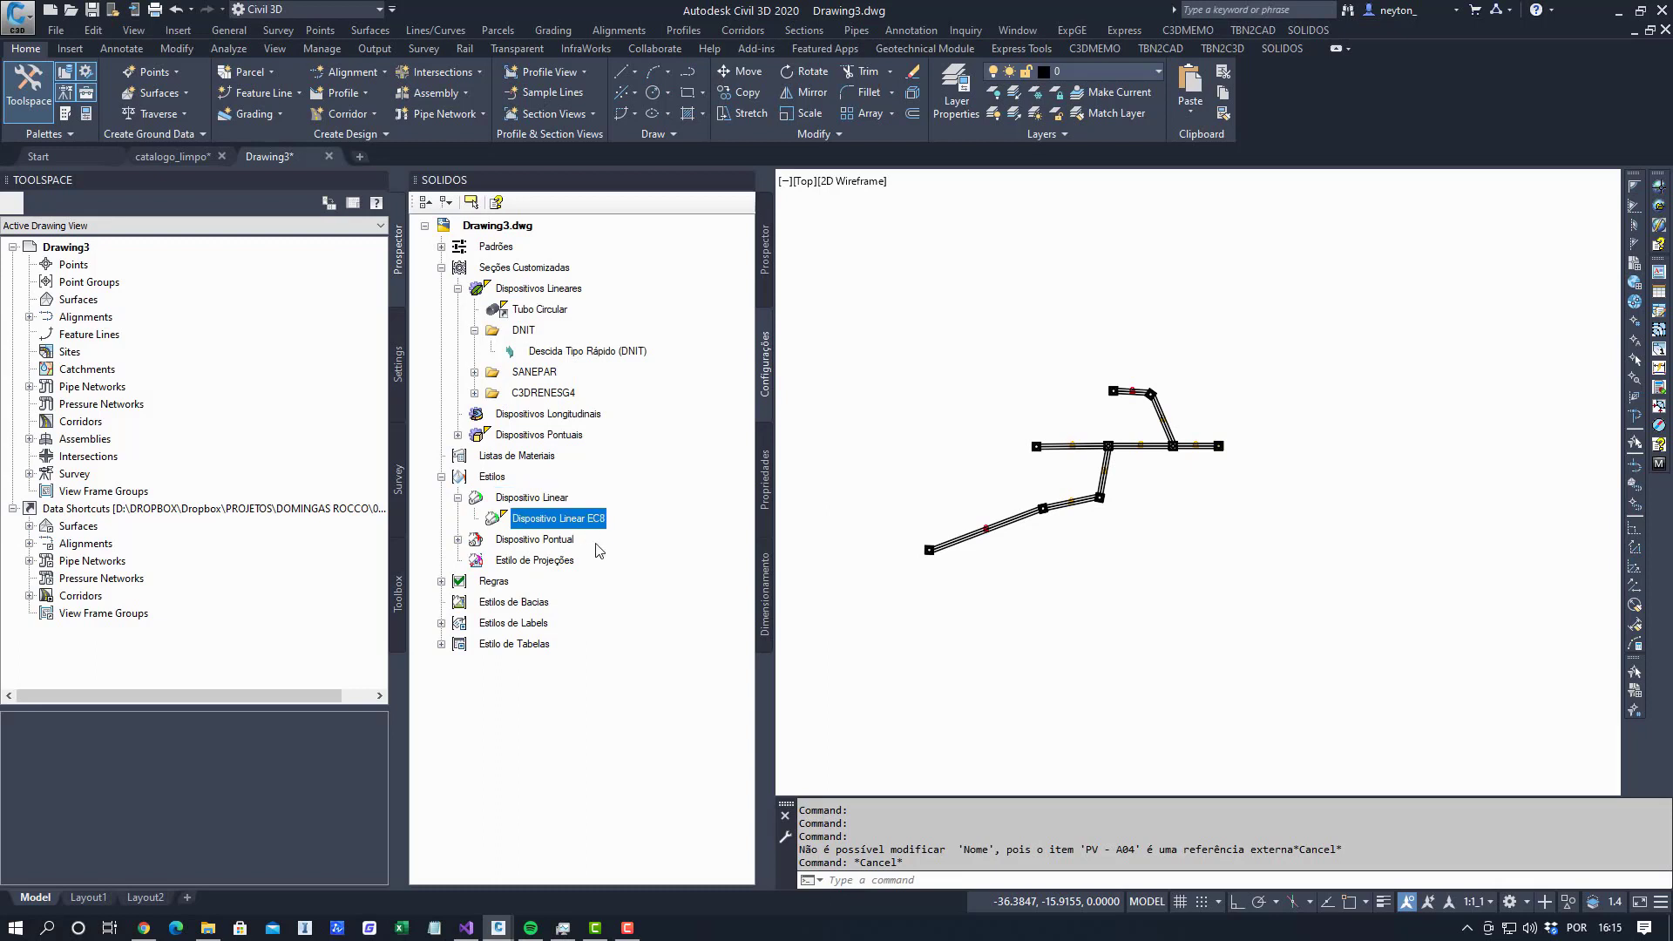
left_click(457, 539)
left_click(458, 581)
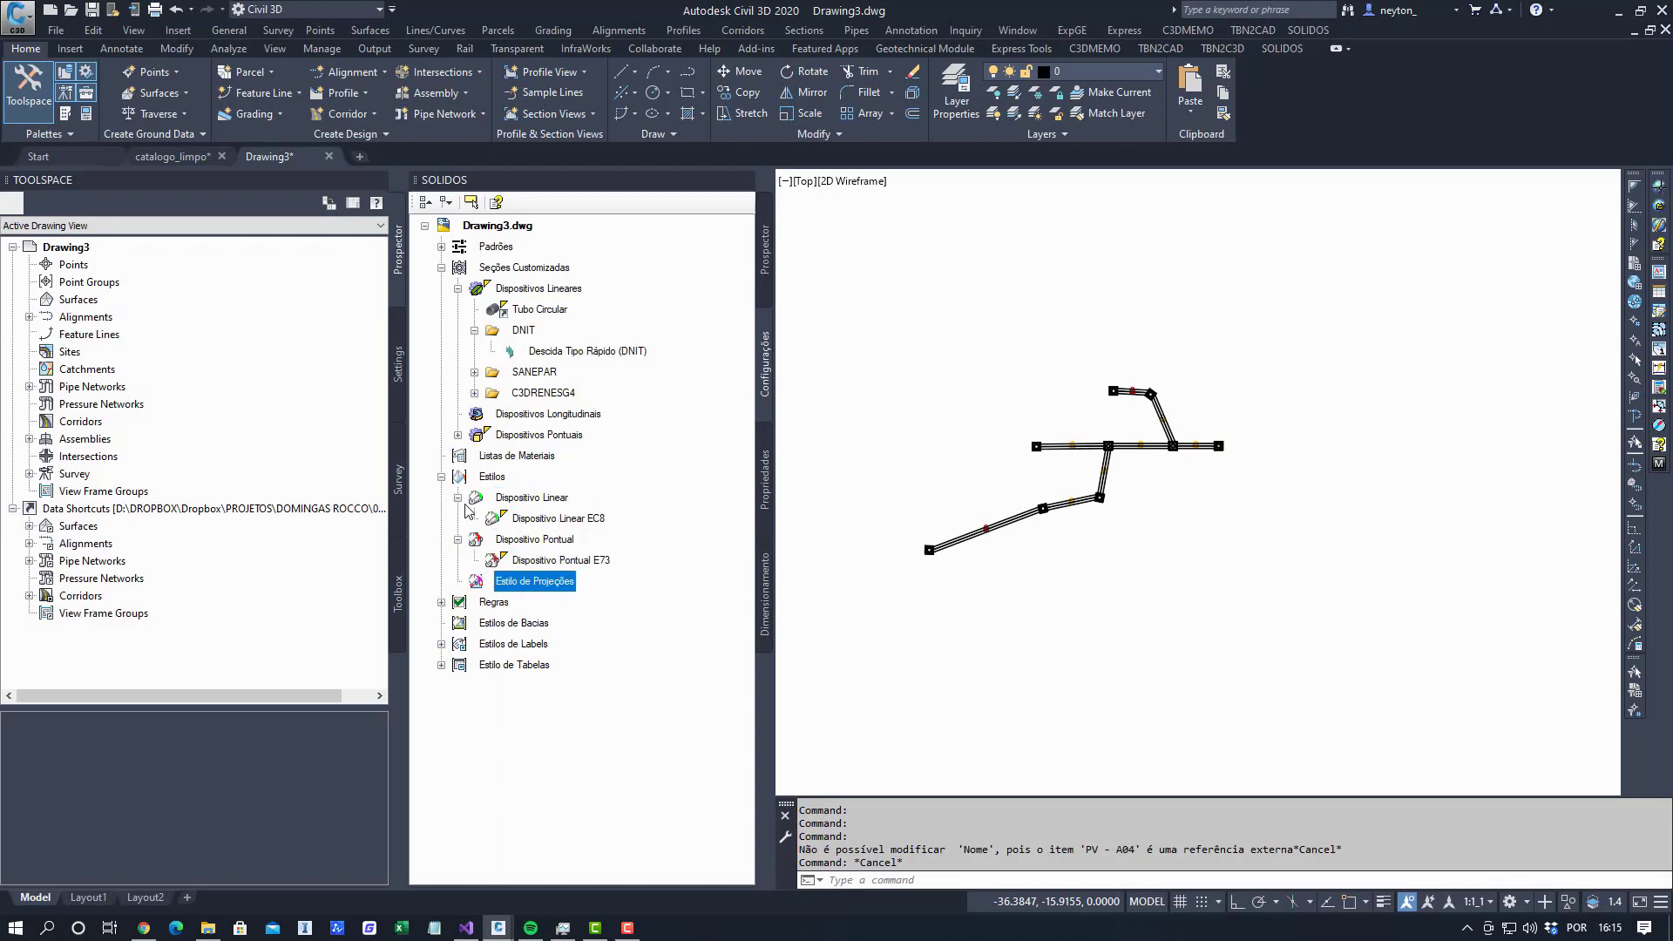
left_click(442, 602)
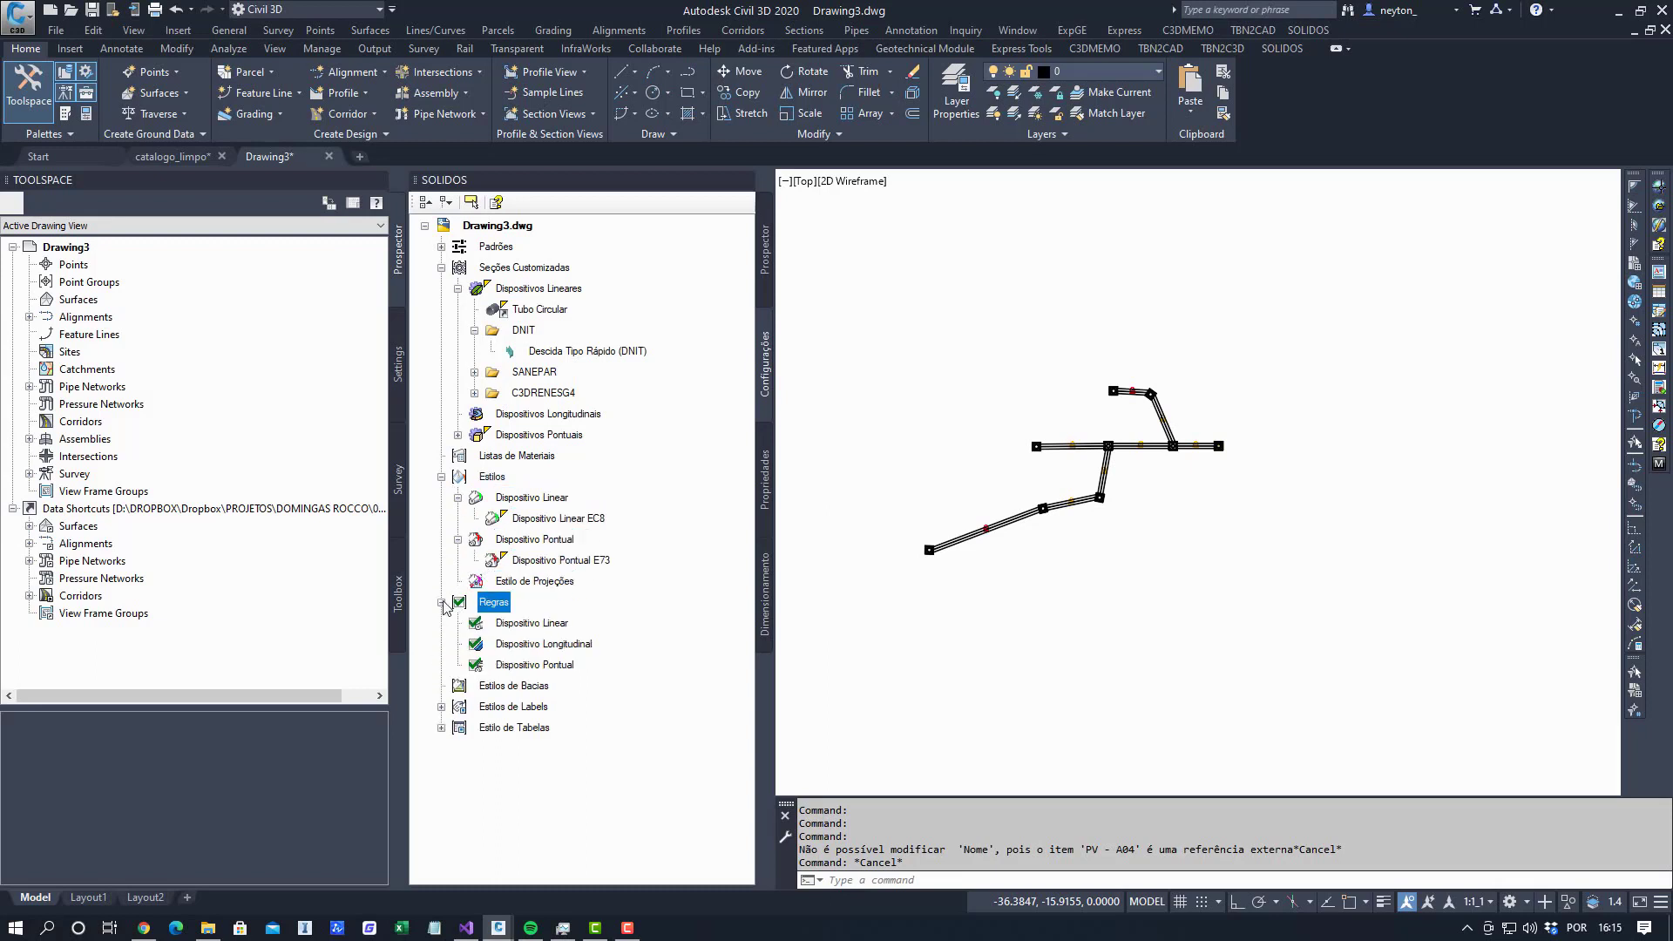
Expand Estilos de Labels with its basin and device labels, and open the PVs device label style for editing.
left_click(441, 706)
left_click(458, 730)
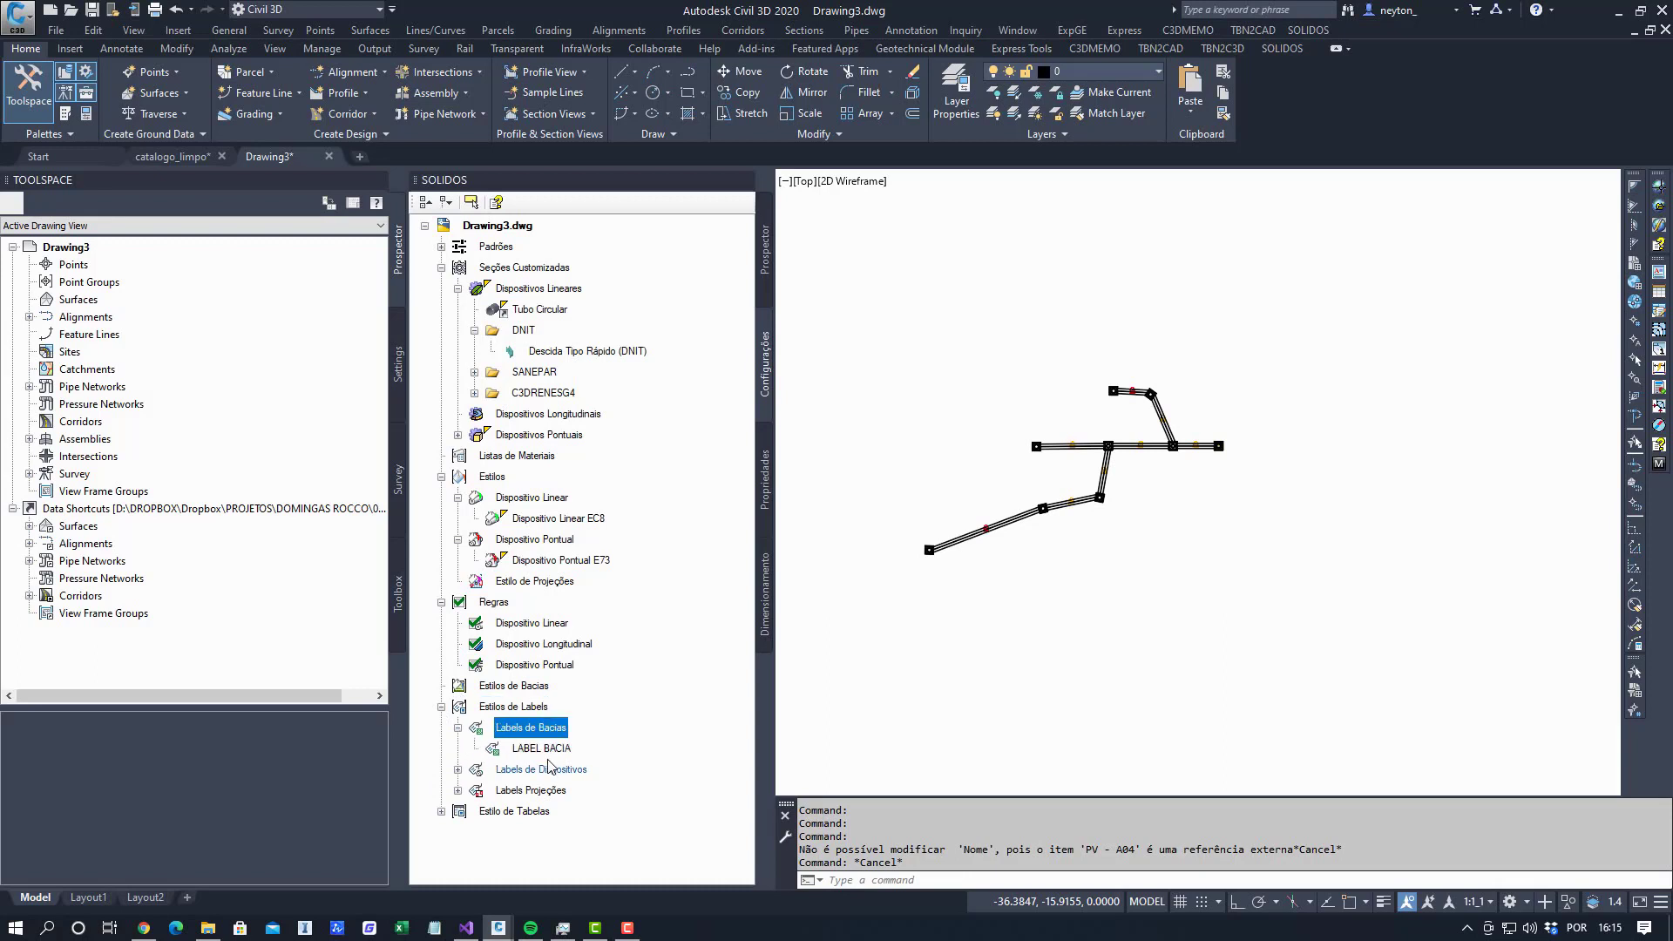
left_click(457, 769)
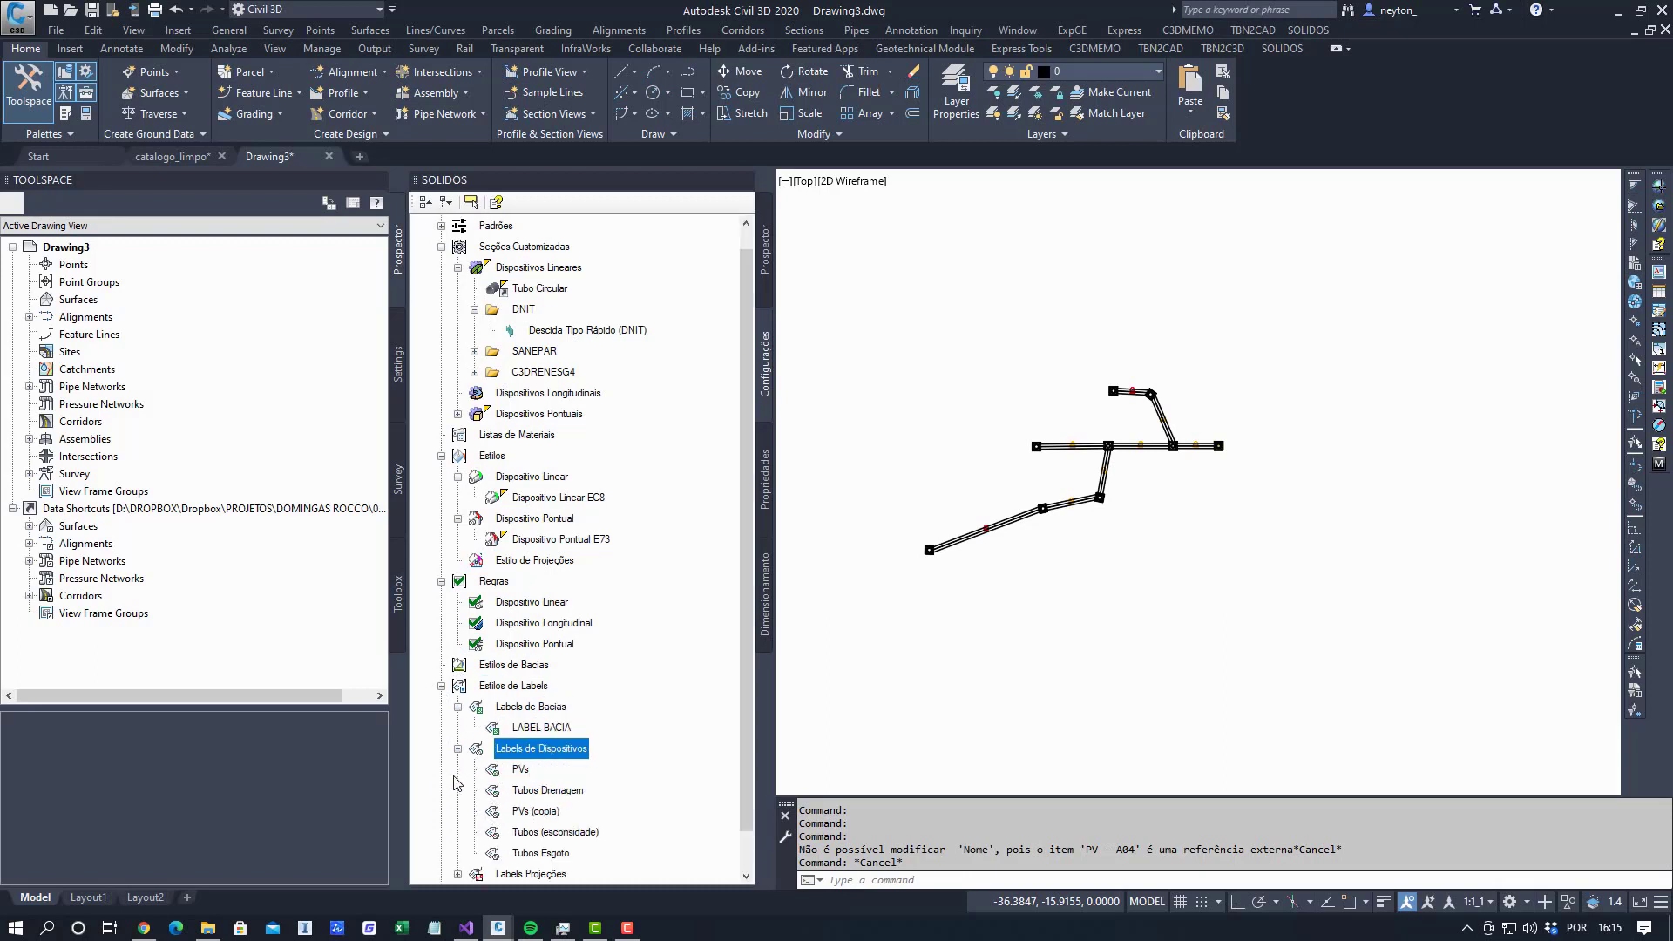
left_click(520, 770)
right_click(519, 771)
left_click(571, 790)
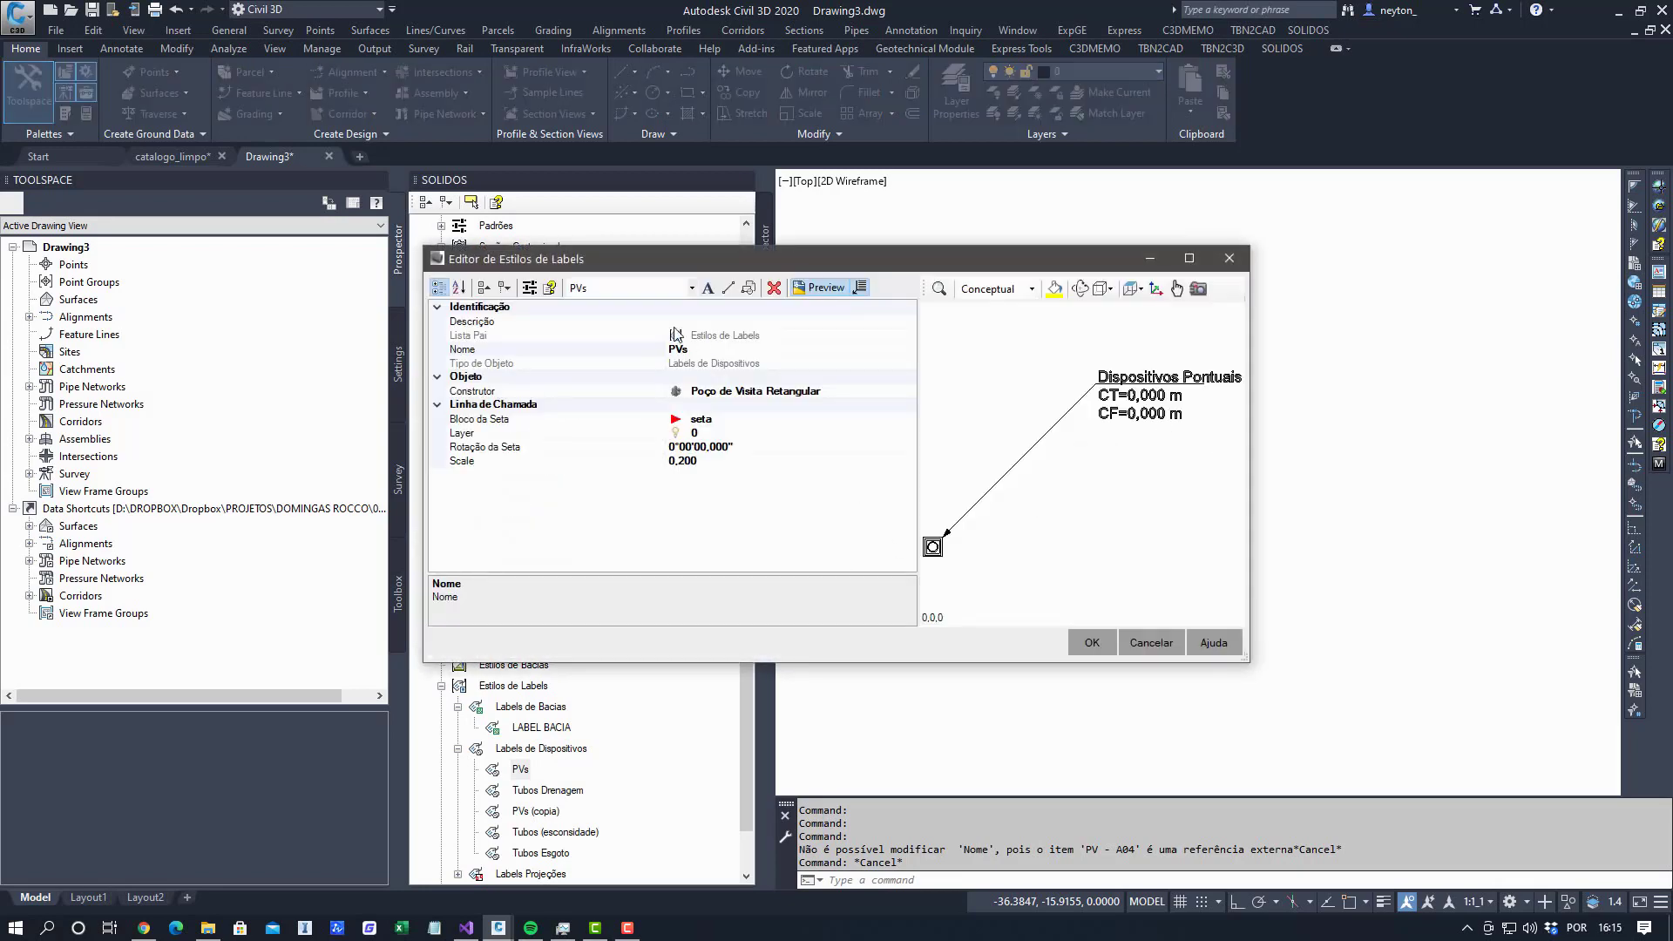
Examine the properties of the Texto component of the PVs label style, and return to the style's main properties.
left_click(590, 299)
left_click(589, 329)
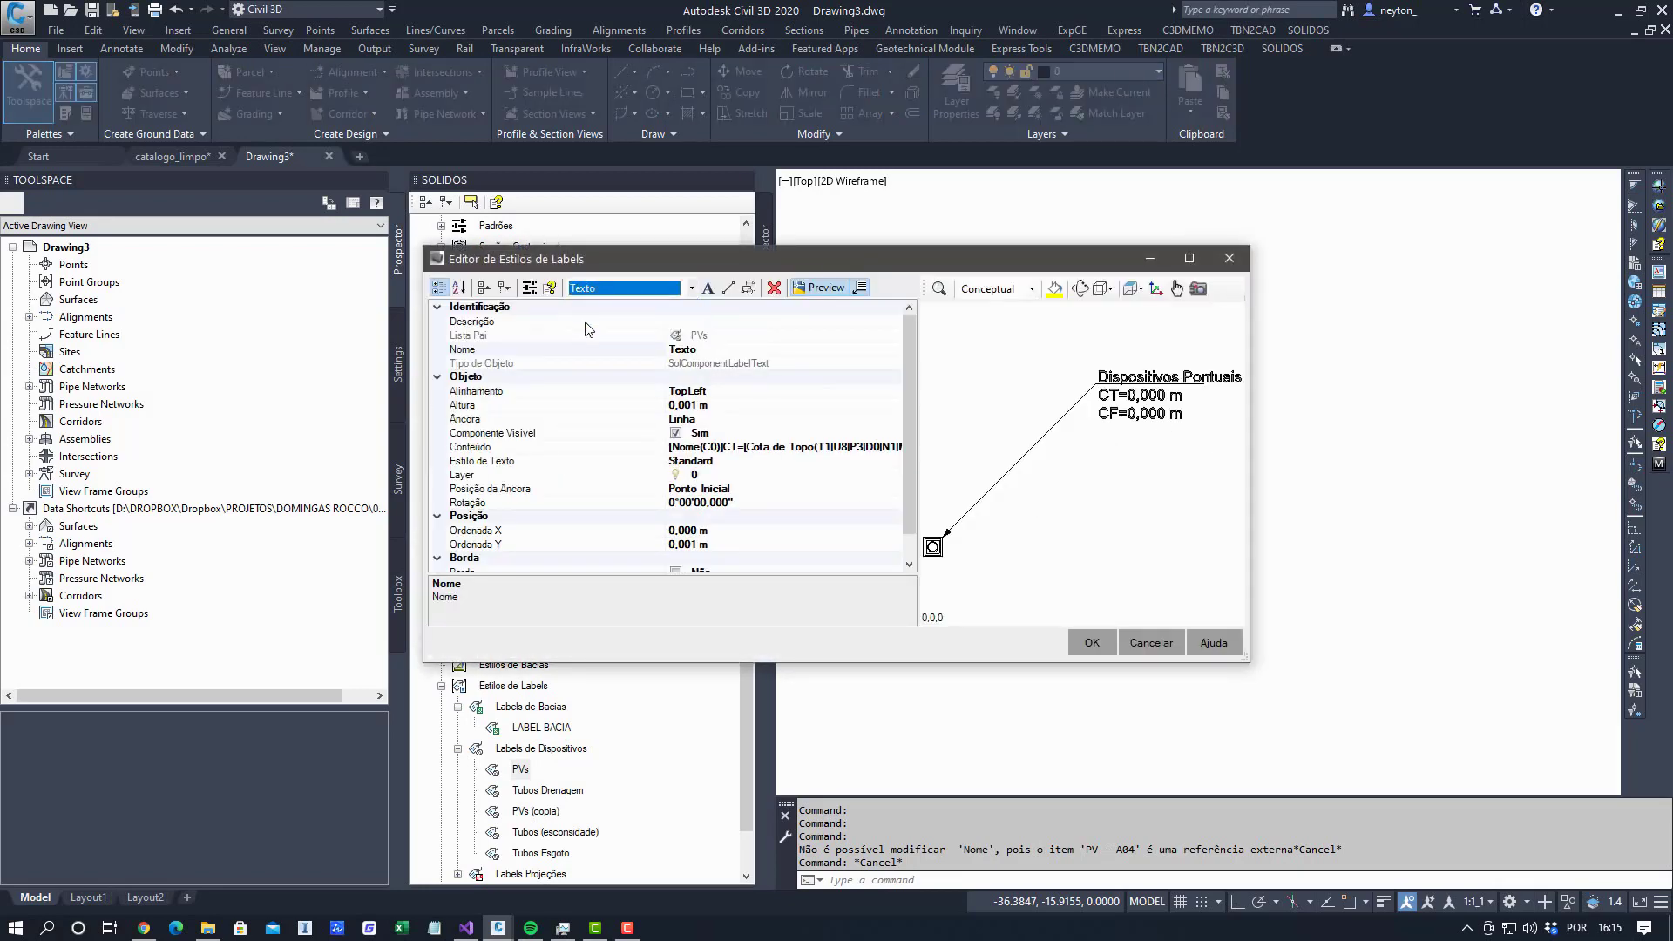
left_click(562, 406)
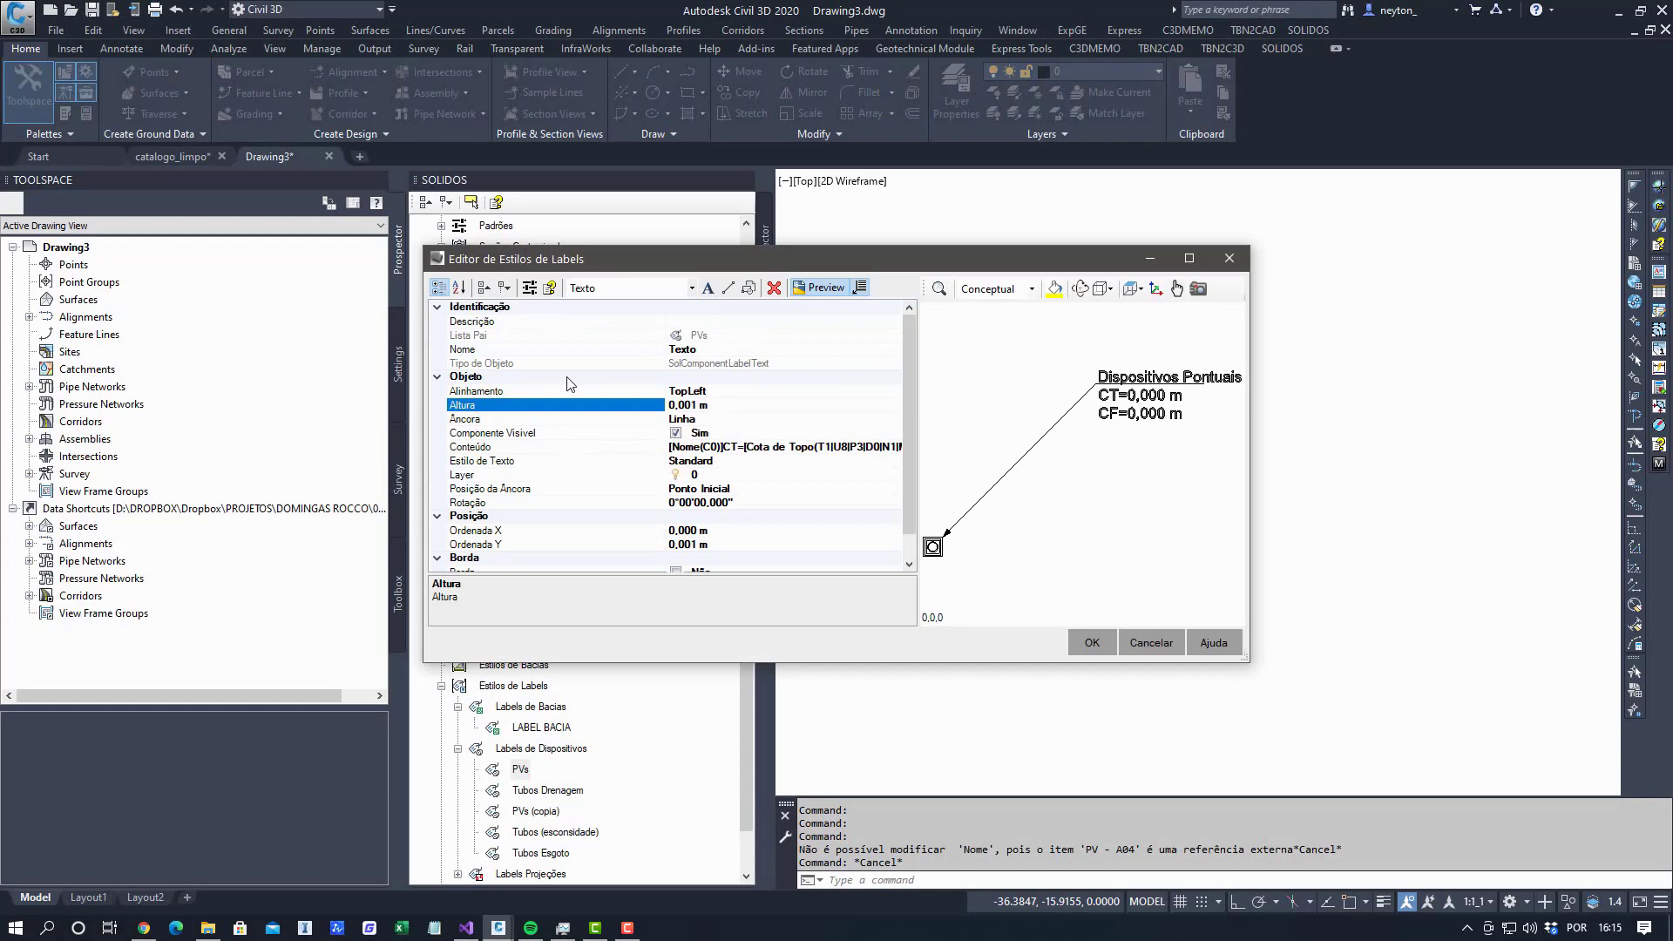
left_click(595, 301)
left_click(591, 314)
left_click(632, 406)
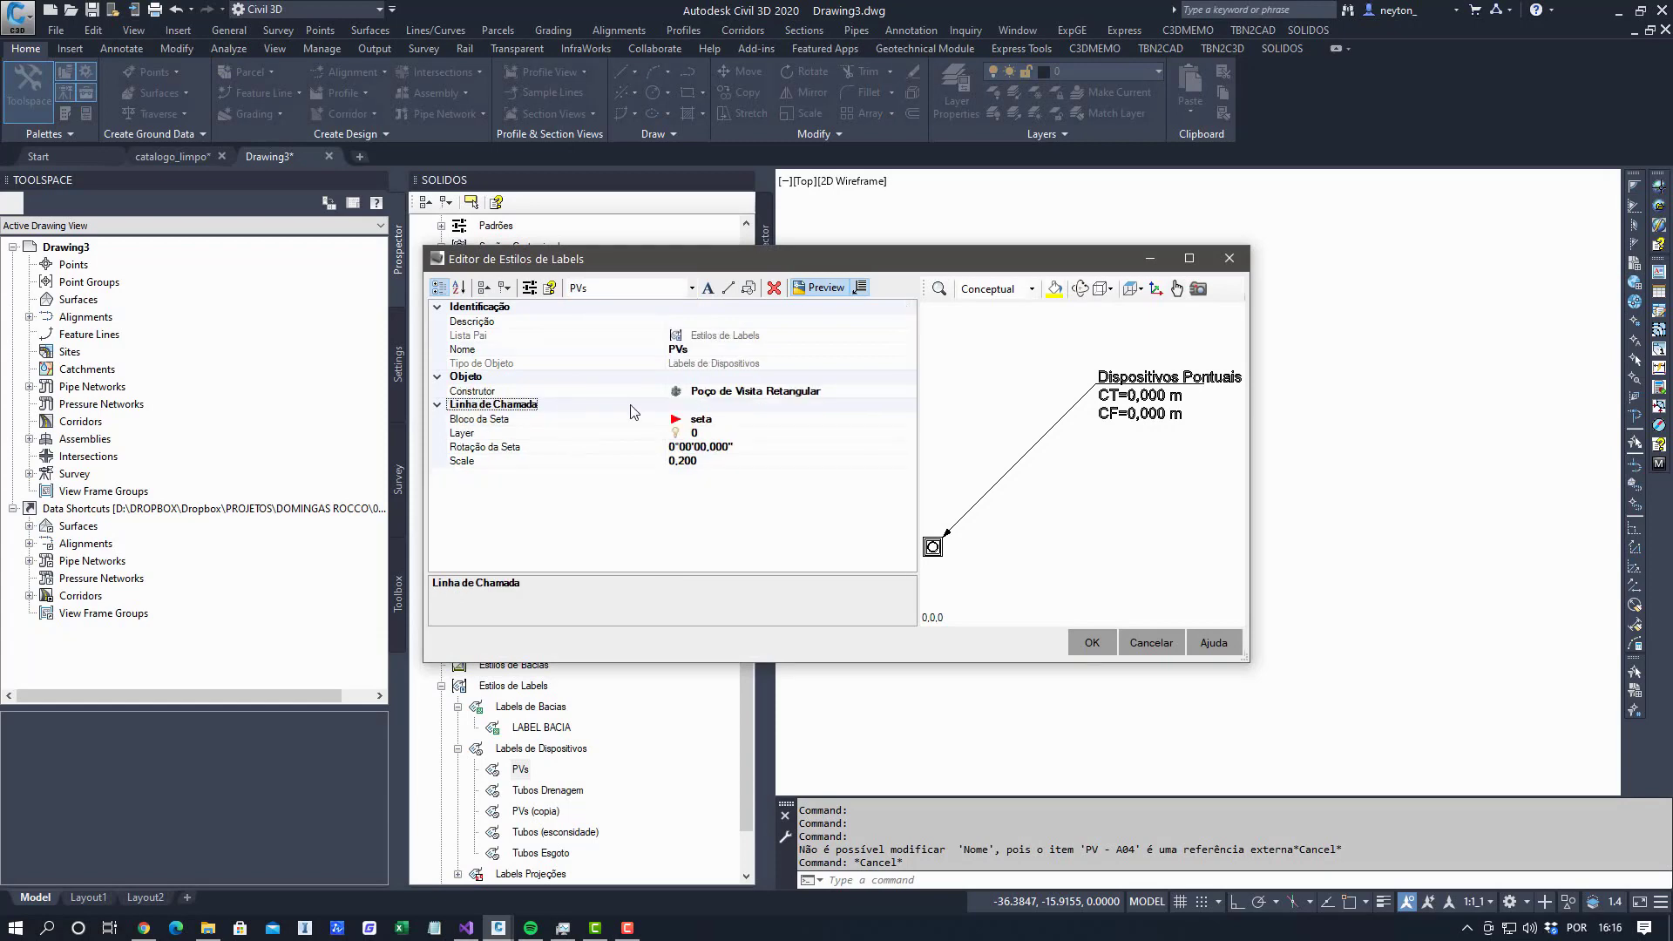
Examine the constructor setting and label preview of the PVs style, and close the label style editor without saving changes.
left_click(716, 394)
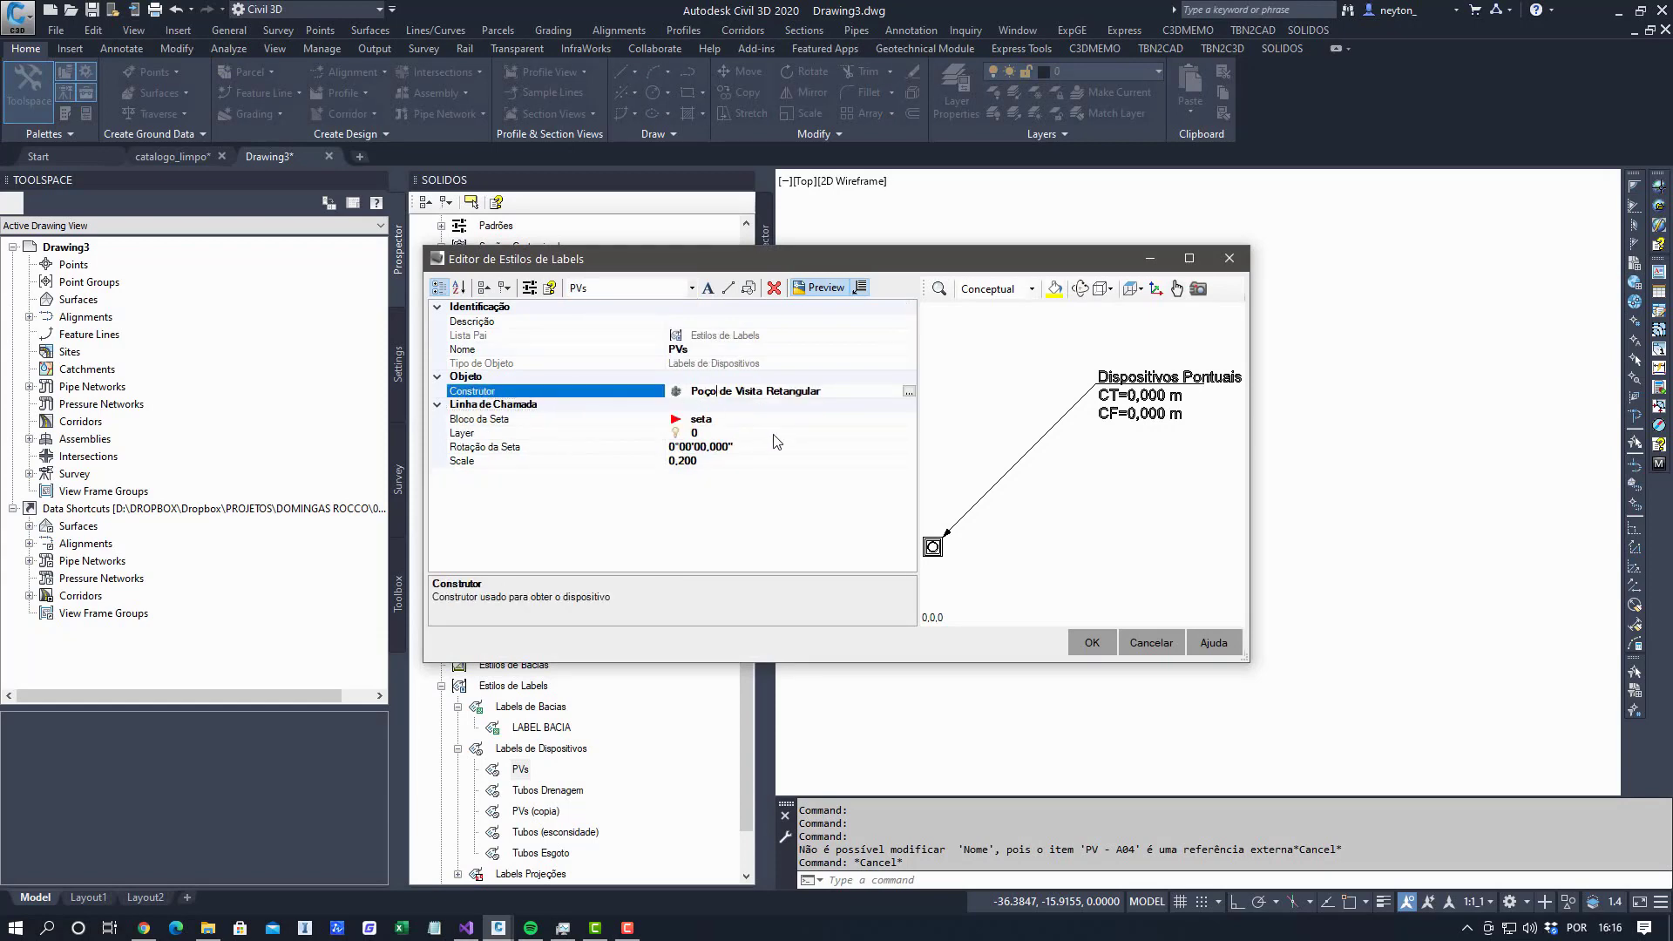
left_click(1111, 391)
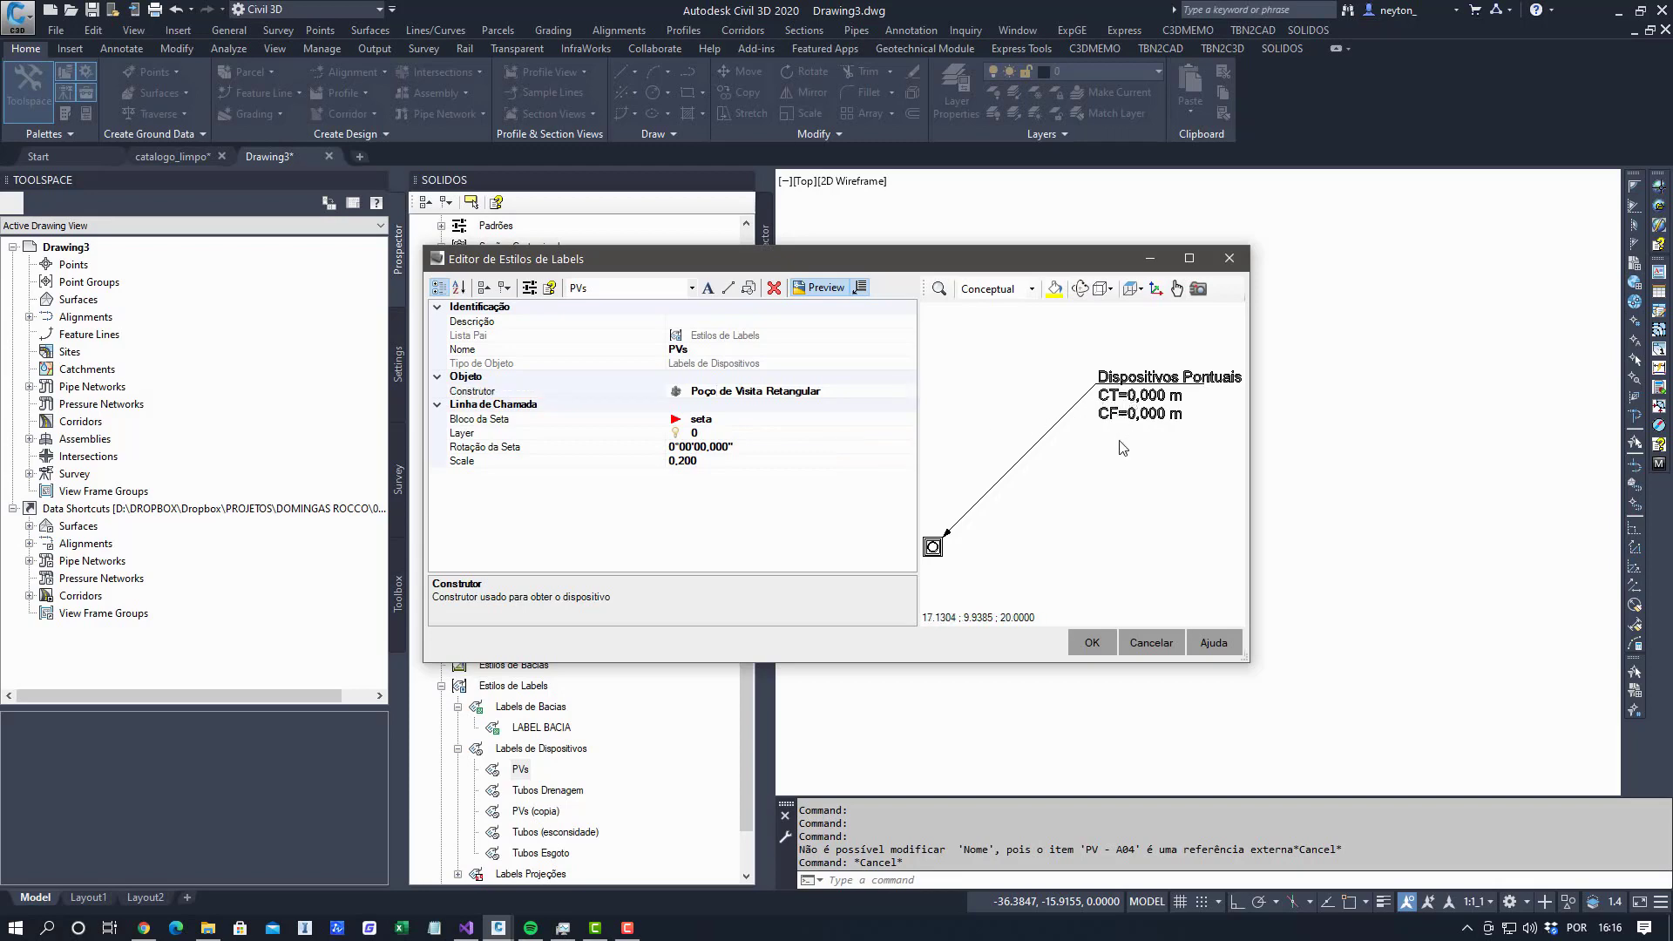
left_click(903, 392)
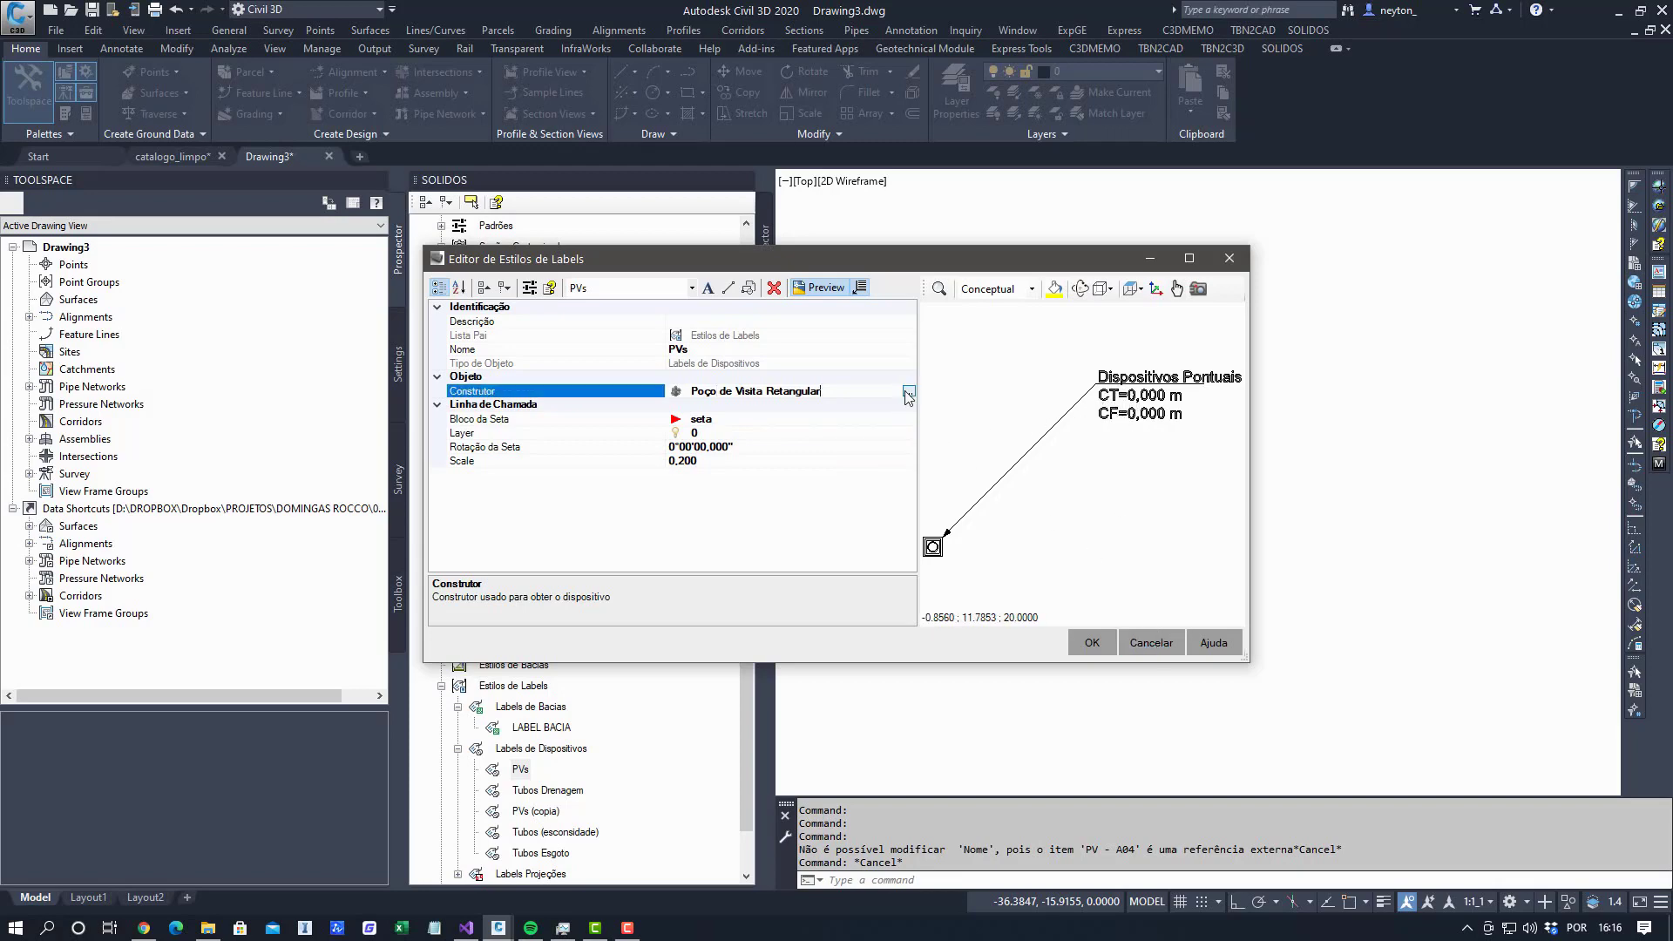
left_click(906, 392)
left_click(1081, 628)
left_click(1106, 401)
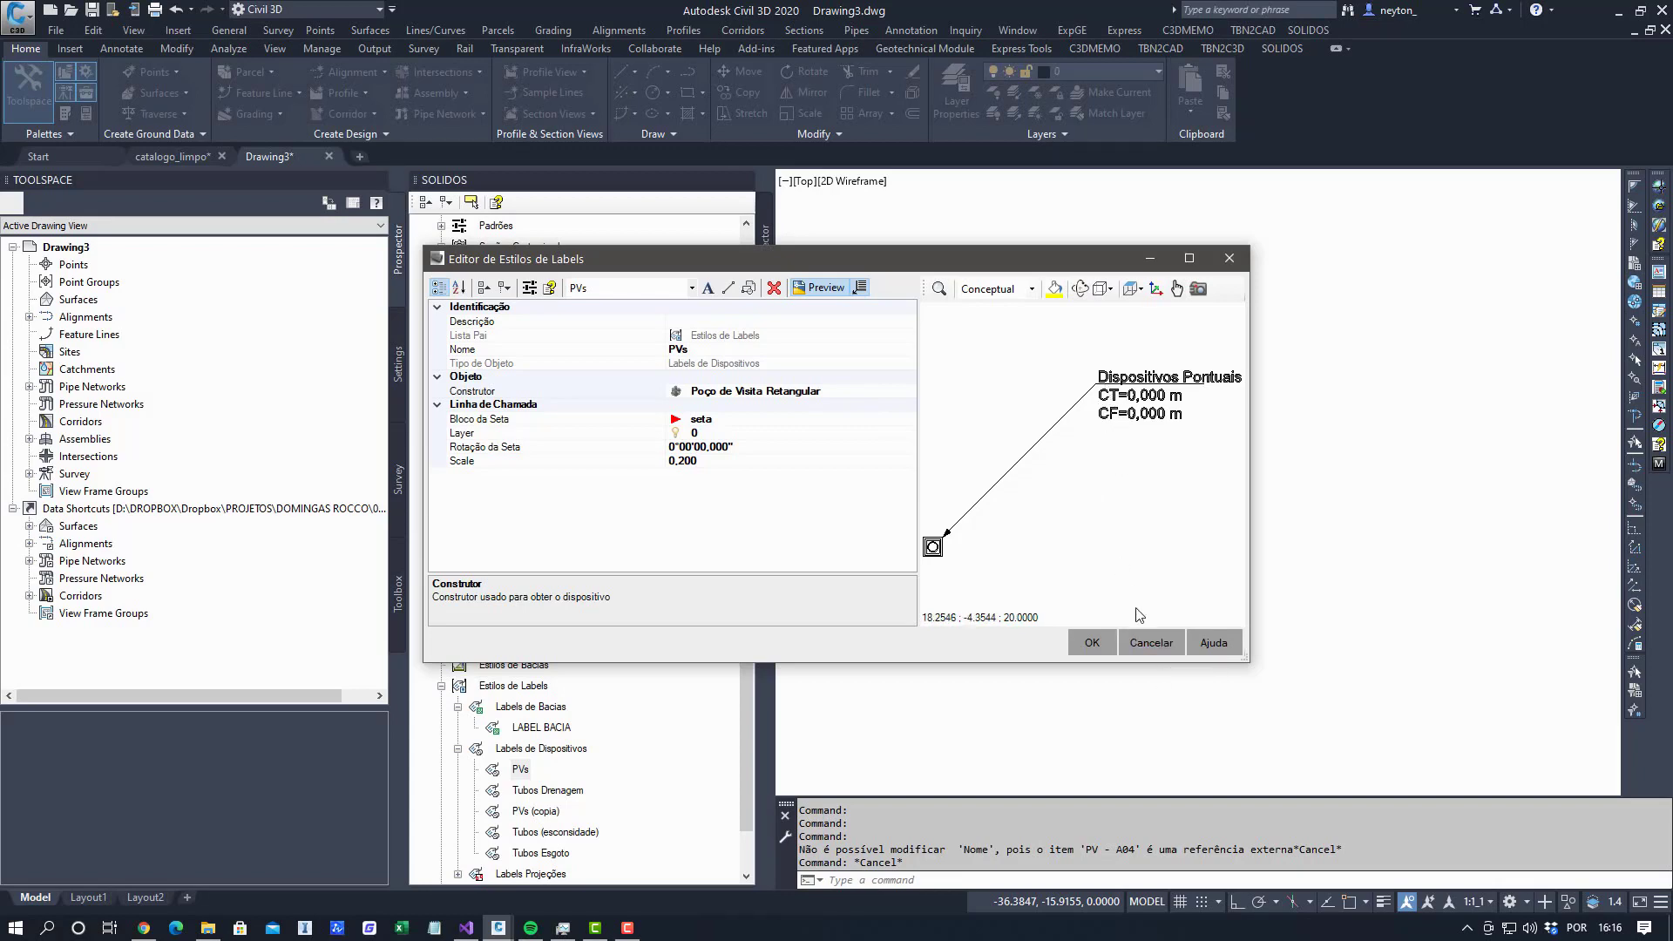
left_click(1151, 642)
Open the properties of the TESTES DE NUMERACAO drainage network for editing and dismiss the read-only notice.
scroll(1106, 575, "up", 4)
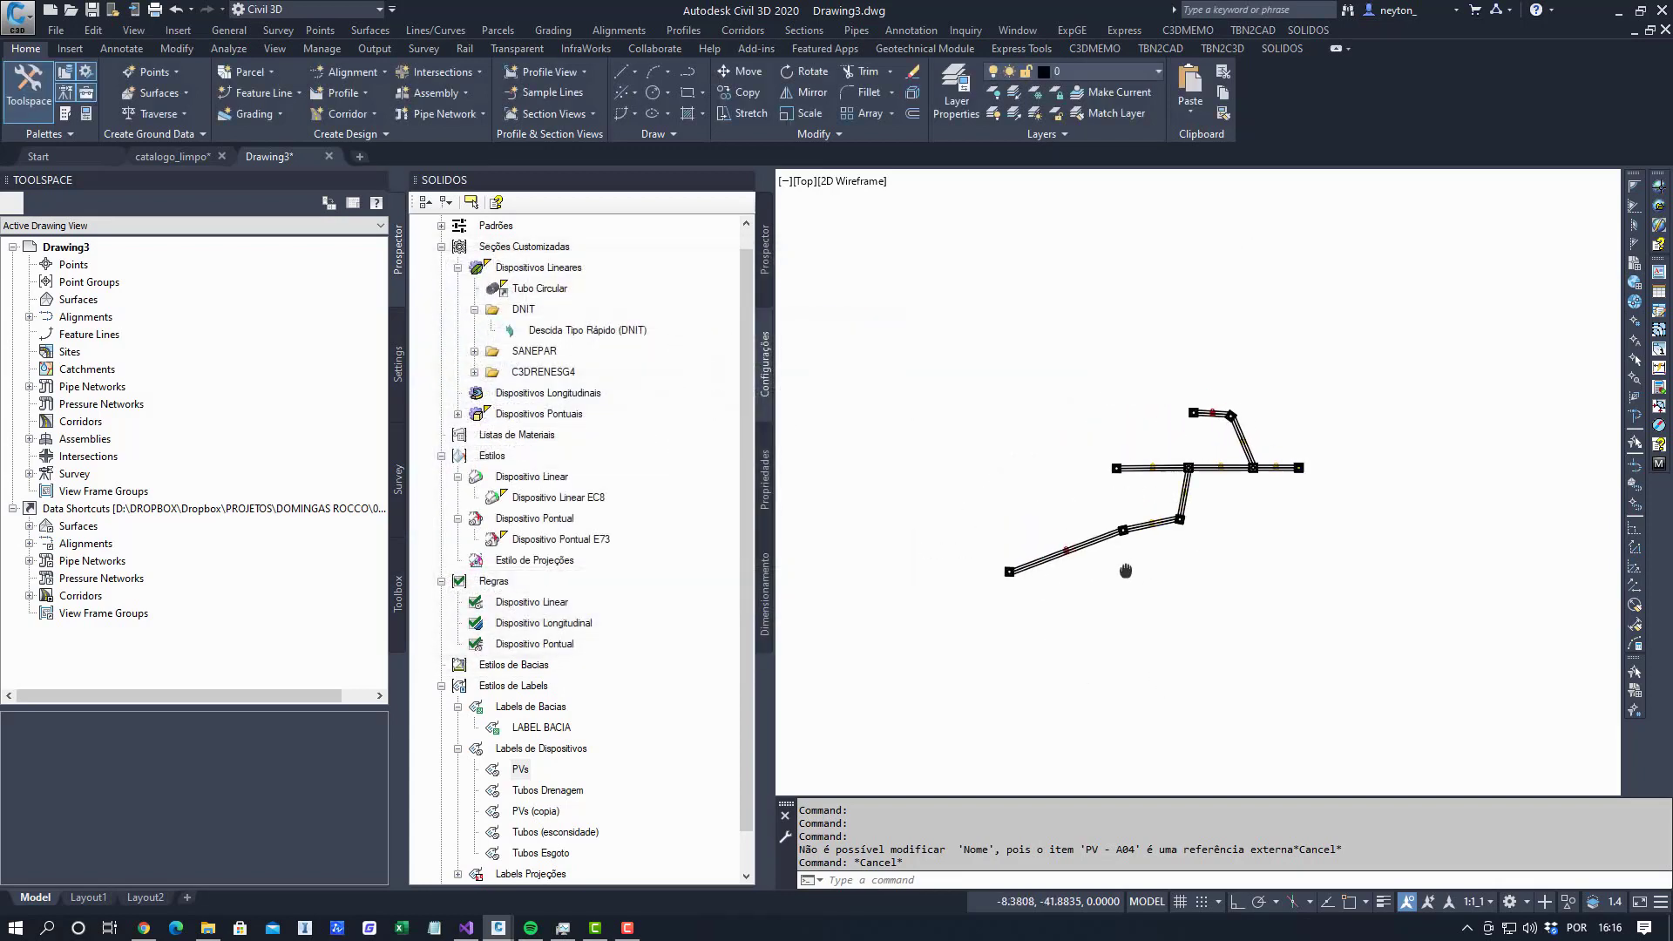
scroll(1132, 527, "down", 2)
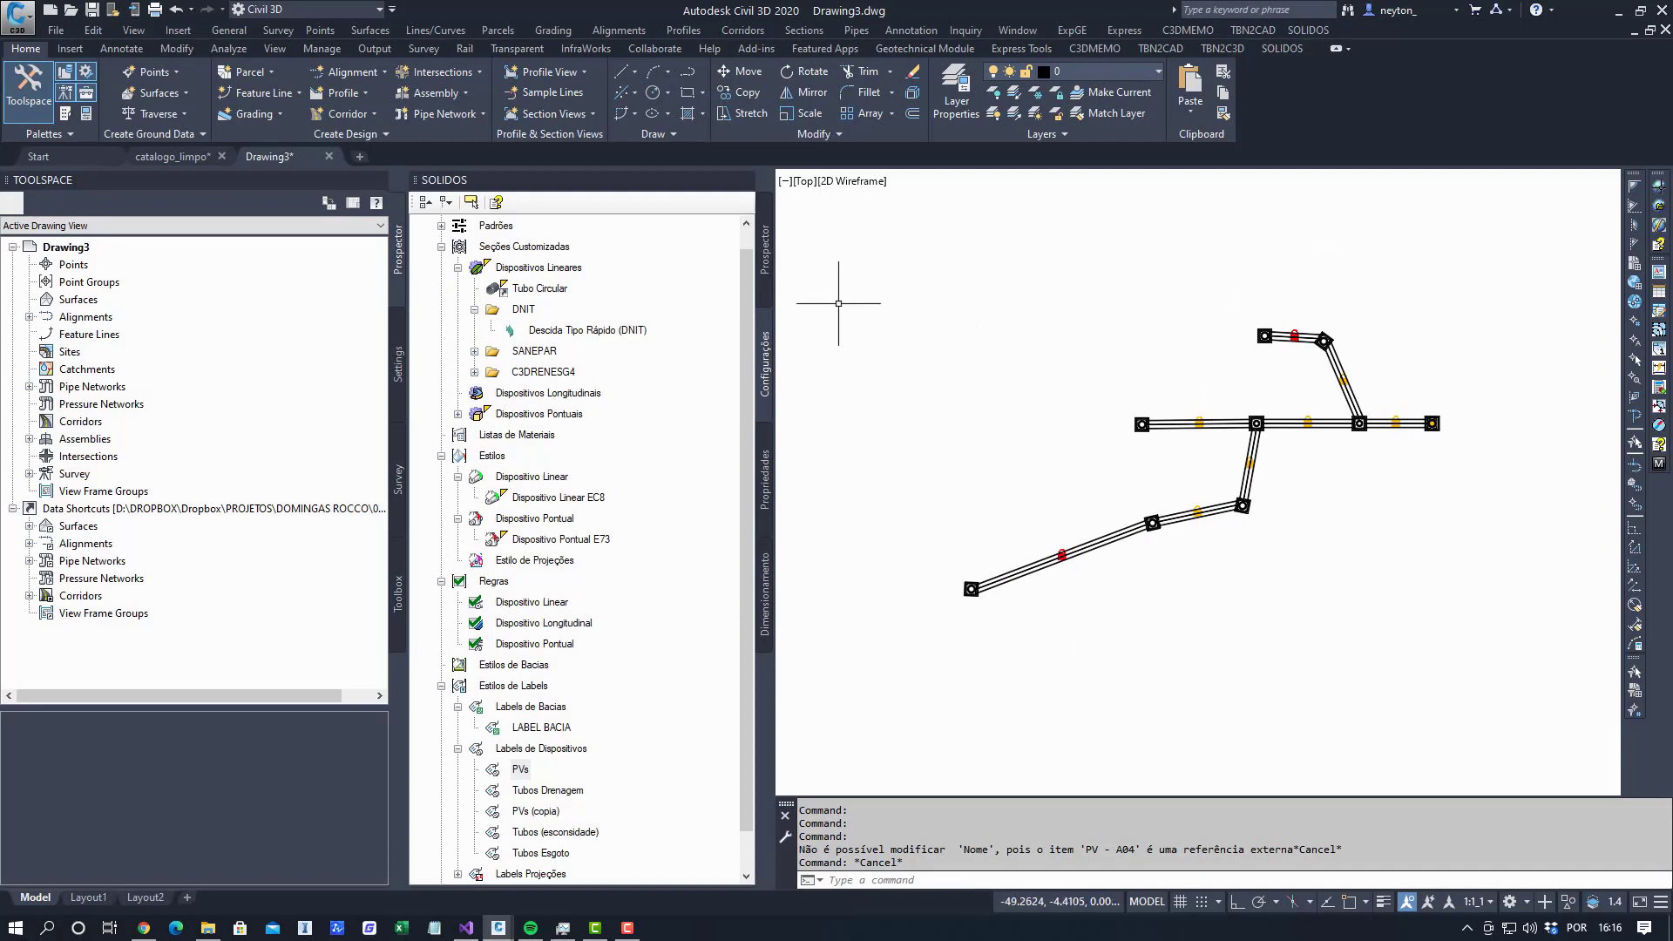
left_click(765, 253)
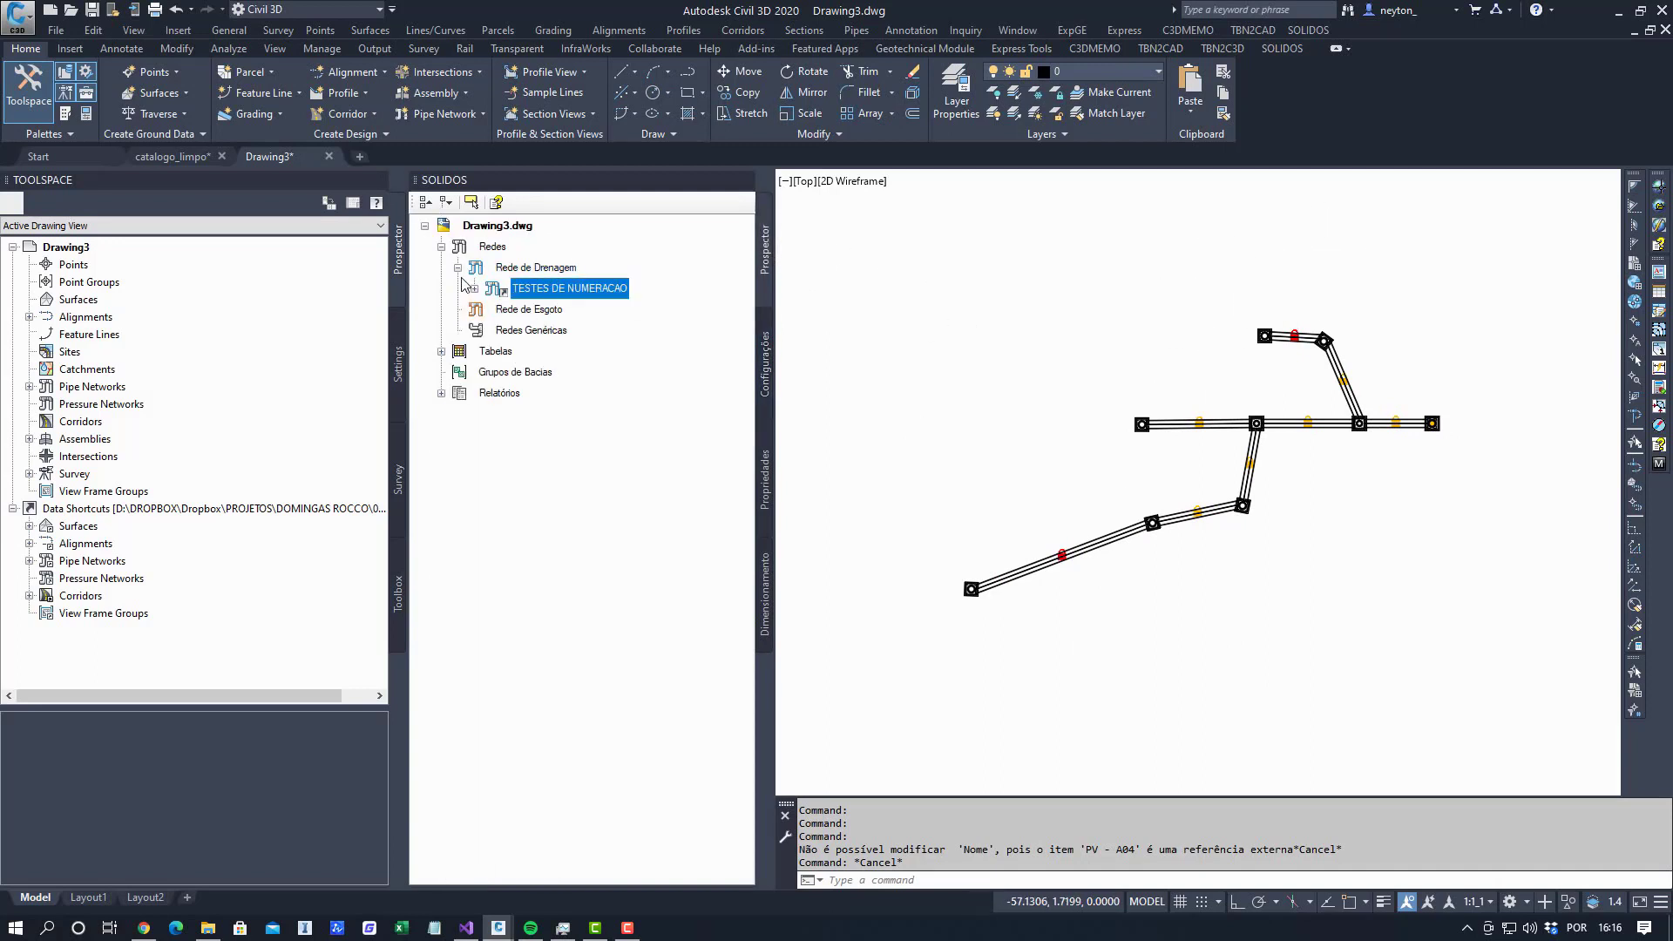
right_click(566, 298)
left_click(750, 300)
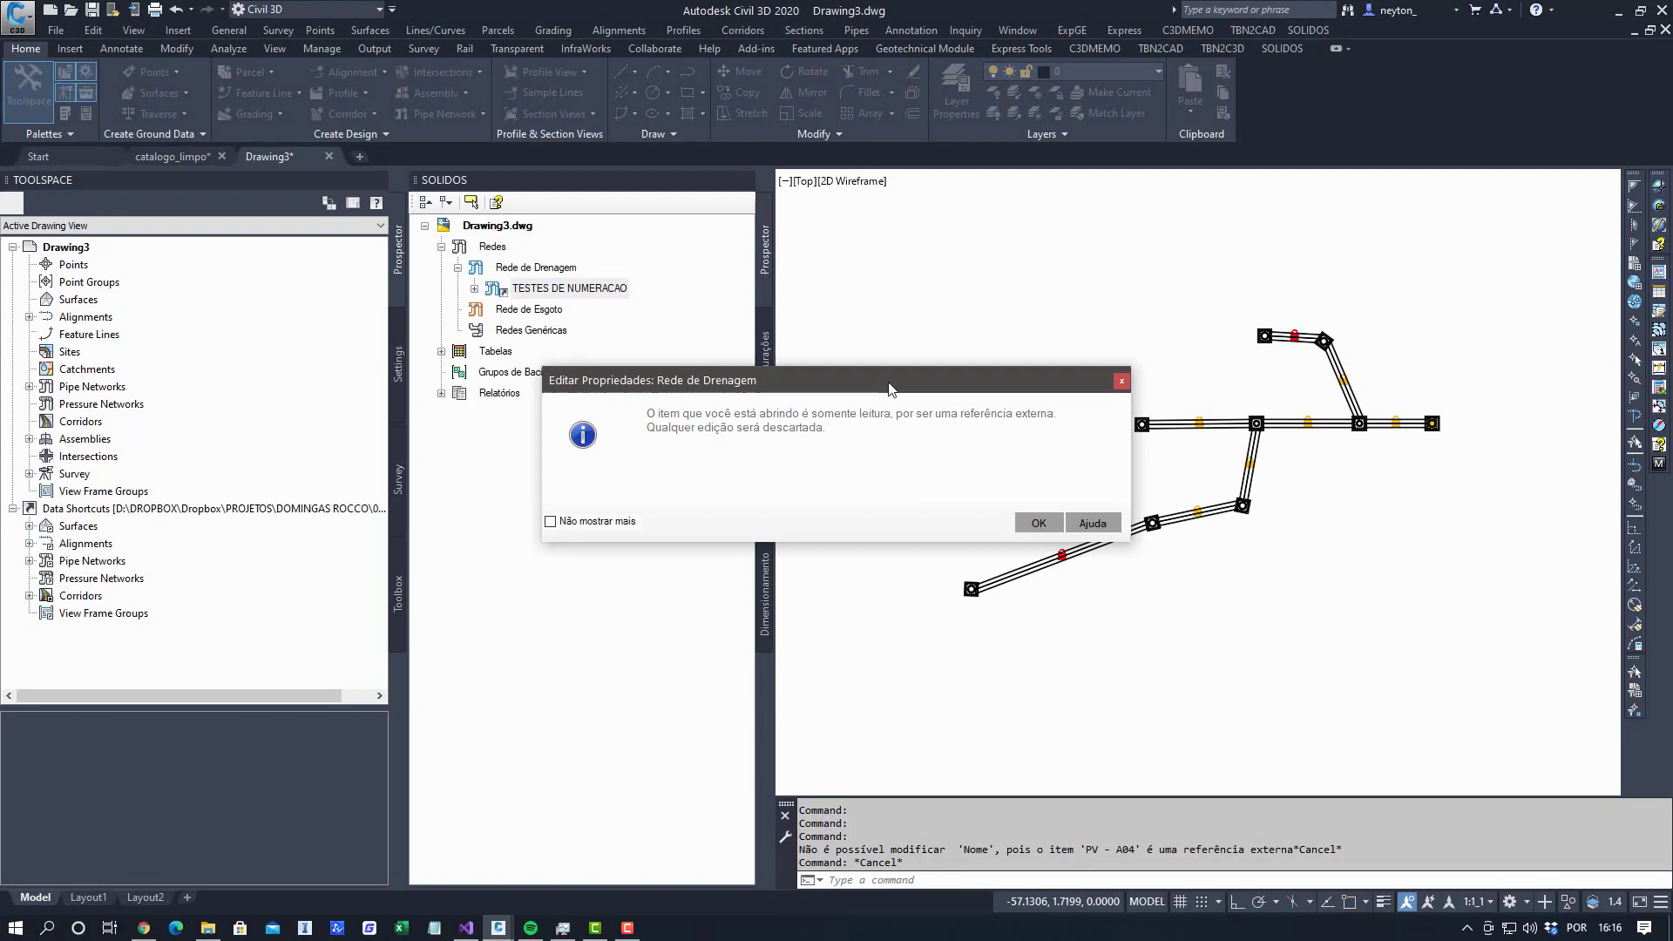
left_click_drag(889, 388, 1220, 299)
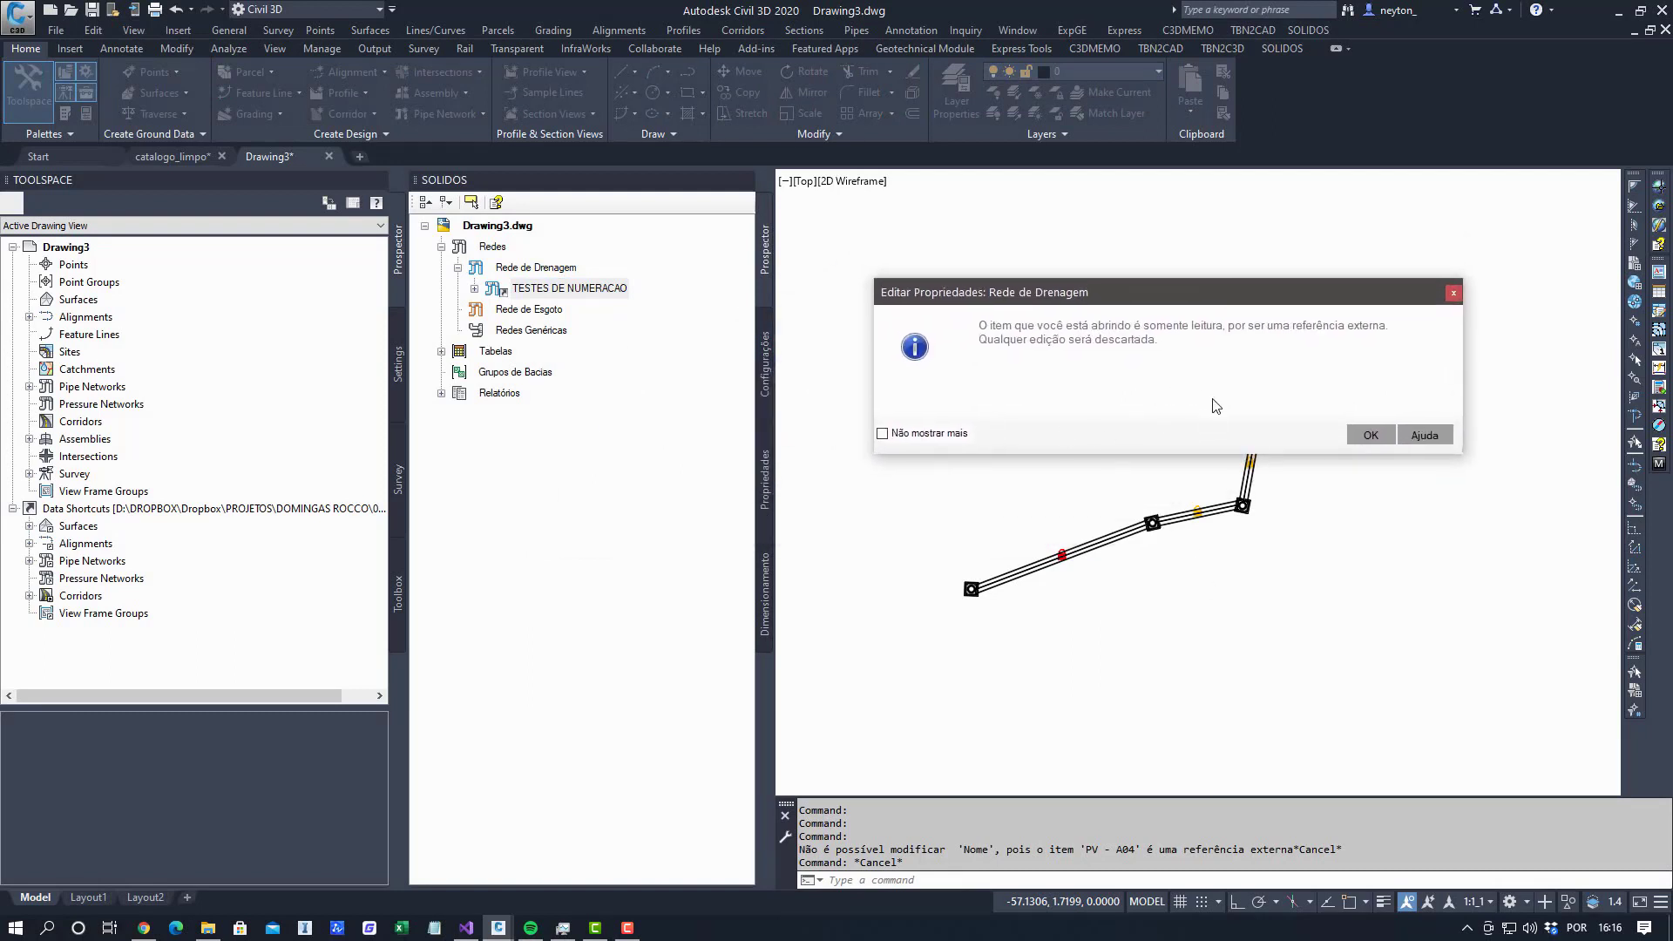
left_click(1370, 438)
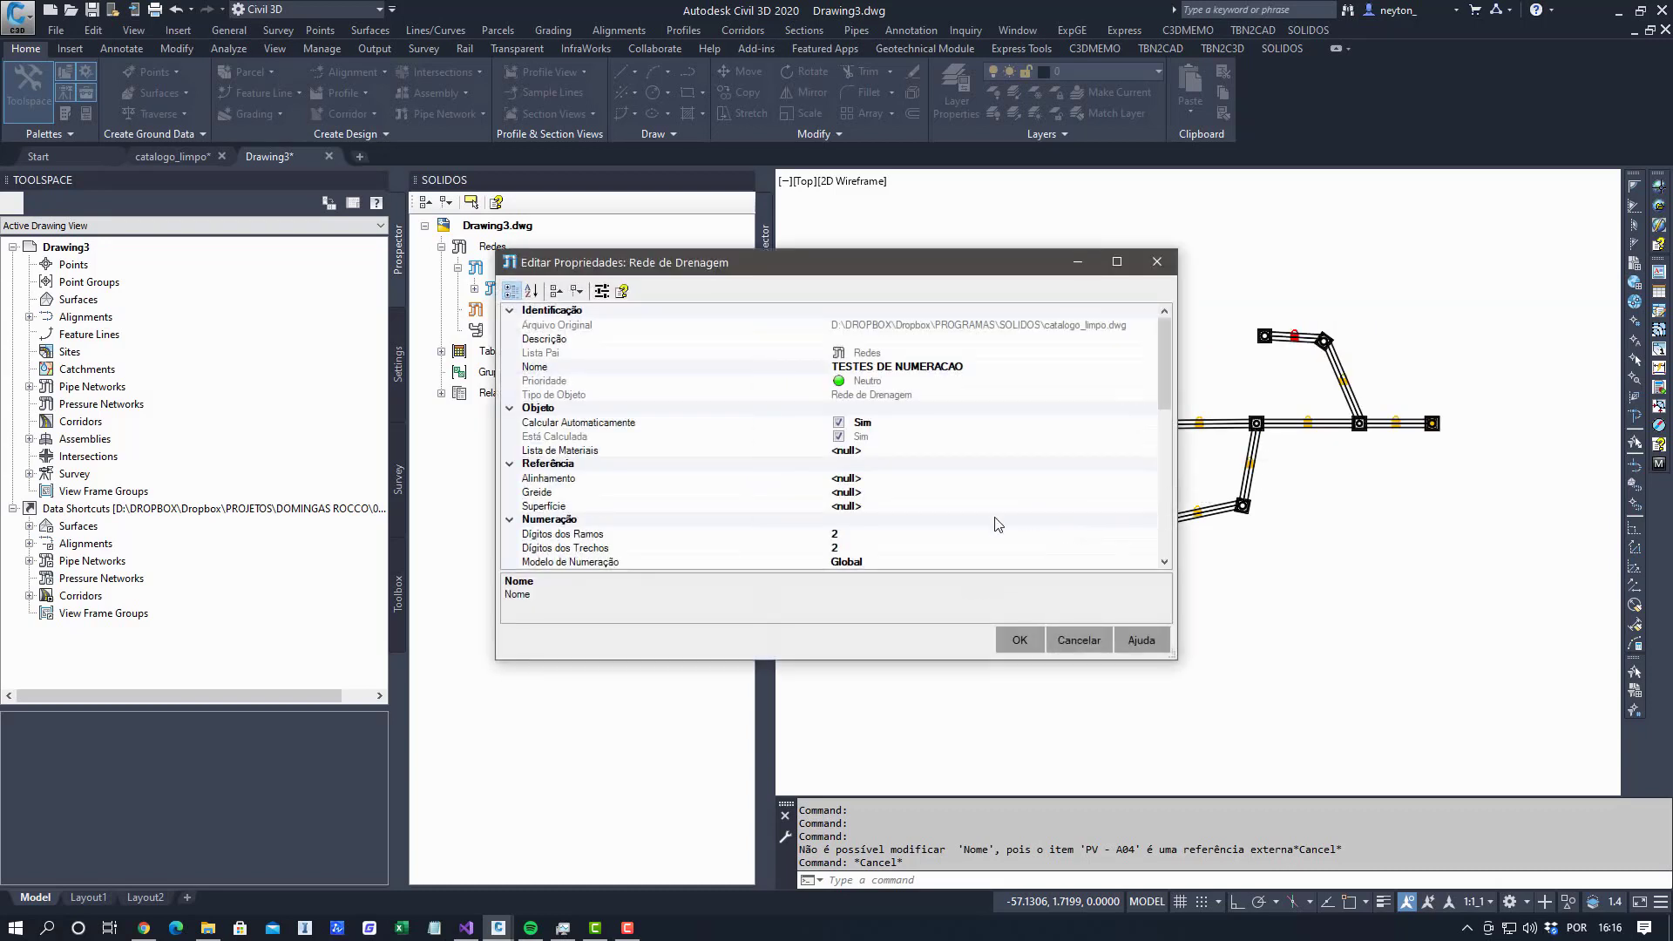
Set the network's label style for linear devices (Dispositivo Linear) to Tubos Drenagem.
left_click(607, 479)
scroll(701, 490, "down", 4)
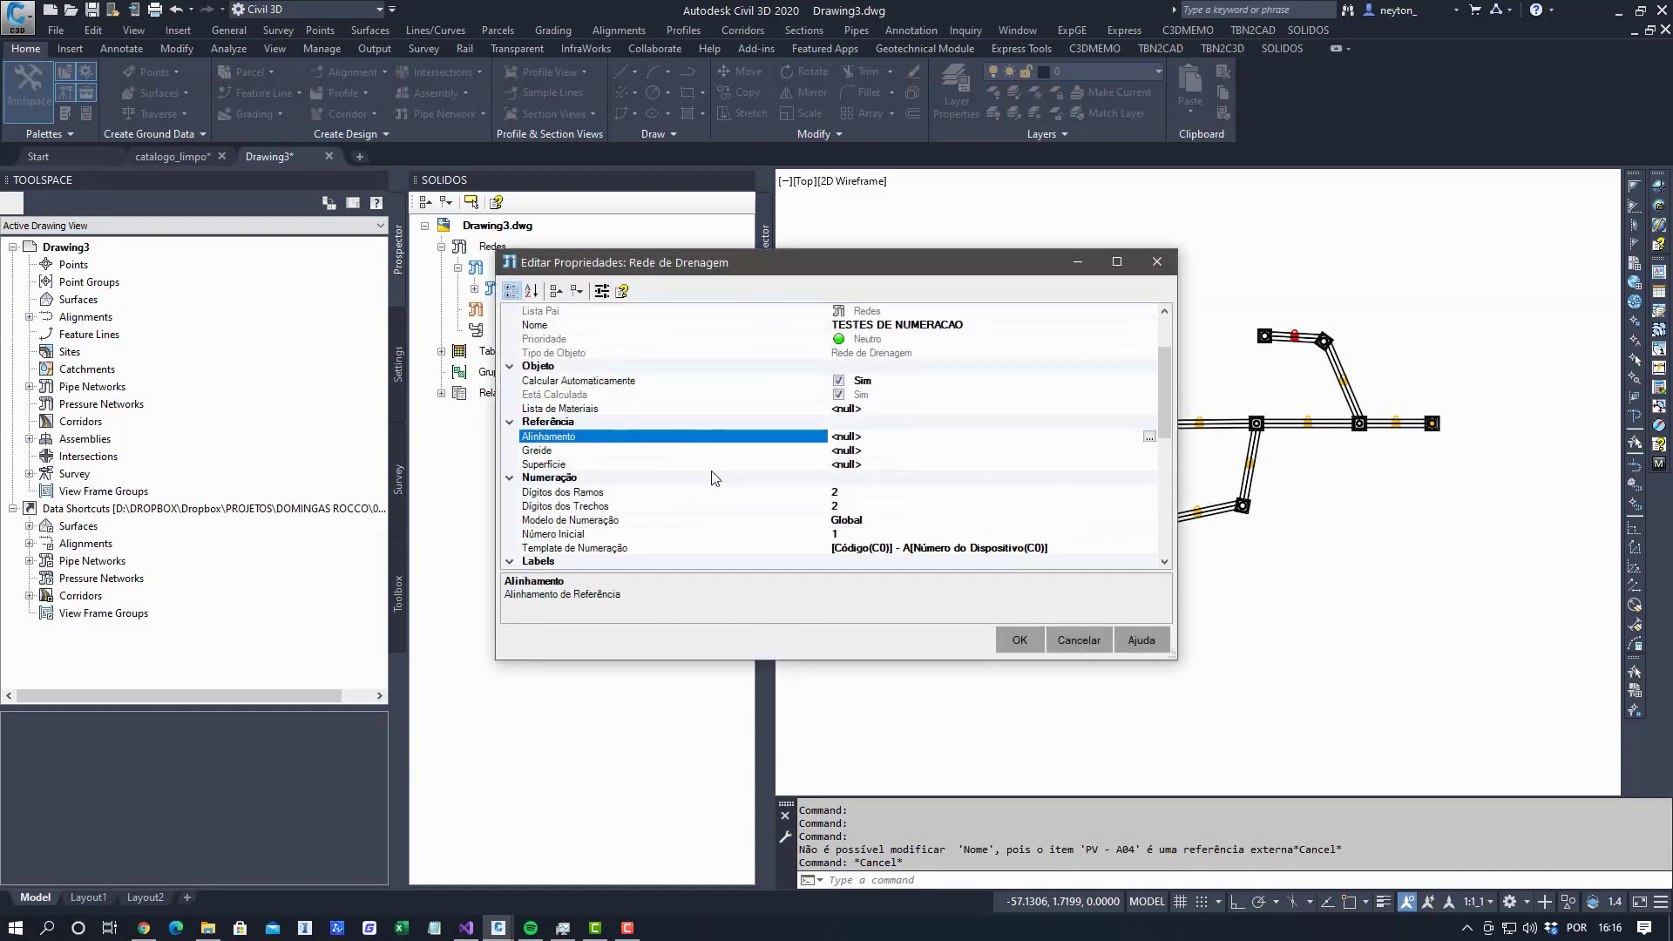
left_click(655, 452)
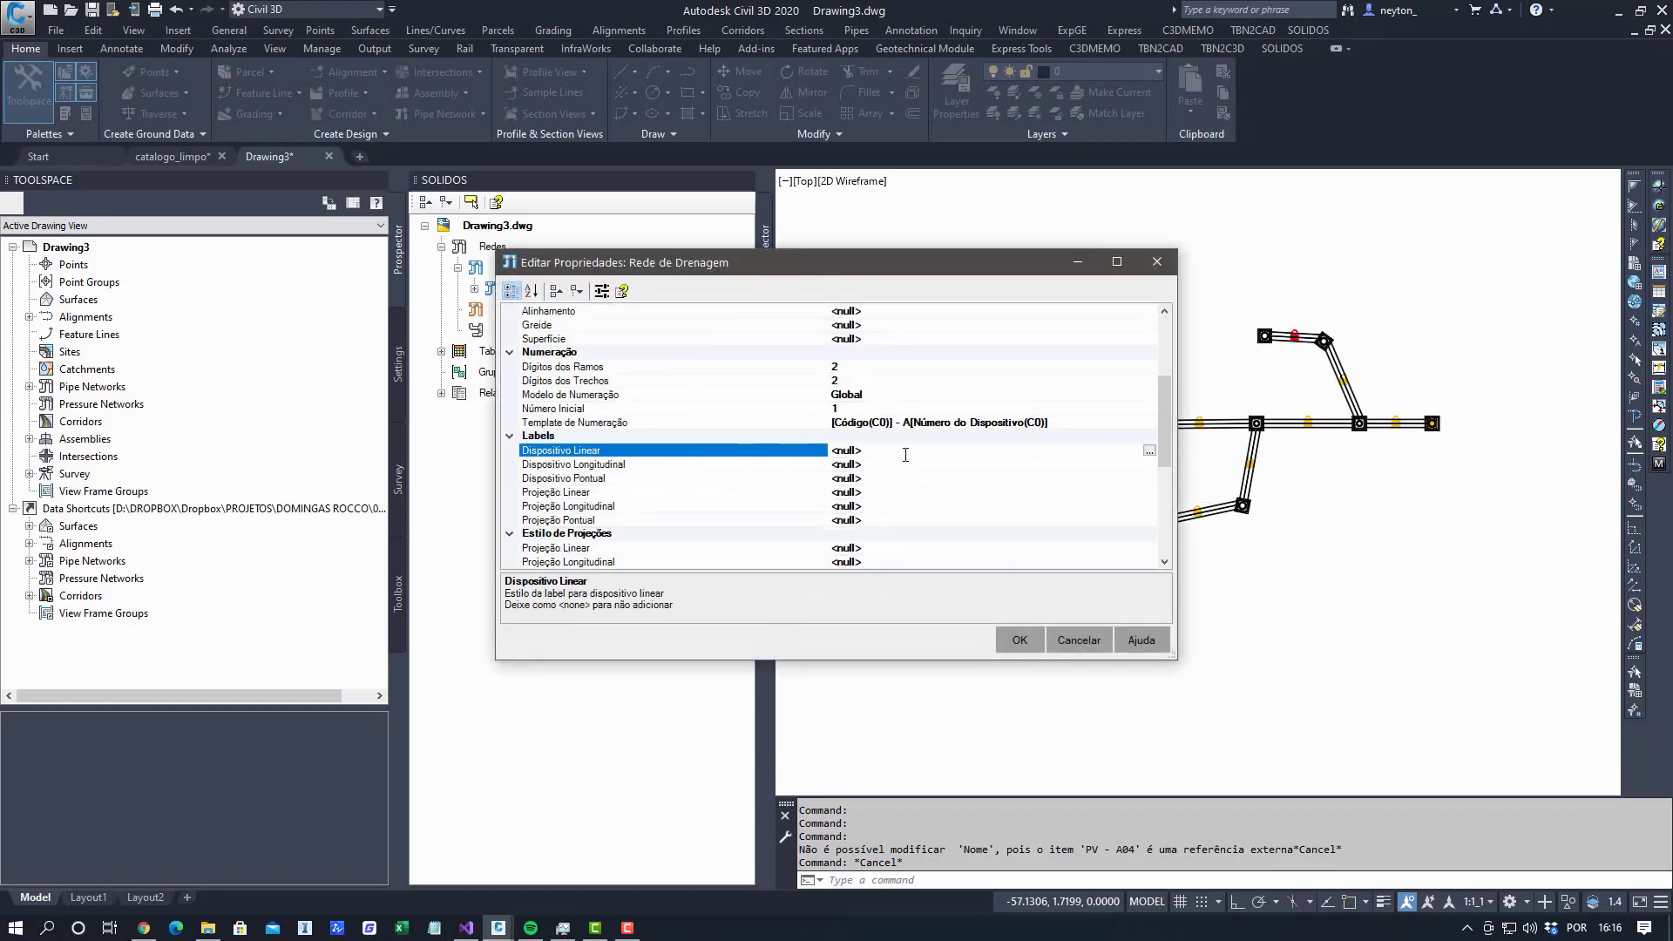
left_click(1149, 451)
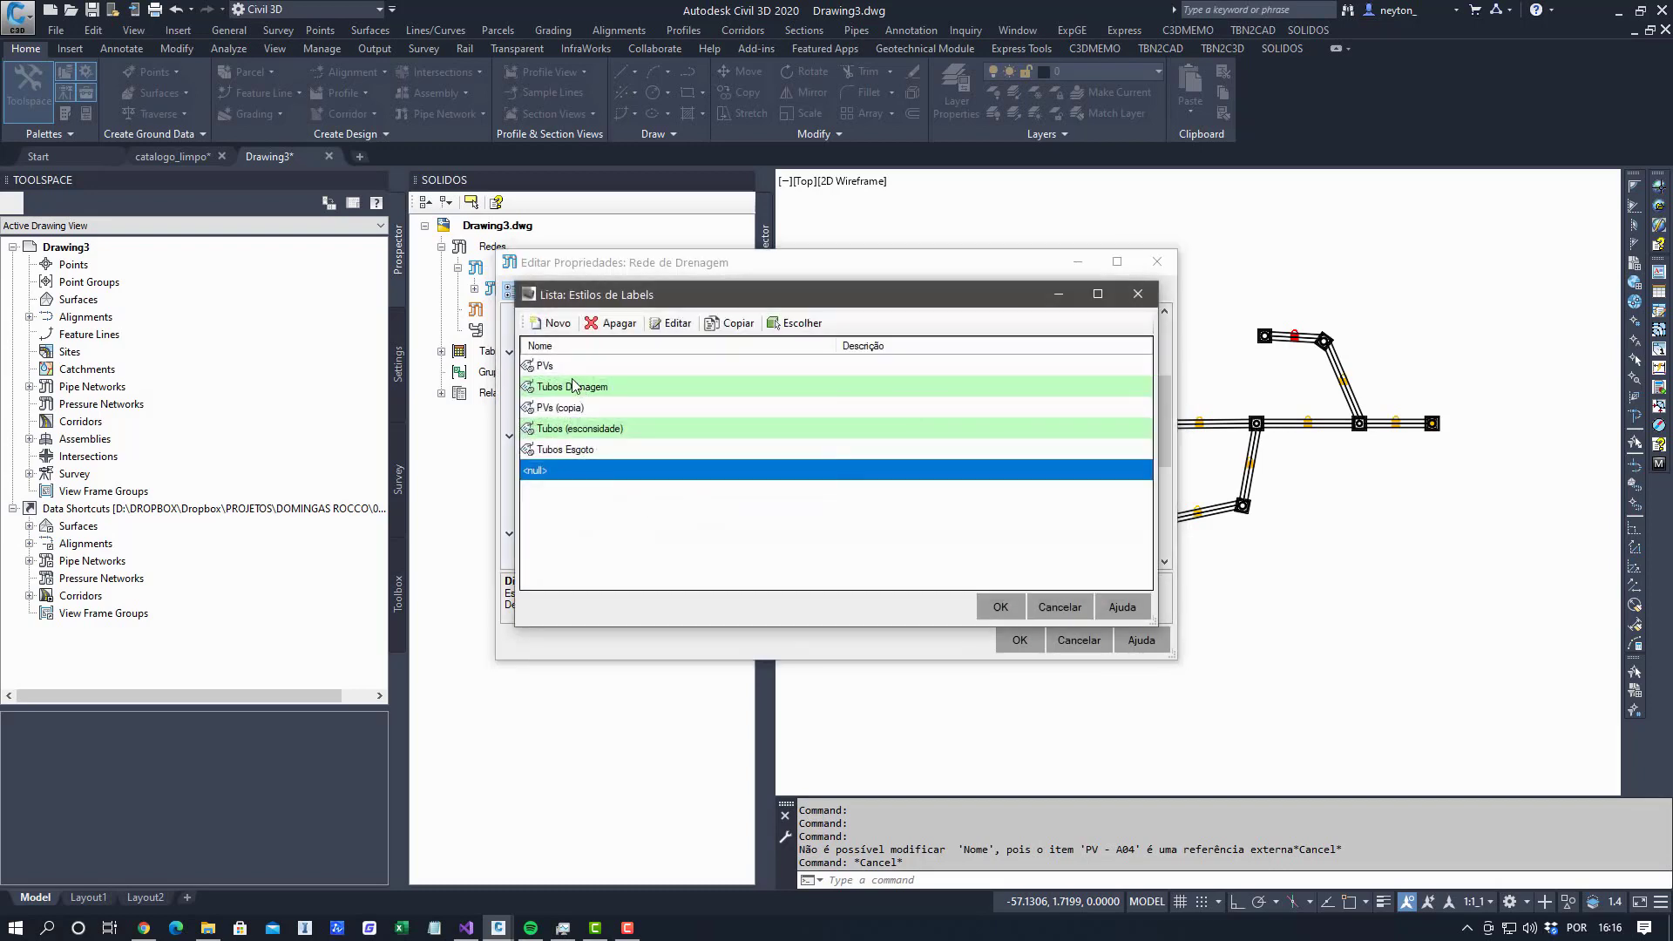
left_click(575, 389)
left_click(994, 613)
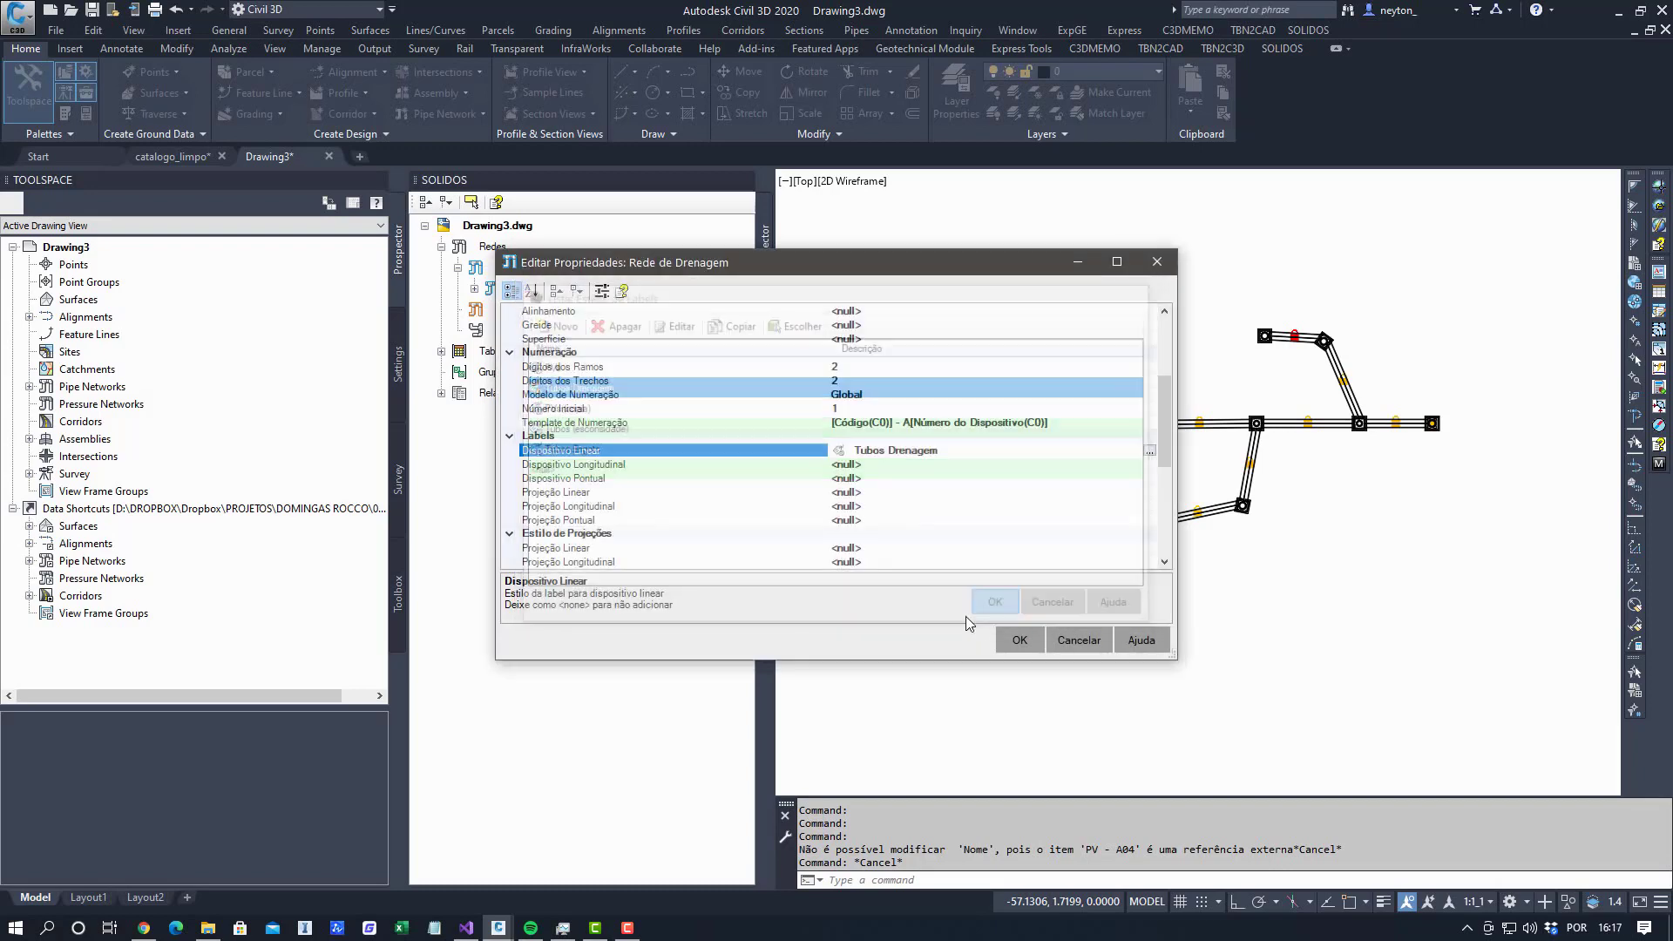
Set the network's label style for point devices (Dispositivo Pontual) to PVs.
left_click(619, 480)
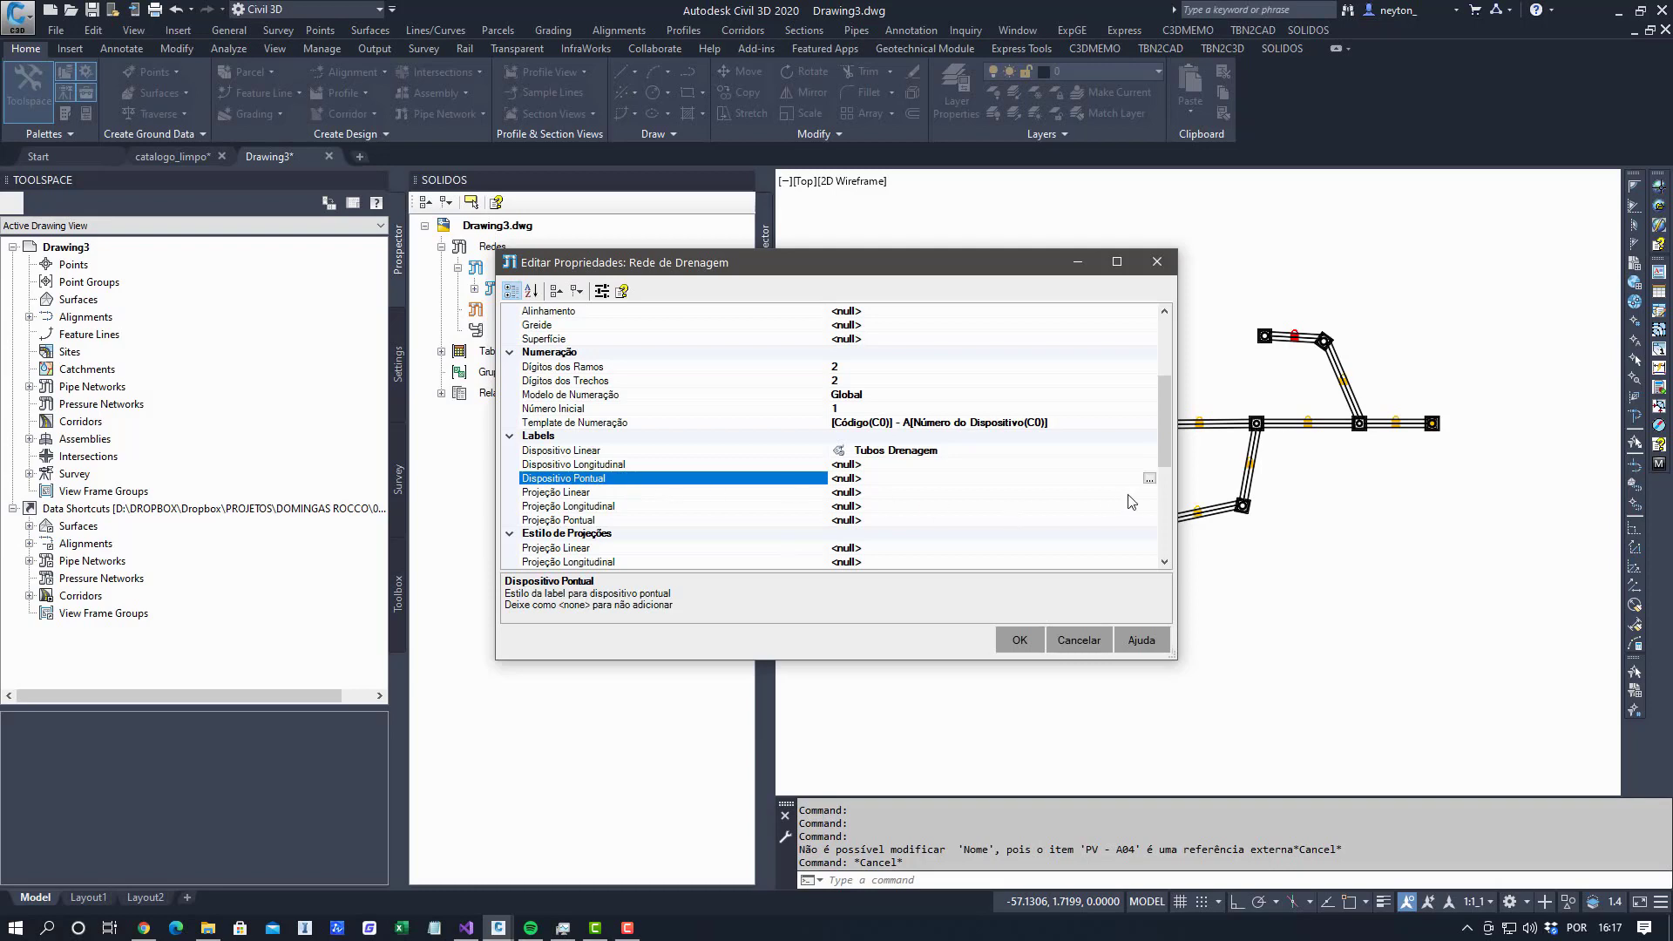
left_click(1149, 478)
left_click(565, 367)
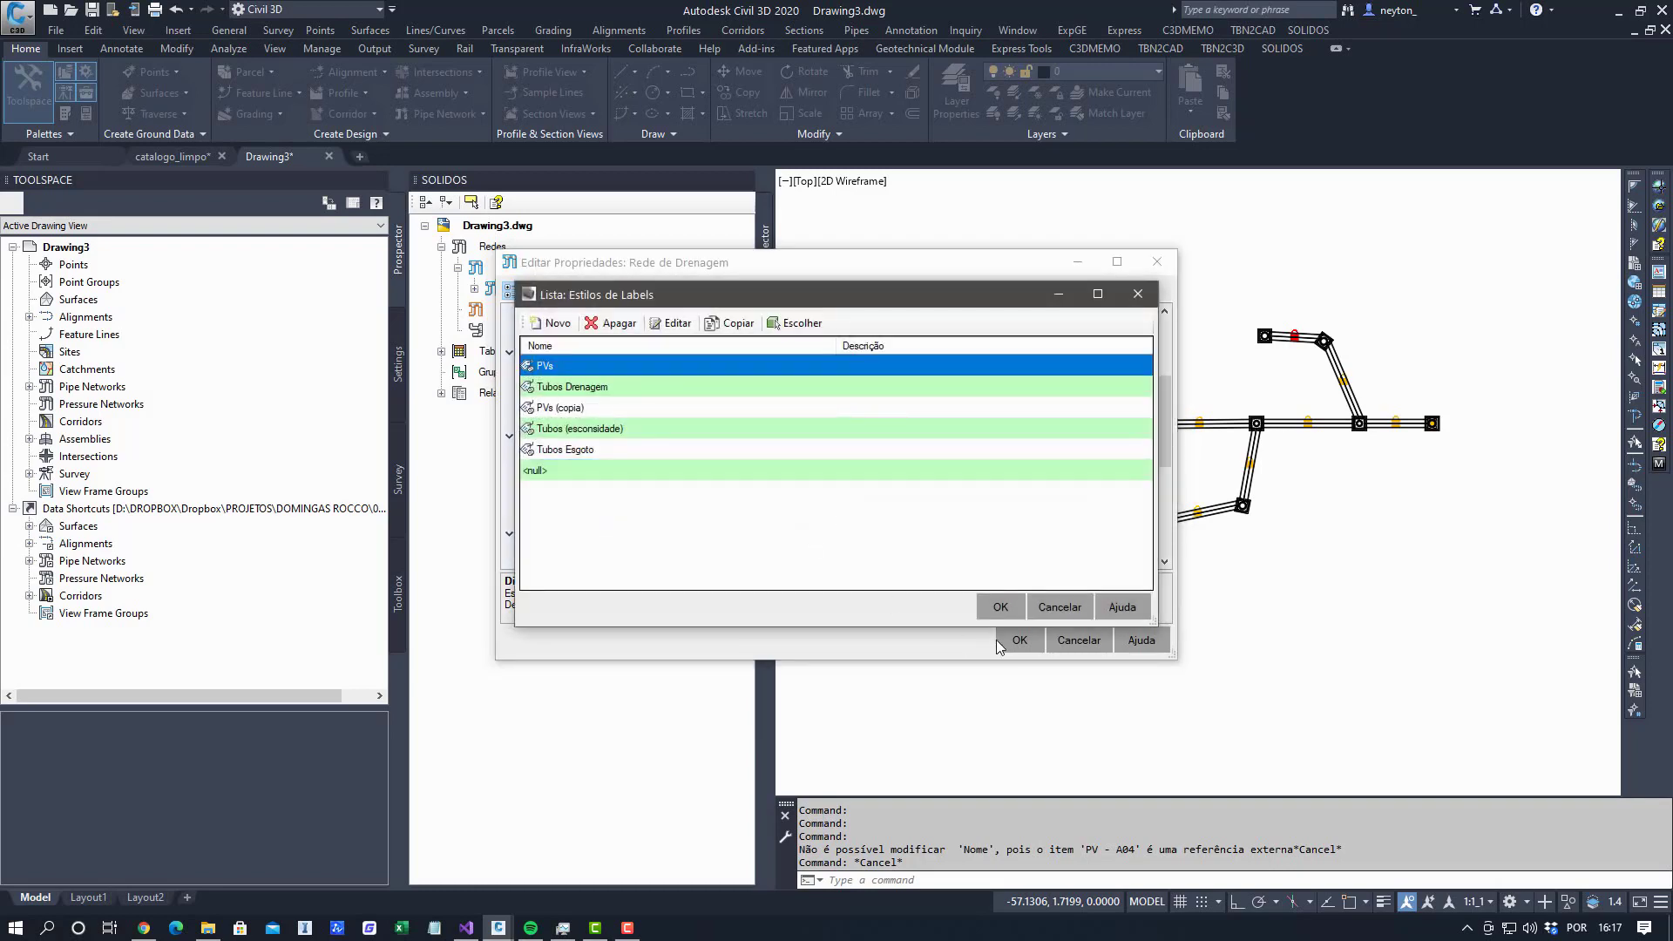
left_click(996, 614)
Set the network's label style for linear projections (Projeção Linear) to Projecao Tubos.
left_click(646, 494)
left_click(646, 507)
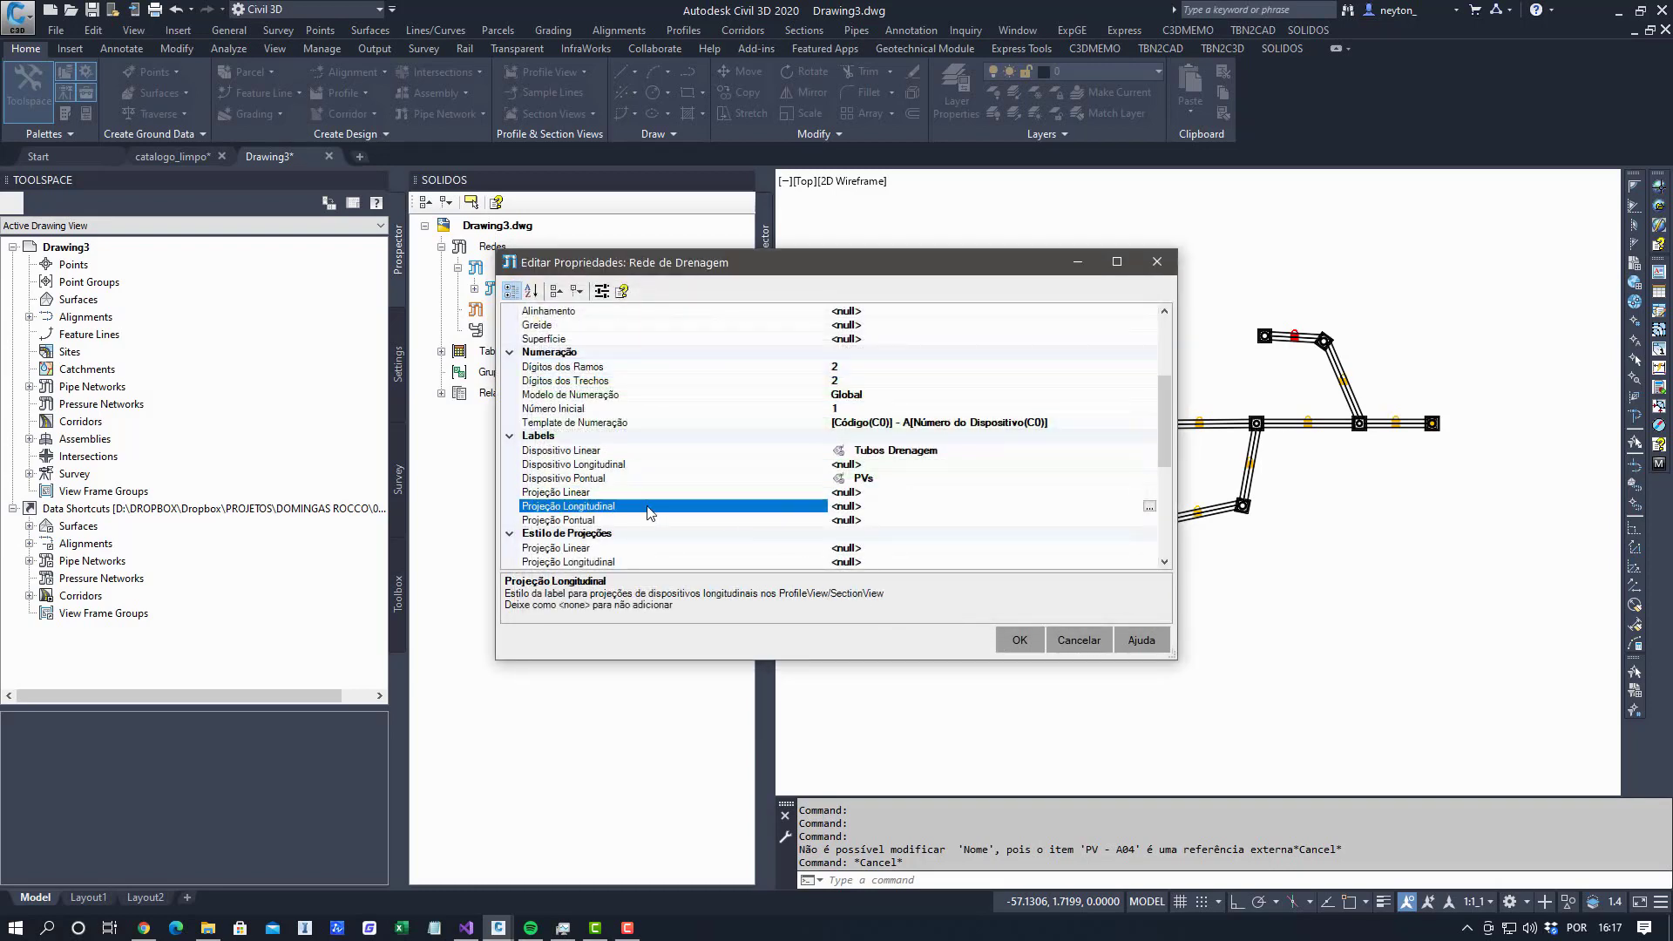
left_click(640, 518)
left_click(712, 494)
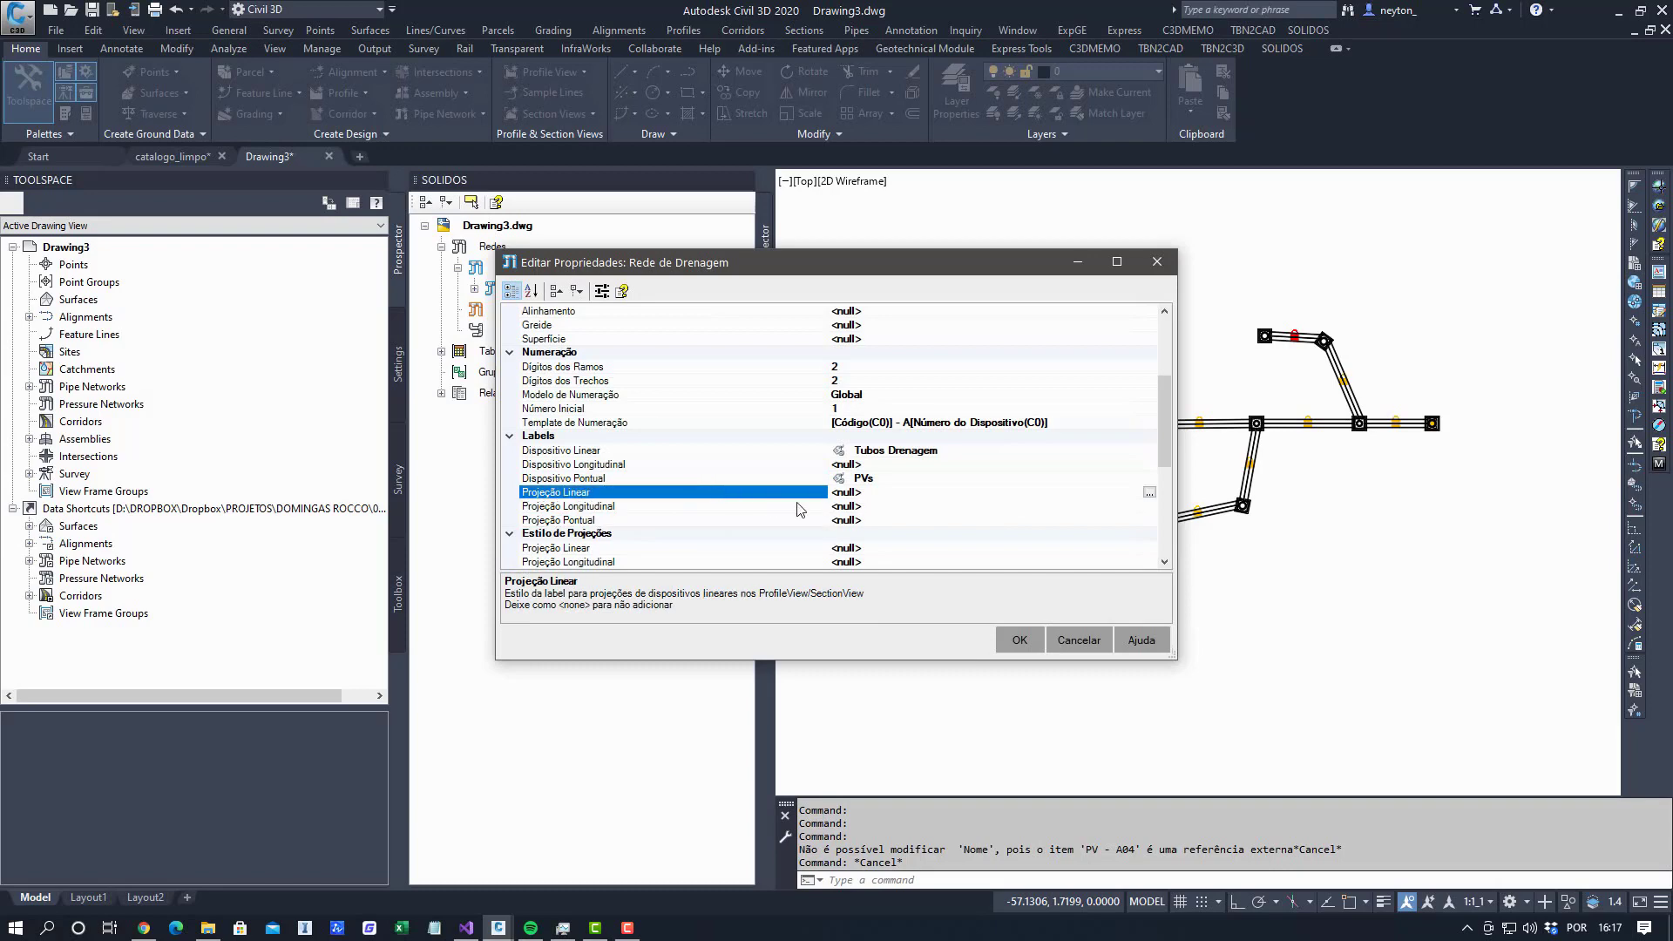
left_click(738, 510)
left_click(798, 493)
left_click(1145, 493)
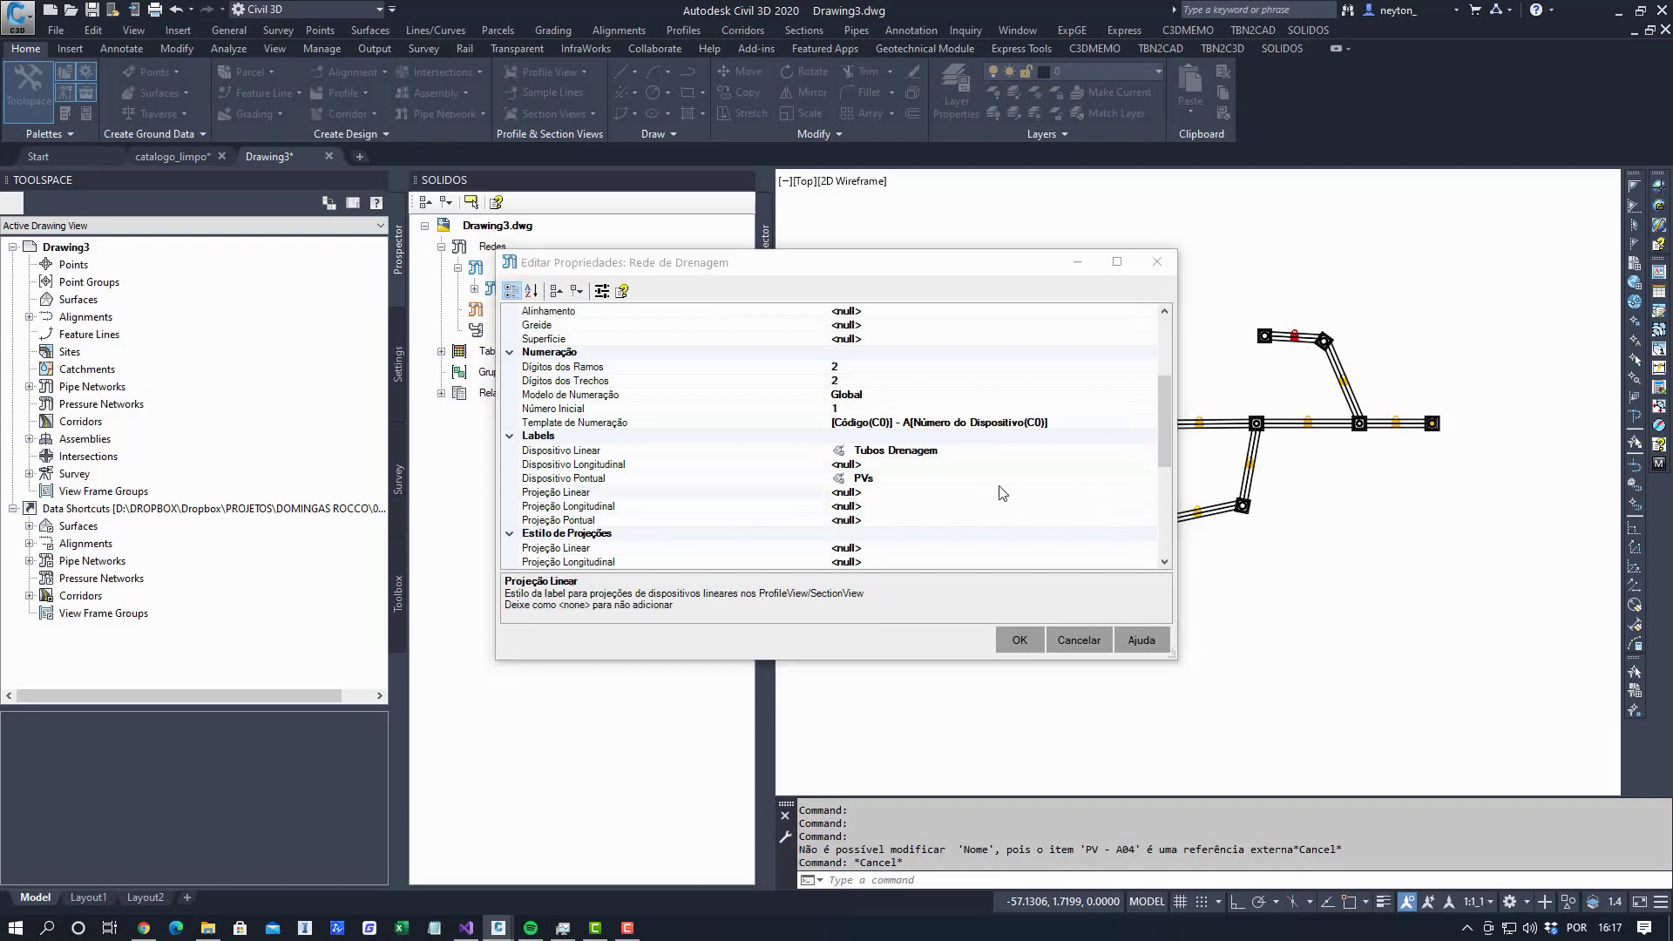
left_click(600, 387)
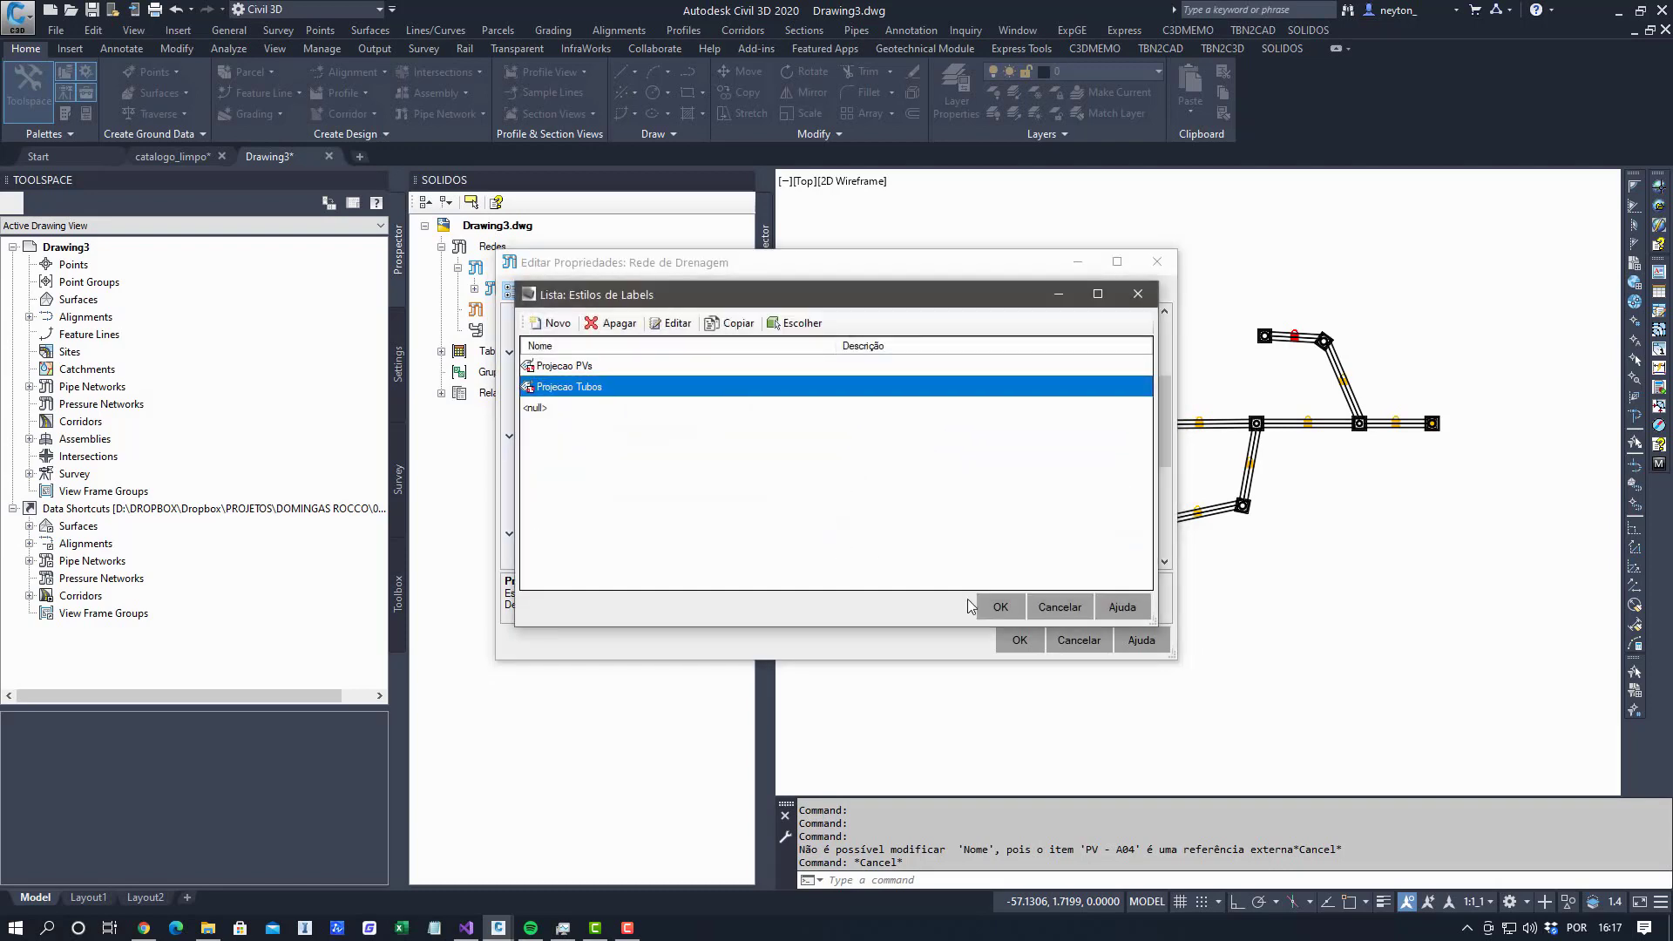
left_click(999, 606)
Set the label style for point projections (Projeção Pontual) to Projecao PVs and accept the network properties.
left_click(712, 510)
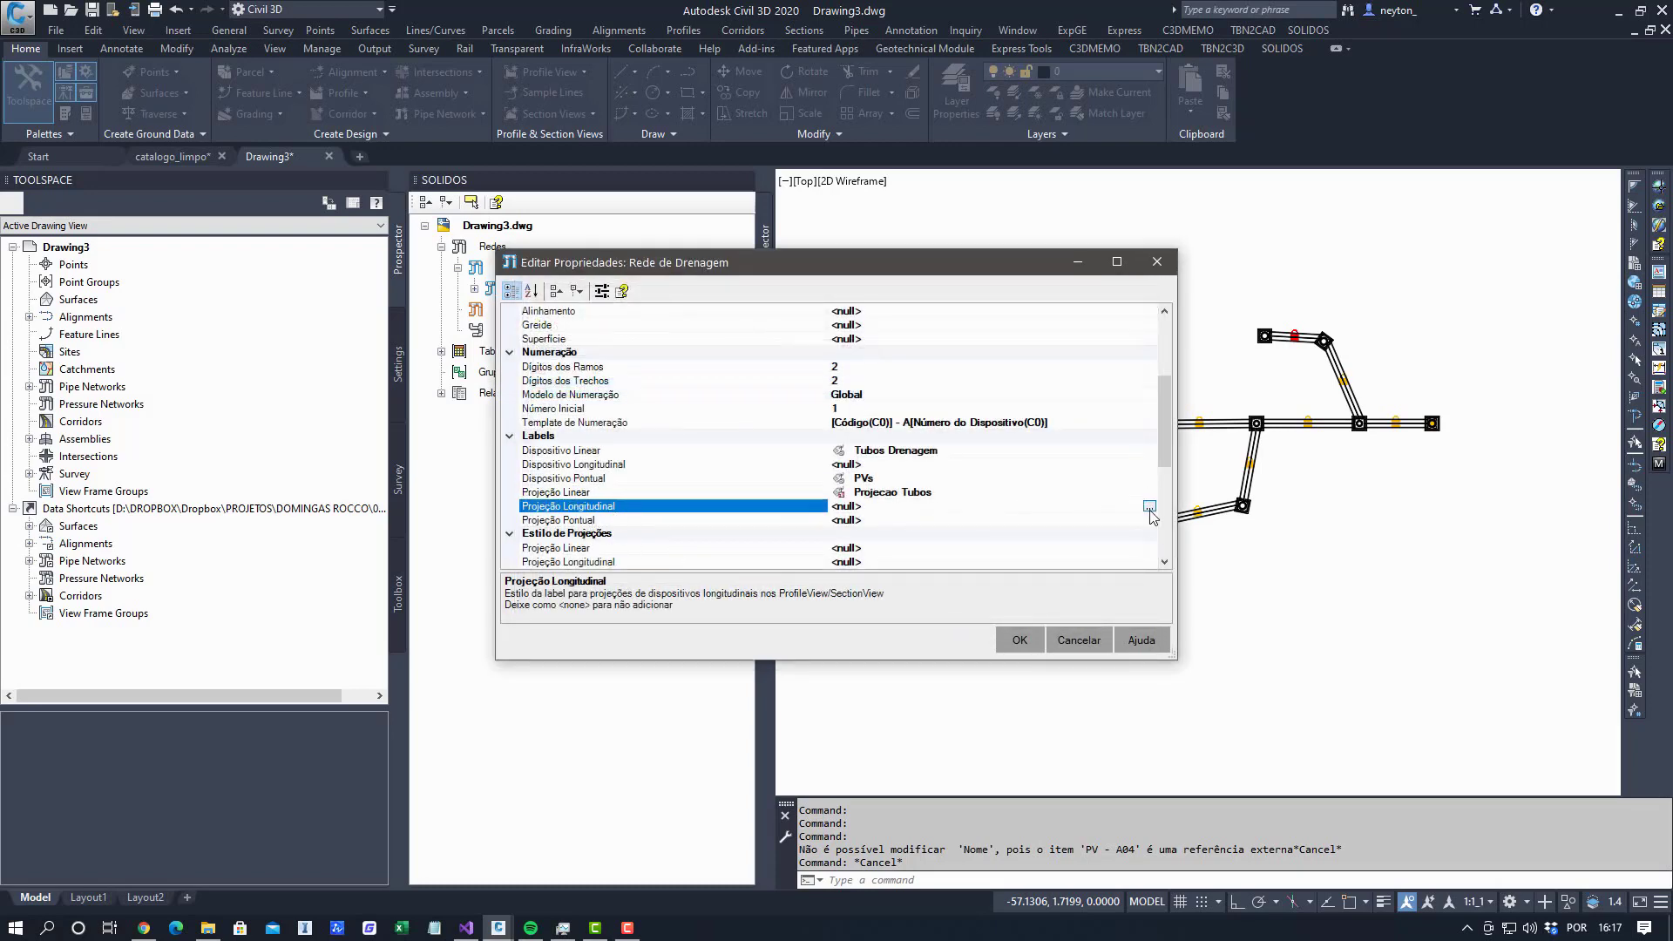
left_click(810, 517)
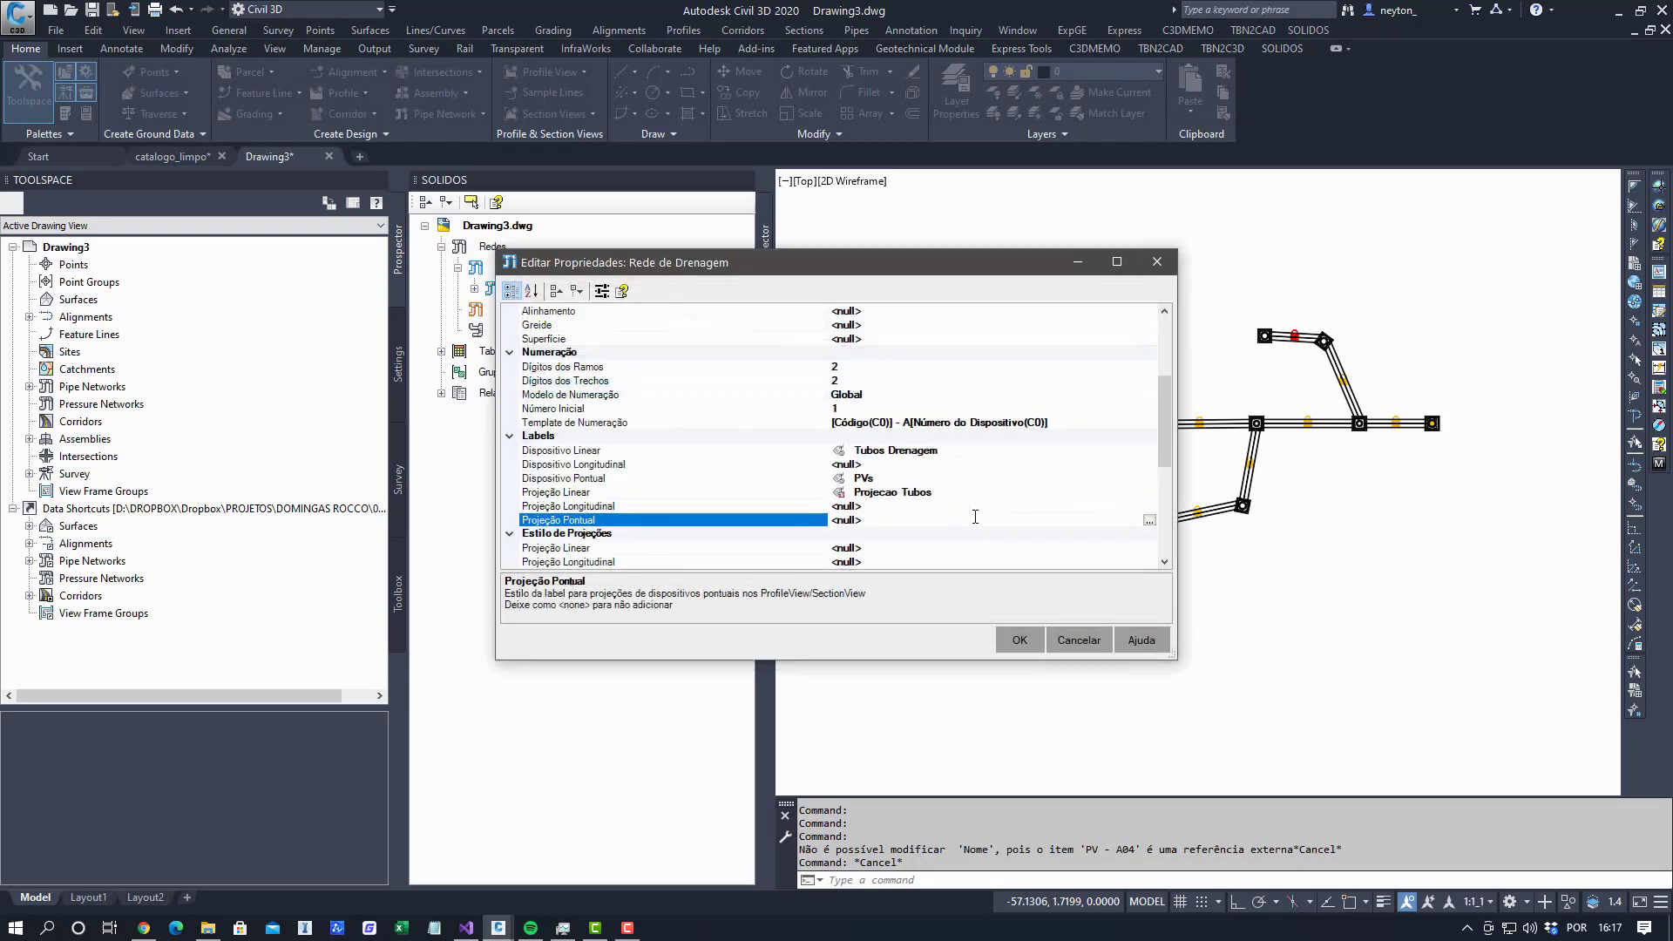
left_click(1149, 521)
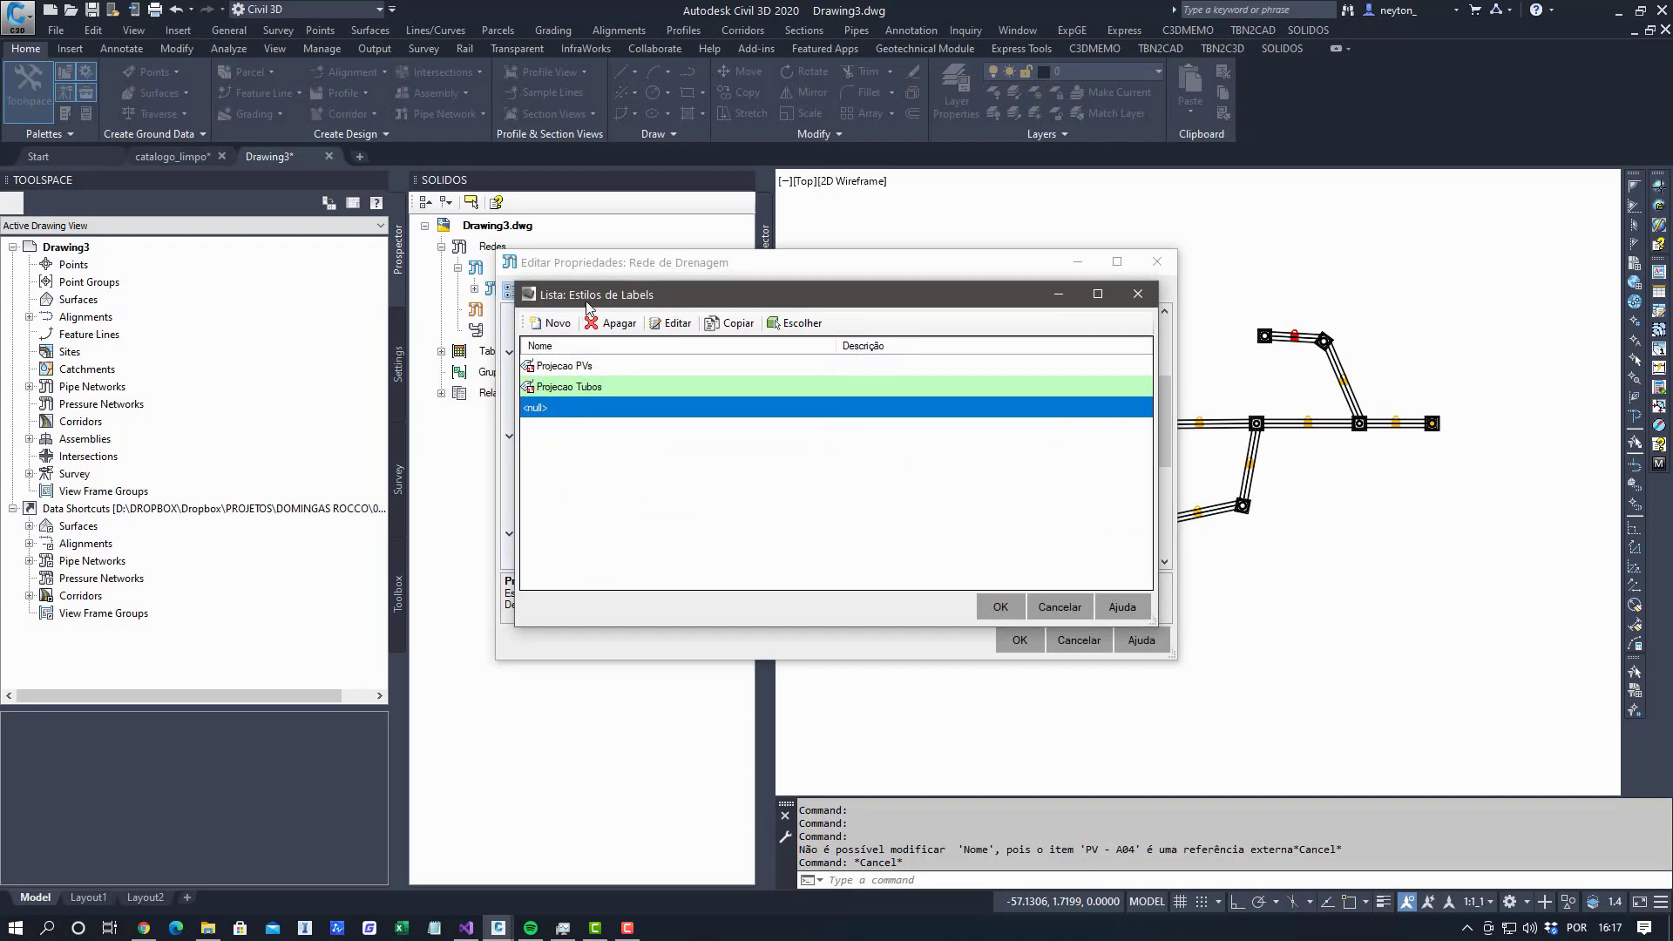
left_click(573, 366)
left_click(1000, 606)
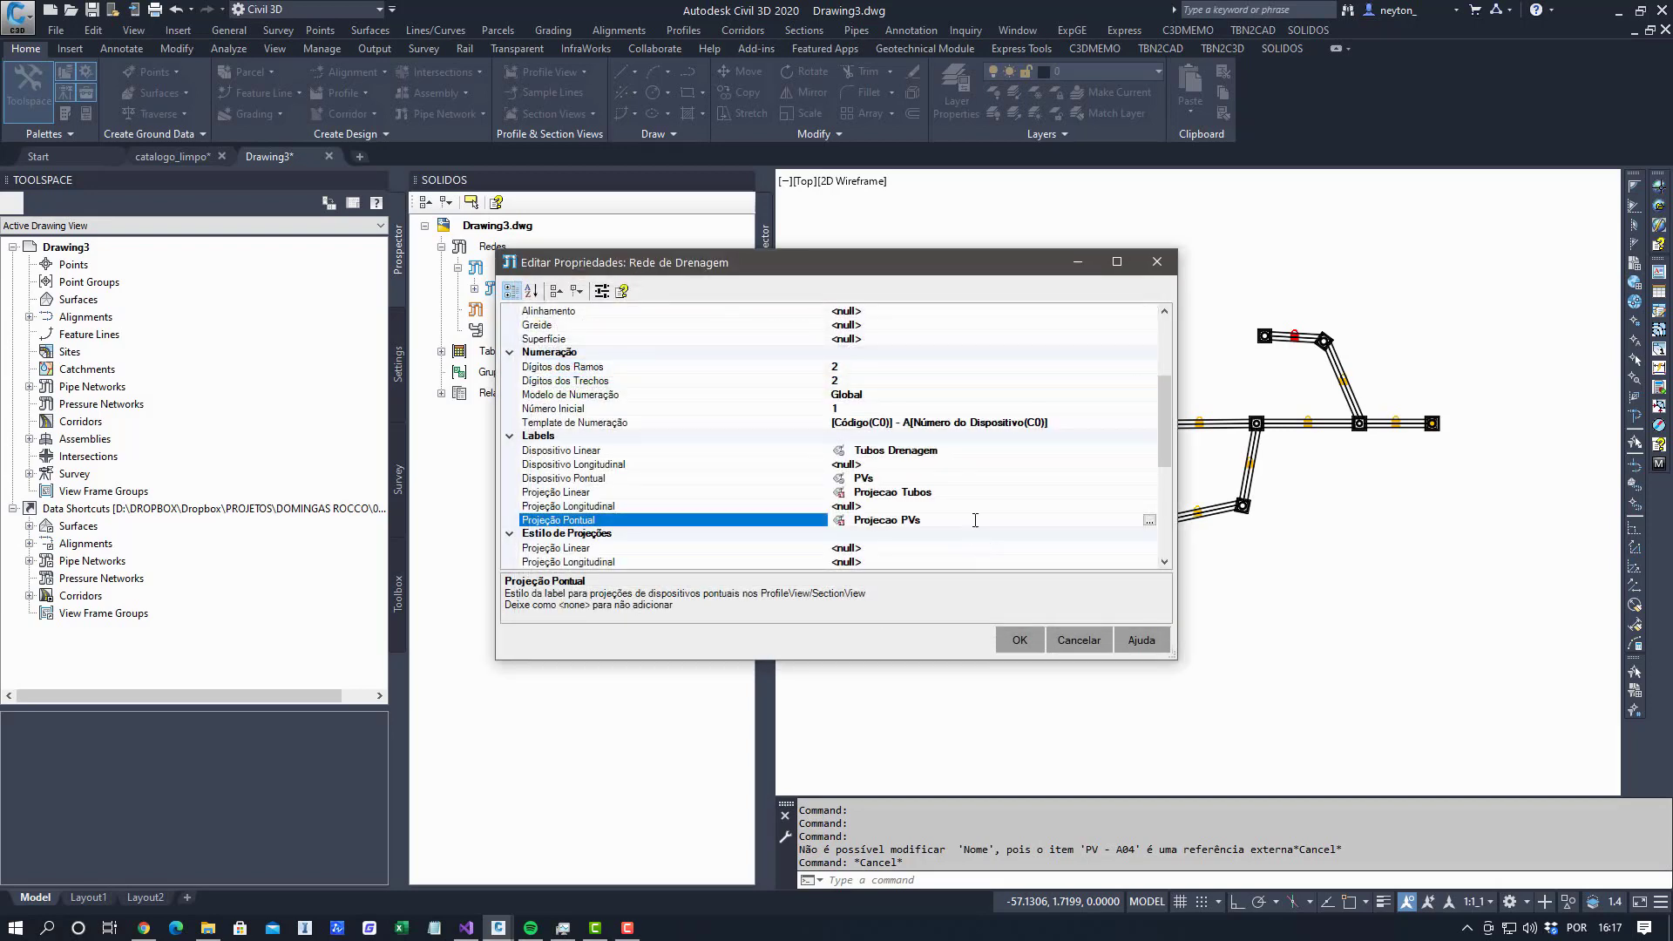
left_click(1021, 637)
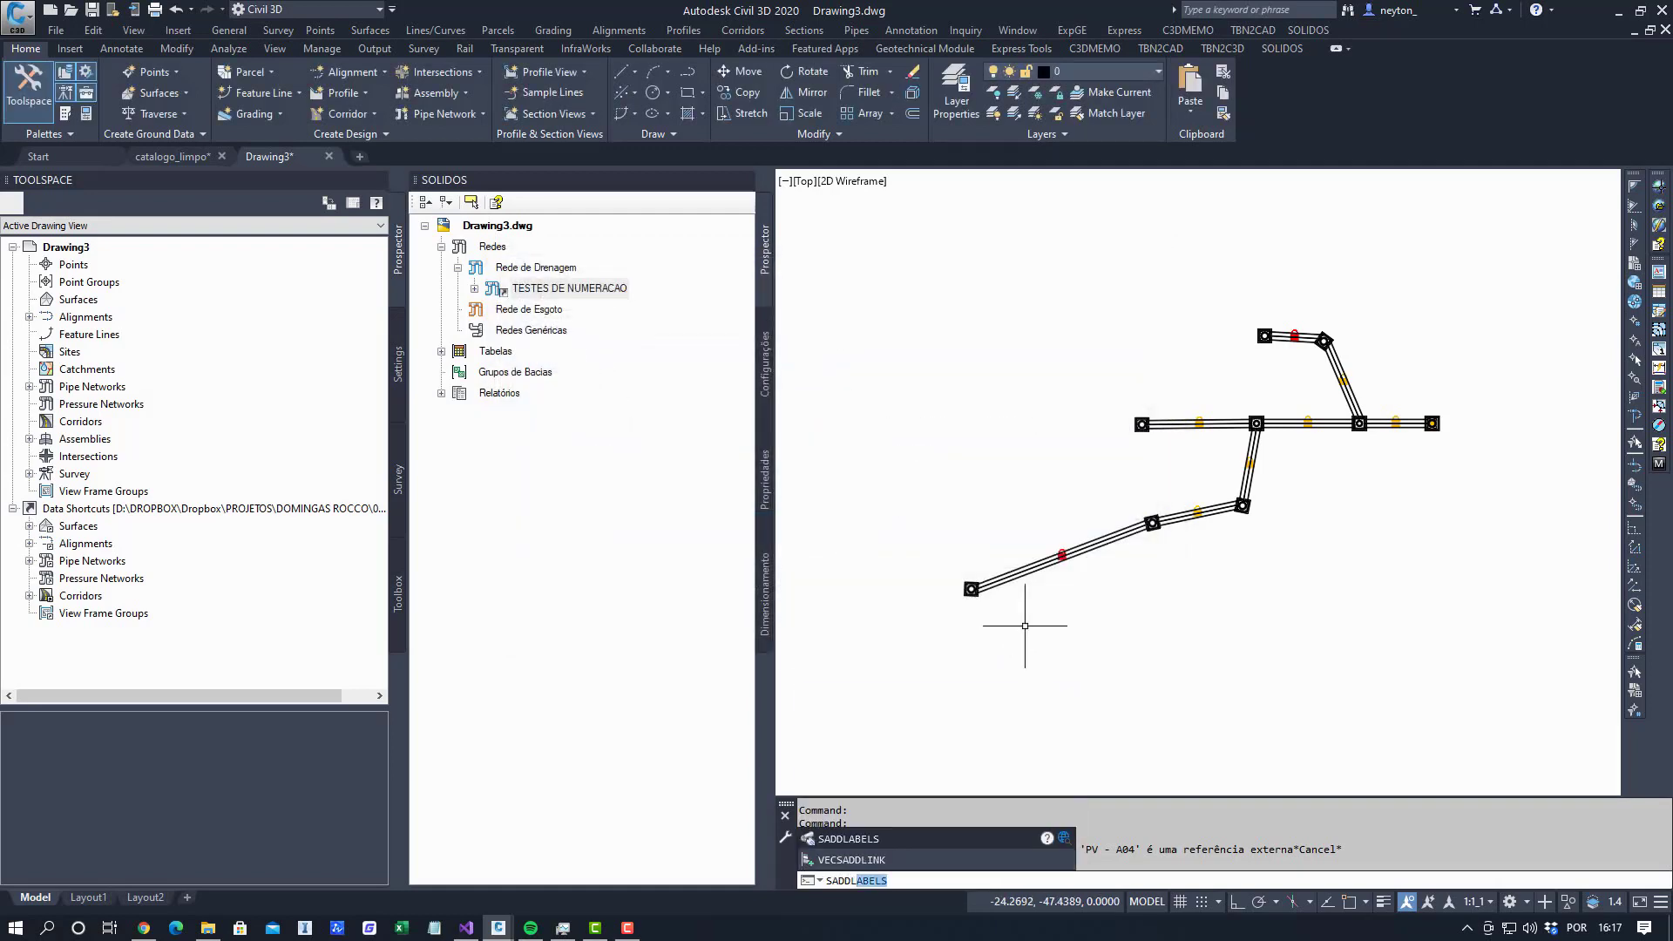
Add labels to all pipes and manholes of the drainage network, selecting the whole network in the drawing.
key("Return")
key("Escape")
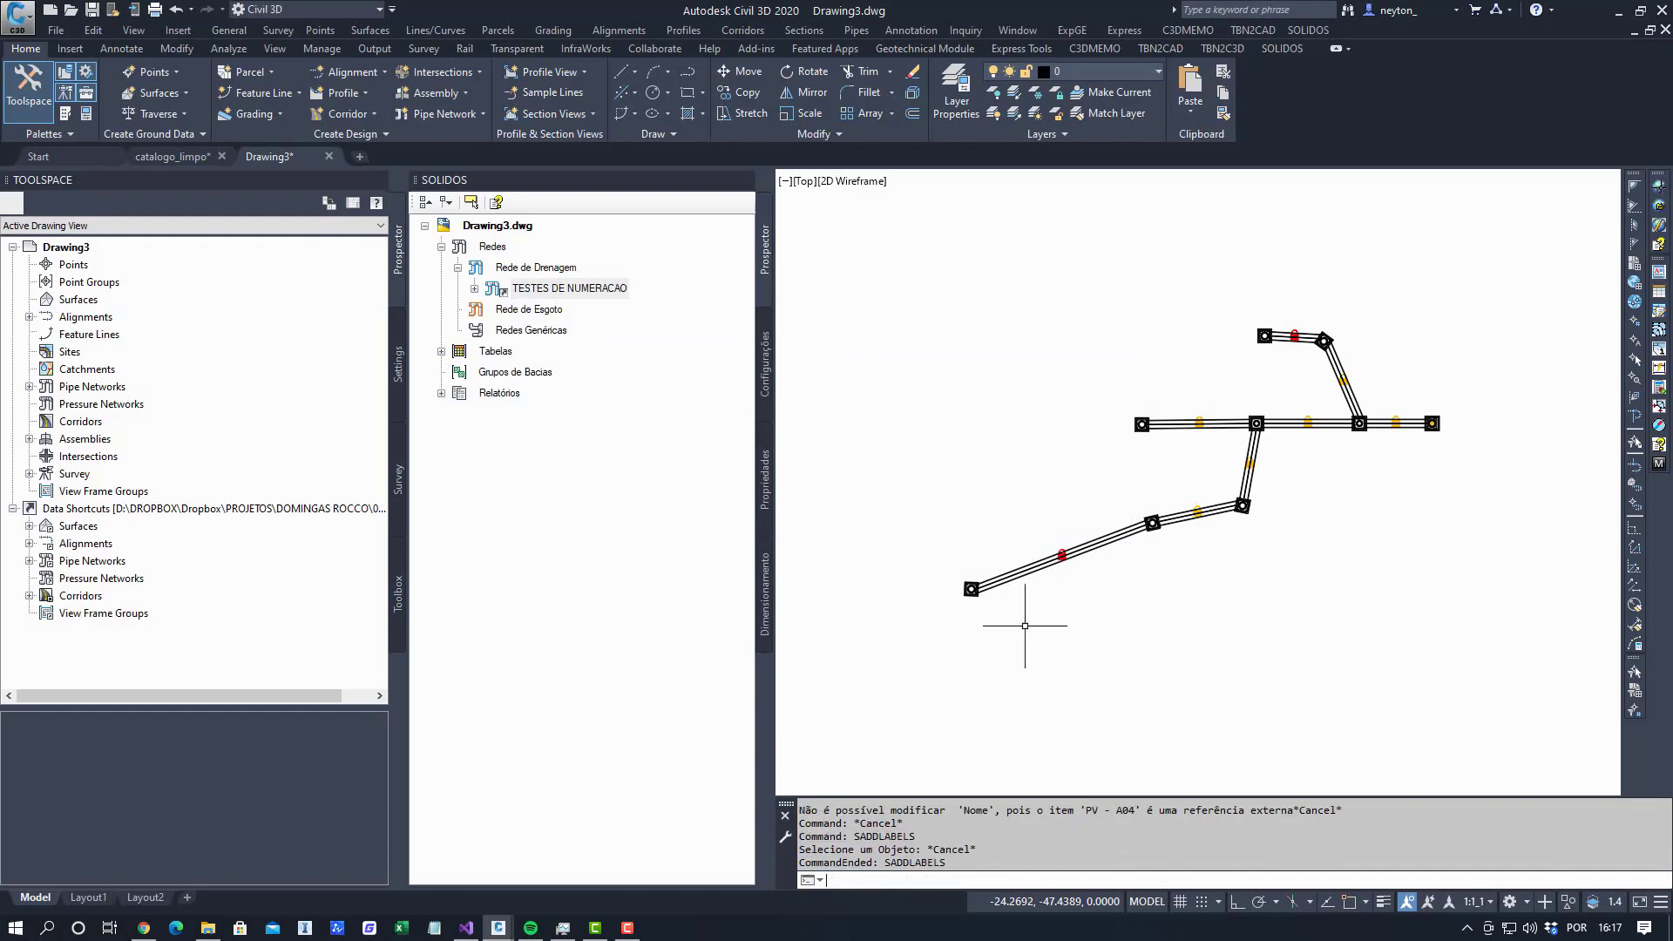
left_click(1464, 713)
left_click(903, 276)
right_click(923, 356)
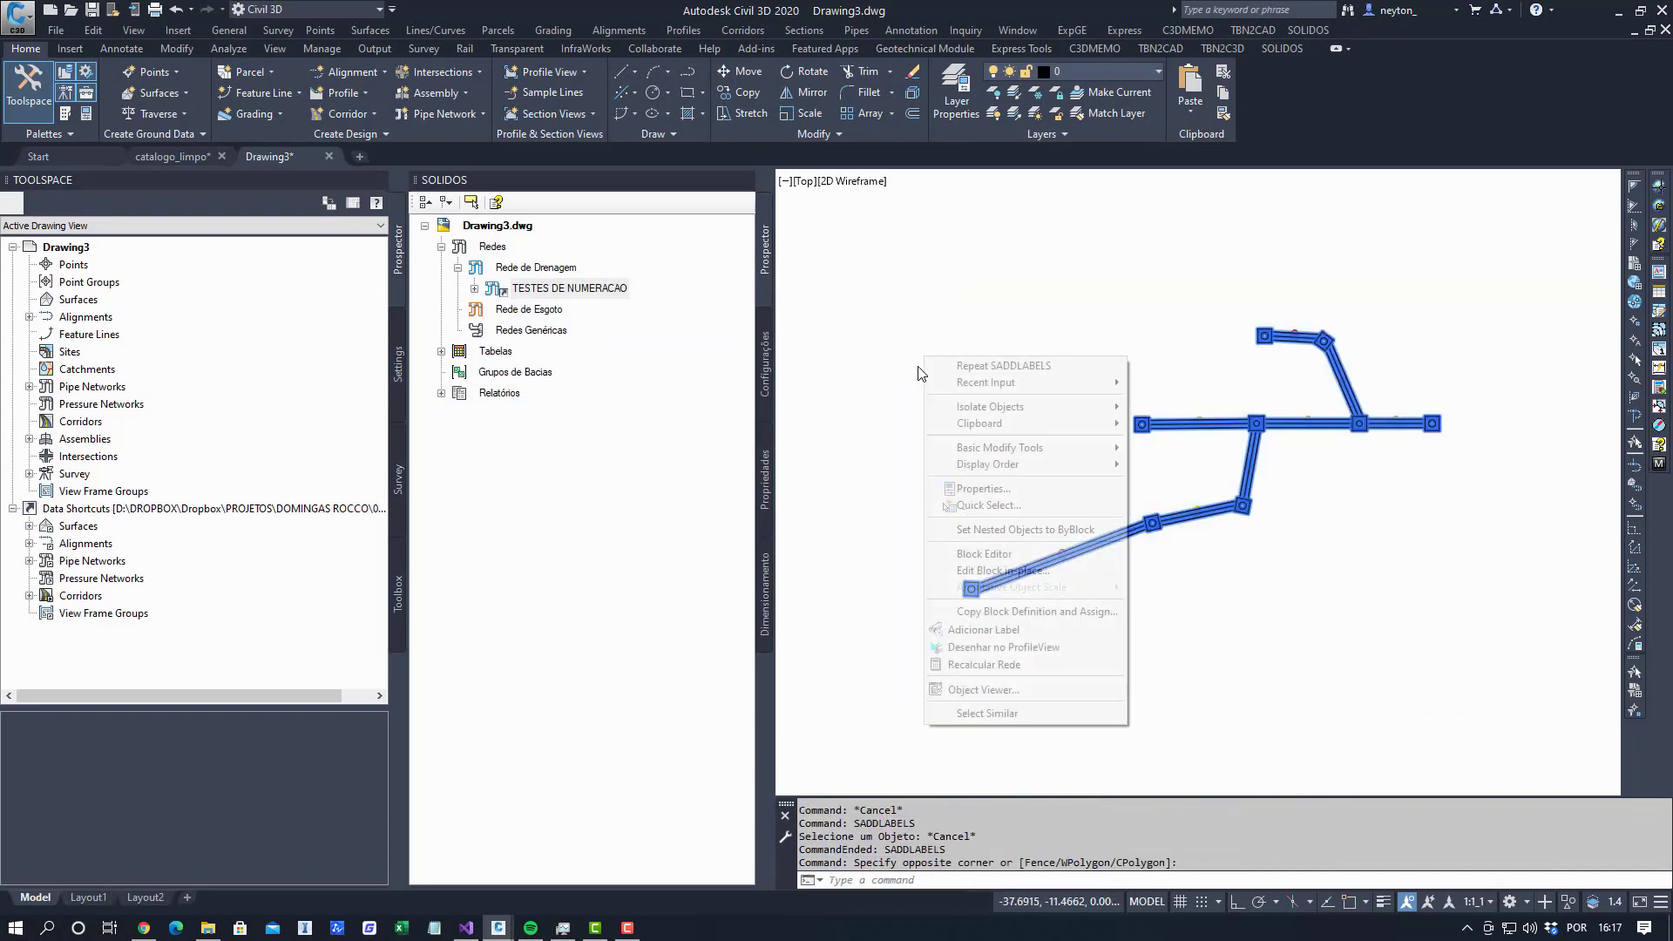
left_click(1019, 631)
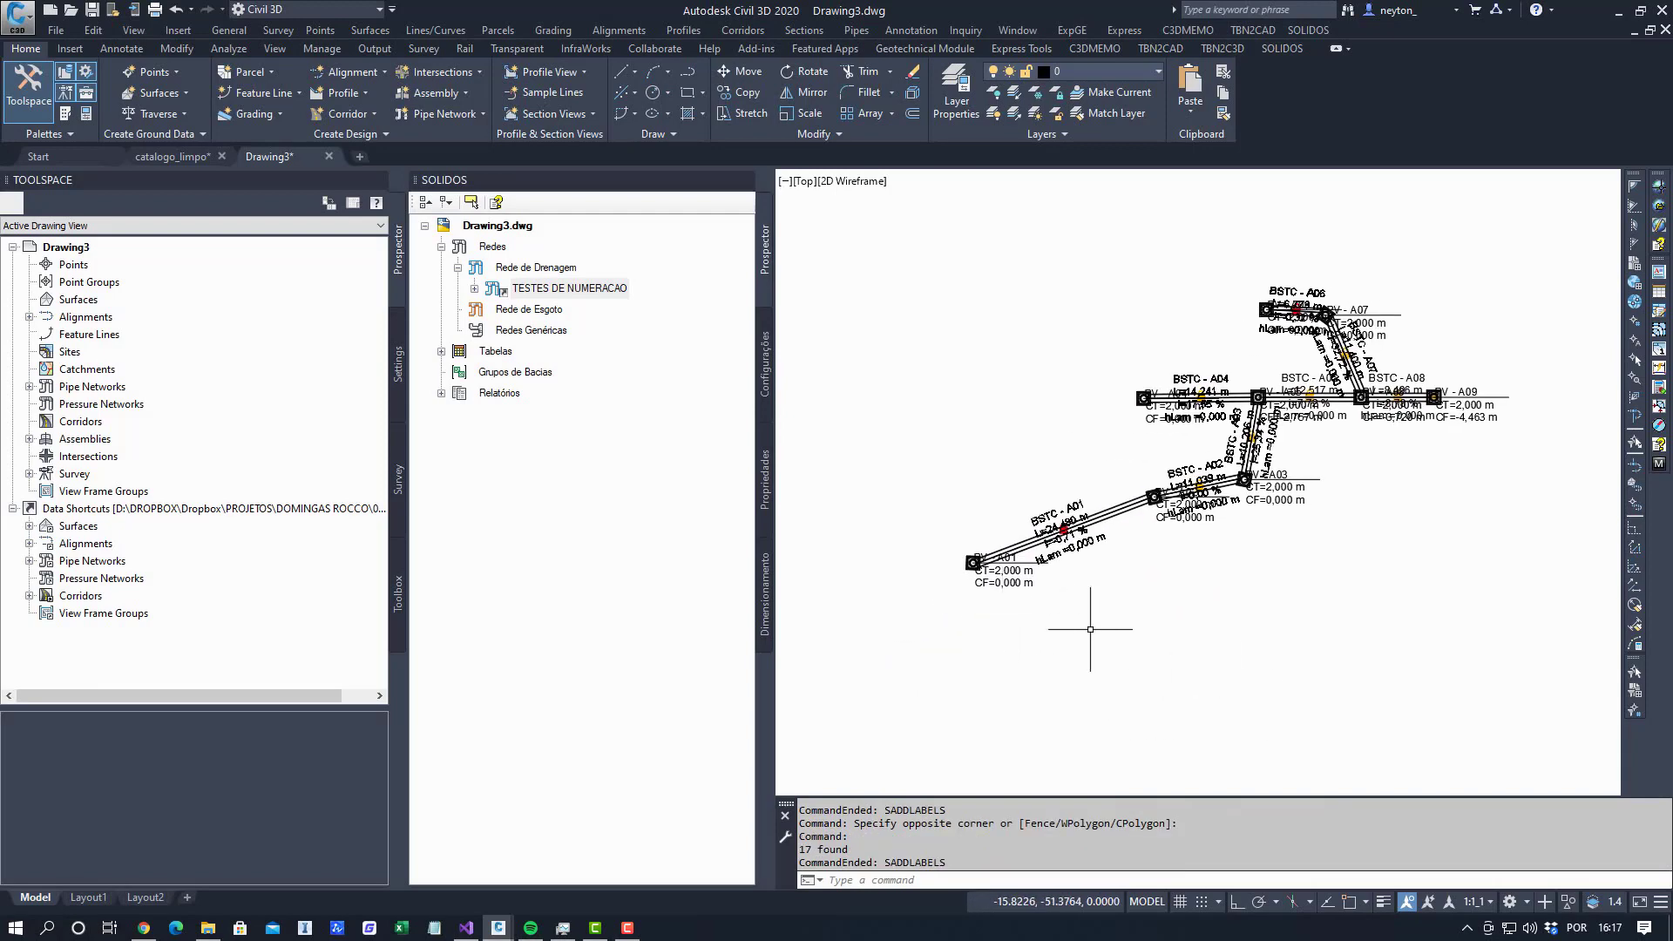
Select all labels similar to the one at the network's lower-left manhole, and clear the selection.
left_click(973, 563)
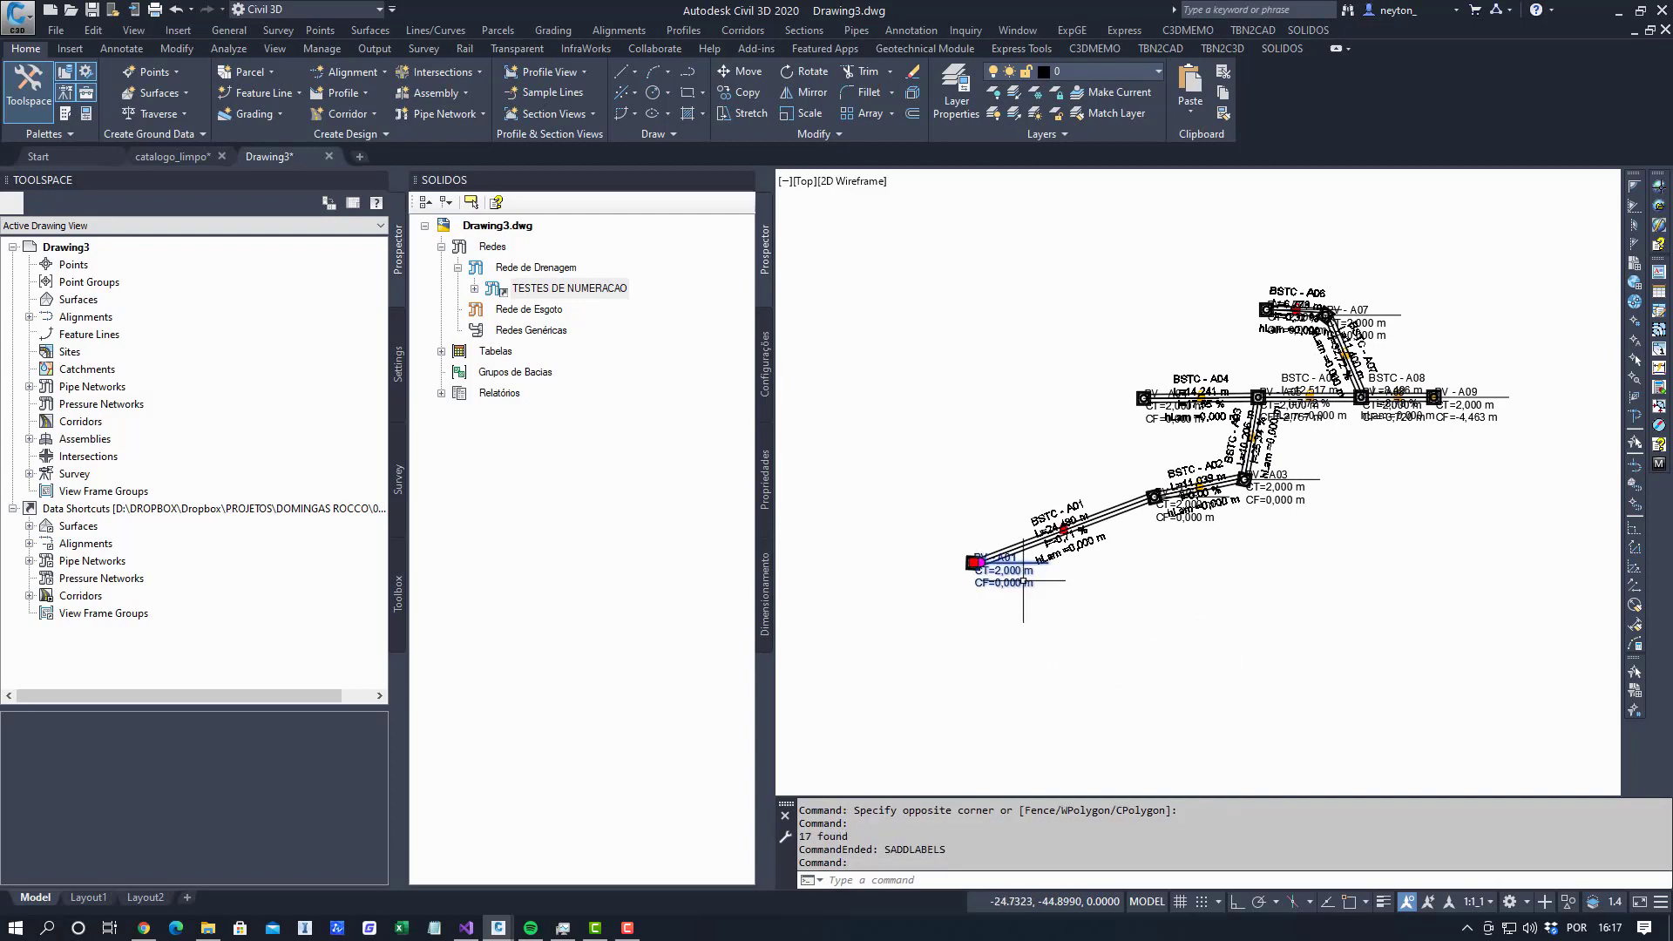
right_click(1025, 611)
left_click(1091, 602)
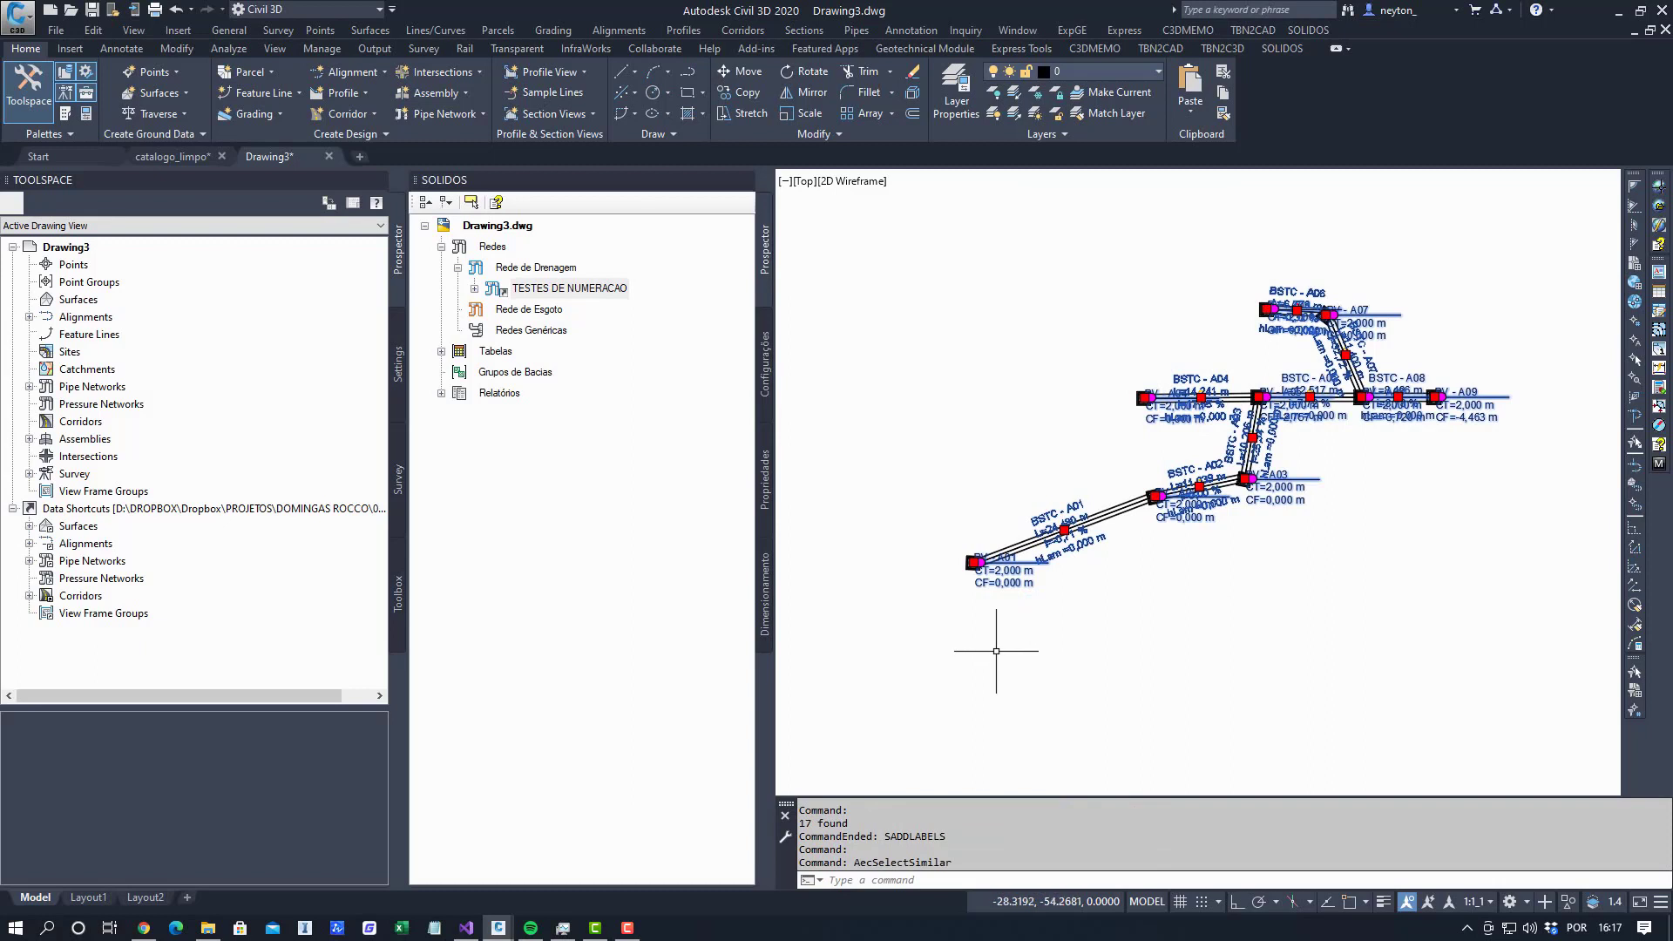
middle_click_drag(977, 635, 946, 688)
key("Escape")
key("Escape")
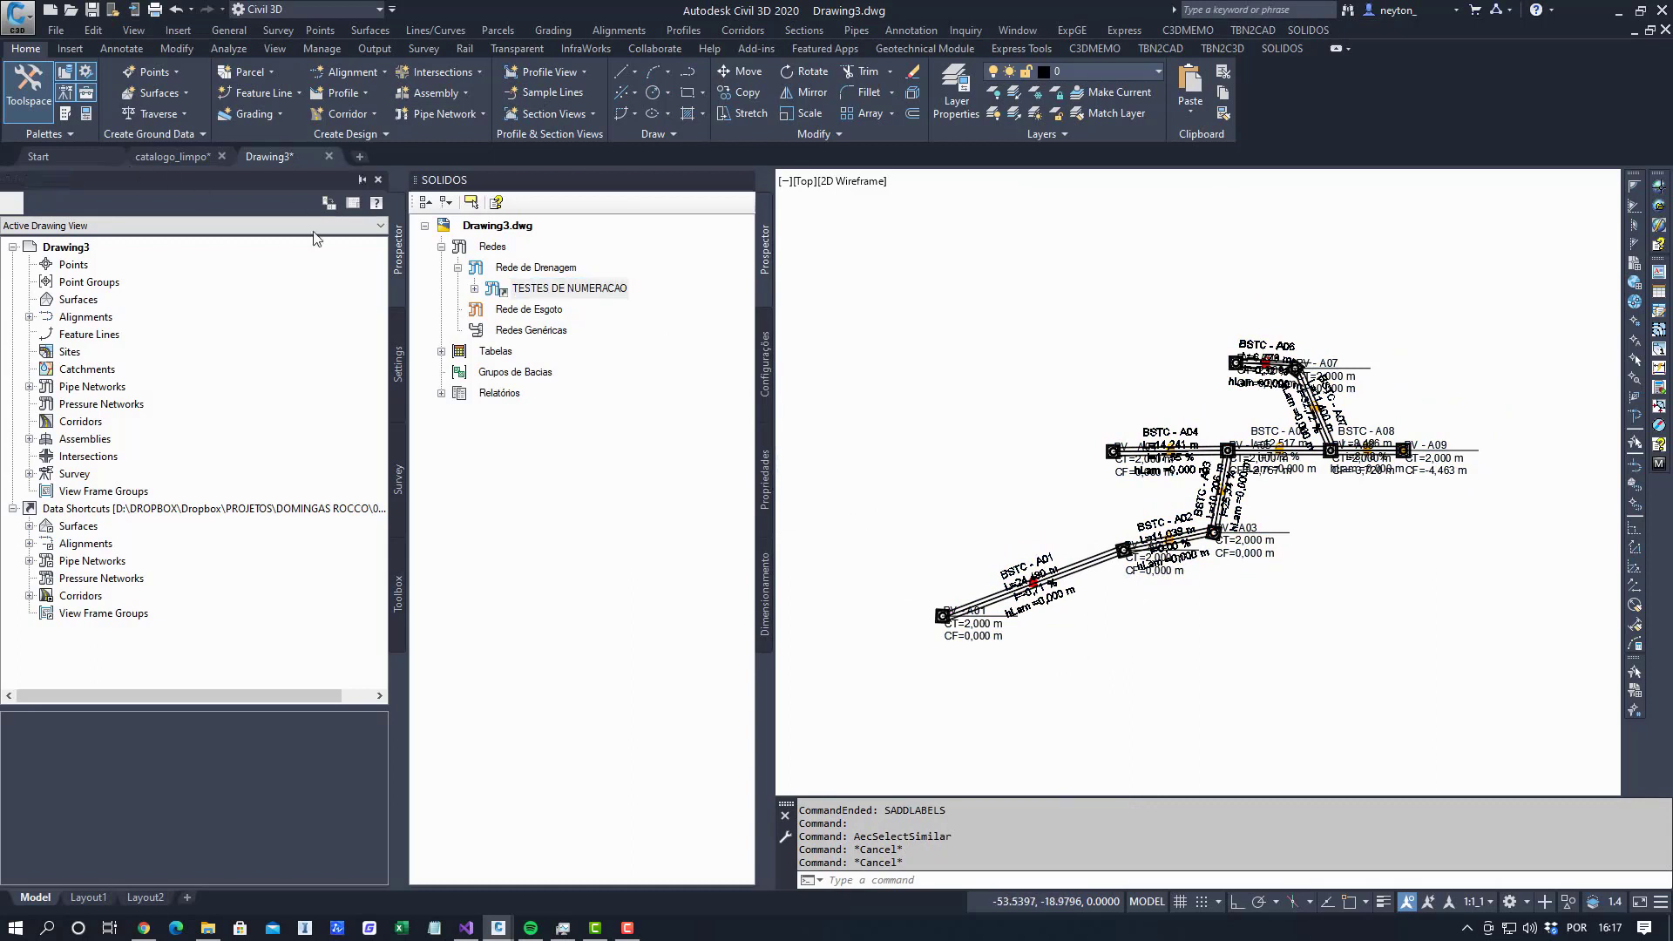
Start a filtered item selection from the SOLIDOS properties, applied to Tudo with the object type Label de Dispositivo.
left_click(765, 493)
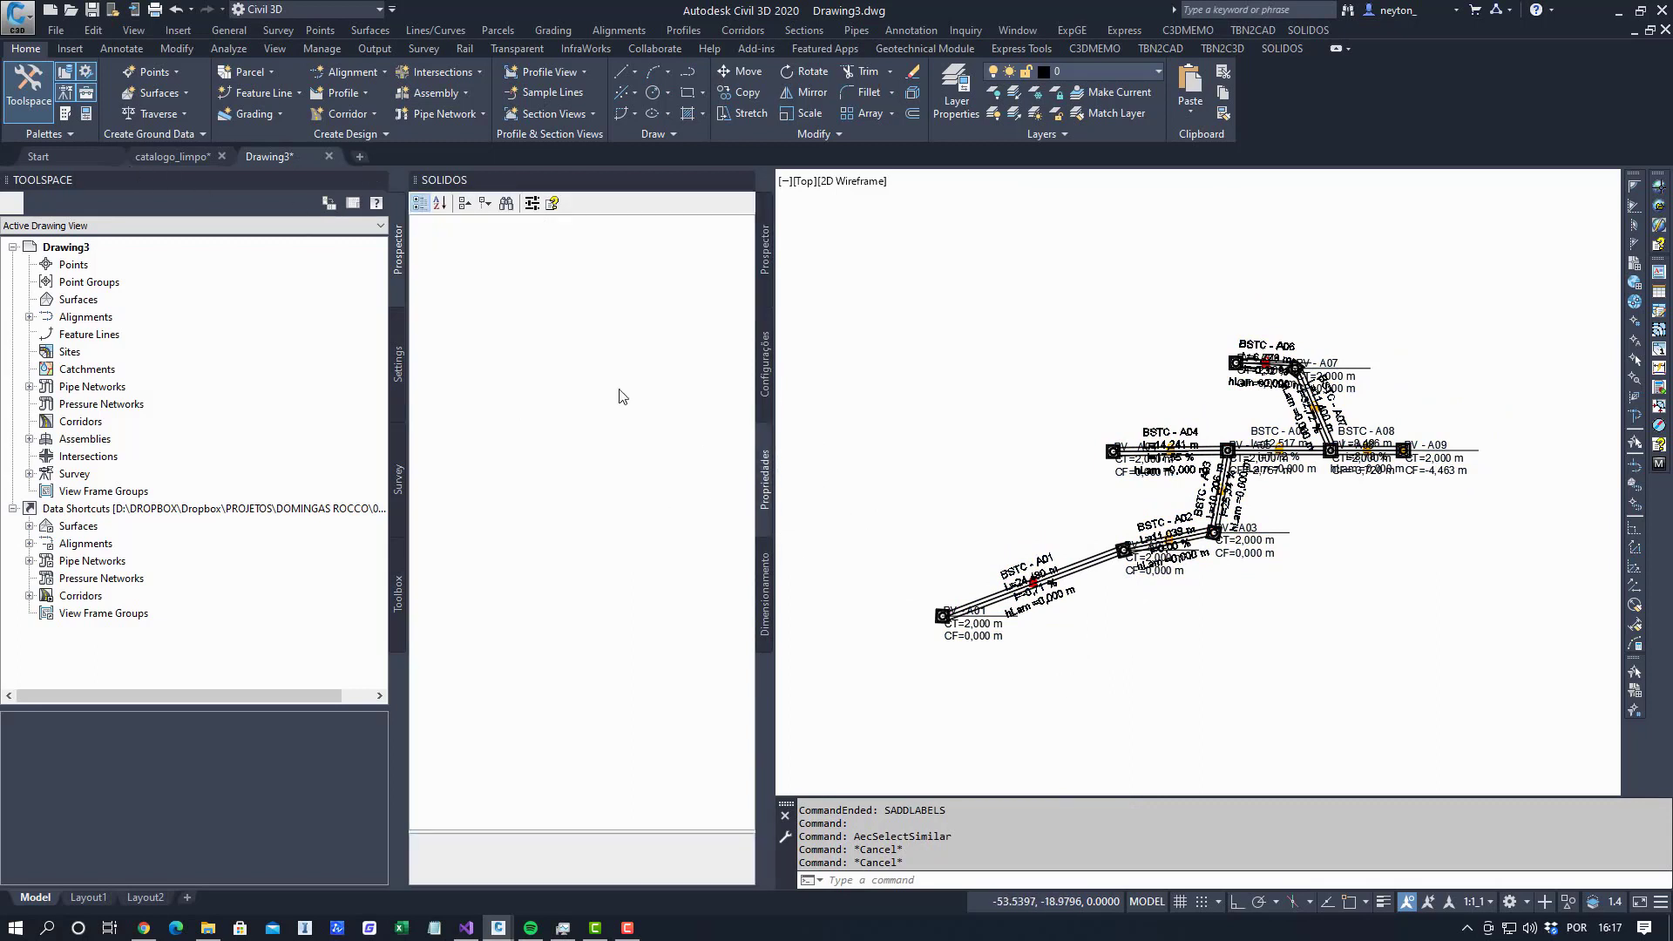
left_click(507, 203)
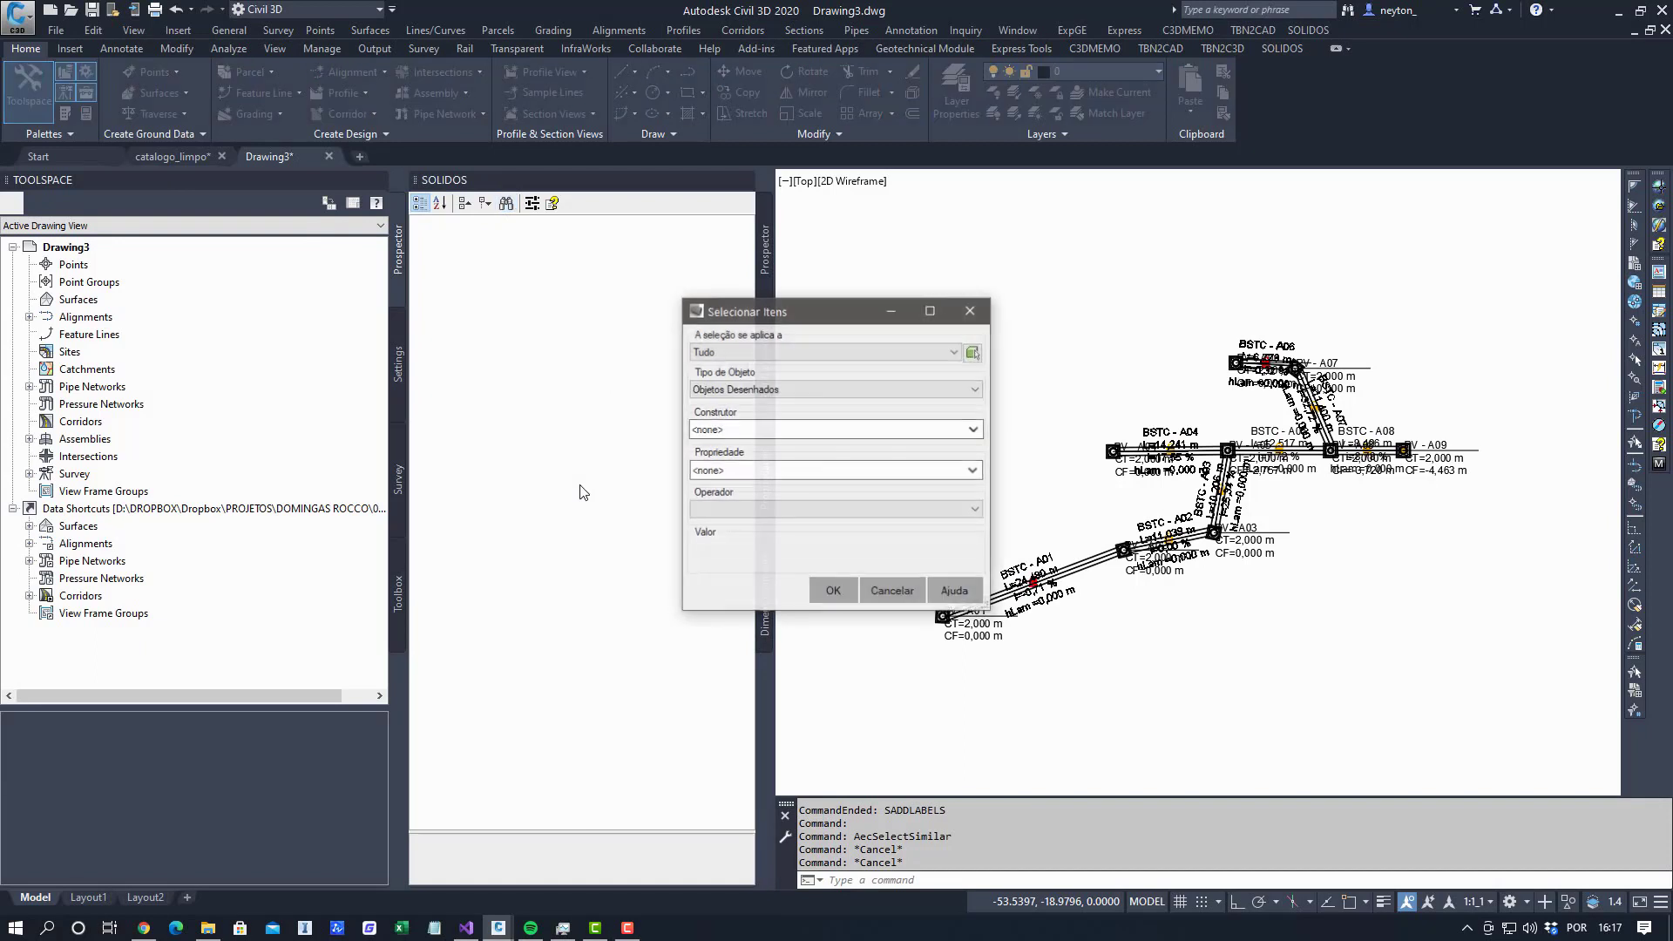
left_click(749, 352)
left_click(749, 360)
left_click(755, 389)
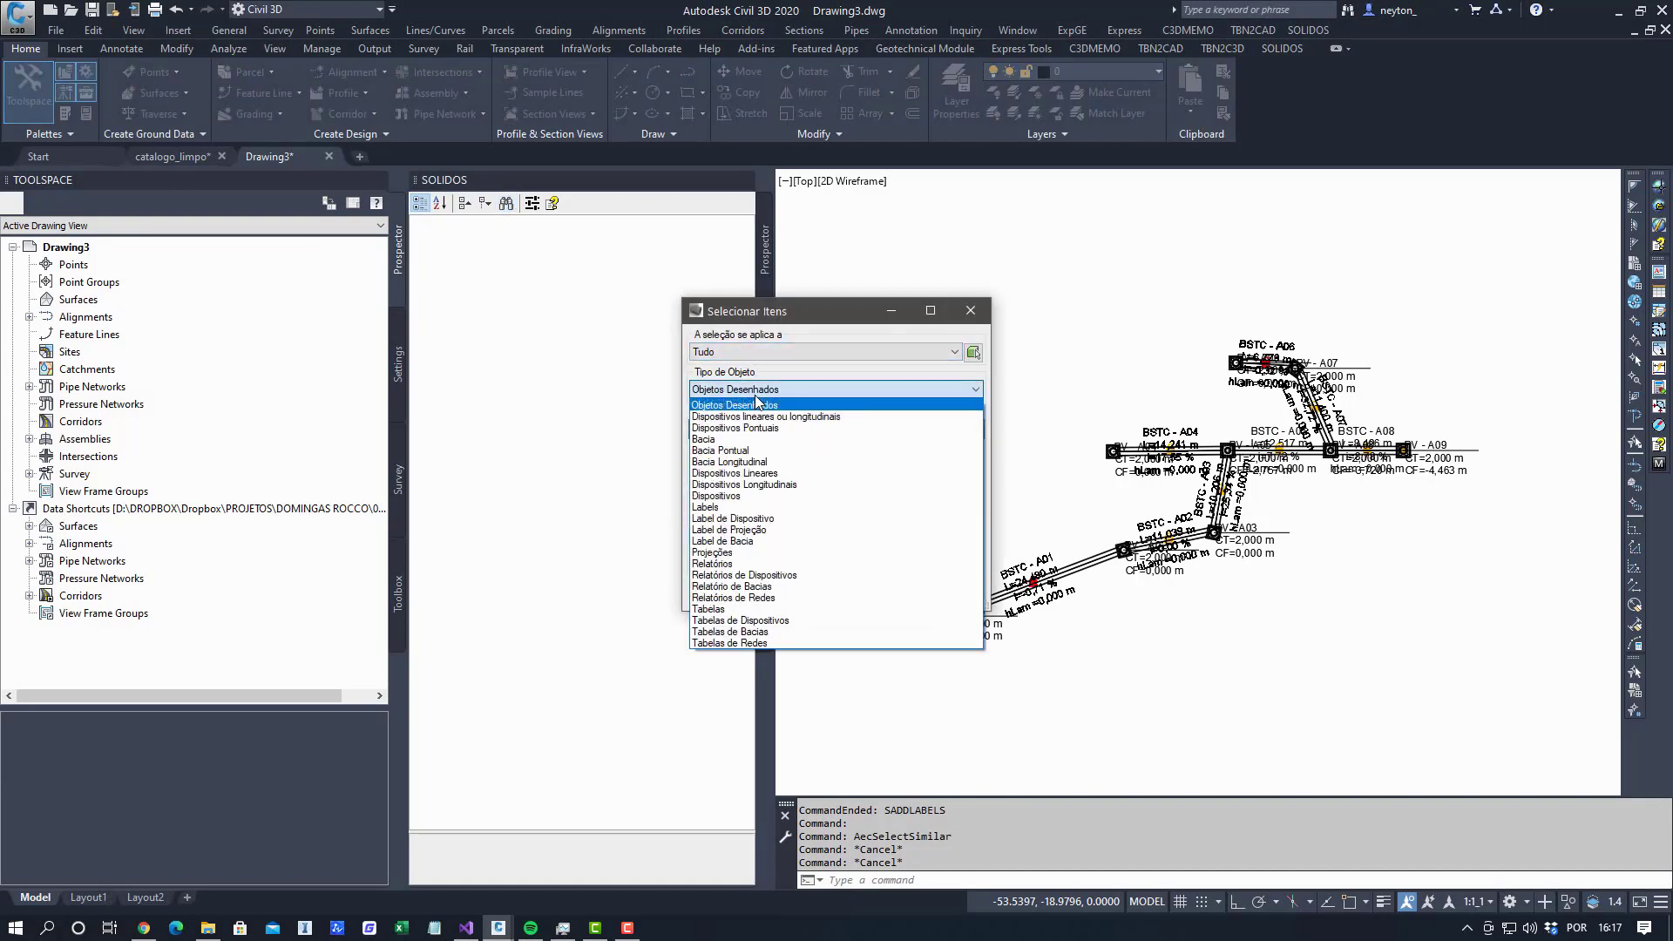
left_click(778, 520)
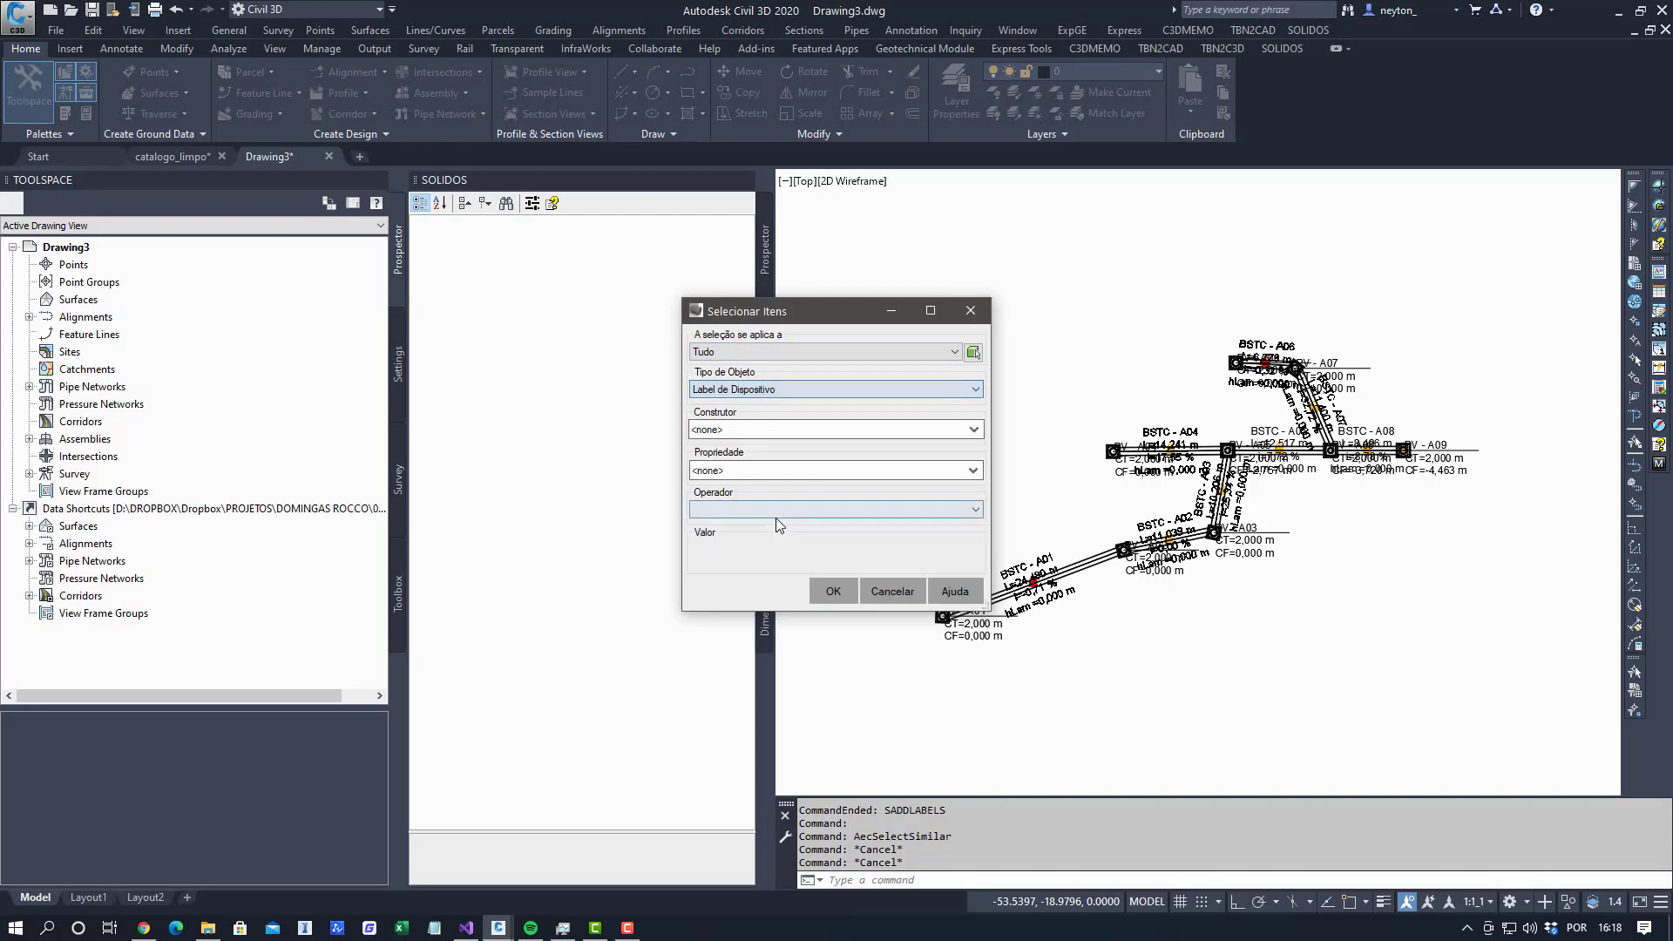
left_click(779, 392)
left_click(779, 392)
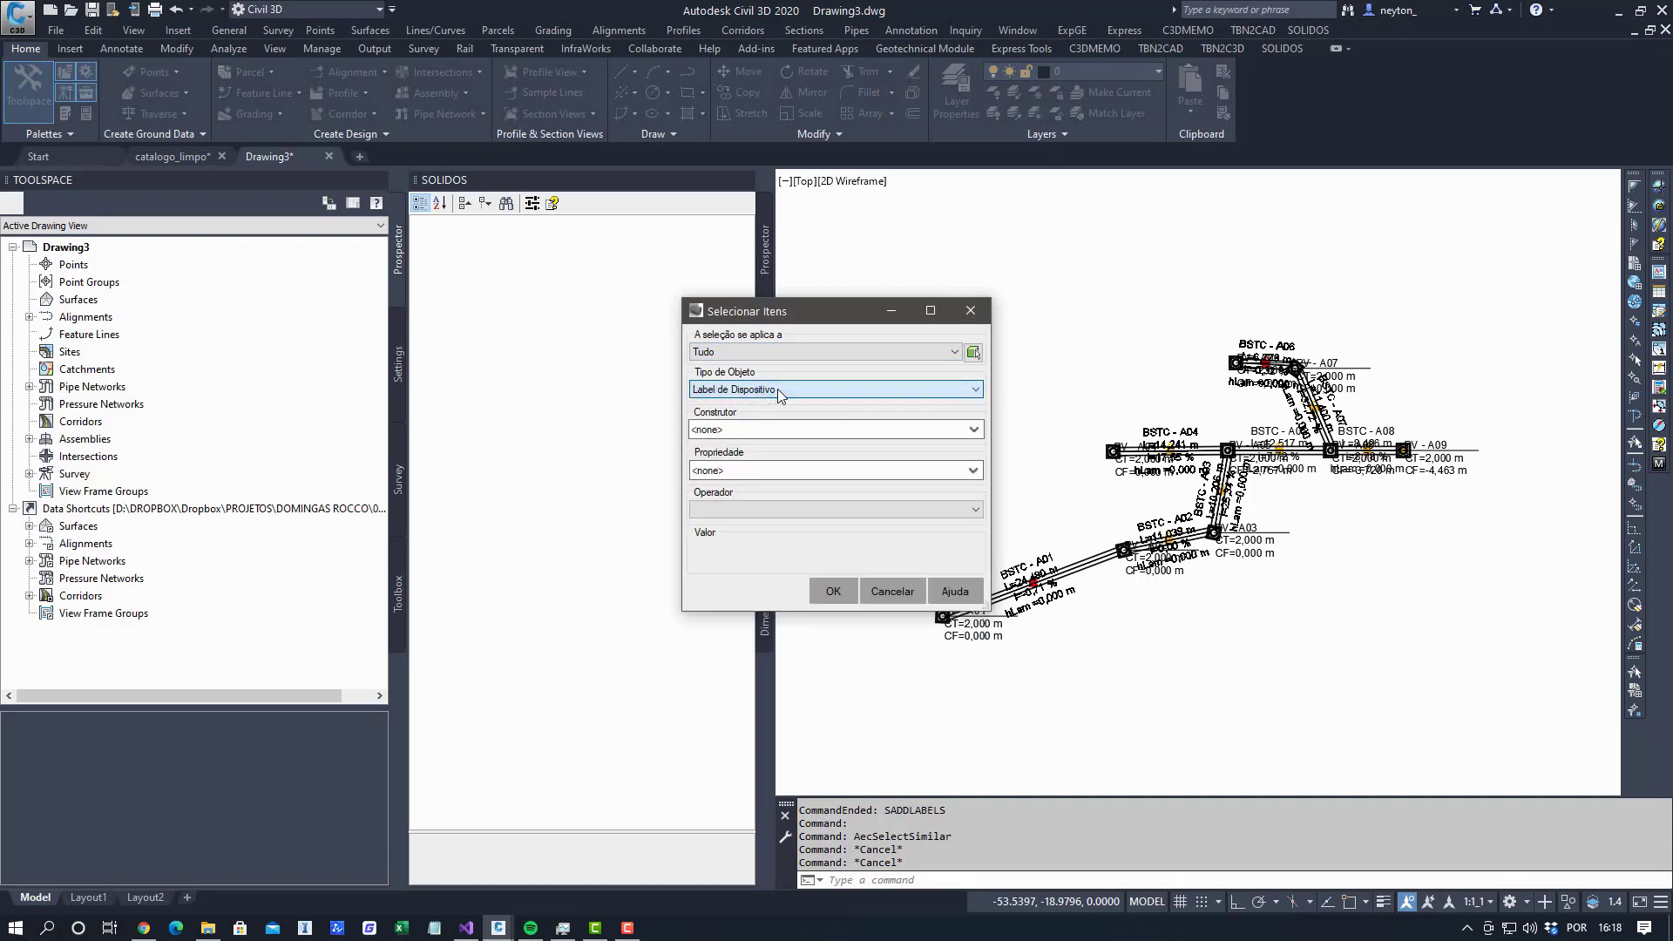
Restrict the item selection to the second Poço de Visita Retangular constructor under Poço de Visita, Retangular.
left_click(765, 432)
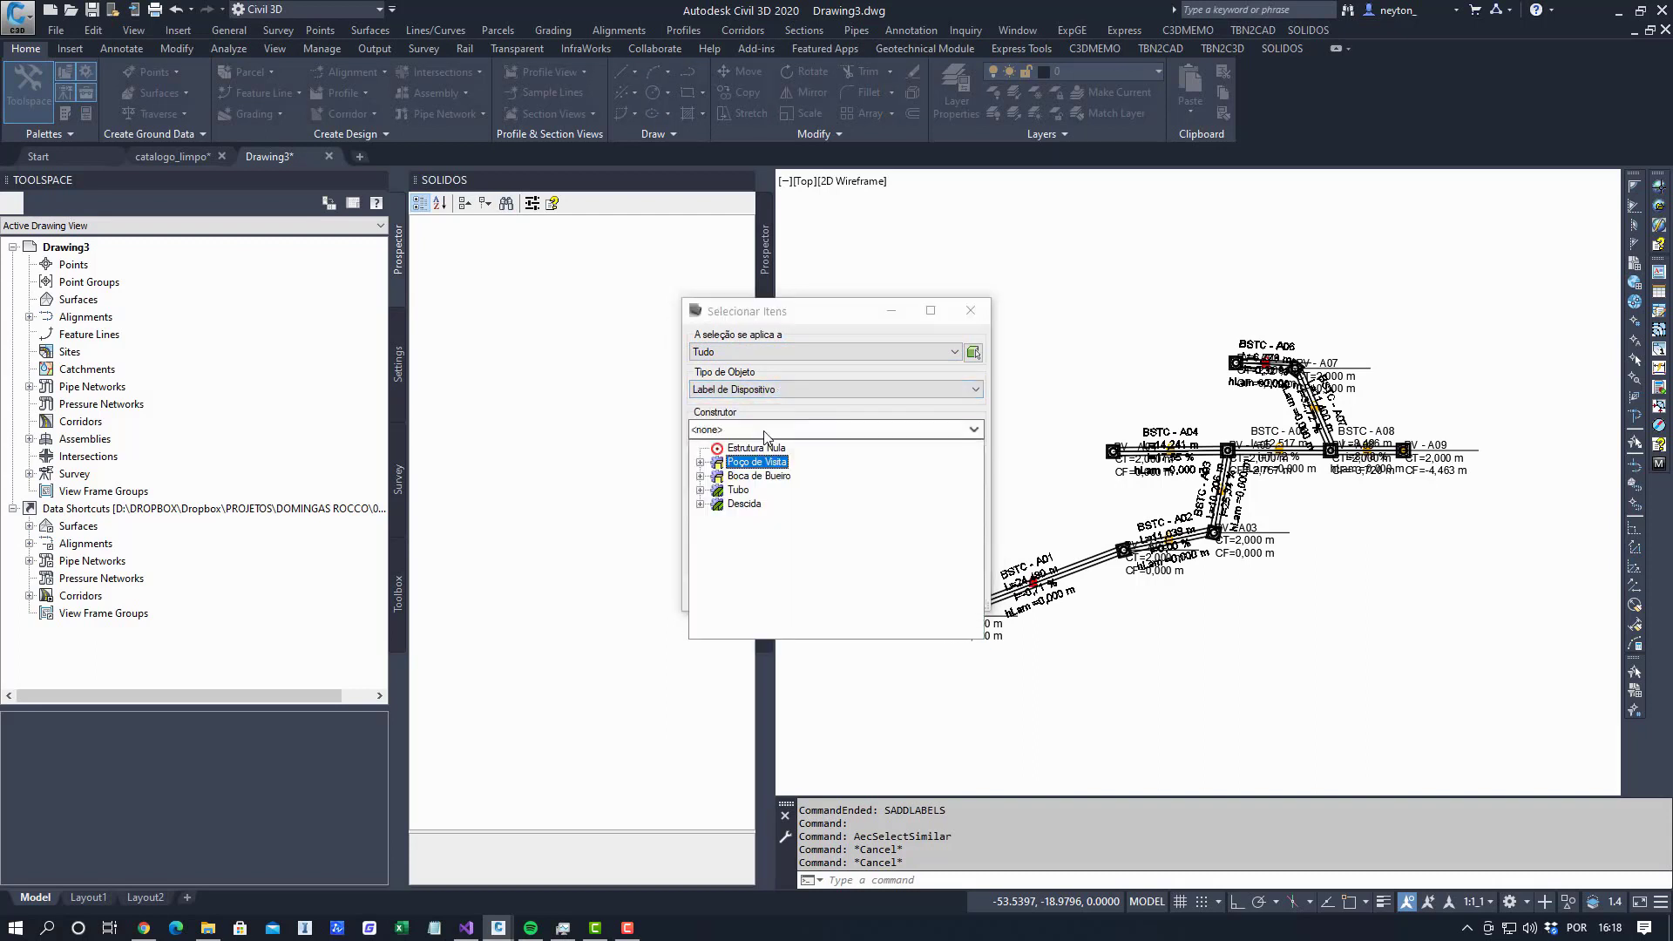
left_click(699, 462)
left_click(716, 476)
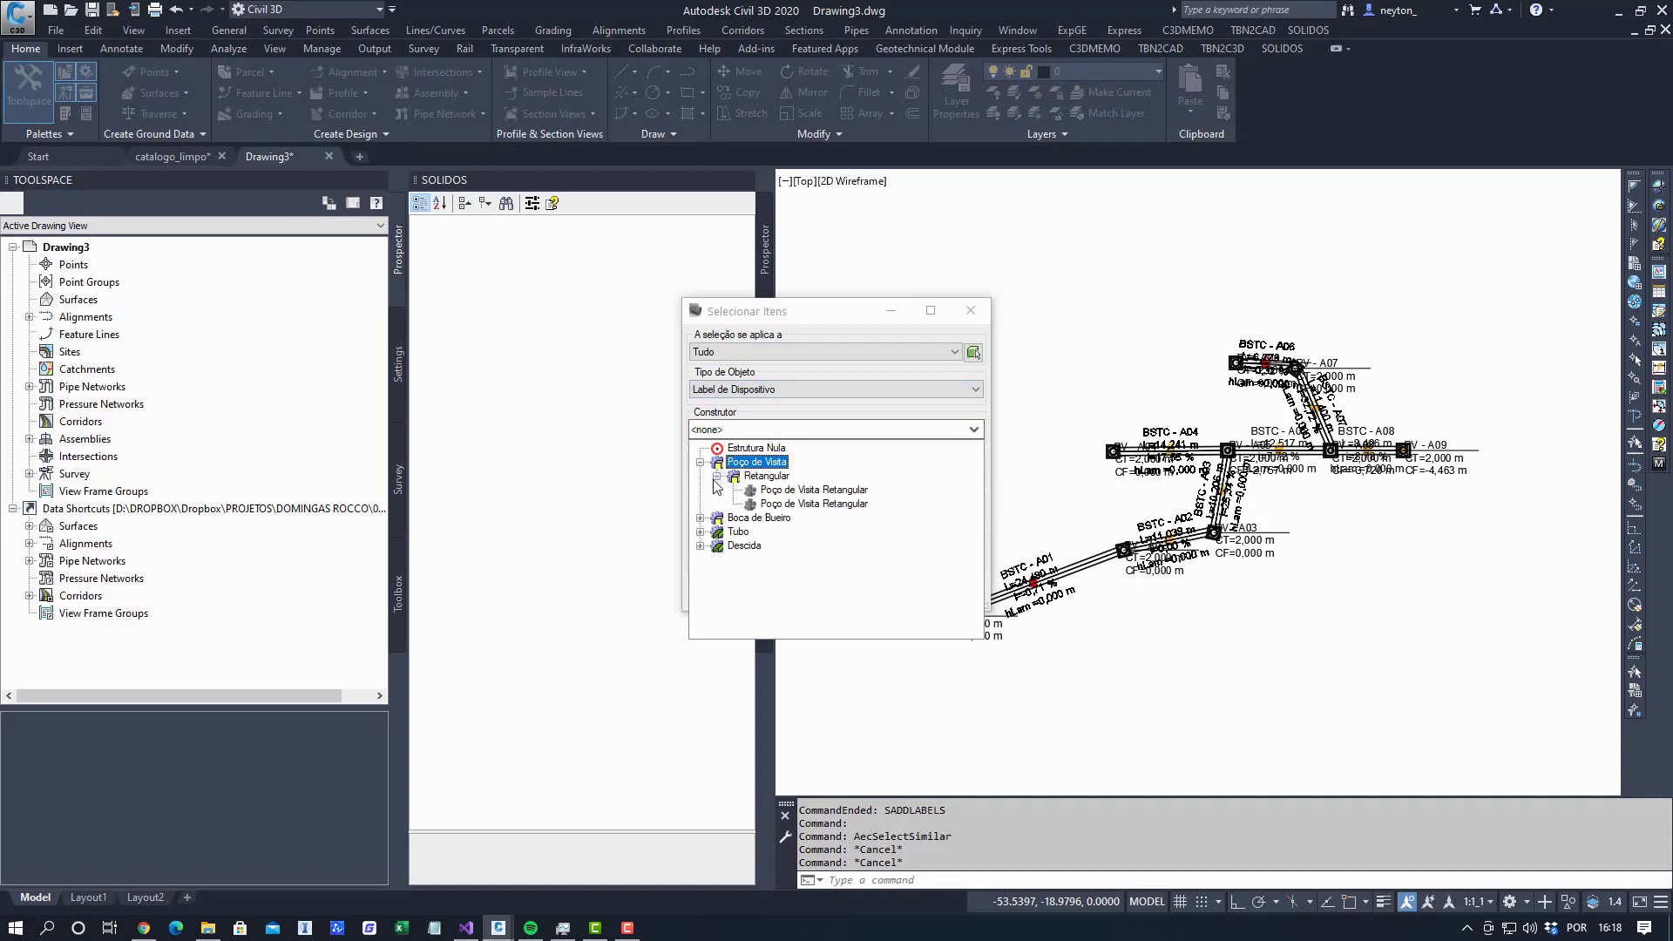
left_click(813, 504)
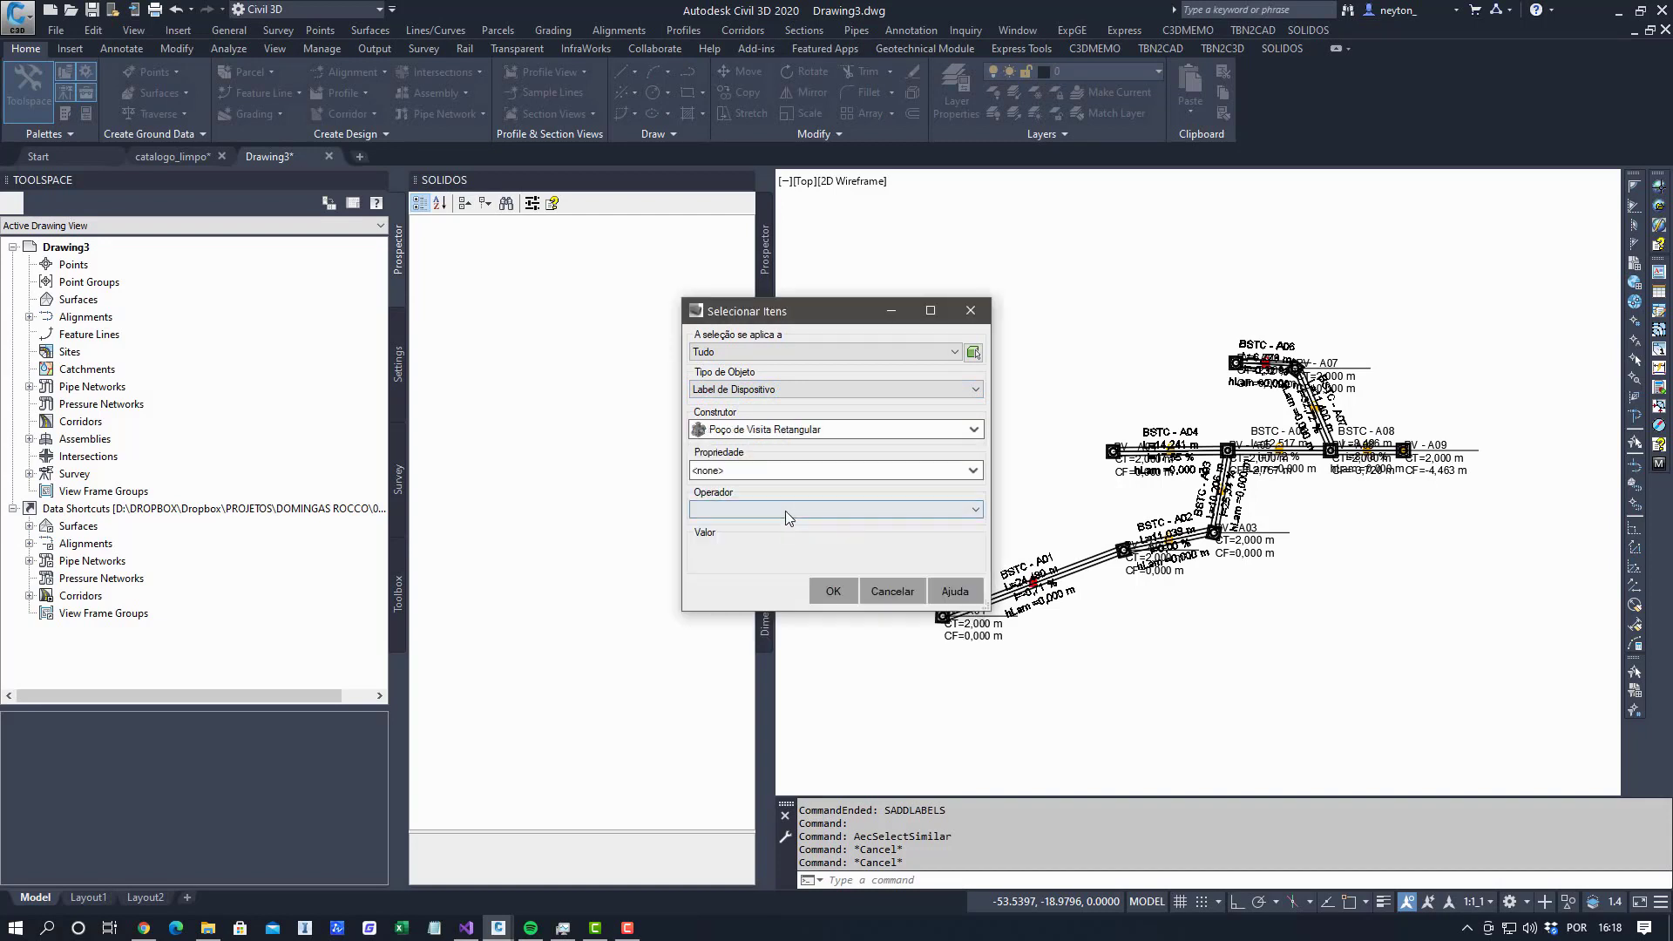
Apply the current item filter and start a new filtered selection on Tudo with the object type Label de Dispositivo.
left_click(832, 592)
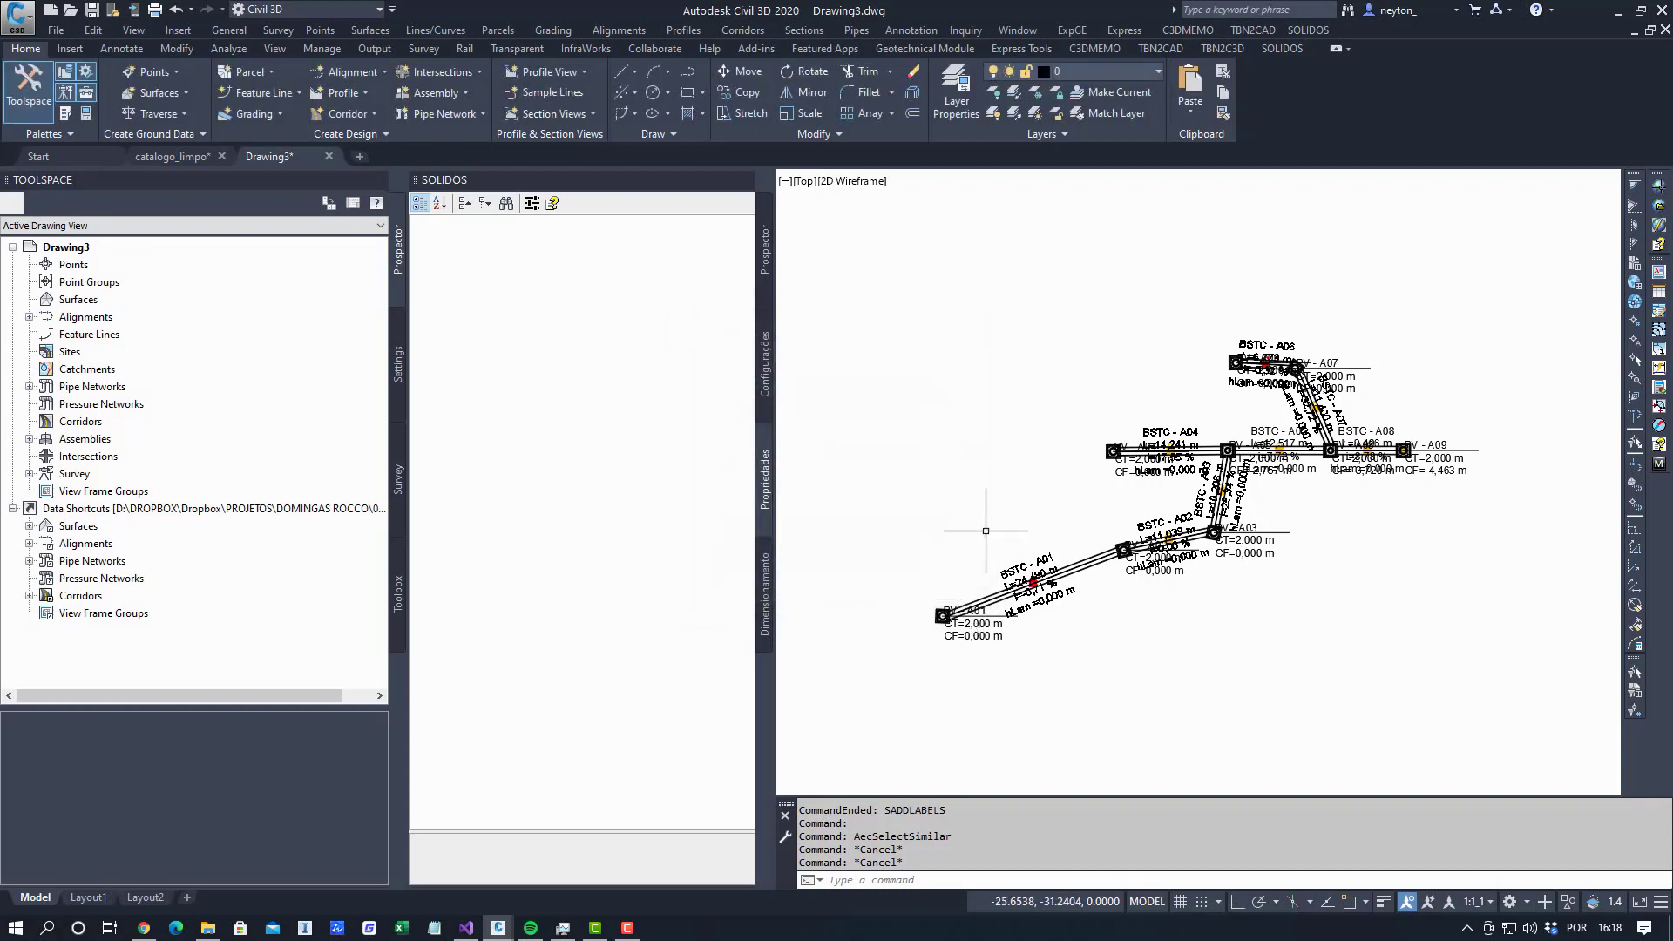
left_click(505, 203)
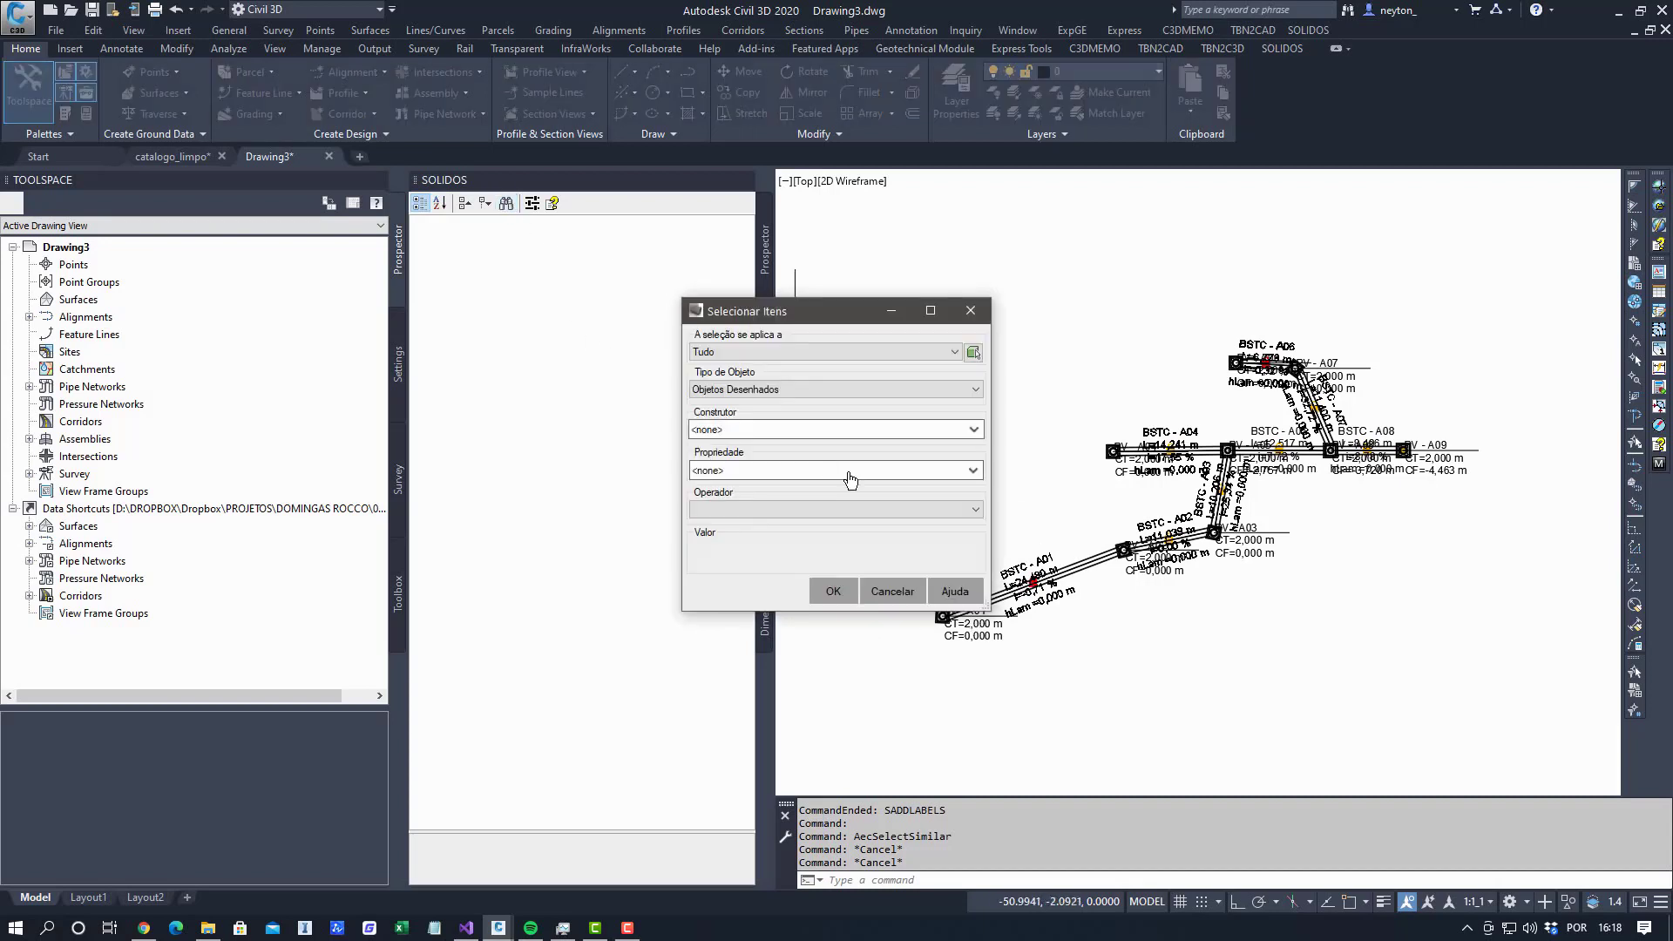
left_click(766, 390)
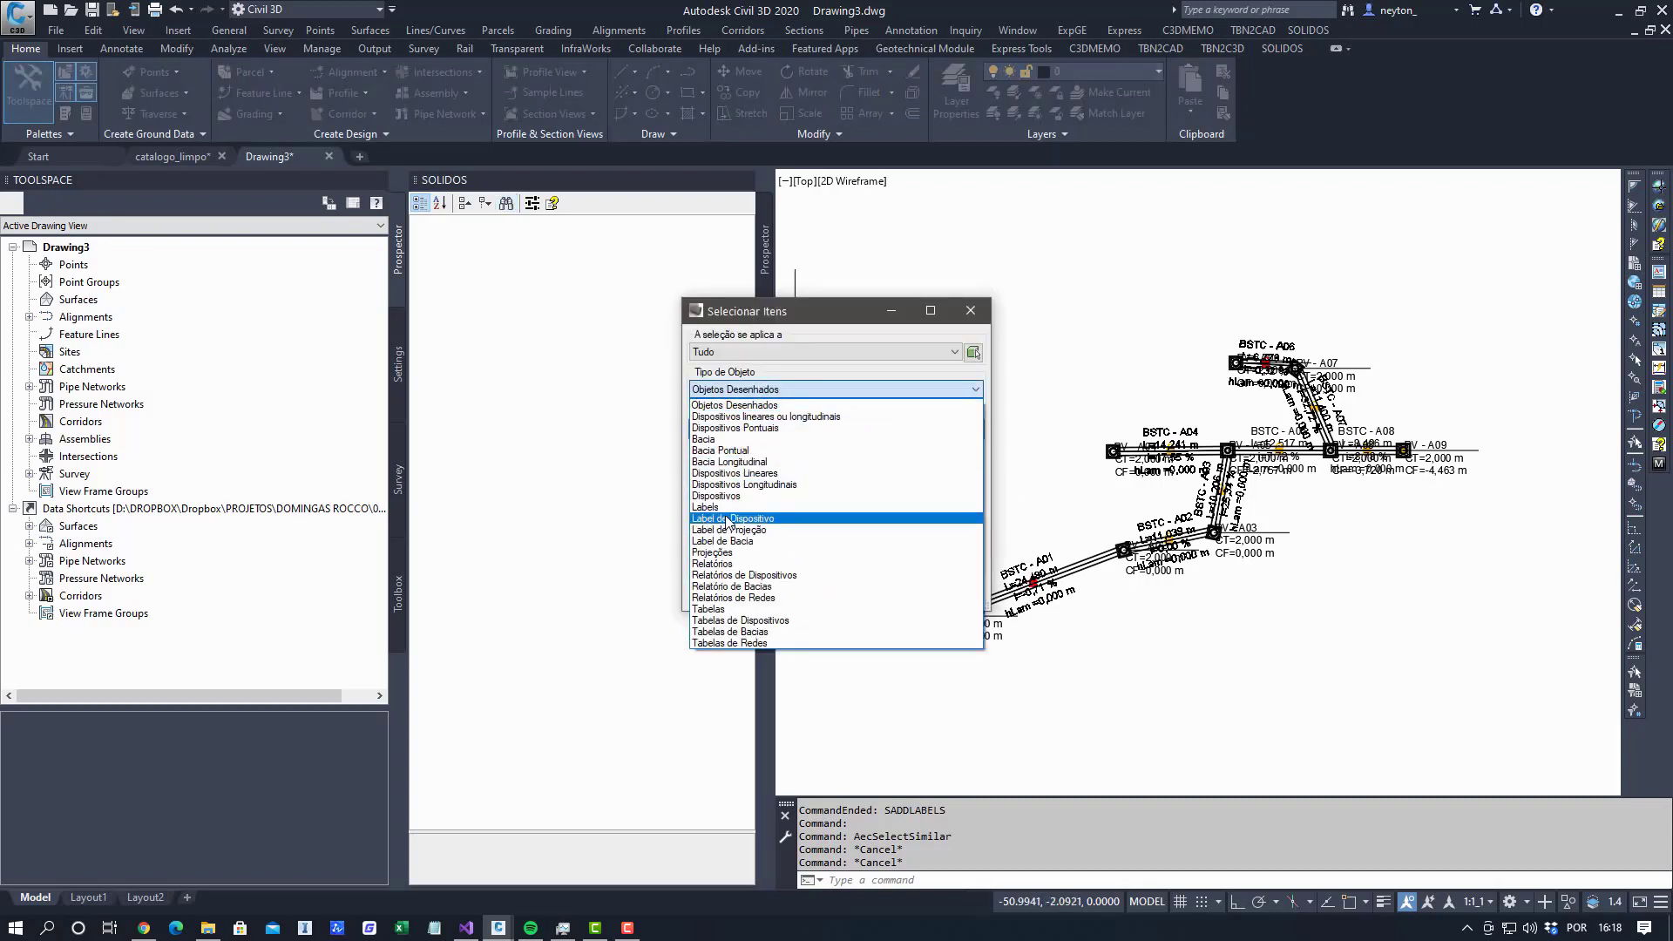
left_click(709, 520)
Restrict the item selection to the first Poço de Visita Retangular constructor under Poço de Visita, Retangular, and apply it.
left_click(756, 430)
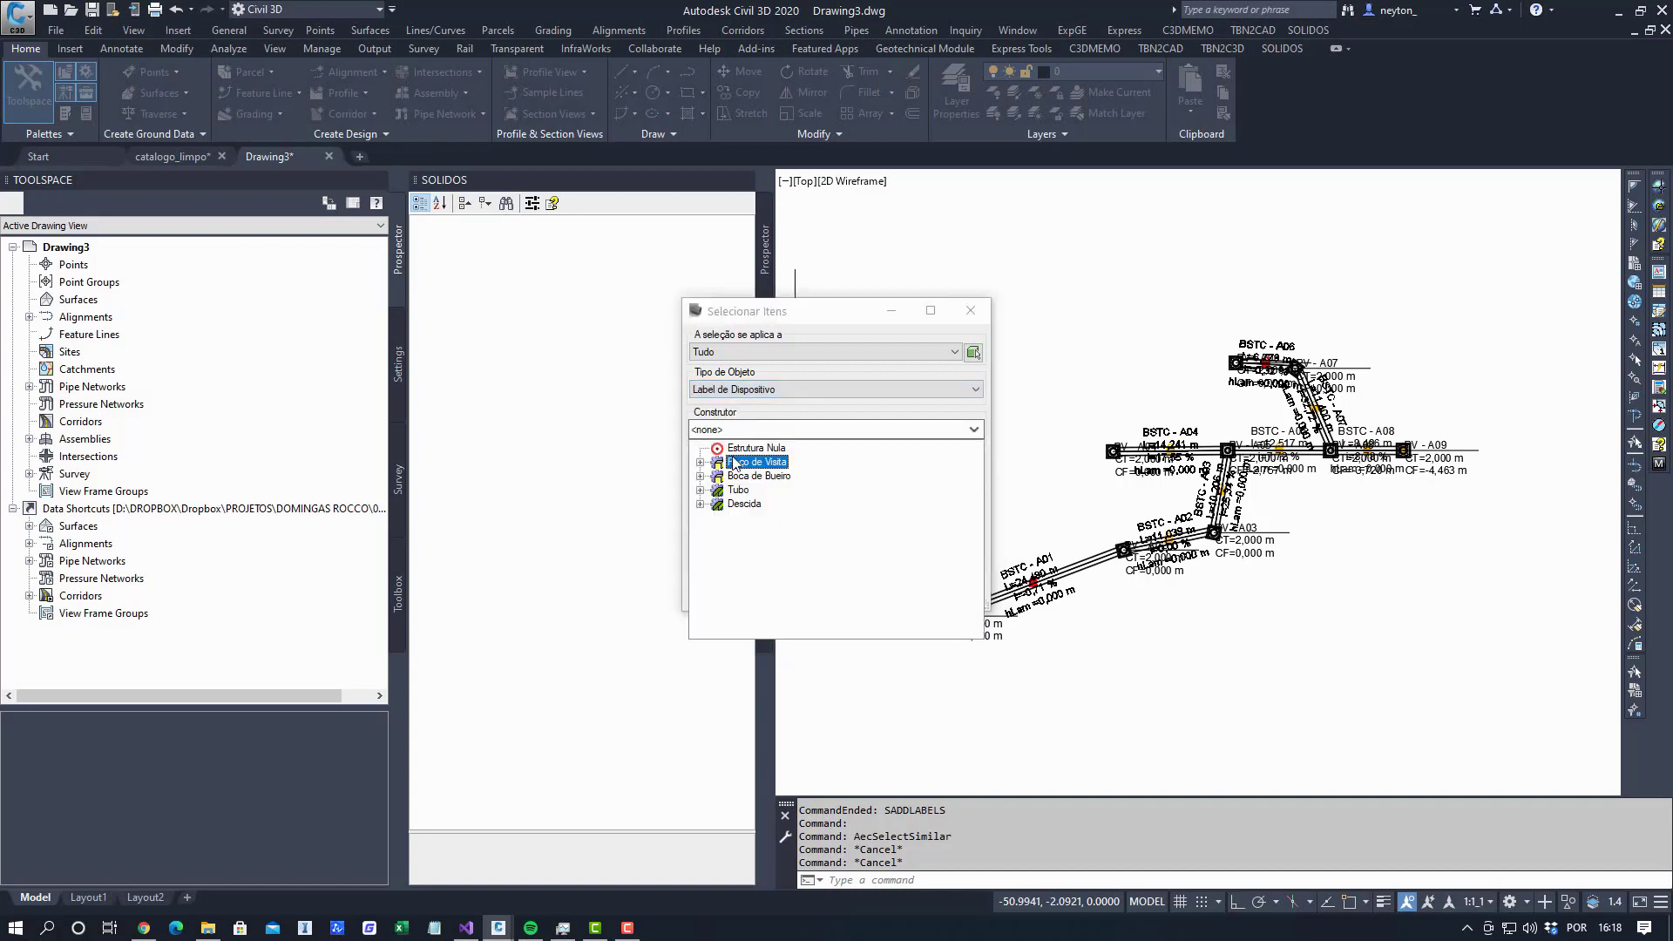
left_click(700, 462)
left_click(716, 476)
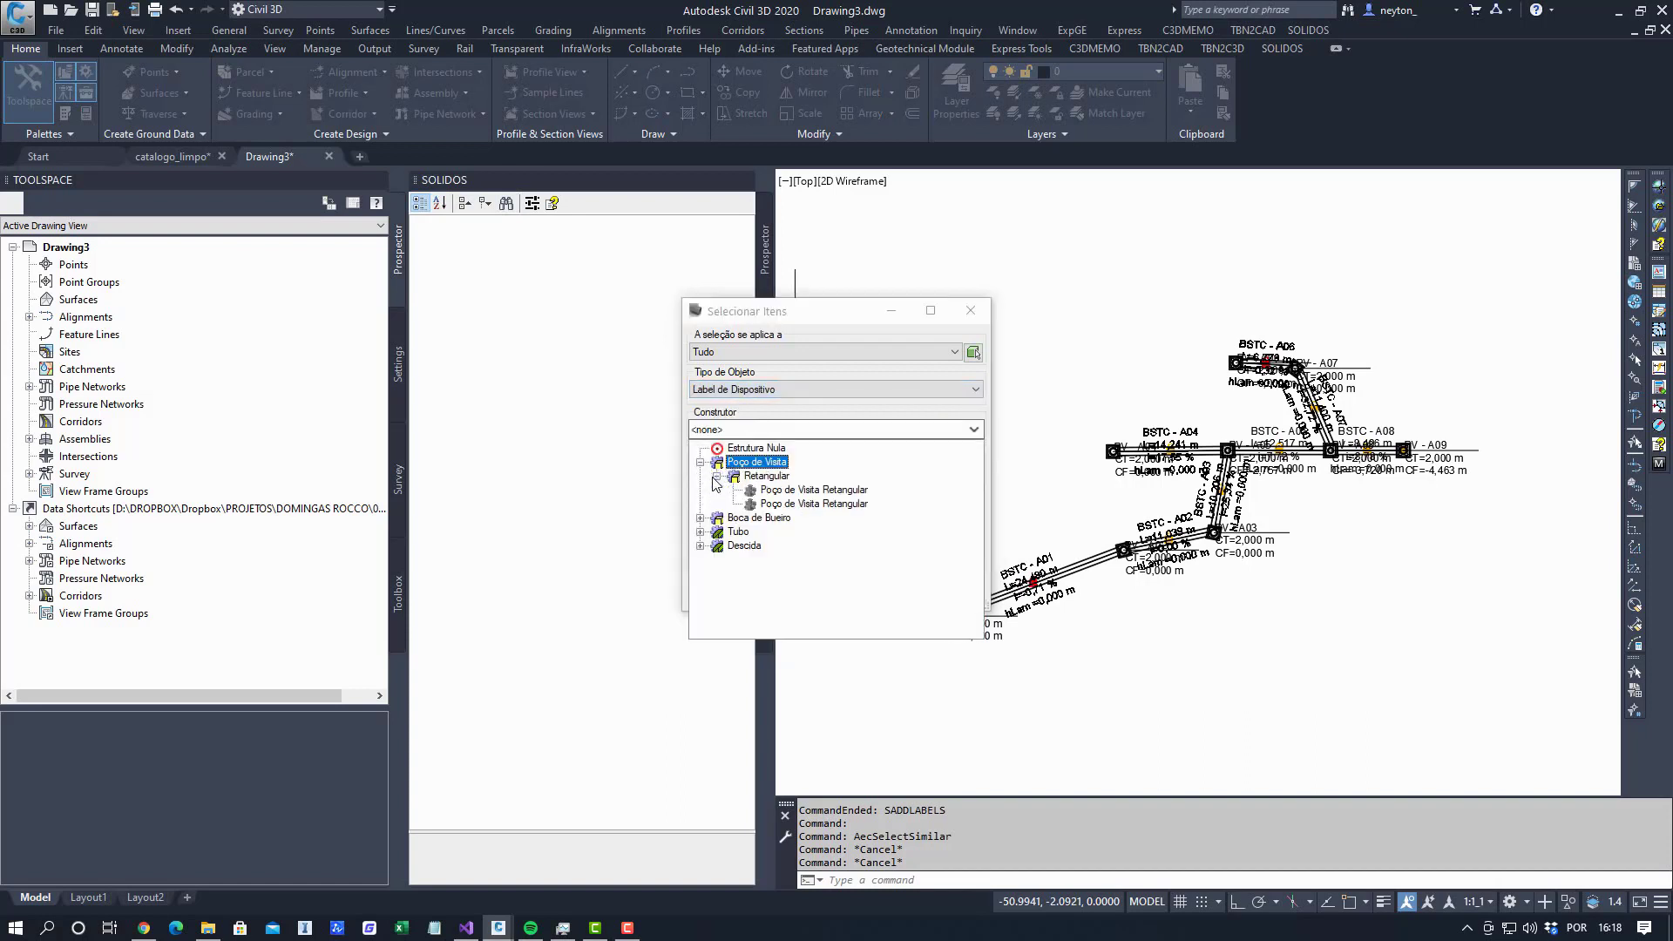
left_click(769, 490)
left_click(809, 491)
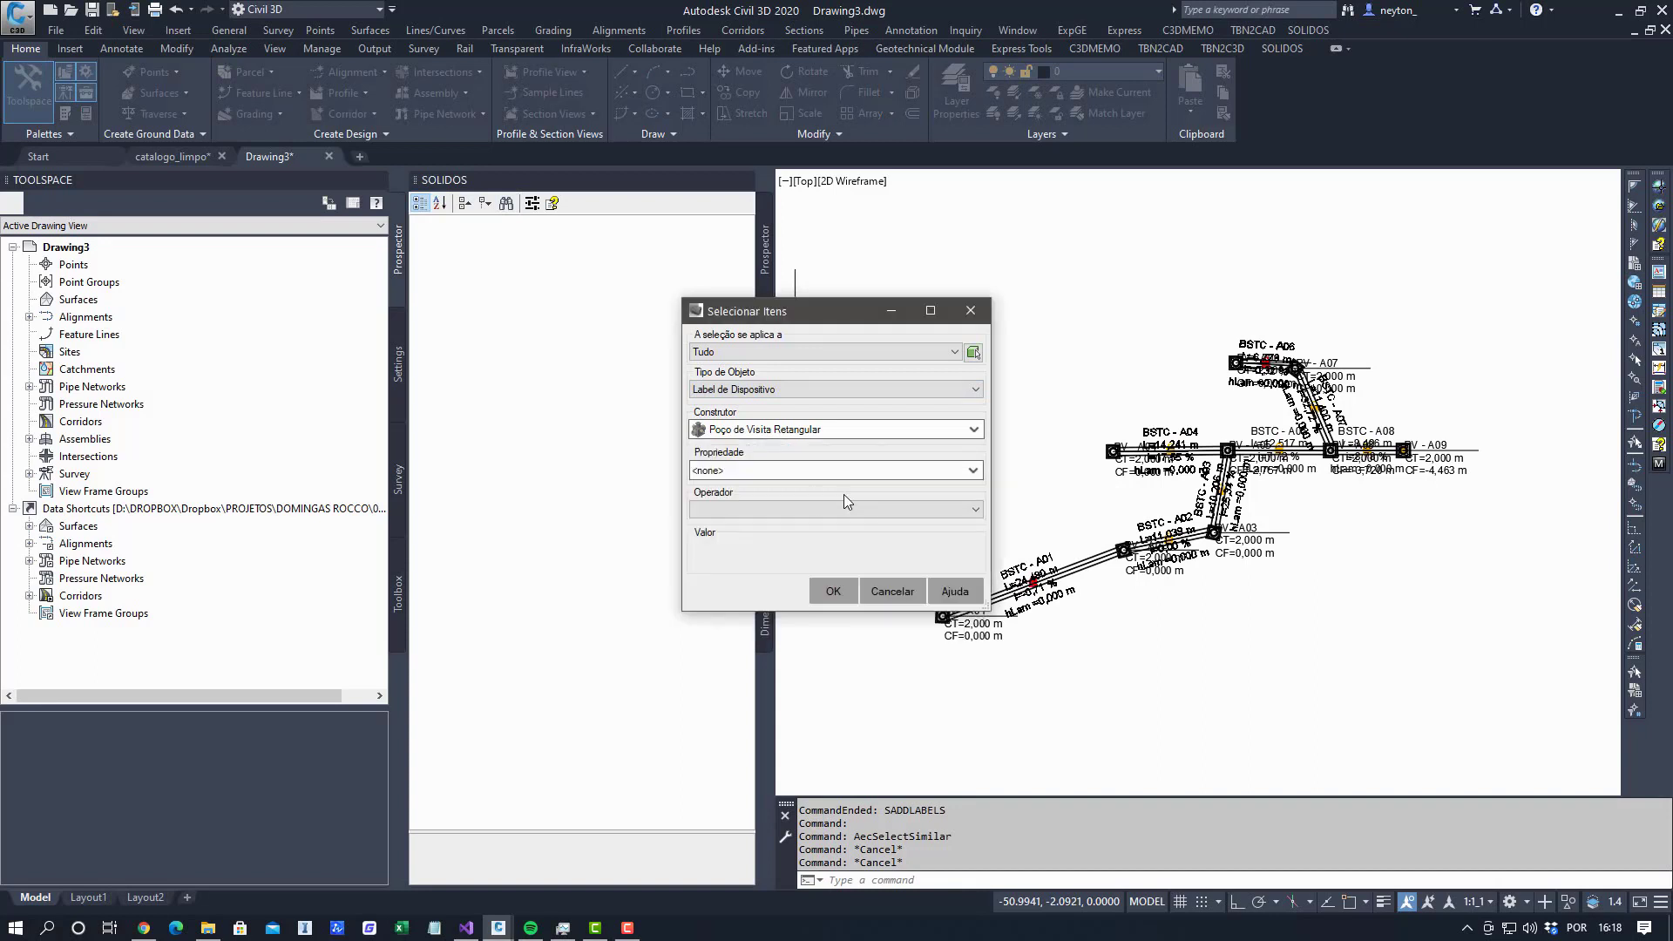
left_click(743, 509)
left_click(728, 516)
left_click(823, 590)
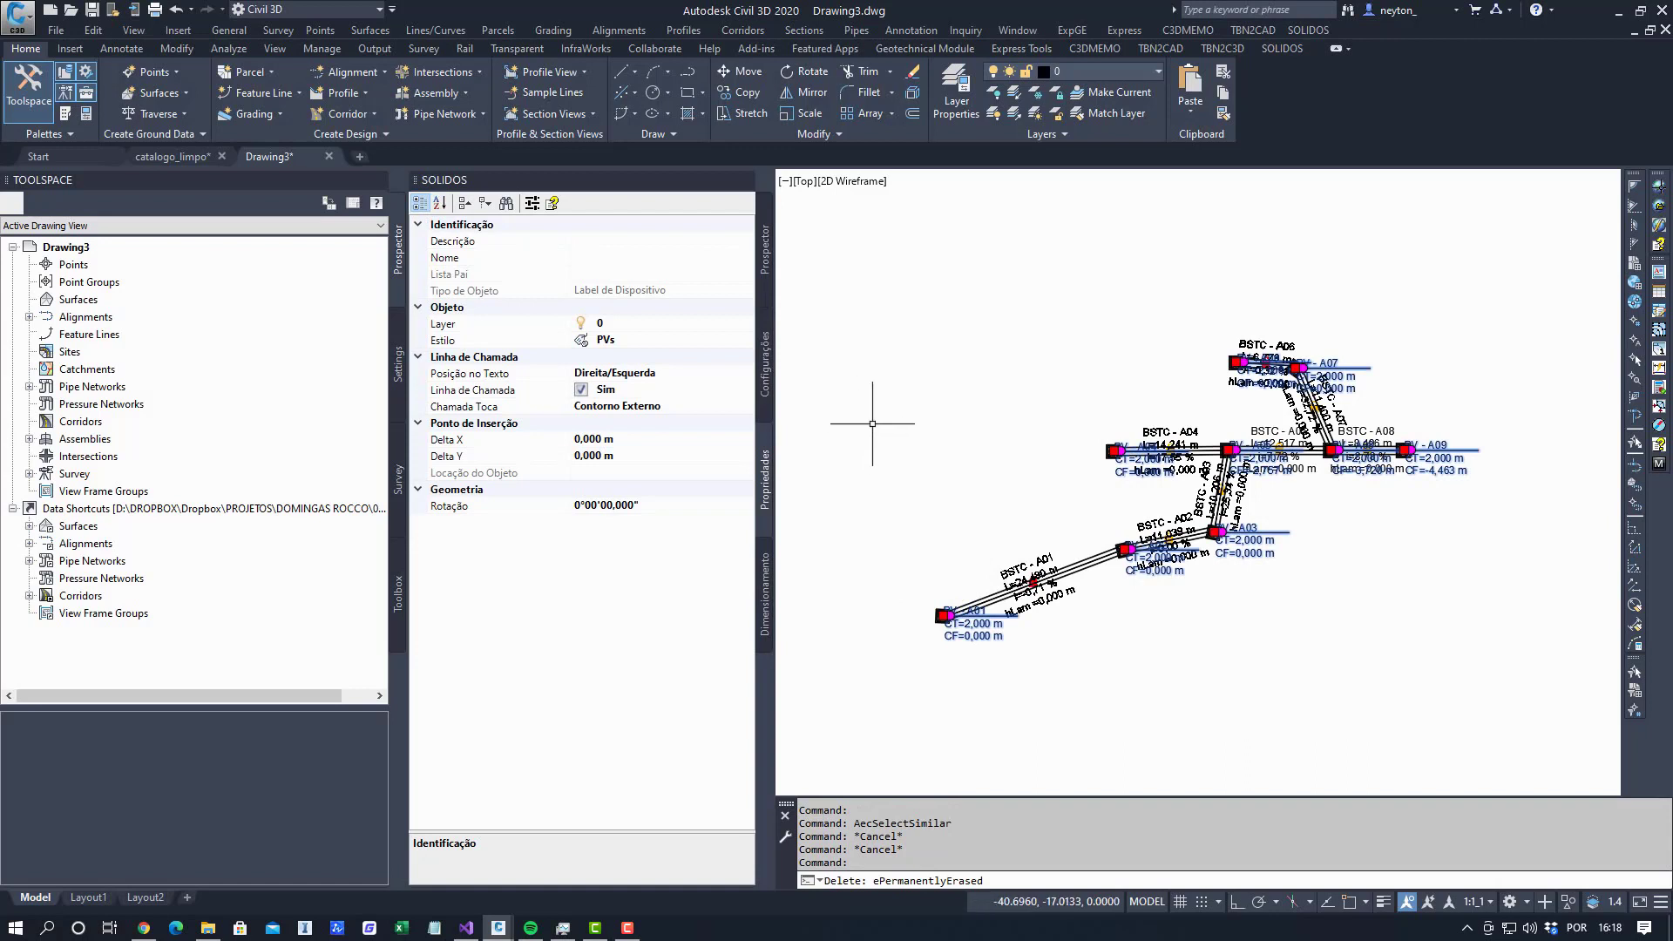
Set Delta X and Delta Y of the selected manhole labels to 5 m and clear the selection.
left_click(622, 440)
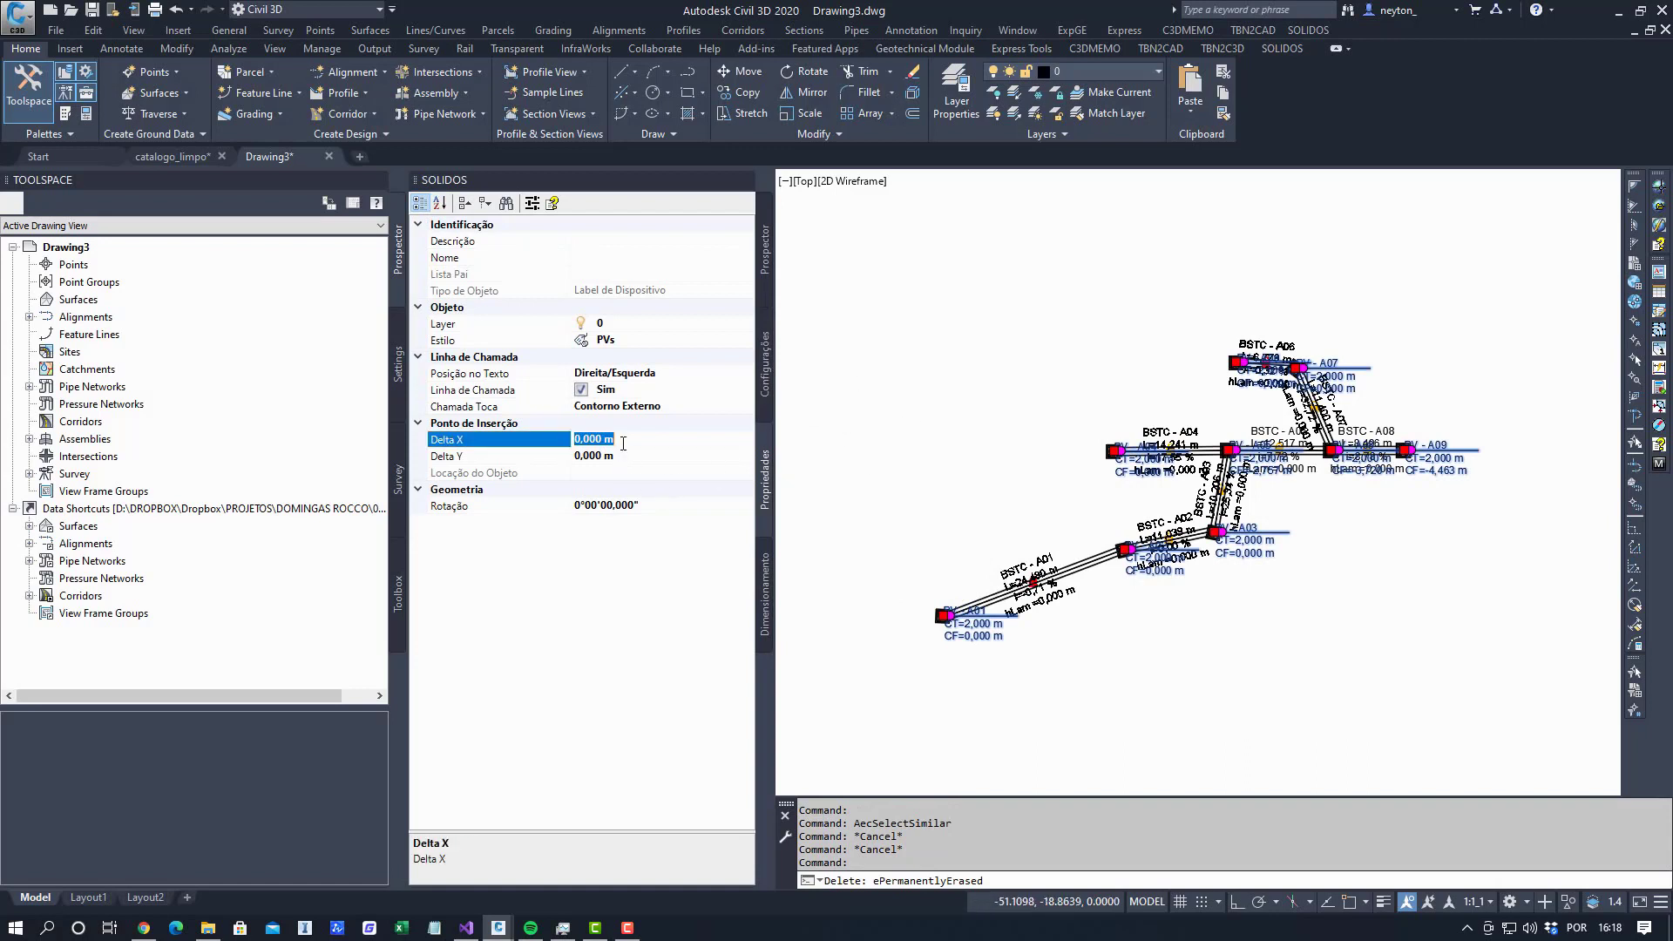
type("5")
key("Return")
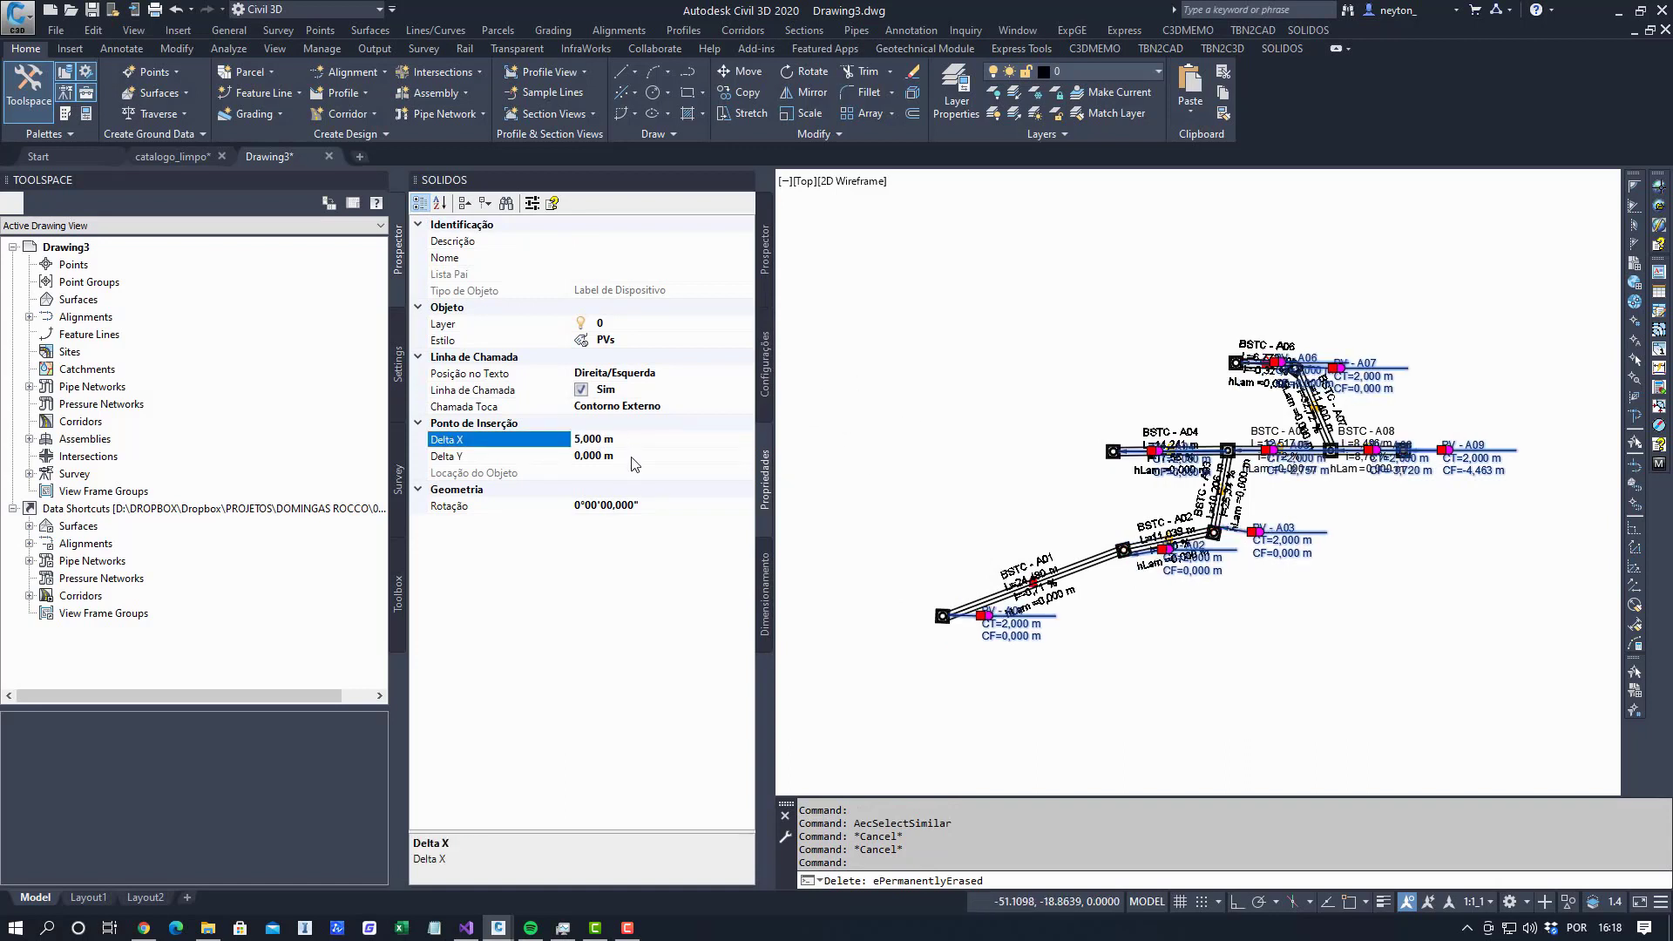
left_click(633, 455)
type("5")
key("Return")
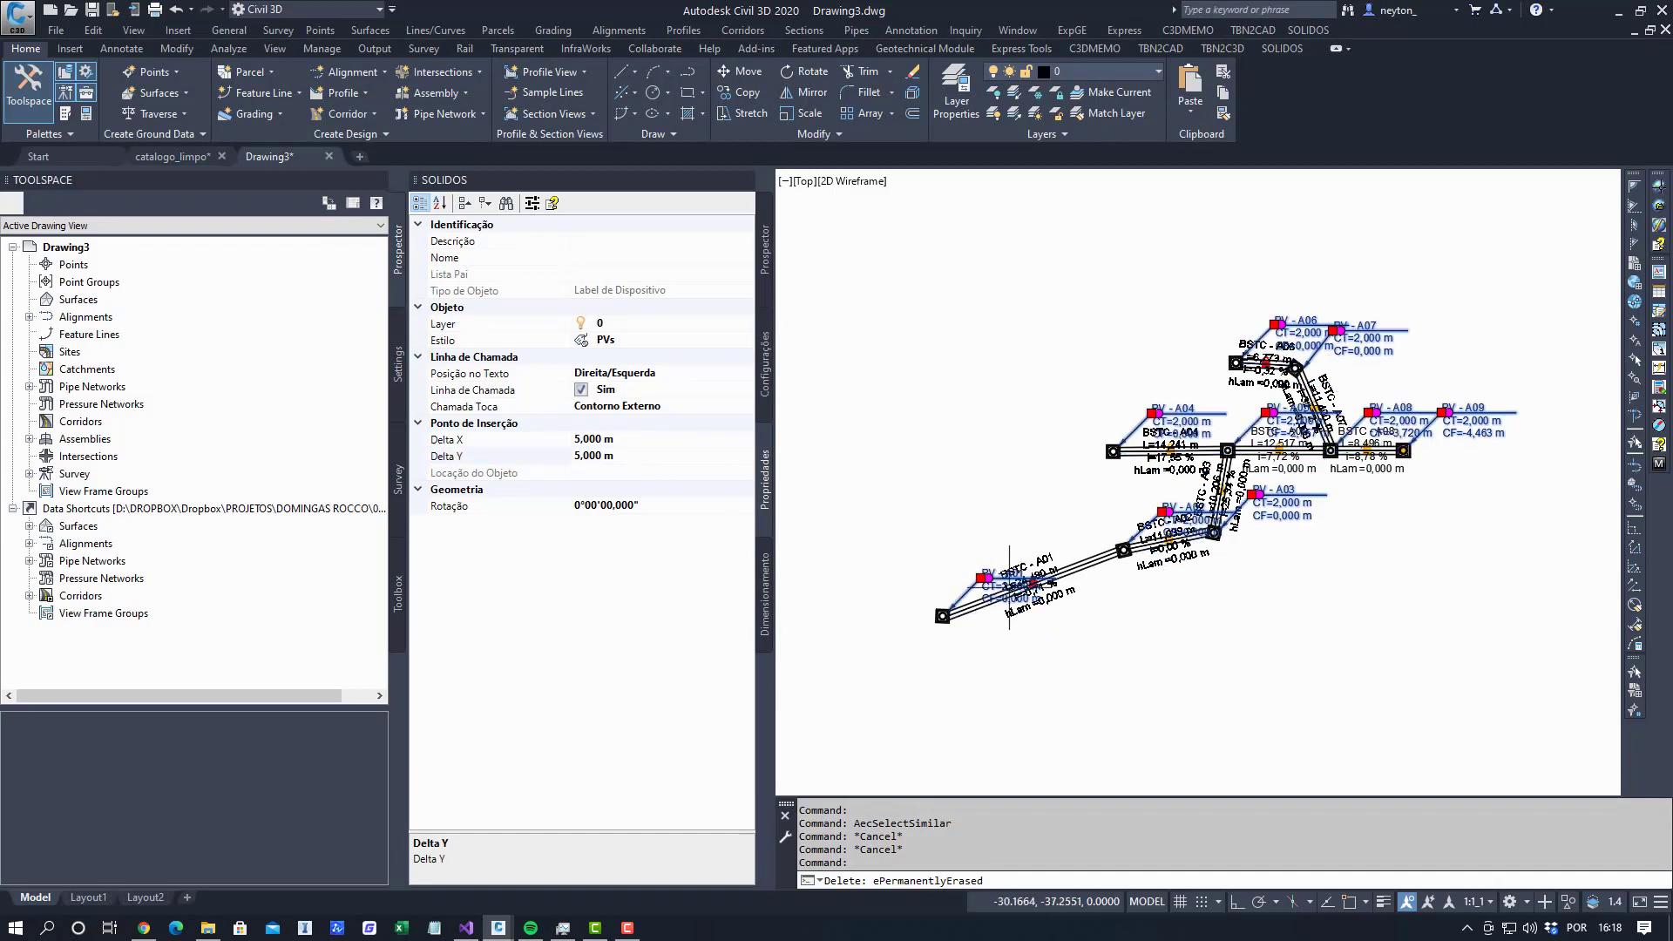
mouse_move(1202, 653)
middle_mouse_down()
mouse_move(1224, 675)
mouse_move(1293, 652)
mouse_move(1170, 668)
mouse_move(1178, 681)
middle_mouse_up()
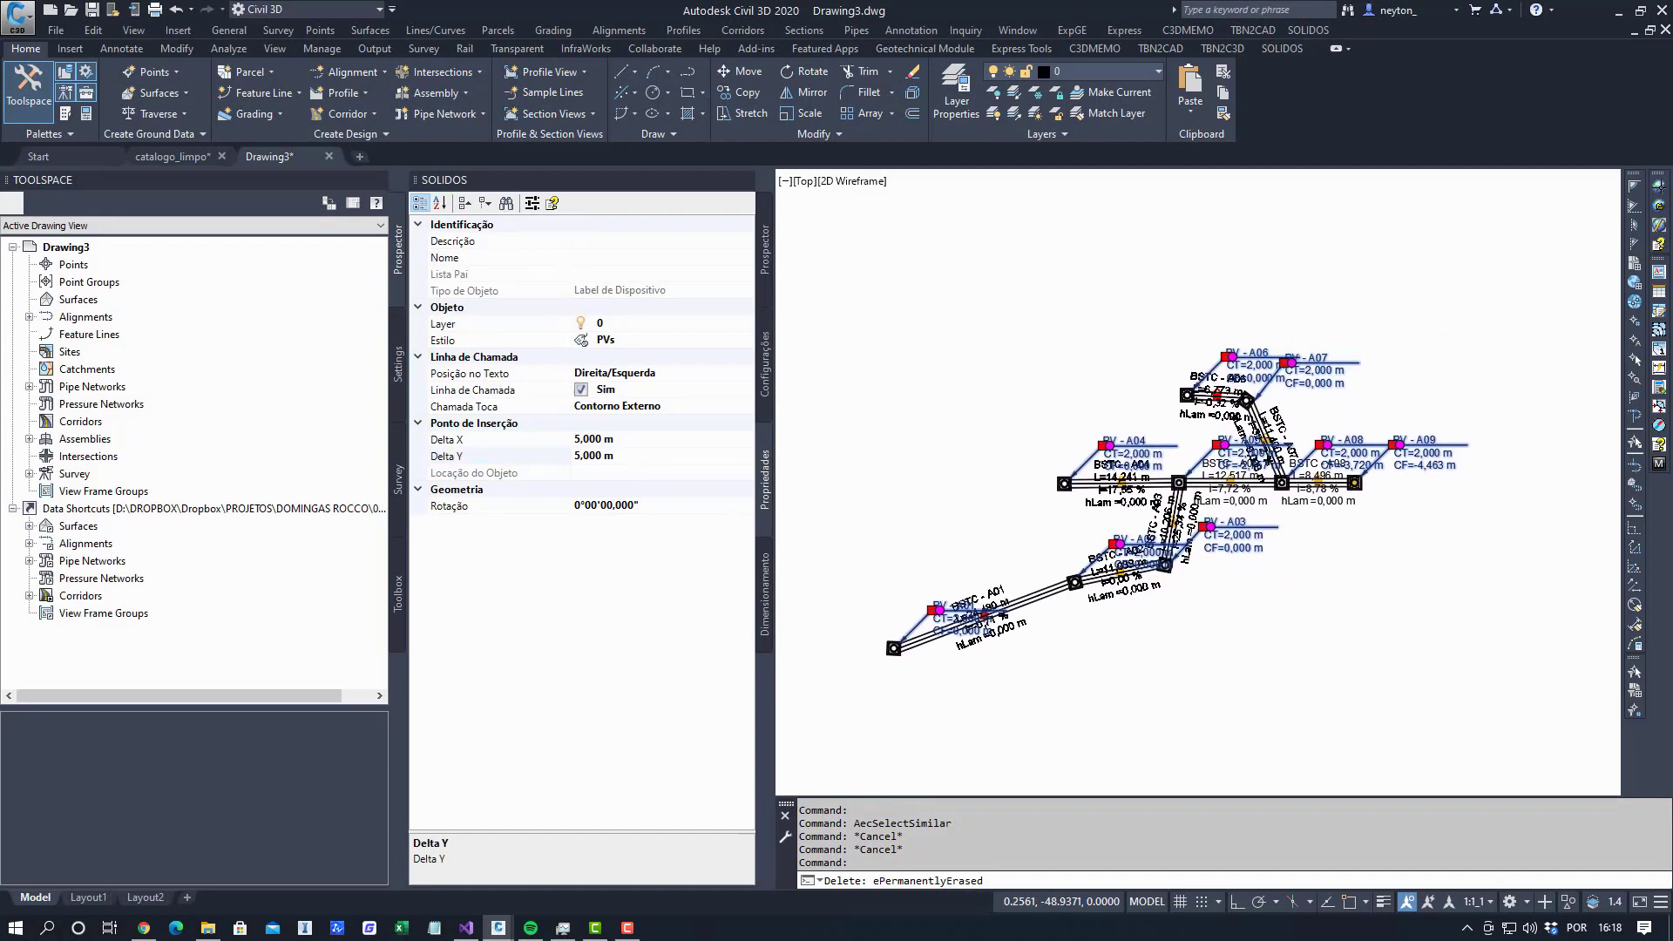
key("Escape")
key("Escape")
Move the PV - A01 label below its manhole at the network's lower-left end and clear the selection.
middle_click_drag(955, 686, 1138, 579)
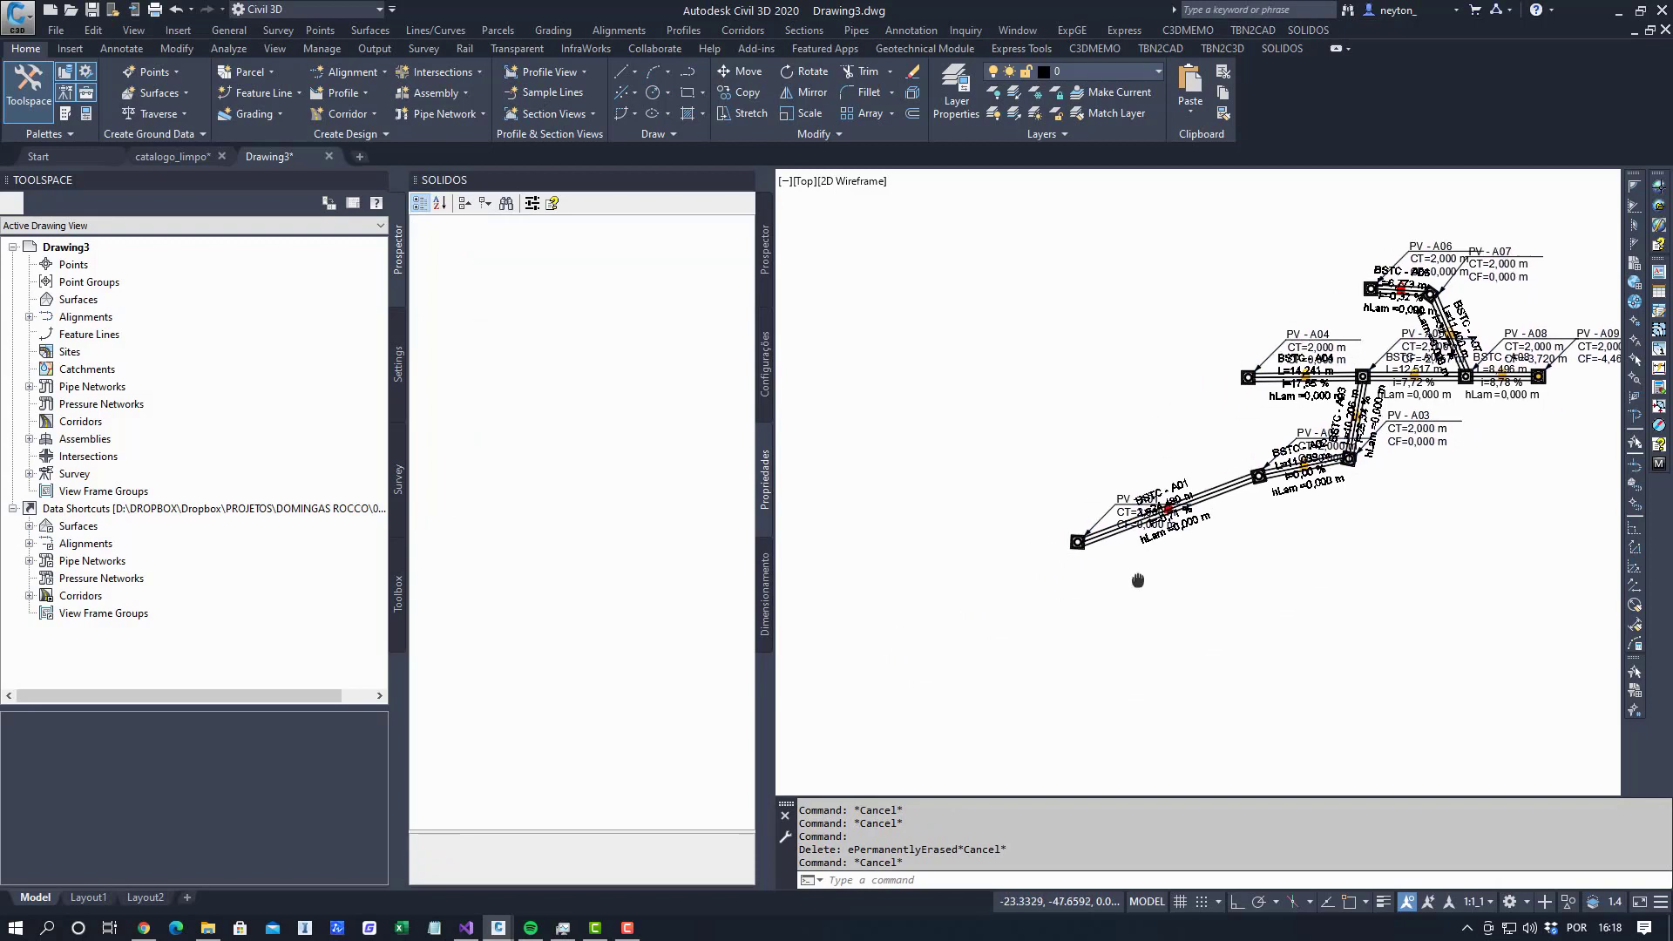
left_click(1136, 502)
left_click(1115, 503)
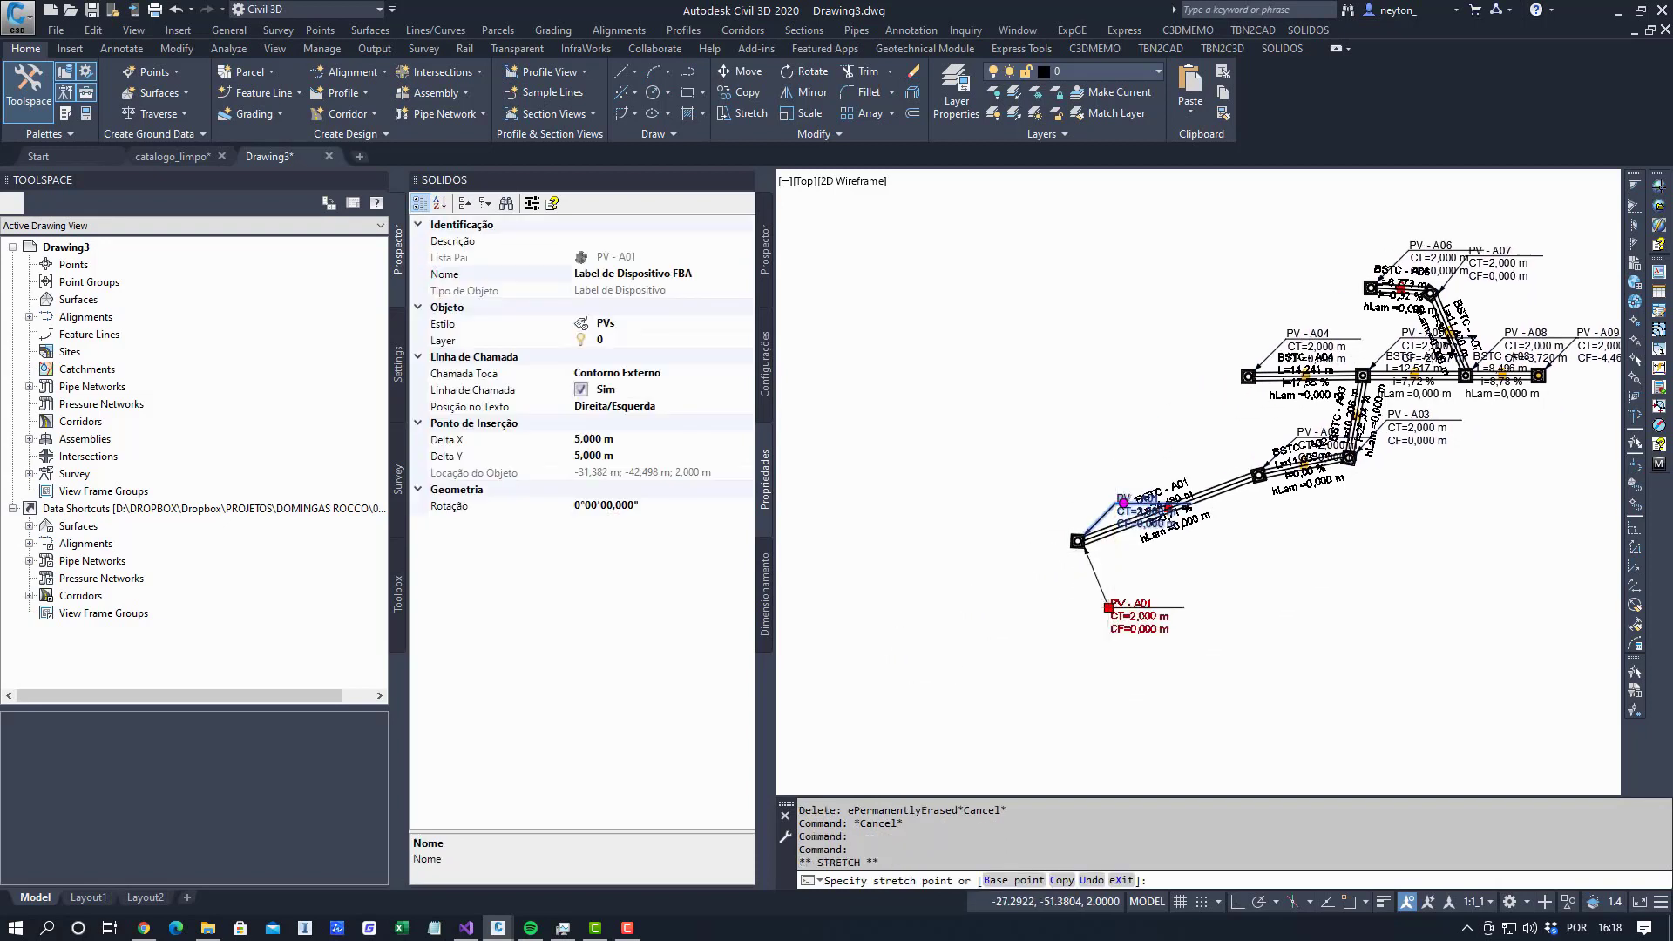
left_click(1108, 609)
key("Escape")
key("Escape")
middle_click_drag(1237, 618, 994, 679)
middle_click_drag(1301, 592, 1322, 686)
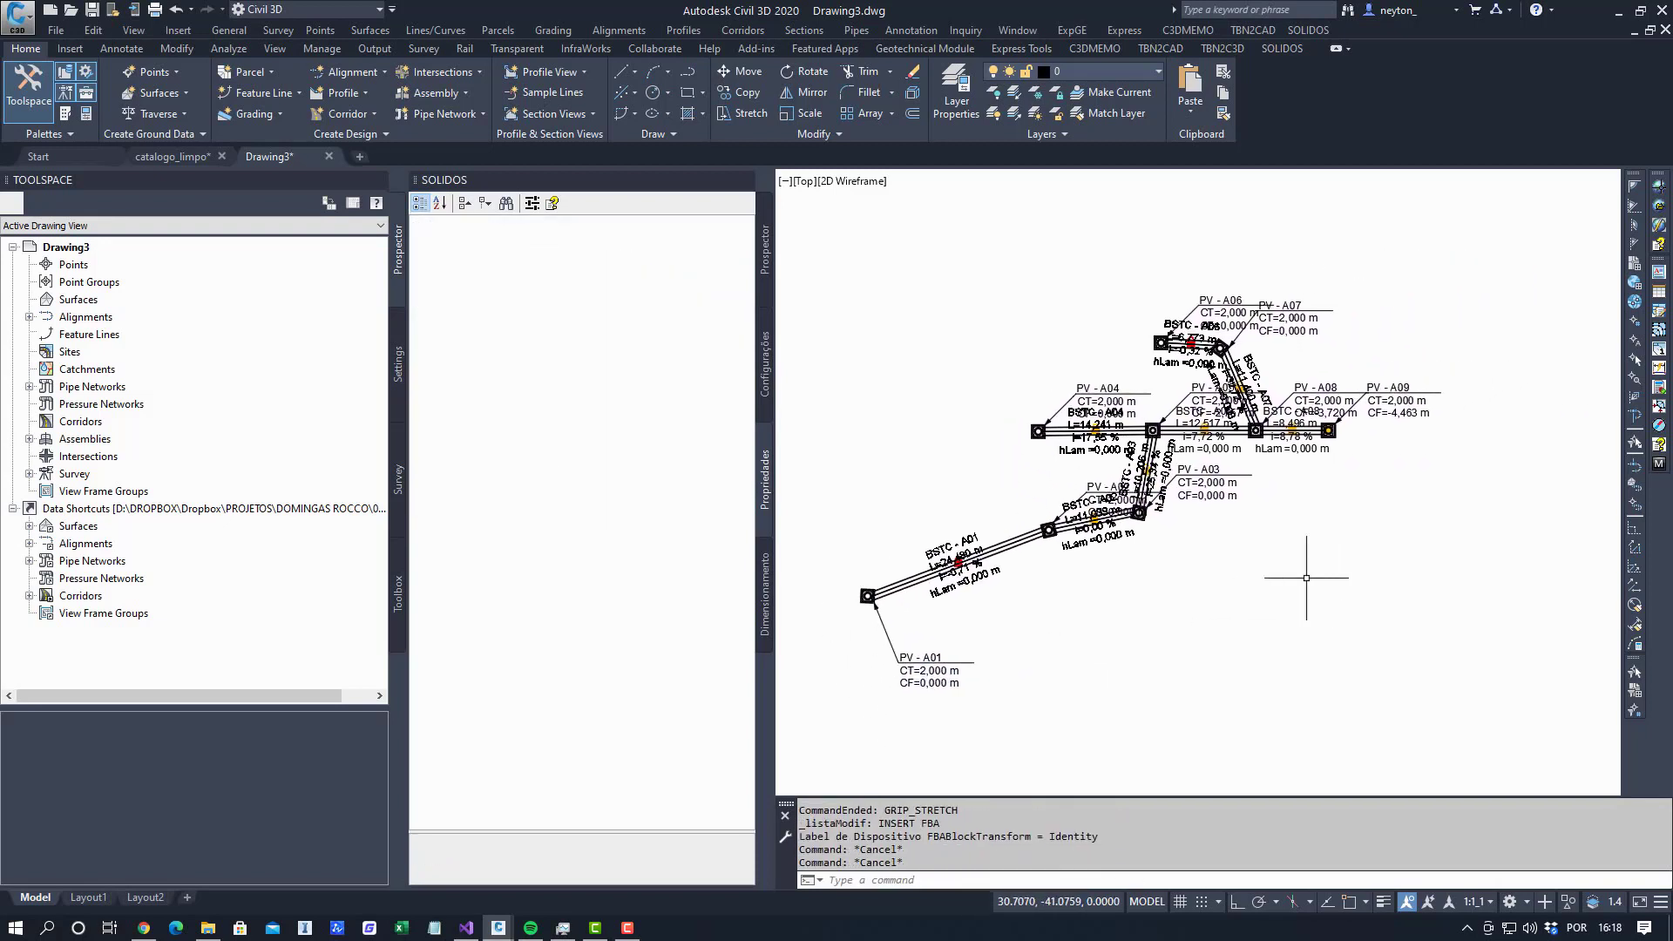
Create a centerline alignment by layout named teste with the Standard style and label set.
scroll(1284, 567, "down", 3)
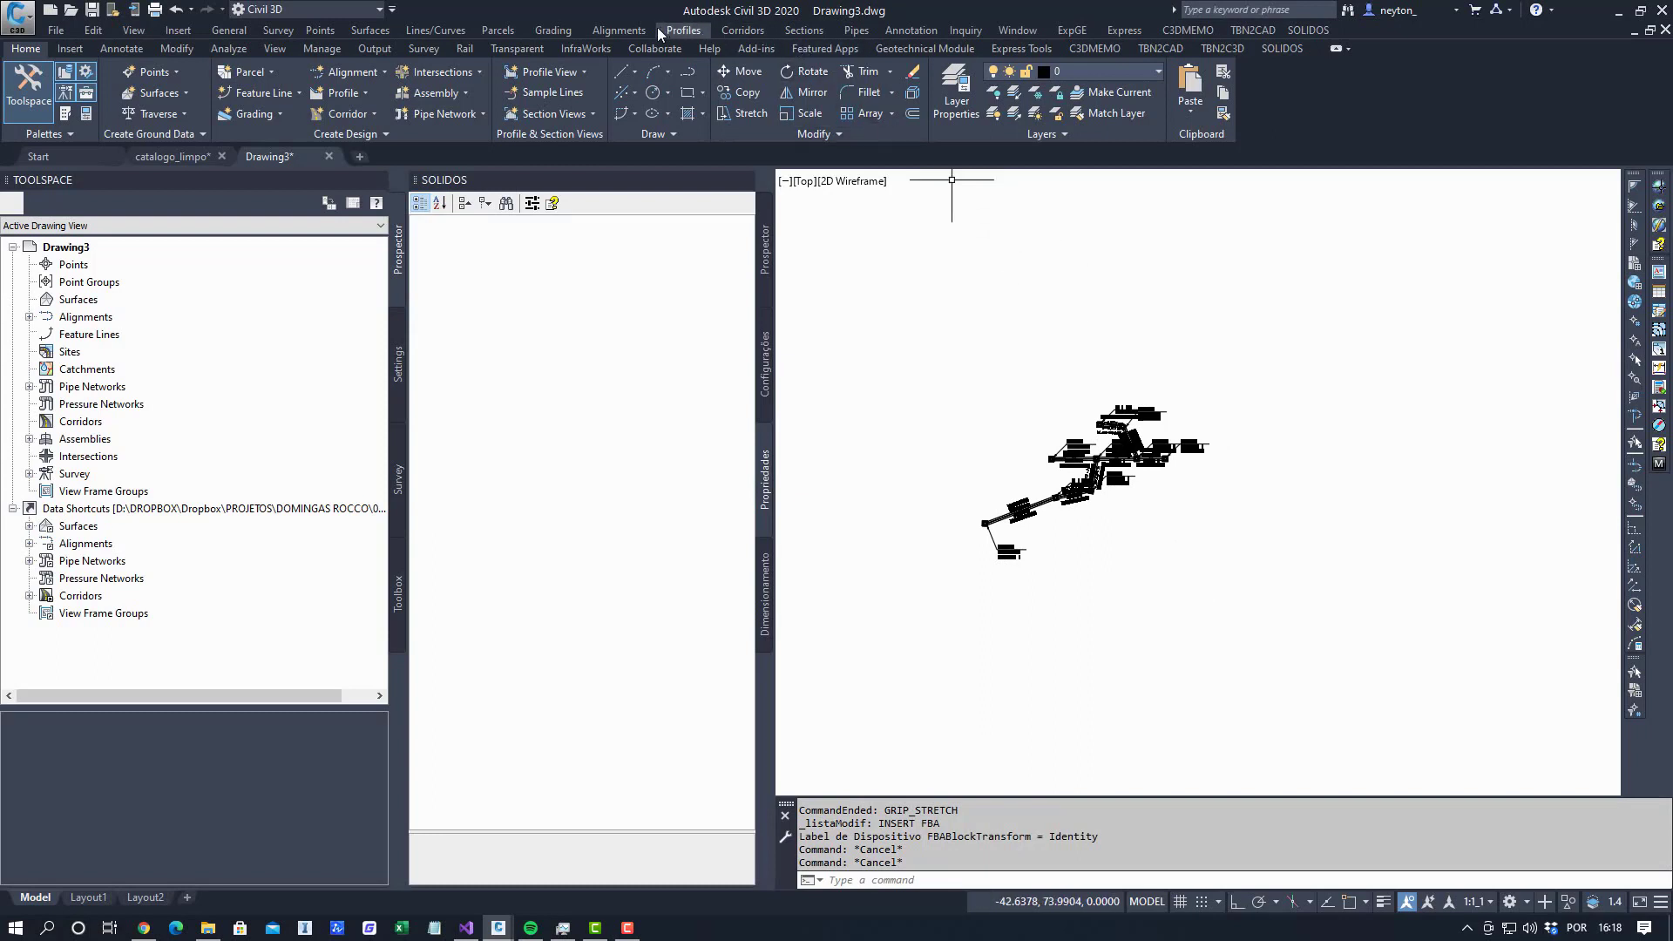
left_click(619, 30)
left_click(636, 47)
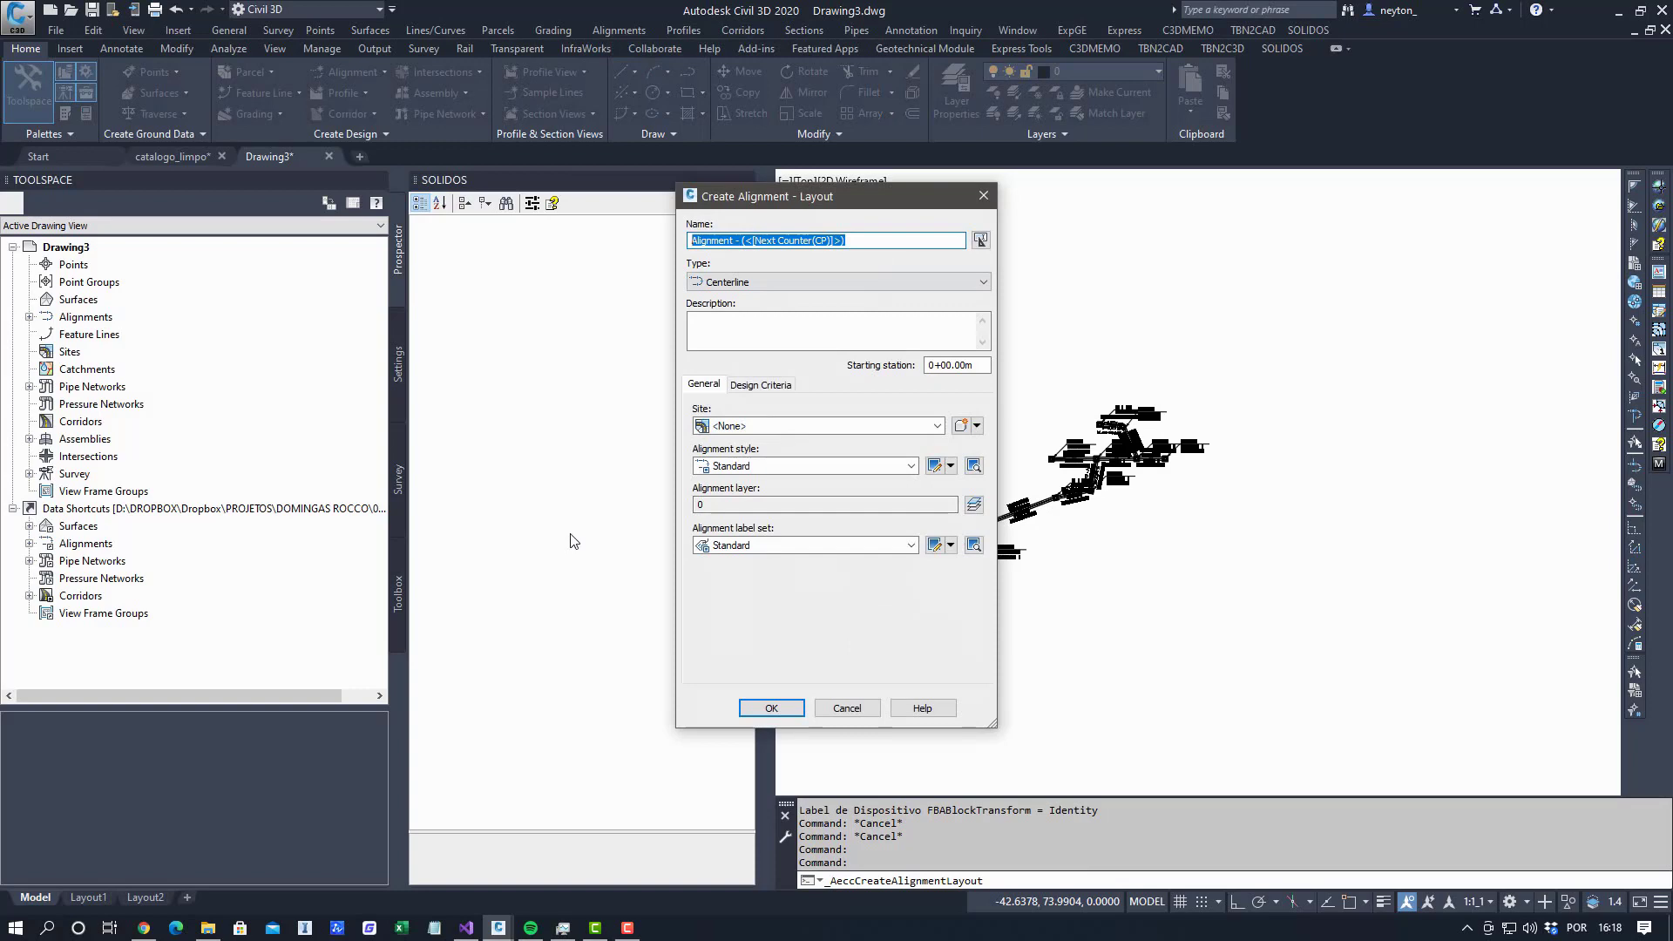
type("teste")
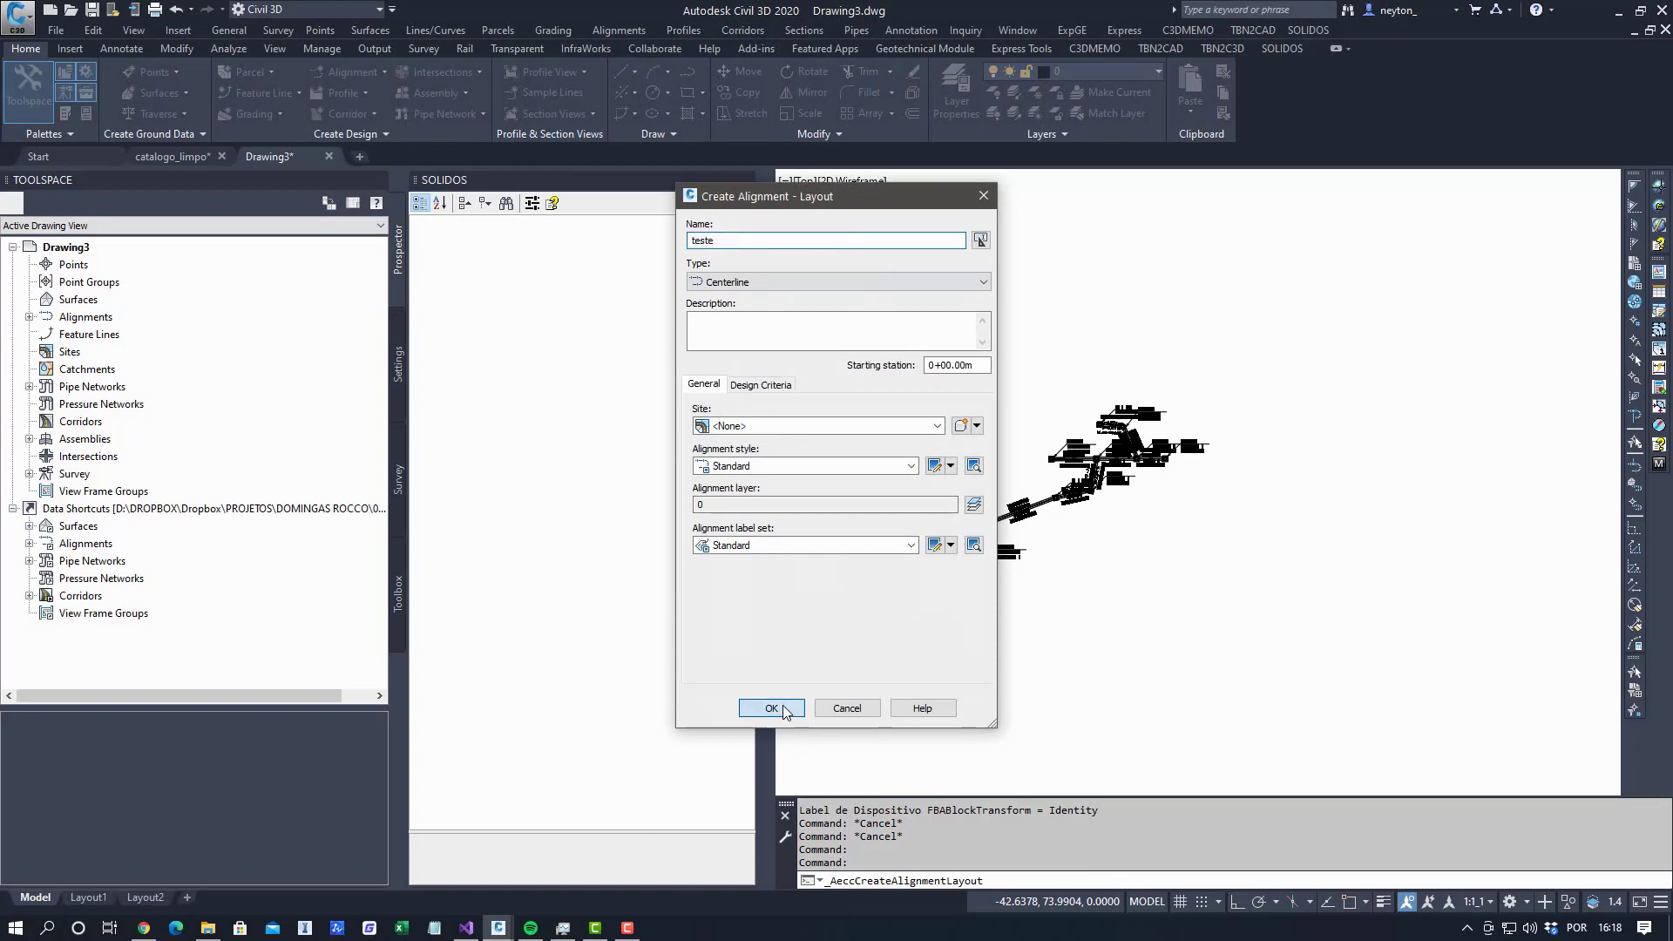
left_click(771, 707)
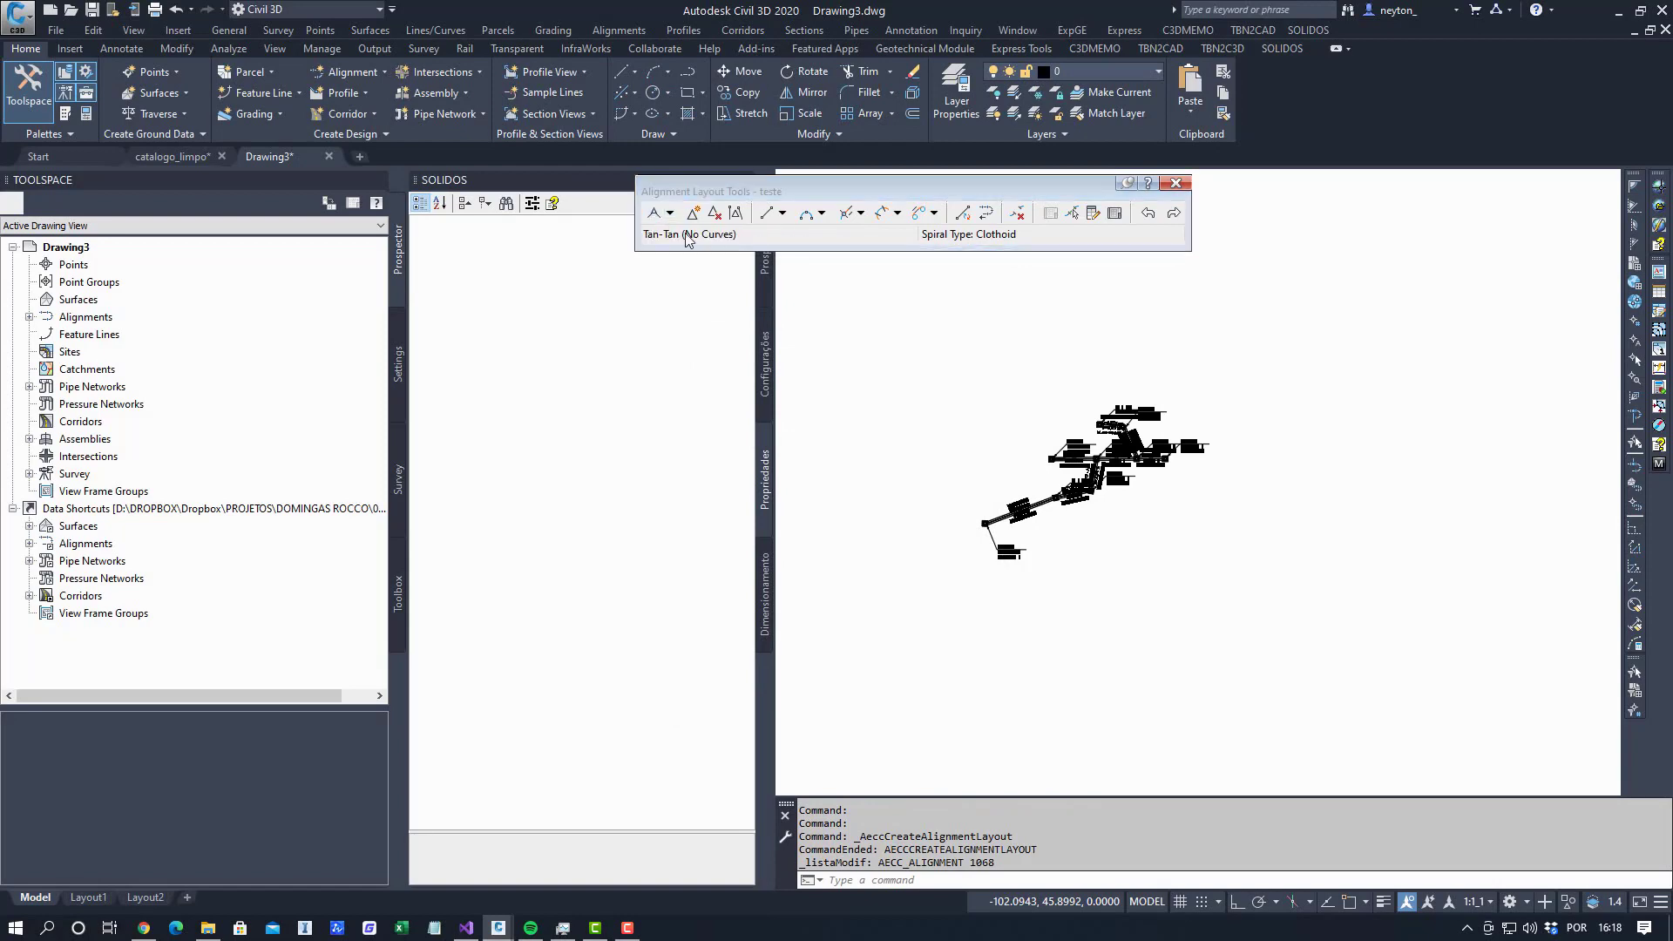
Draw the alignment as one horizontal tangent without curves, about 63 m long, along the PV - A04 to PV - A09 pipe run.
left_click(655, 213)
scroll(1008, 488, "up", 8)
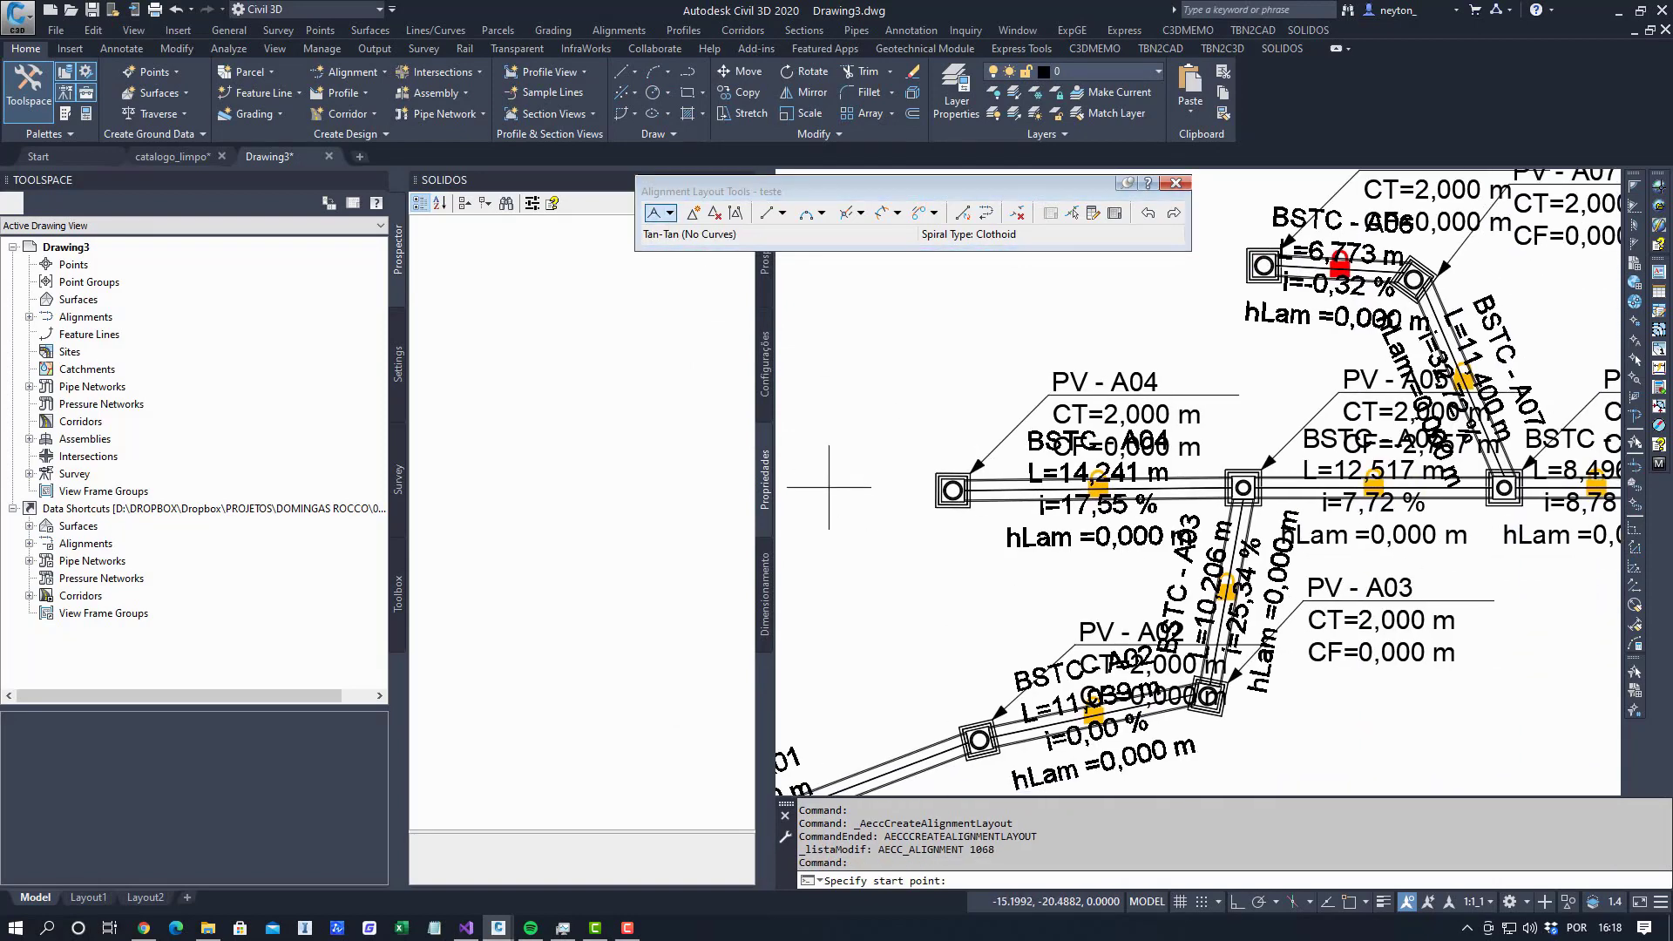
left_click(829, 487)
scroll(829, 487, "down", 7)
key("F8")
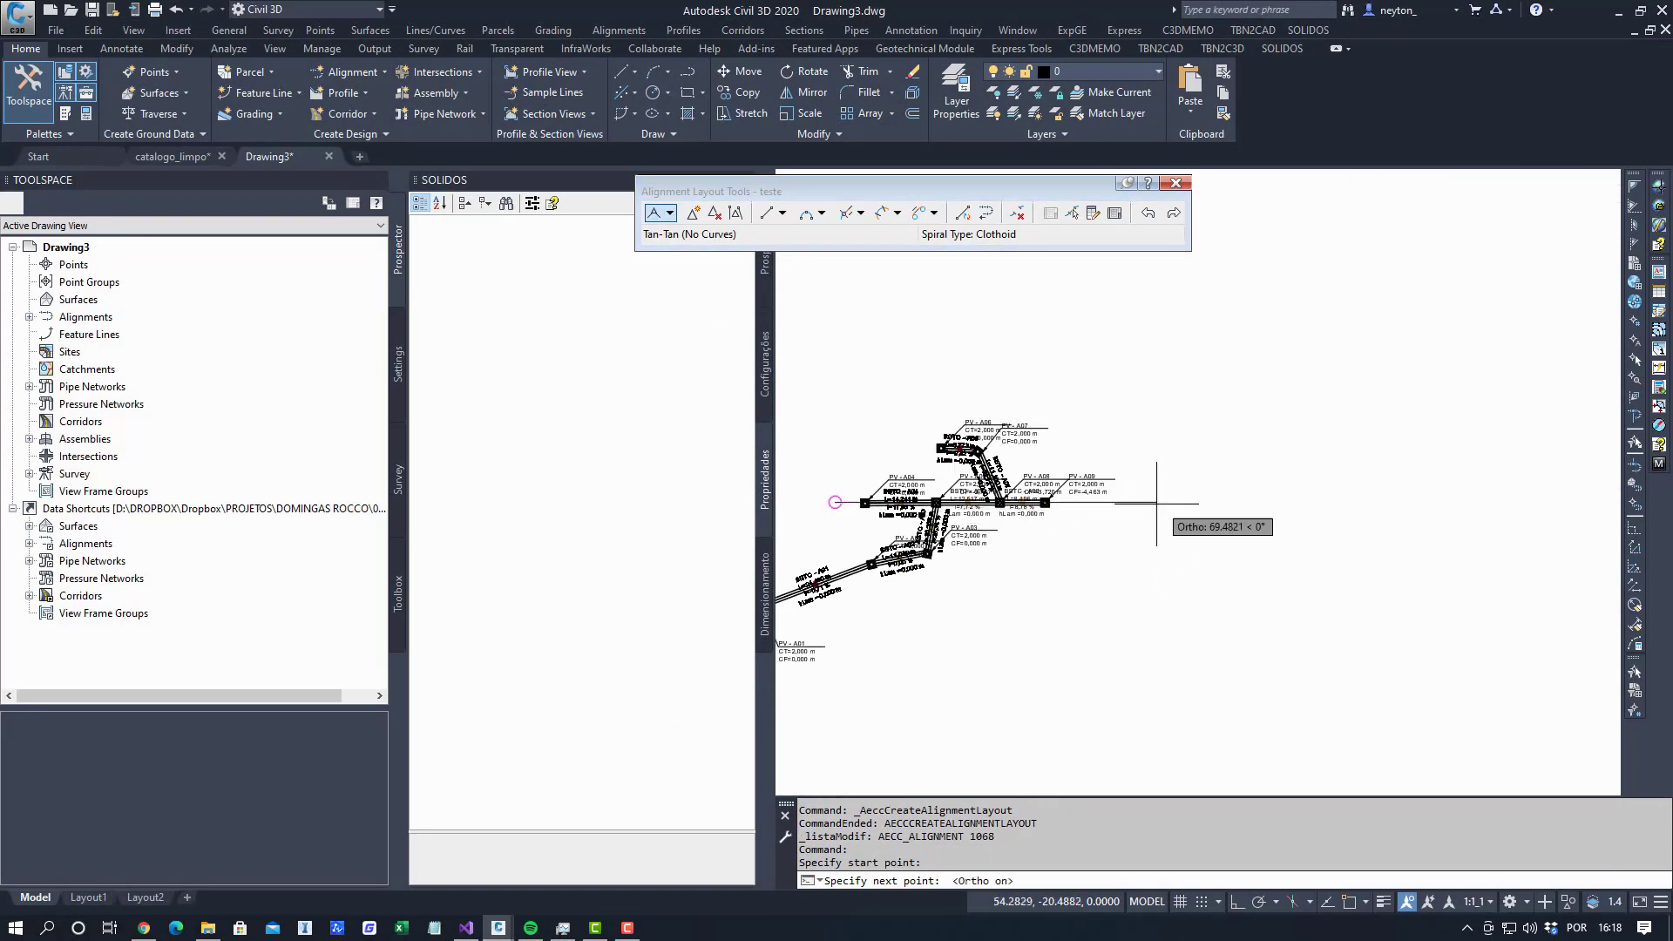
left_click(1129, 503)
key("Return")
key("Escape")
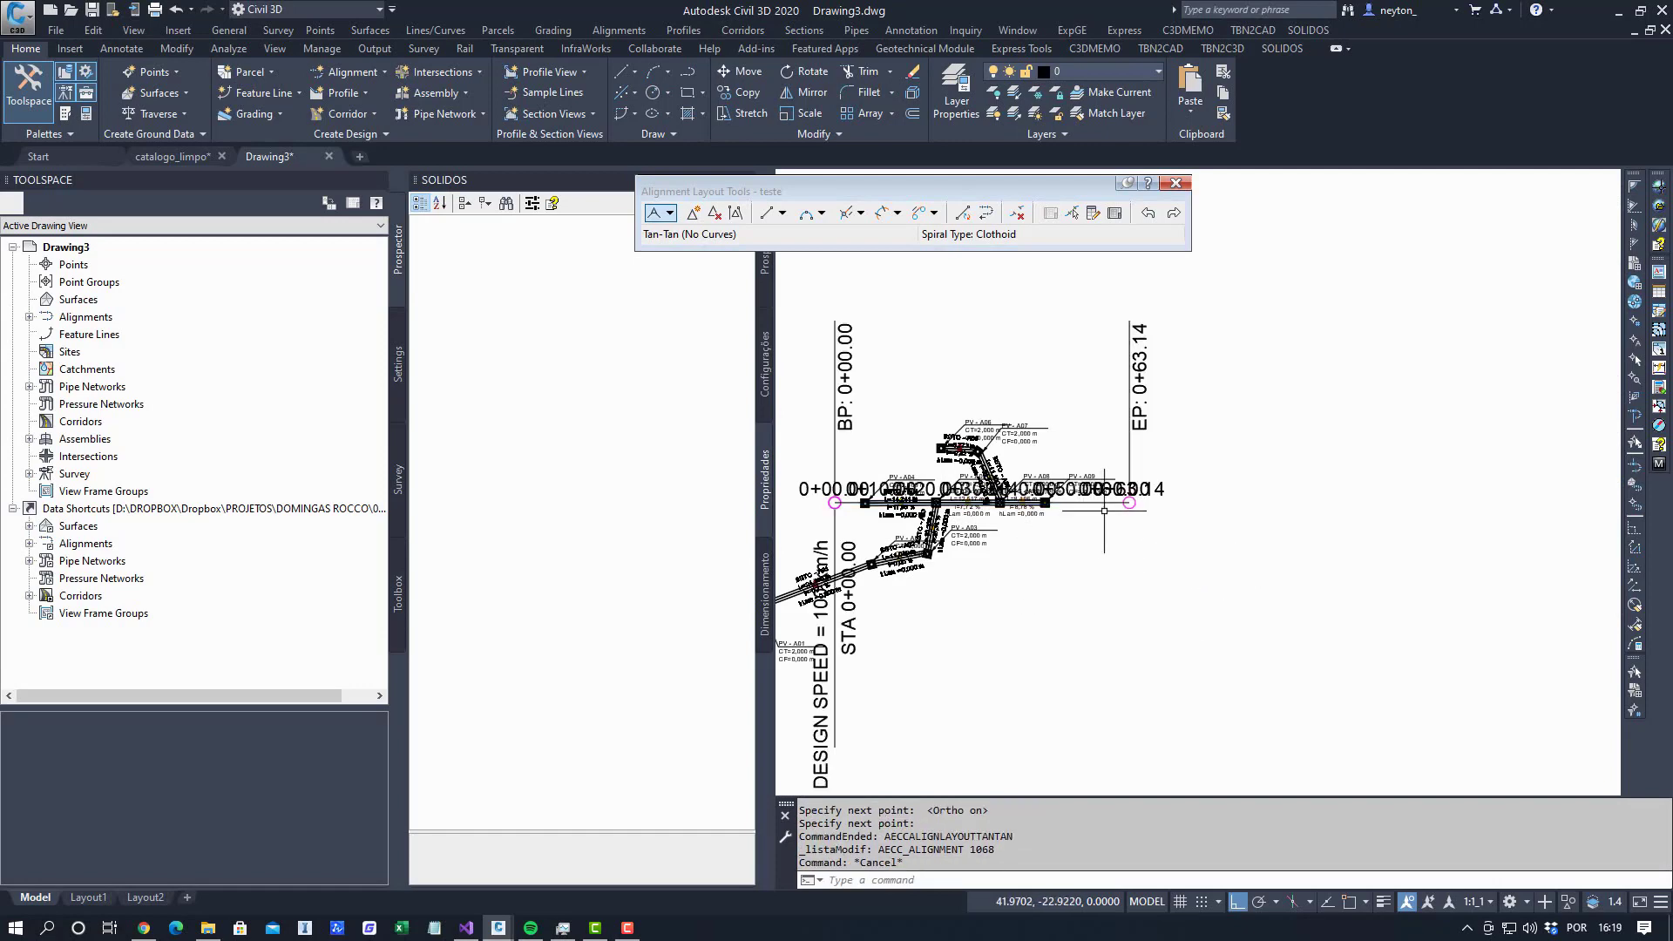
key("Escape")
Erase the station, begin and end point, and design speed labels of the teste alignment.
left_click(1106, 485)
type("e")
key("Return")
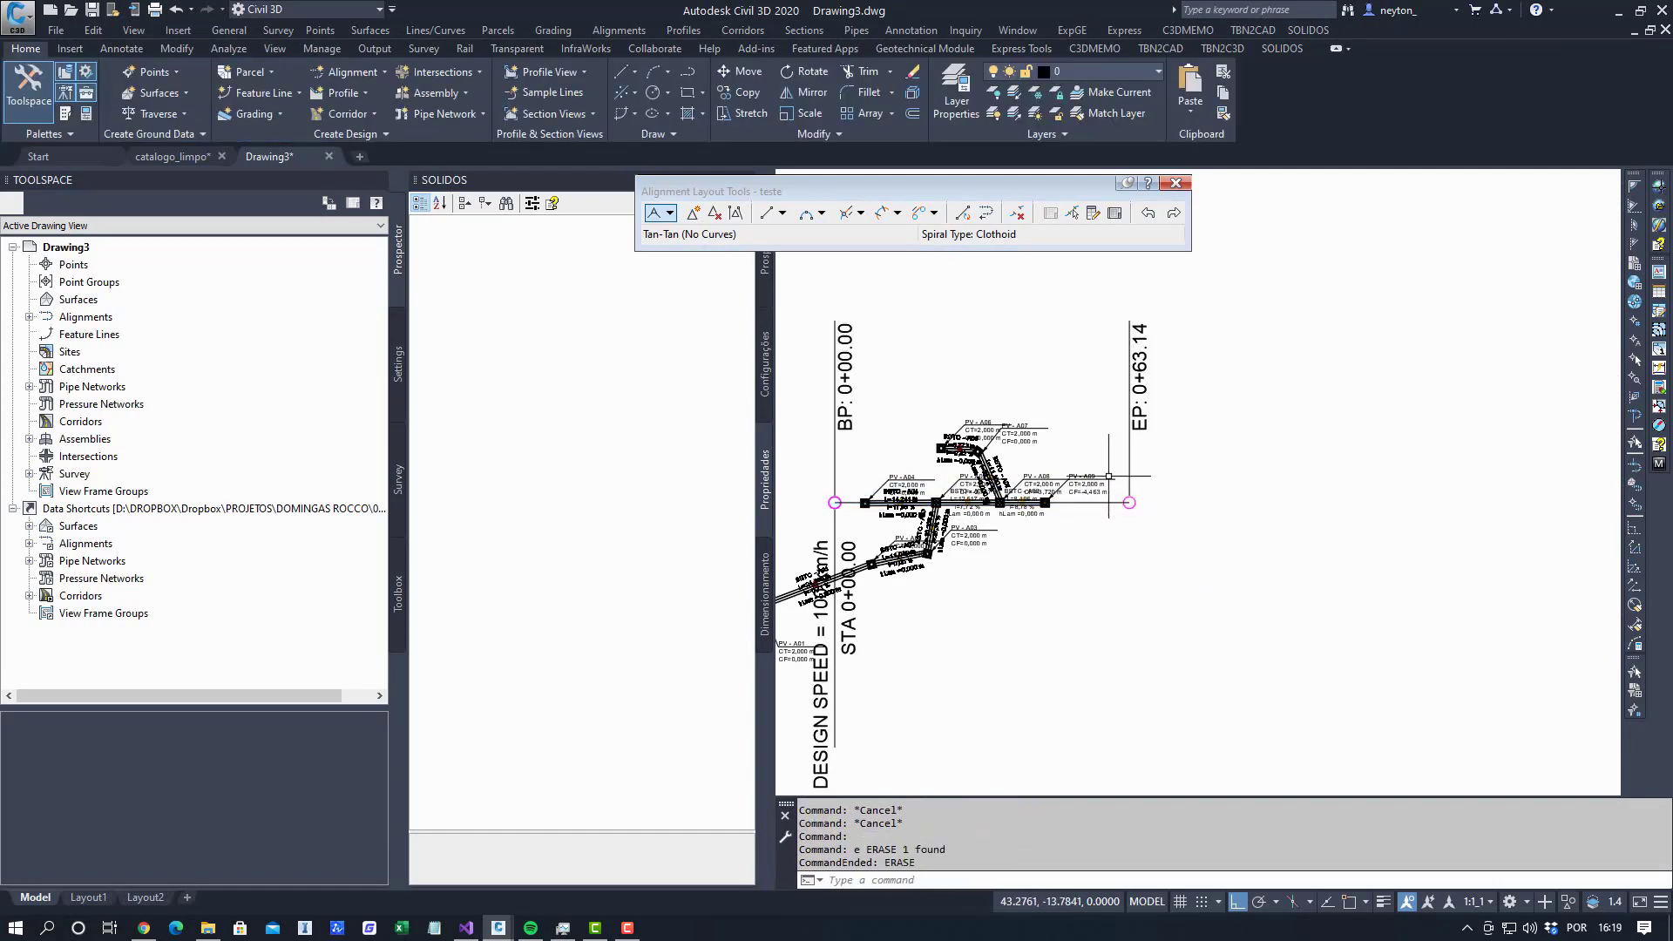
left_click(1139, 416)
key("Return")
middle_click_drag(788, 667, 974, 554)
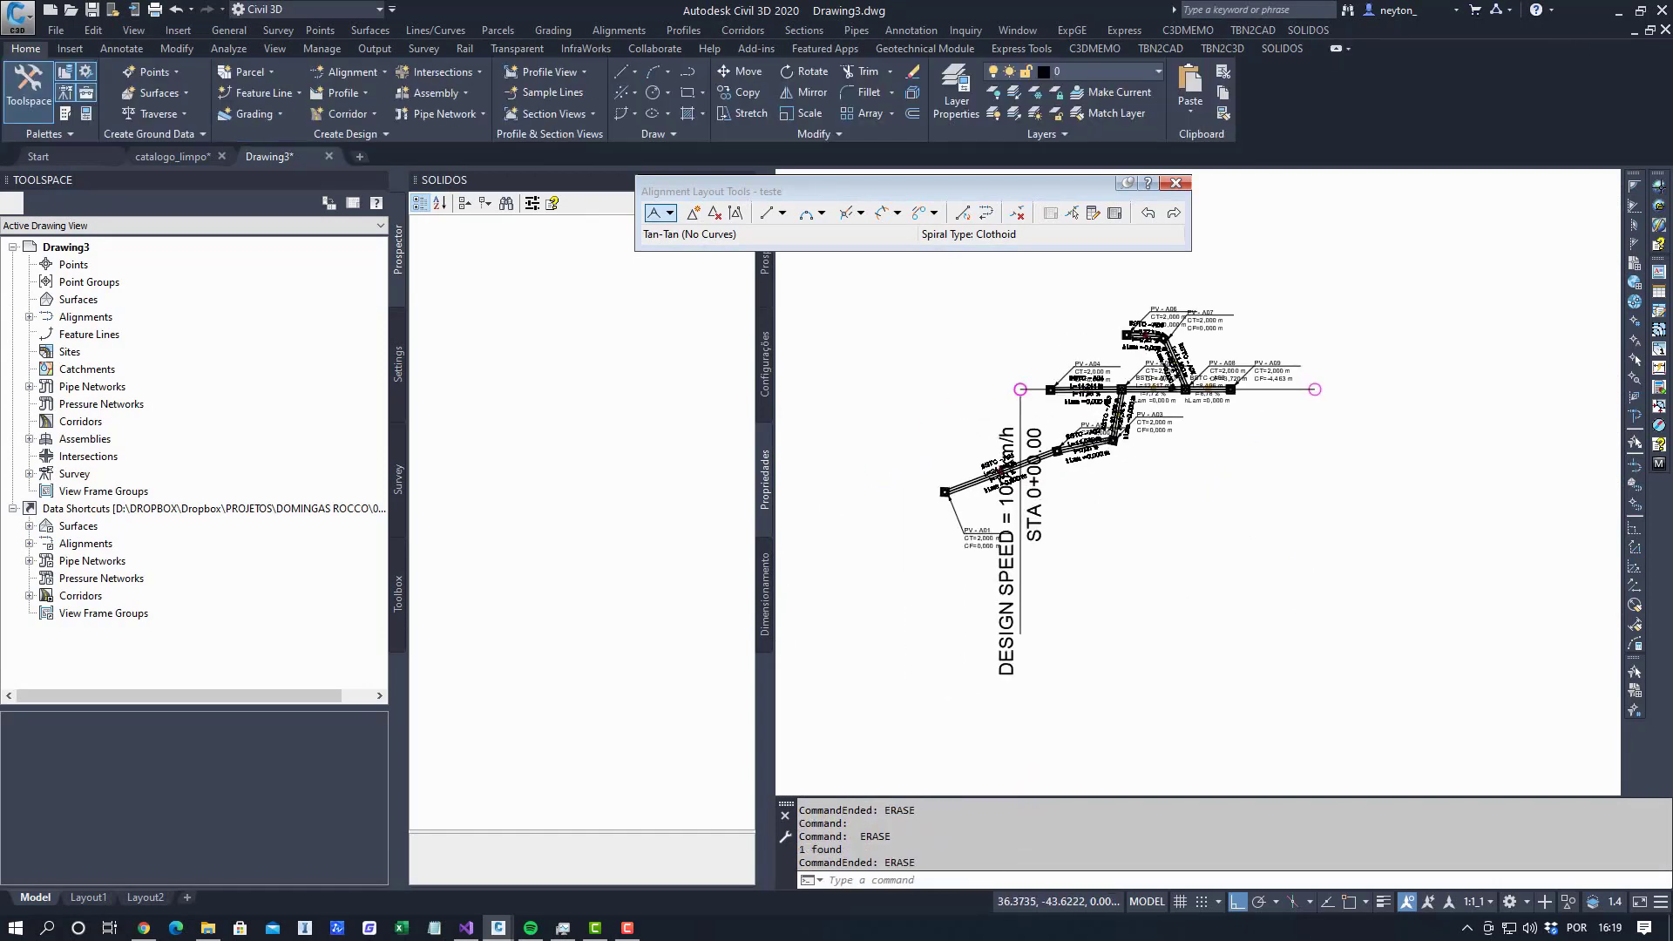
left_click(1002, 627)
type("e")
key("Return")
scroll(951, 609, "down", 1)
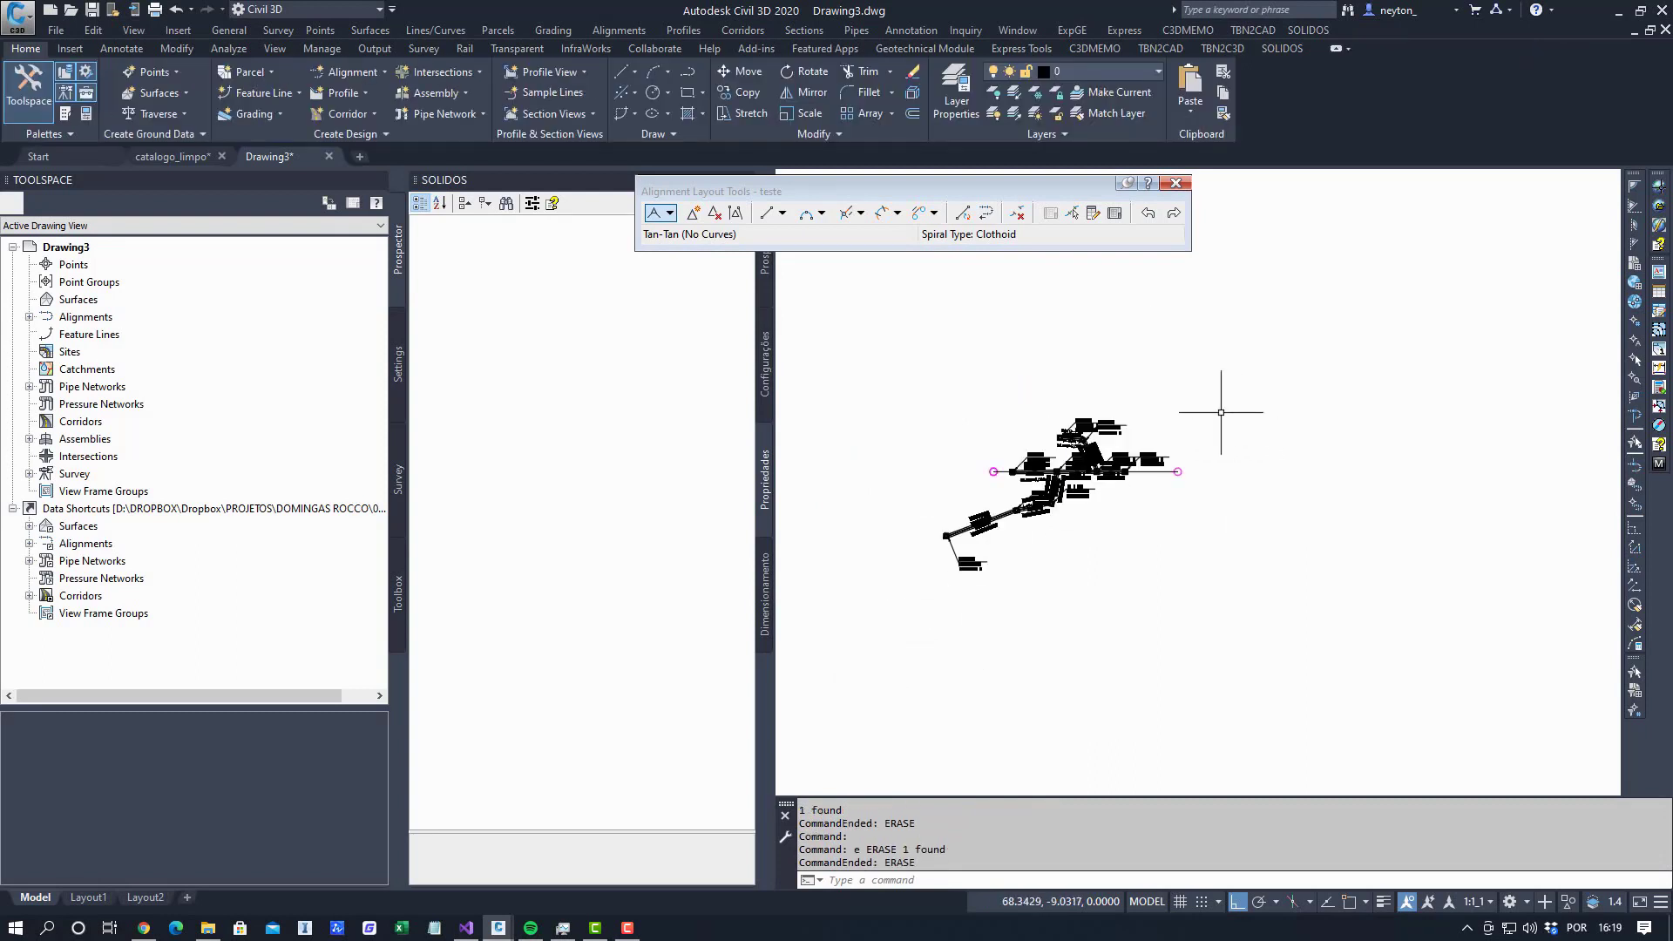
Create a profile view of the teste alignment with the default settings, placed to the right of the network.
middle_click_drag(1340, 566, 1247, 598)
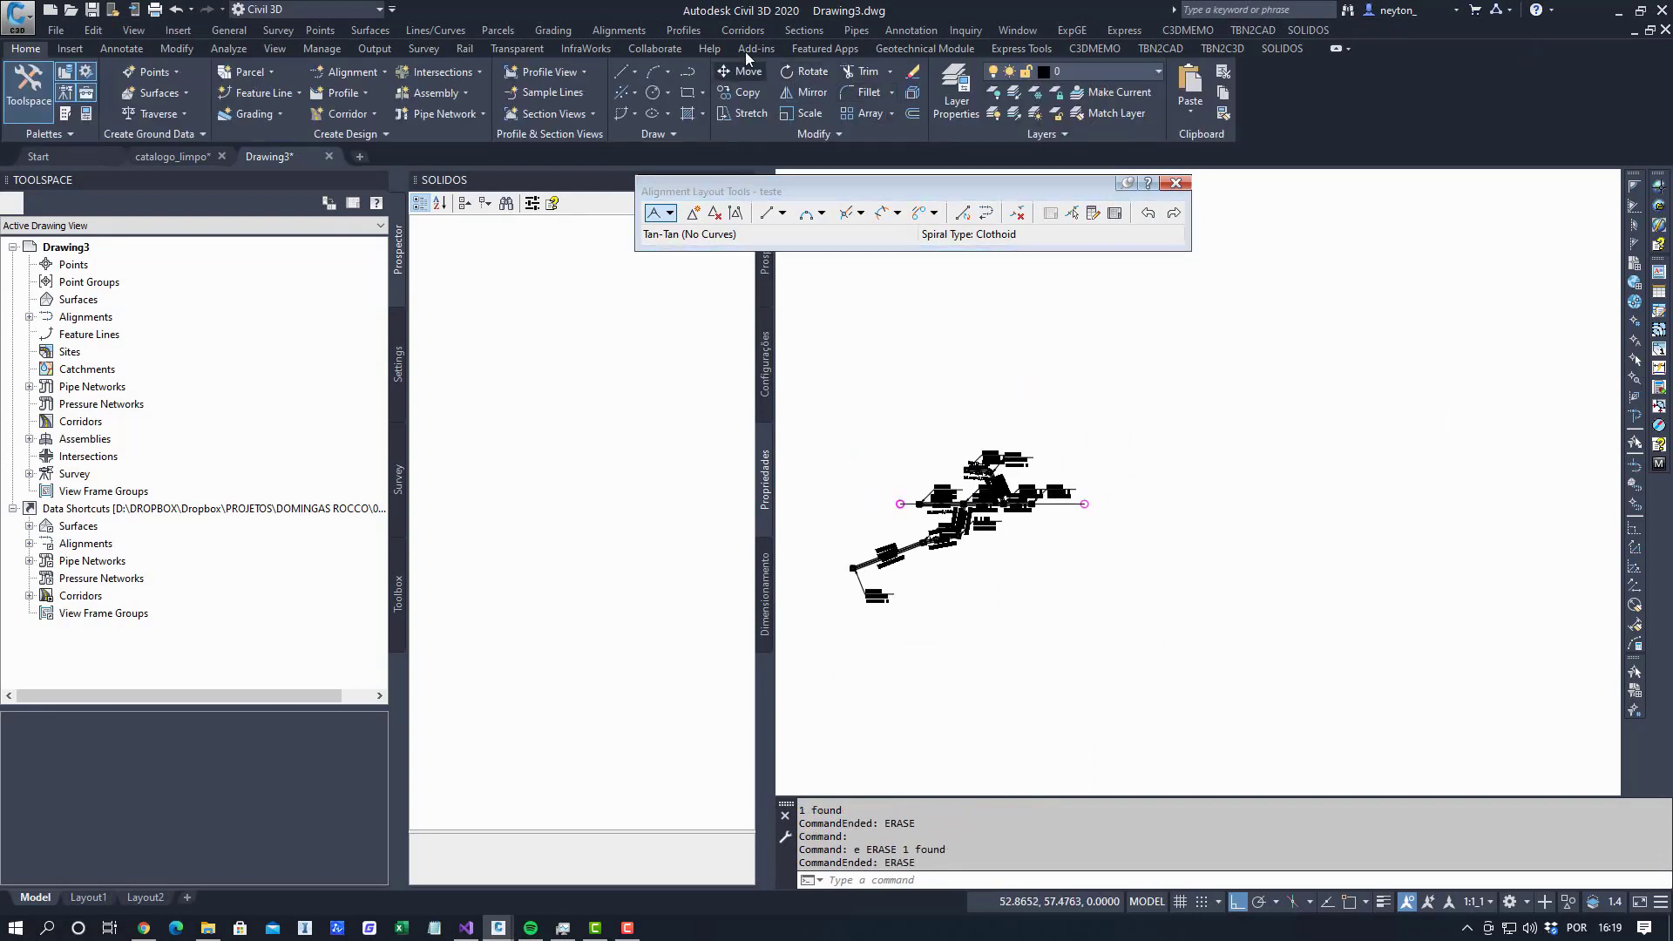
left_click(664, 29)
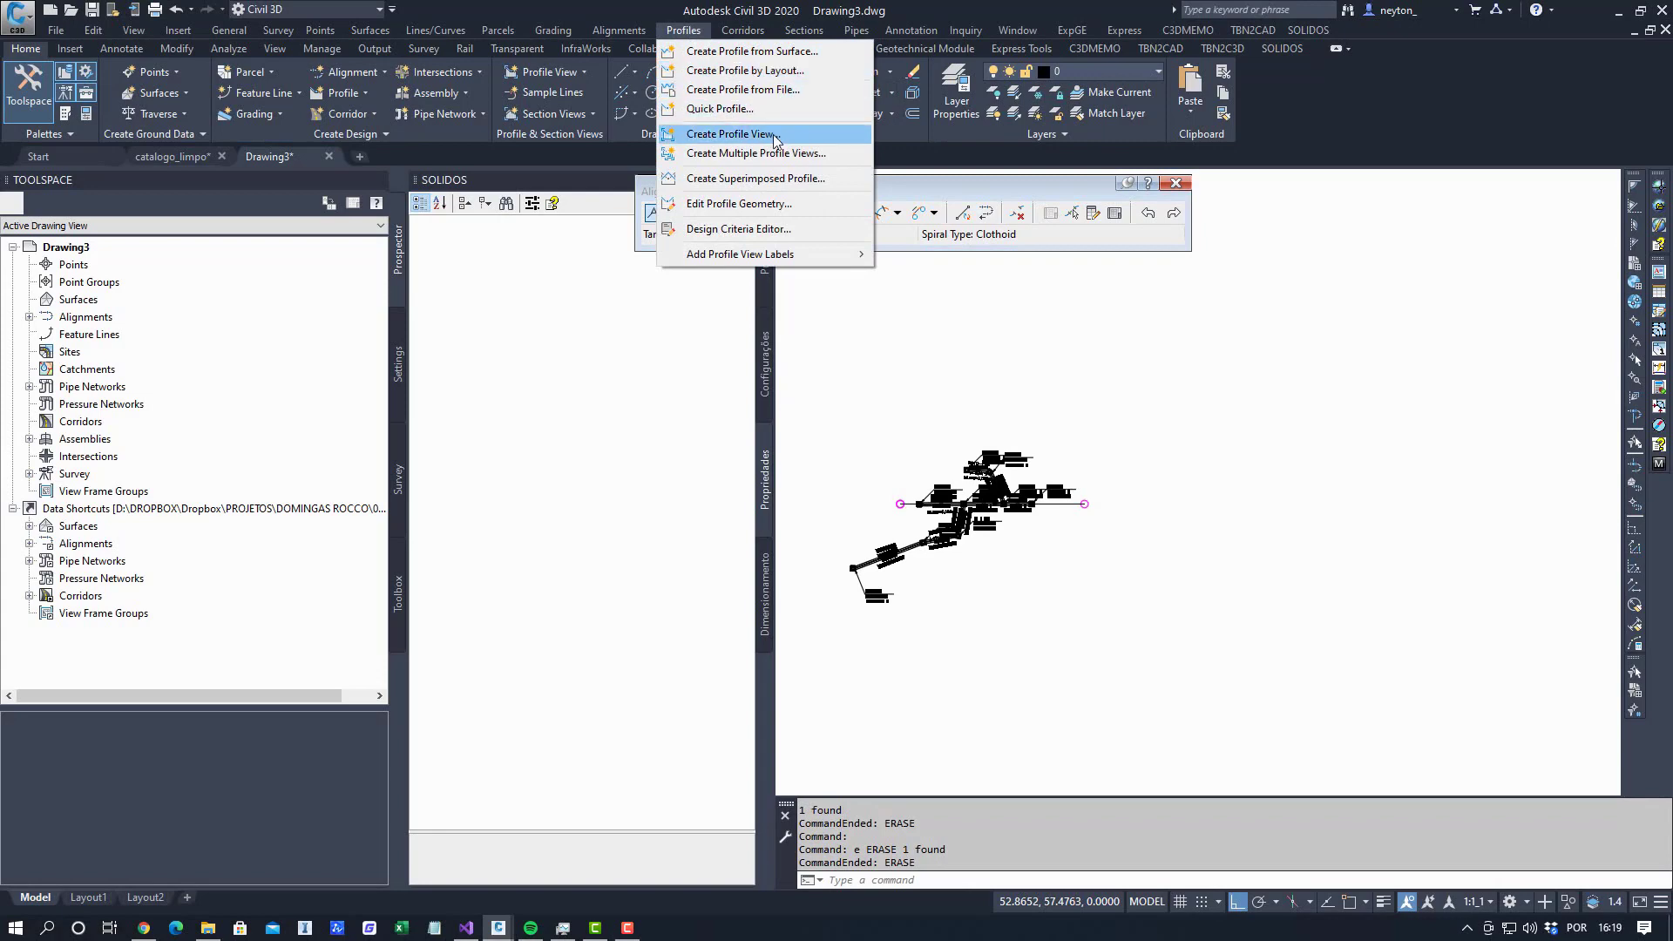
left_click(732, 132)
left_click(986, 656)
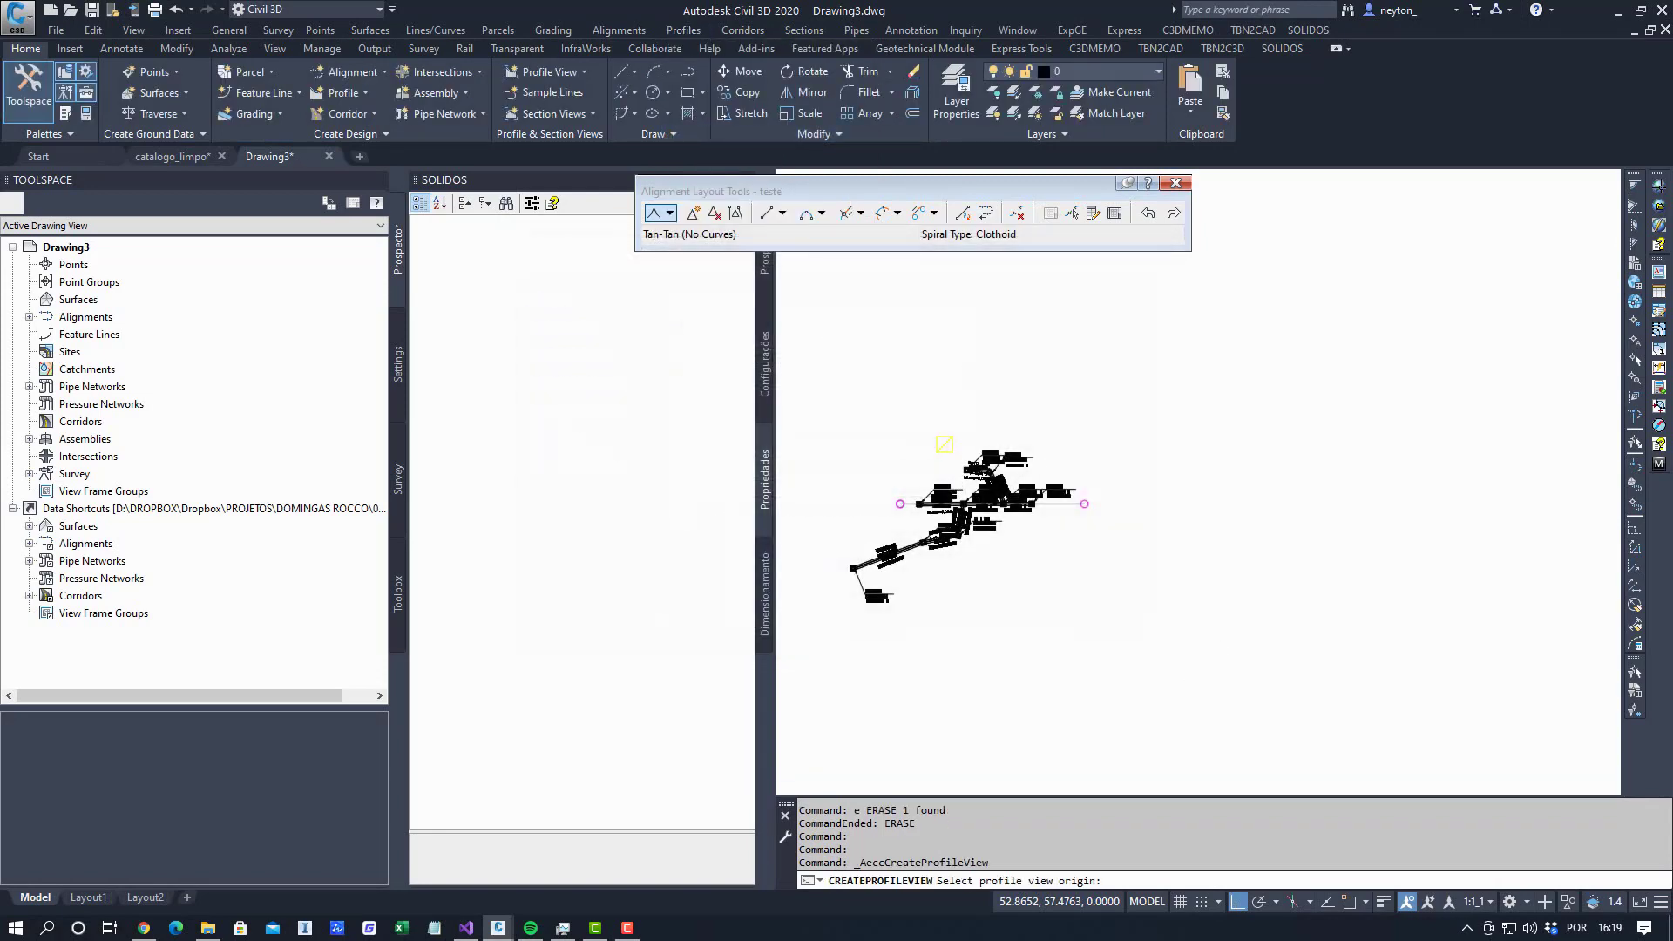
left_click(1216, 566)
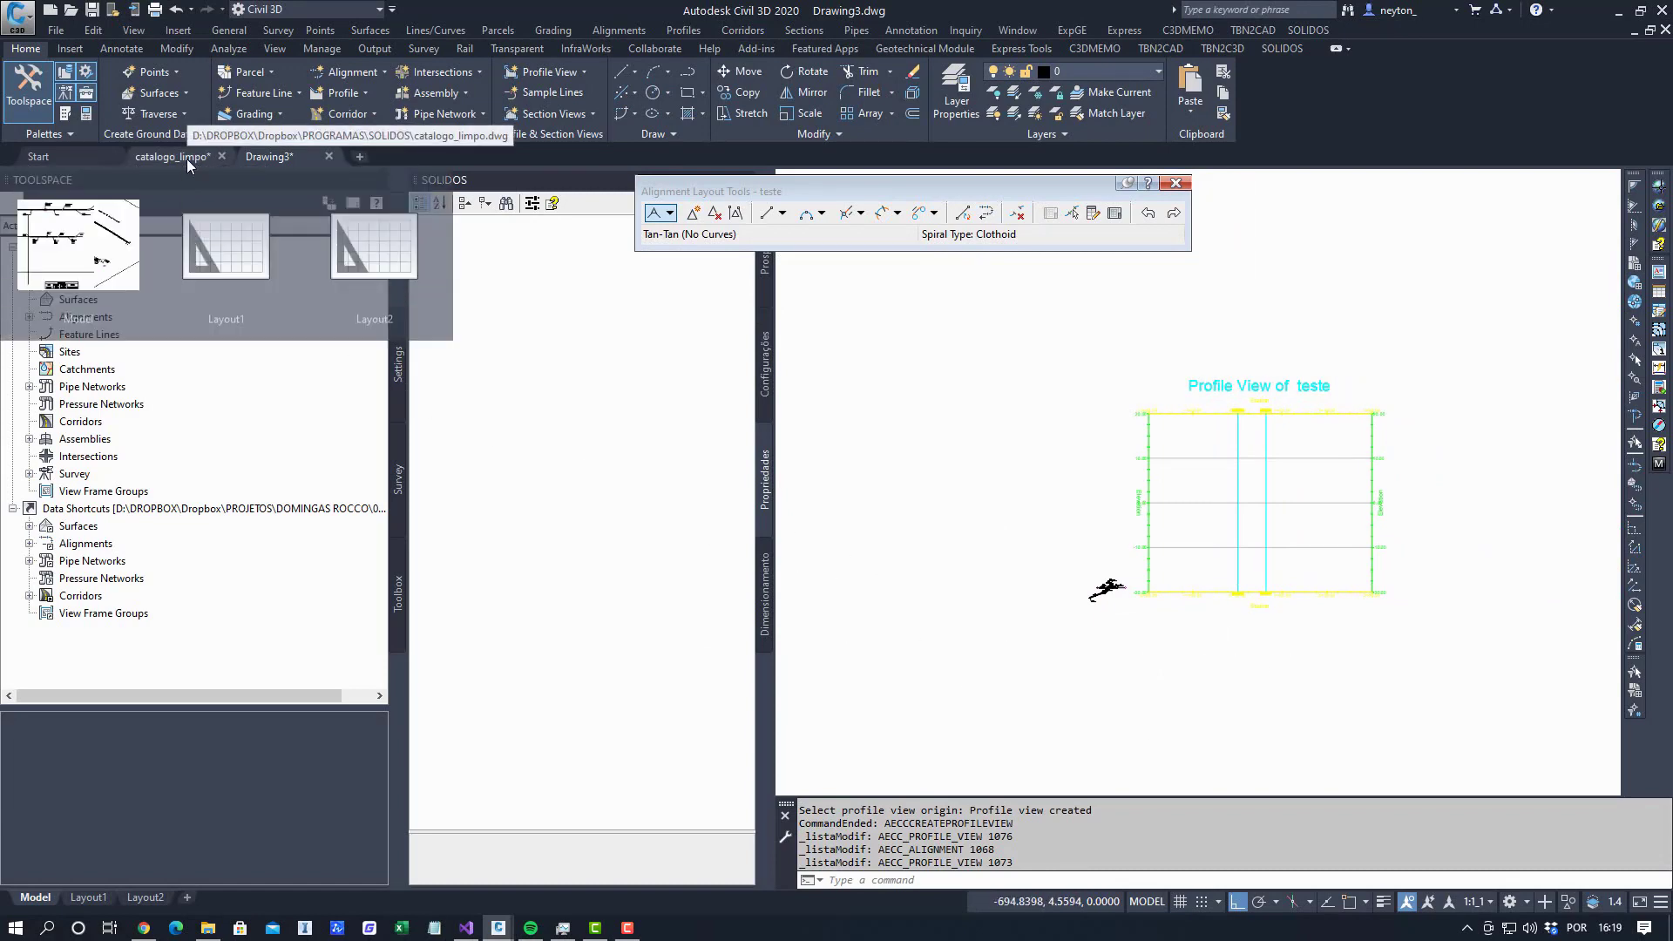
Copy the PARALLELA_5X profile view style from the catalogo_limpo settings into Drawing3.
left_click(400, 367)
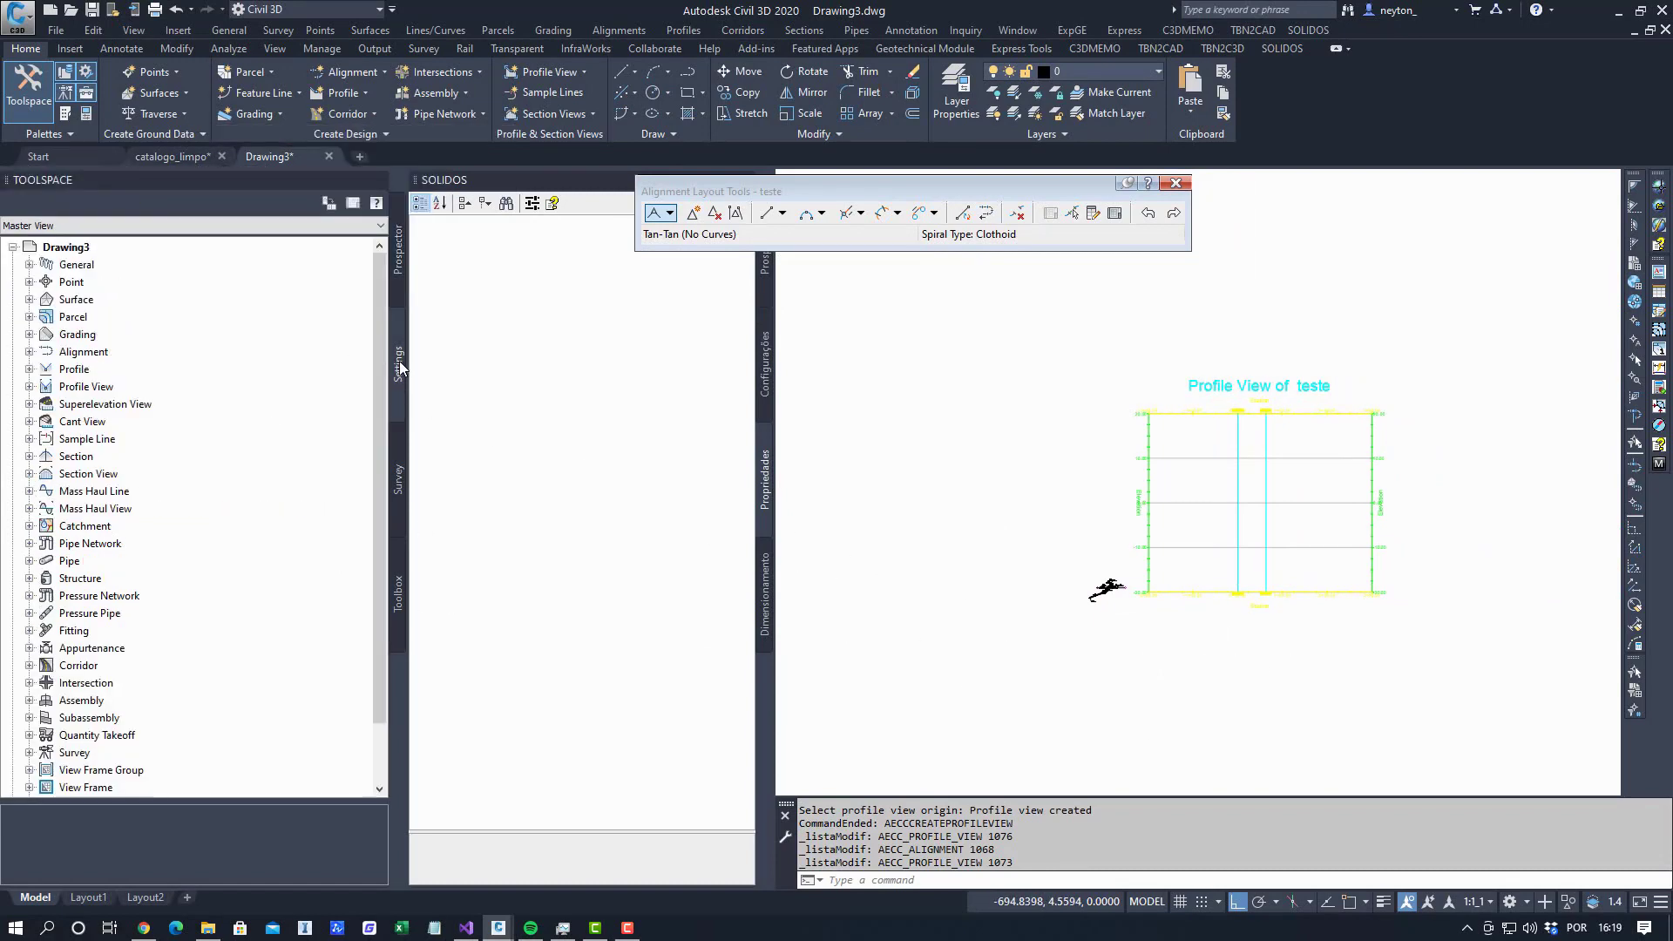
left_click(12, 248)
left_click(12, 265)
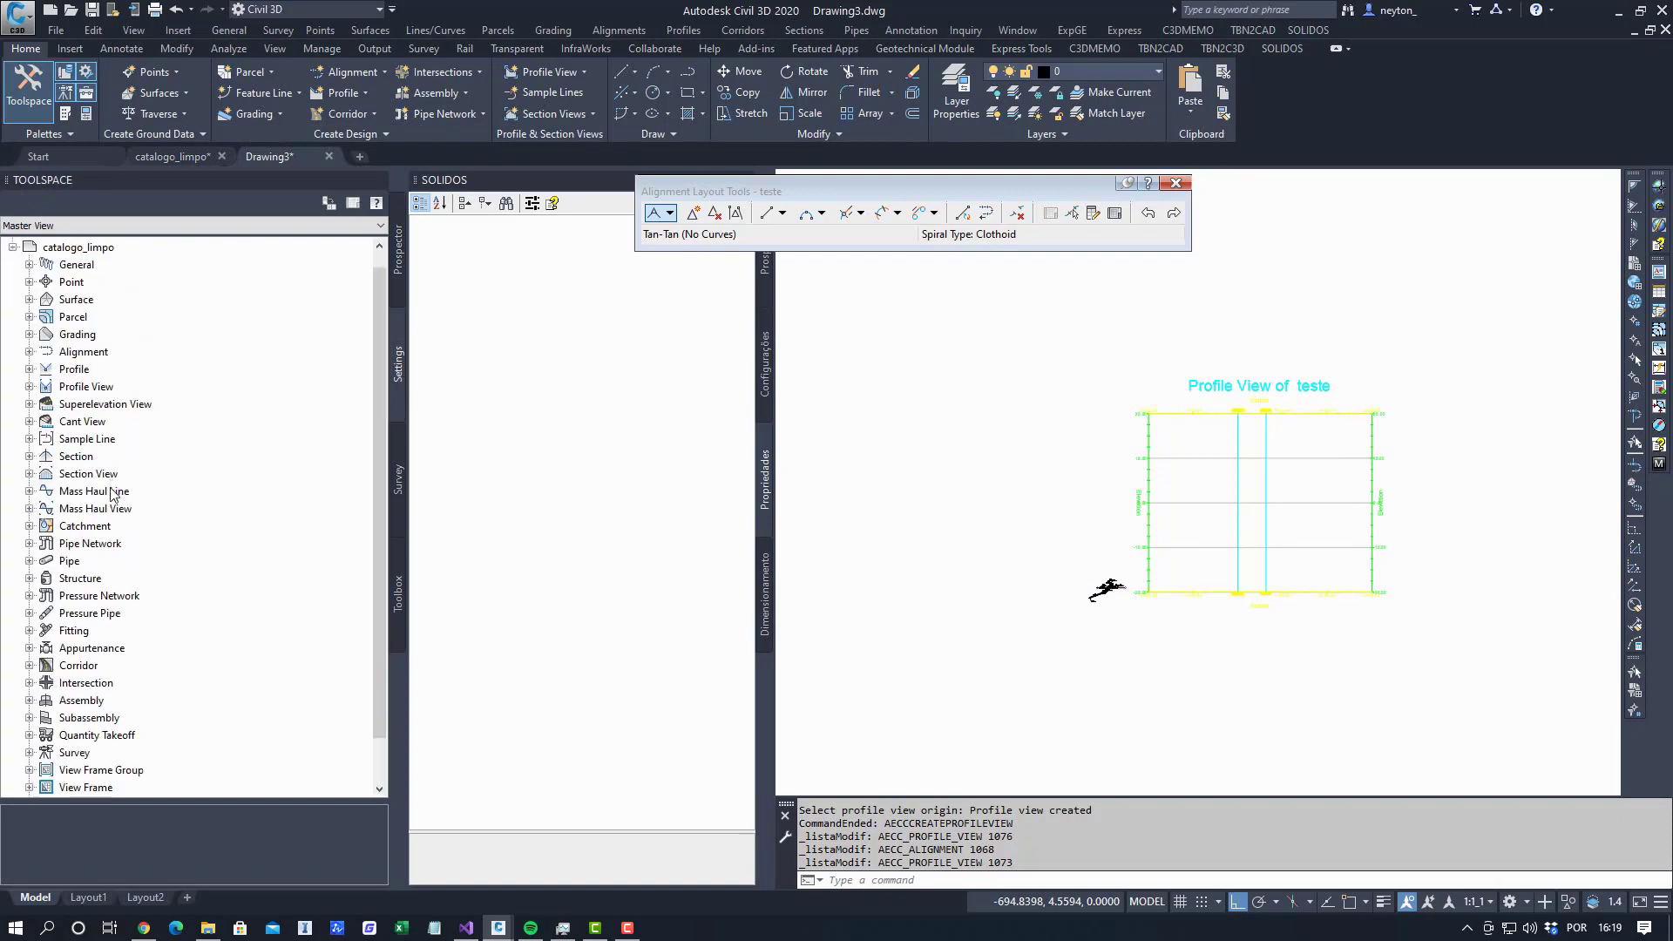
left_click(113, 545)
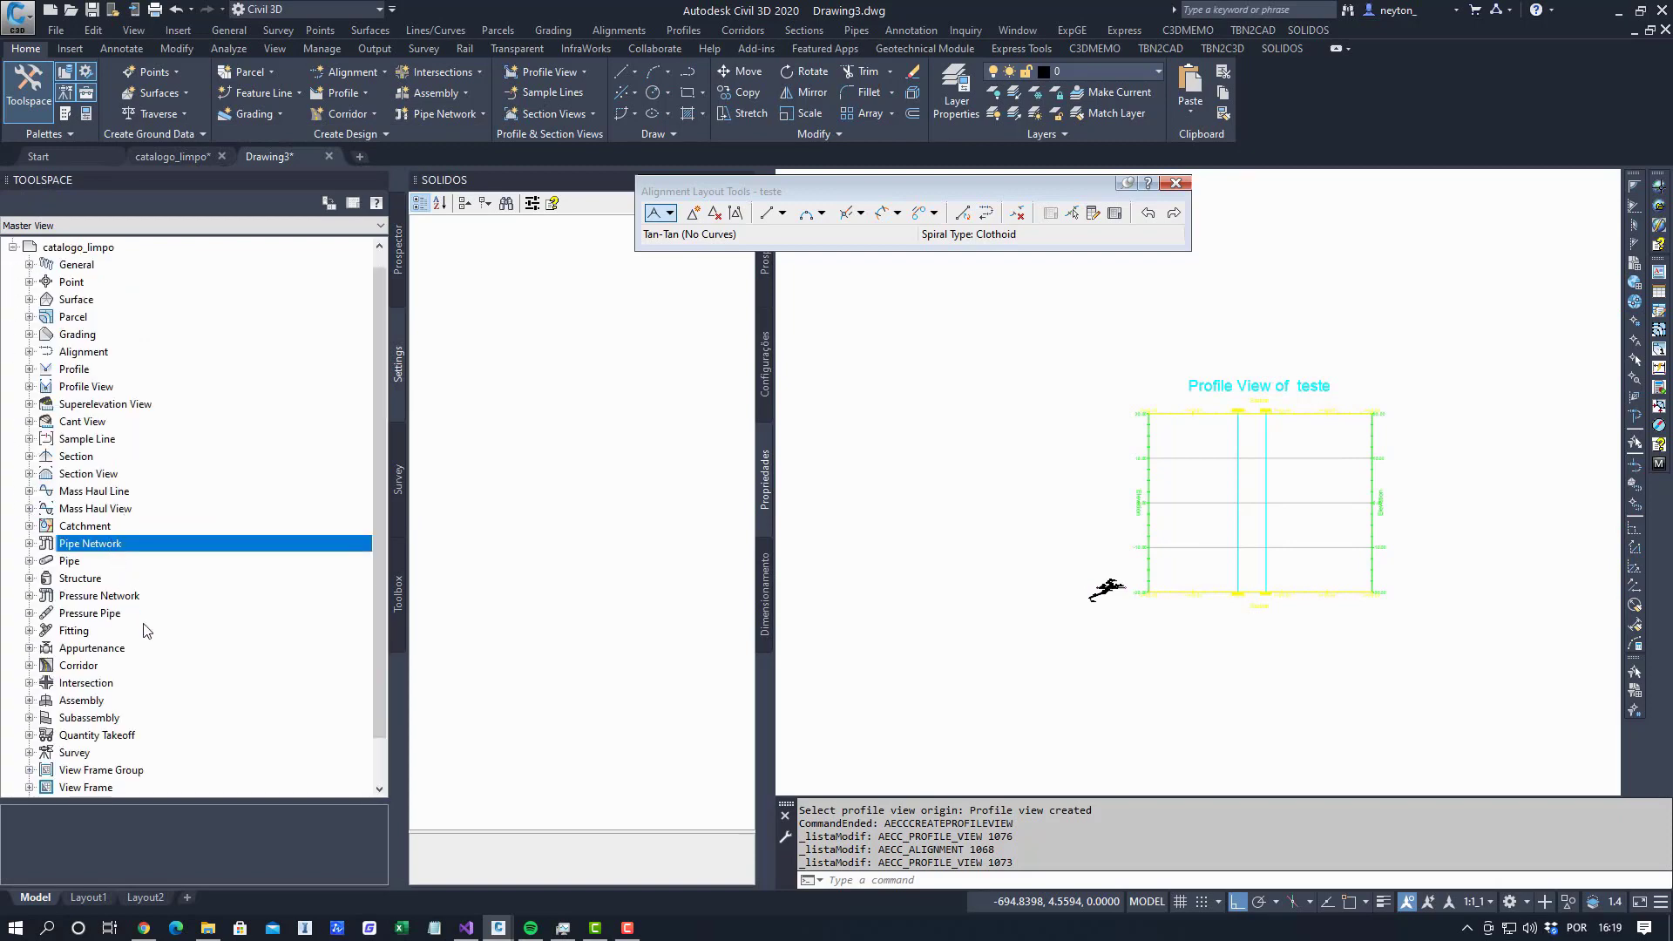
scroll(145, 629, "down", 1)
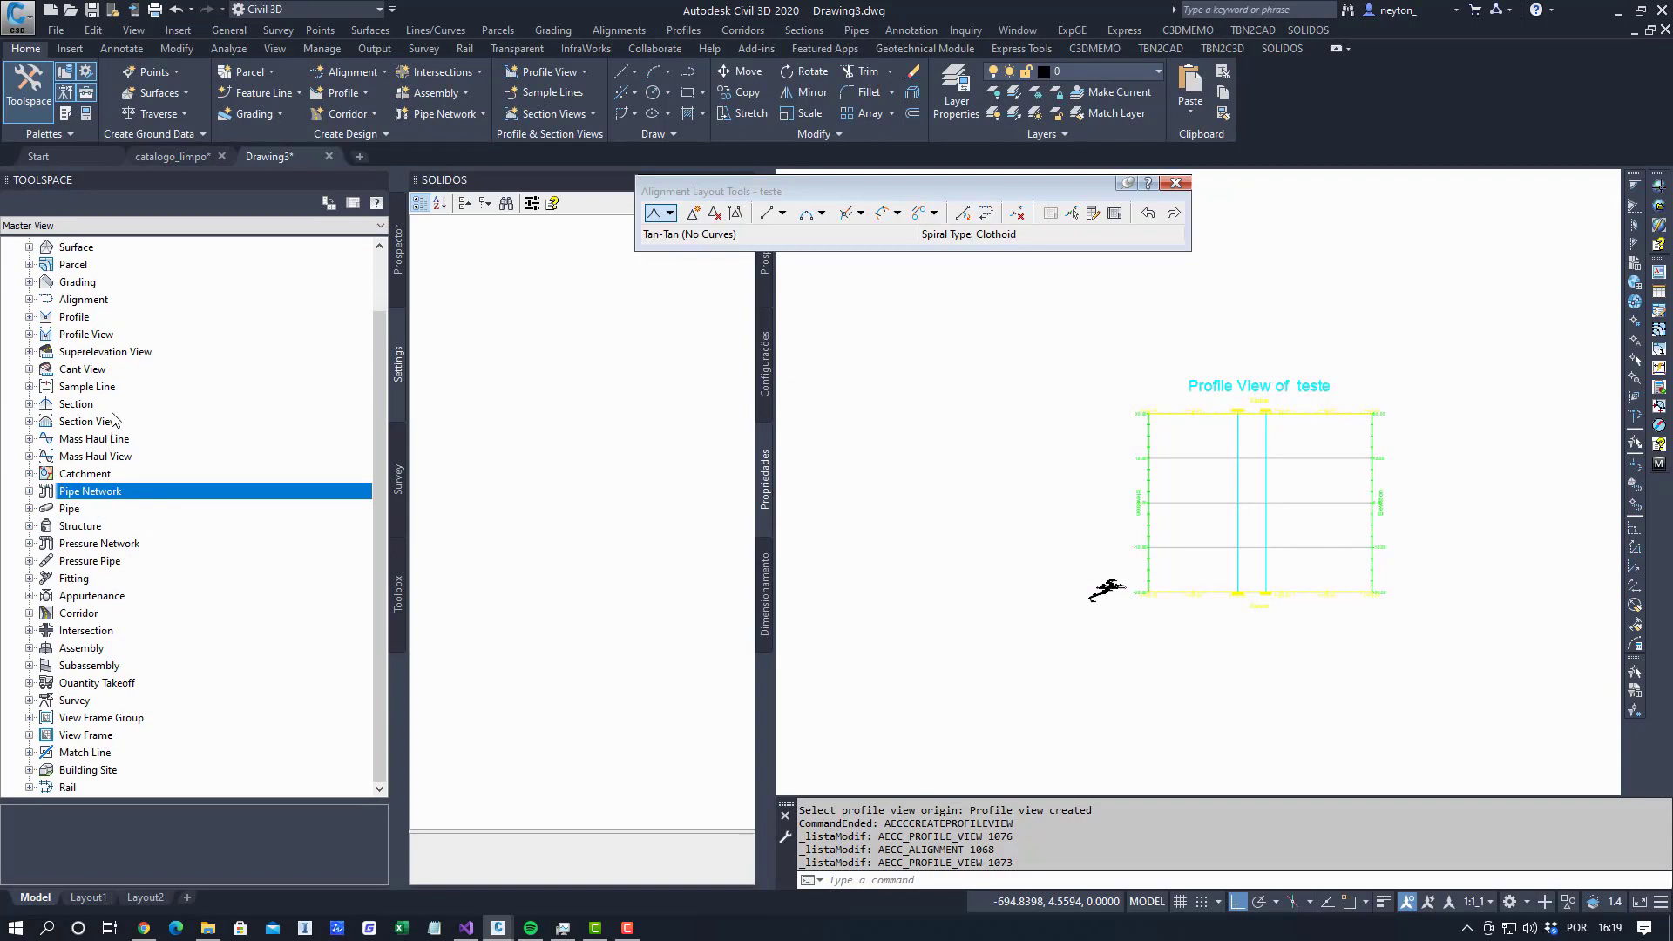
left_click(112, 388)
left_click(105, 336)
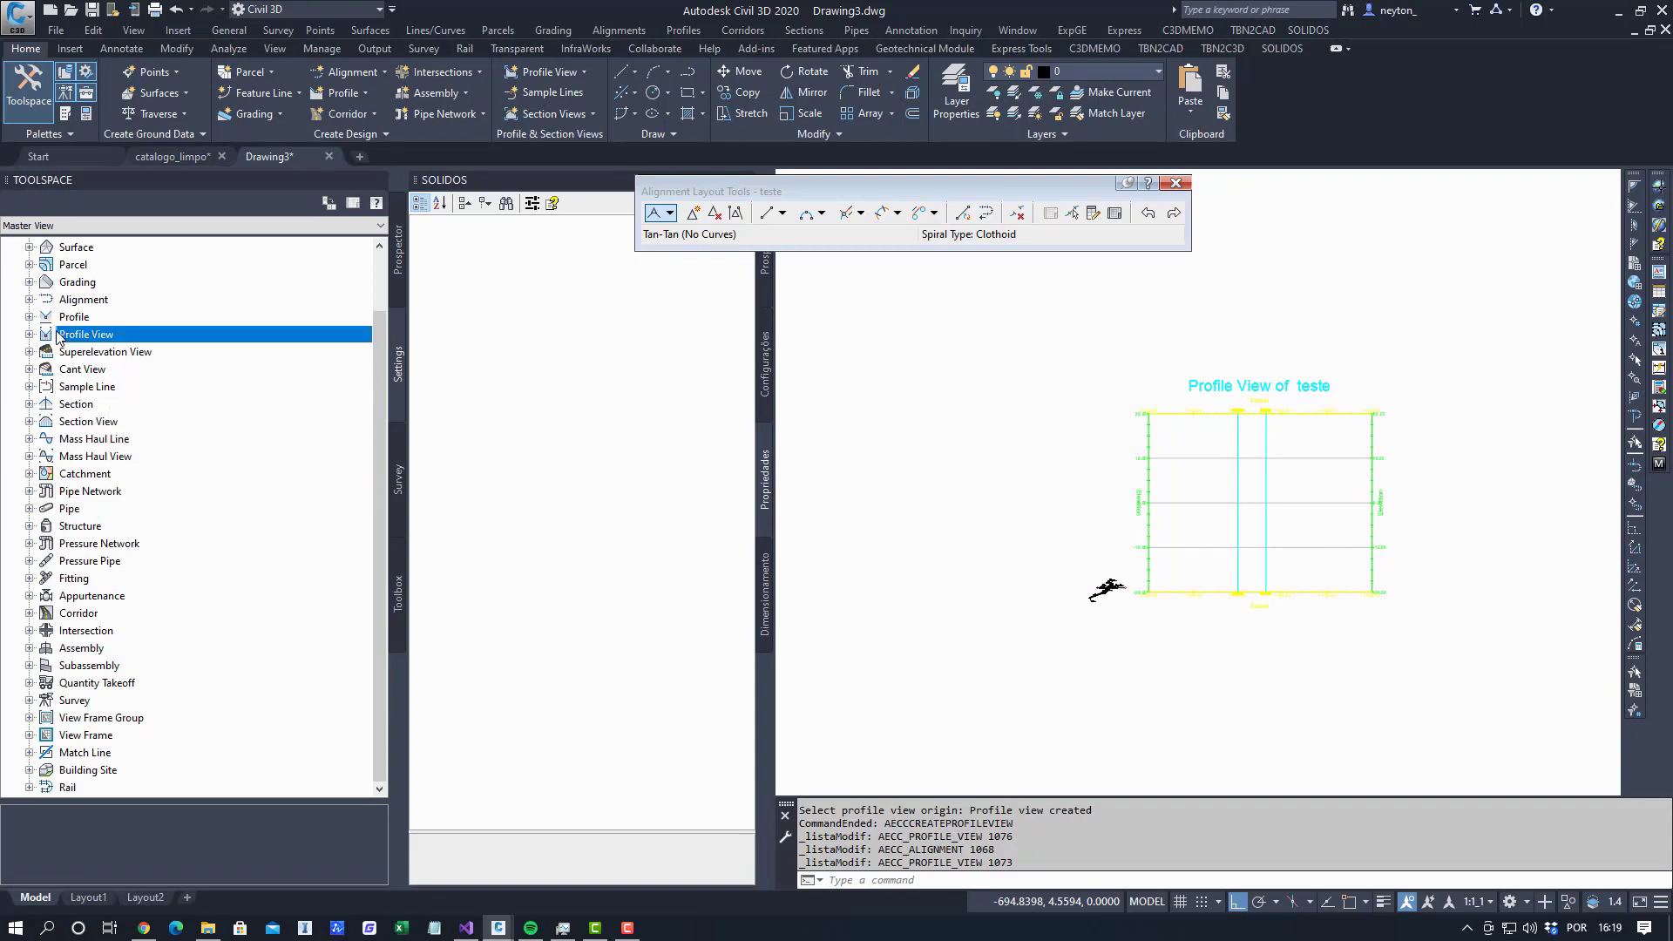
left_click(30, 335)
left_click(47, 351)
left_click_drag(131, 370, 527, 446)
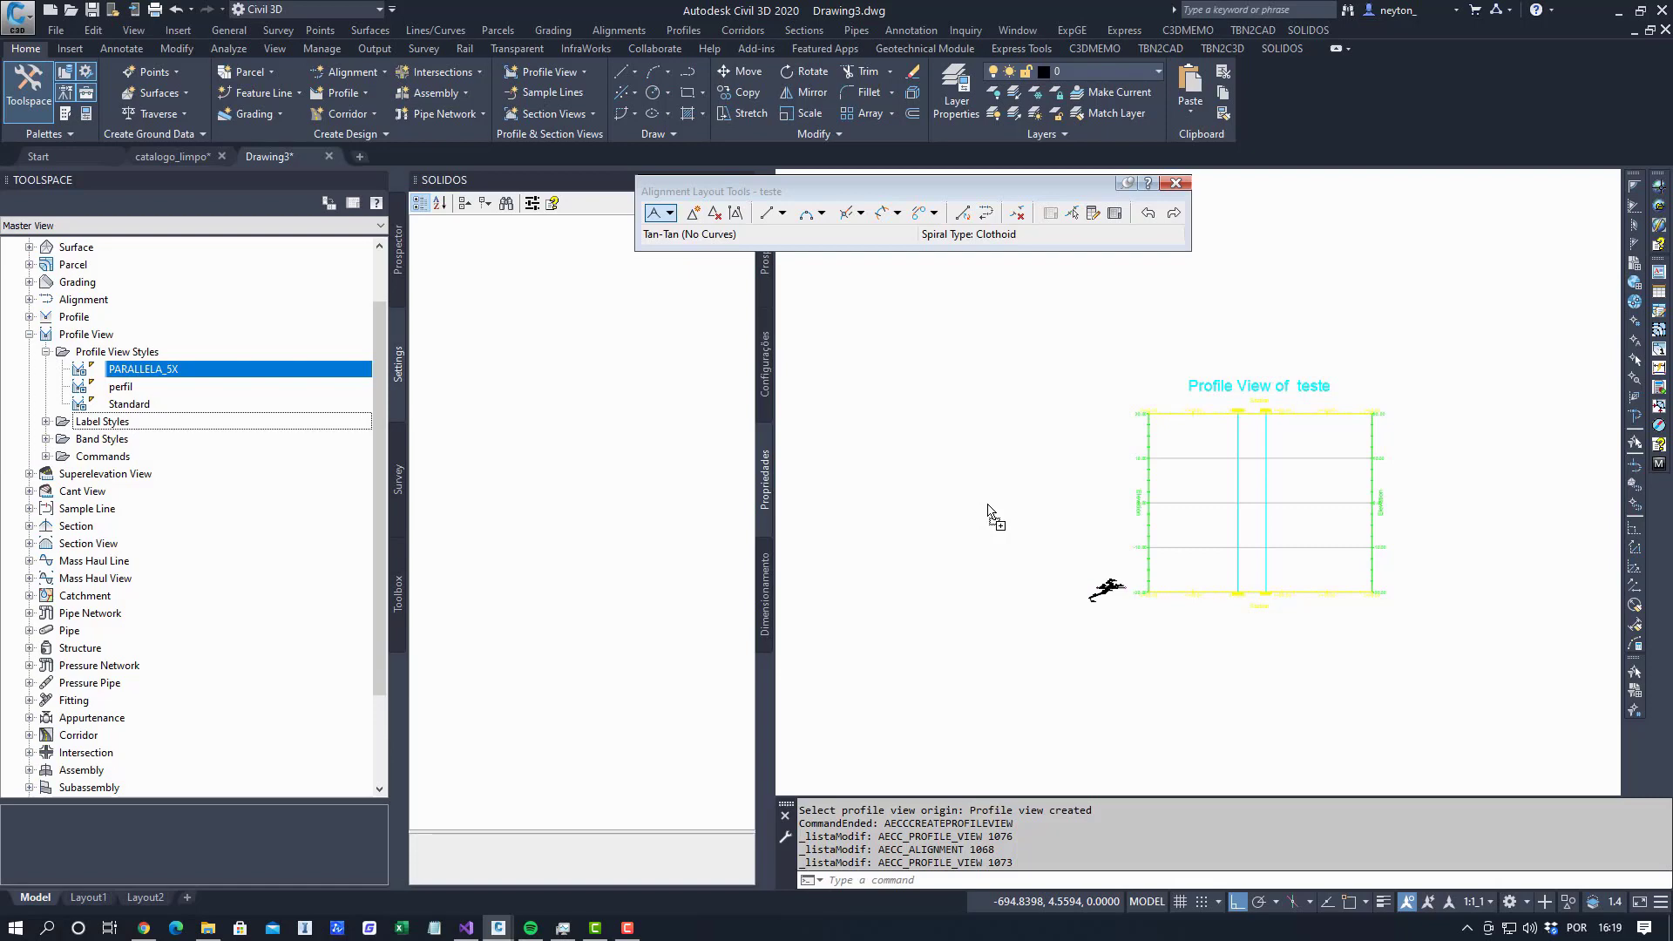
left_click_drag(987, 505, 985, 510)
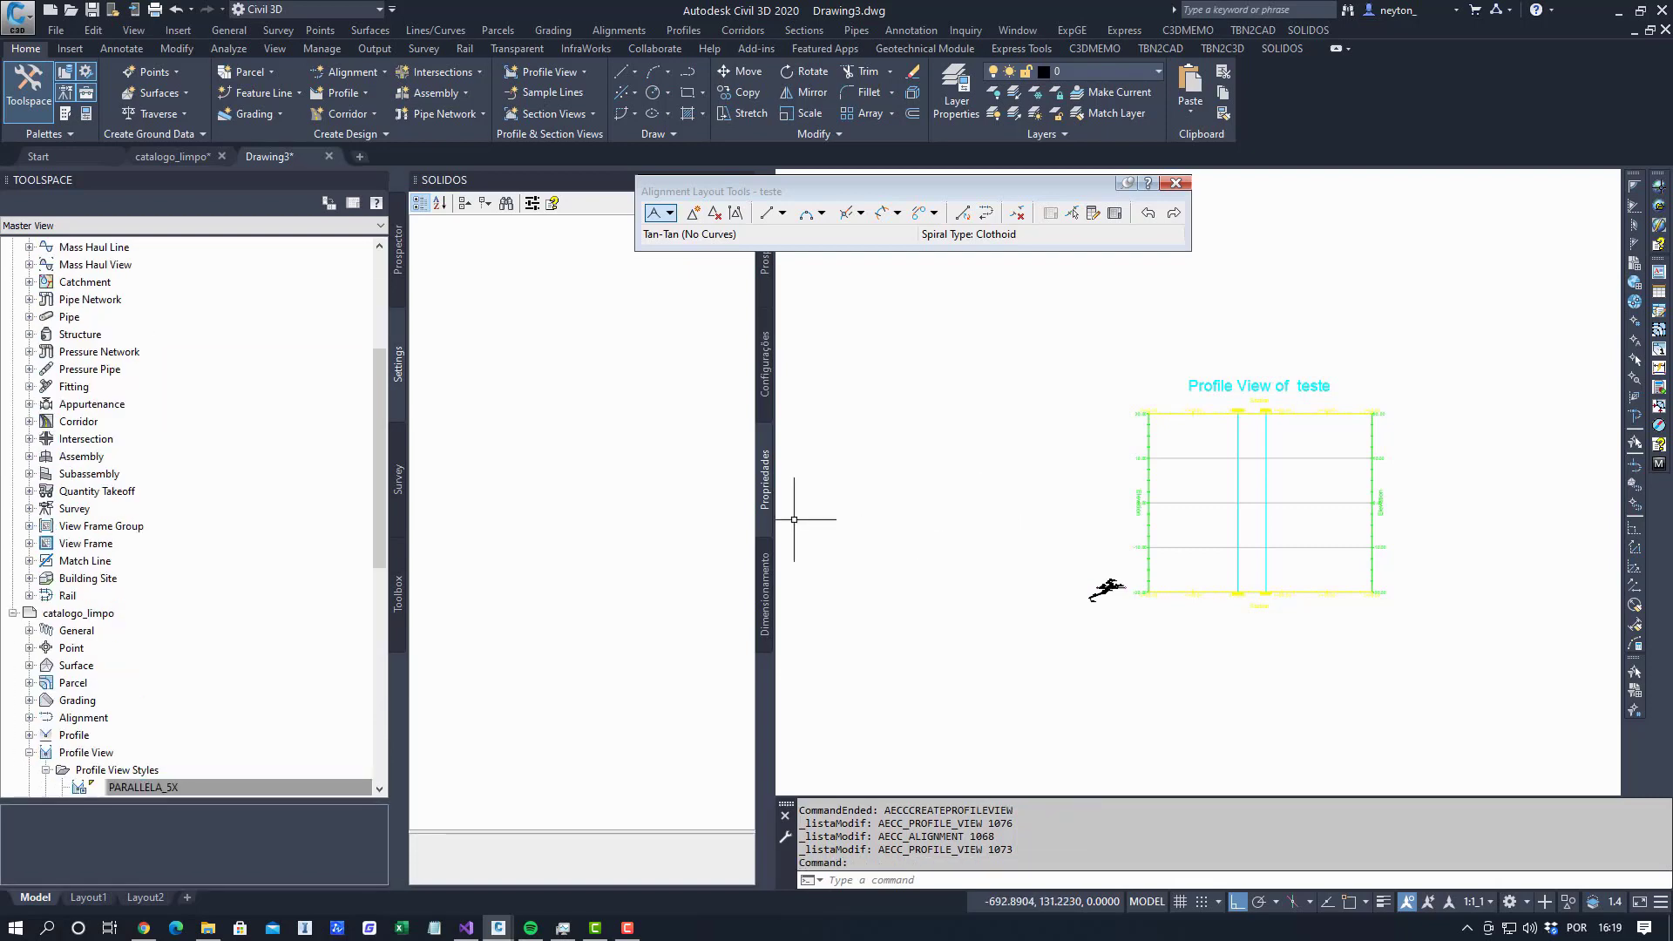
Copy the DRENAGEM profile view band set from the catalogo_limpo settings into Drawing3.
scroll(243, 578, "down", 6)
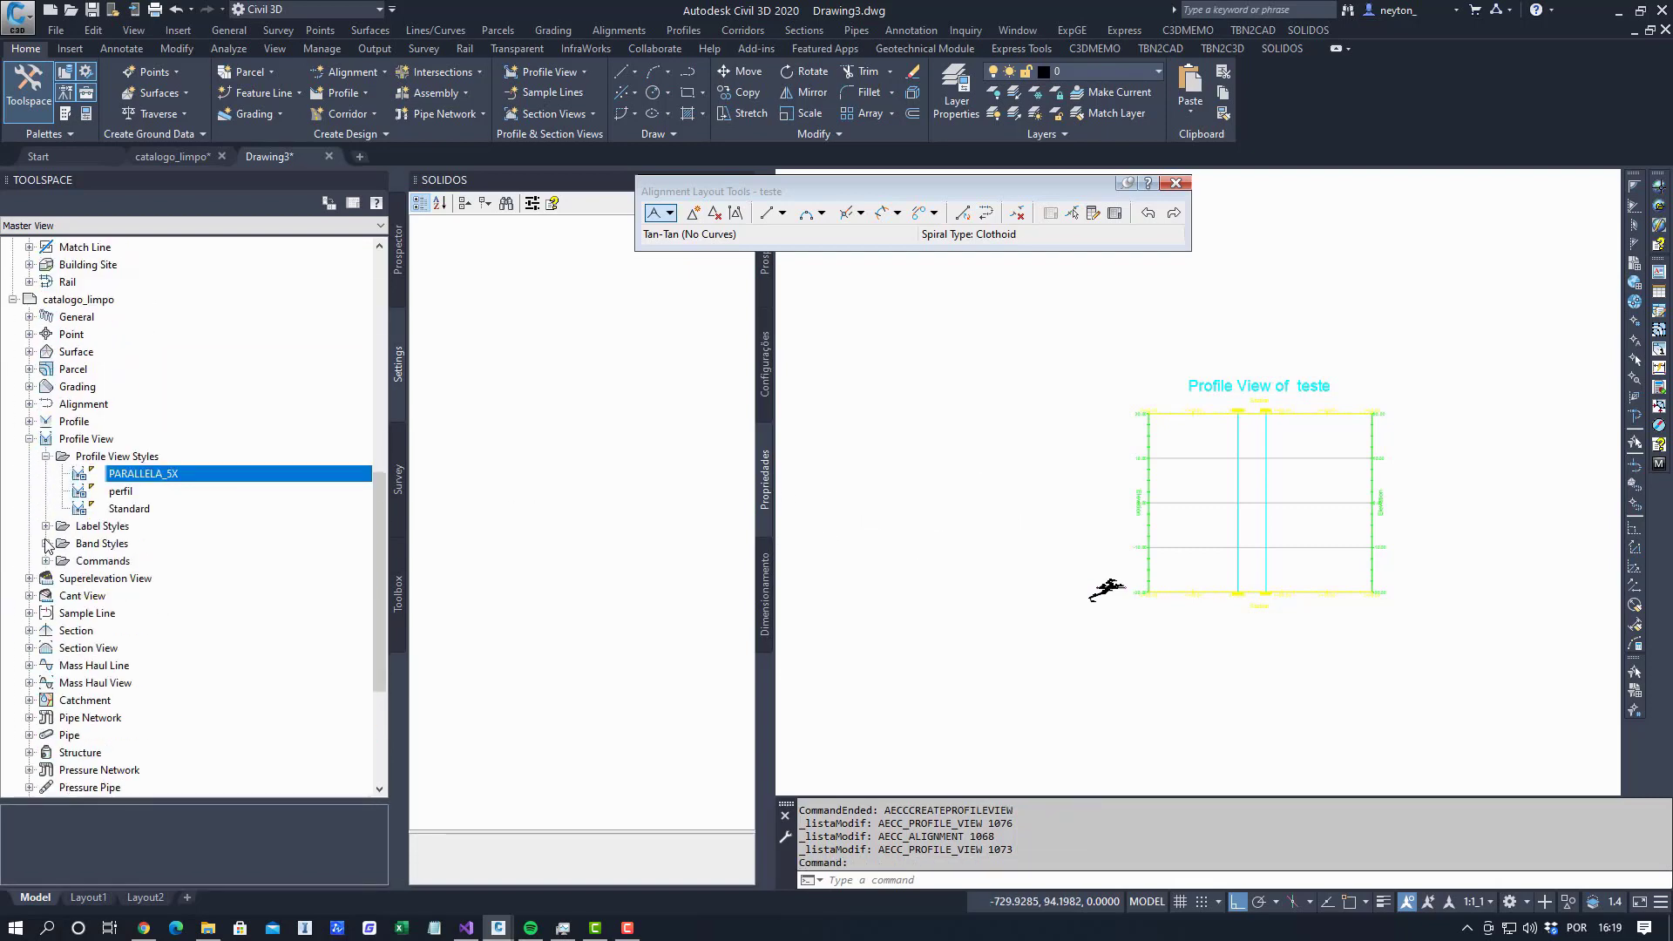
left_click(47, 544)
left_click(62, 561)
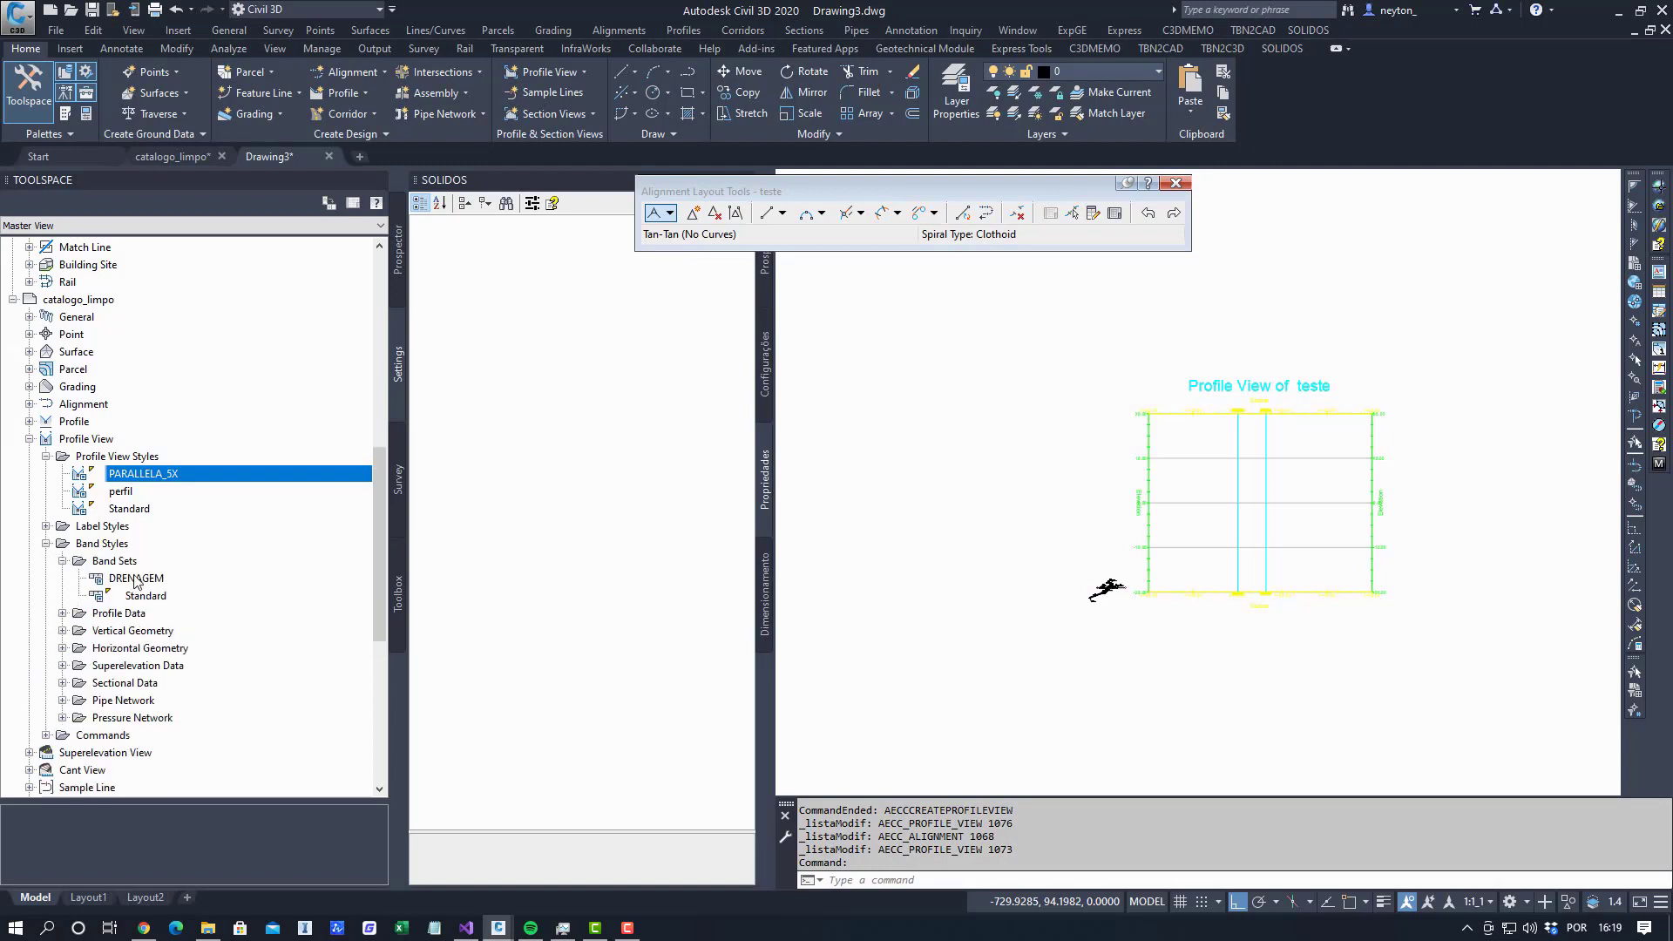
mouse_move(136, 578)
left_mouse_down()
mouse_move(964, 601)
mouse_move(979, 650)
left_mouse_up()
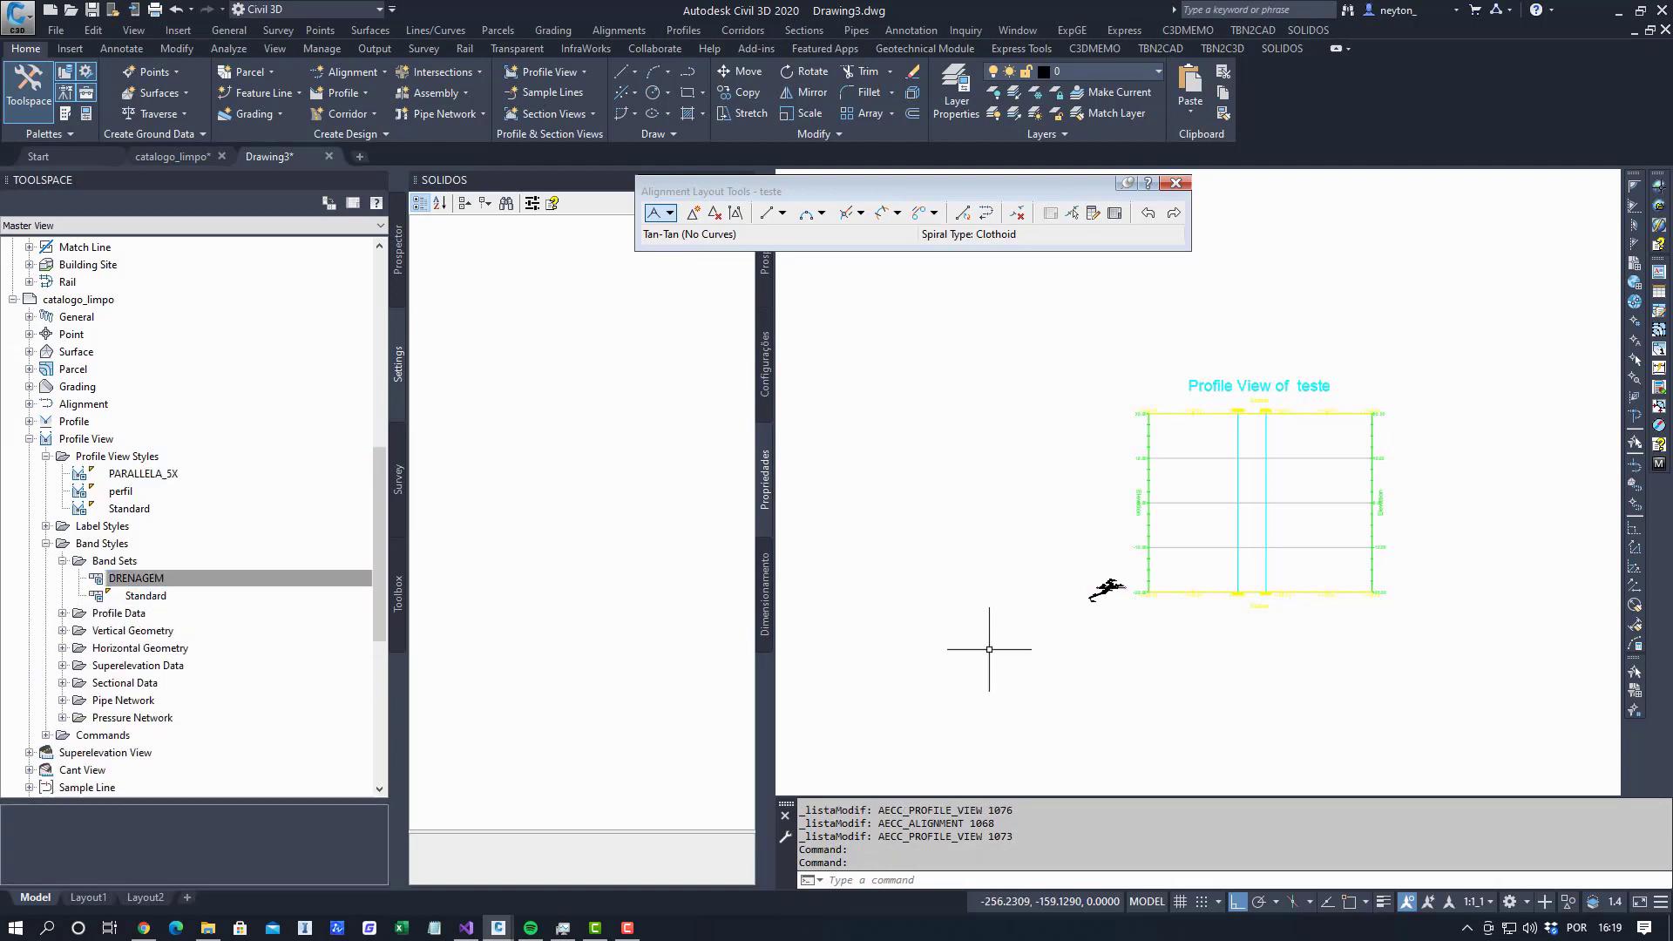
Set the object style of the teste profile view to PARALLELA_5X in its properties.
left_click(1246, 596)
left_click(1254, 583)
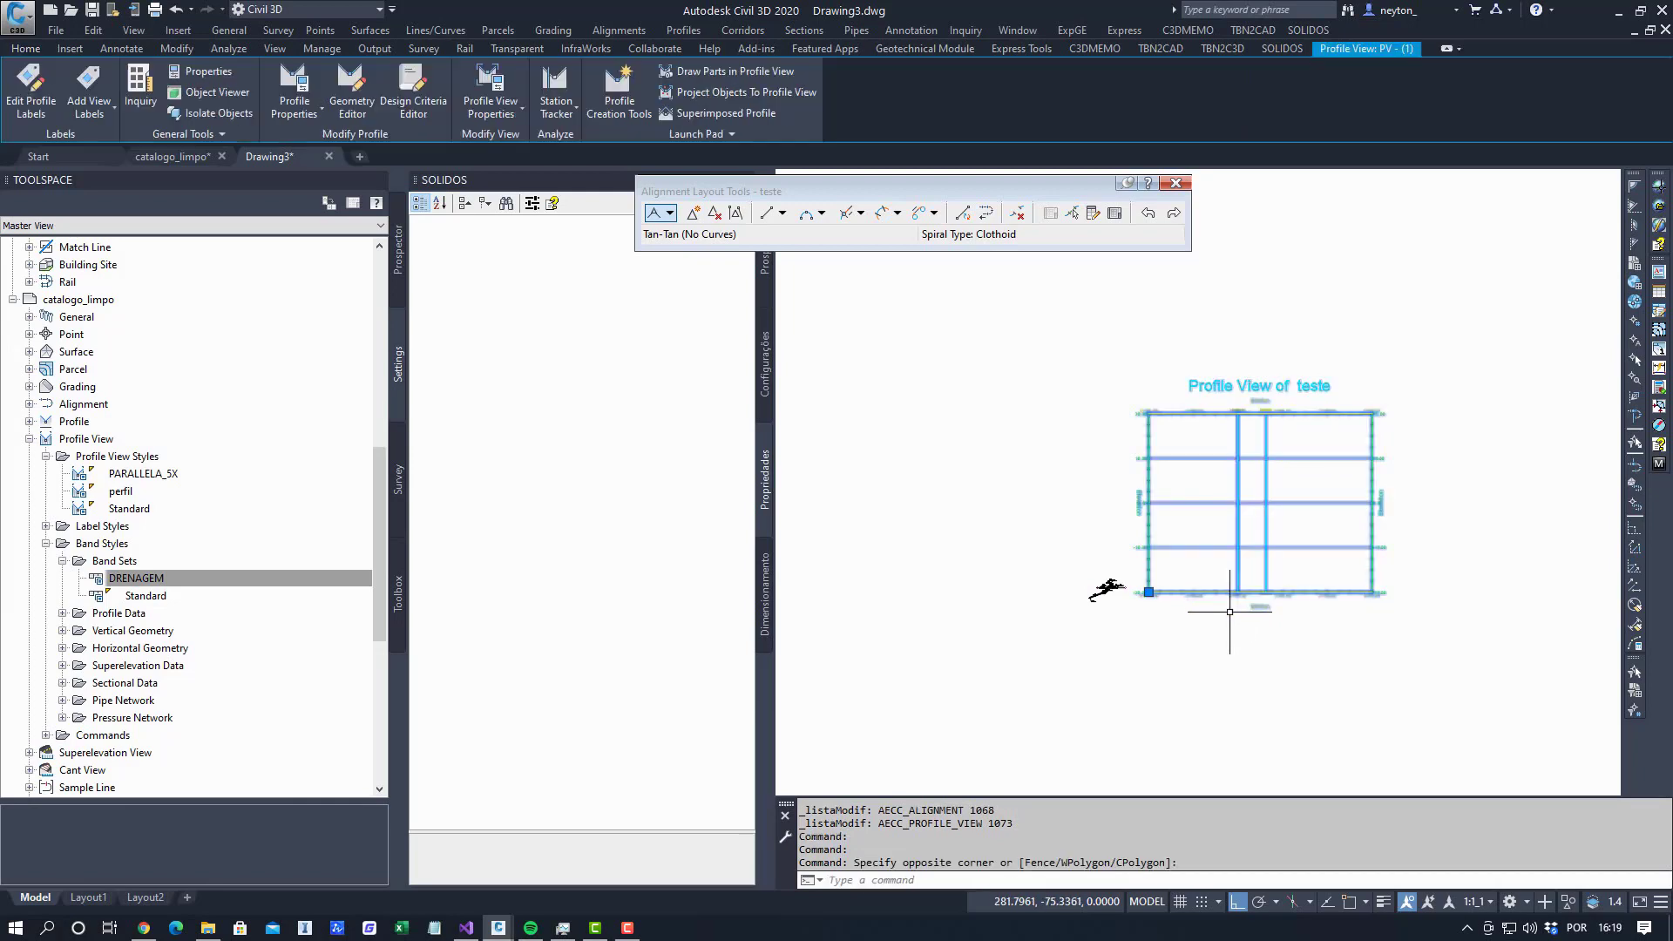
right_click(1215, 643)
left_click(1283, 816)
left_click(414, 242)
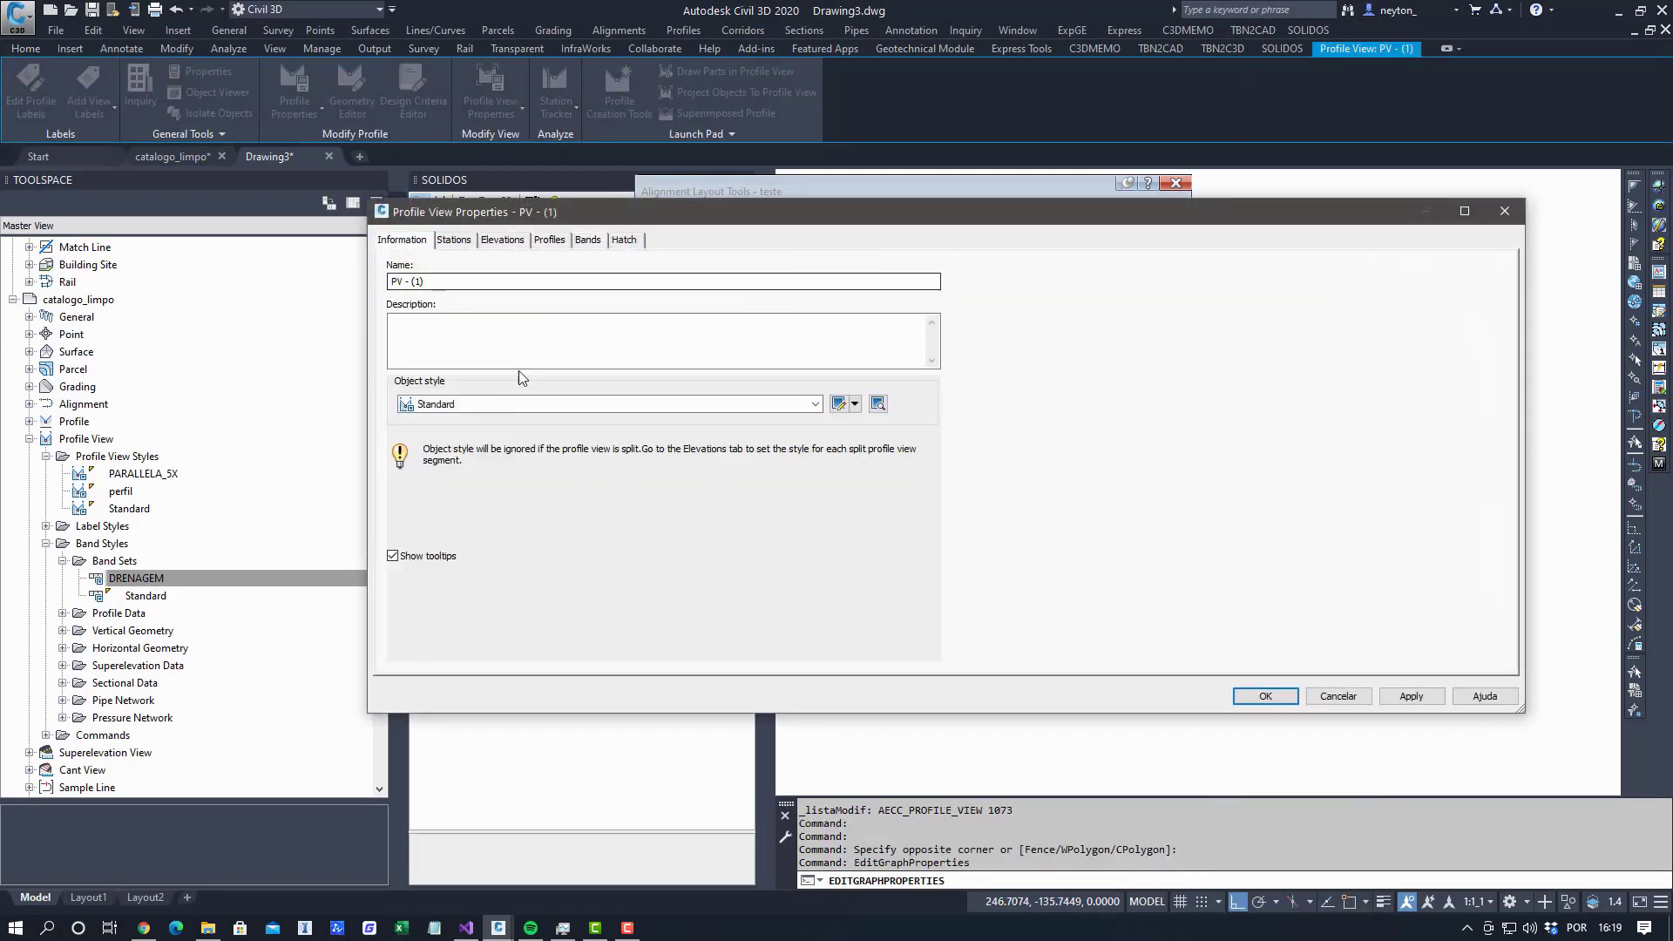
left_click(471, 403)
left_click(446, 423)
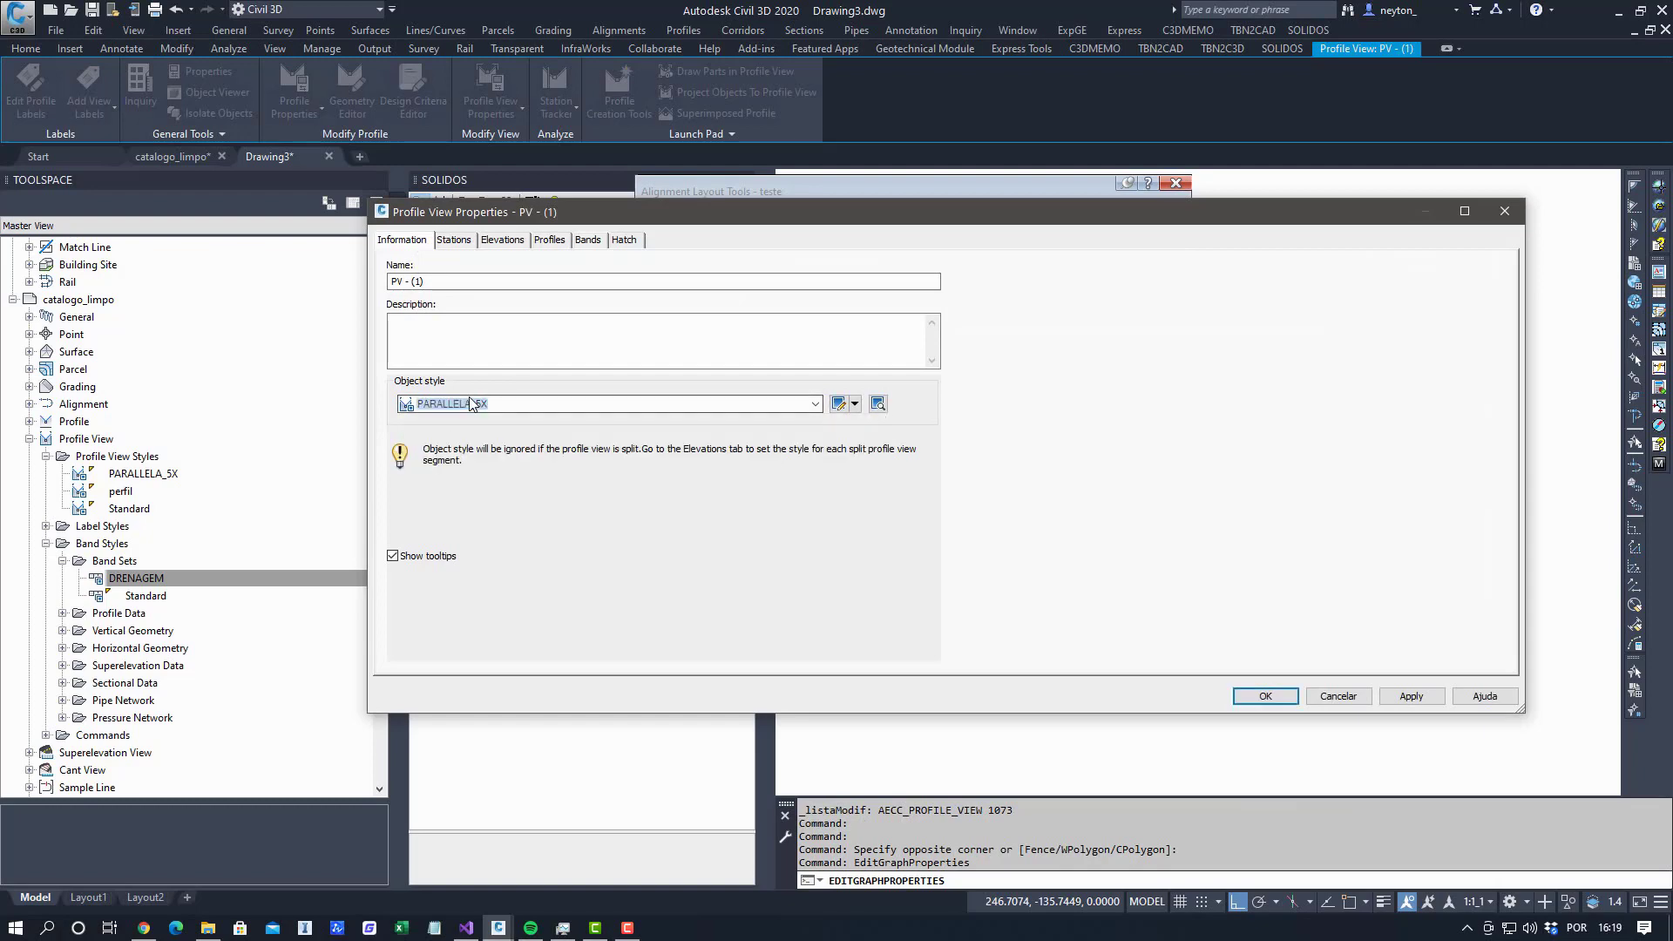
Import the DRENAGEM band set into the profile view and apply the property changes.
left_click(586, 241)
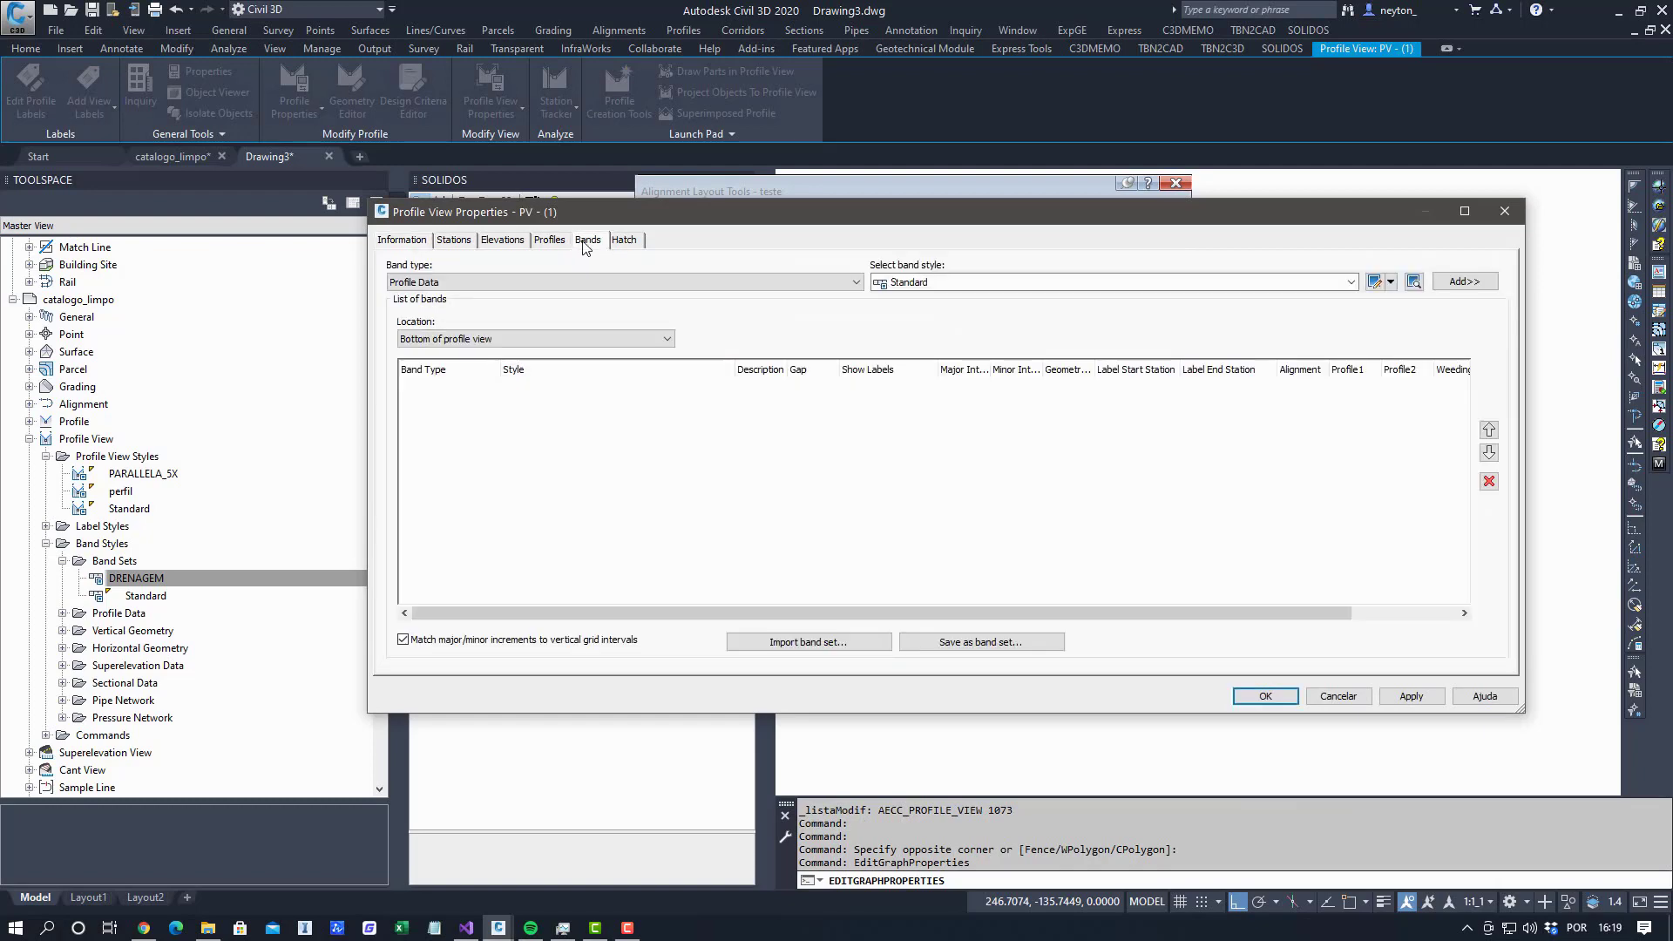
left_click(795, 642)
left_click(723, 382)
left_click(705, 407)
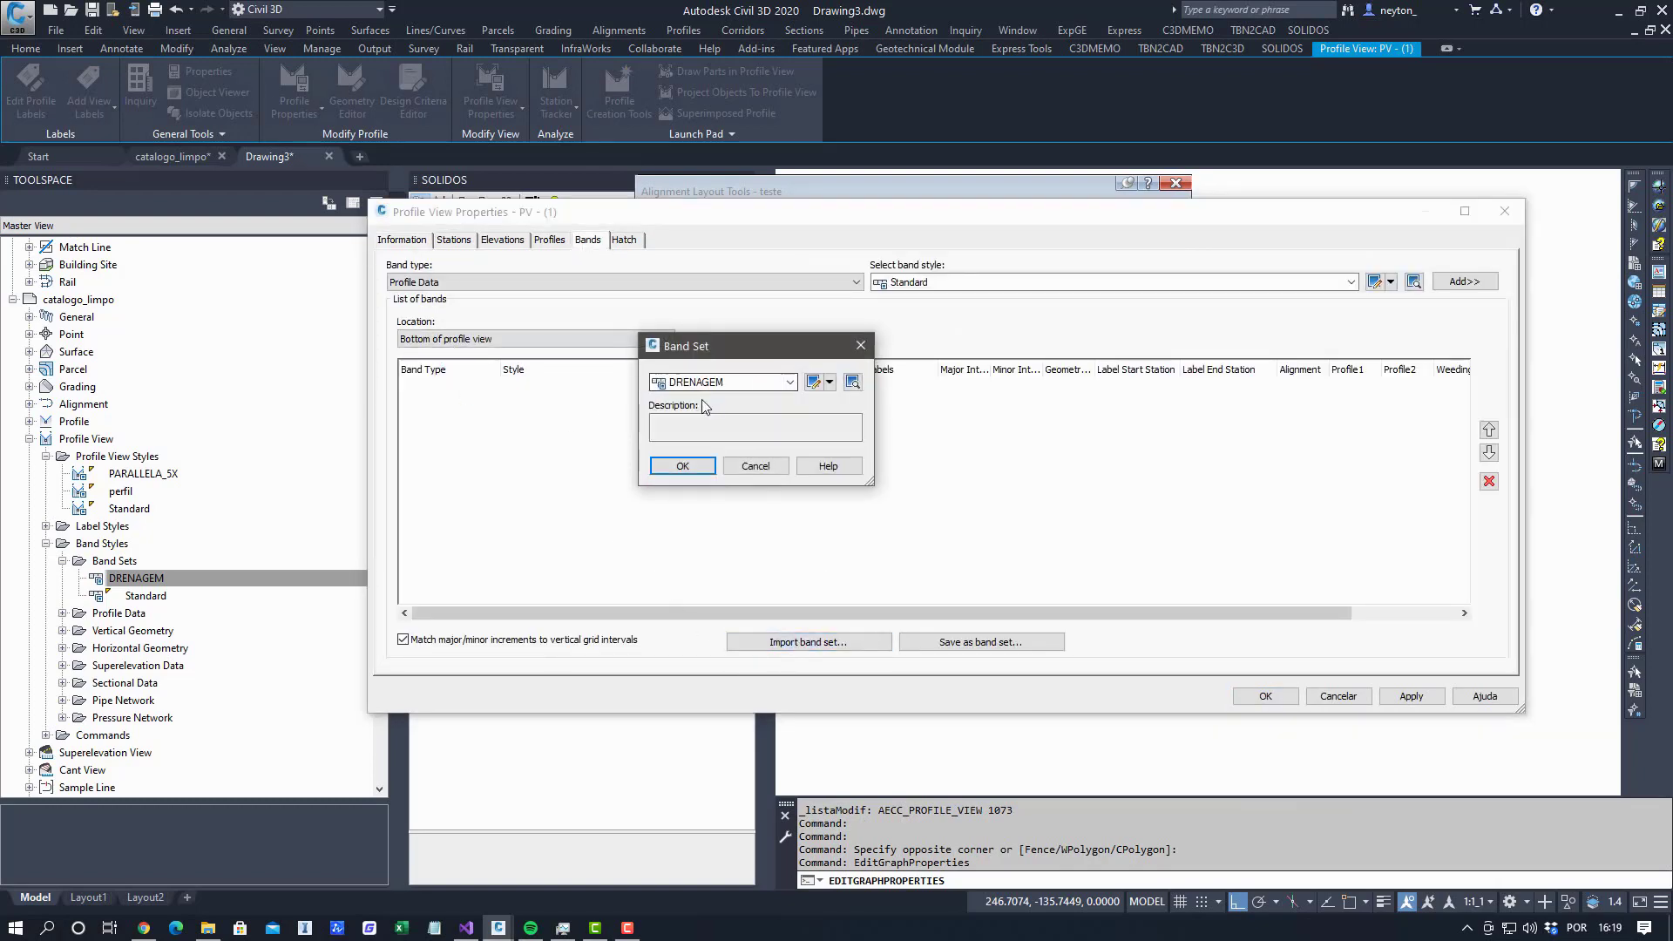
left_click(682, 465)
left_click(1263, 695)
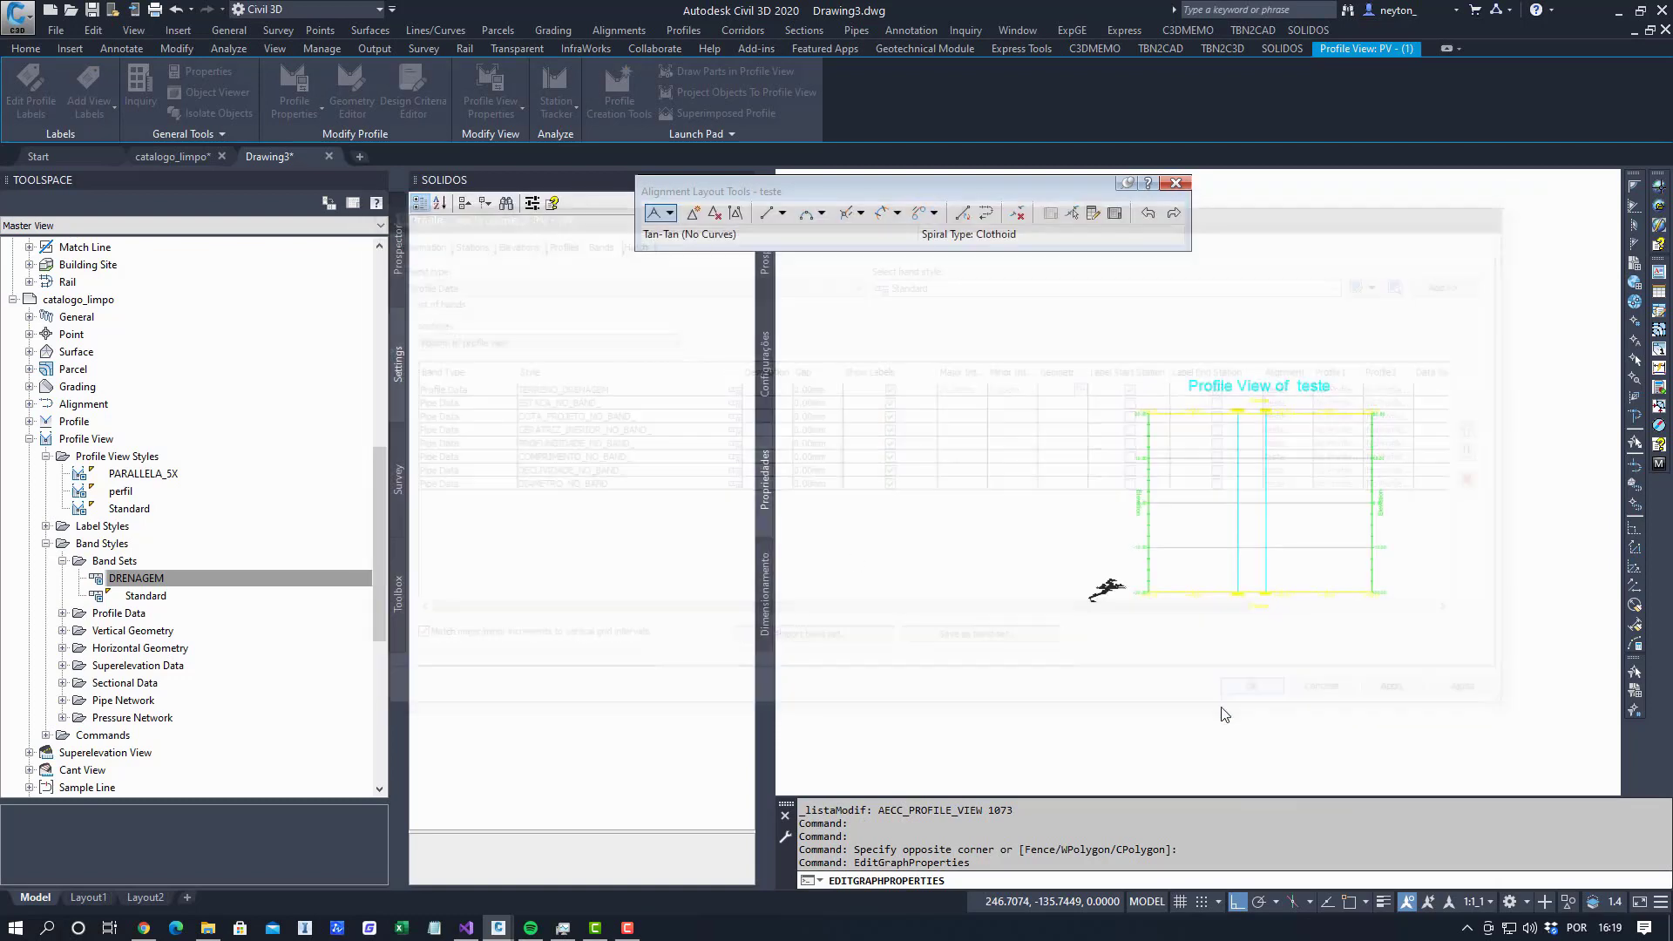
Project the structures and pipes of the PV - A04 to PV - A09 run into the teste profile view with Desenhar no ProfileView.
scroll(1185, 597, "up", 6)
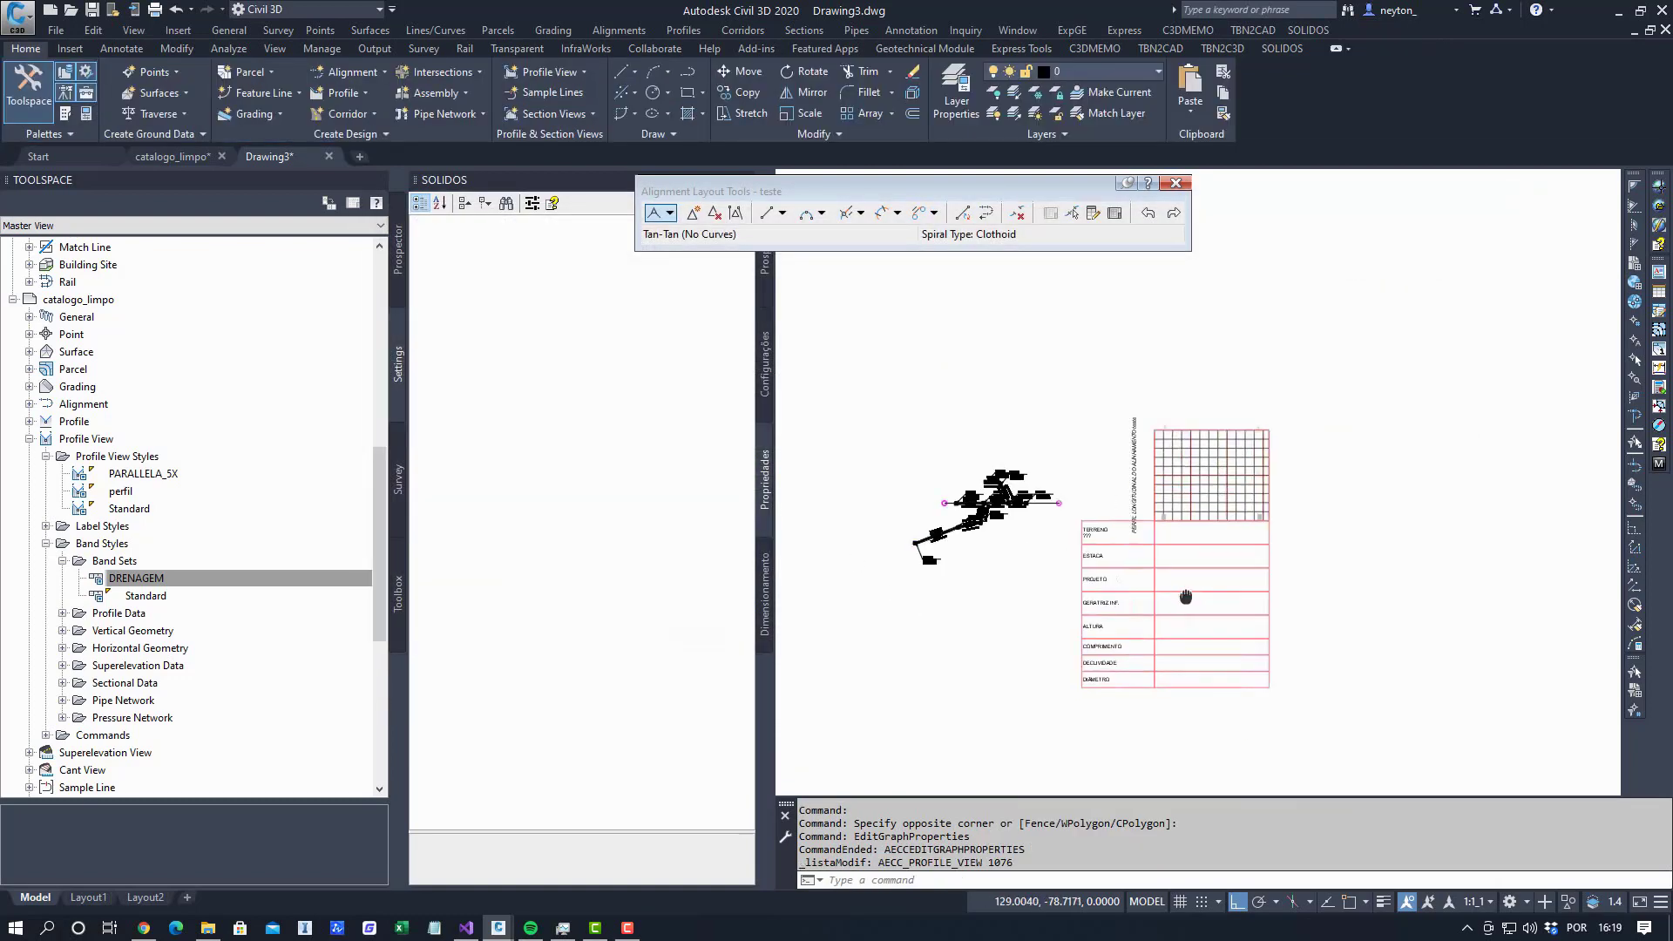
middle_click_drag(1185, 596, 1252, 513)
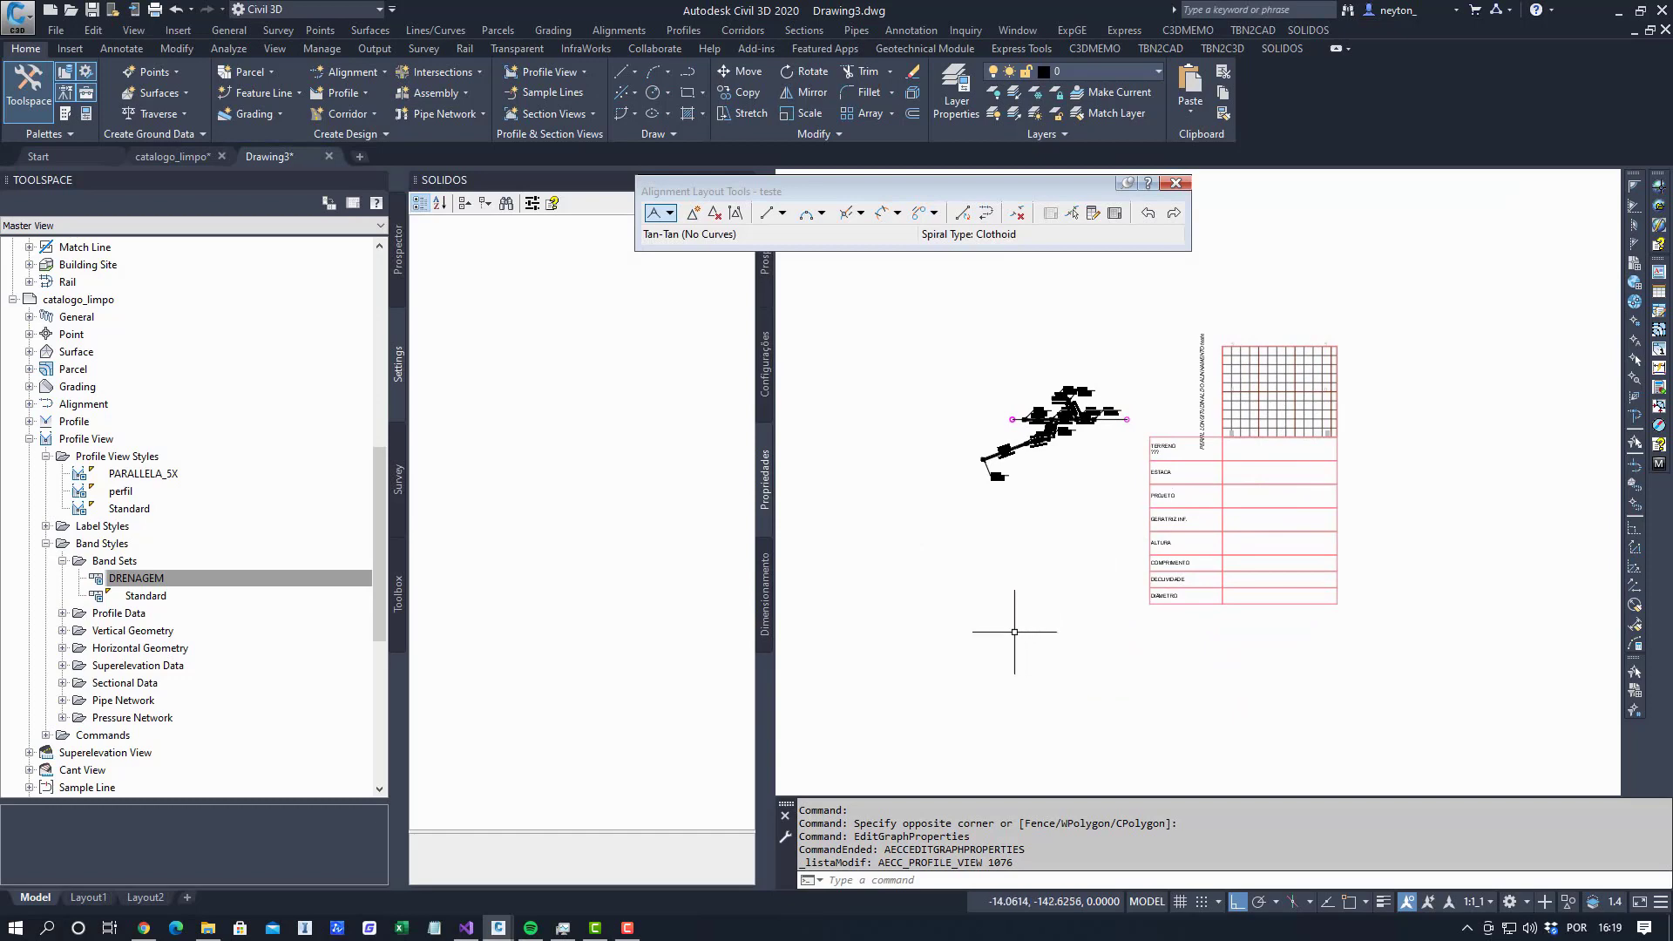
scroll(1091, 422, "up", 5)
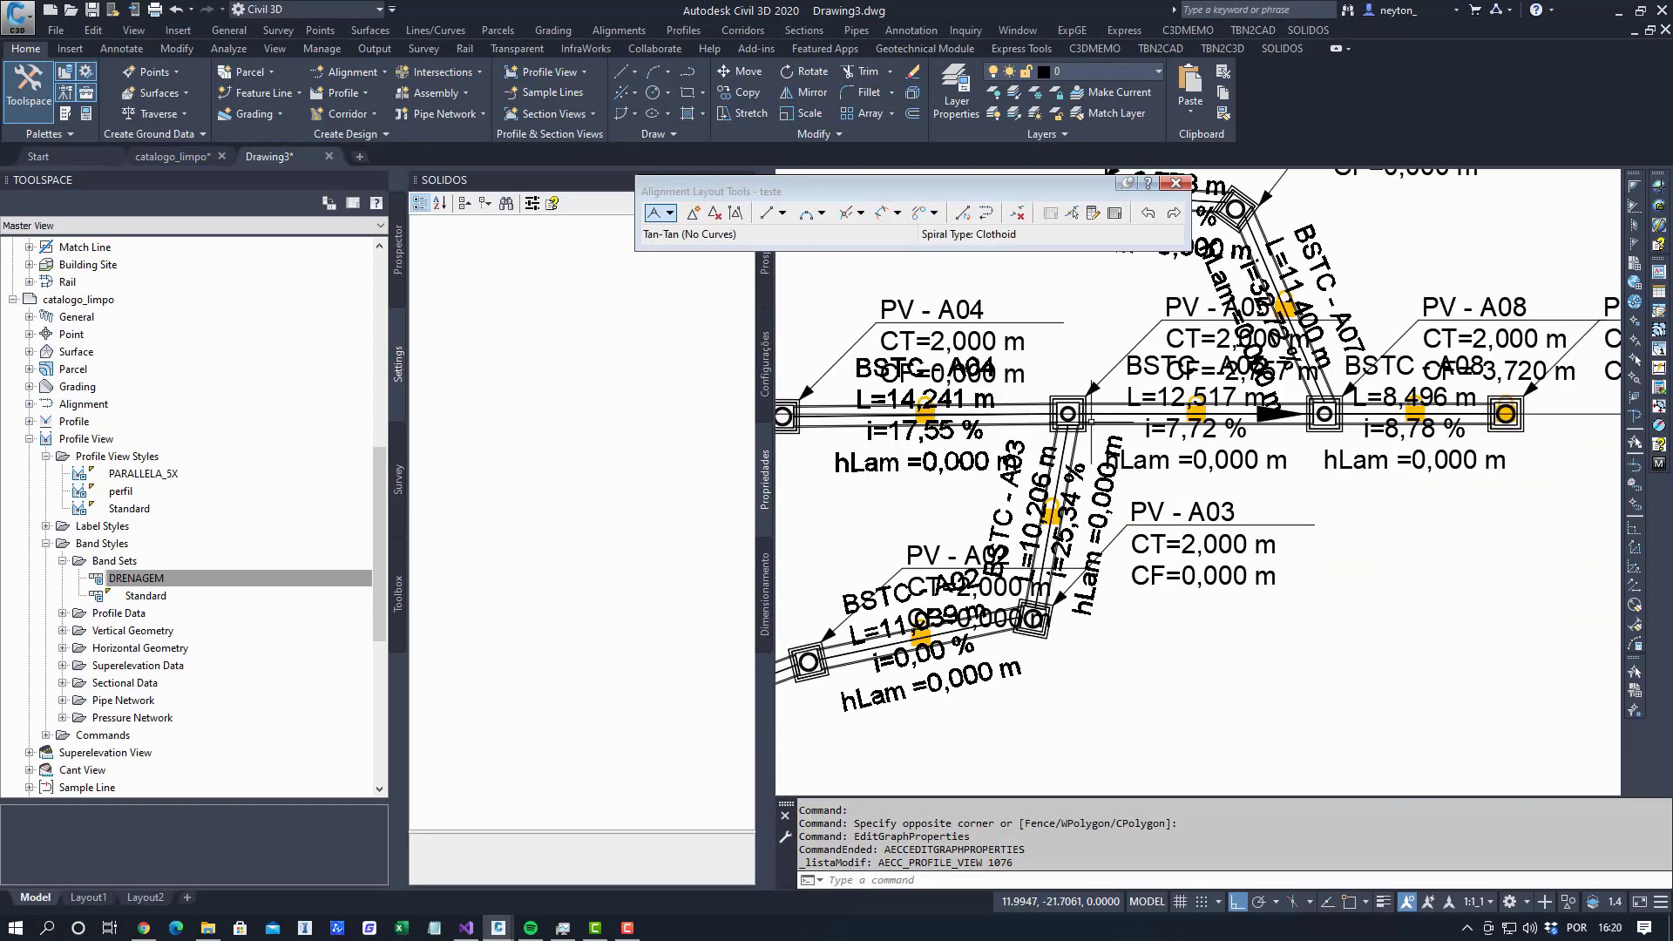
scroll(929, 382, "down", 4)
left_click(851, 378)
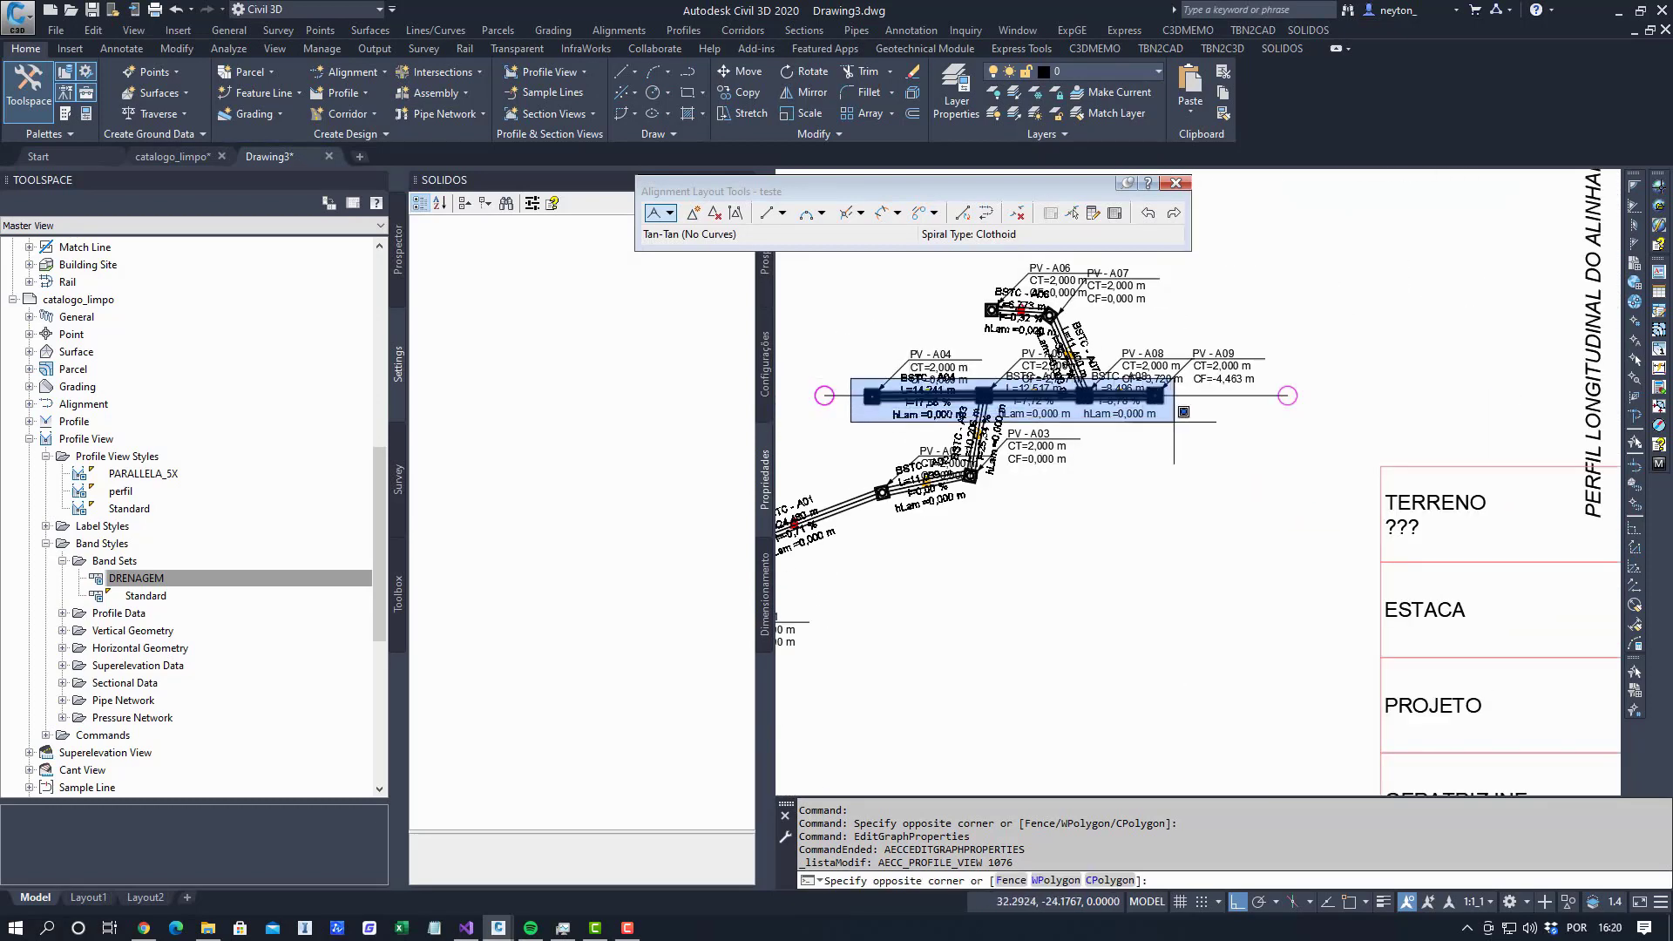
left_click(1174, 420)
right_click(1193, 472)
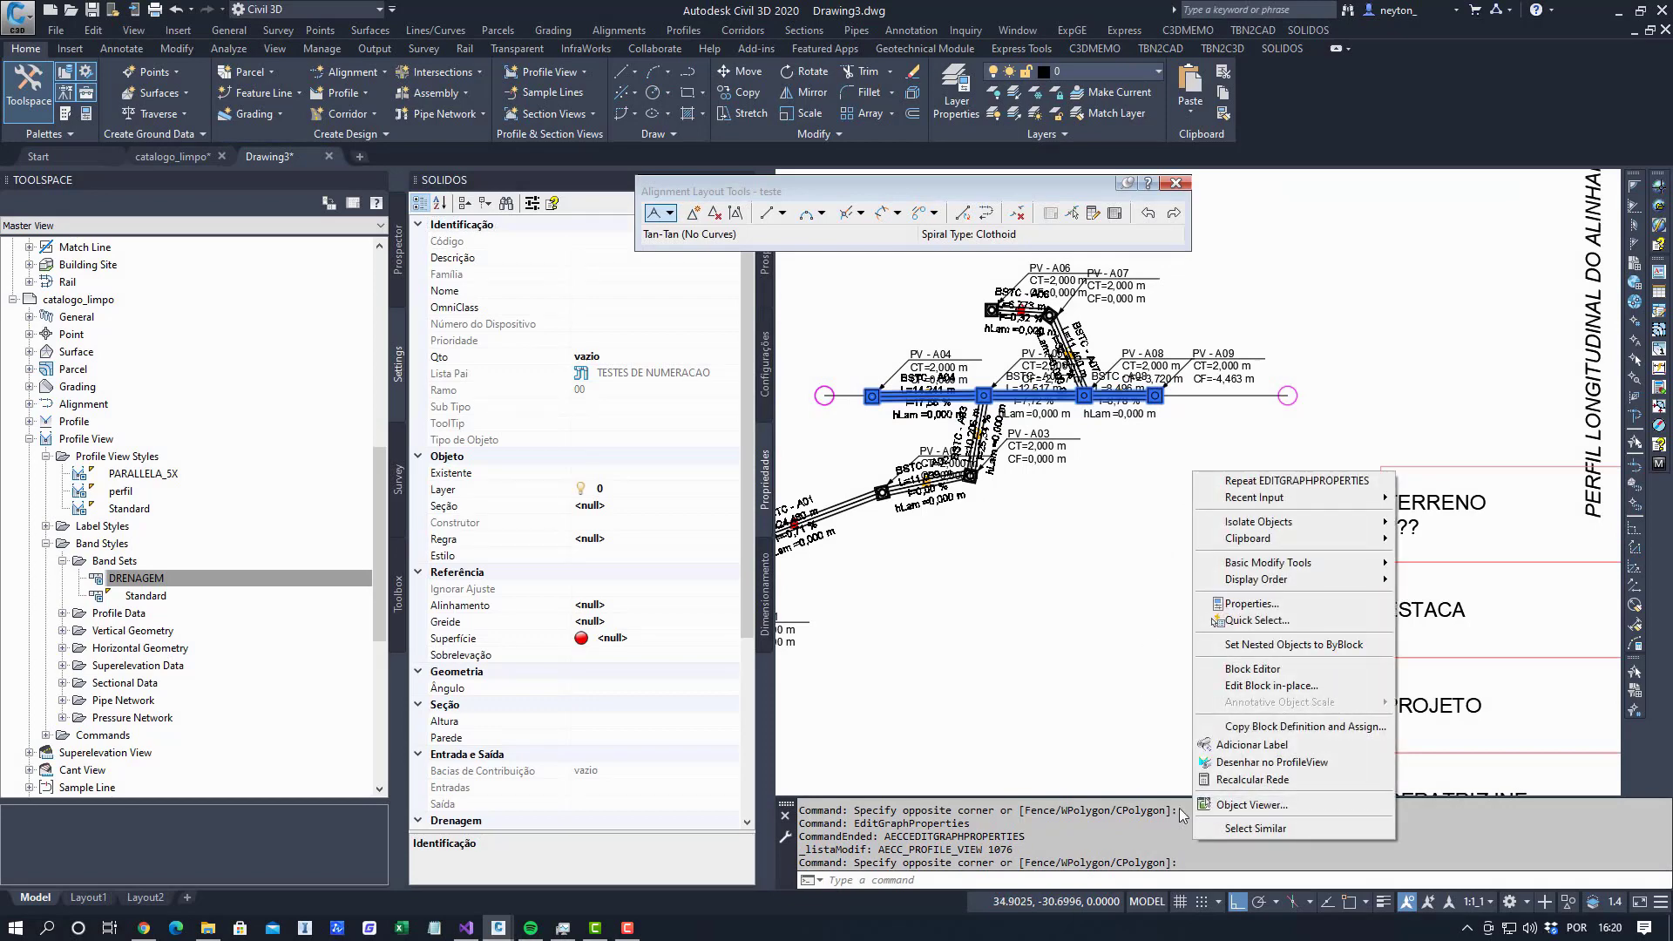
left_click(1263, 762)
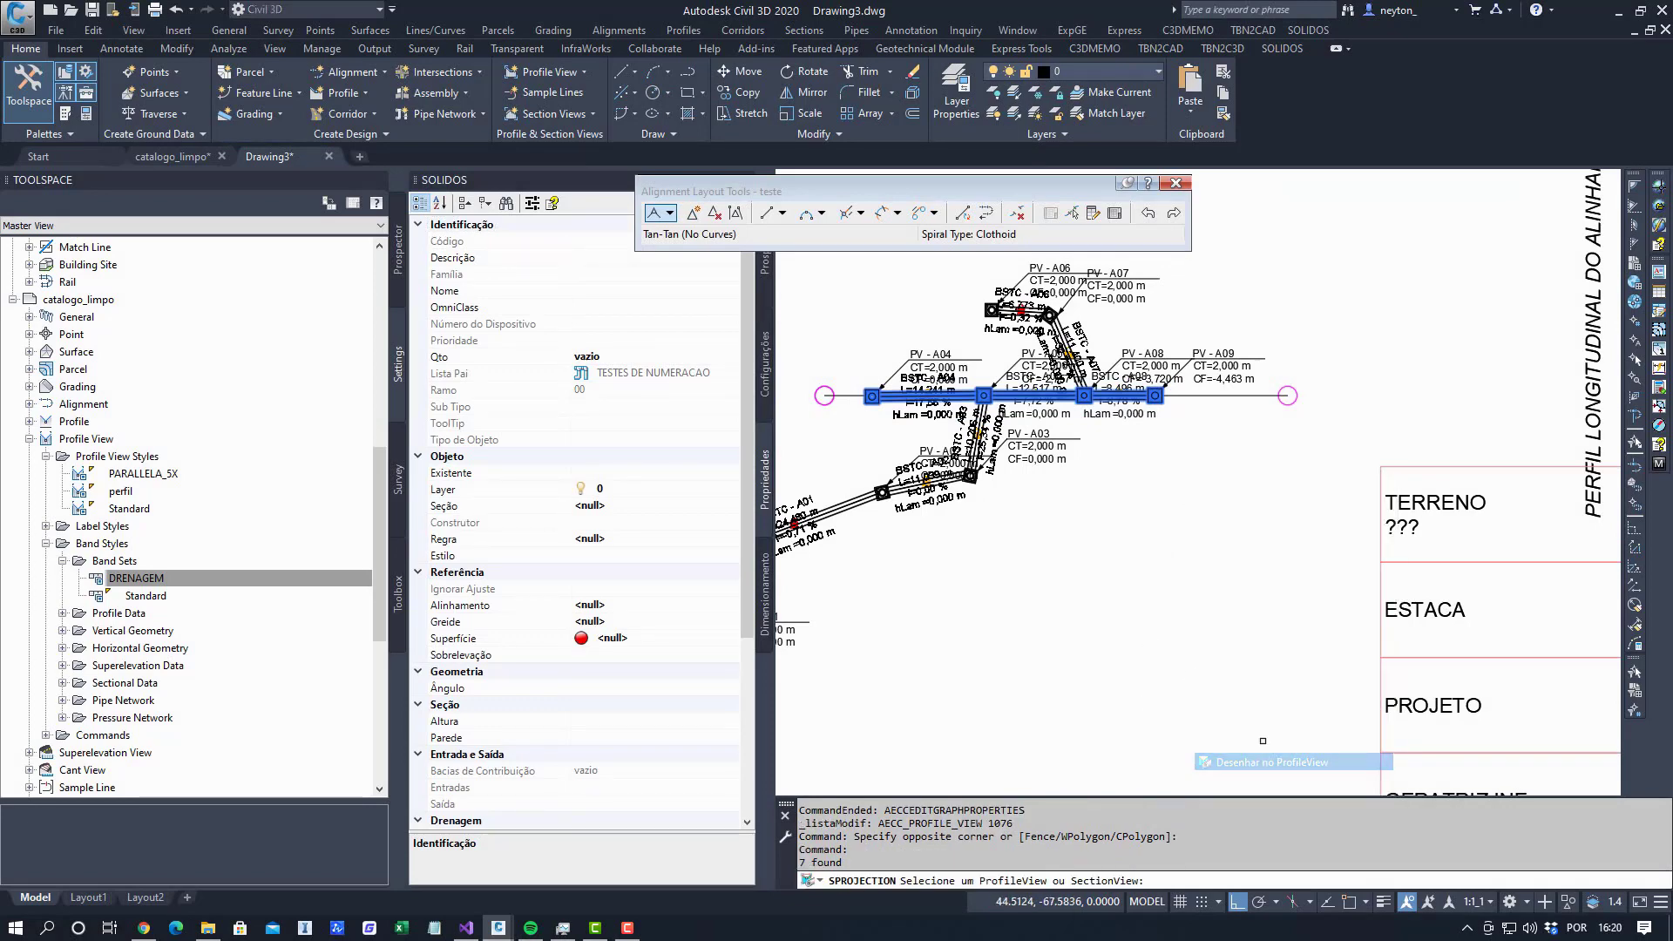
scroll(1086, 569, "down", 8)
left_click(1231, 580)
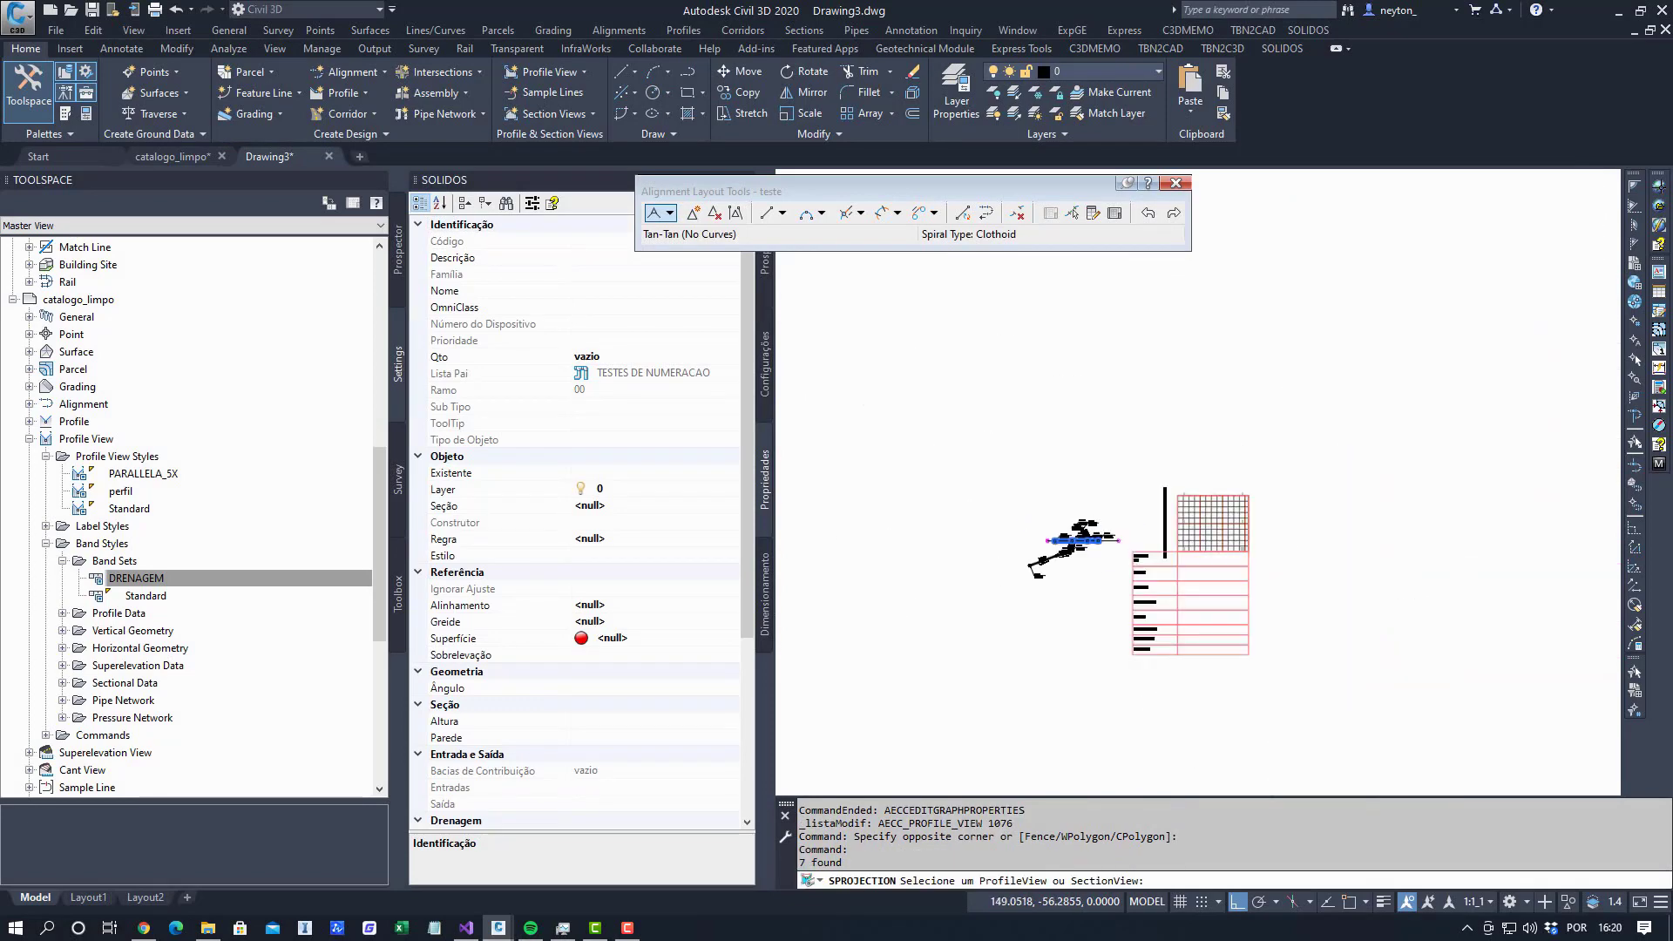
scroll(1095, 752, "up", 5)
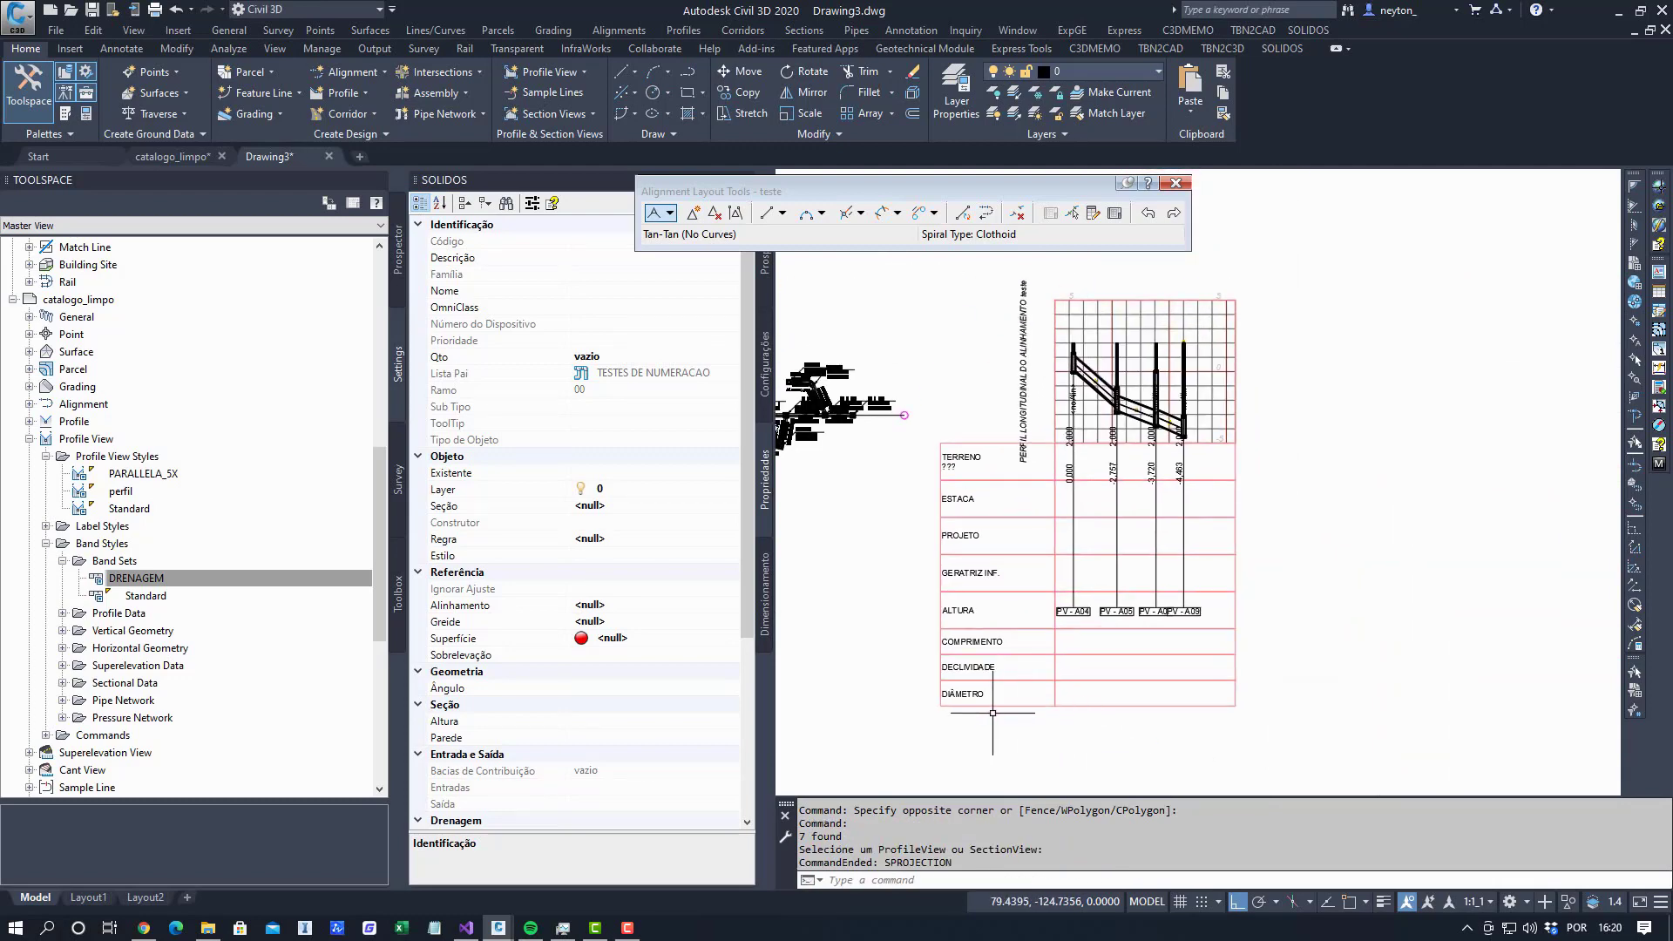
Select the four projected structure labels in the profile view and set their Chamada Toca to Contorno/Local.
left_click(760, 275)
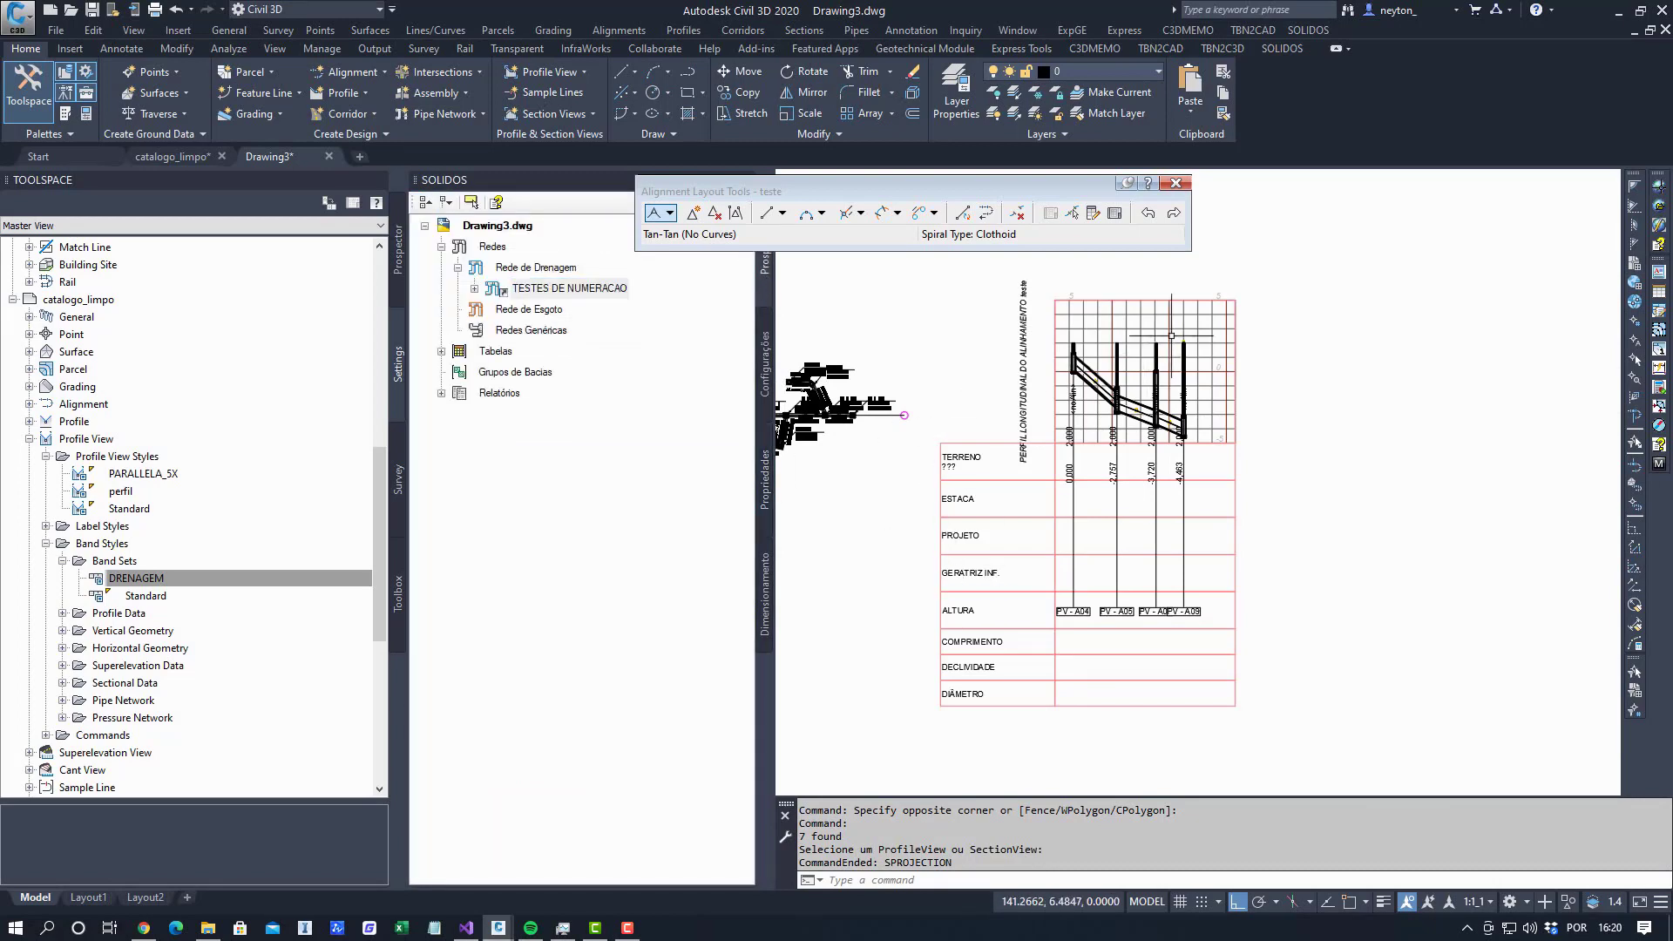
left_click(1204, 505)
left_click(1065, 553)
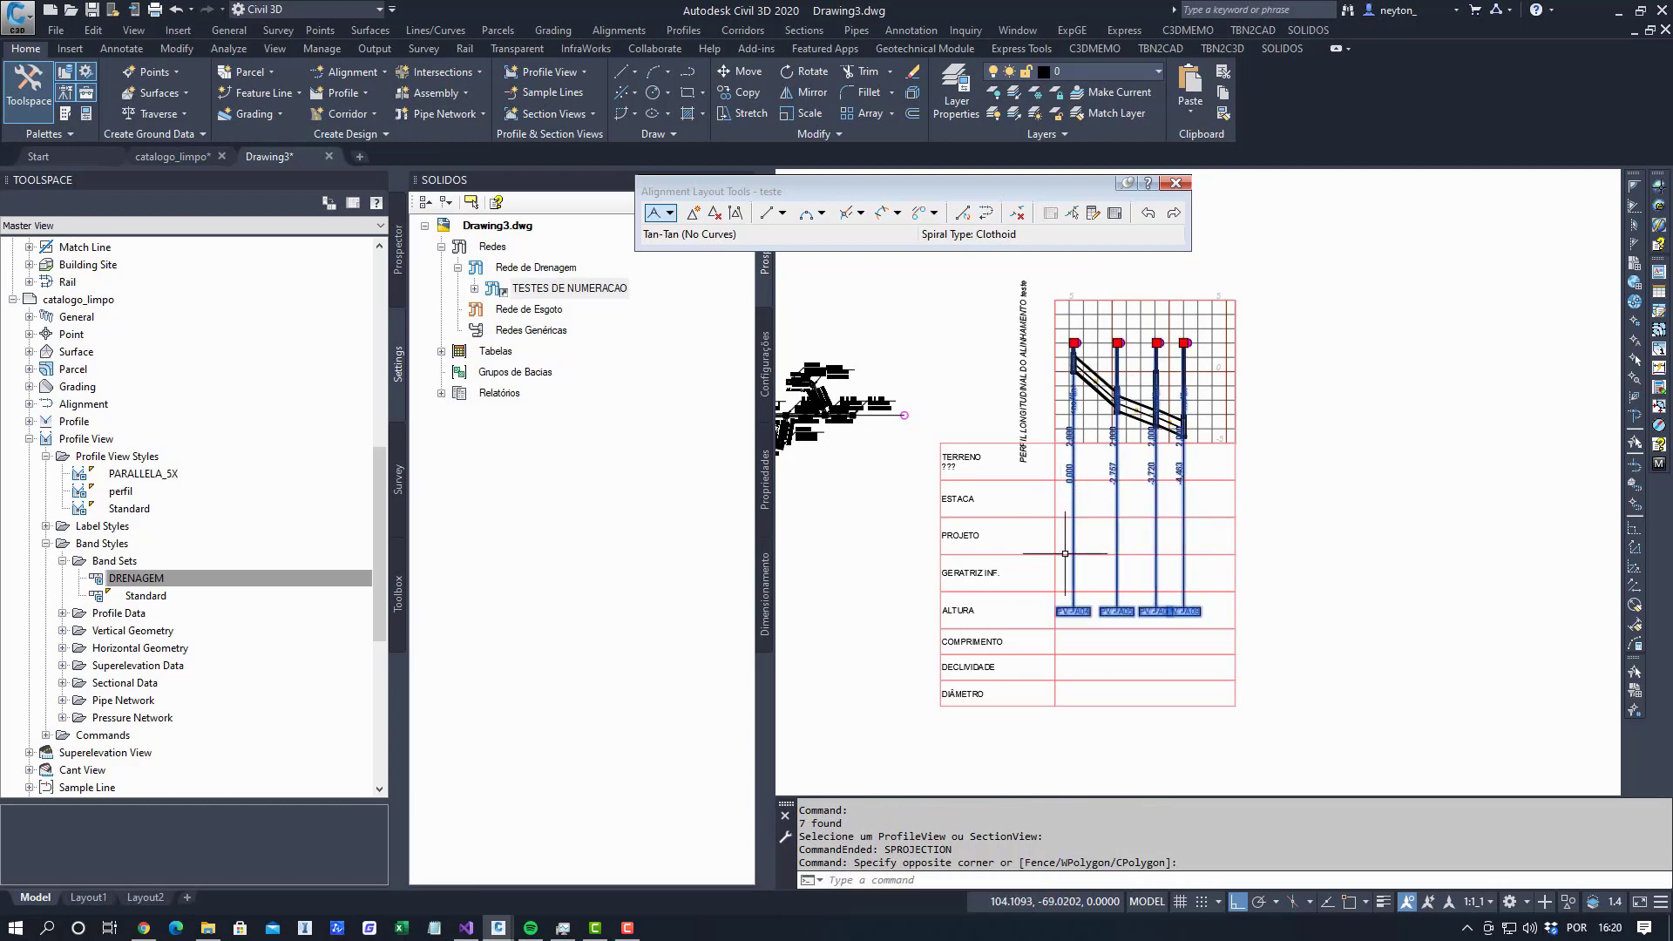
left_click(766, 488)
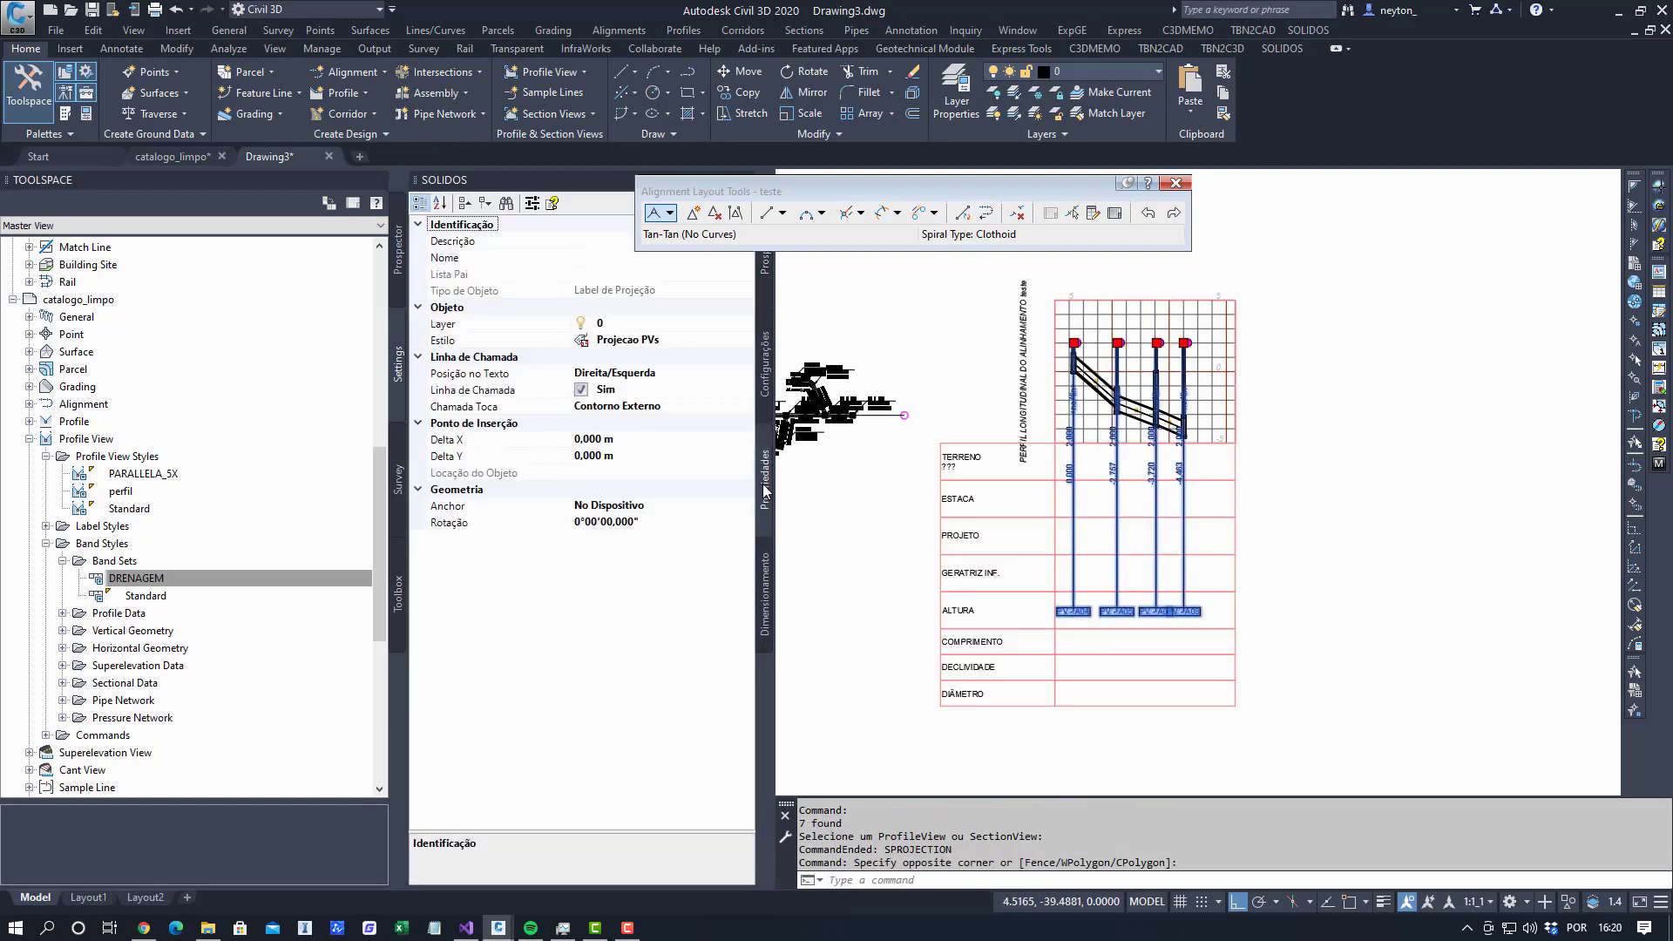
left_click(691, 405)
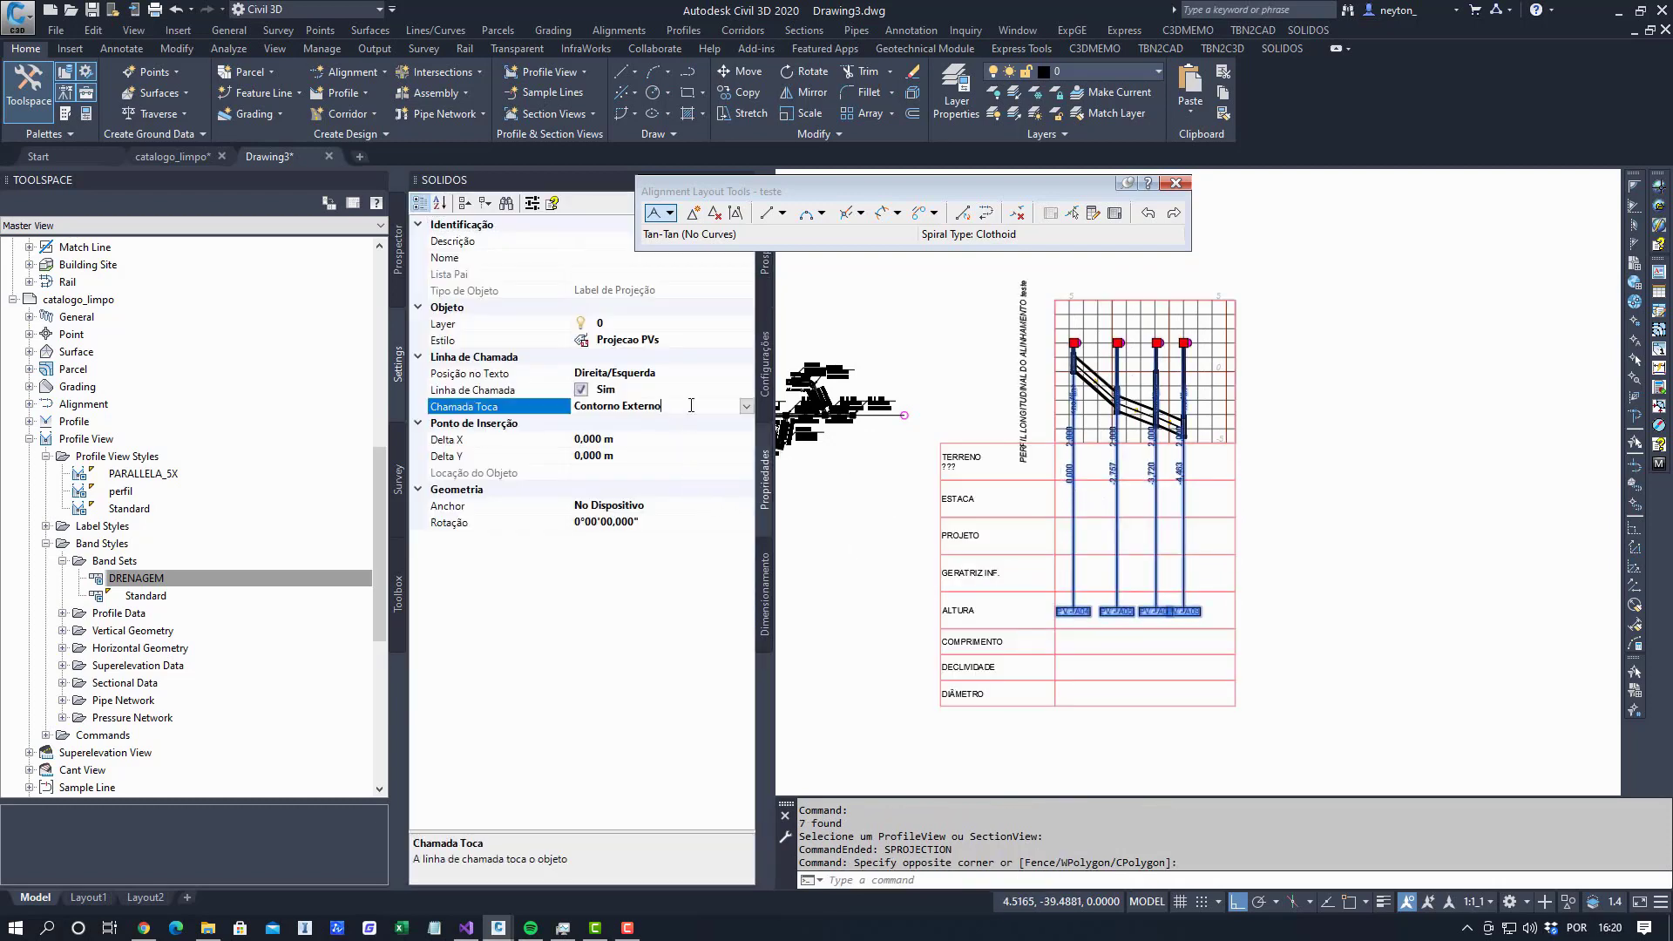
left_click(746, 406)
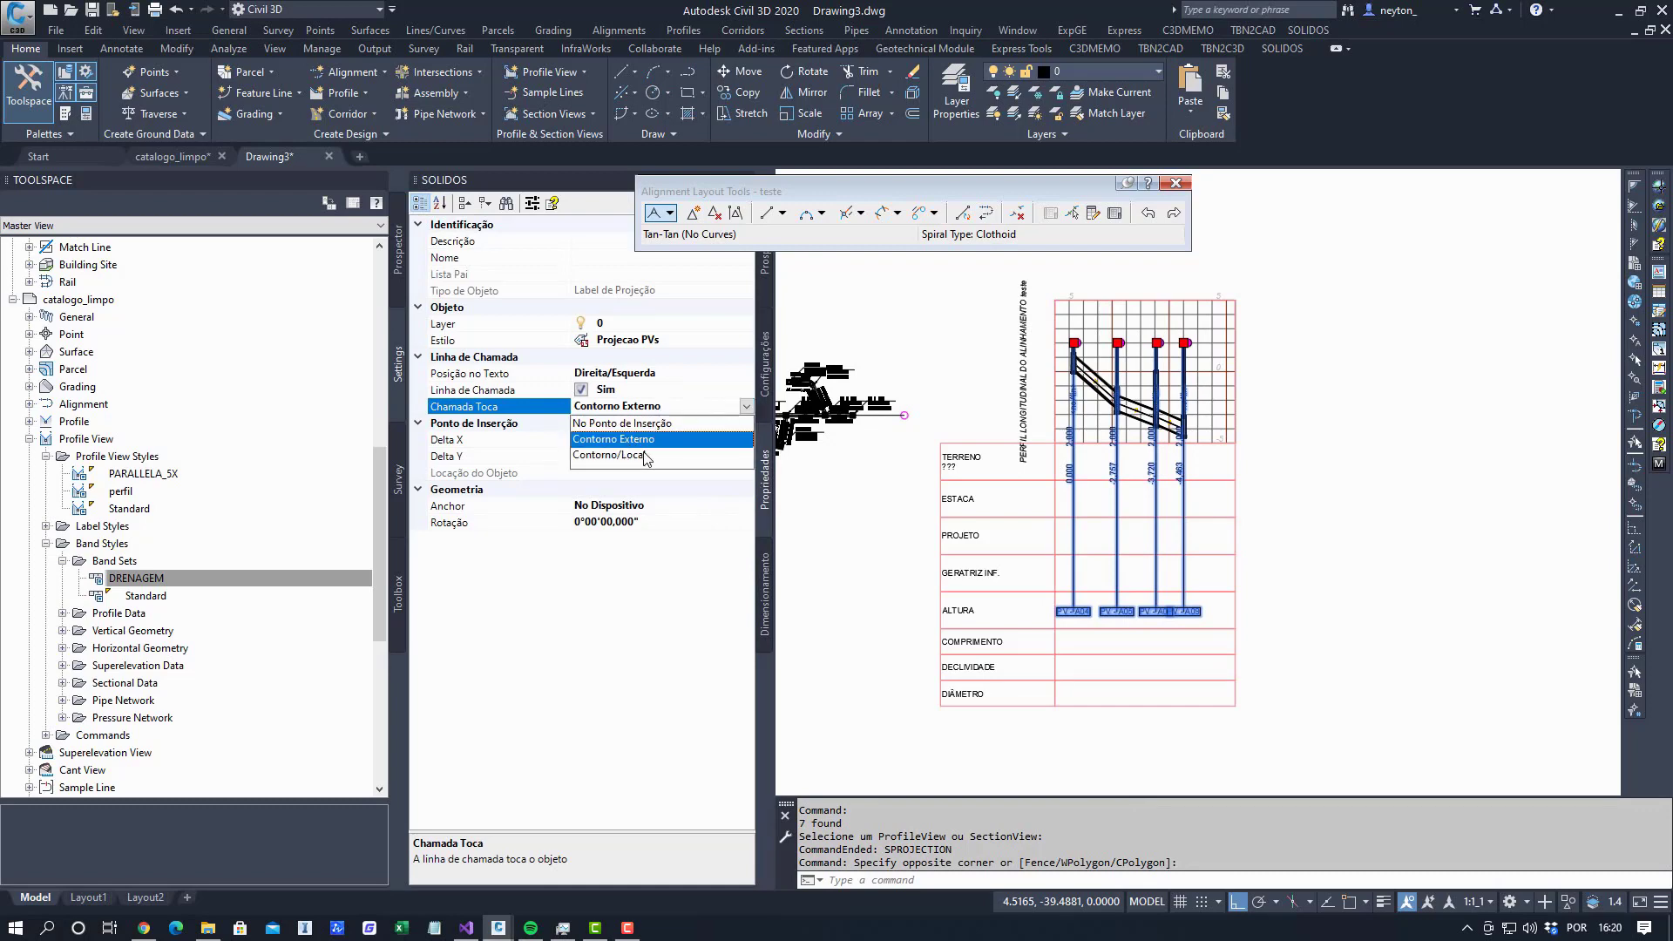
left_click(642, 454)
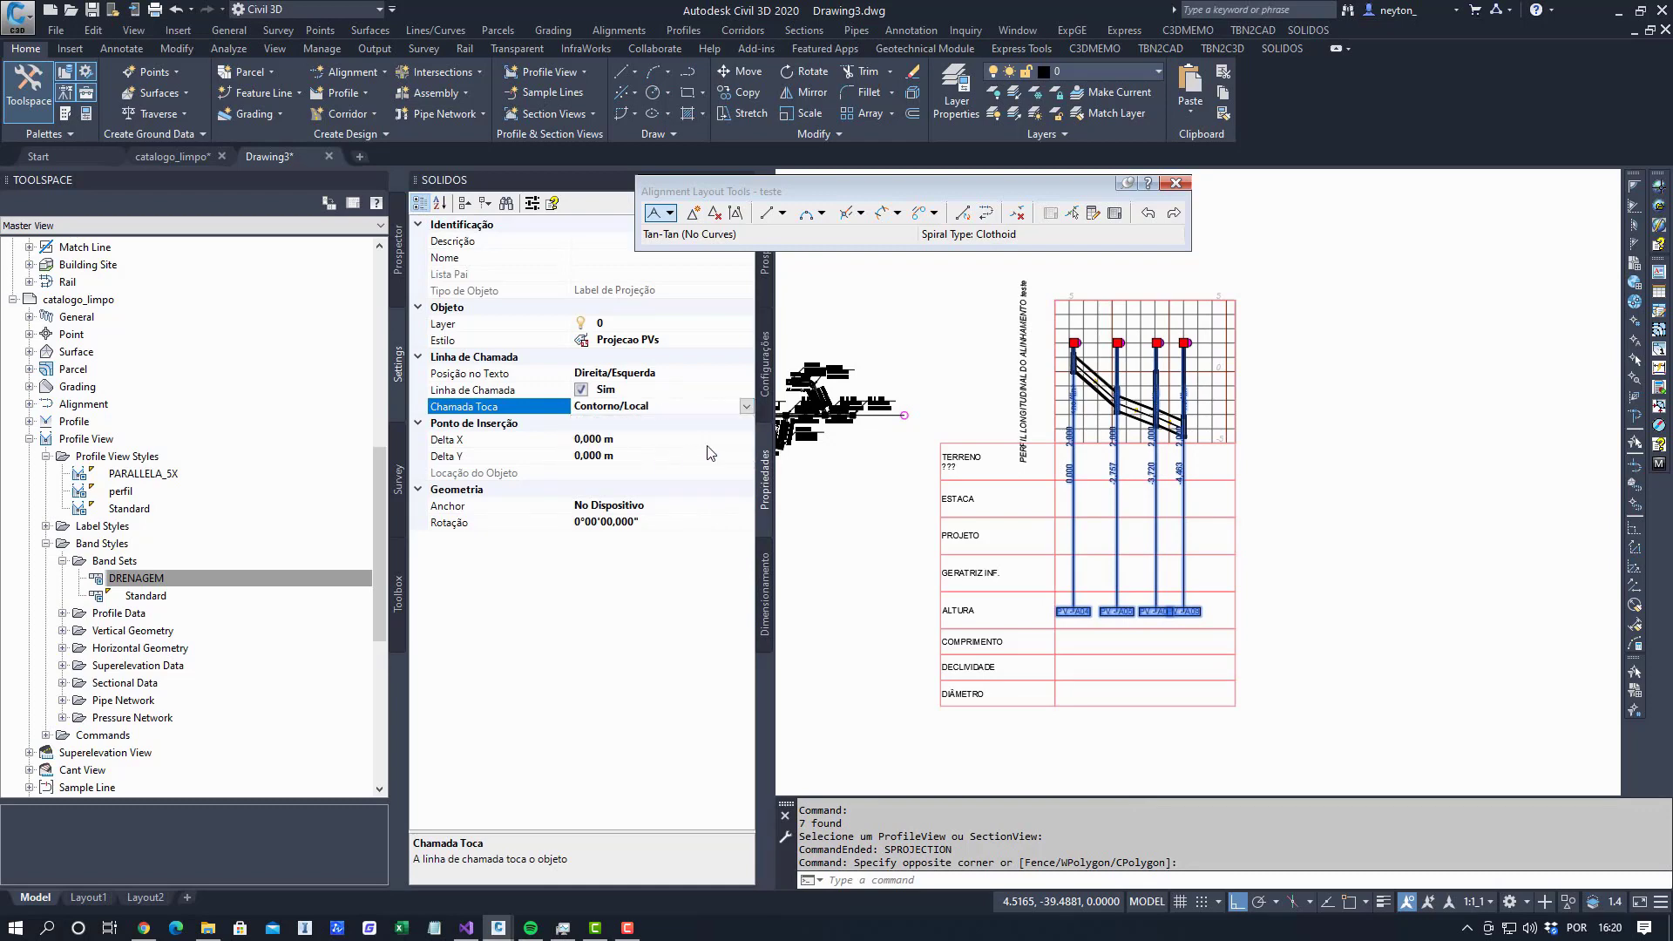
Set the anchor of the selected projection labels to Parte Inferior da View.
left_click(697, 375)
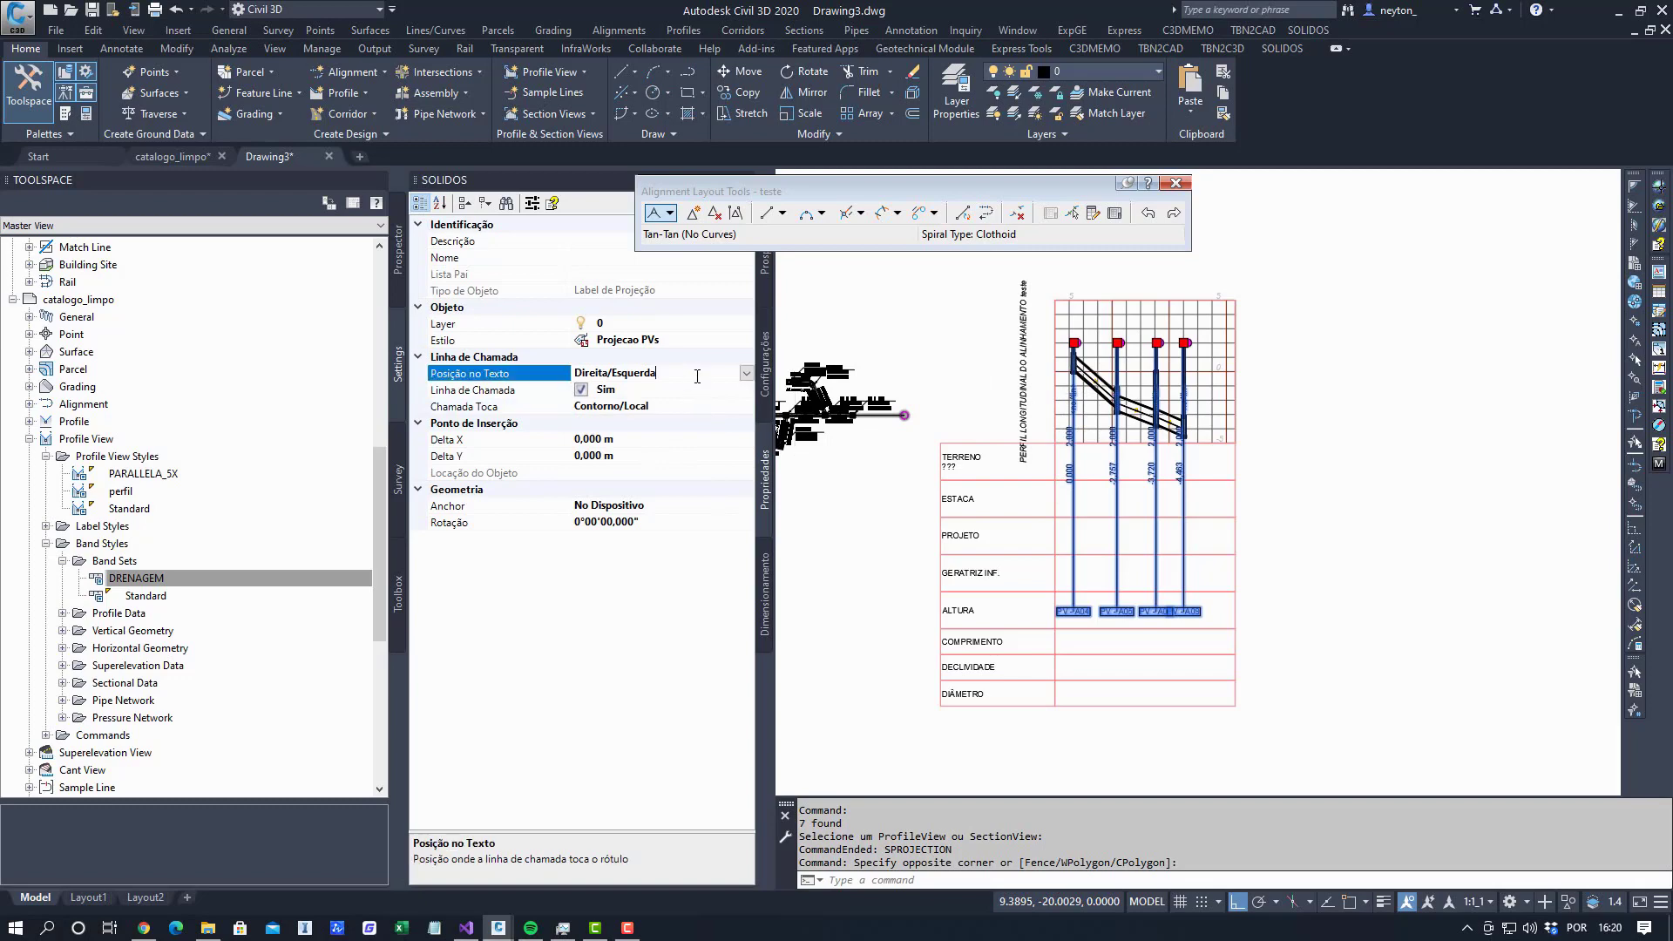
left_click(694, 506)
left_click(747, 507)
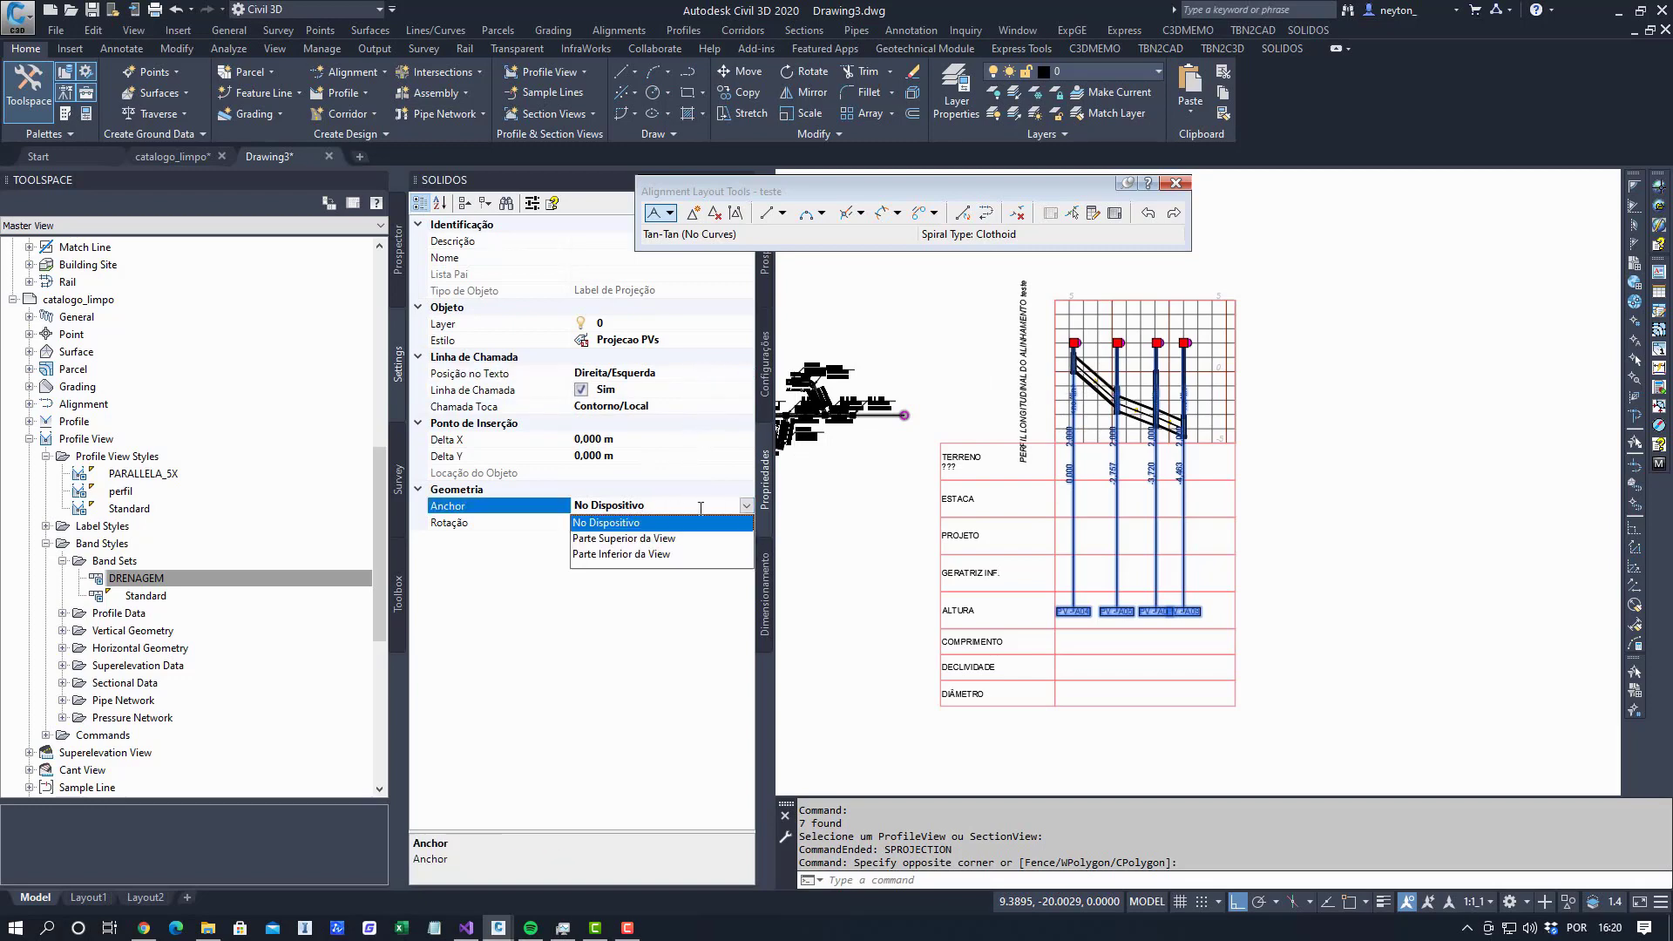
left_click(649, 555)
middle_click_drag(1036, 454, 1228, 448)
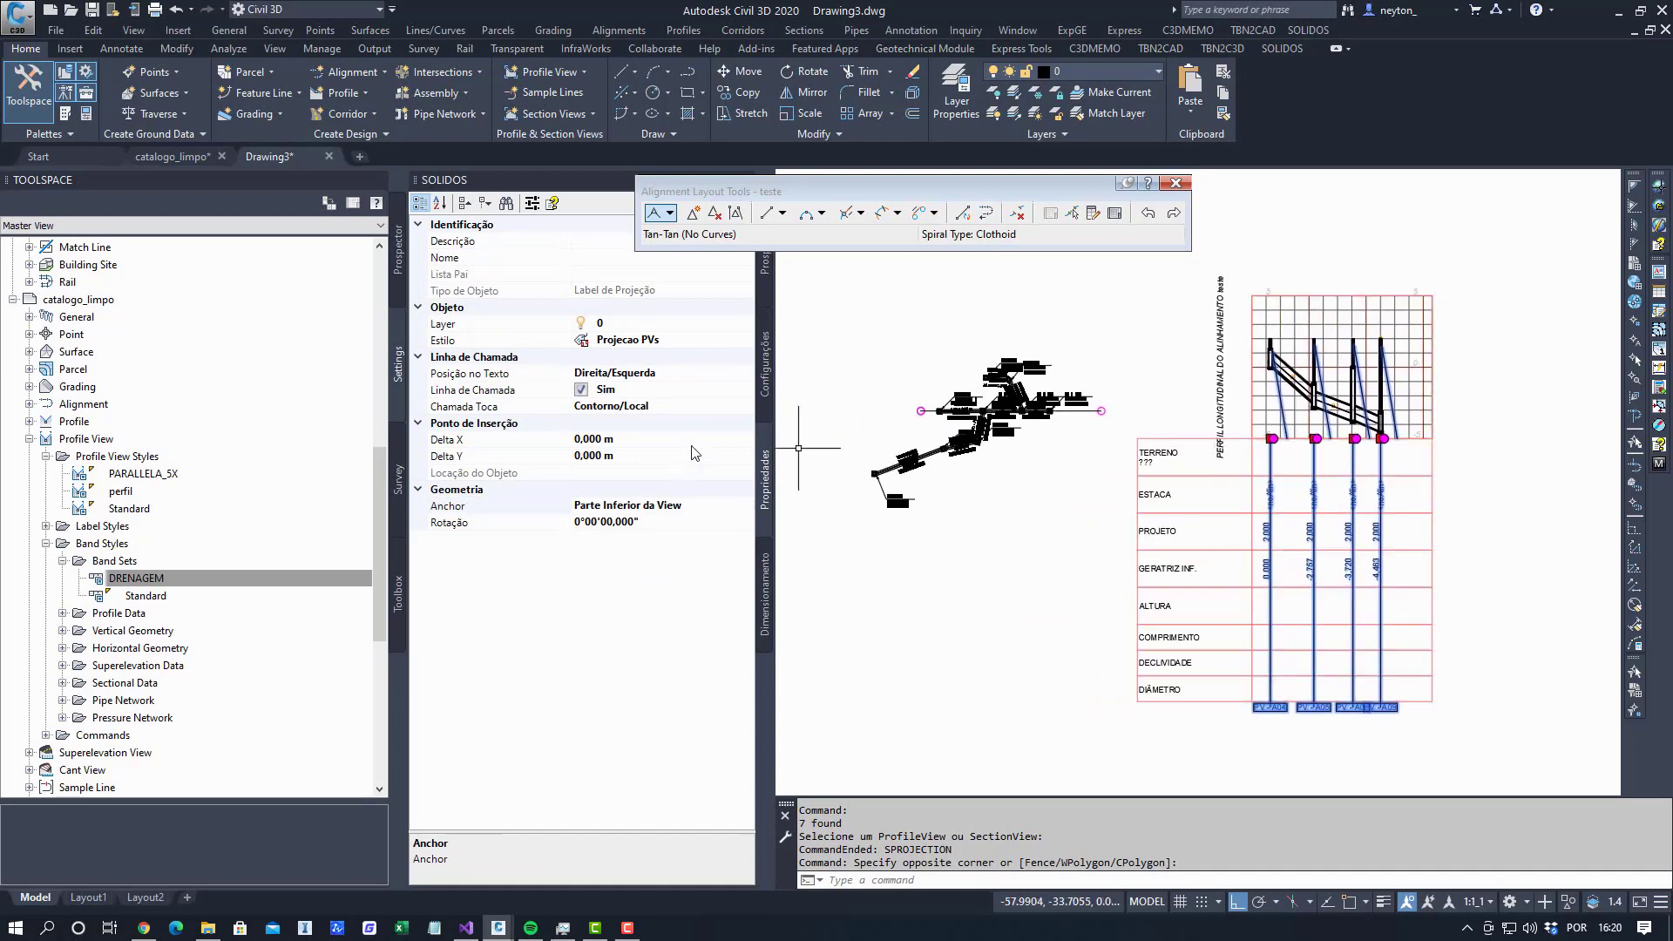
Try No Ponto de Inserção as the Chamada Toca option of the selected projection labels.
left_click(724, 405)
left_click(747, 406)
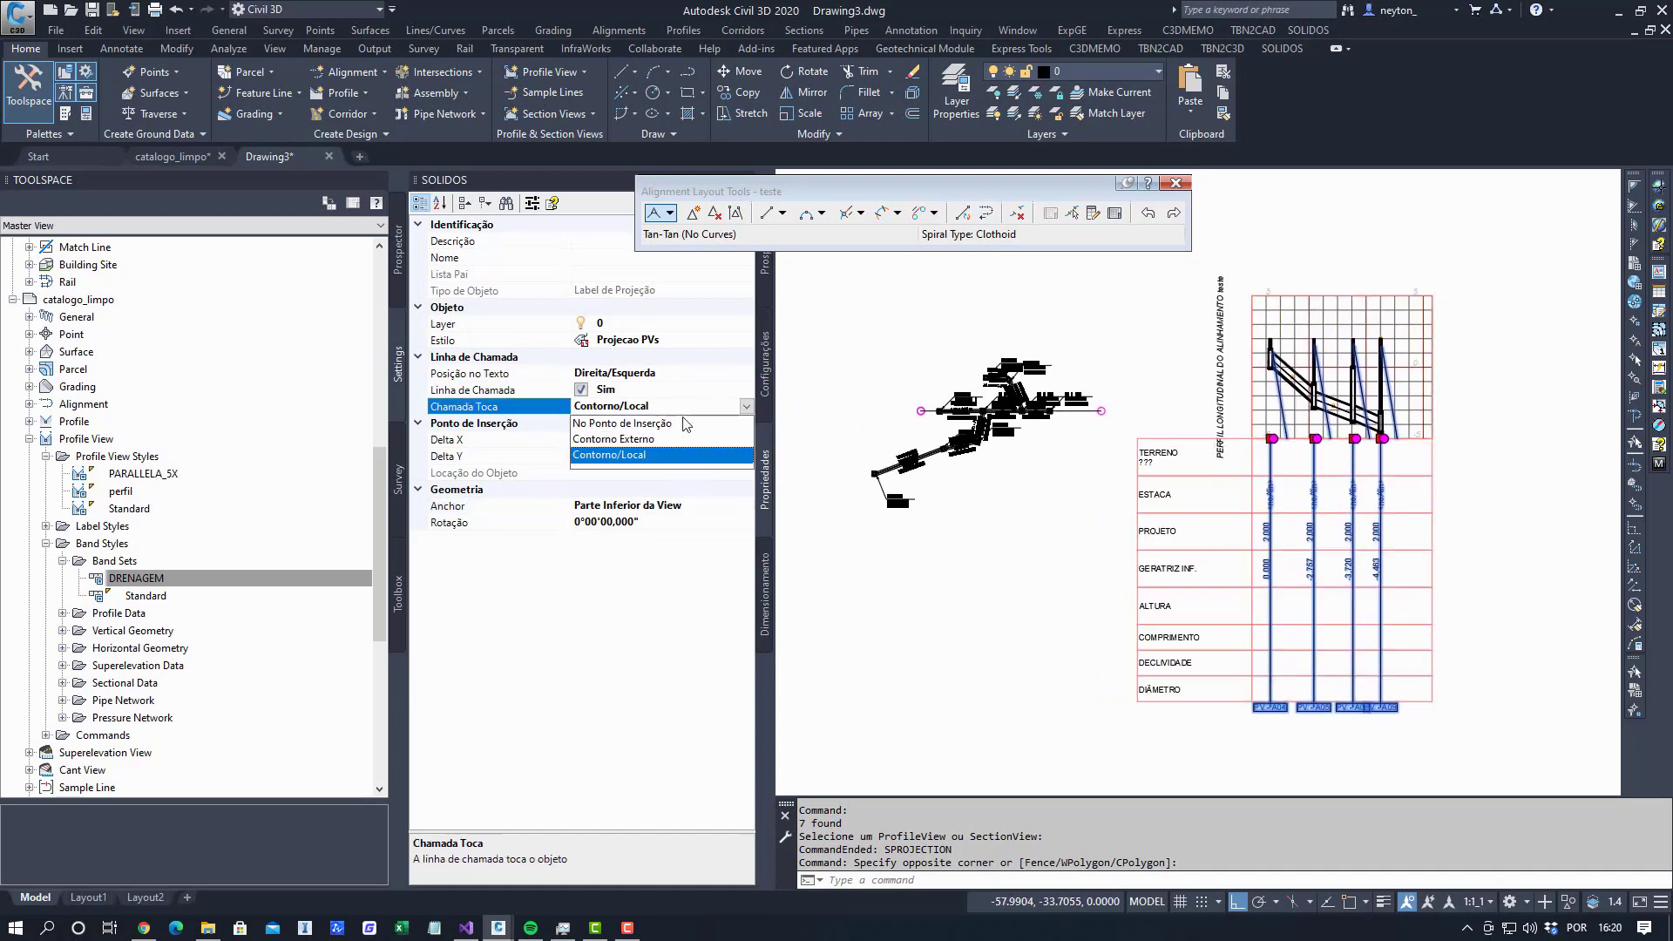
left_click(642, 454)
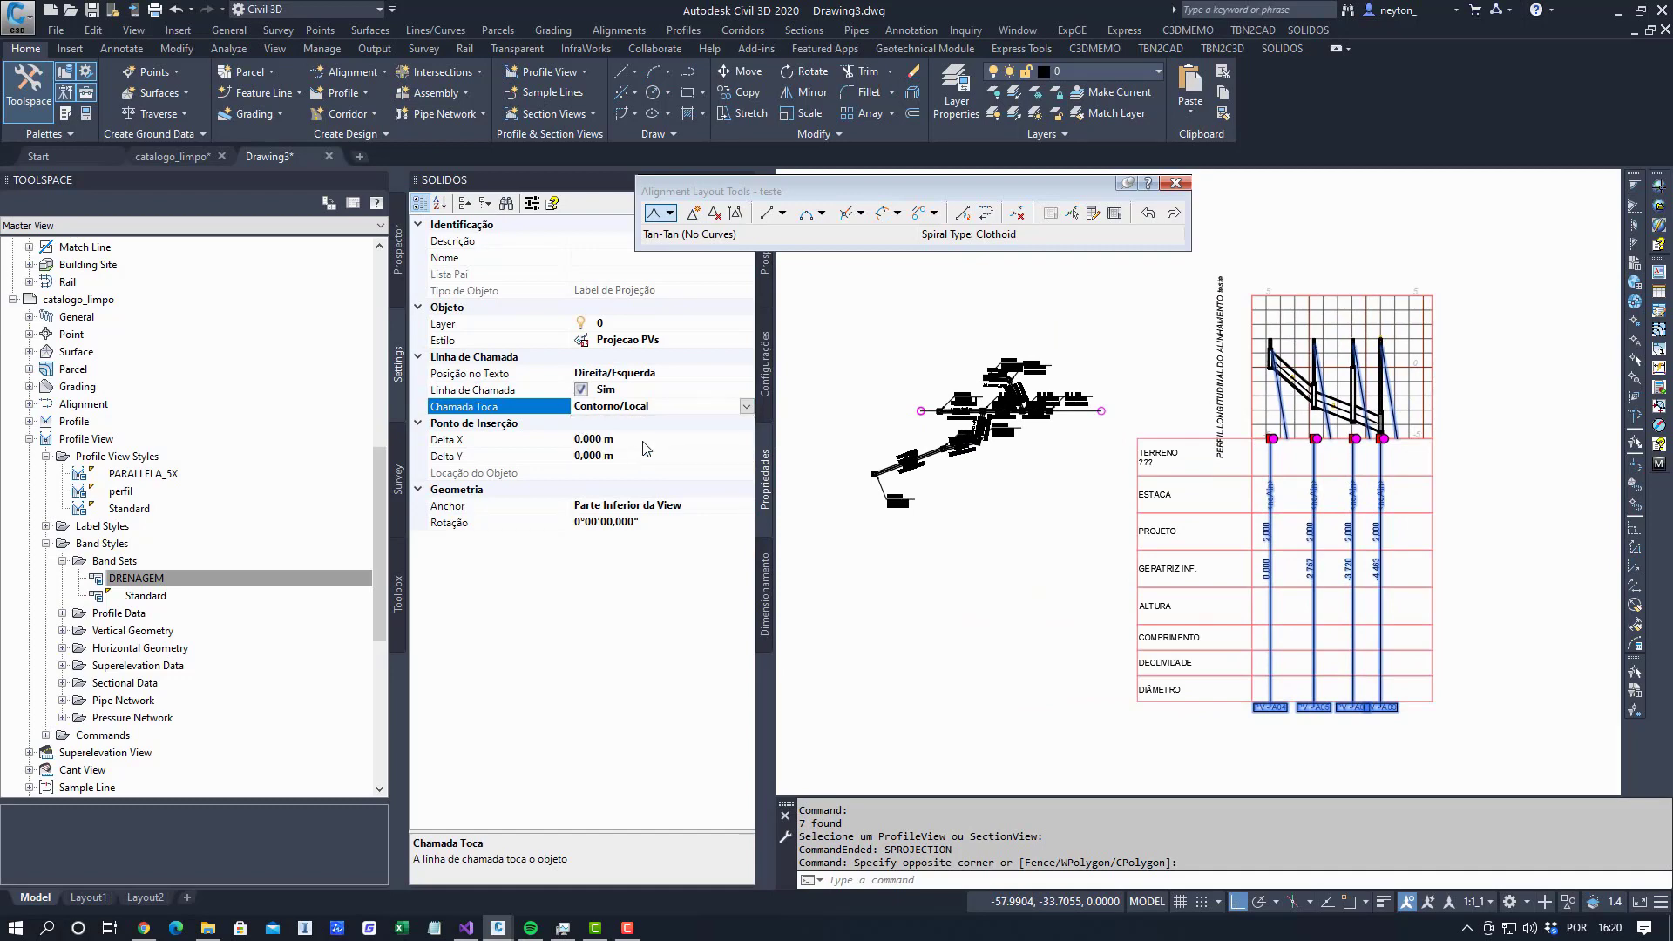
left_click(747, 407)
left_click(687, 424)
Set the leader's Posição no Texto to No Ponto de Inserção for the selected projection labels.
left_click(722, 373)
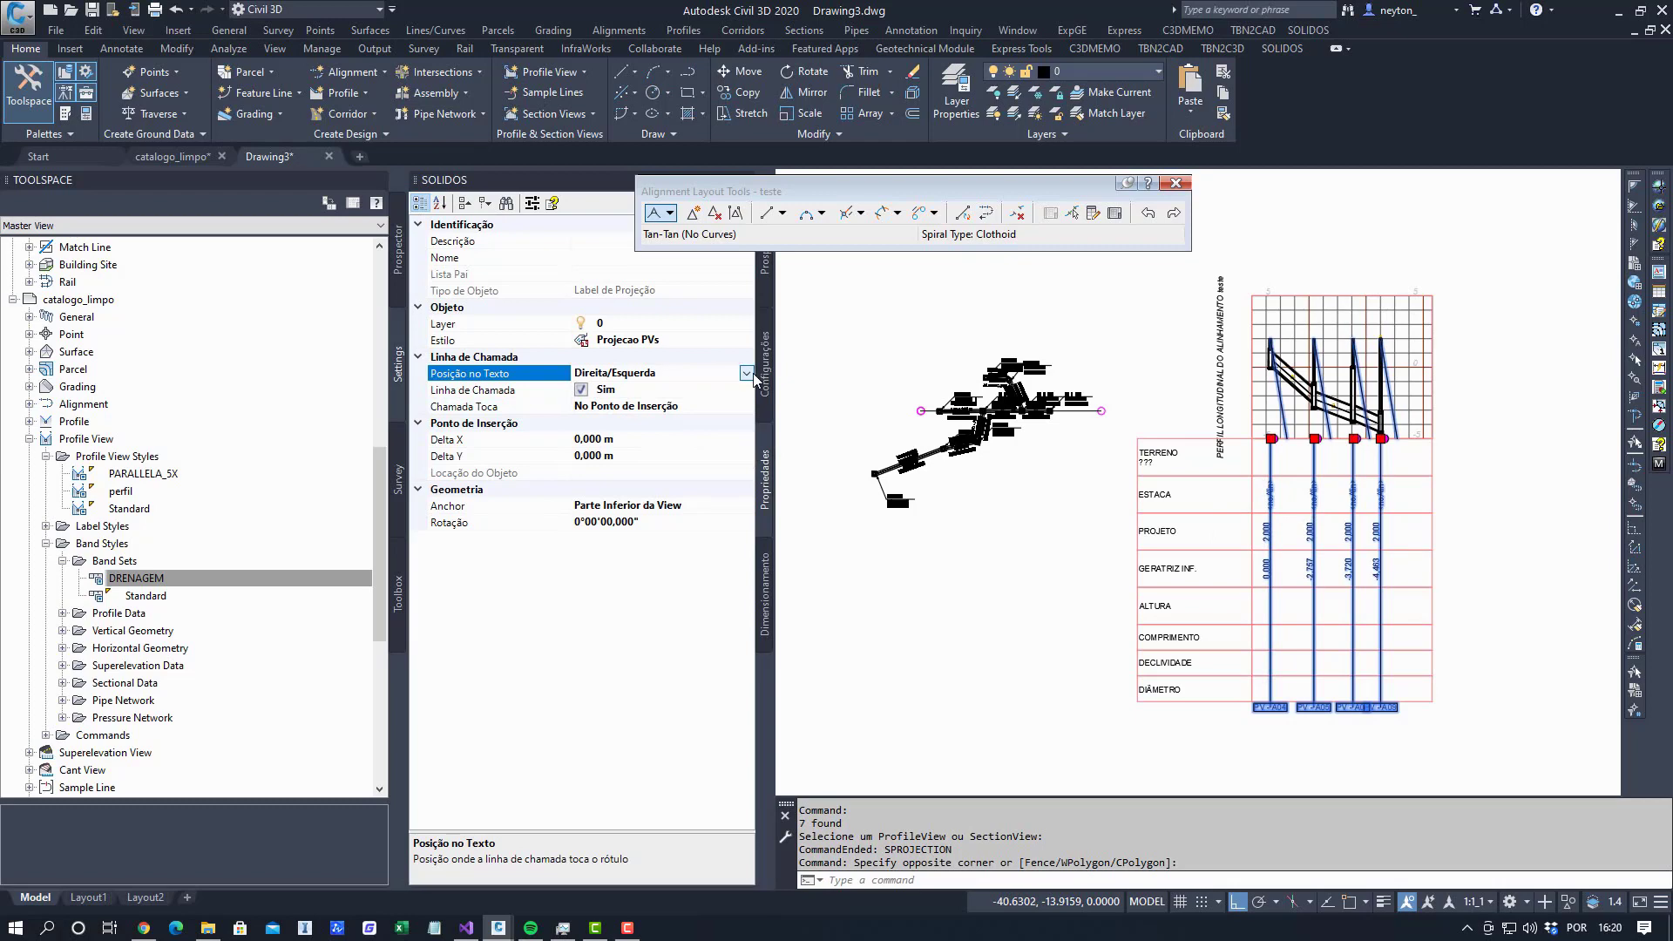
left_click(747, 373)
left_click(628, 446)
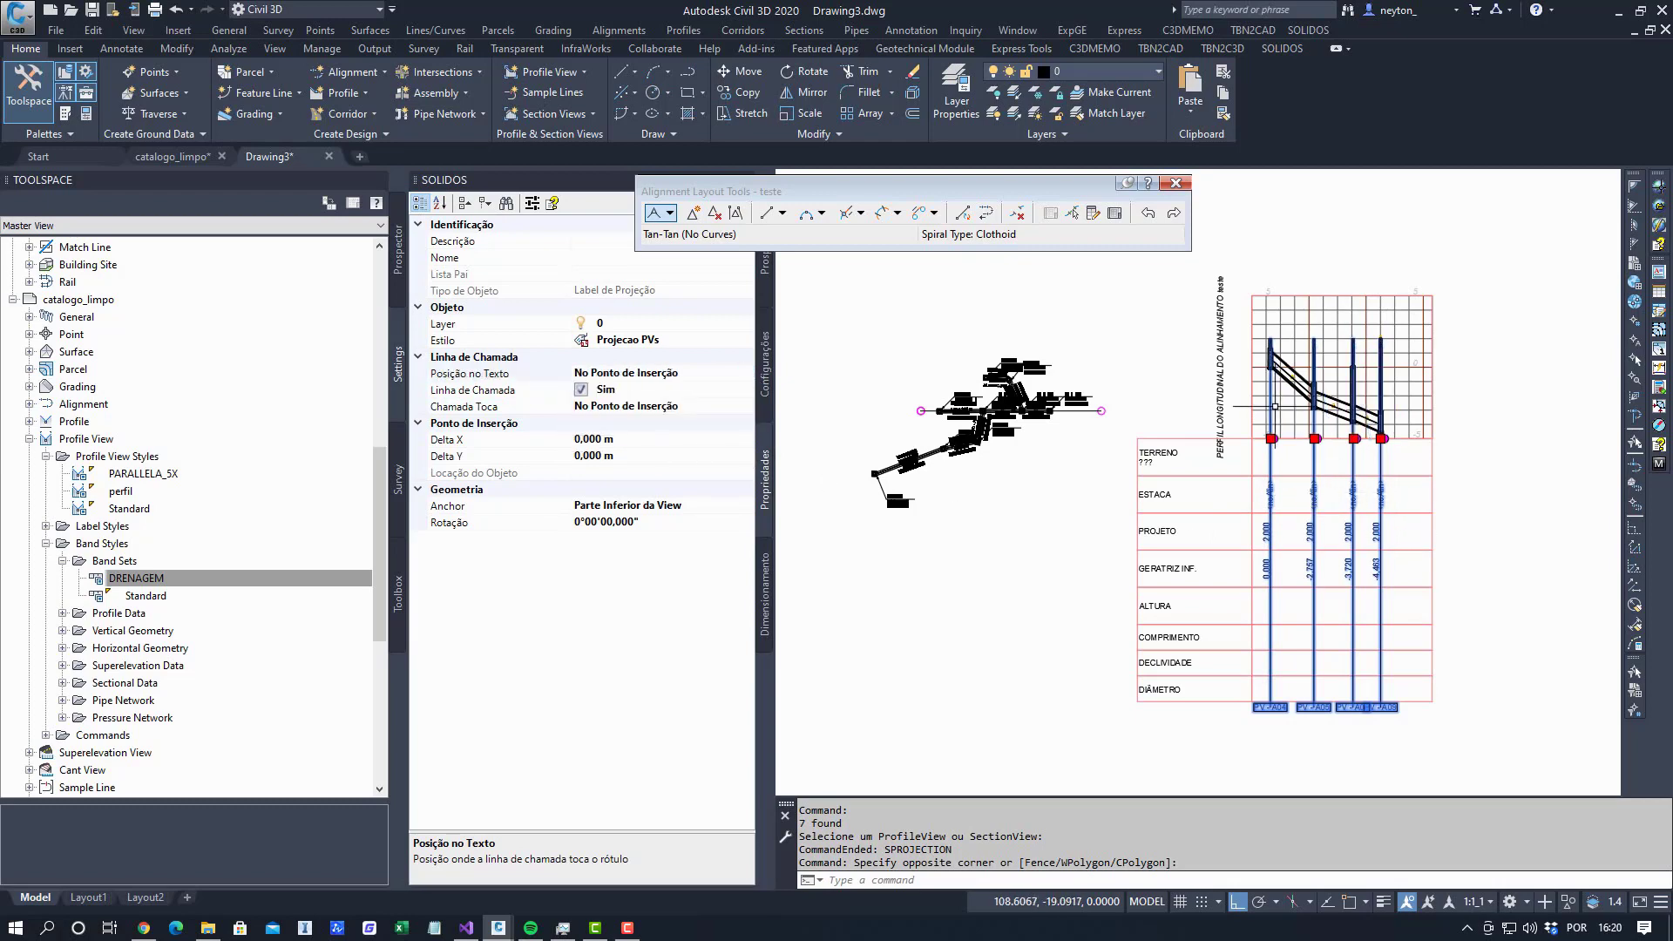
Switch the projection labels' Chamada Toca back to Contorno/Local and check the leader tip at the first structure's base.
scroll(1274, 407, "up", 6)
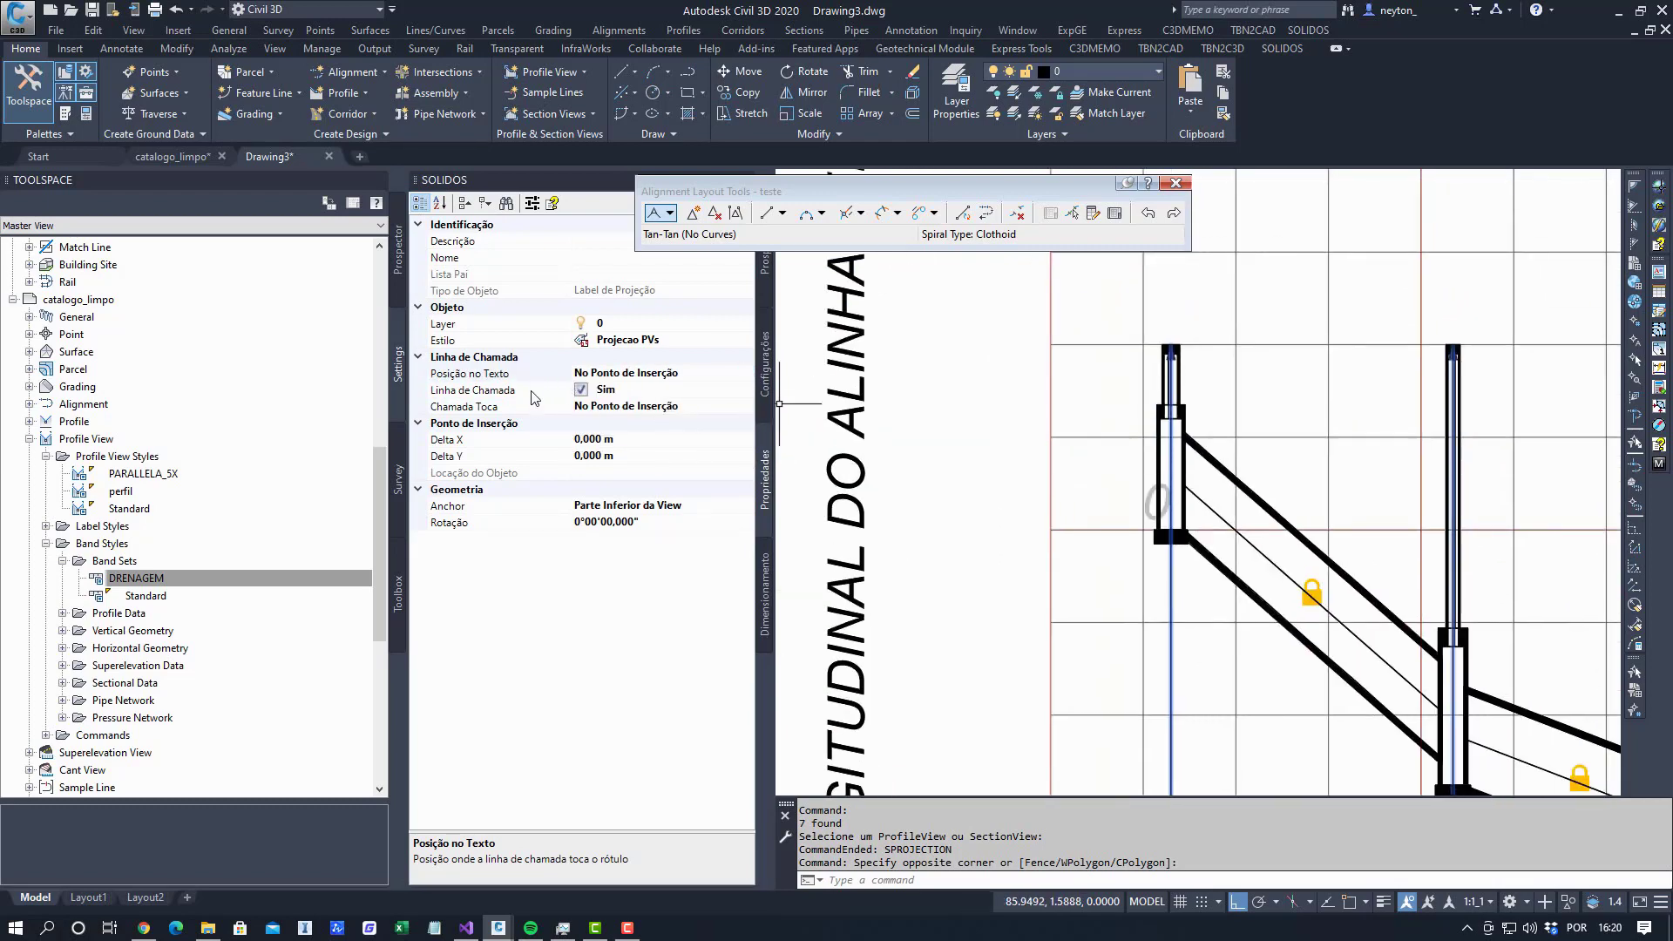
left_click(645, 407)
left_click(747, 407)
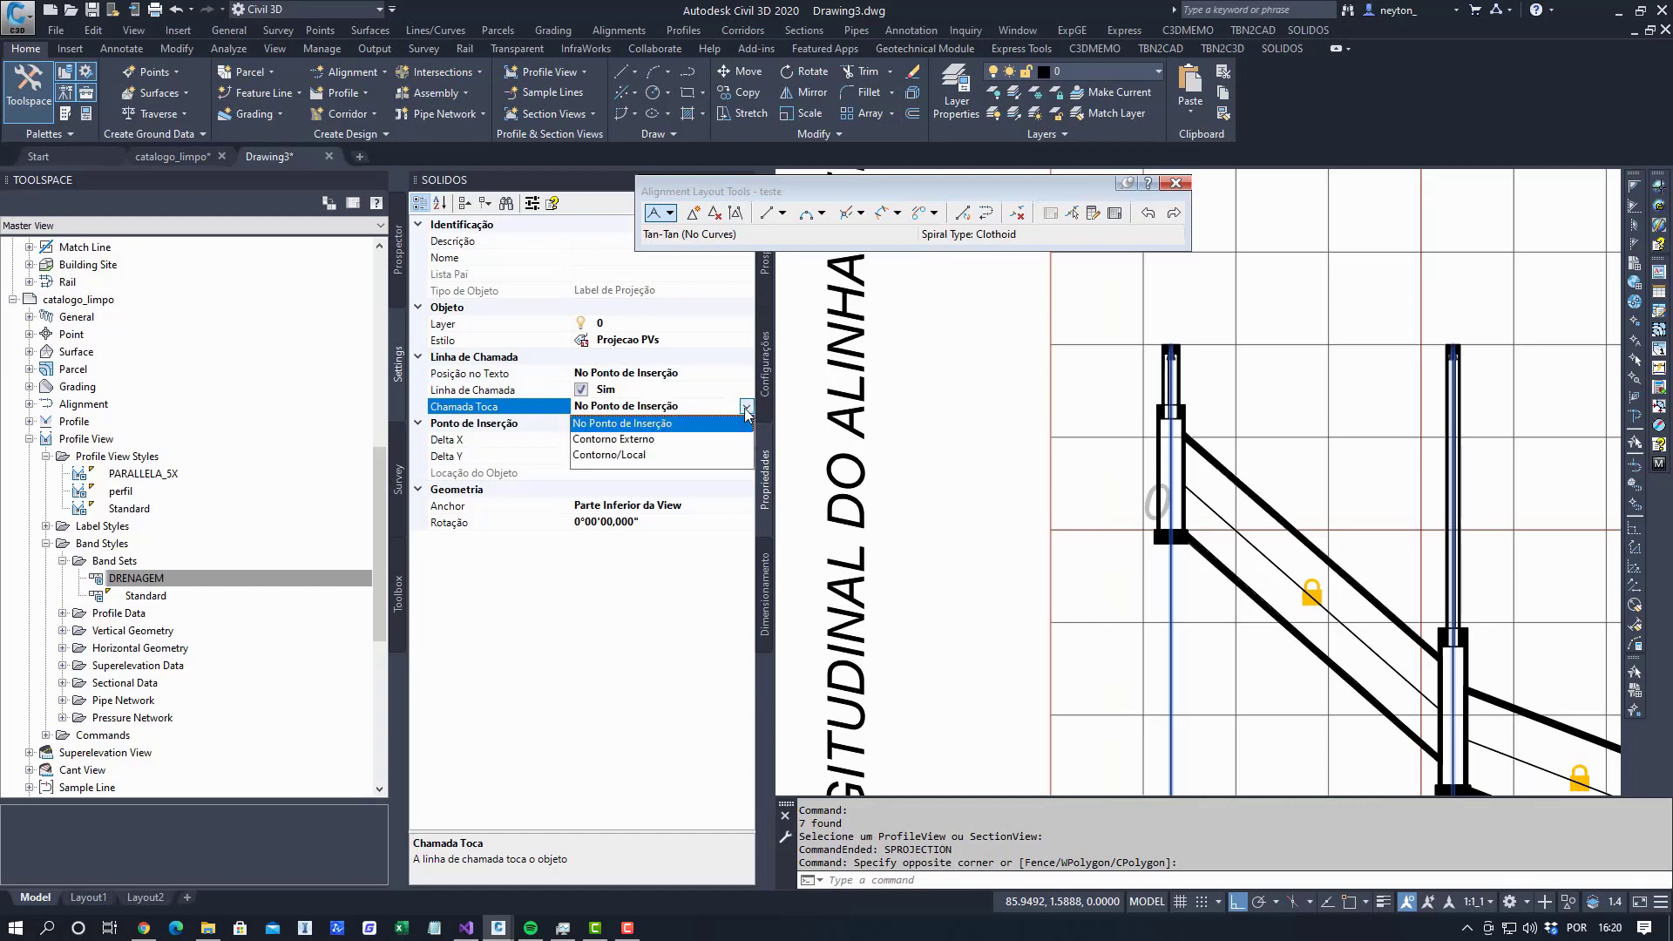
left_click(635, 454)
mouse_move(1238, 606)
middle_mouse_down()
mouse_move(1156, 528)
mouse_move(1173, 592)
middle_mouse_up()
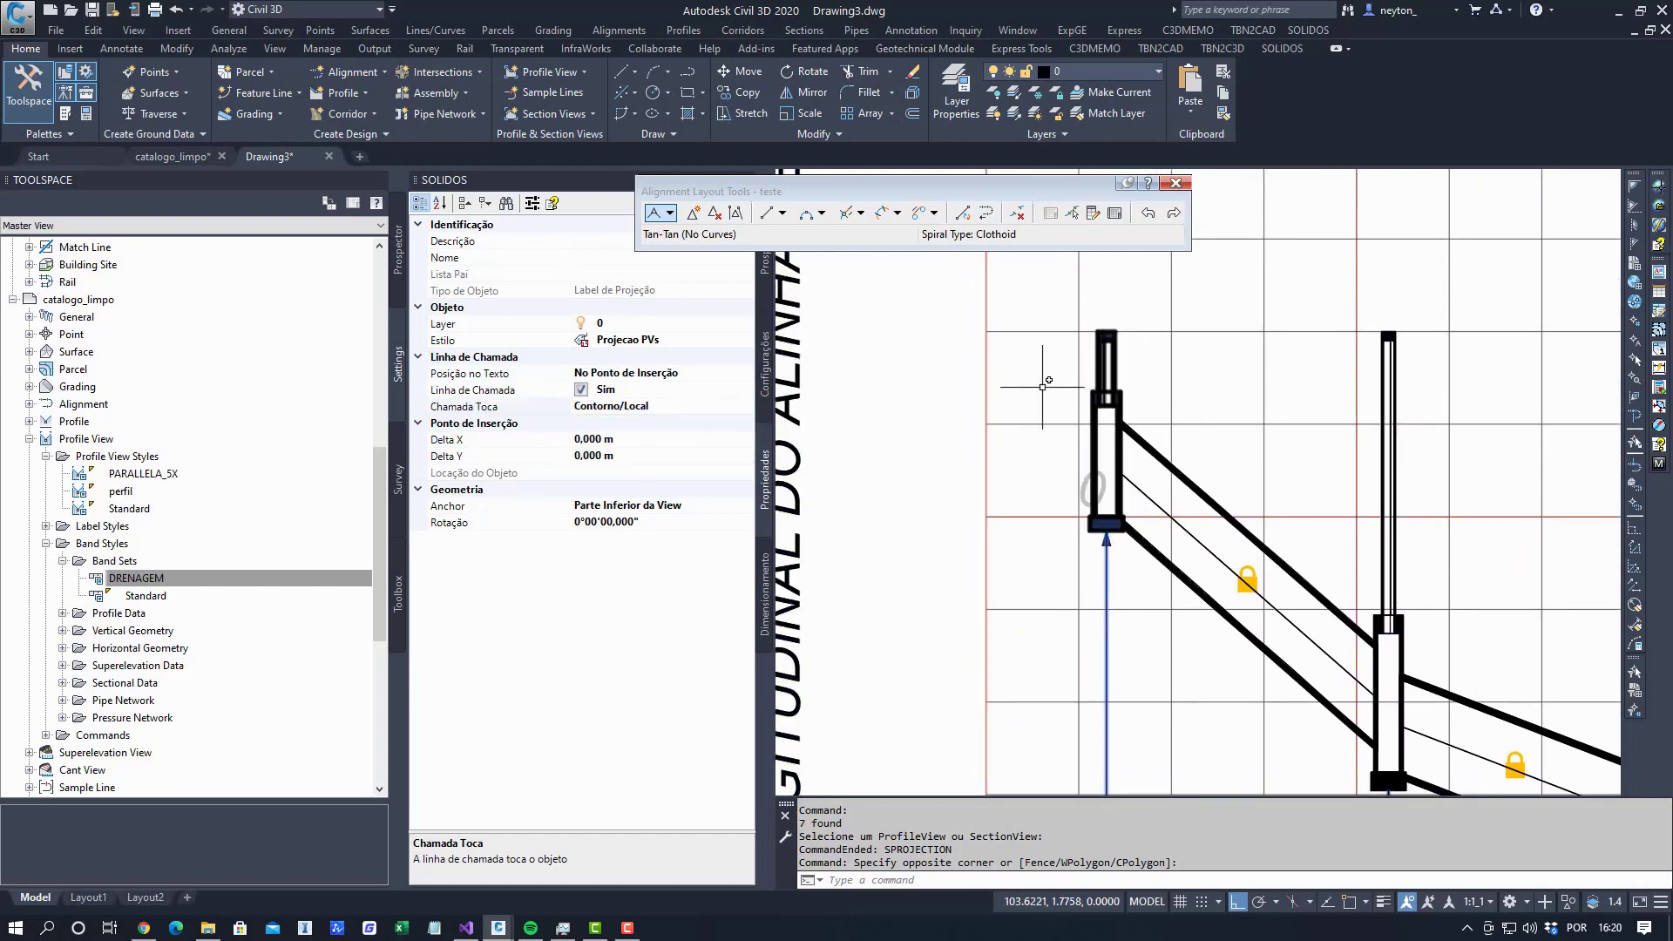
scroll(1116, 547, "up", 8)
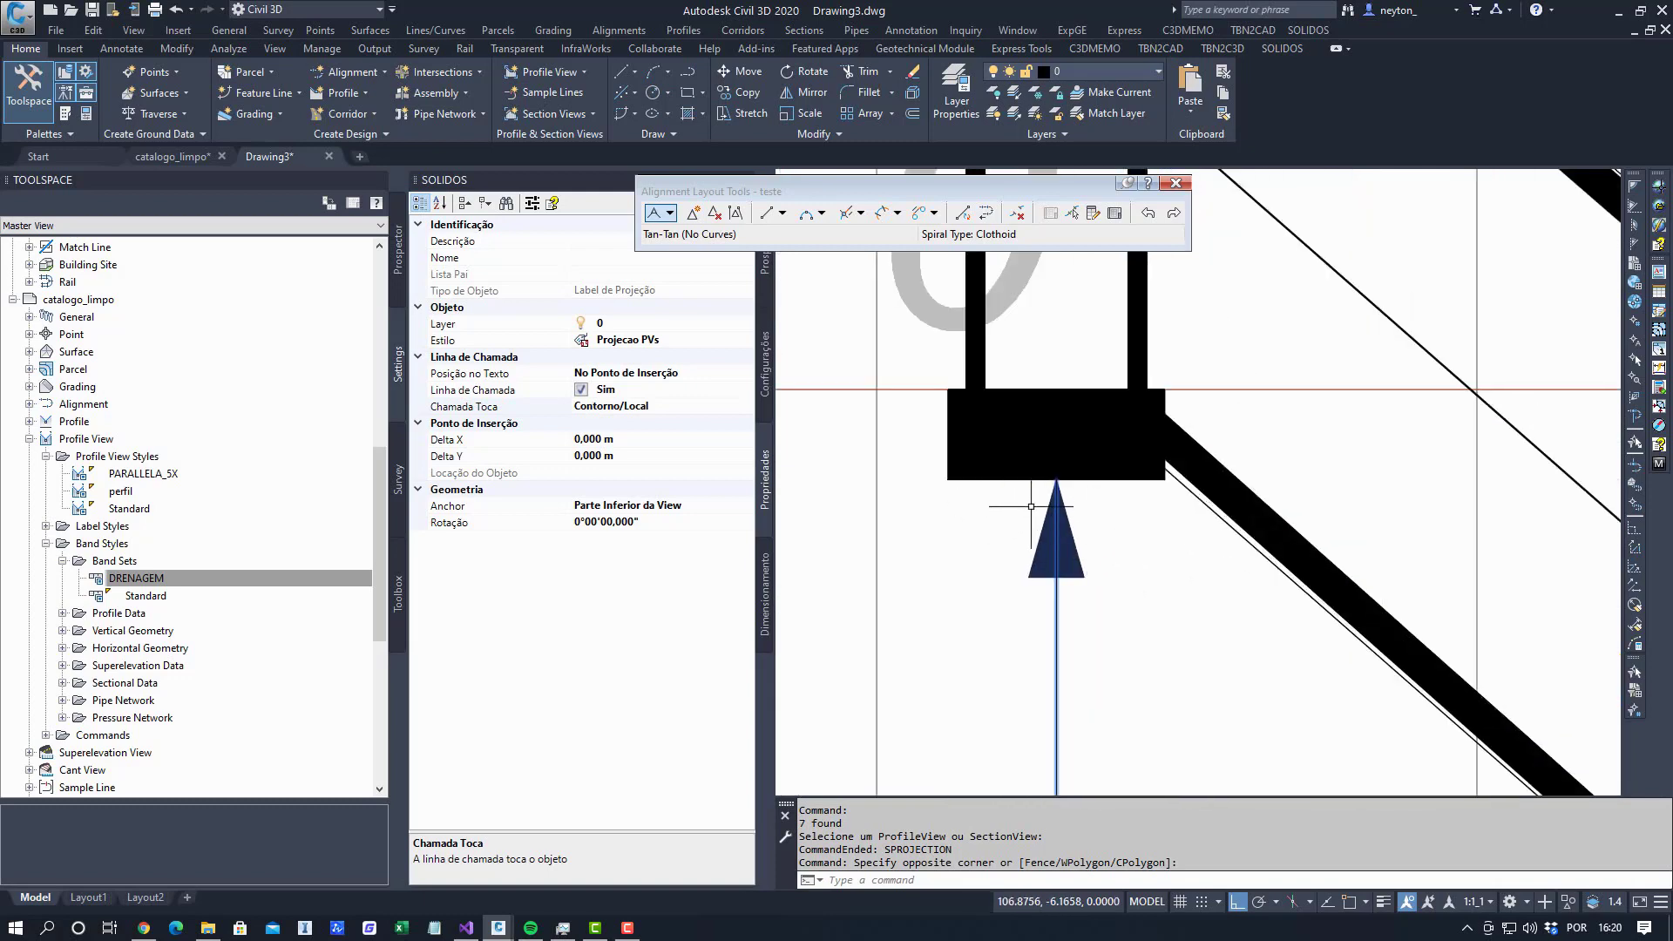
scroll(1030, 490, "down", 8)
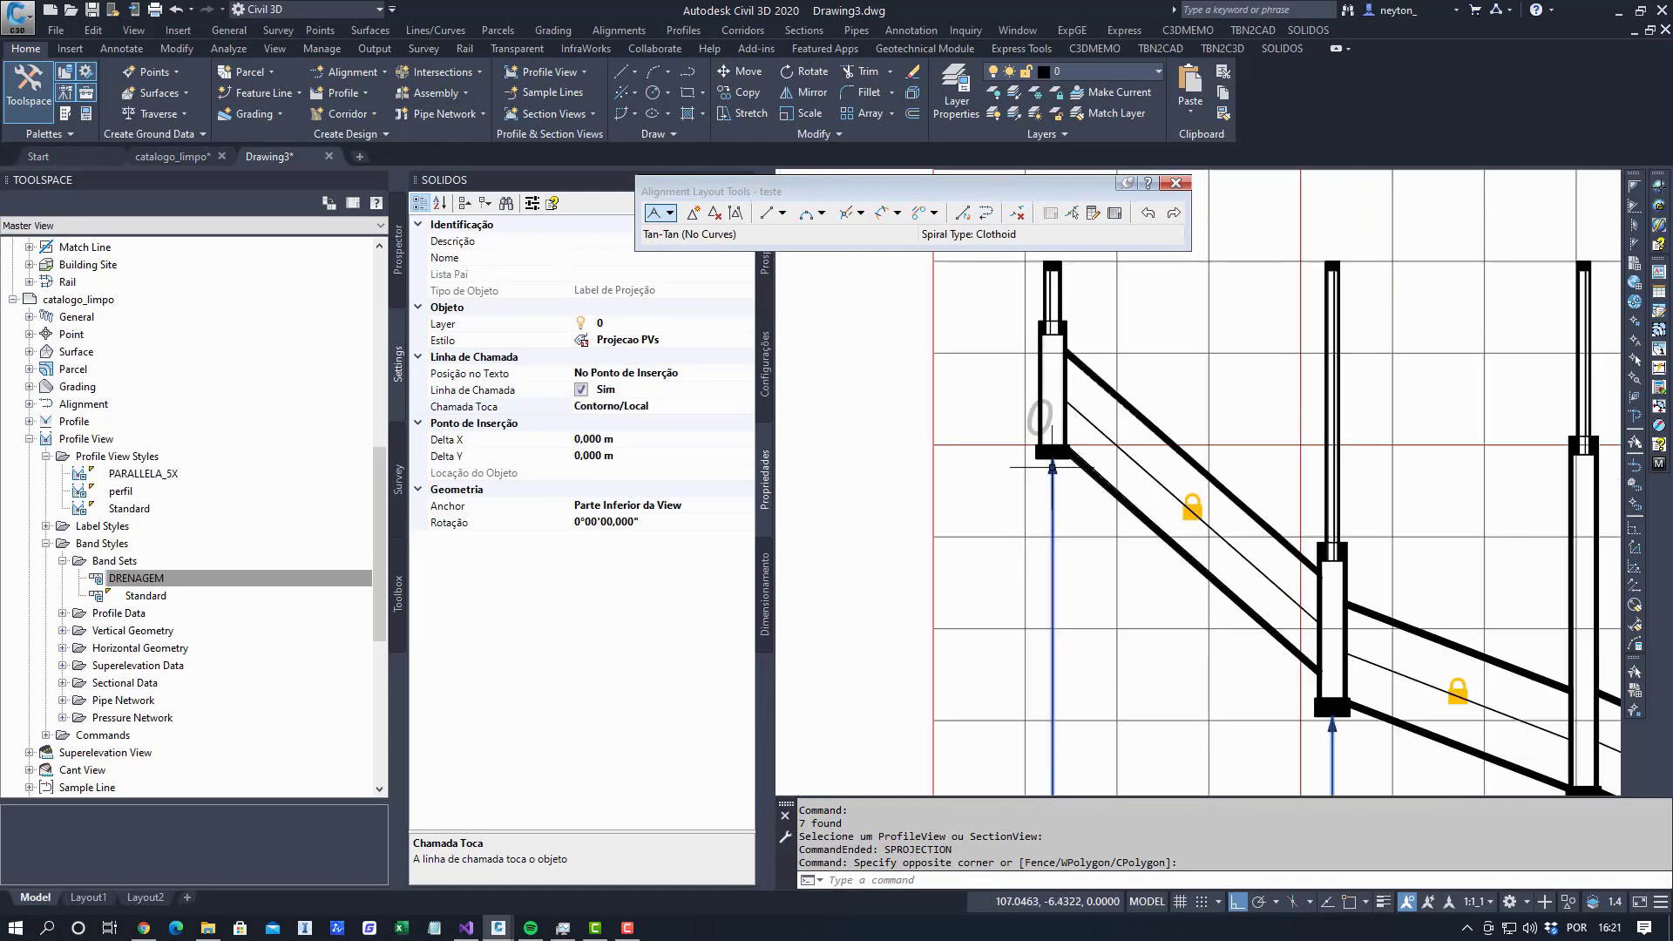
Deselect the projection labels and review their placement across the profile view and its data bands.
scroll(1051, 450, "down", 6)
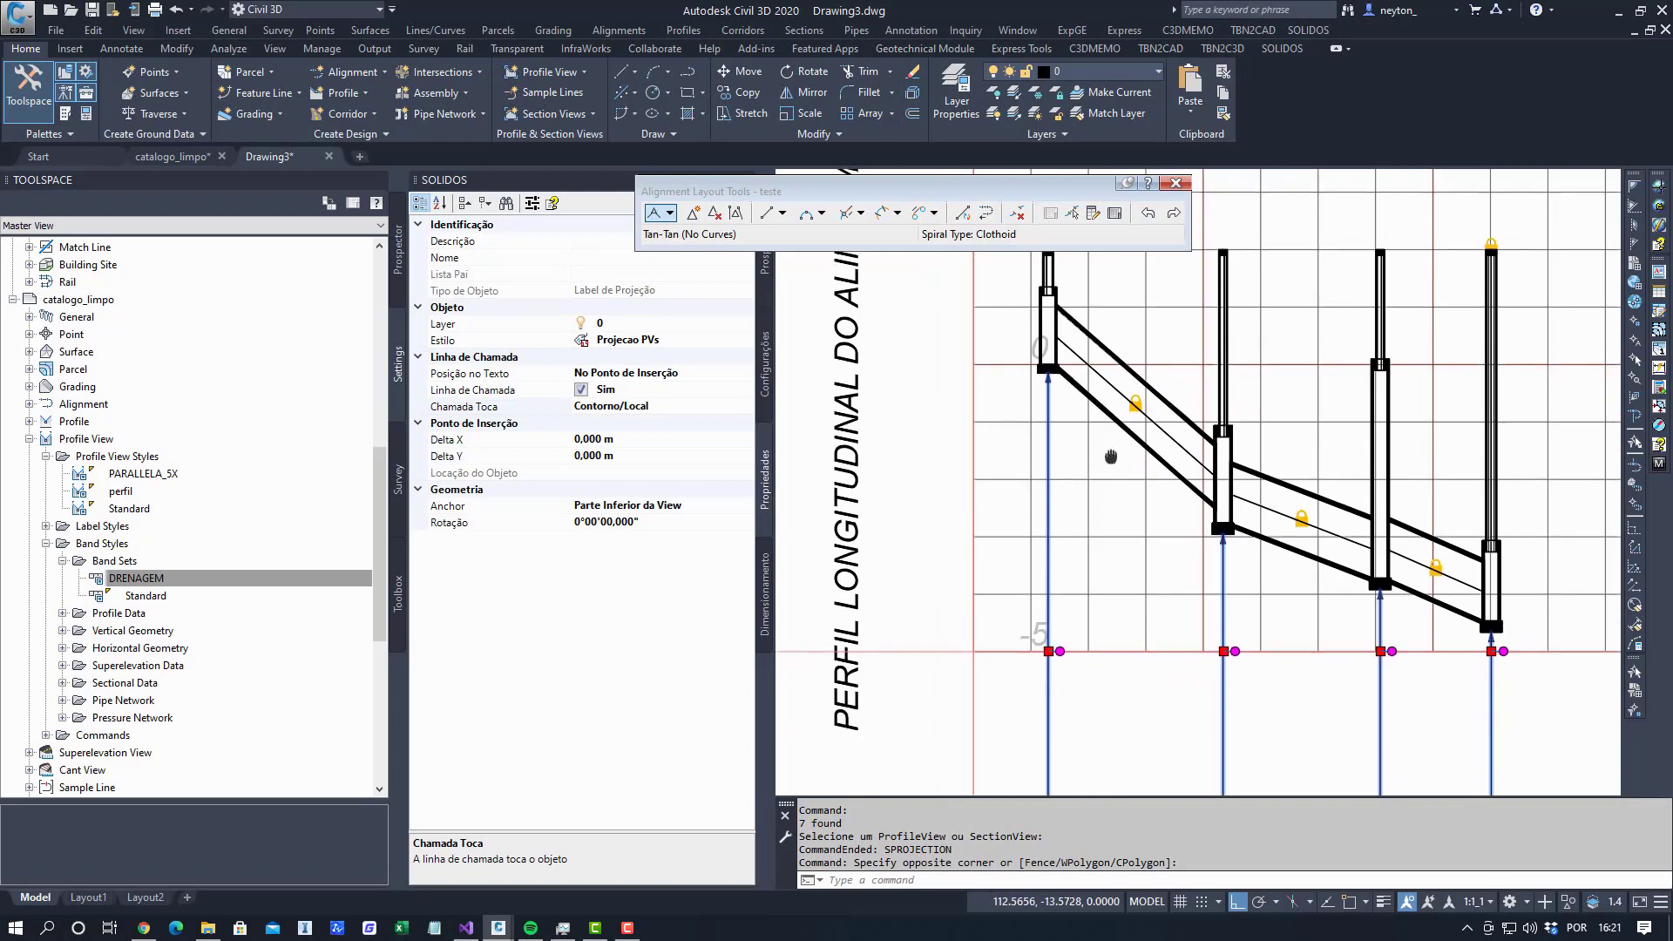
key("Escape")
mouse_move(1155, 653)
middle_mouse_down()
mouse_move(1189, 480)
mouse_move(1189, 506)
middle_mouse_up()
scroll(1190, 545, "down", 2)
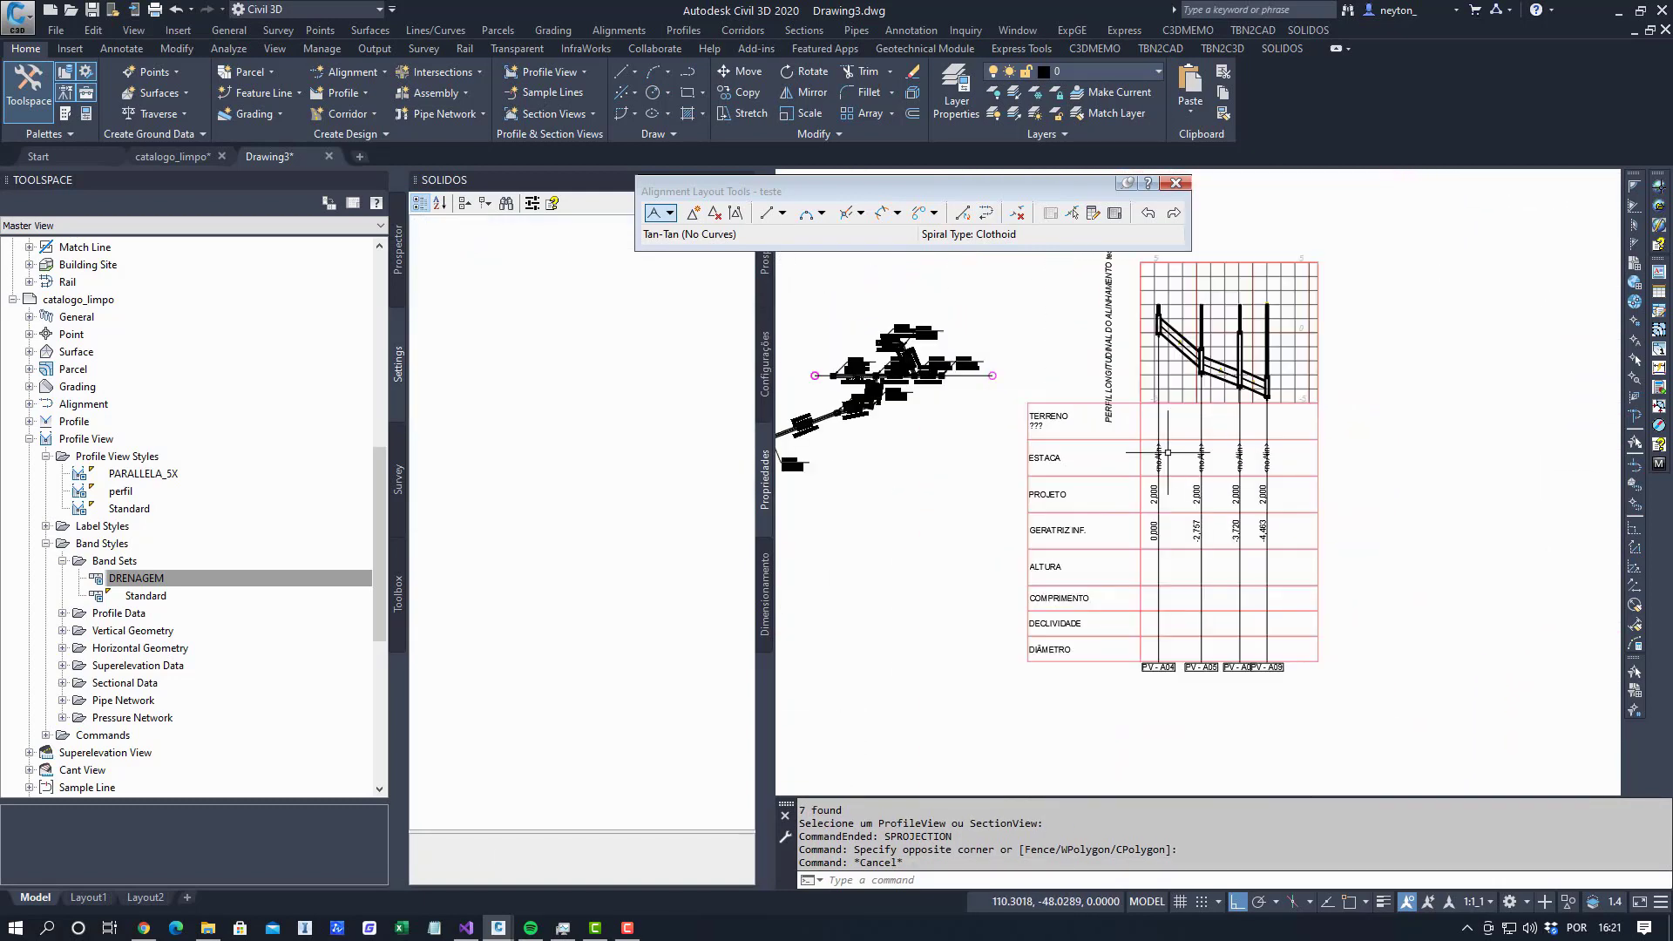
key("Escape")
key("Escape")
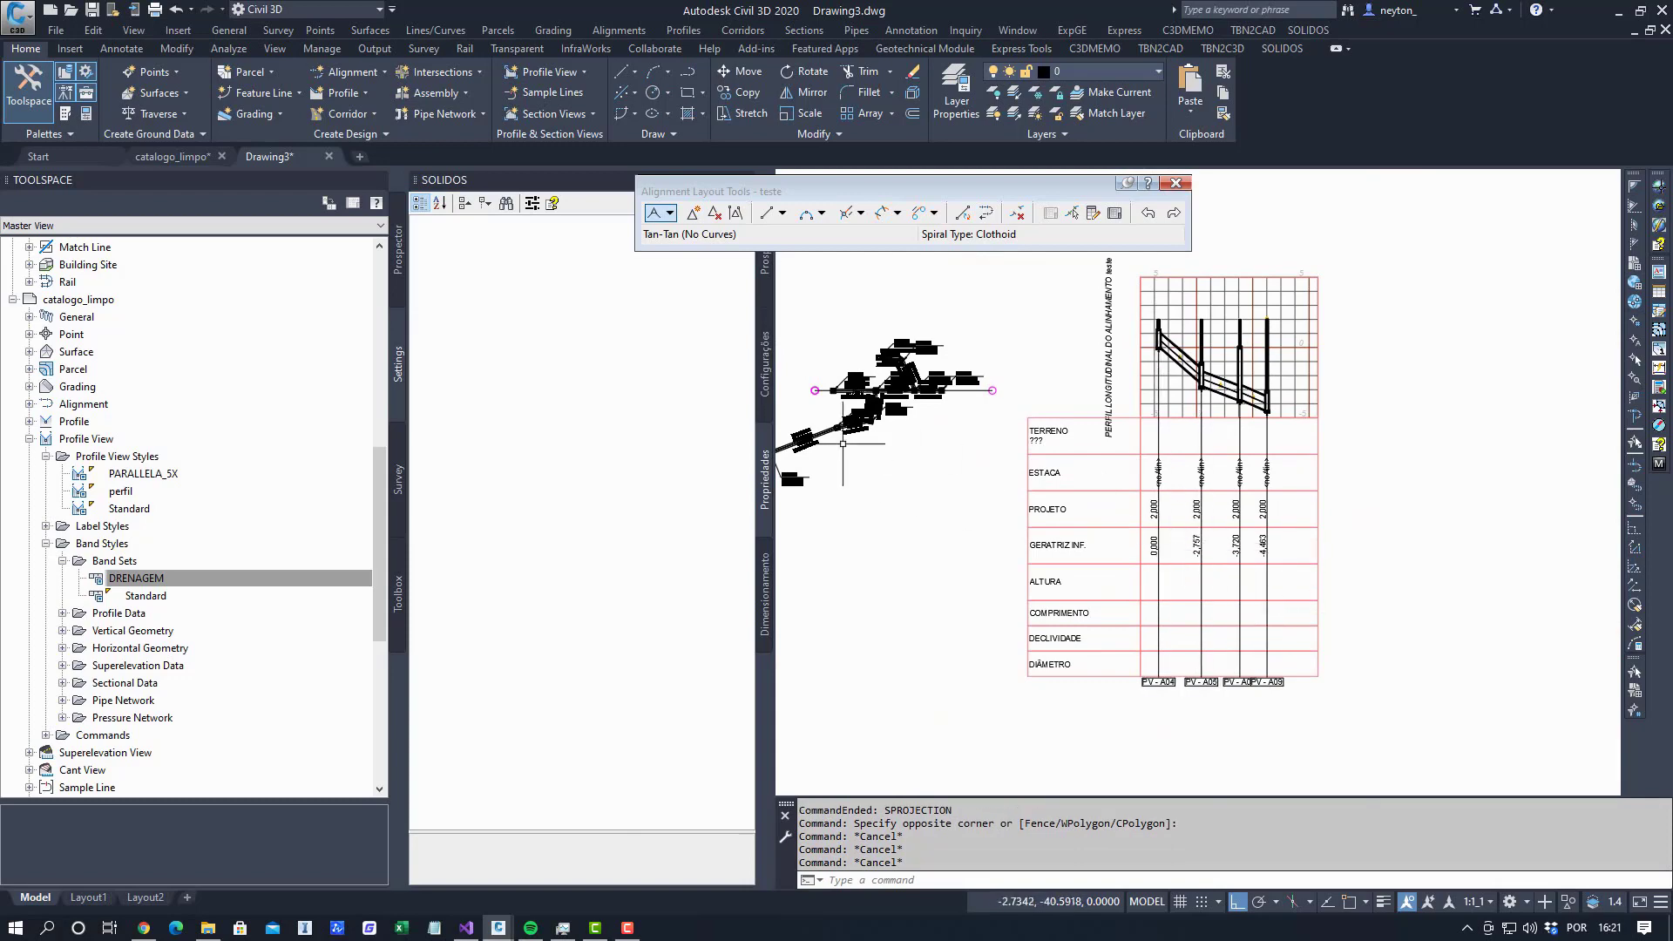
middle_click_drag(946, 430, 927, 508)
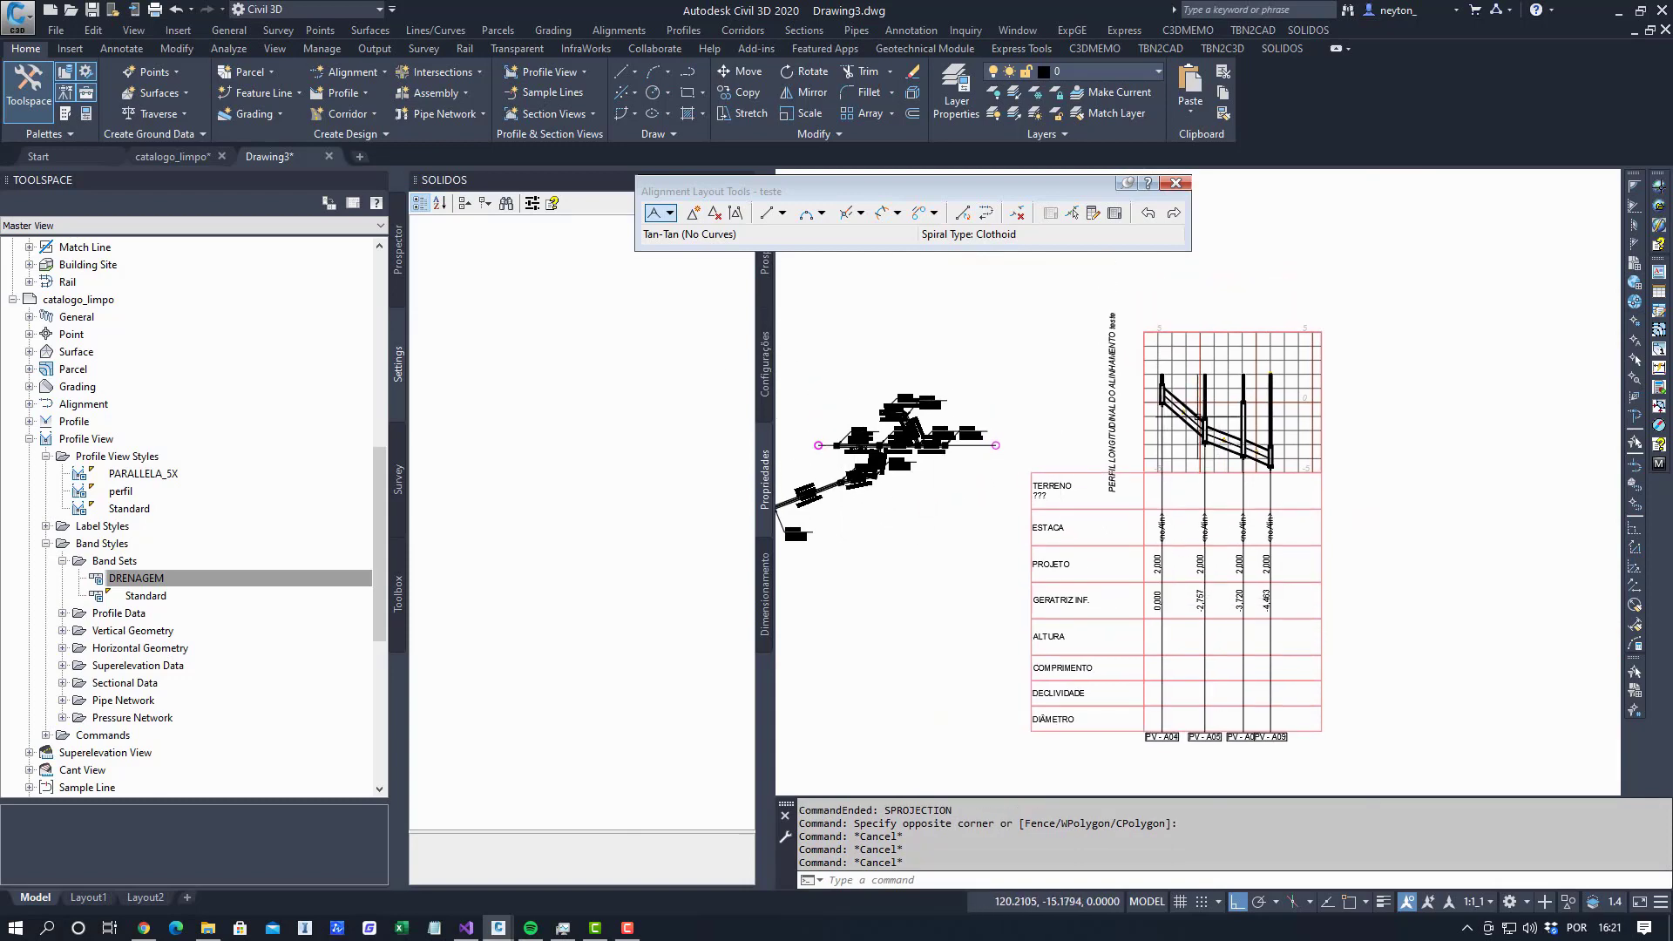
scroll(1190, 452, "up", 6)
scroll(1151, 395, "down", 6)
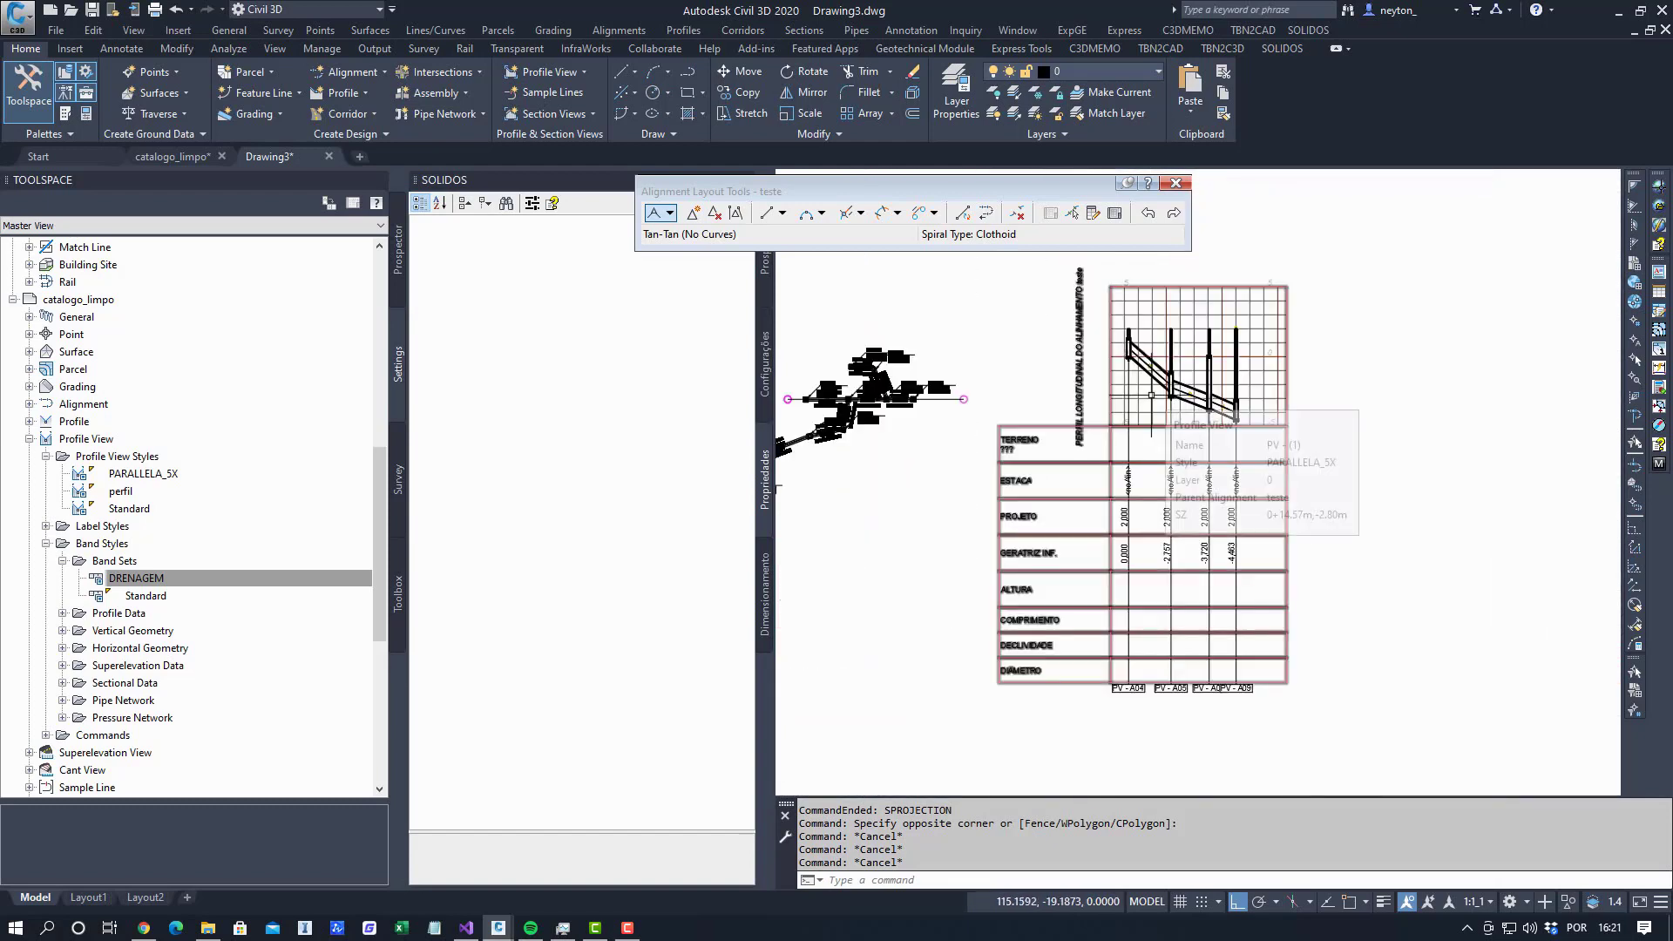
Try adding labels to the three pipes projected in the profile view with the SADDLABELS command.
type("saddlabels")
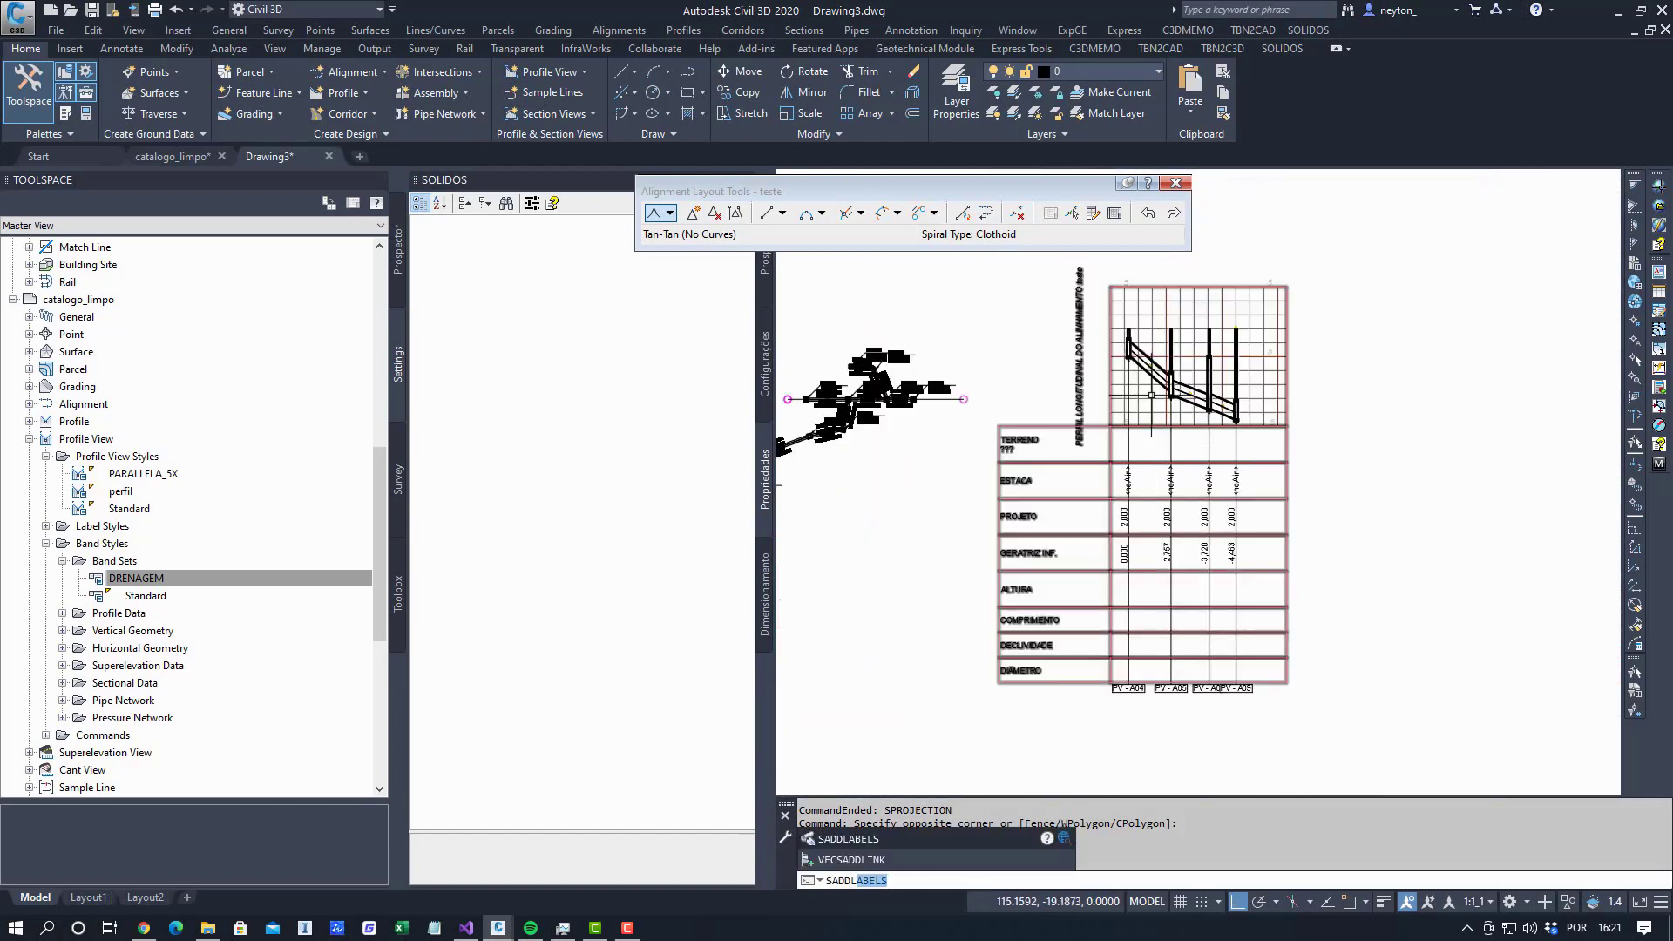
key("Return")
scroll(1151, 395, "up", 4)
left_click(1143, 366)
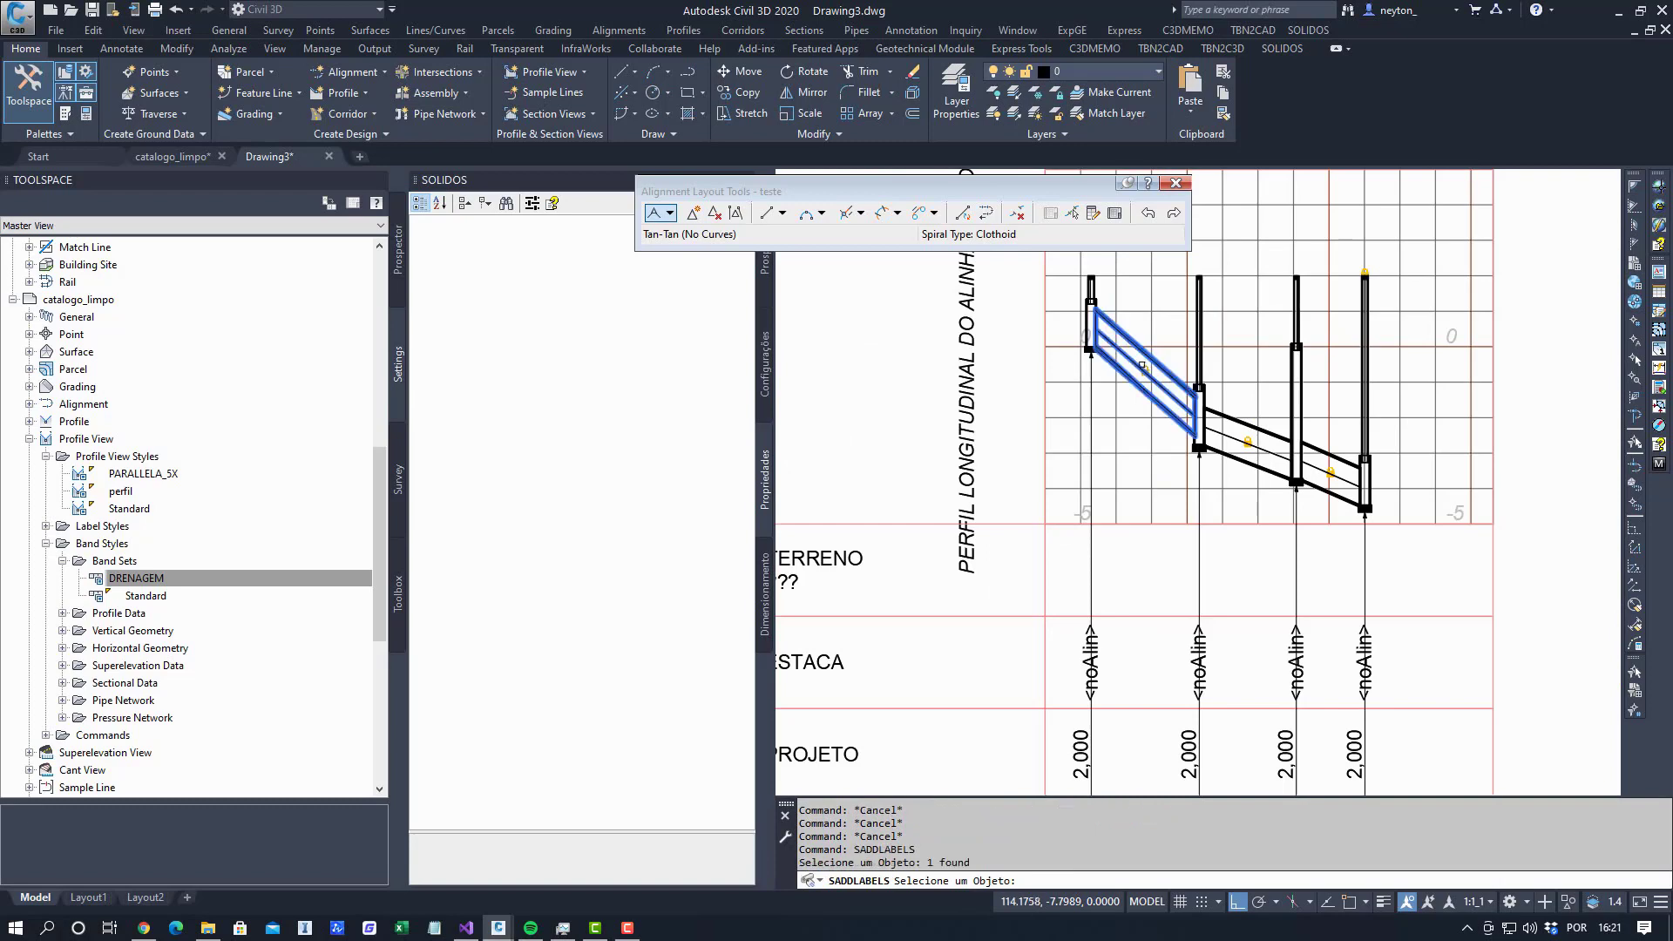
left_click(1230, 426)
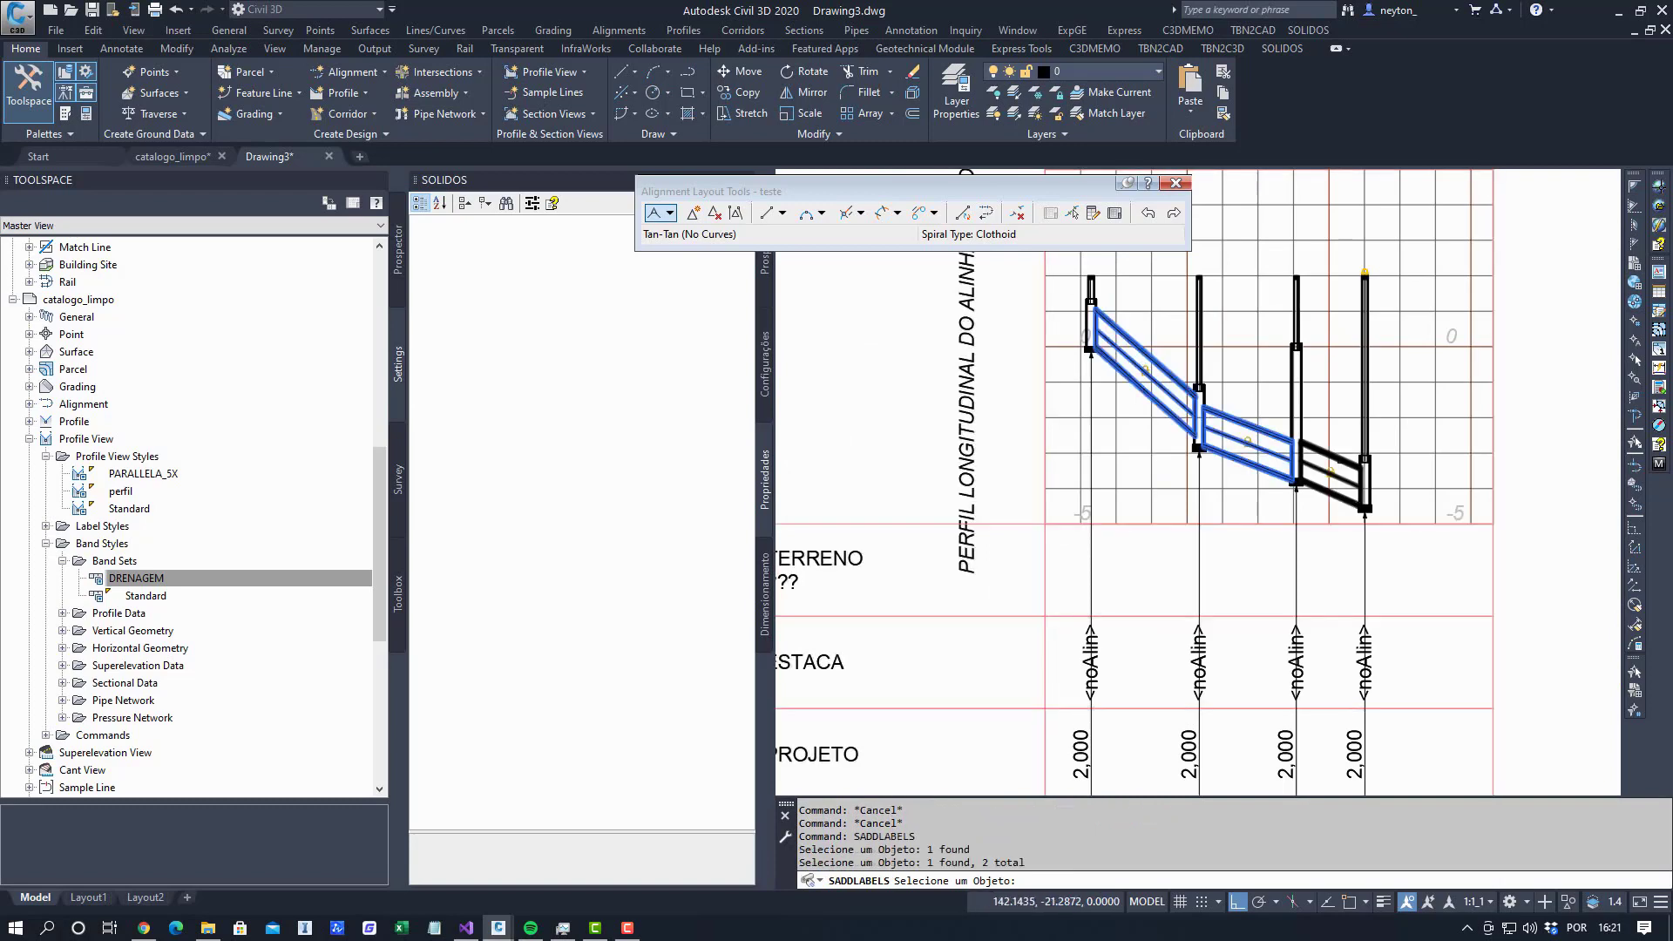
left_click(1340, 460)
key("Return")
scroll(1248, 491, "down", 4)
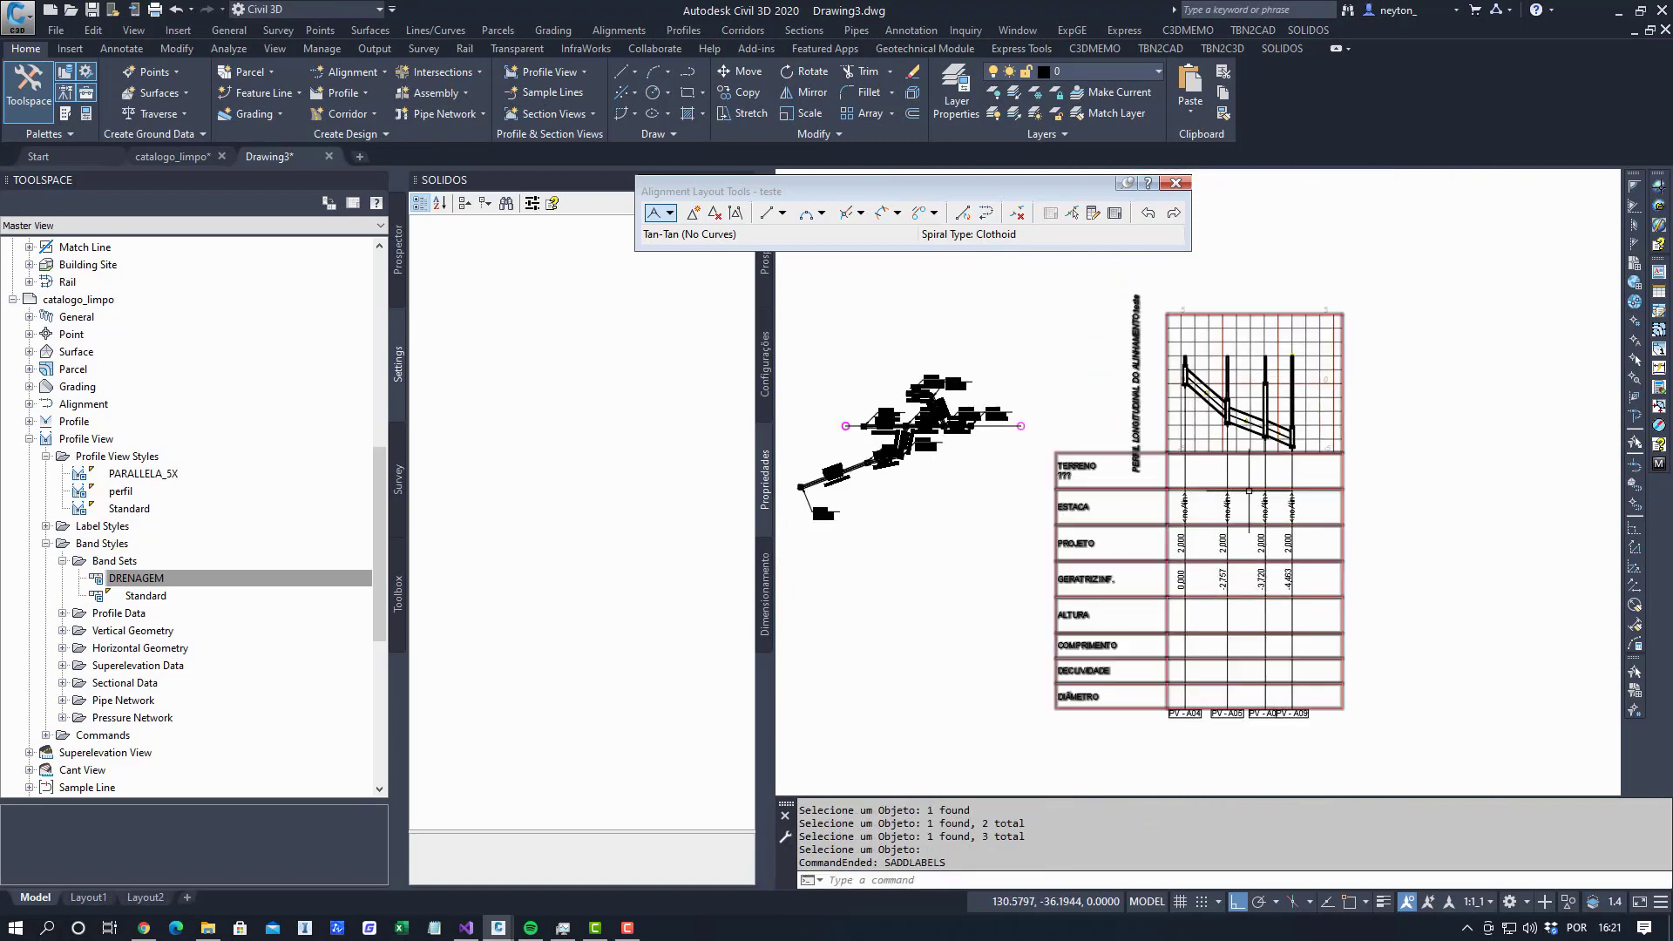
Locate the new pipe labels at the drawing extents and inspect the properties of one.
scroll(1038, 653, "up", 2)
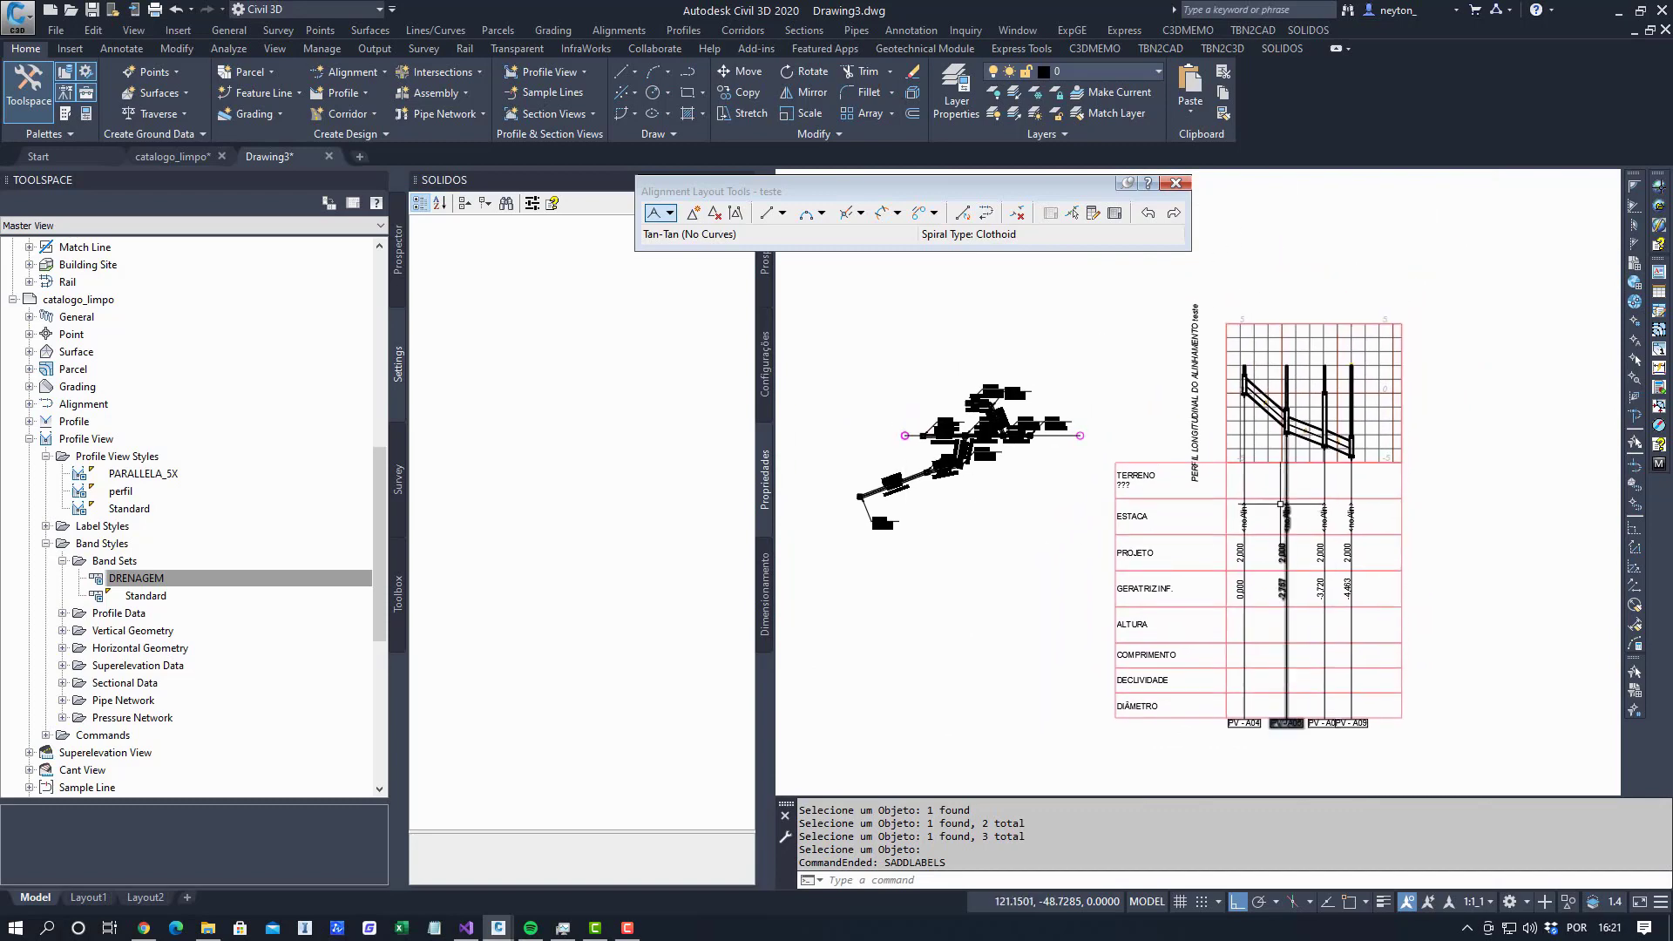
scroll(1270, 396, "up", 4)
middle_click_drag(1270, 396, 1296, 510)
scroll(1153, 442, "down", 4)
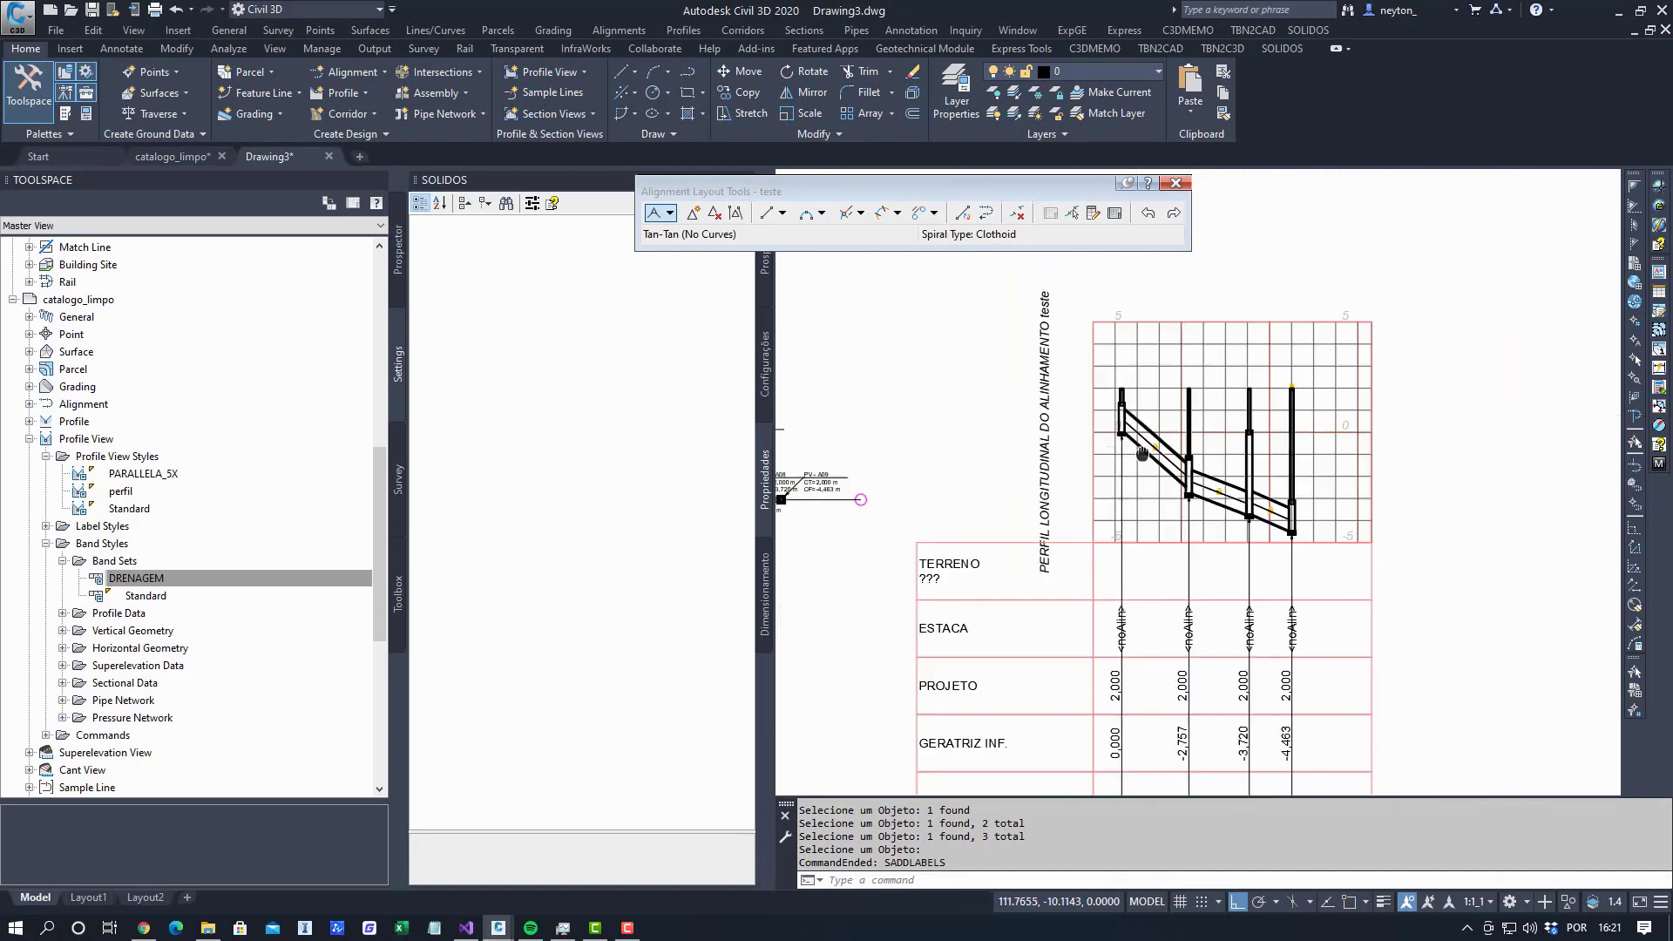
middle_click(1145, 445)
middle_click(1145, 445)
middle_click_drag(1188, 691, 1195, 508)
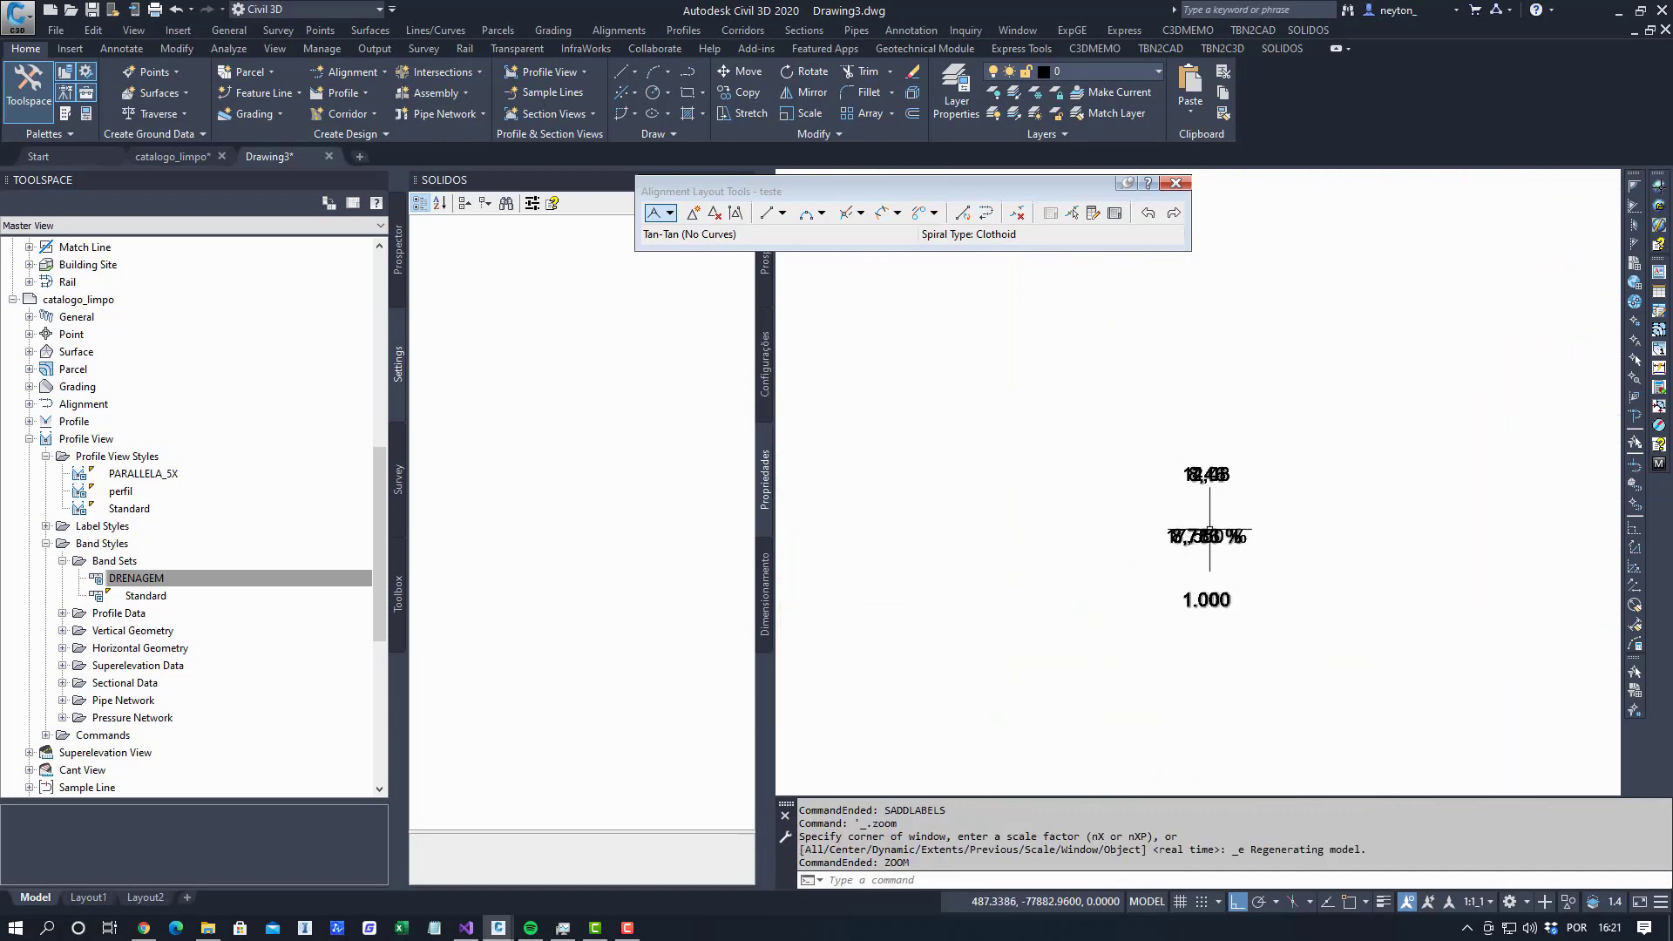
left_click(1191, 592)
scroll(1215, 591, "down", 3)
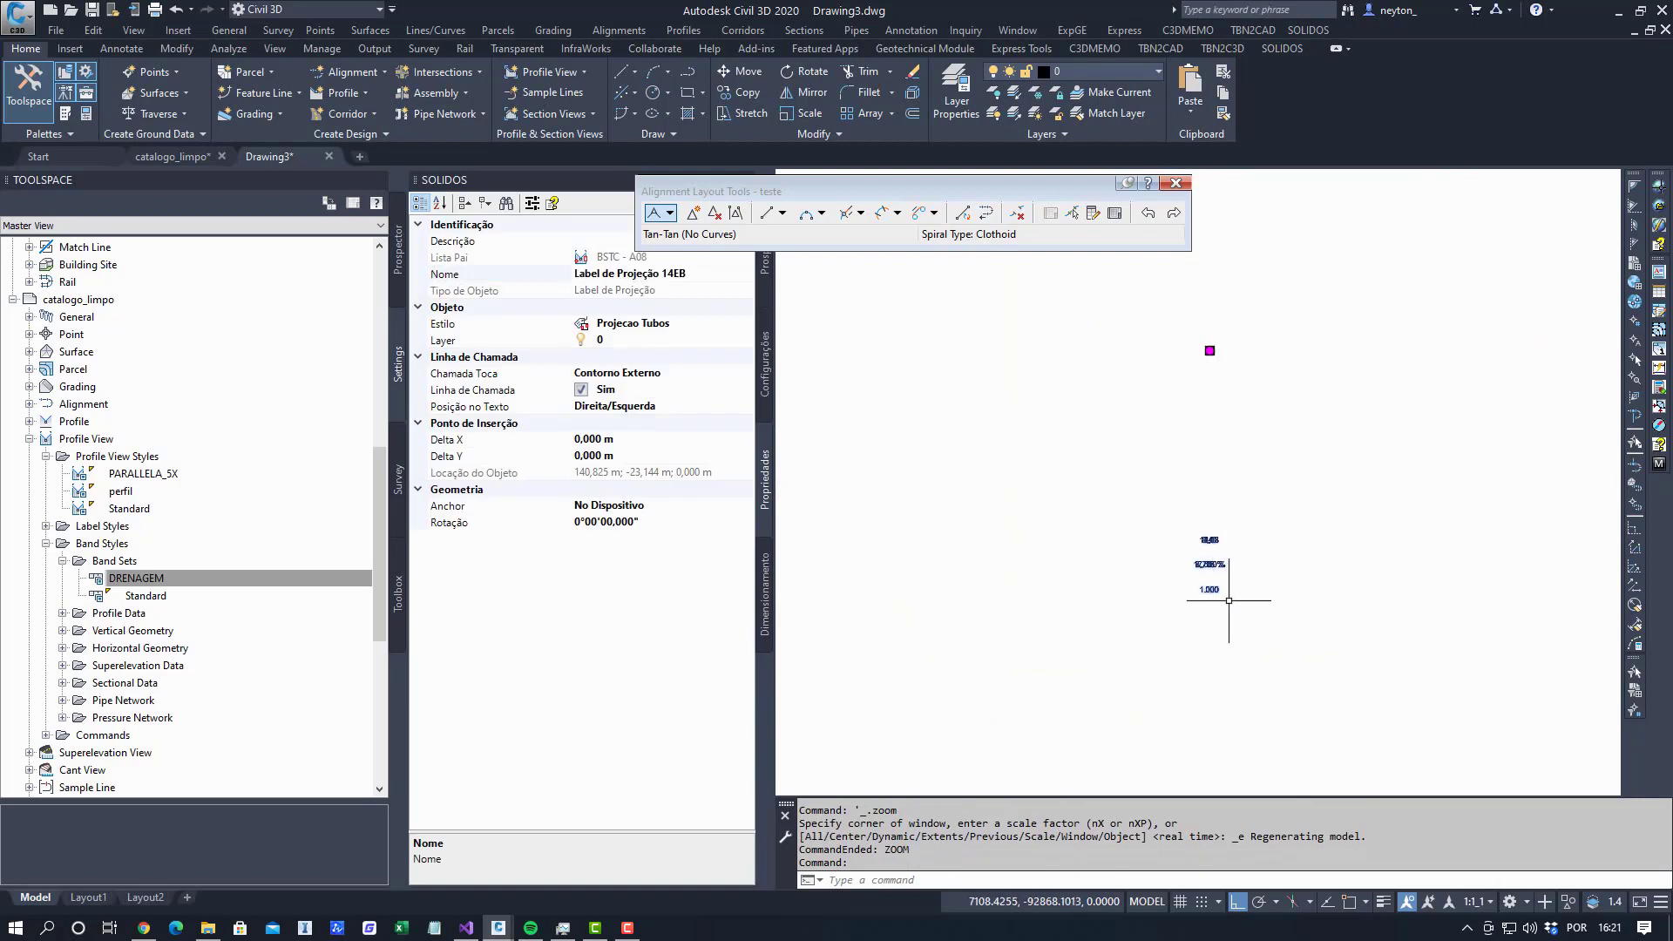
Delete the misplaced pipe projection labels far below the profile view.
key("Escape")
key("Escape")
left_click(1255, 596)
left_click(1124, 526)
key("Delete")
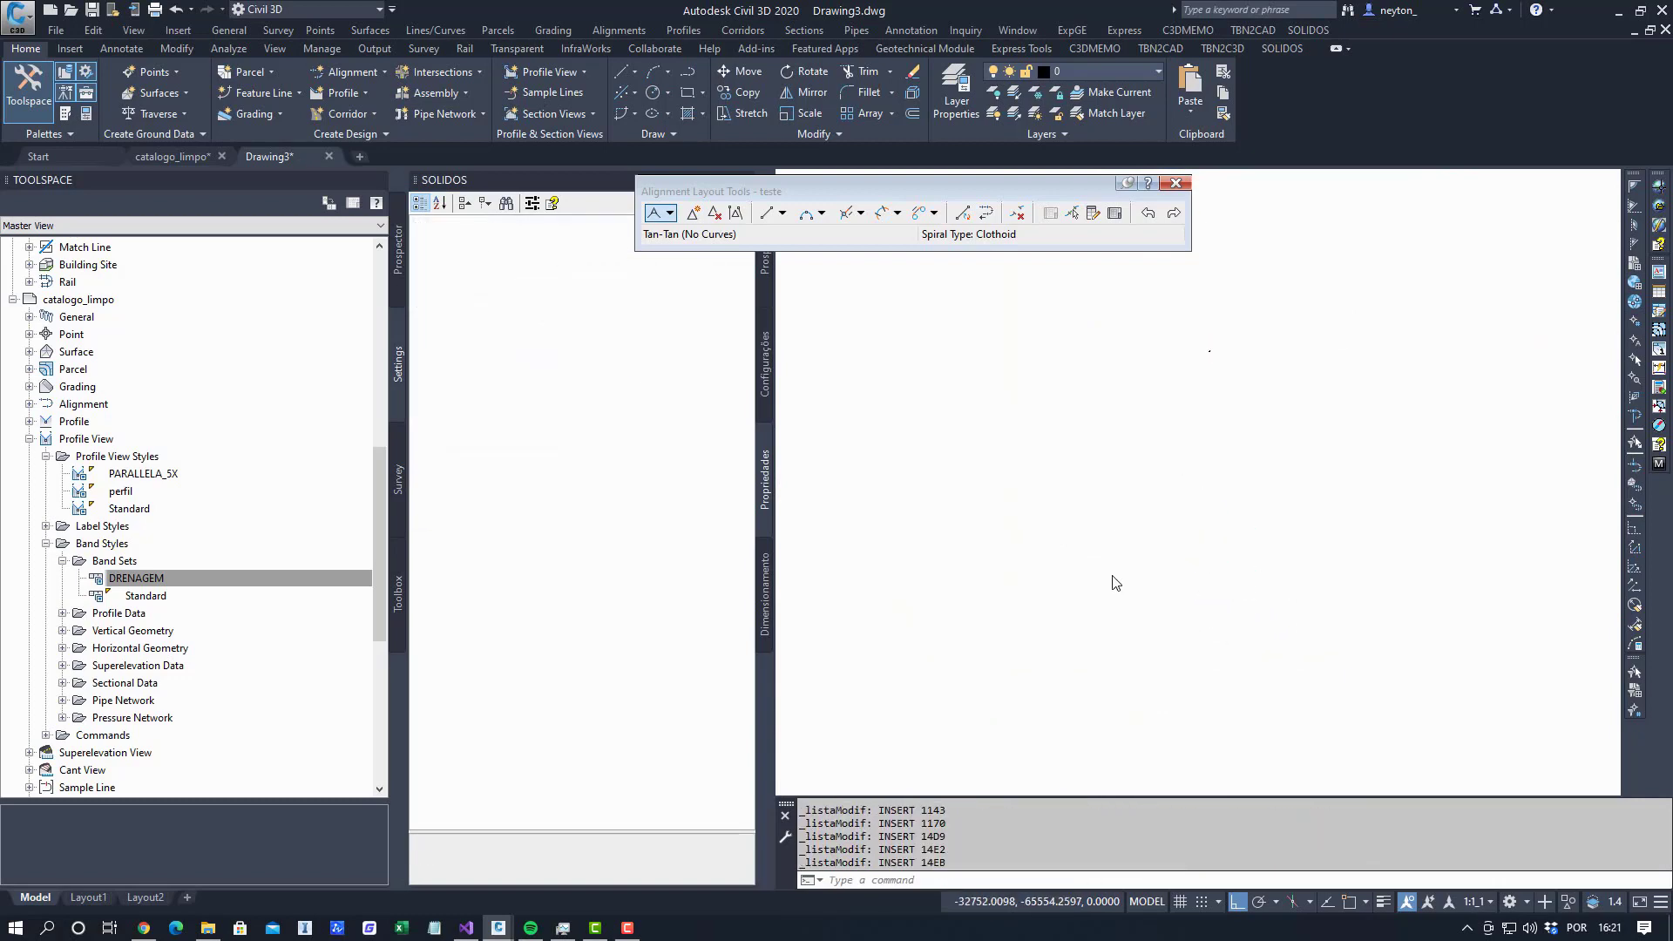
Add labels to the three projected pipes again with SADDLABELS and show the drawing extents.
middle_click(1175, 445)
middle_click_drag(1406, 523, 1363, 495)
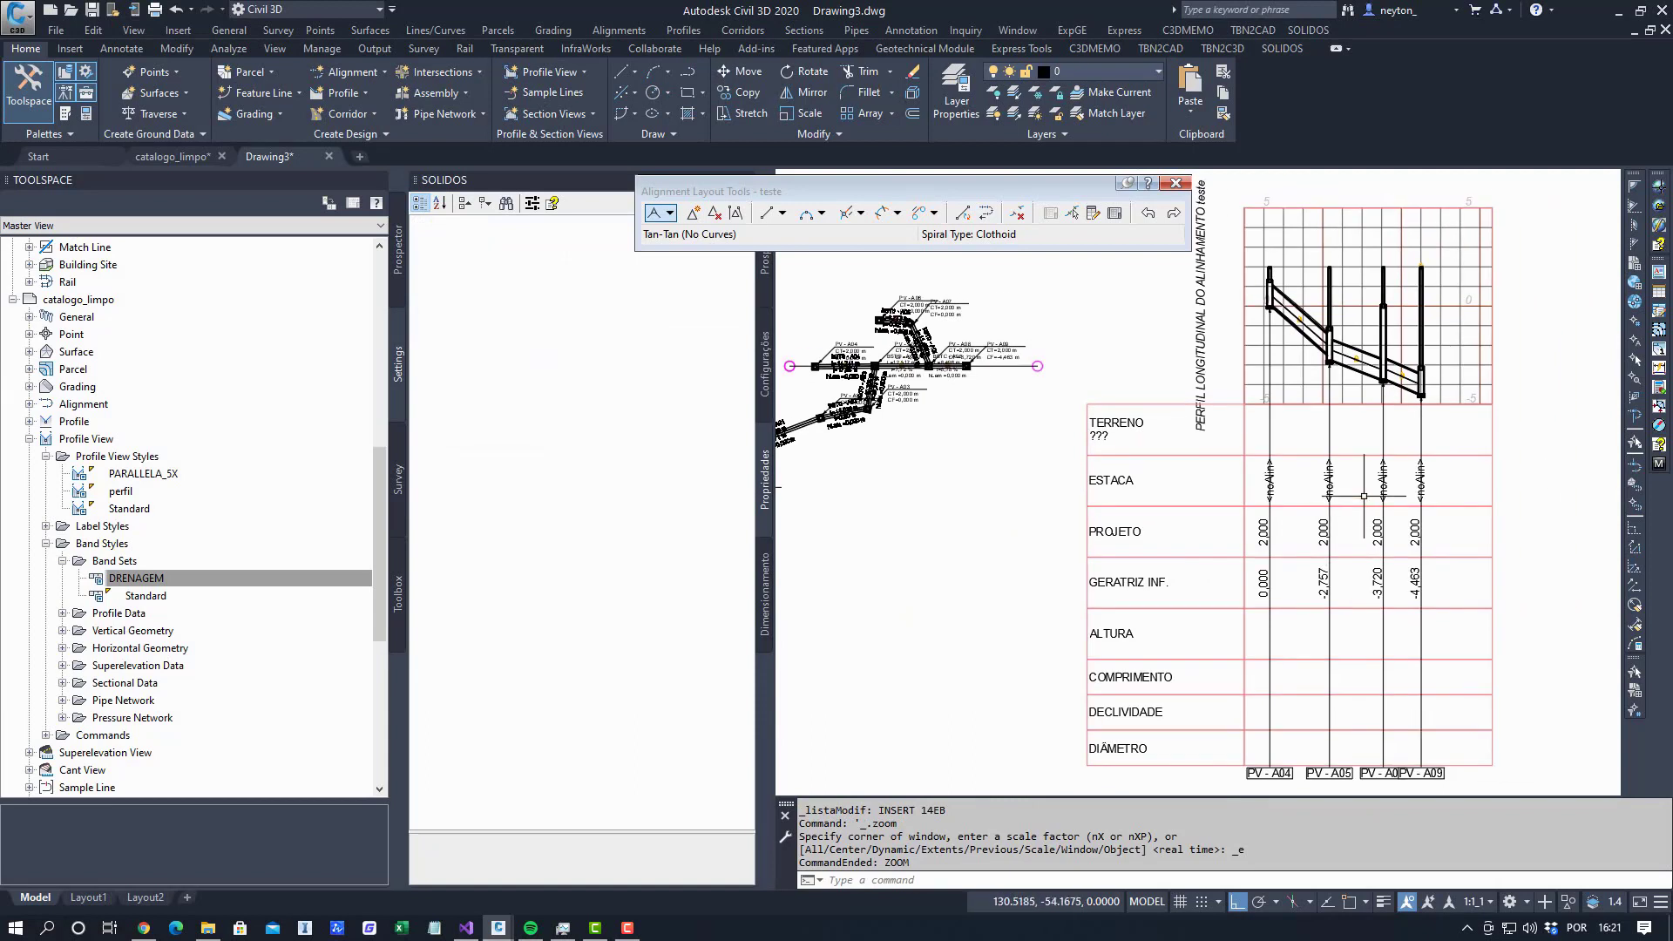
key("Return")
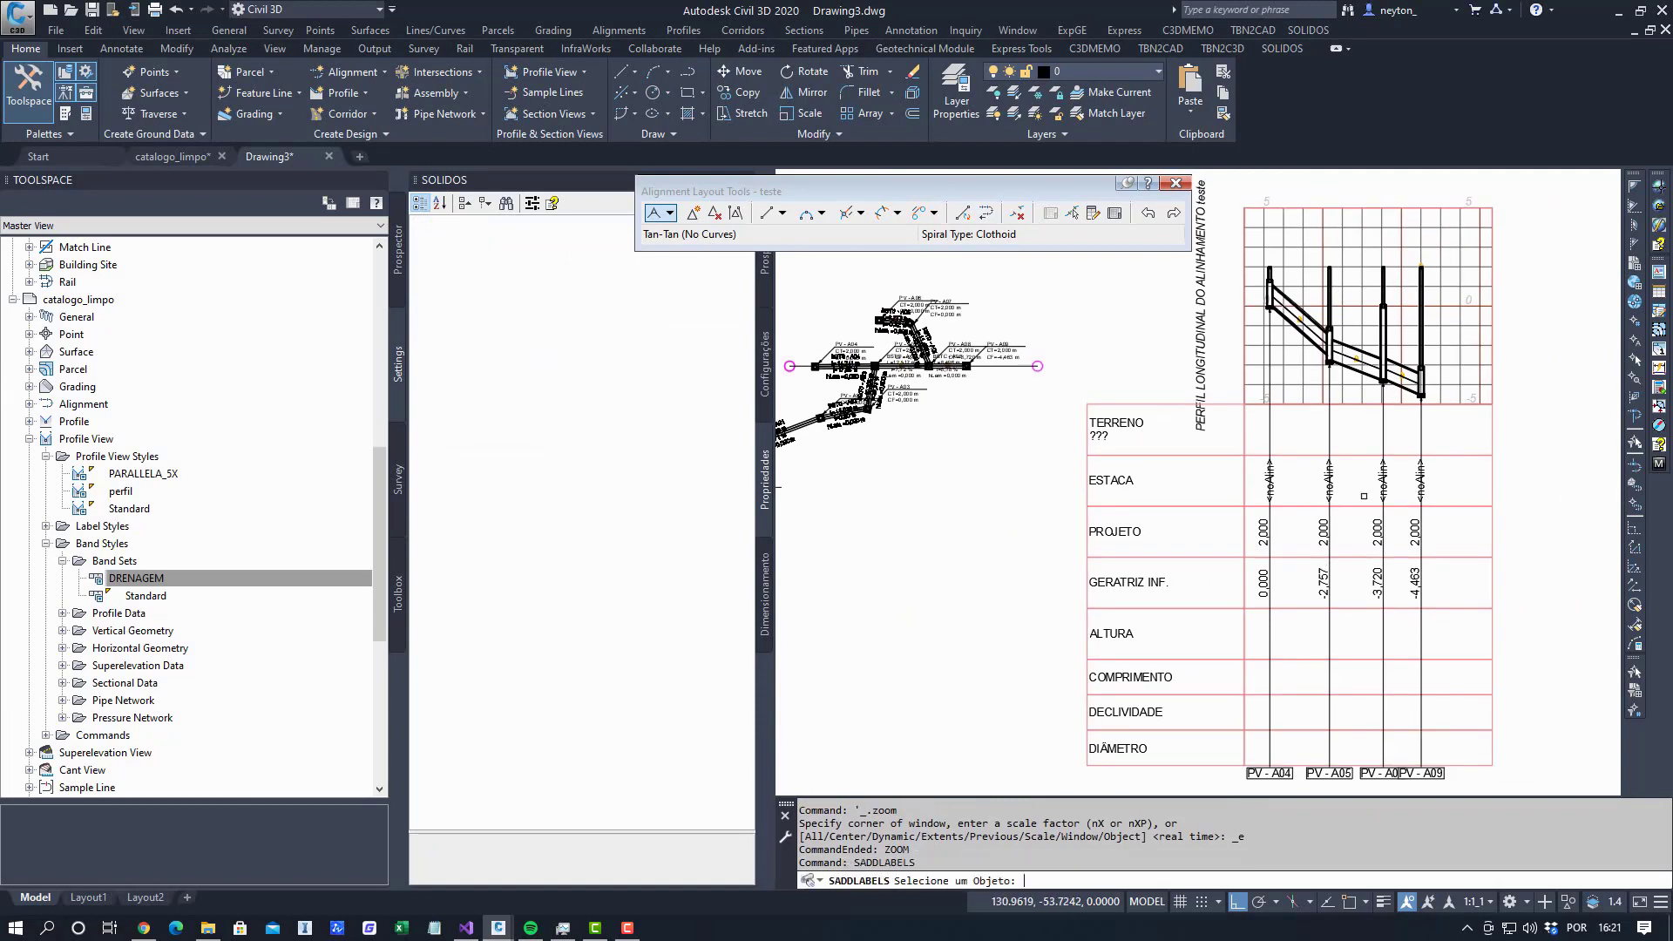
left_click(1298, 322)
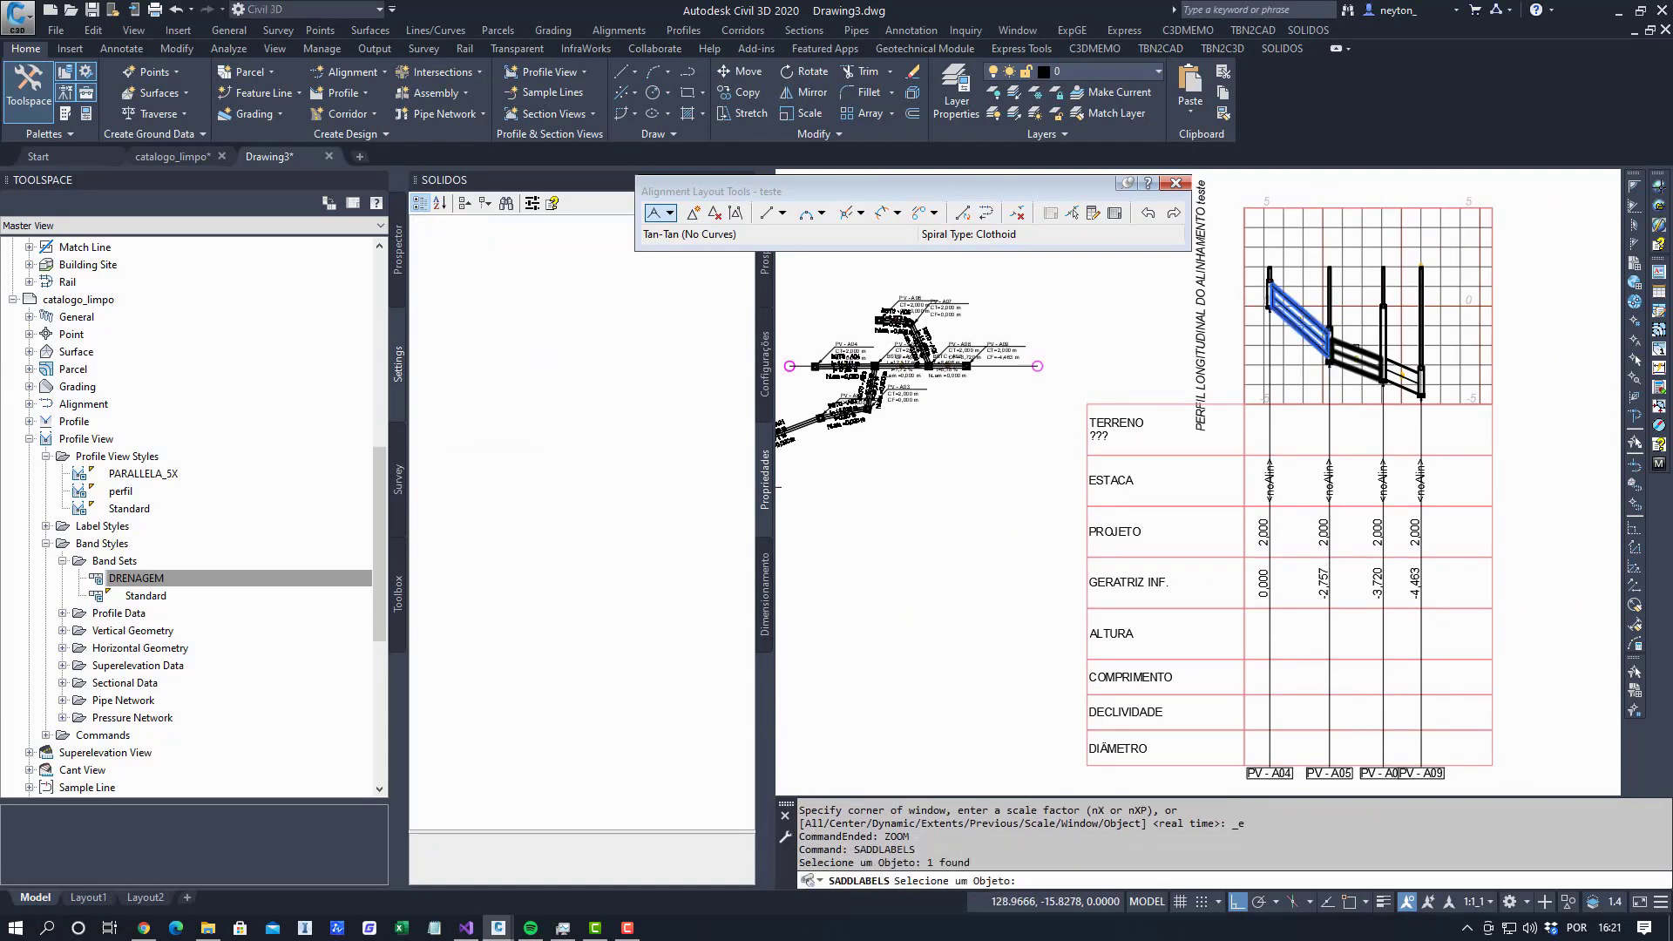
left_click(1359, 361)
left_click(1396, 359)
key("Return")
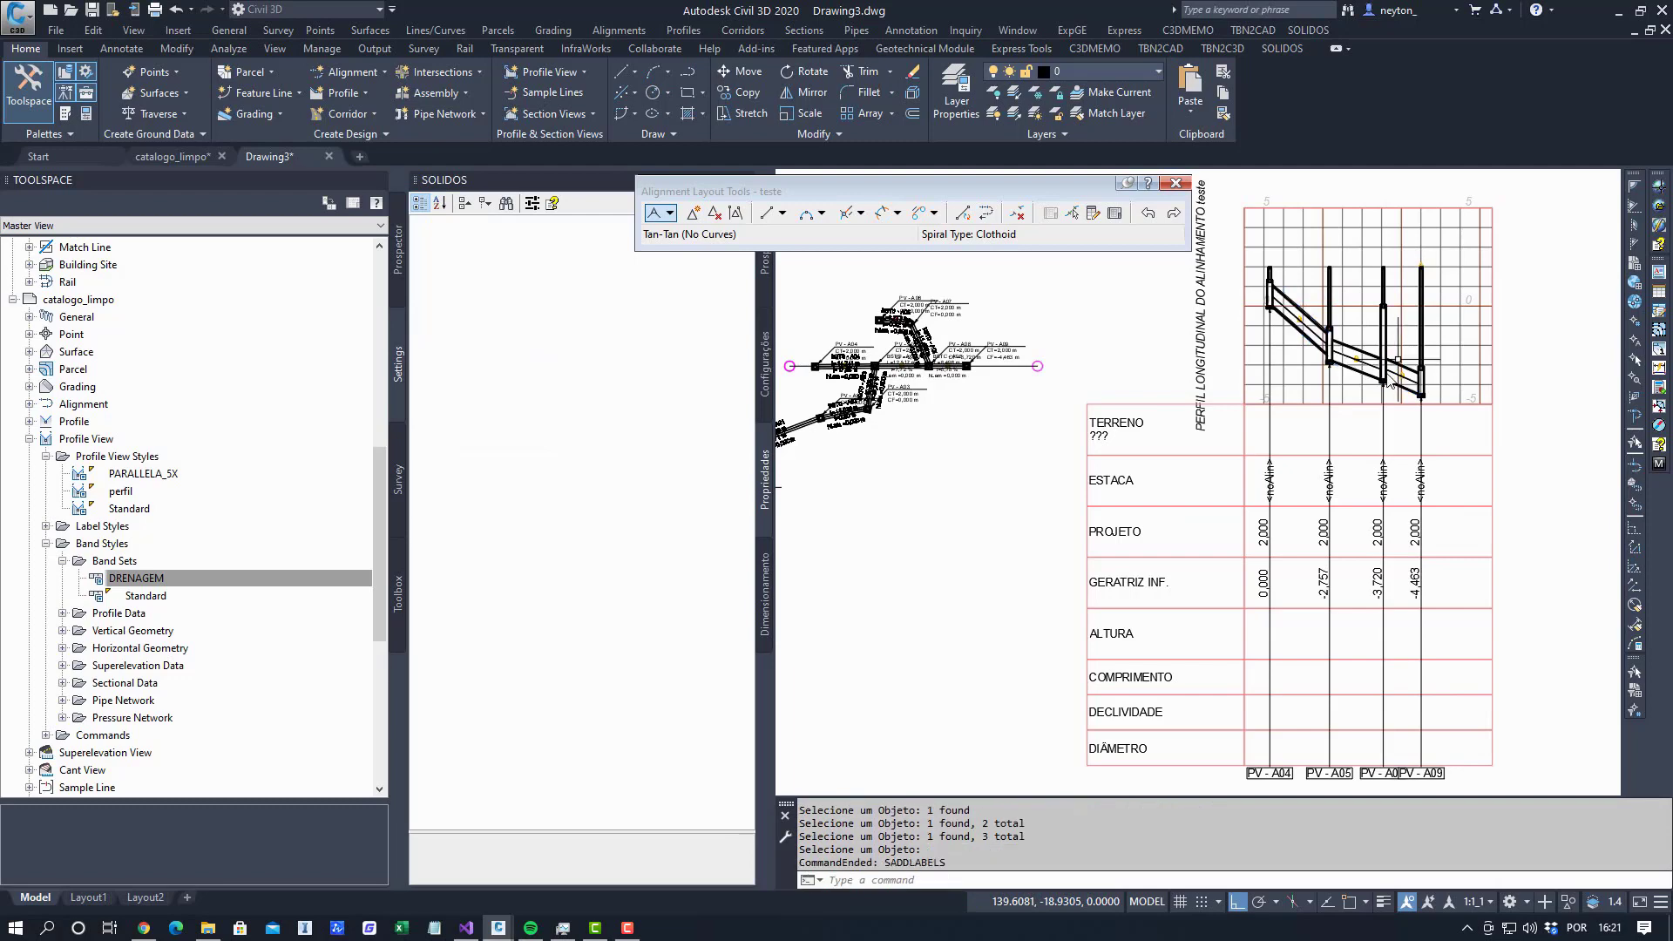
middle_click(1310, 426)
middle_click(1310, 426)
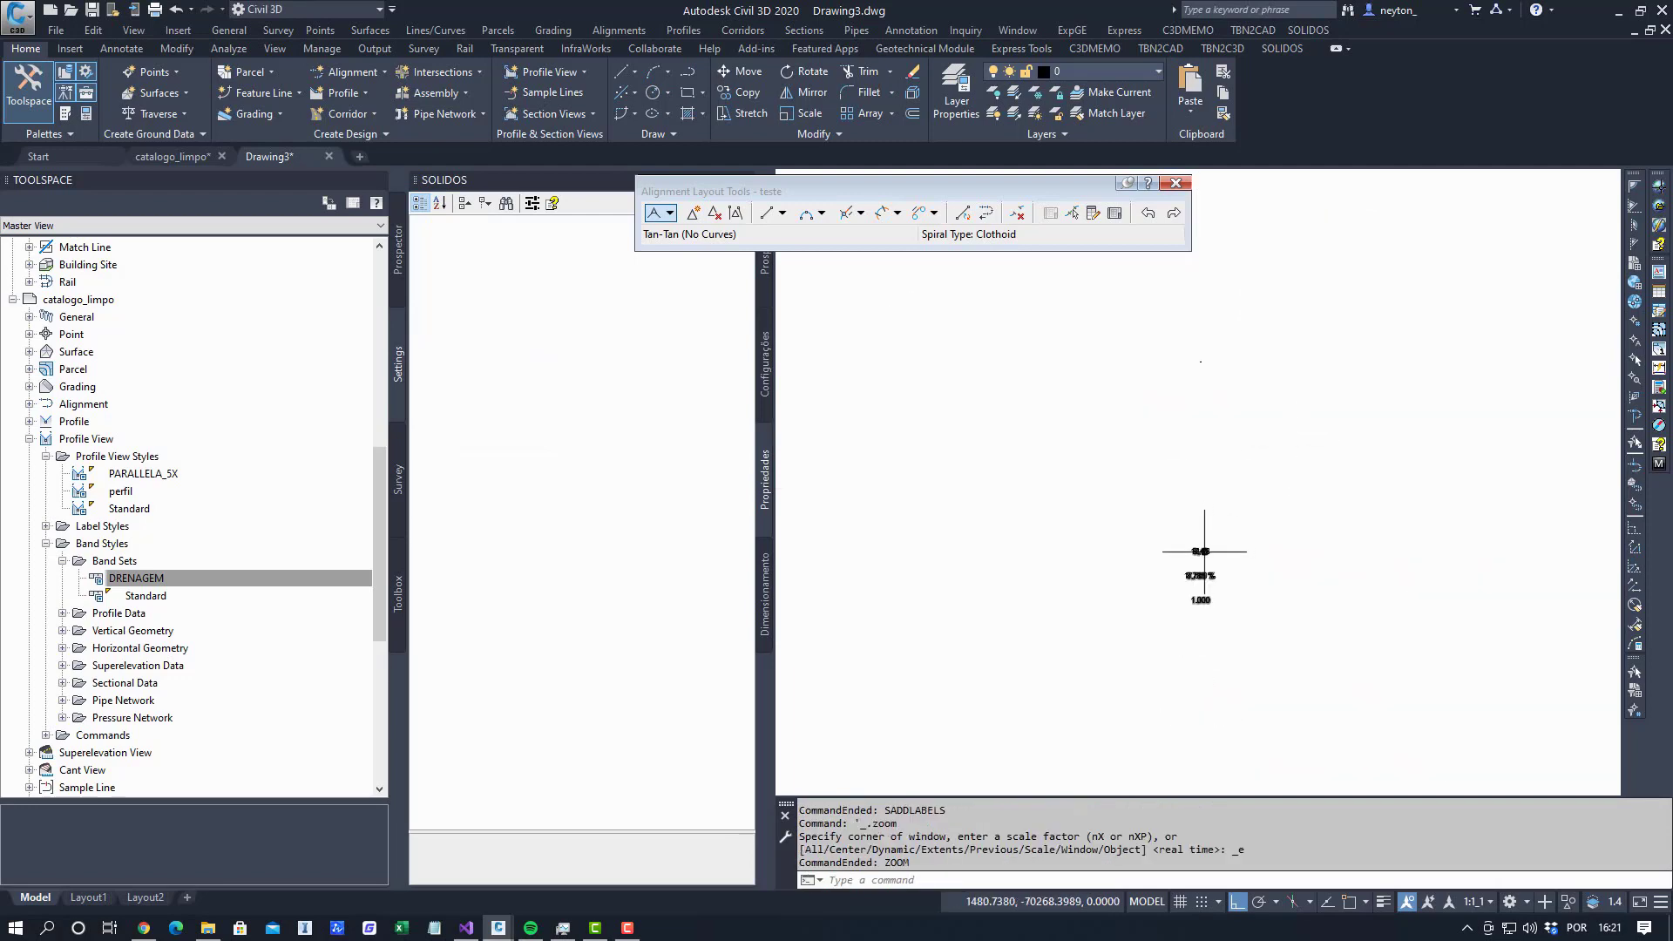
left_click(1206, 555)
right_click(1182, 624)
left_click(1297, 425)
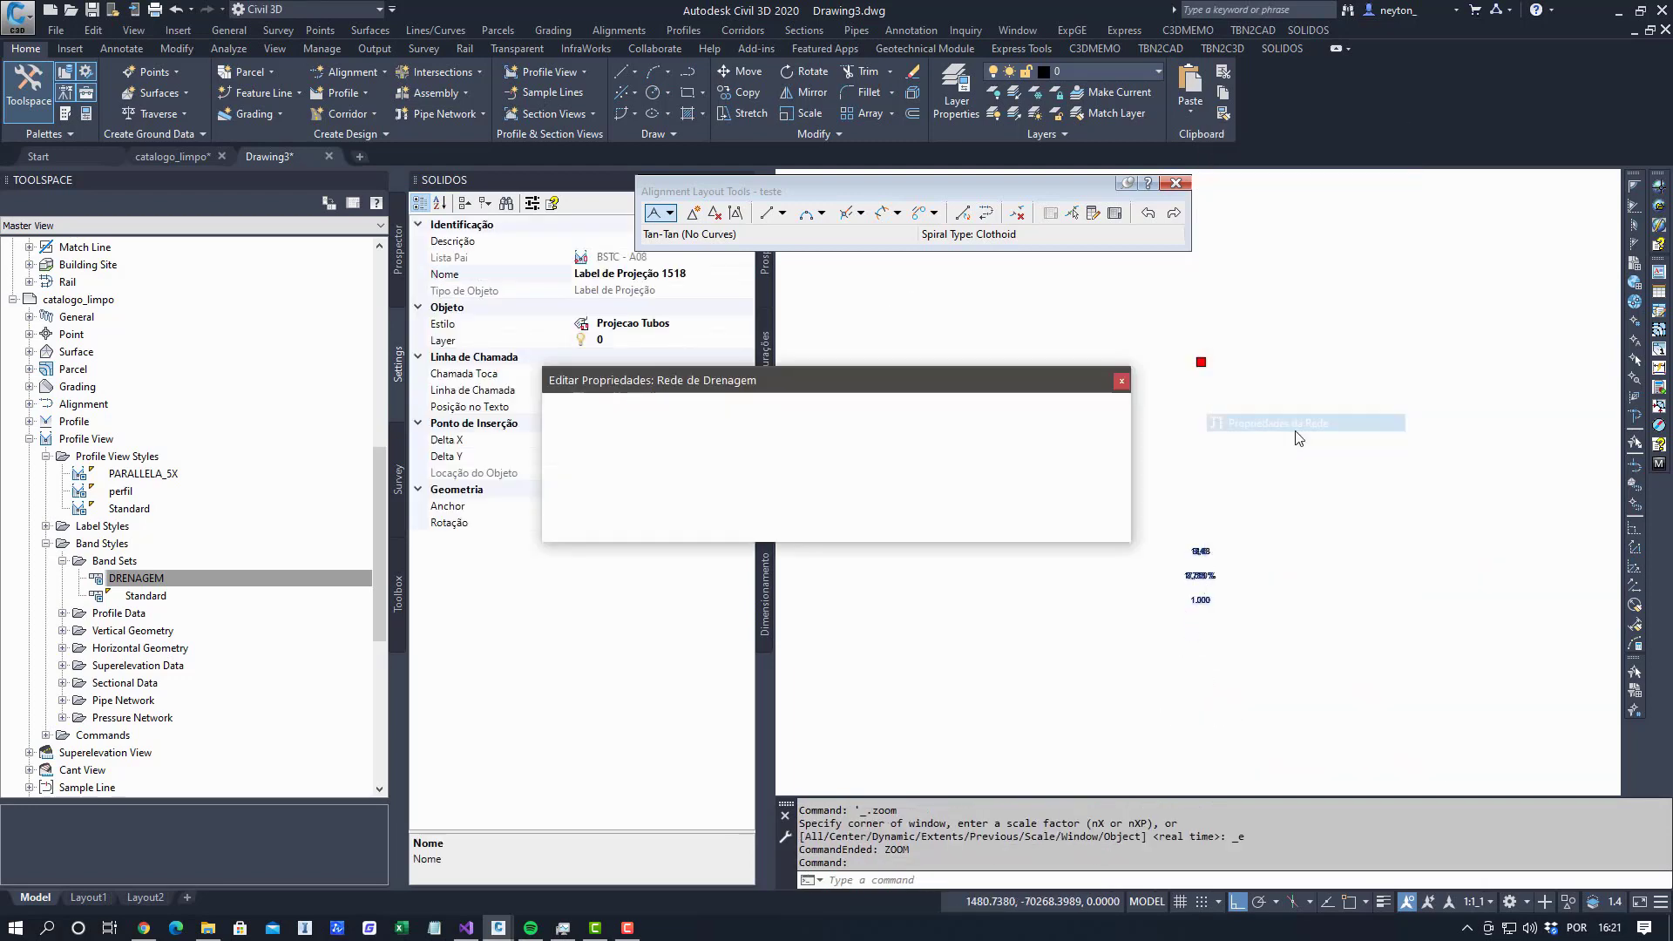
left_click(1059, 524)
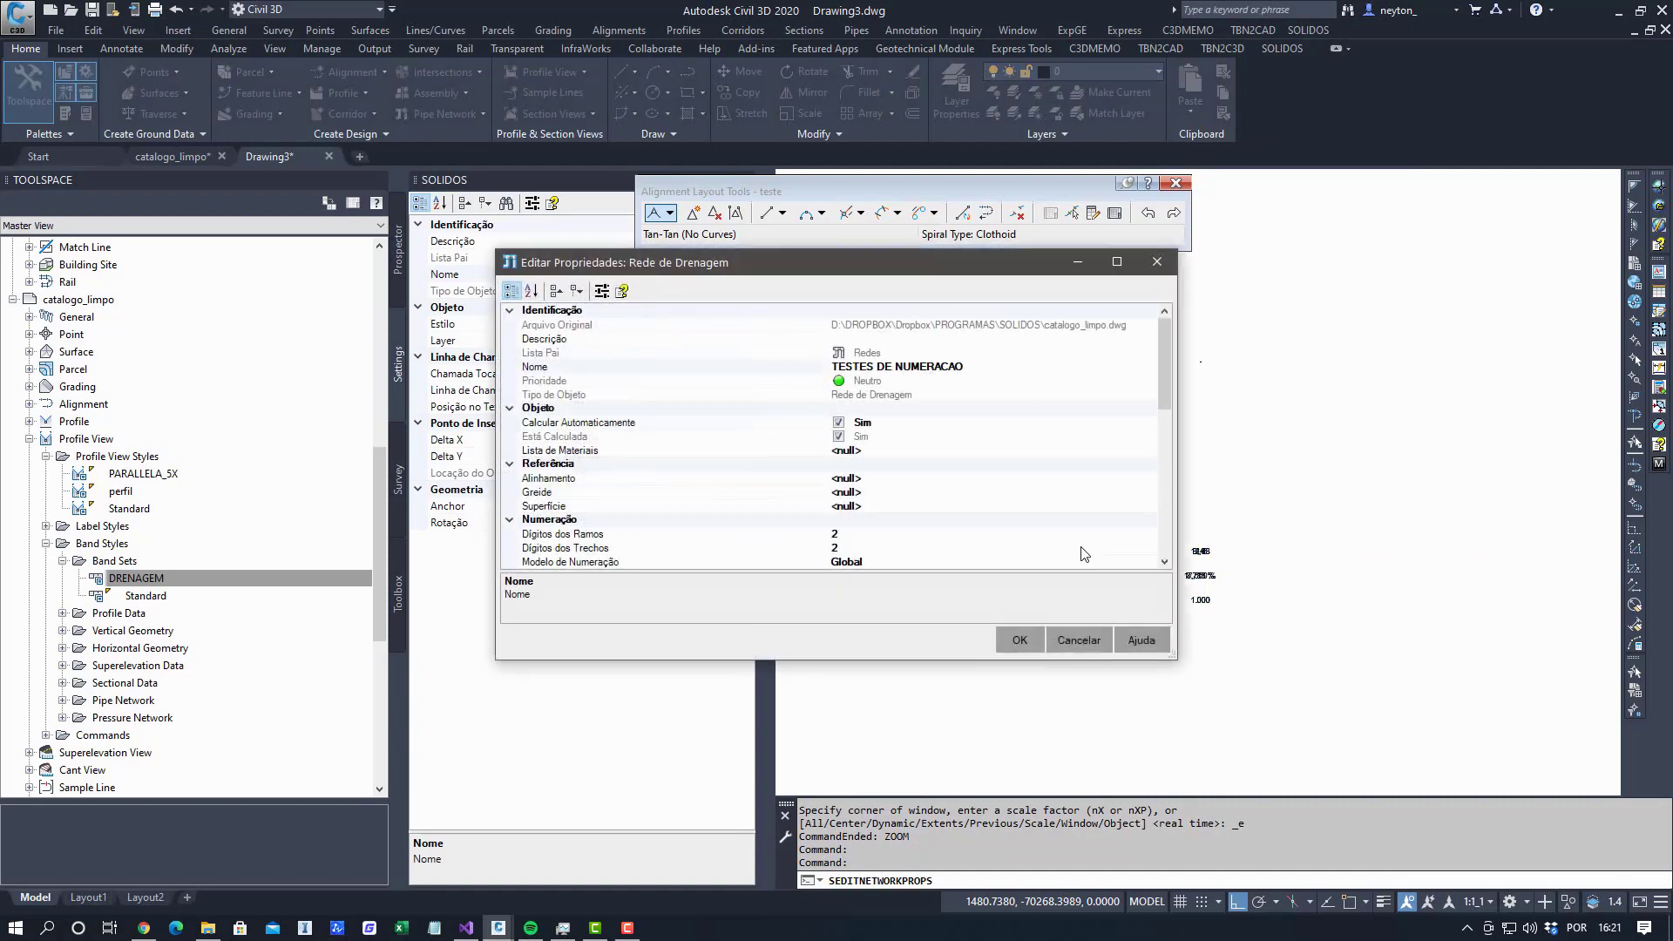
left_click(1079, 639)
key("Escape")
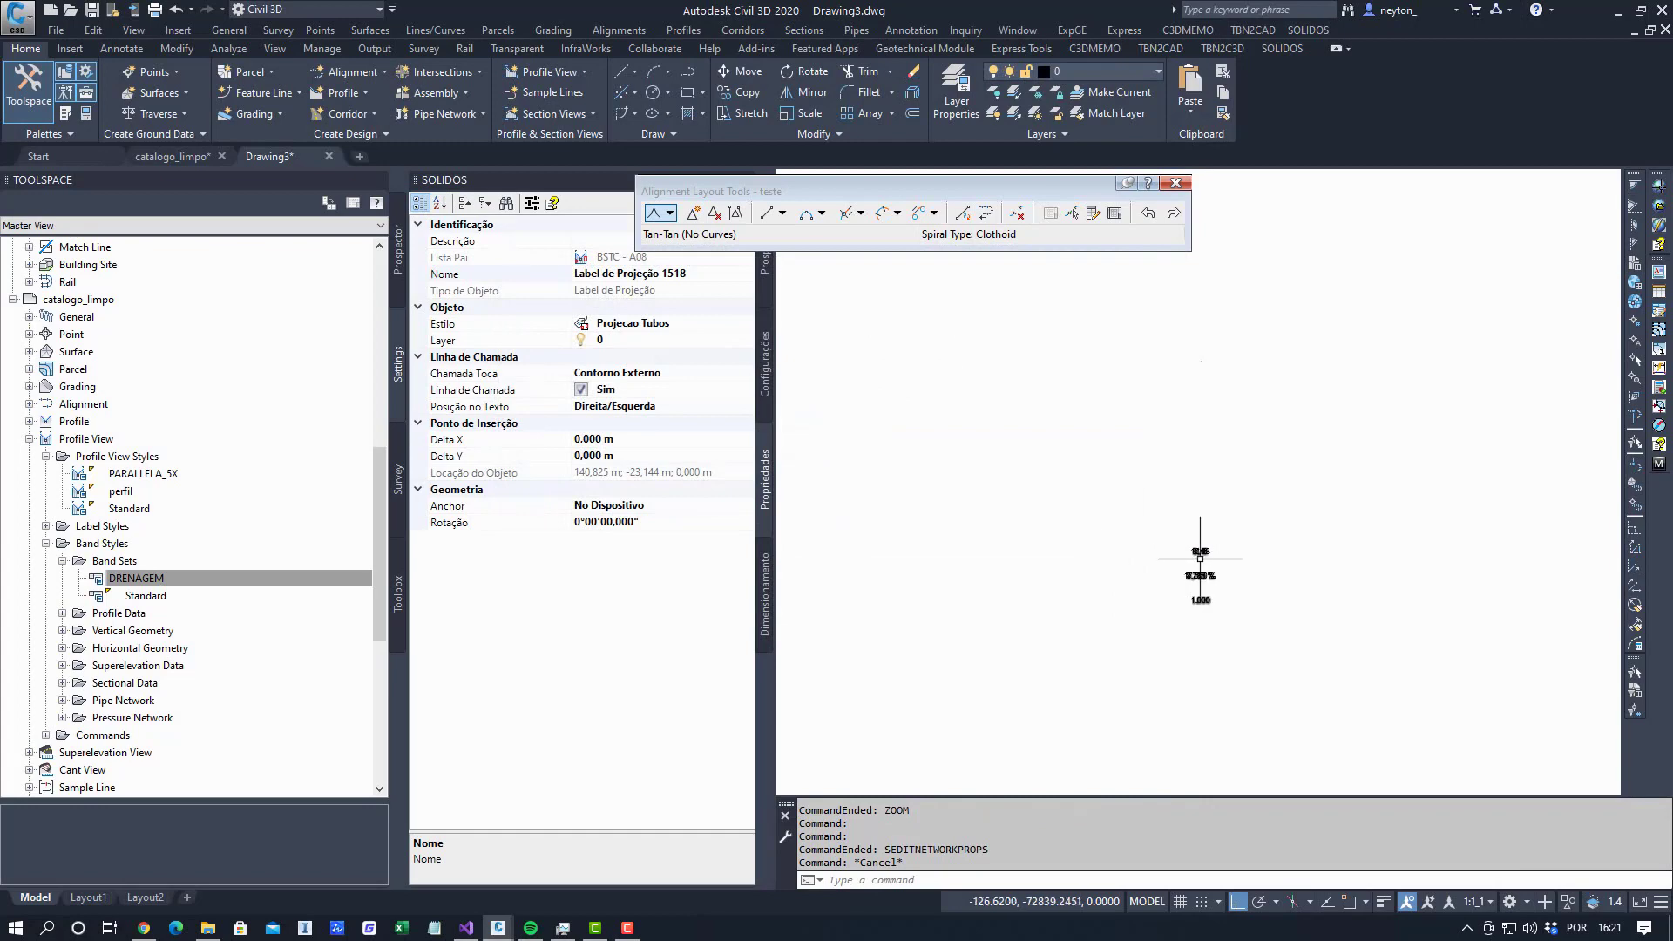
Open the pipe labels' Projecao Tubos style for editing and set the comprimento component's Altura to 2 mm.
right_click(1114, 562)
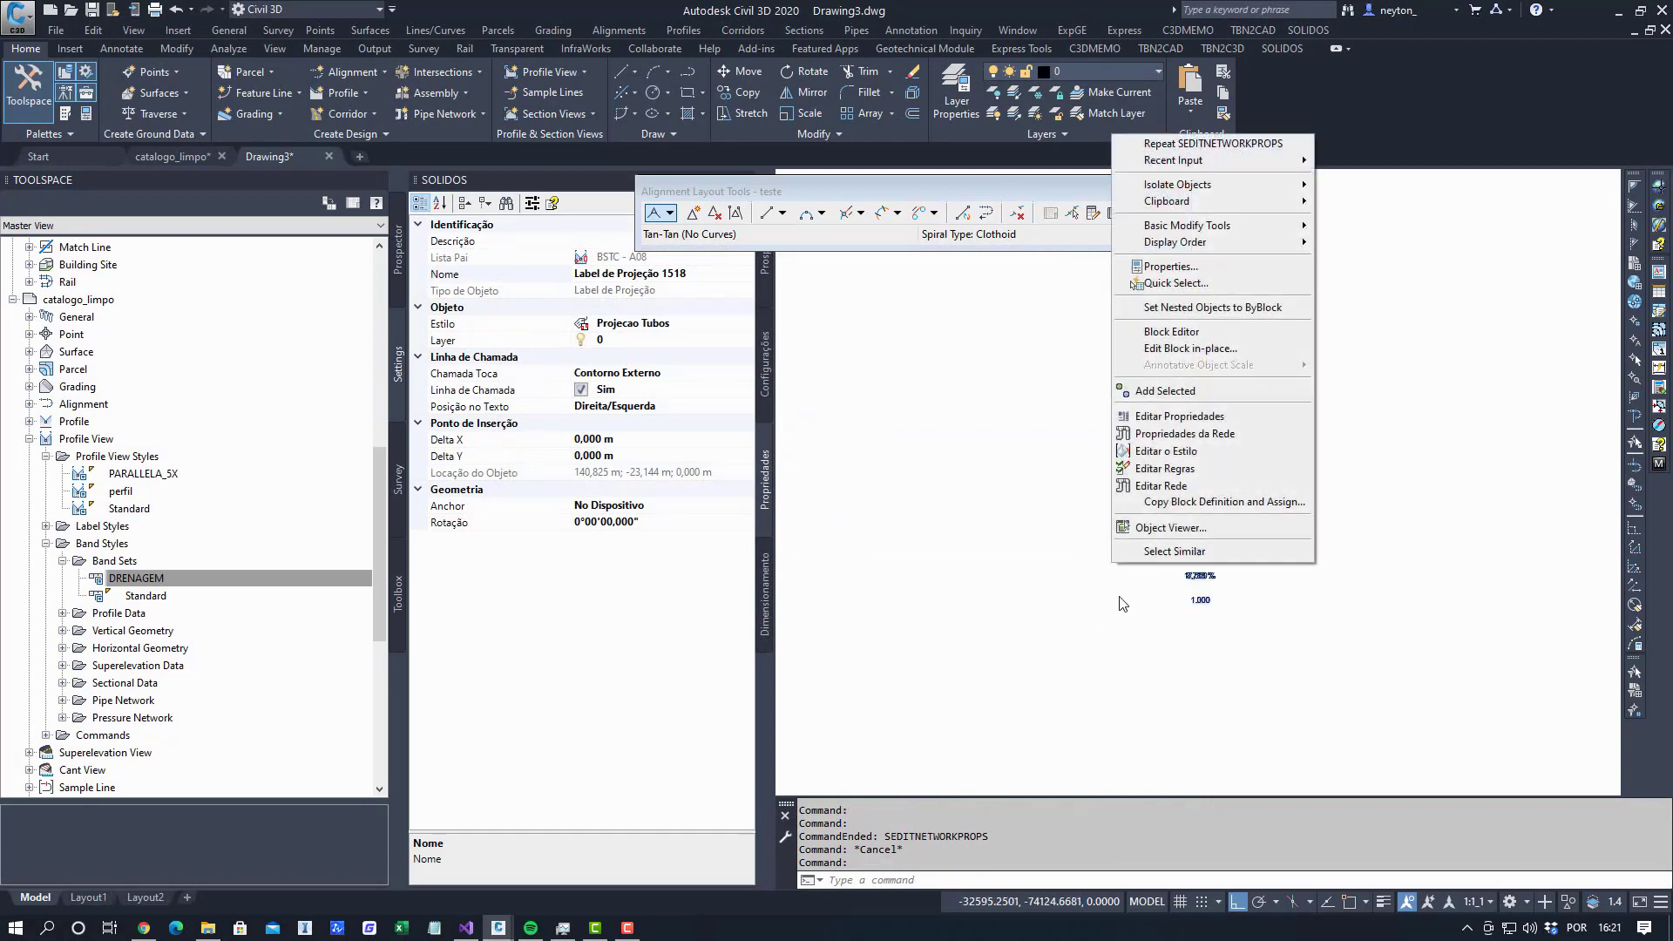
left_click(1199, 454)
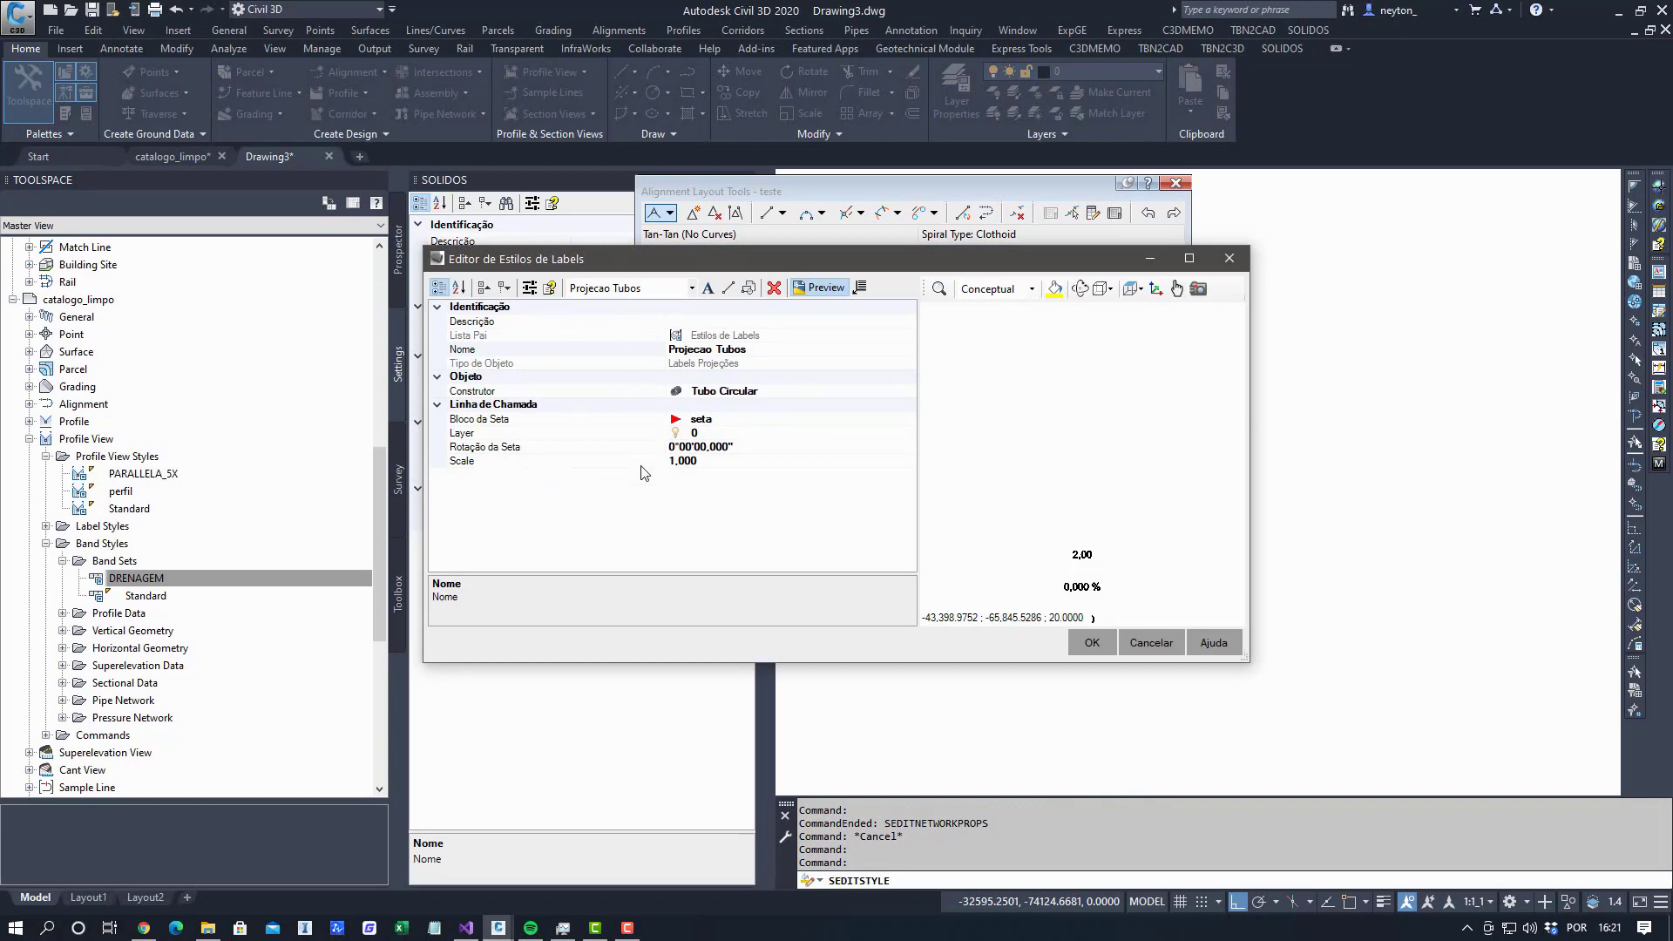
left_click(636, 289)
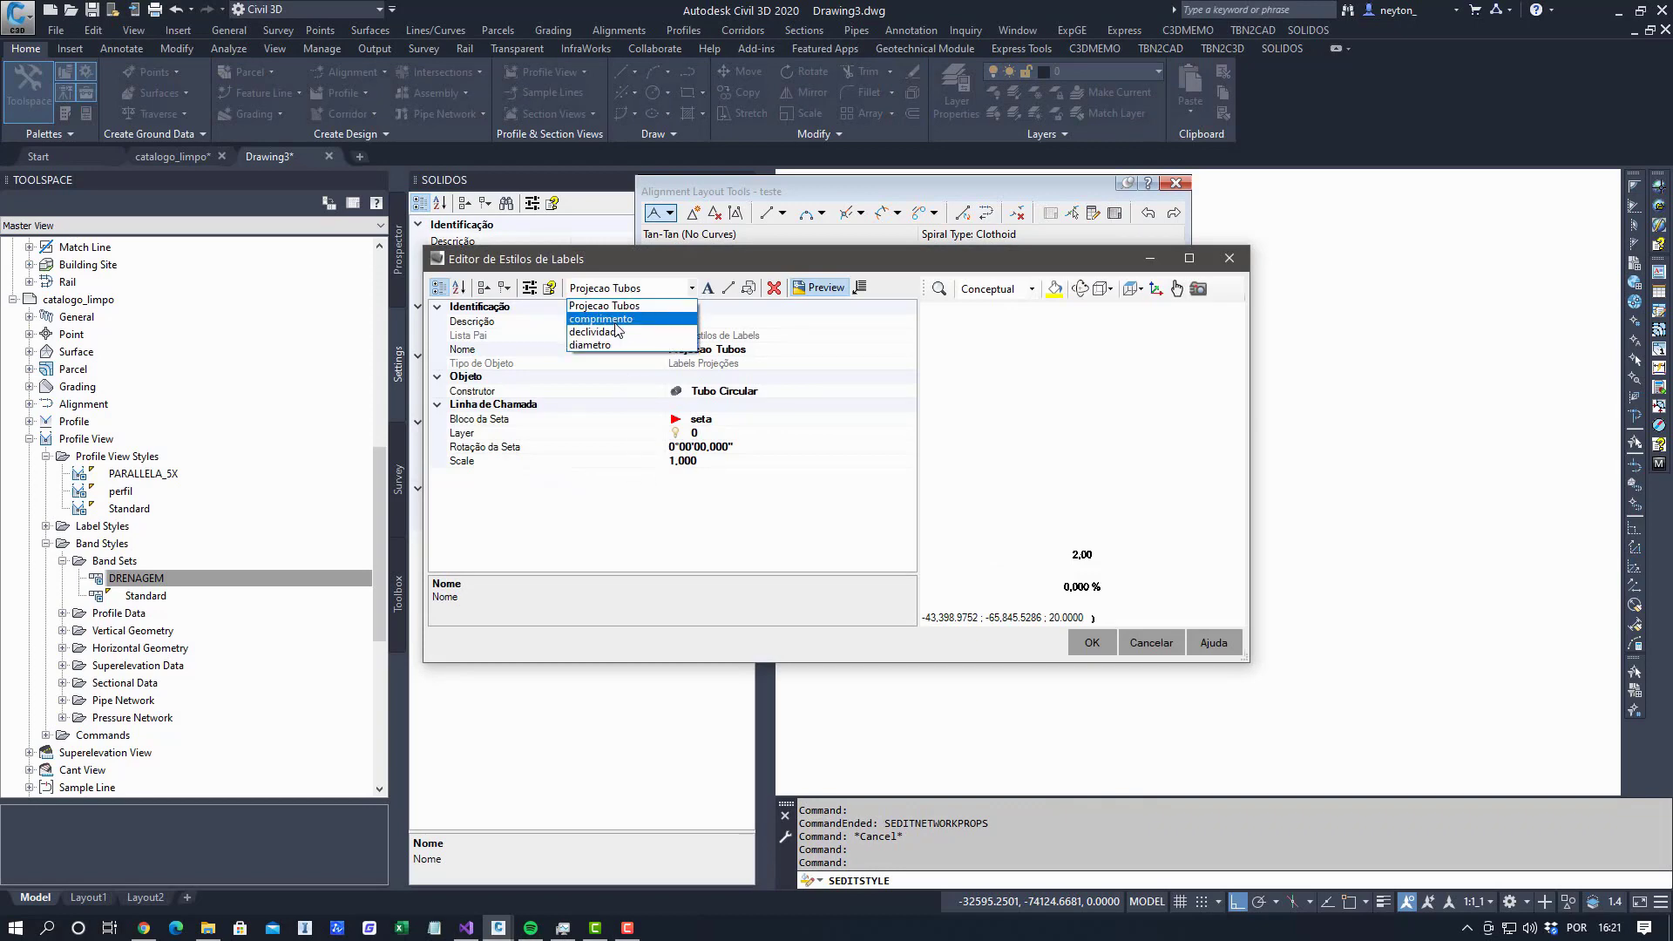
left_click(627, 315)
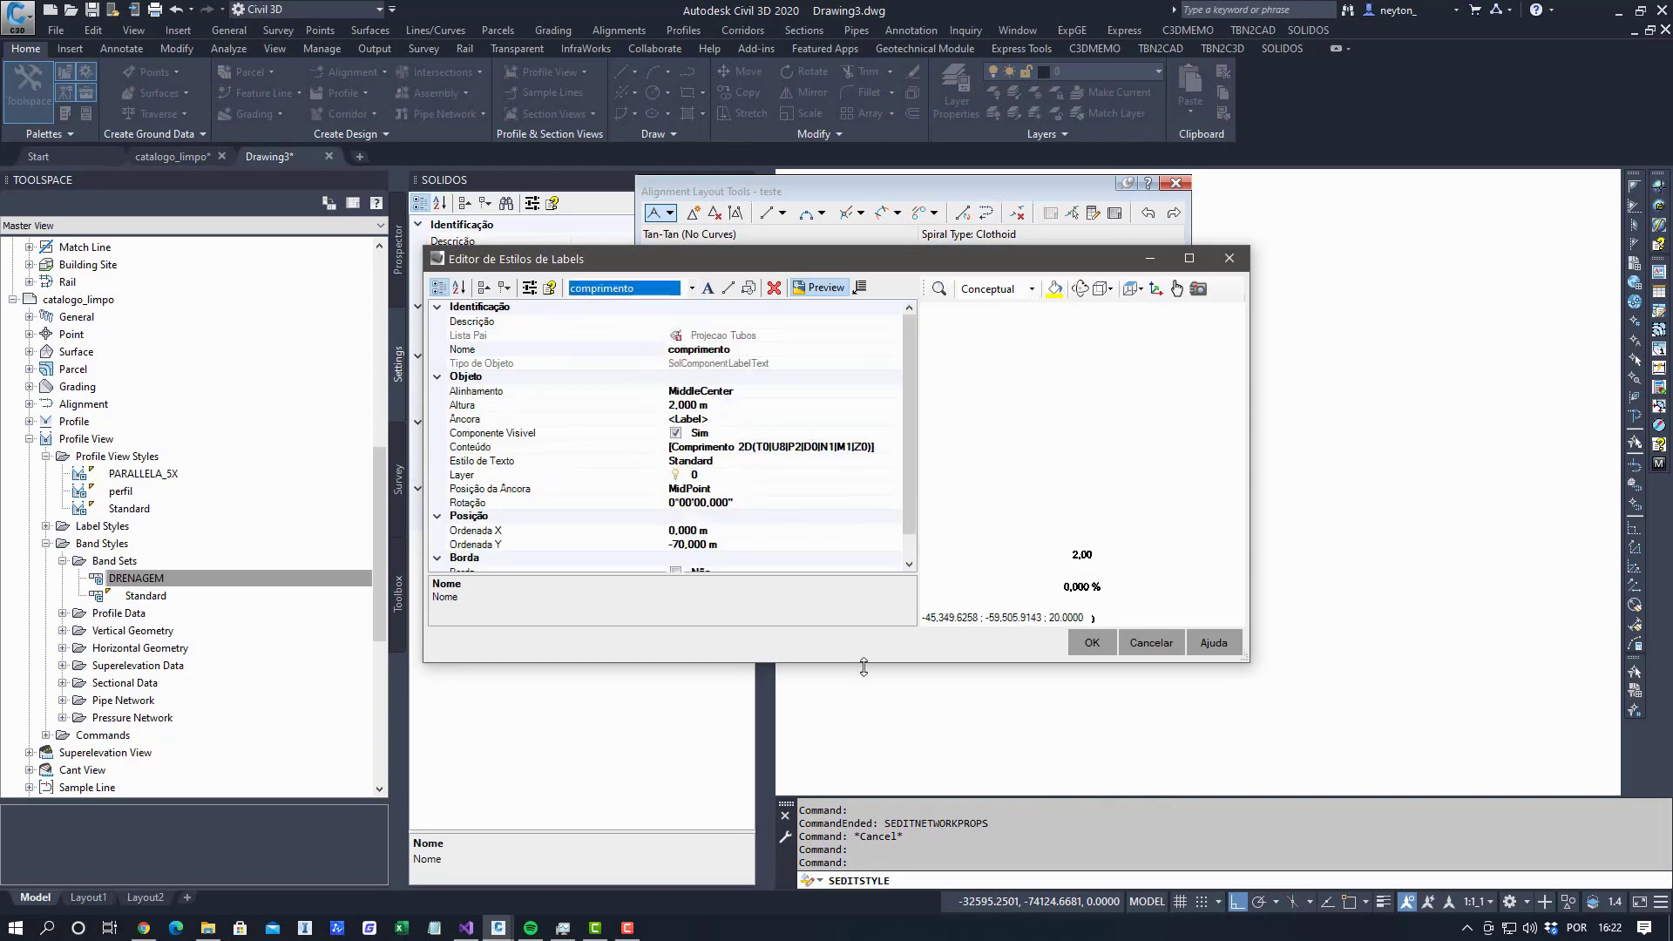
left_click_drag(864, 667, 863, 793)
left_click(746, 408)
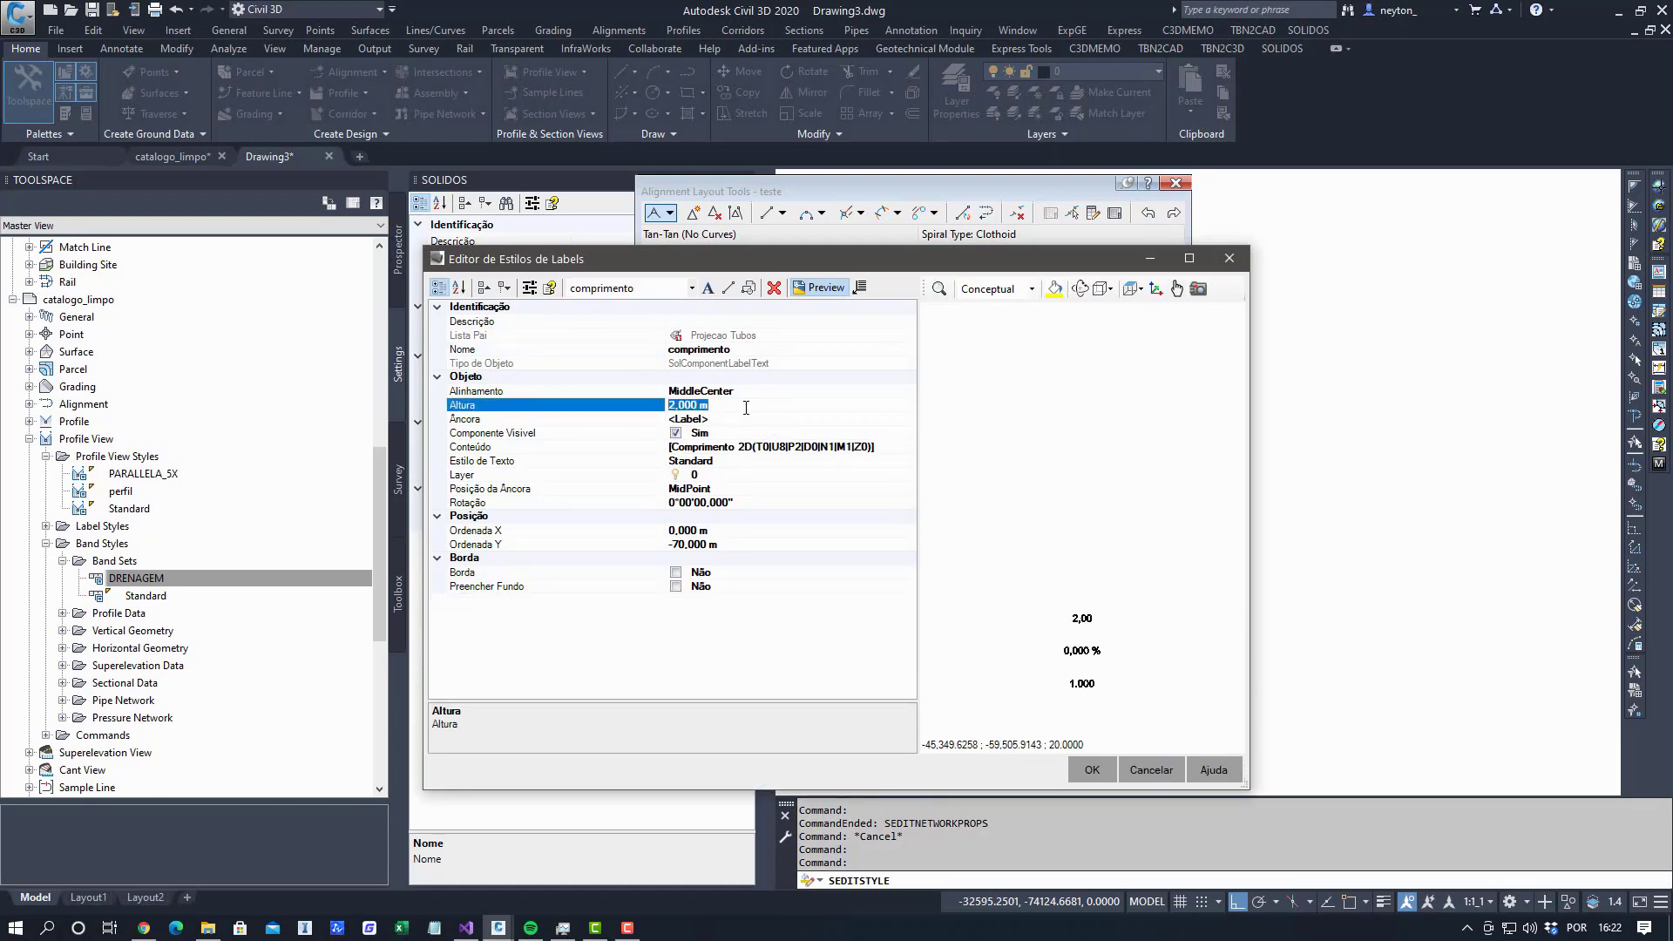
type("2mm")
Set the comprimento component's position to Ordenada X 0 mm and Ordenada Y -70 mm.
left_click(747, 547)
left_click(747, 533)
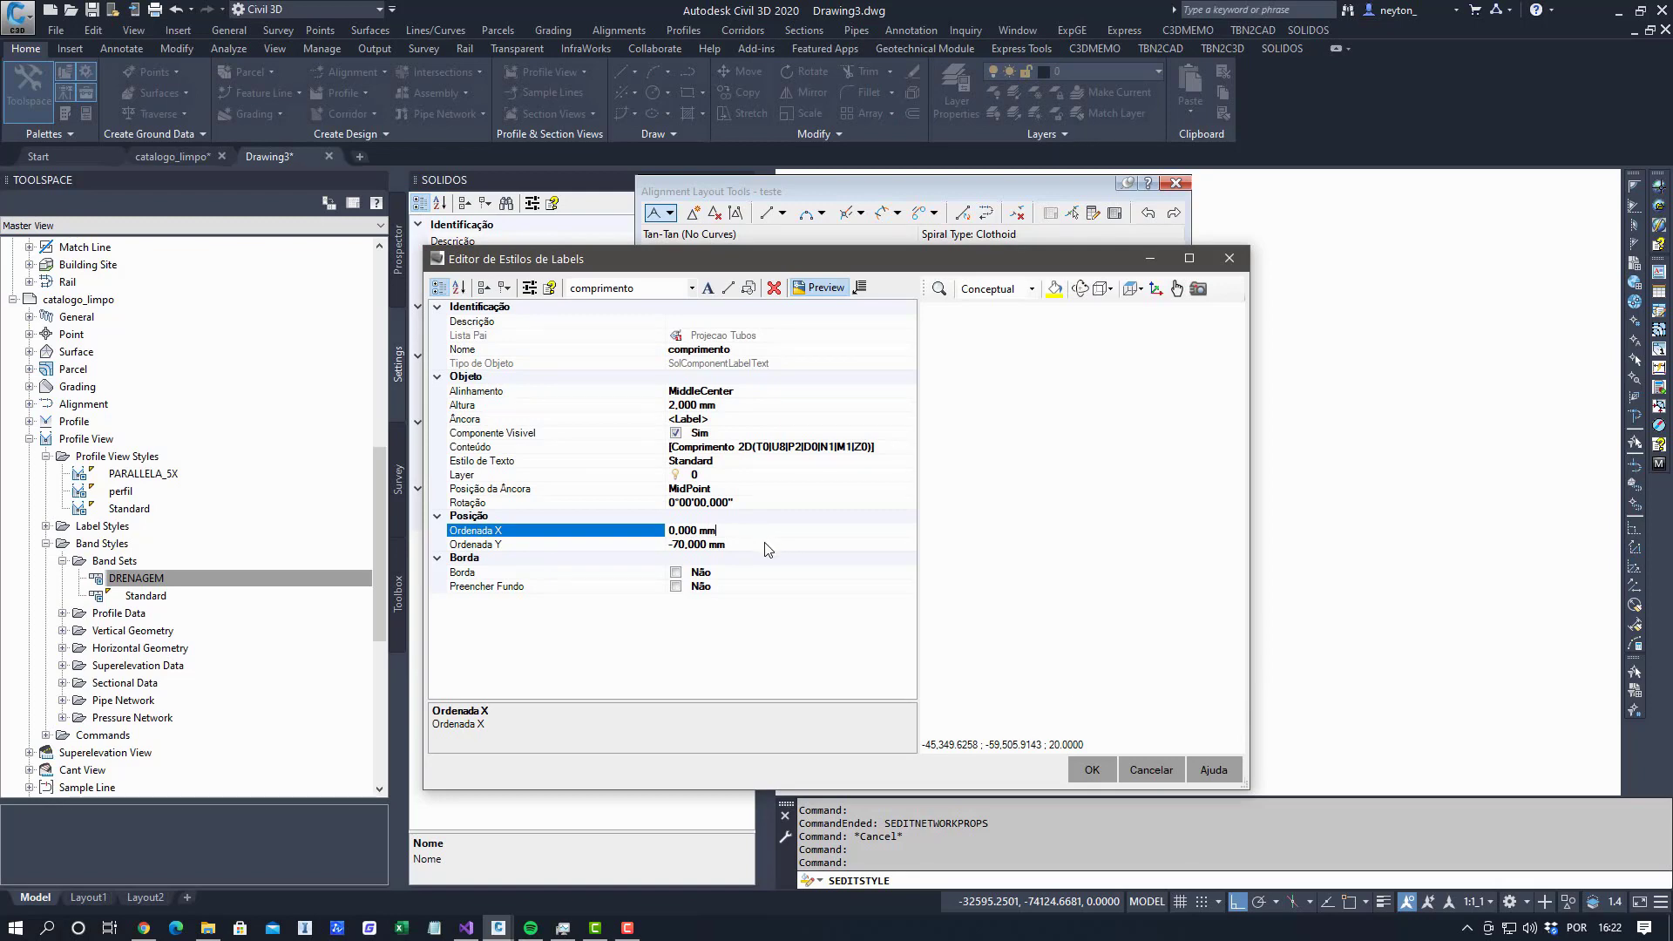
key("Down")
Set the Altura of the declividade component to 2 mm.
left_click(632, 289)
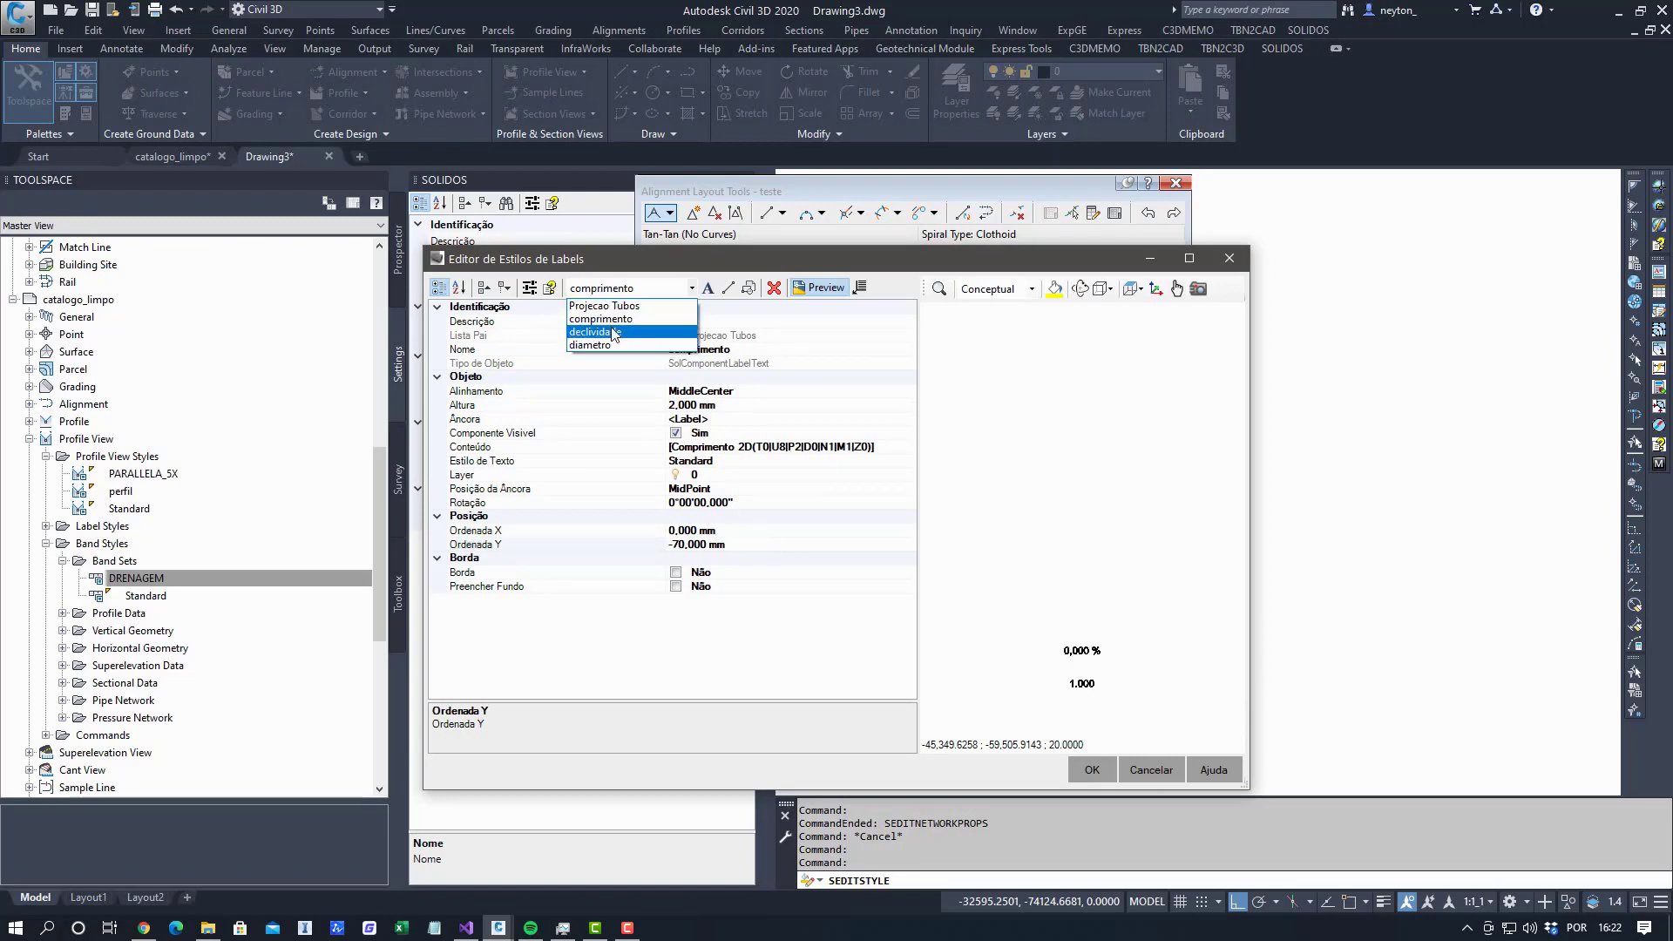
left_click(615, 331)
left_click(764, 406)
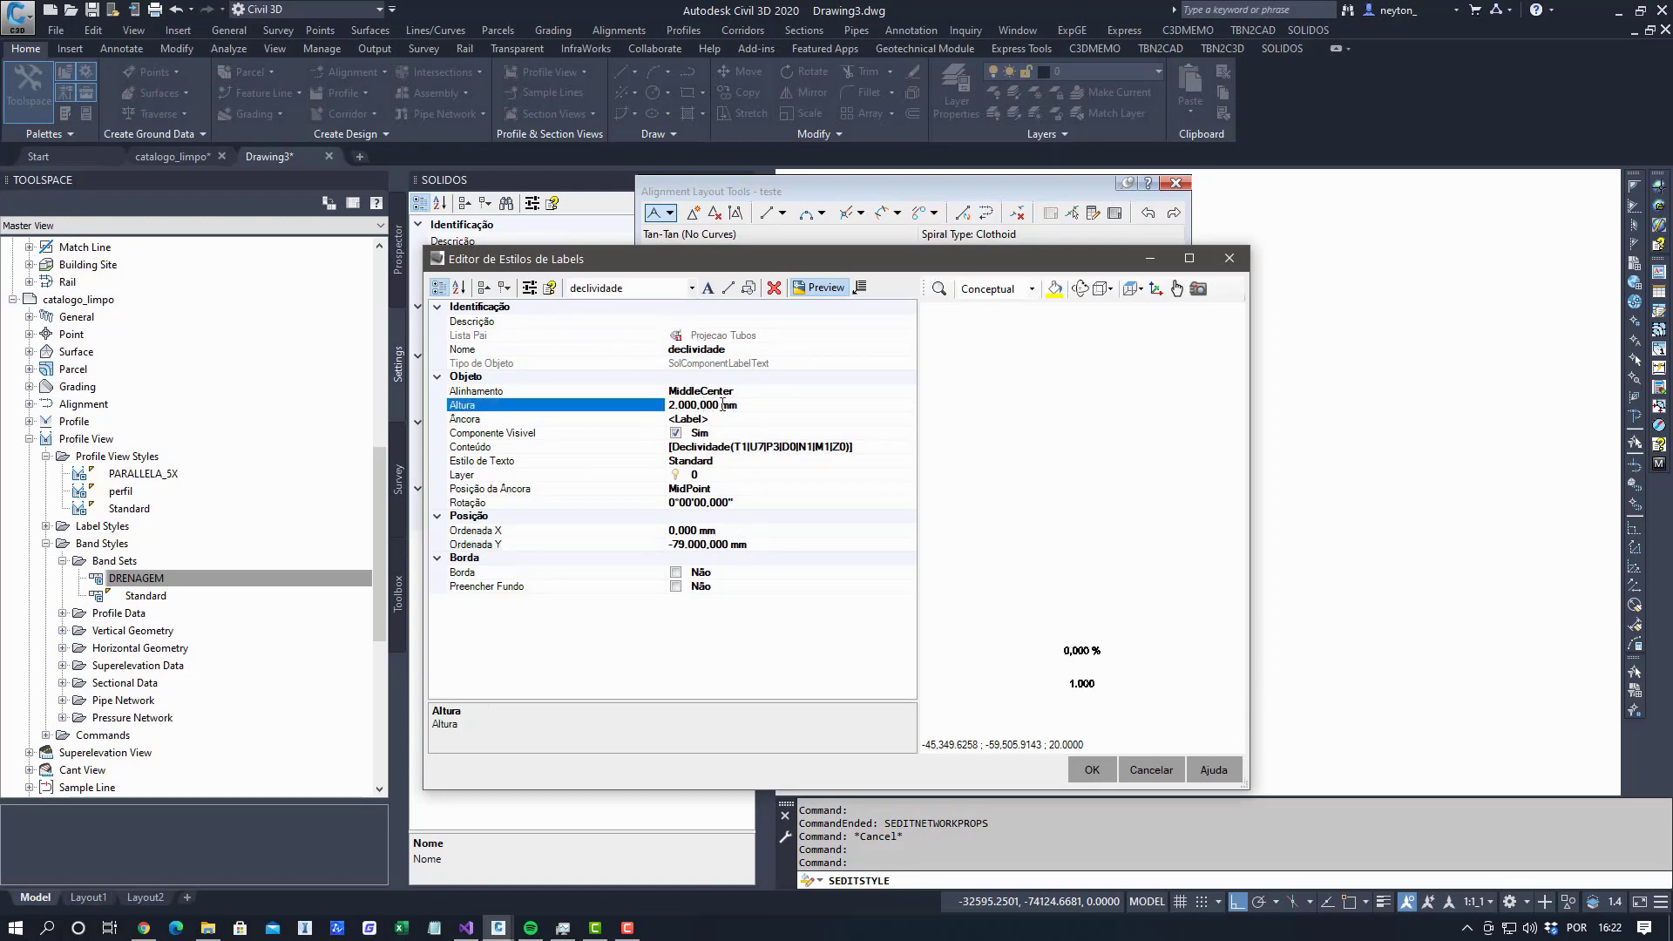
left_click_drag(722, 405, 669, 405)
type("2")
left_click(568, 433)
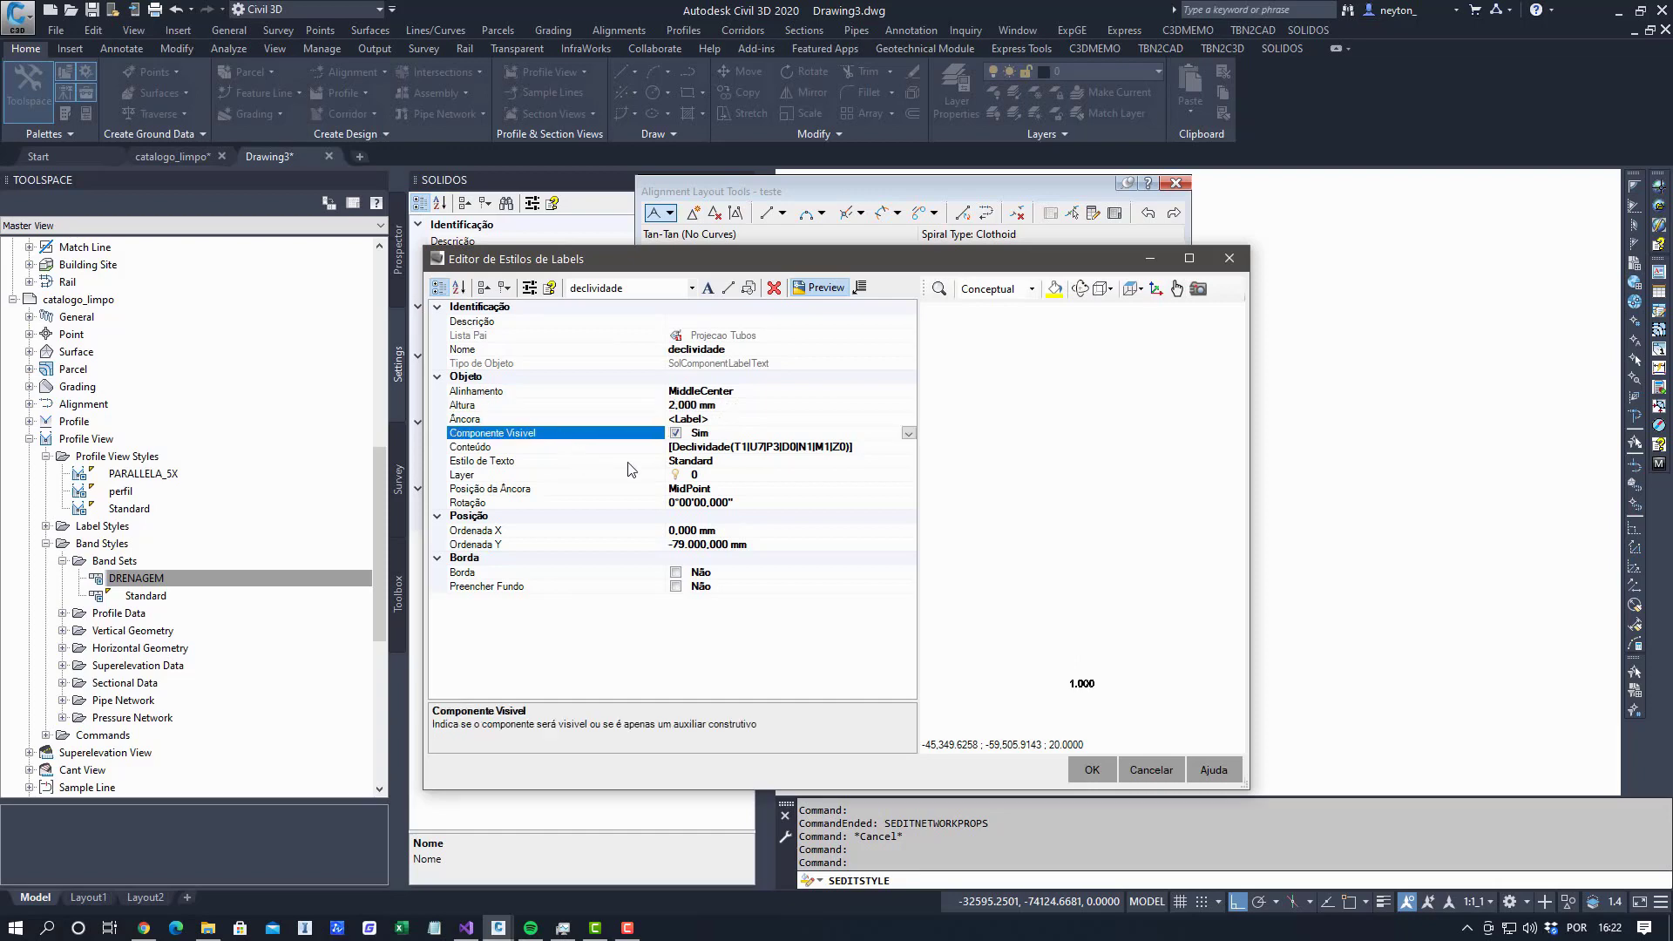
Set the declividade component's Ordenada Y to -79 mm.
left_click(685, 543)
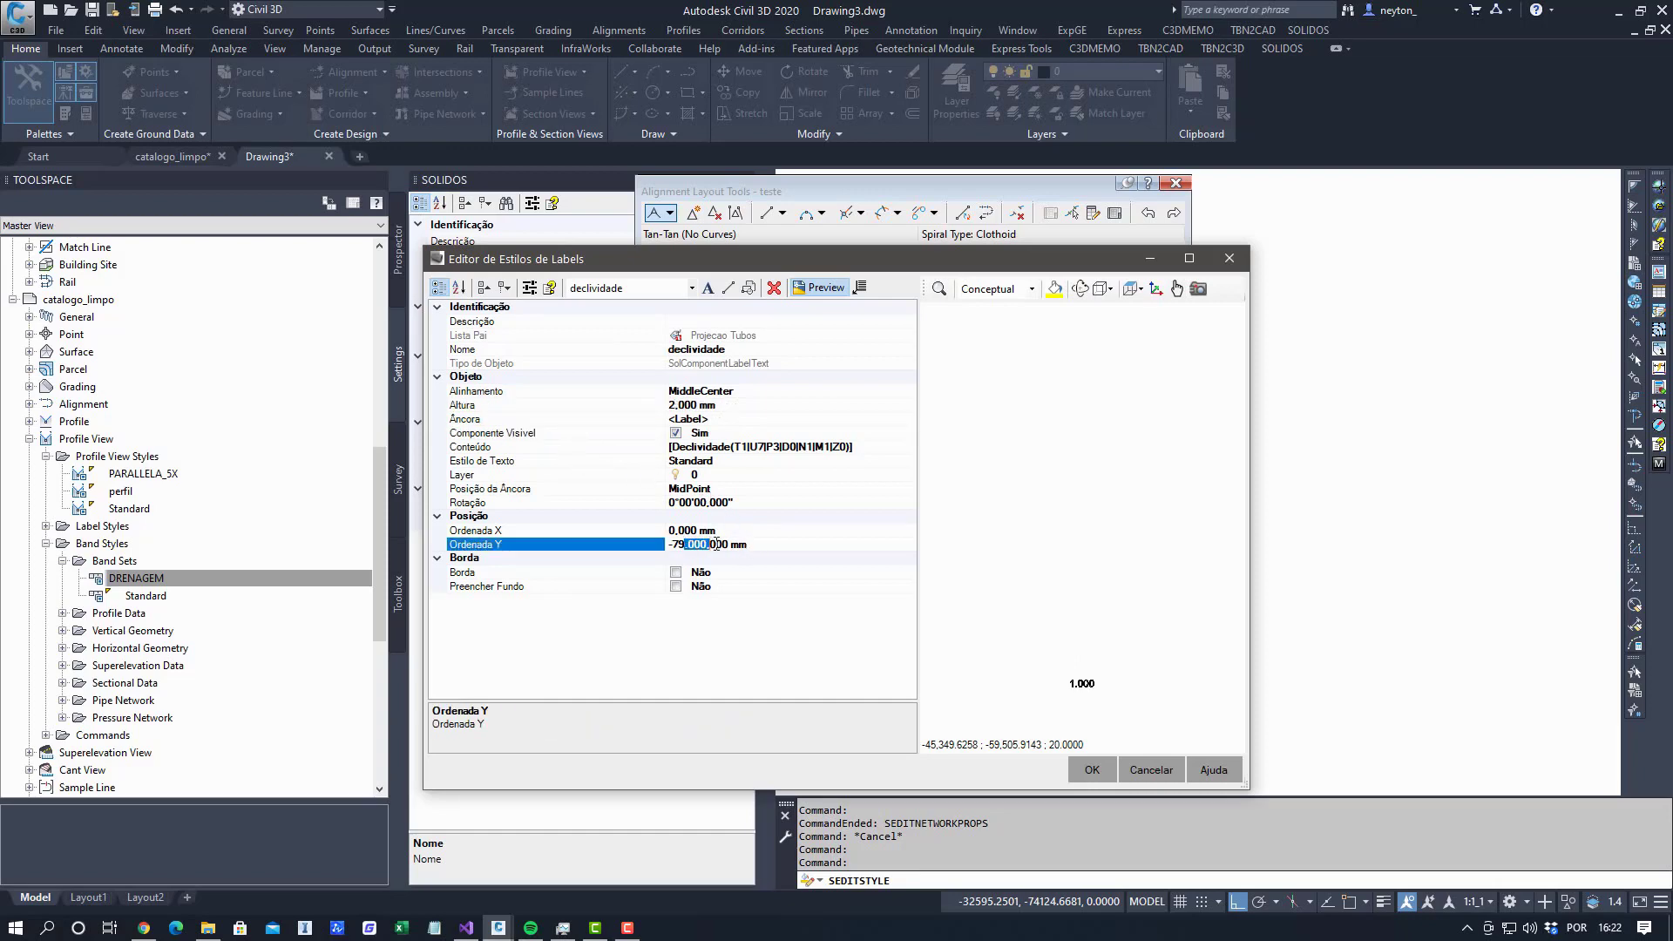
key("BackSpace")
left_click(743, 517)
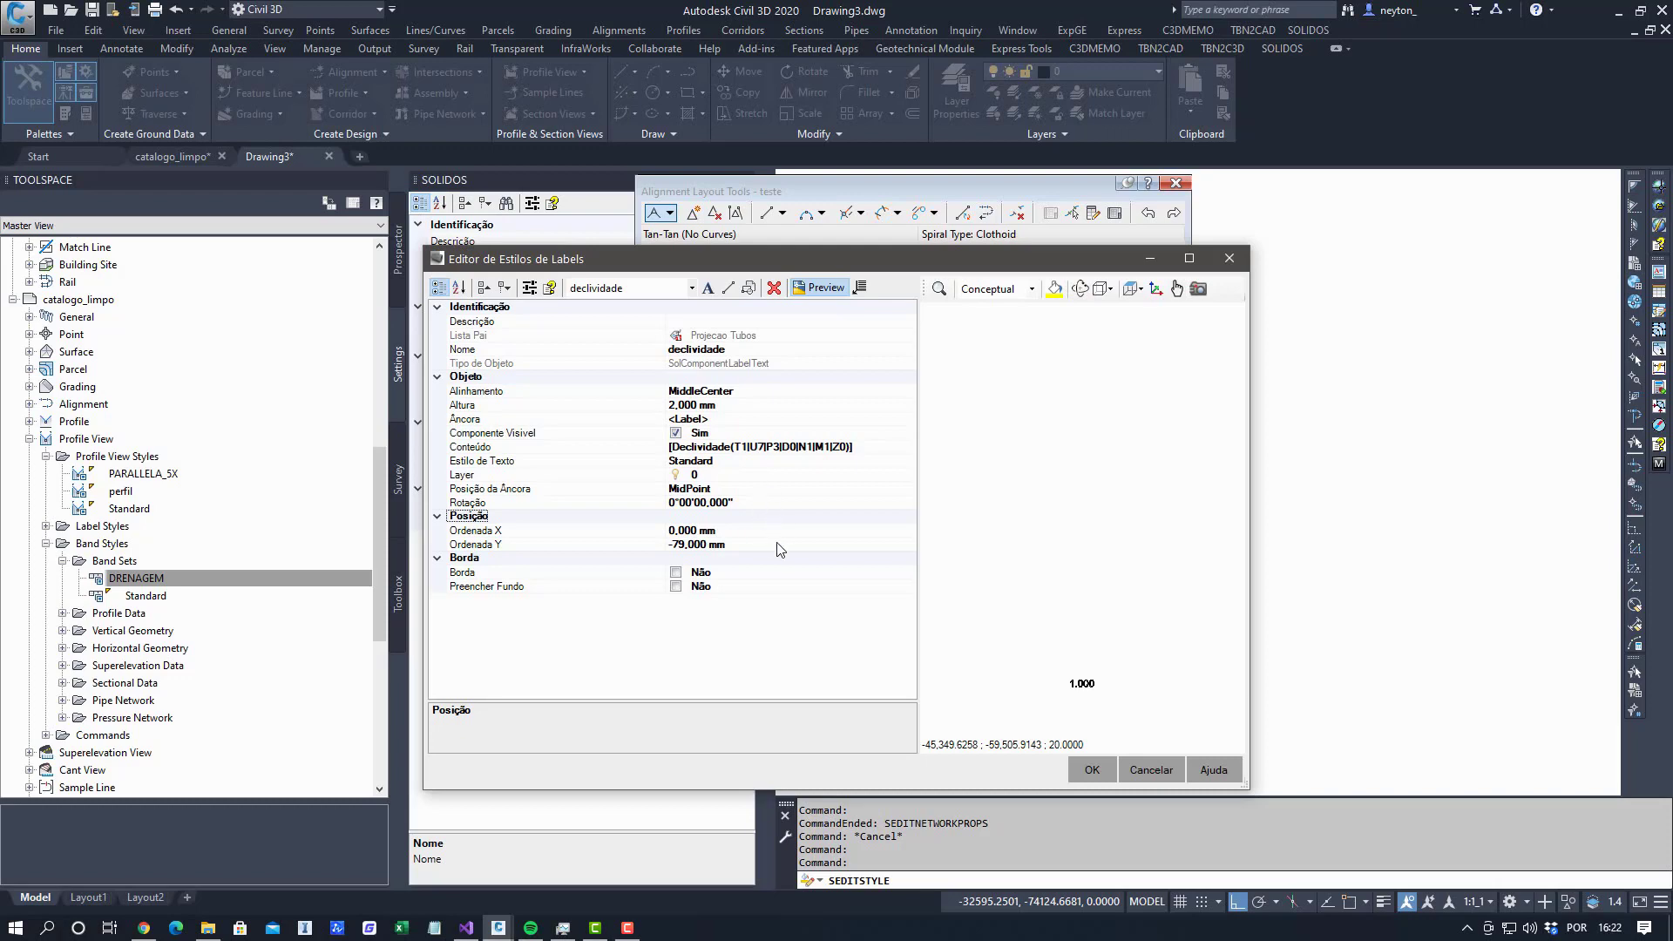
Set the diametro component's Ordenada Y to -88 mm and Altura to 2 mm, and save the label style.
left_click(606, 287)
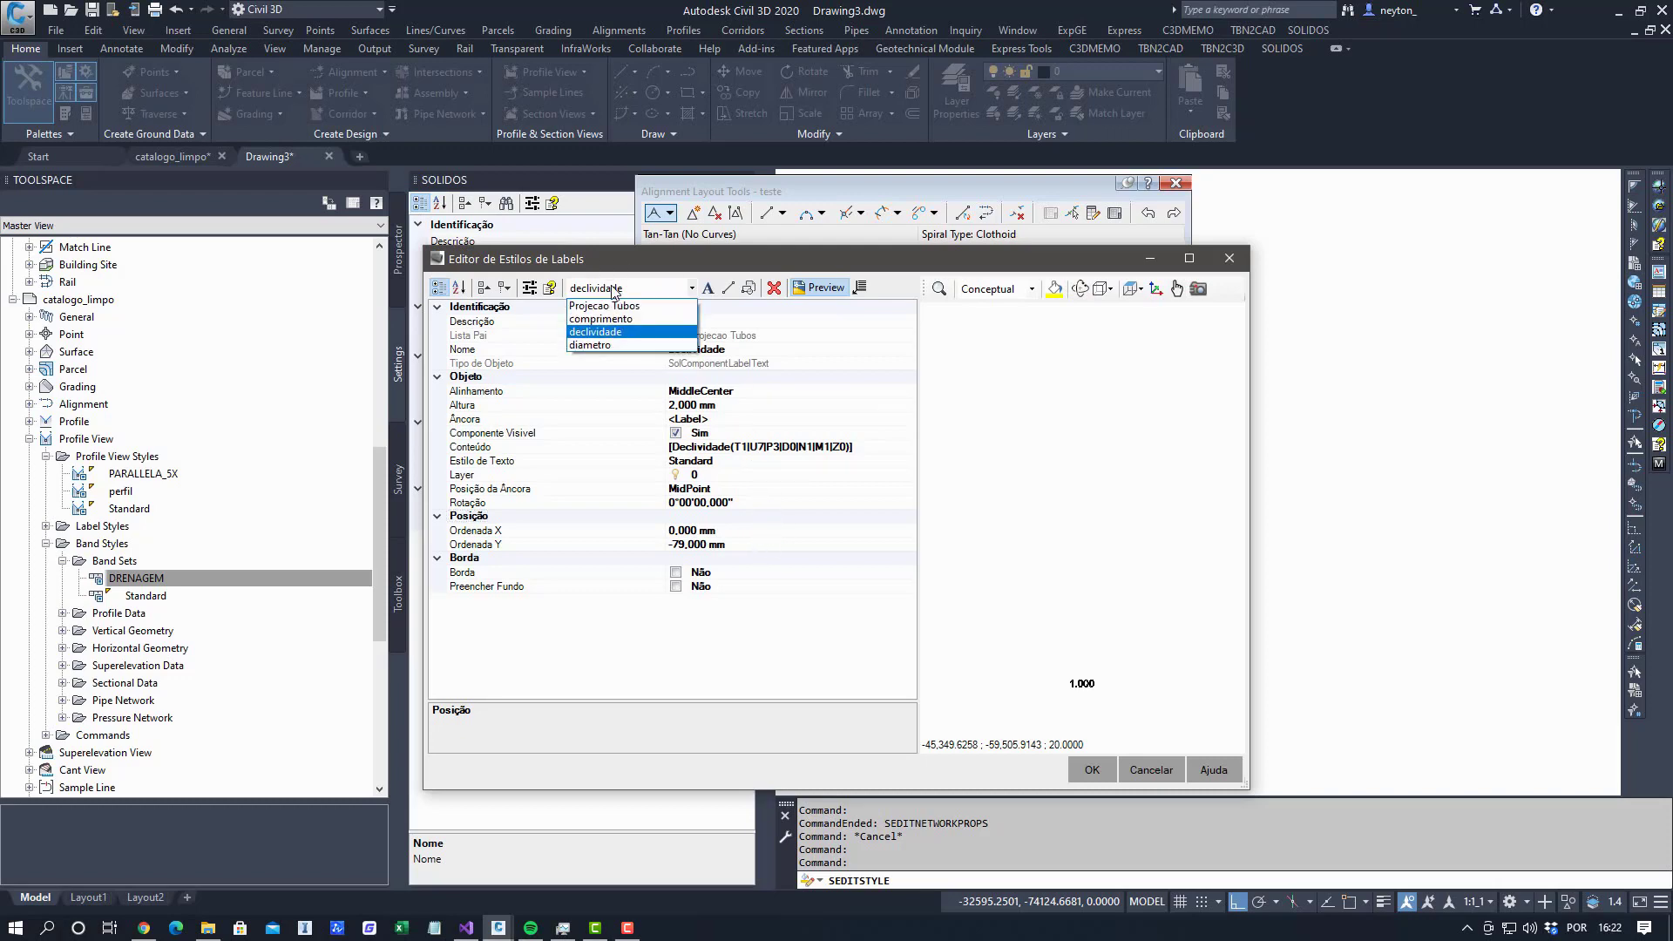
left_click(607, 353)
left_click(716, 544)
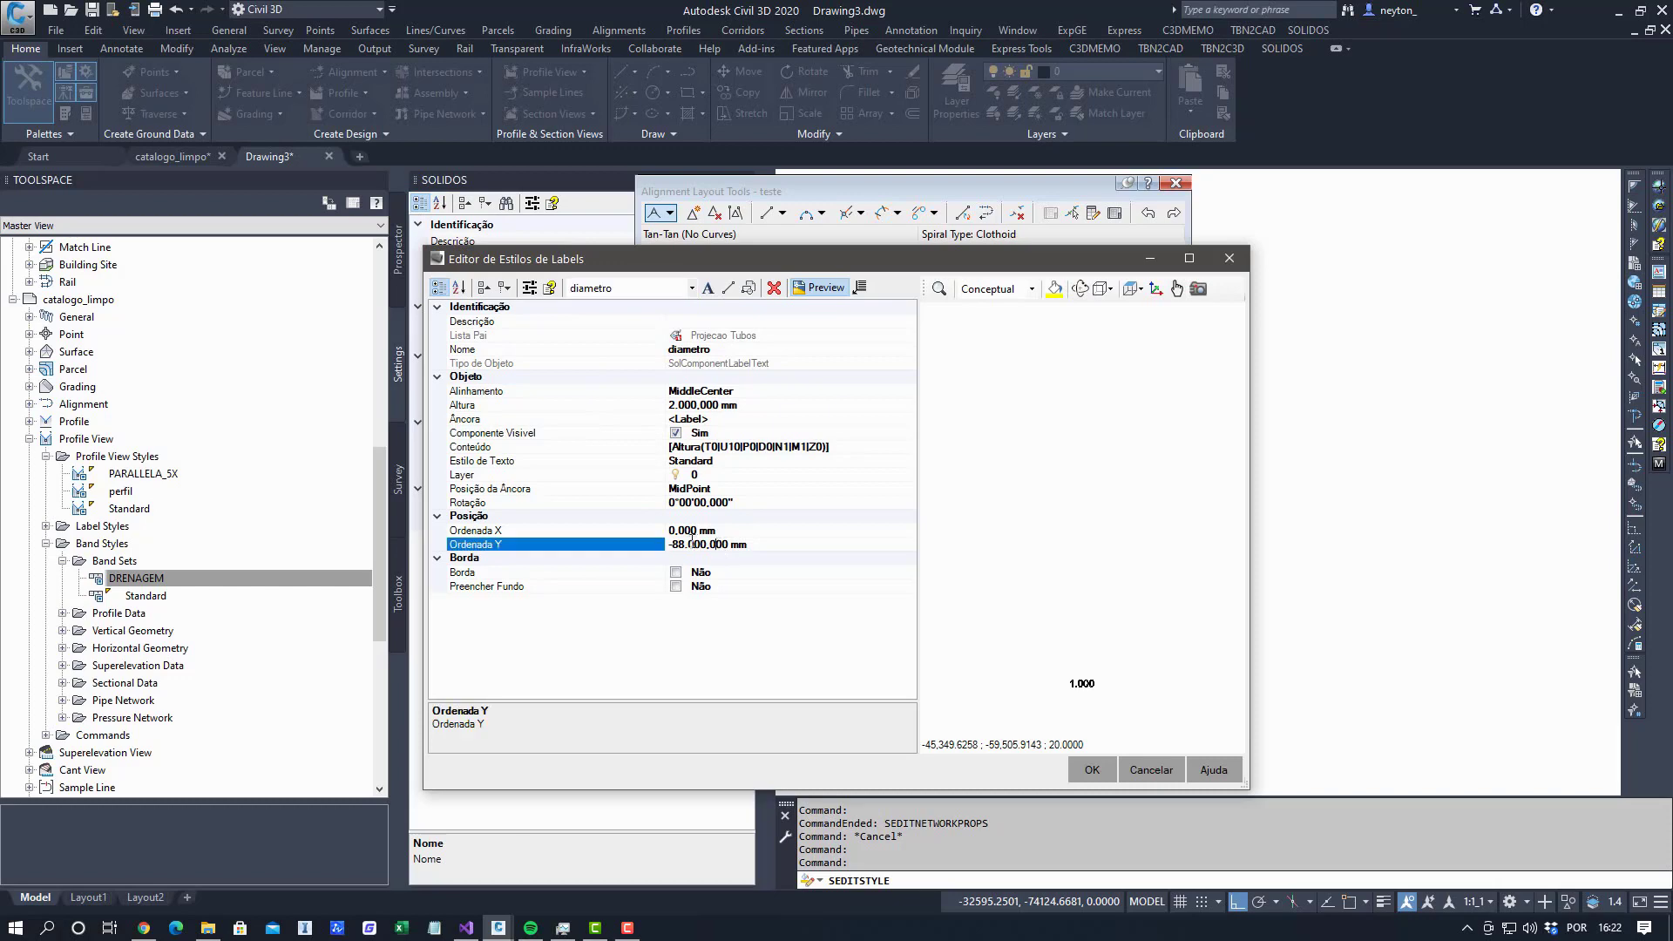
key("BackSpace")
left_click(802, 406)
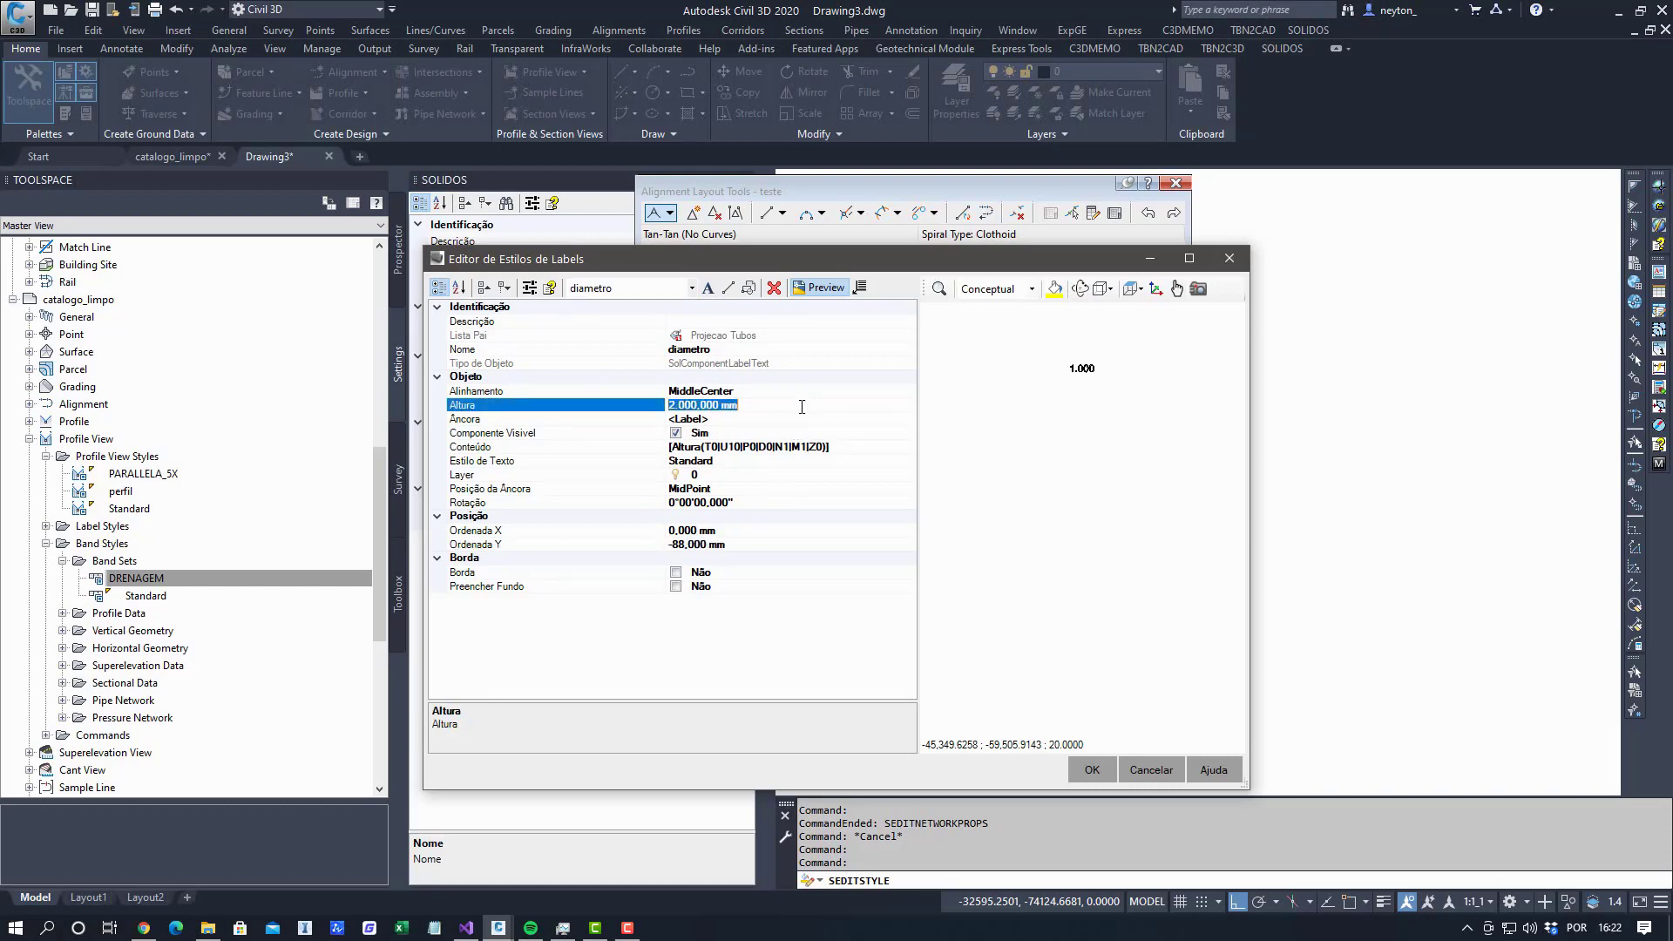
type("2")
left_click(594, 291)
left_click(600, 331)
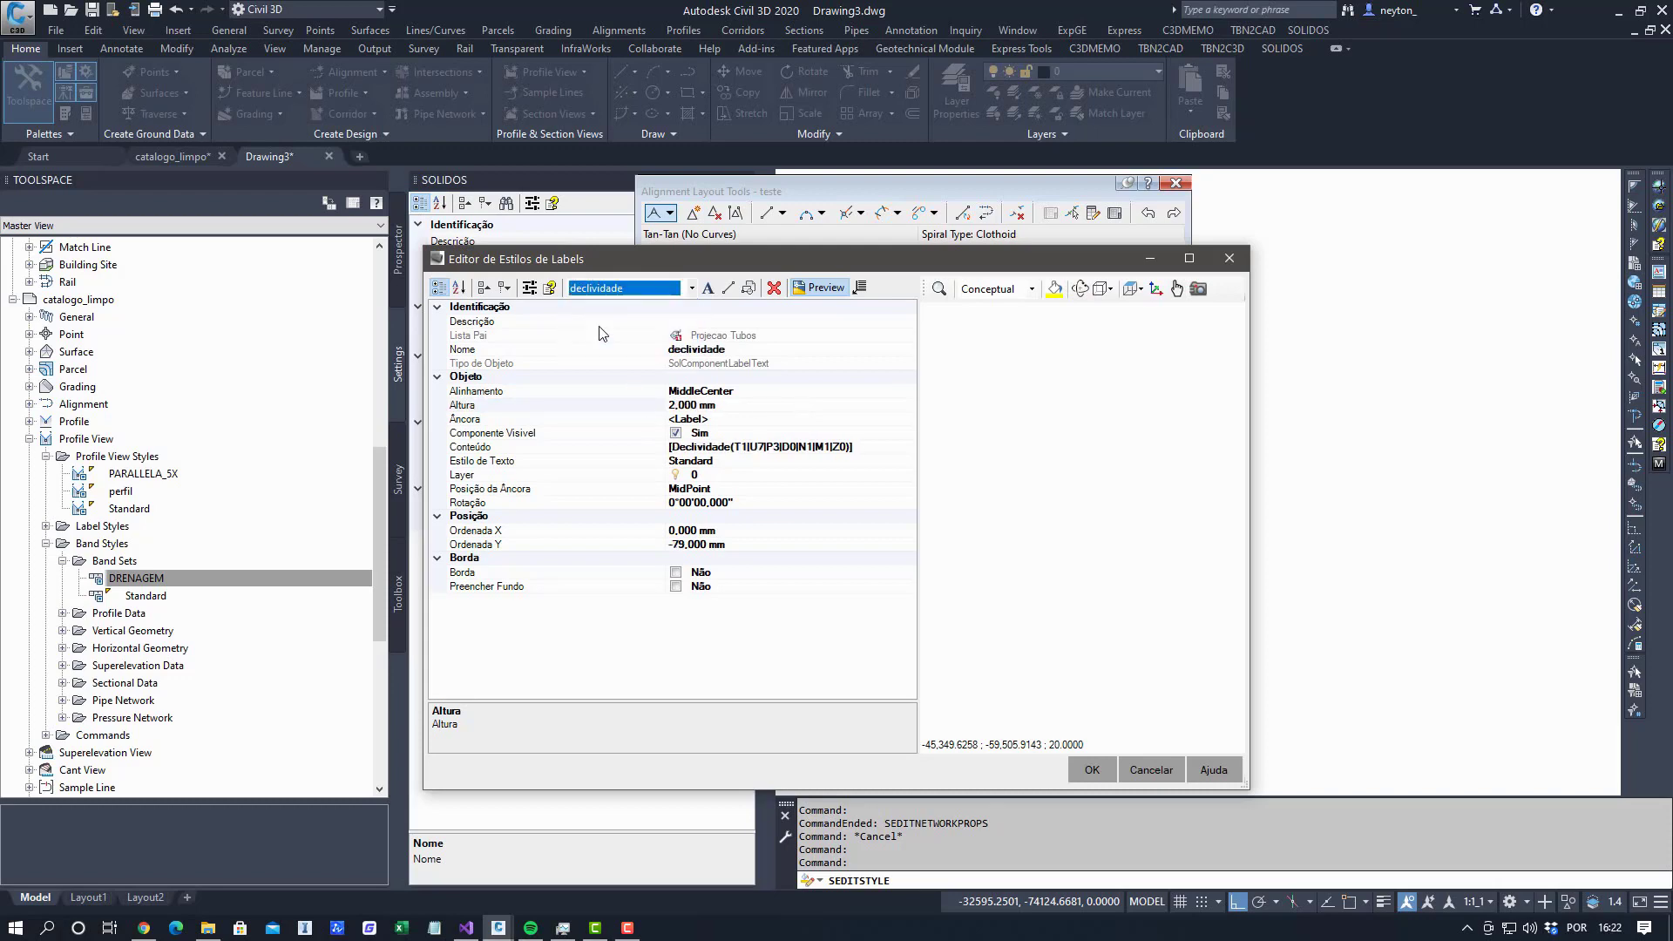
left_click(1092, 769)
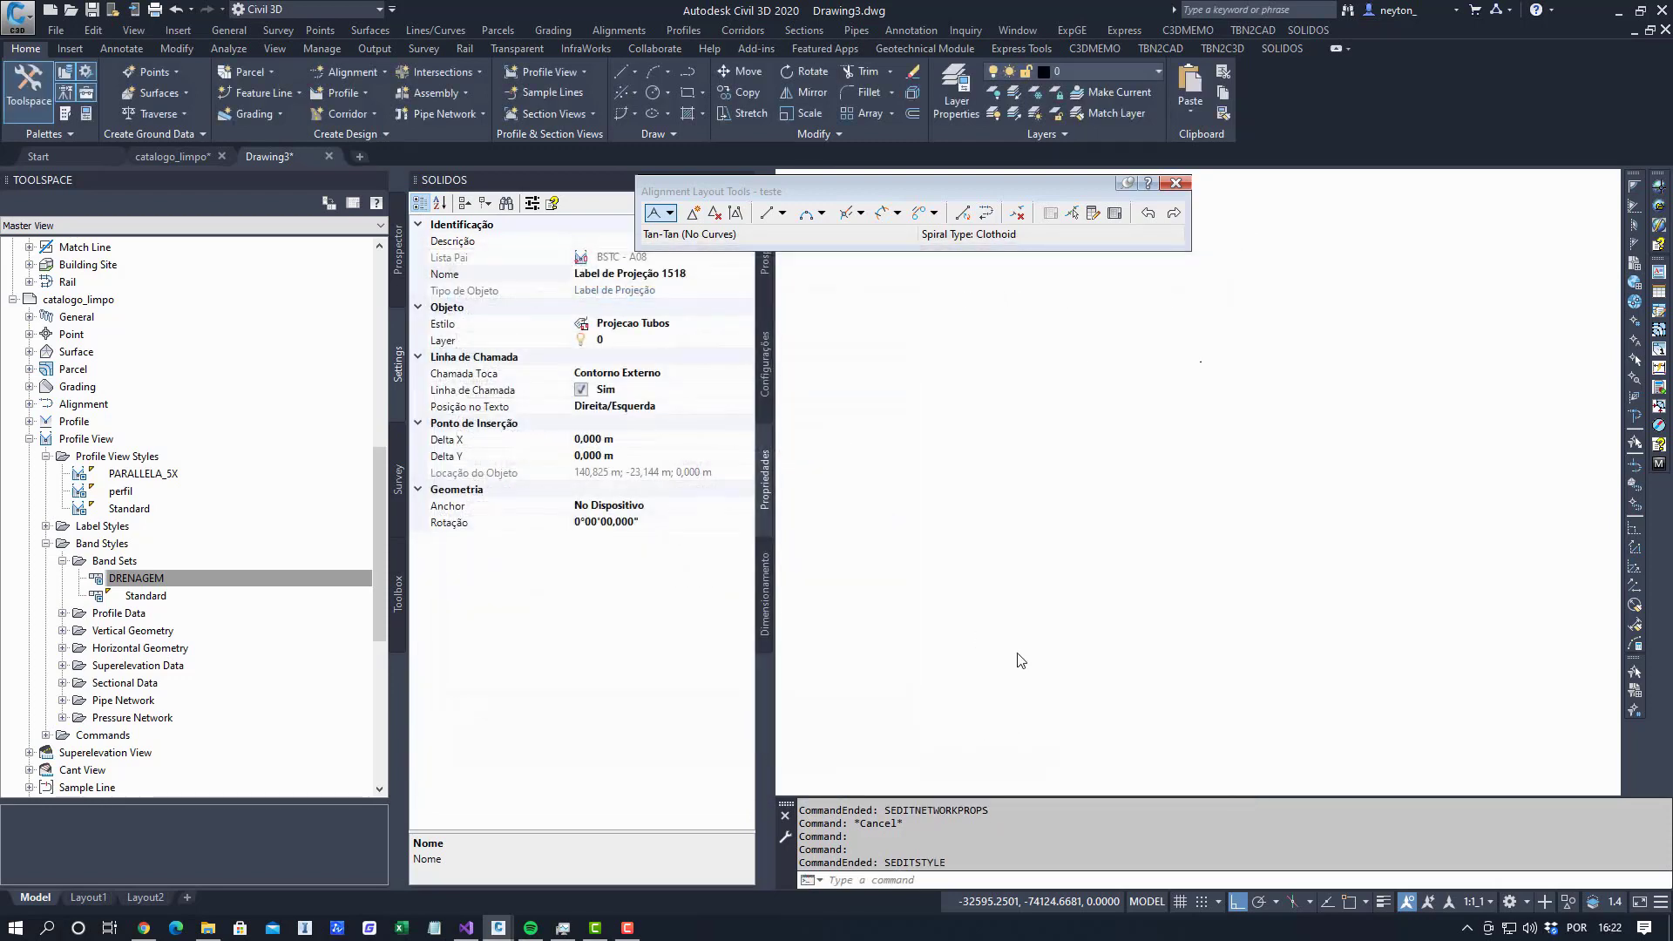
Set Chamada Toca to Contorno/Local and Posição no Texto to No Ponto de Inserção for the three pipe labels over the profile bands.
middle_click(1028, 633)
middle_click(1028, 633)
middle_click_drag(1234, 569, 1116, 455)
left_click(1271, 478)
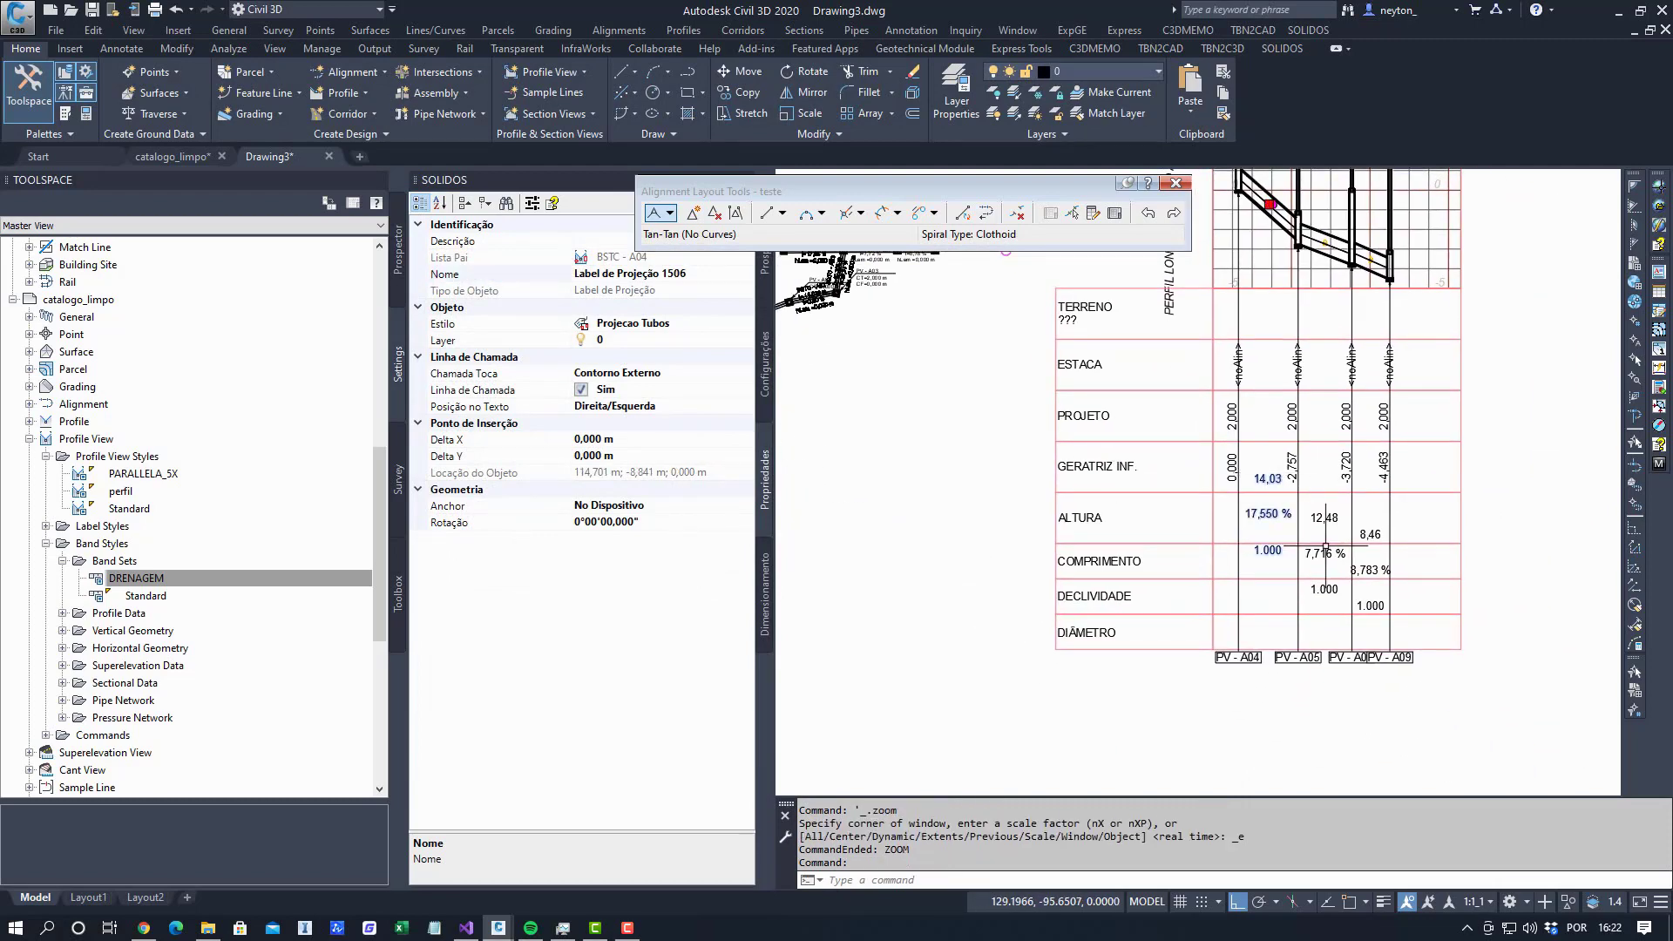
left_click(1322, 521)
left_click(1369, 571)
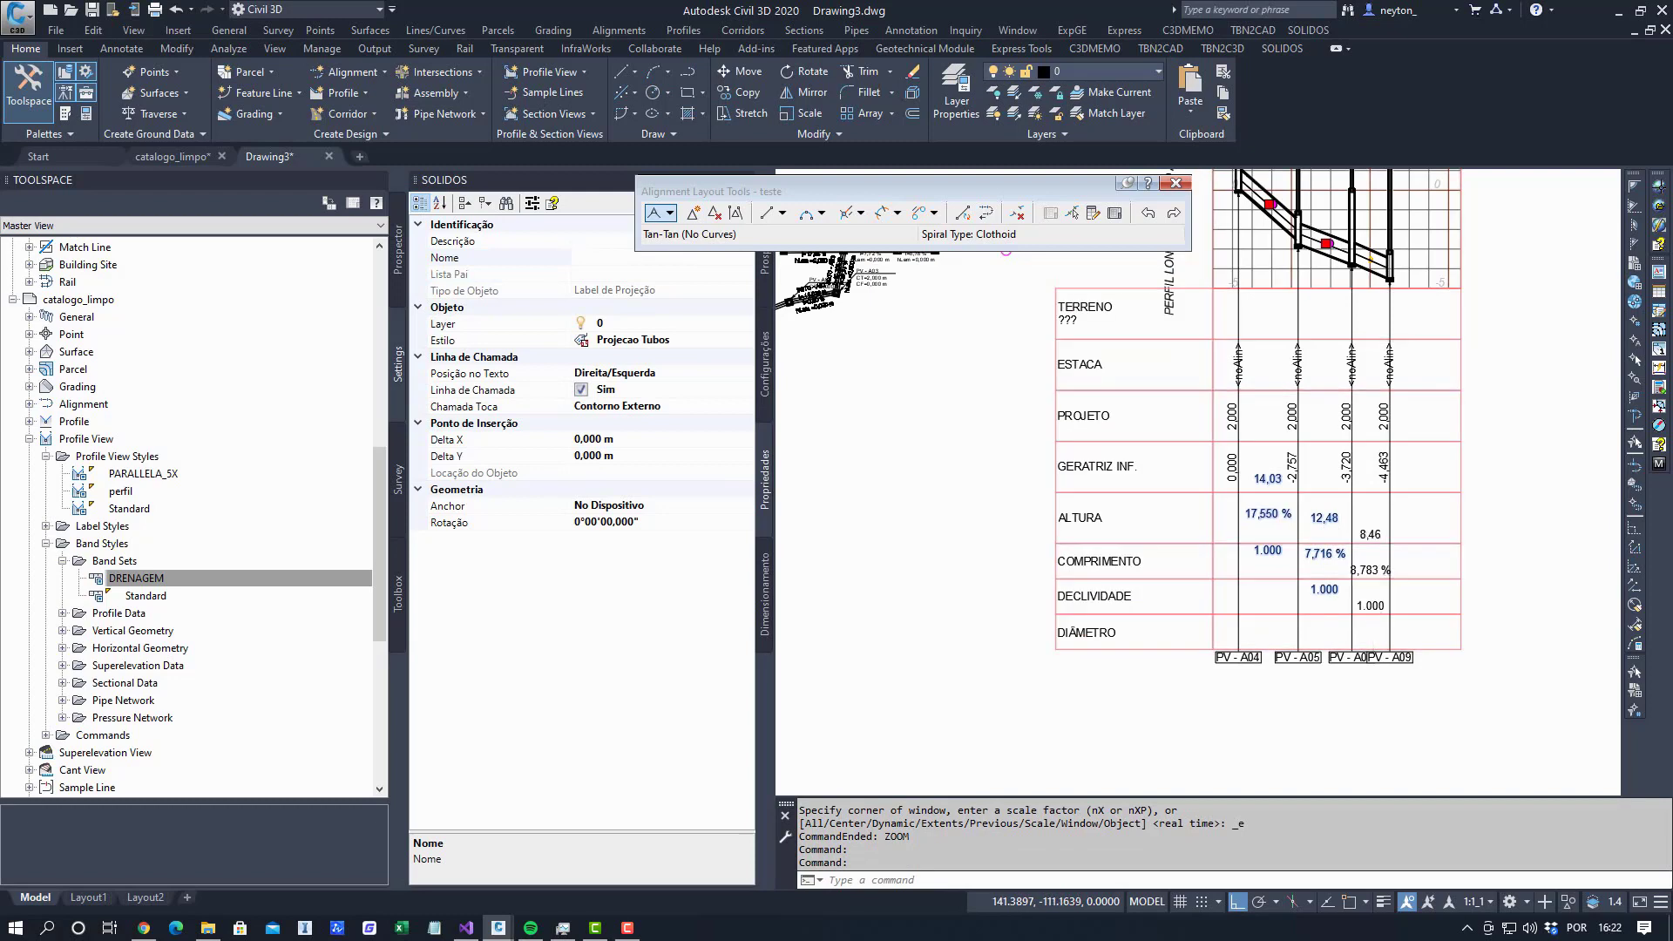
left_click(731, 406)
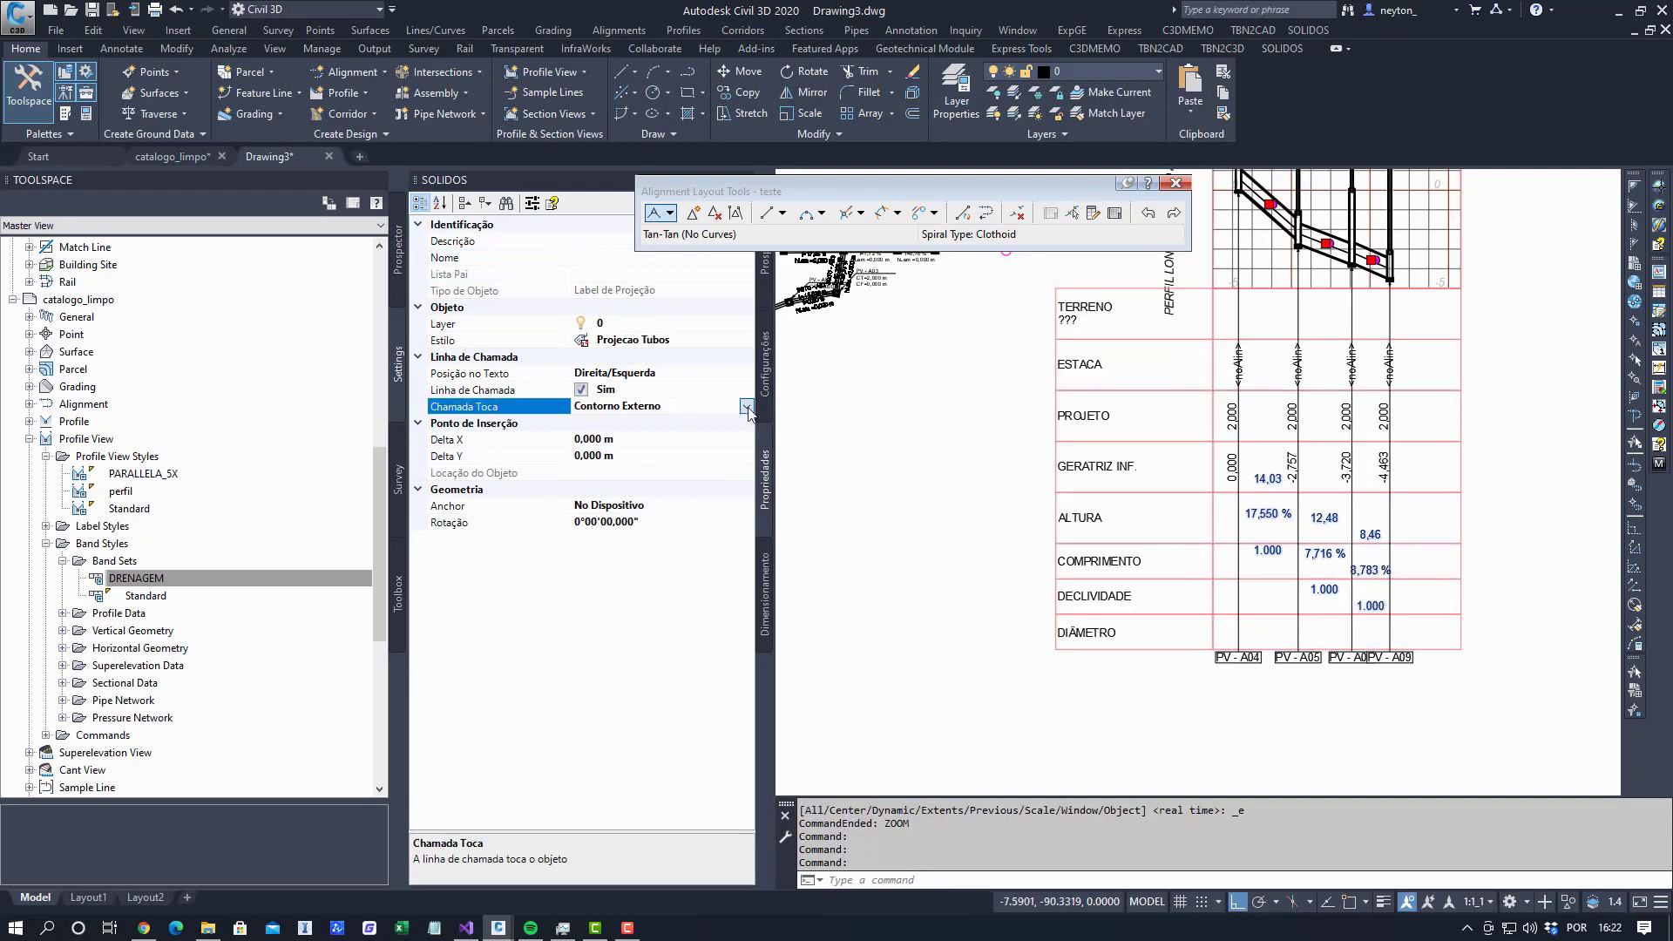
left_click(747, 407)
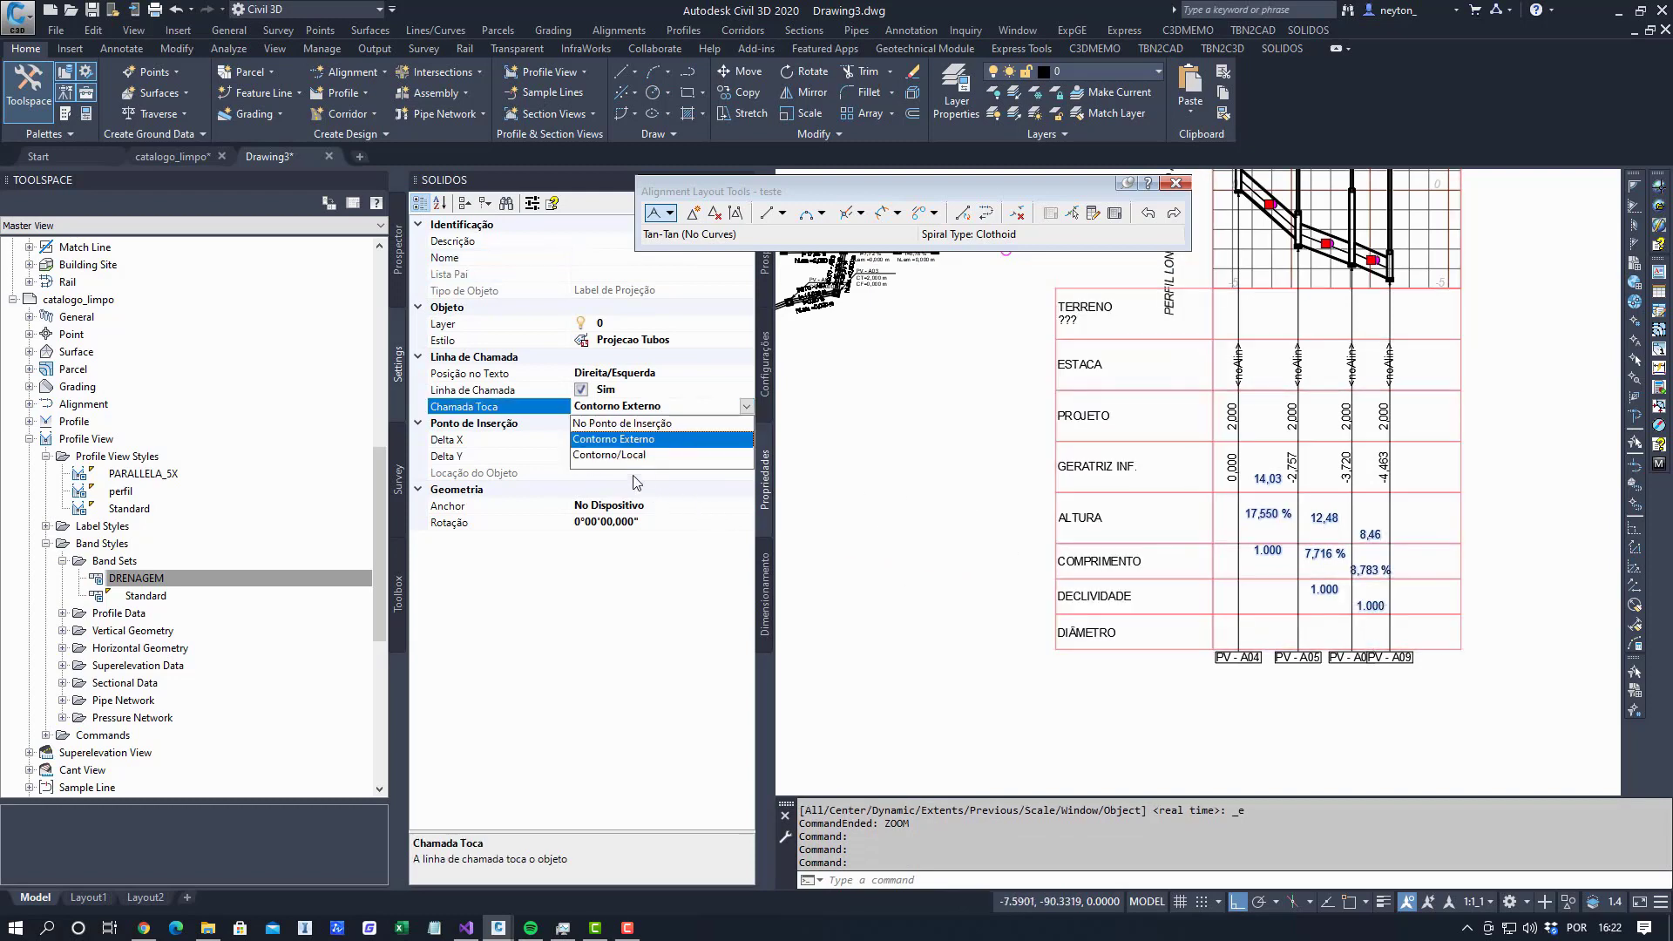
left_click(655, 437)
left_click(733, 373)
left_click(747, 372)
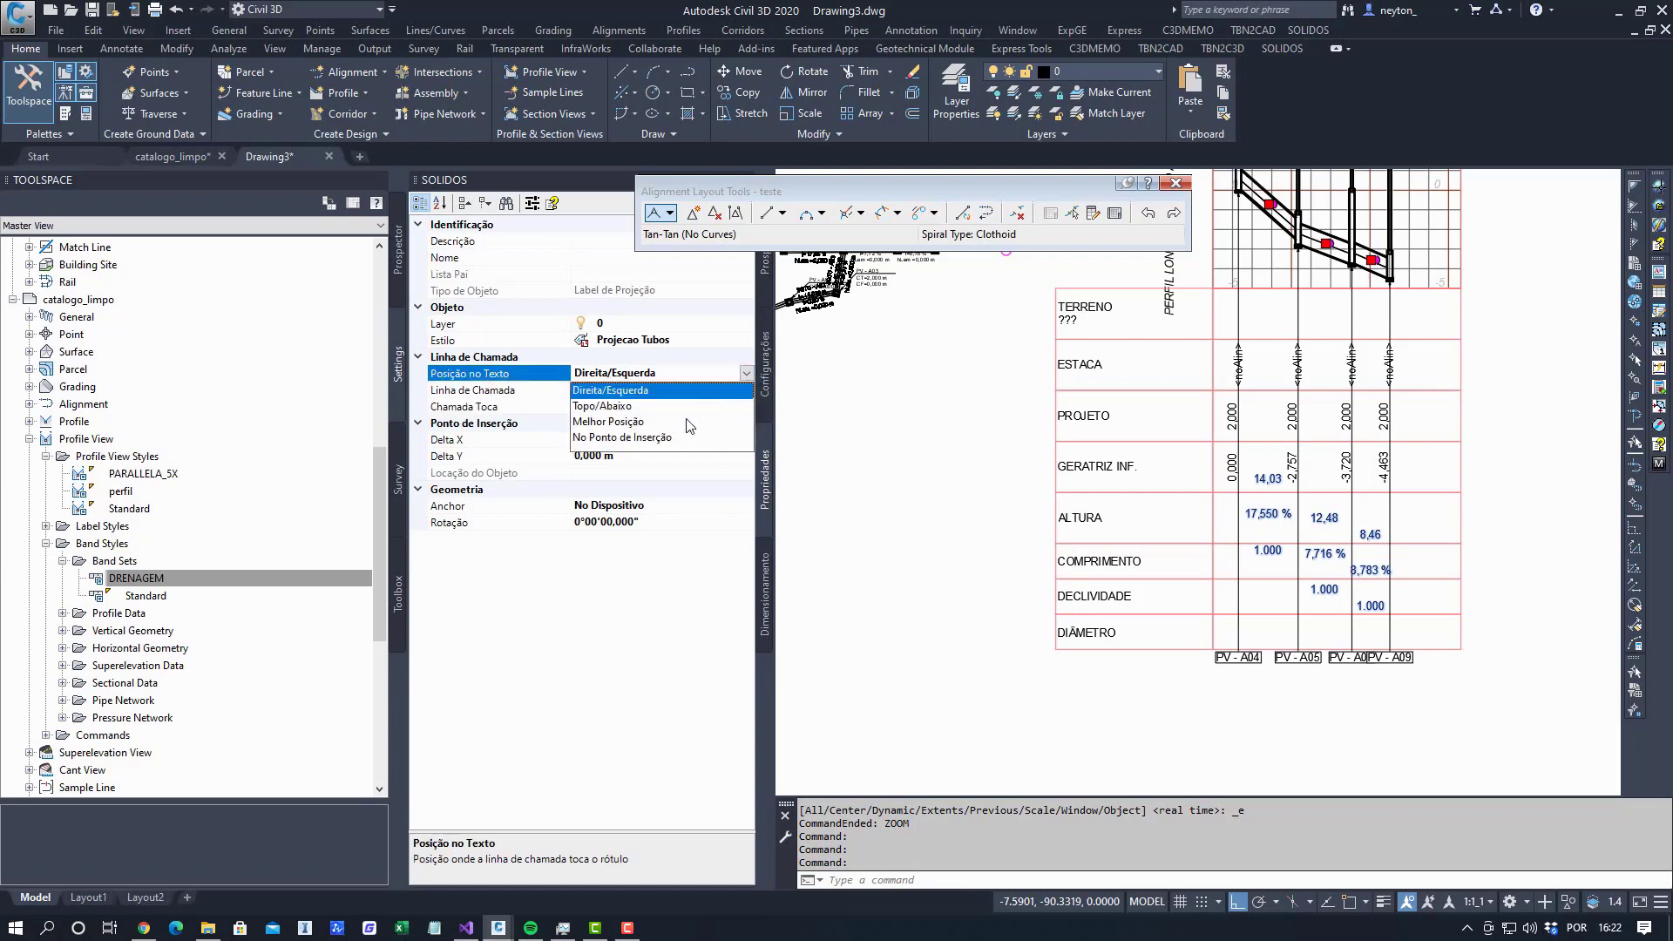
left_click(653, 438)
Anchor the three selected pipe labels to Parte Inferior da View.
left_click(691, 507)
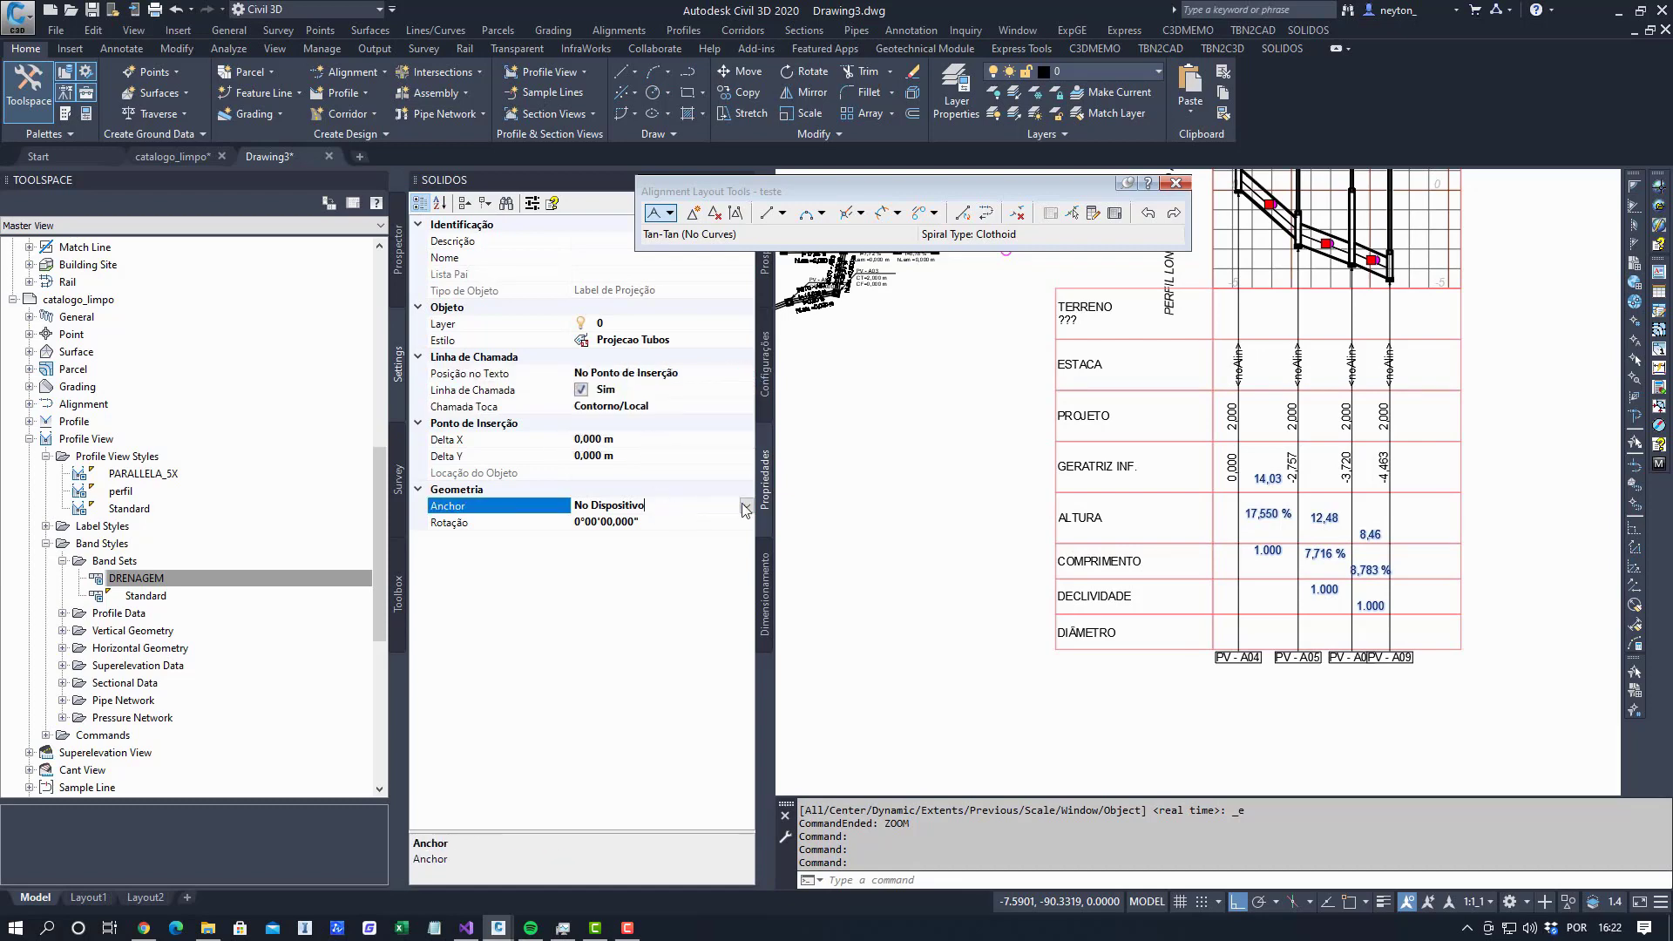
left_click(747, 506)
left_click(645, 554)
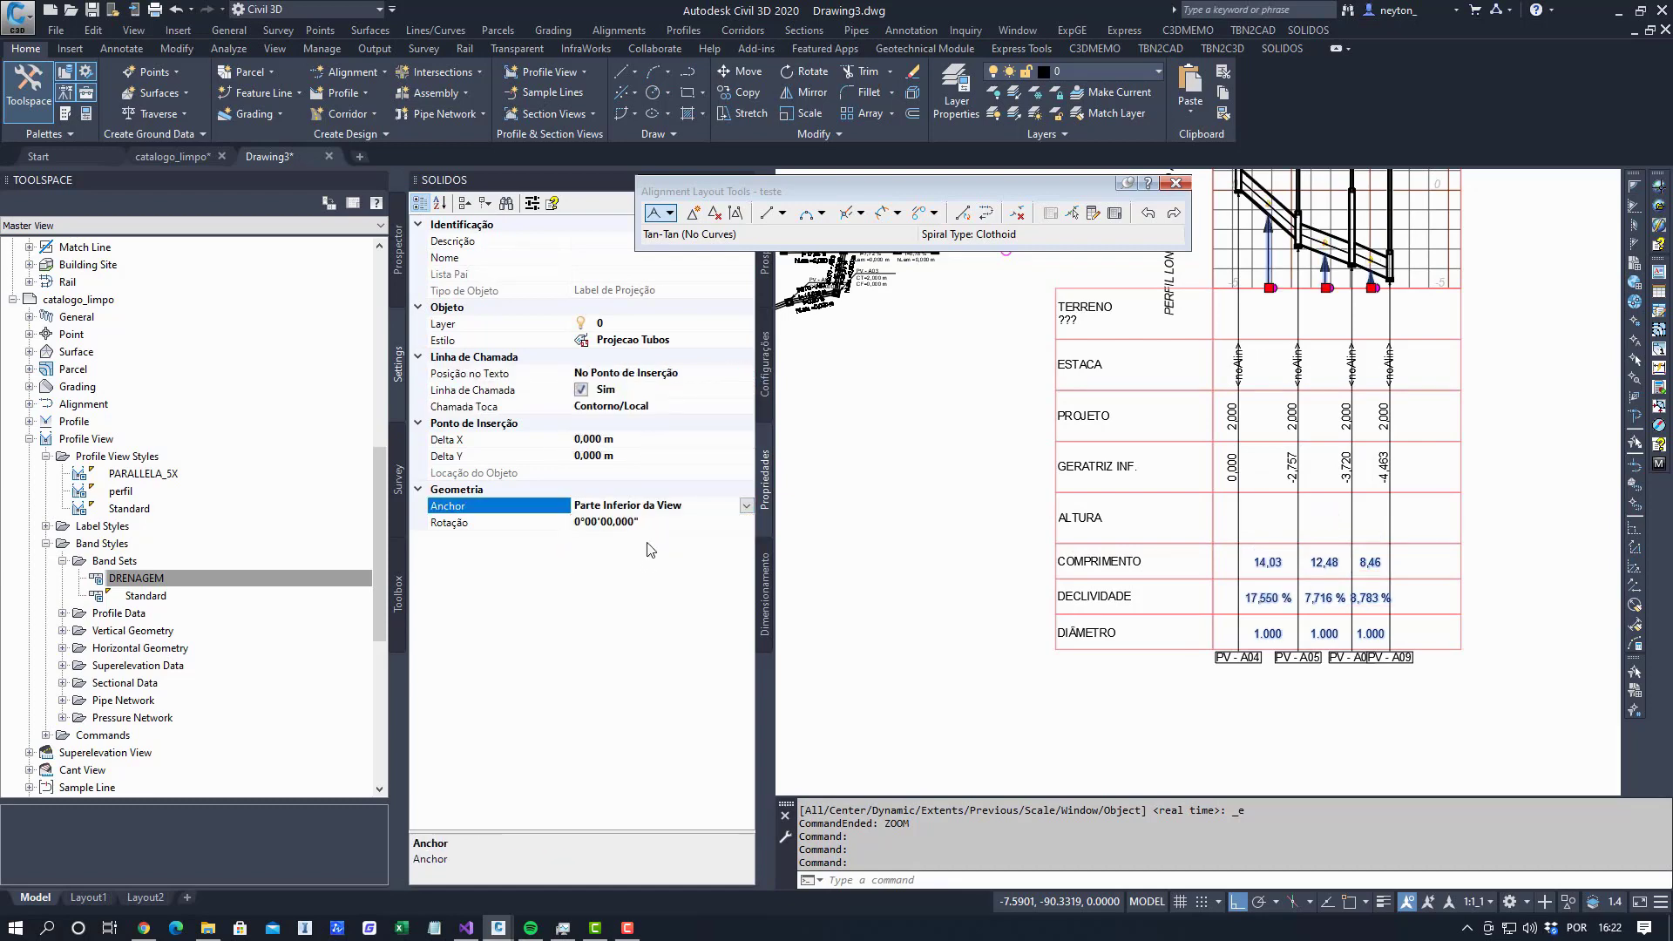
Turn off Linha de Chamada for the three selected pipe labels and clear the selection.
middle_click_drag(1023, 483, 1017, 610)
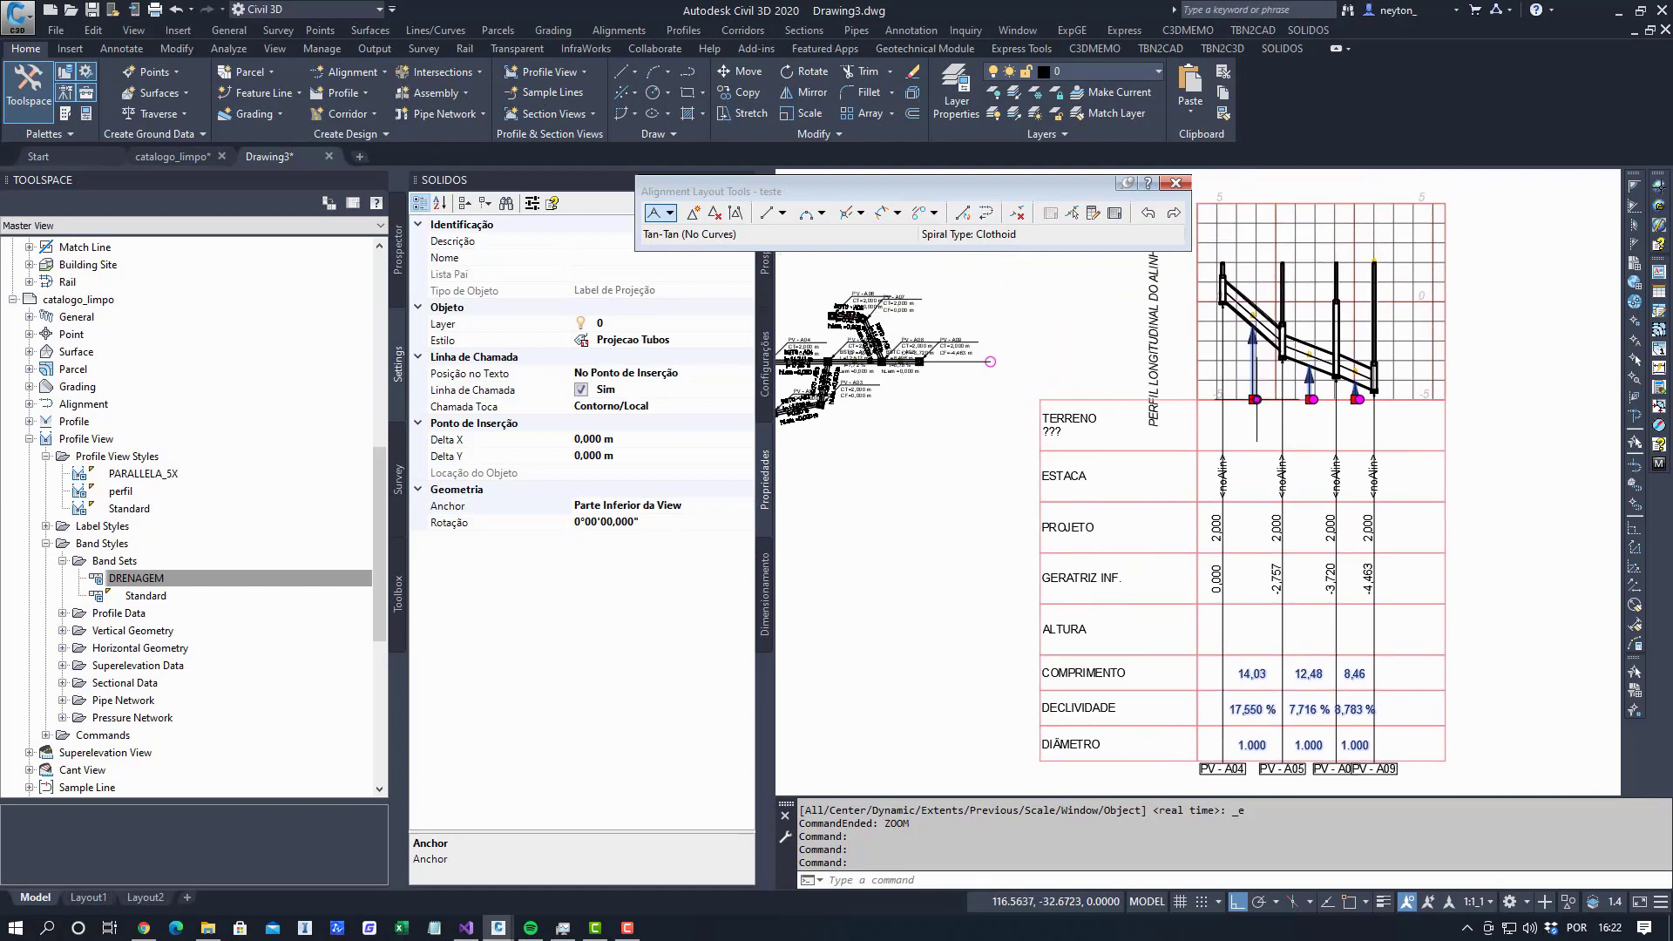
scroll(1257, 336, "up", 2)
scroll(1255, 338, "up", 2)
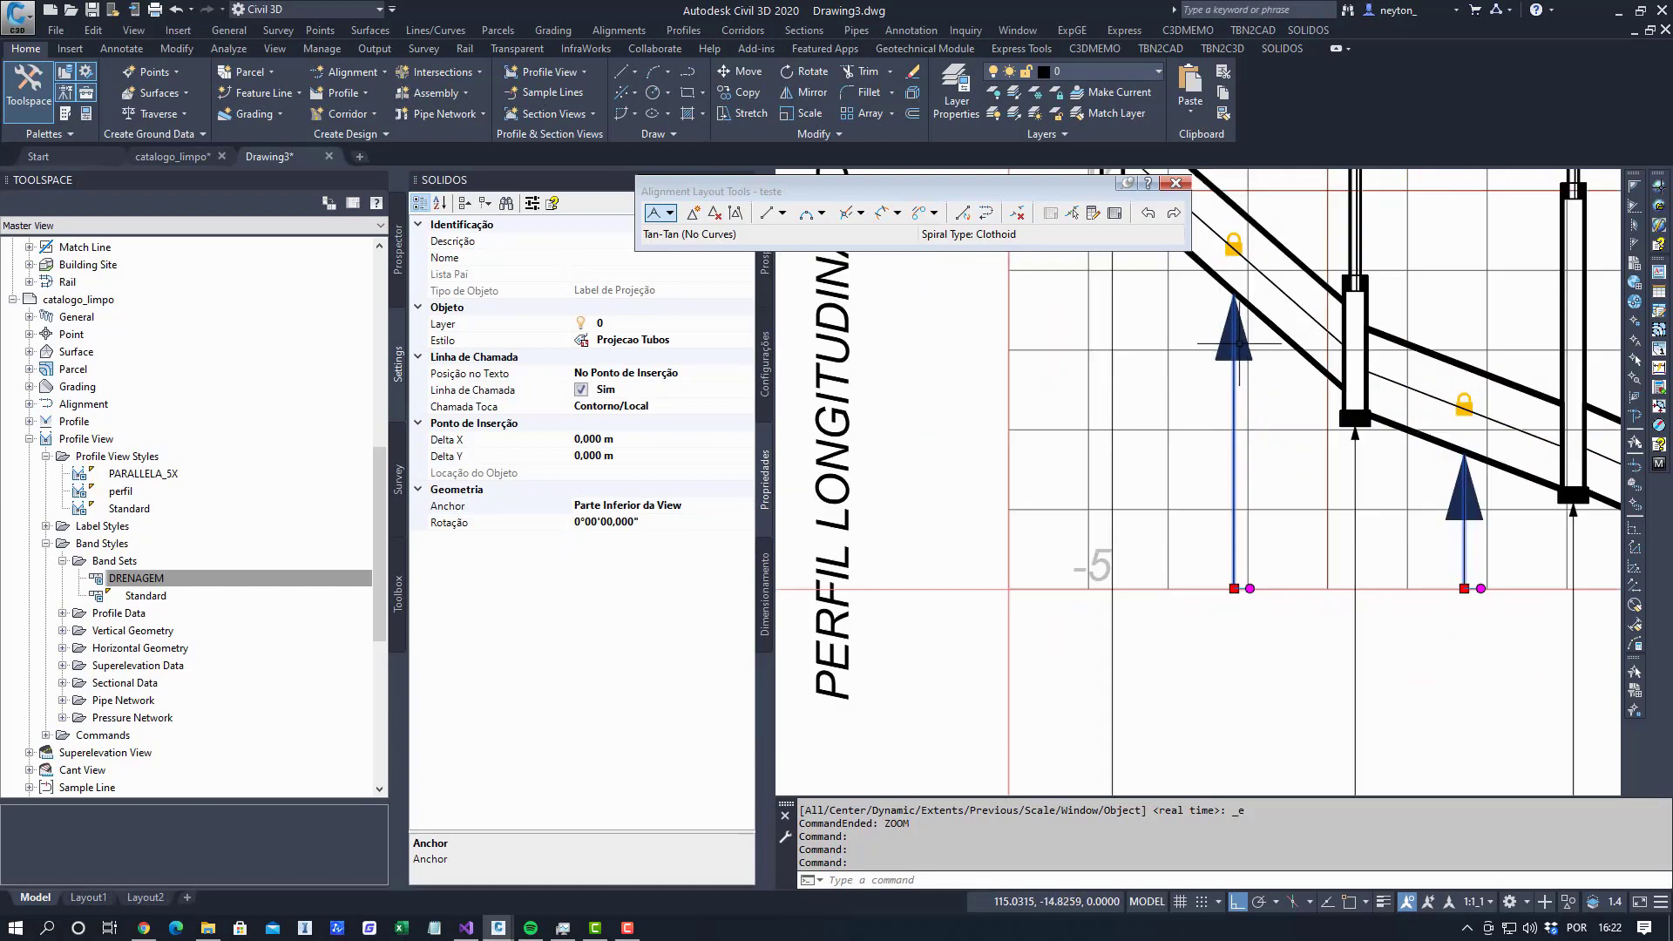
scroll(1246, 349, "down", 2)
mouse_move(1225, 495)
middle_mouse_down()
mouse_move(1303, 361)
mouse_move(1301, 324)
middle_mouse_up()
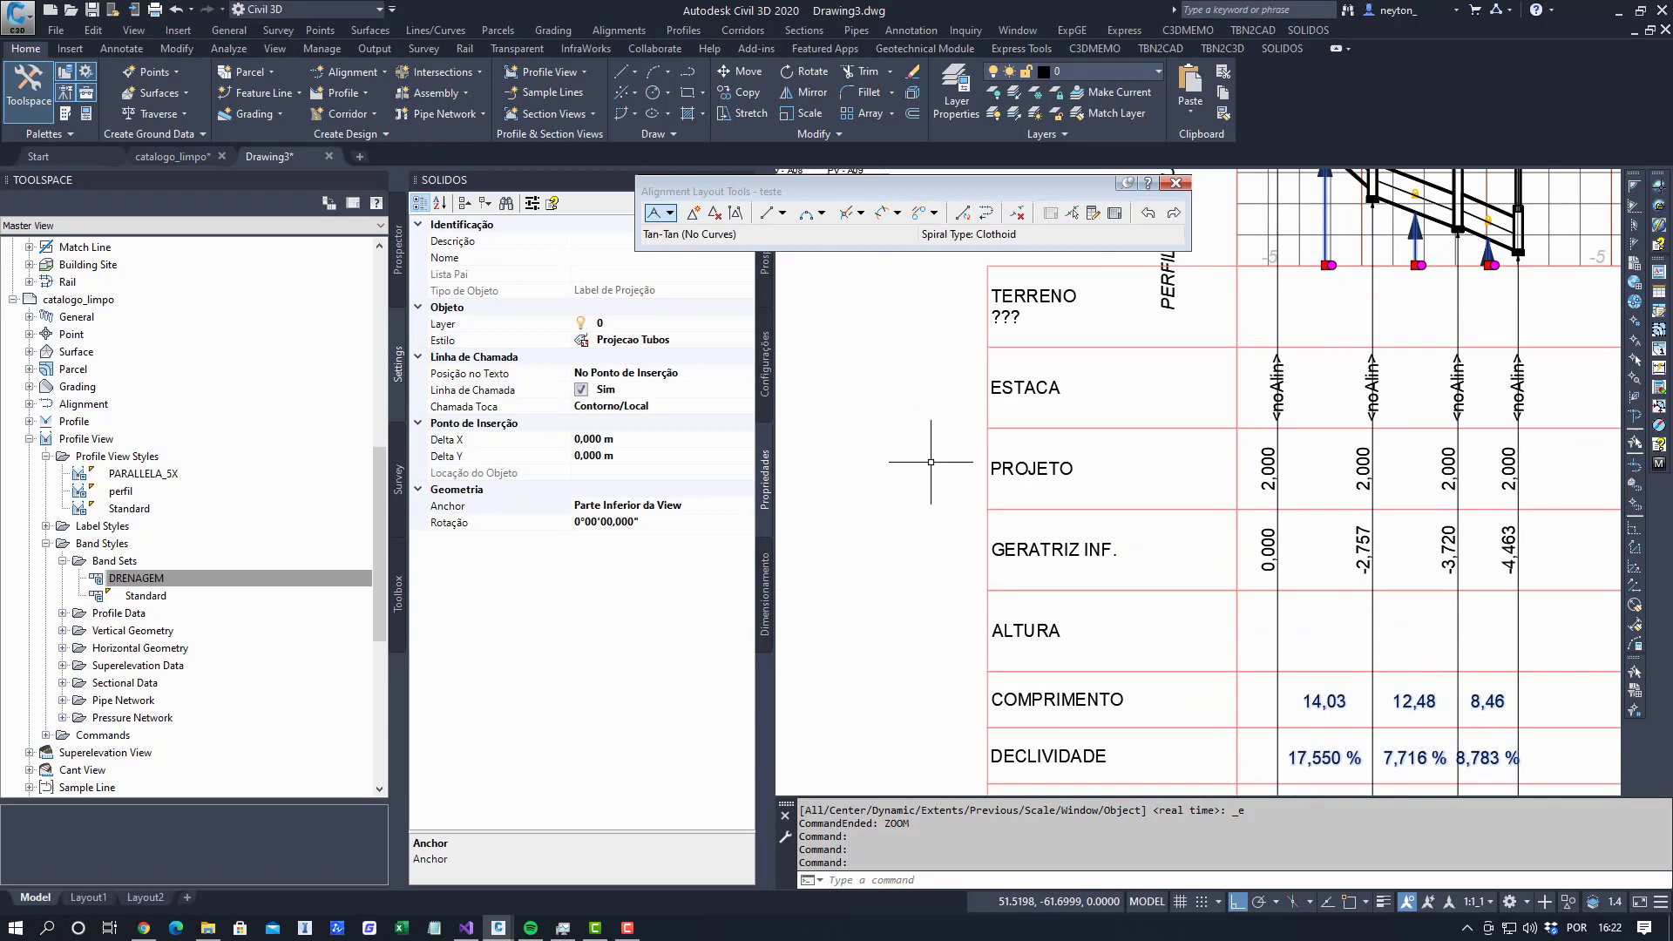
left_click(605, 393)
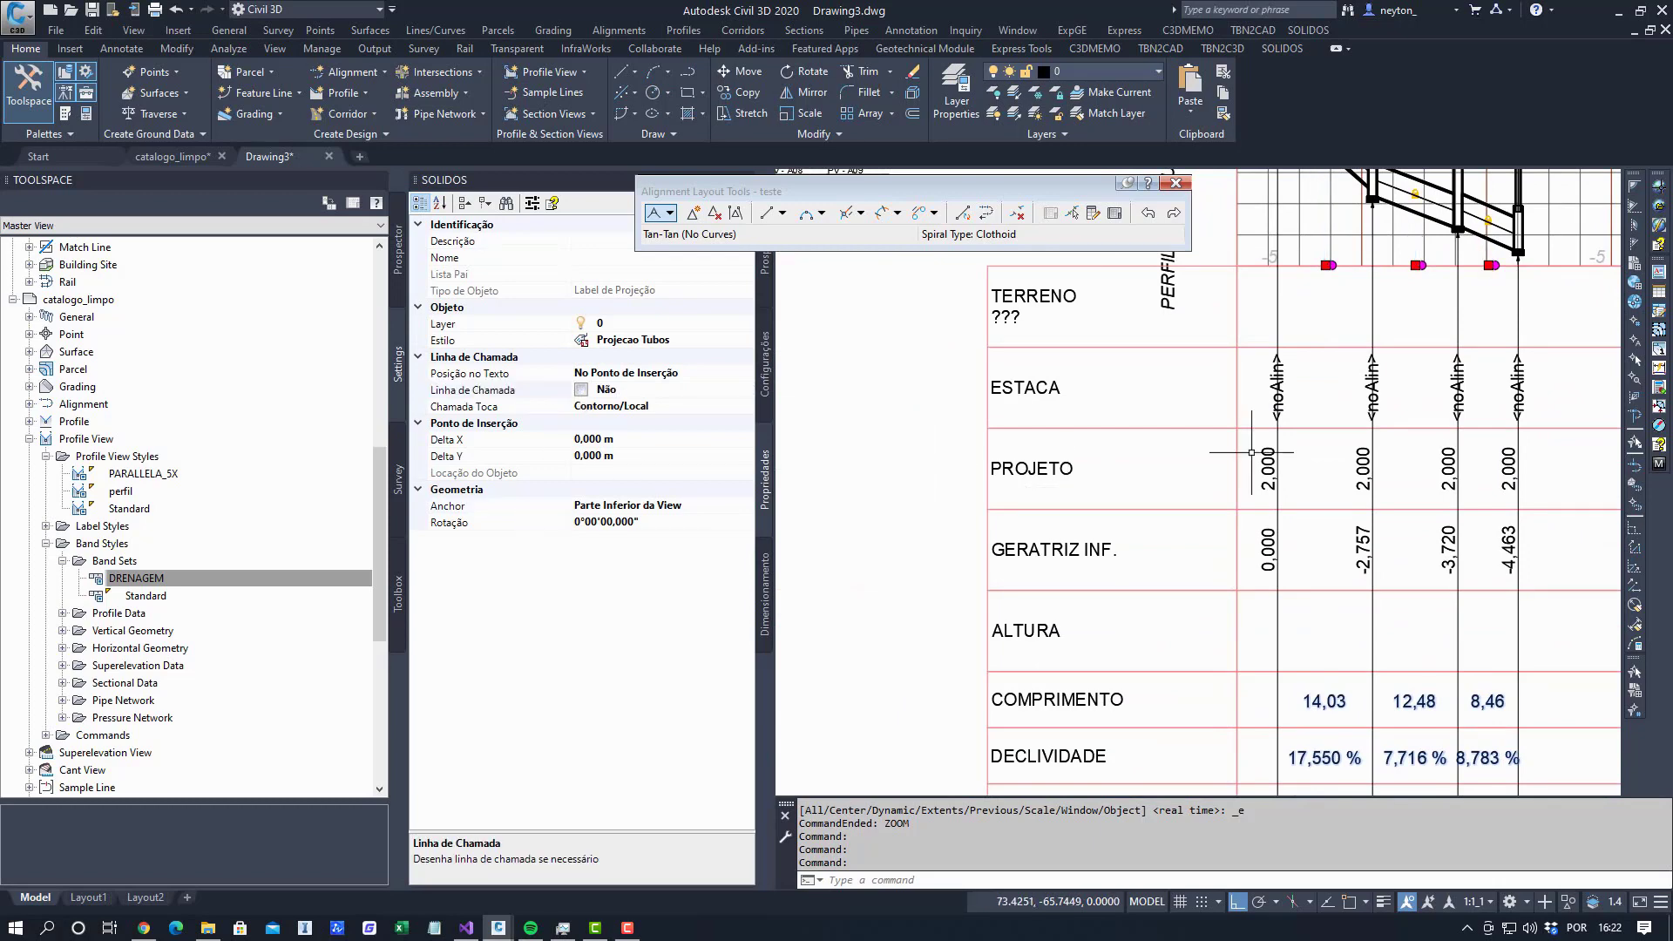
scroll(1258, 470, "down", 2)
scroll(1259, 489, "up", 3)
key("Escape")
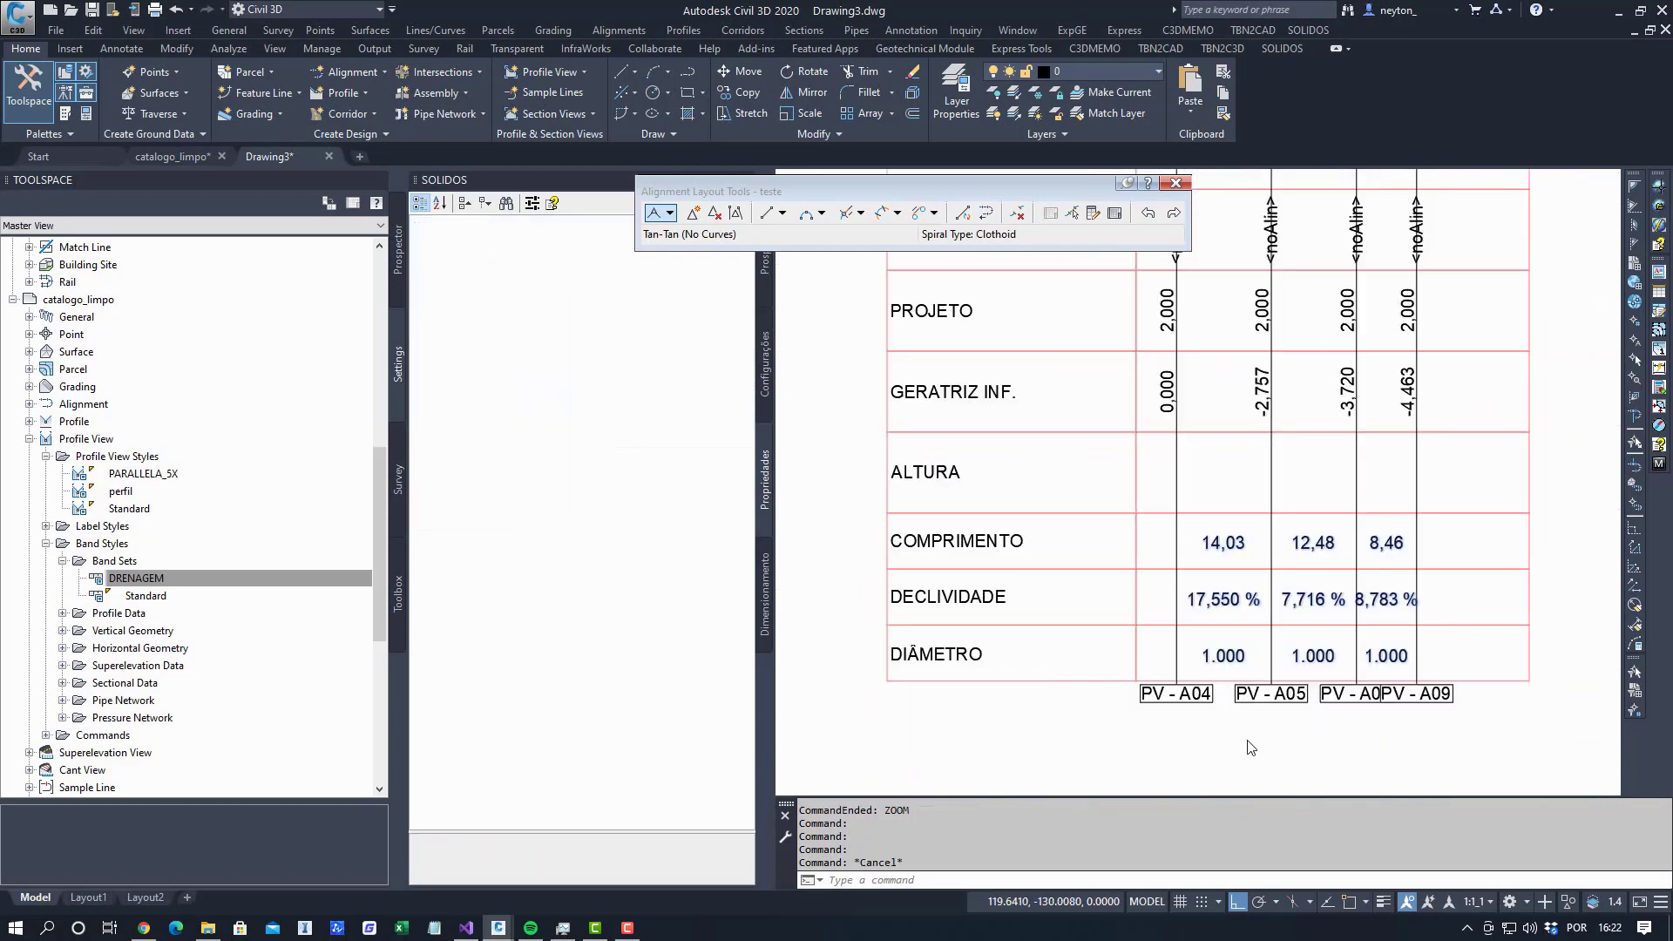
middle_click_drag(1287, 735, 1215, 777)
scroll(1519, 498, "down", 4)
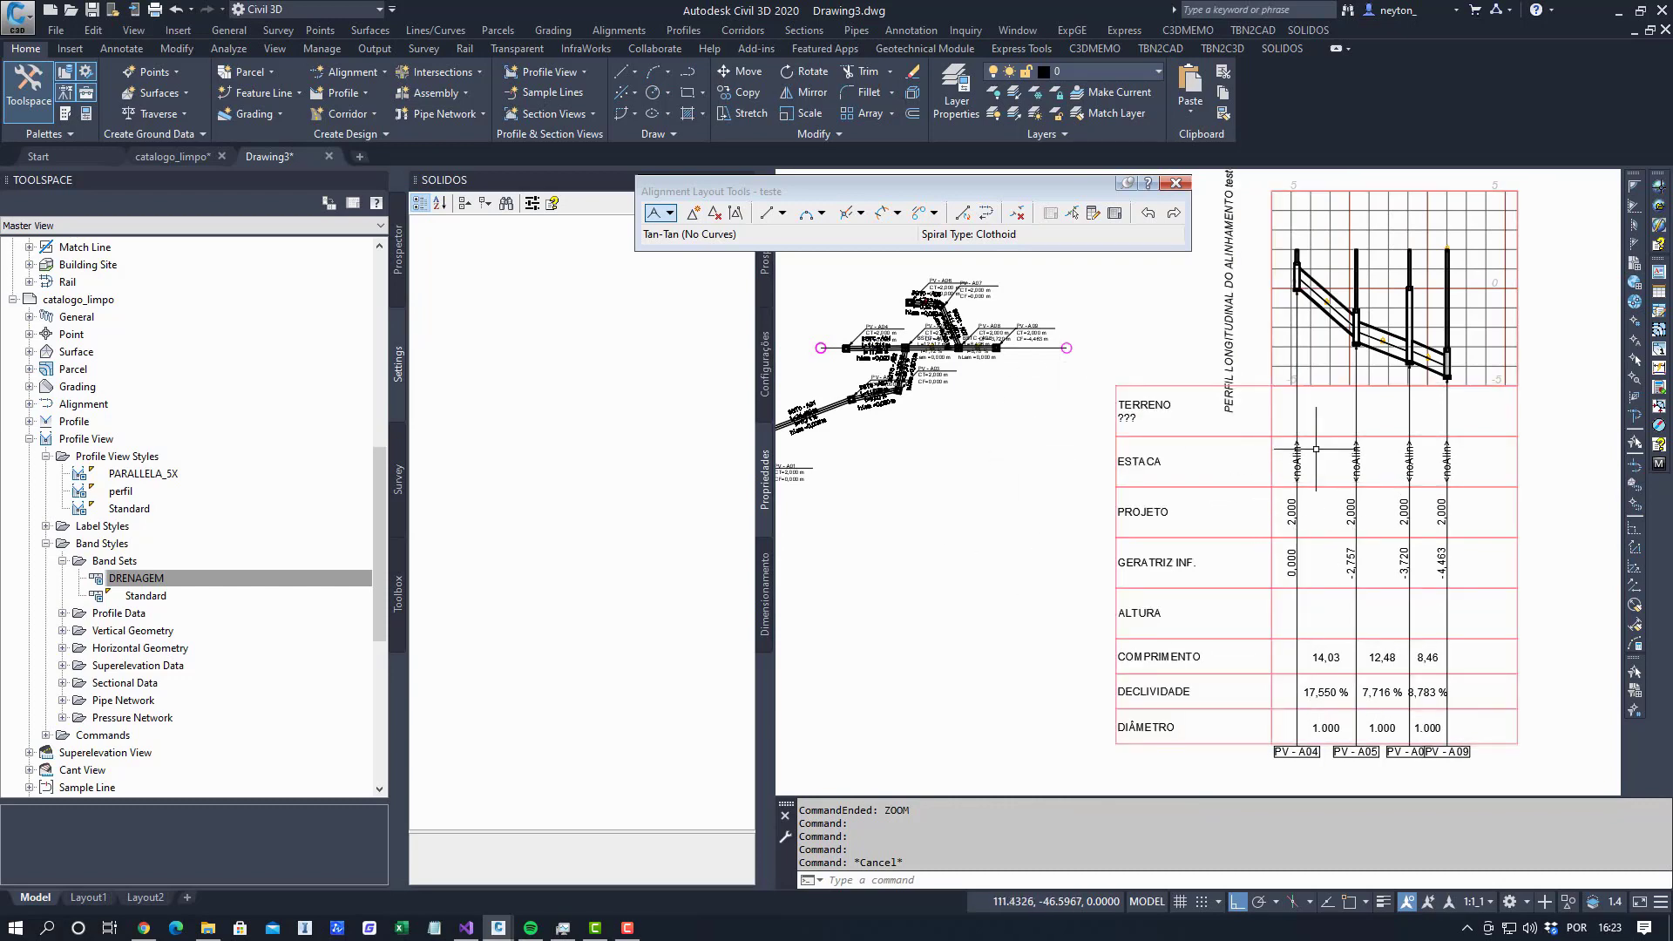
Assign teste as the reference Alinhamento for the structures and pipes from PV - A04 to PV - A09 in plan.
scroll(1309, 471, "up", 10)
mouse_move(1330, 448)
middle_mouse_down()
mouse_move(1119, 493)
mouse_move(1397, 527)
middle_mouse_up()
scroll(1065, 475, "down", 10)
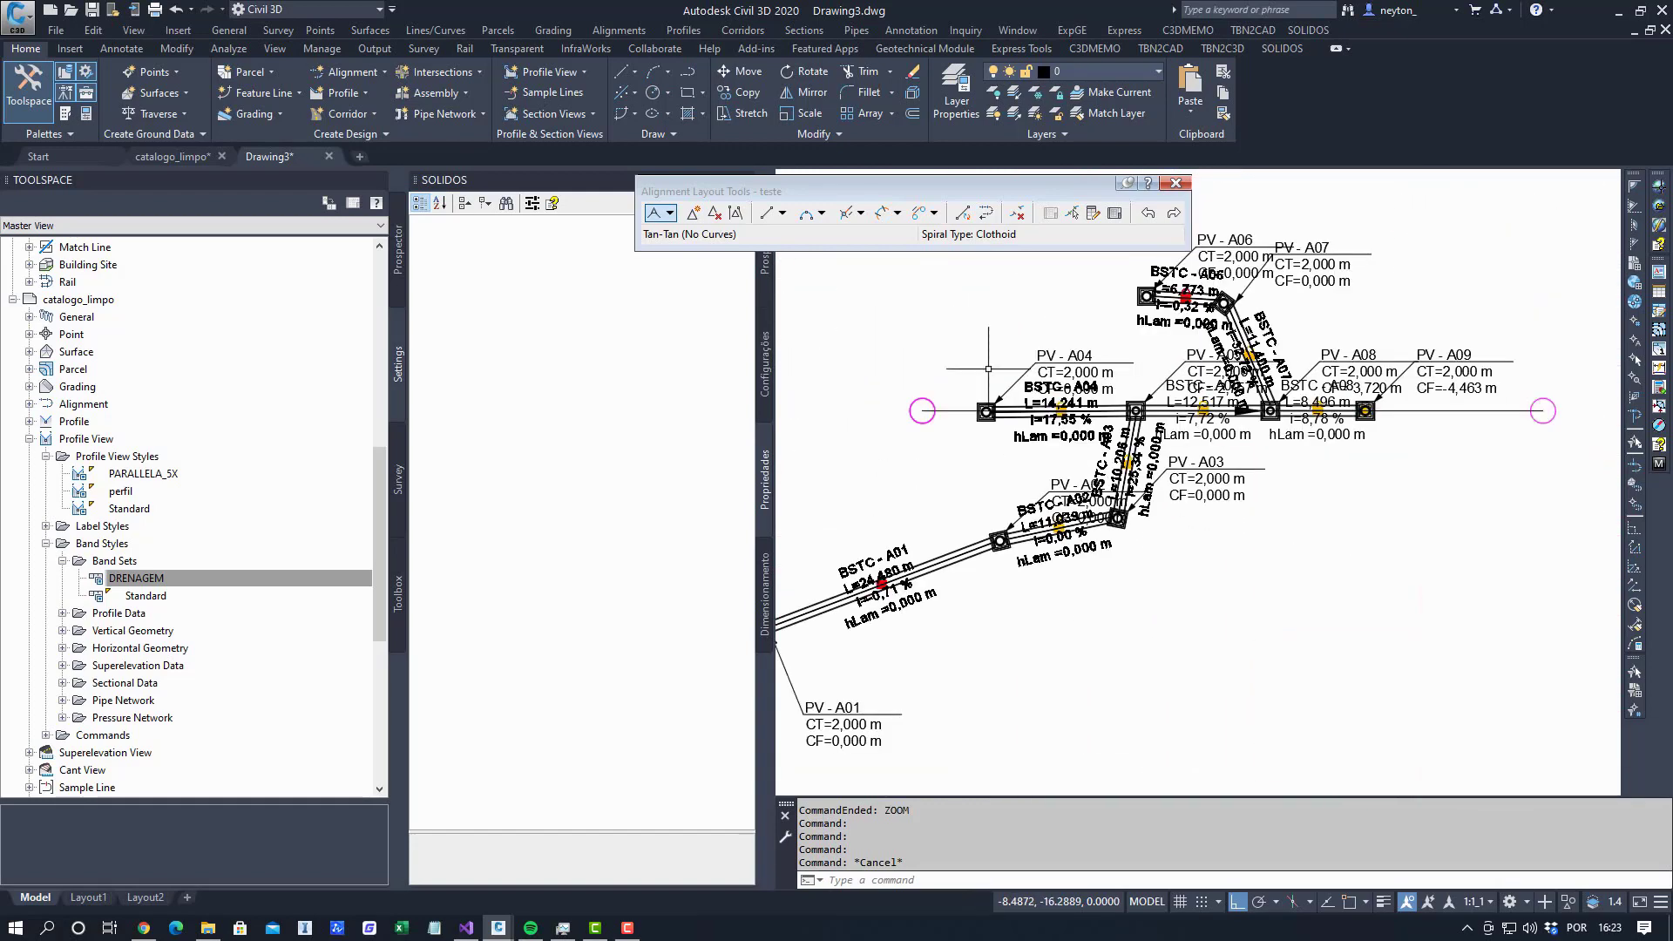
scroll(959, 389, "up", 4)
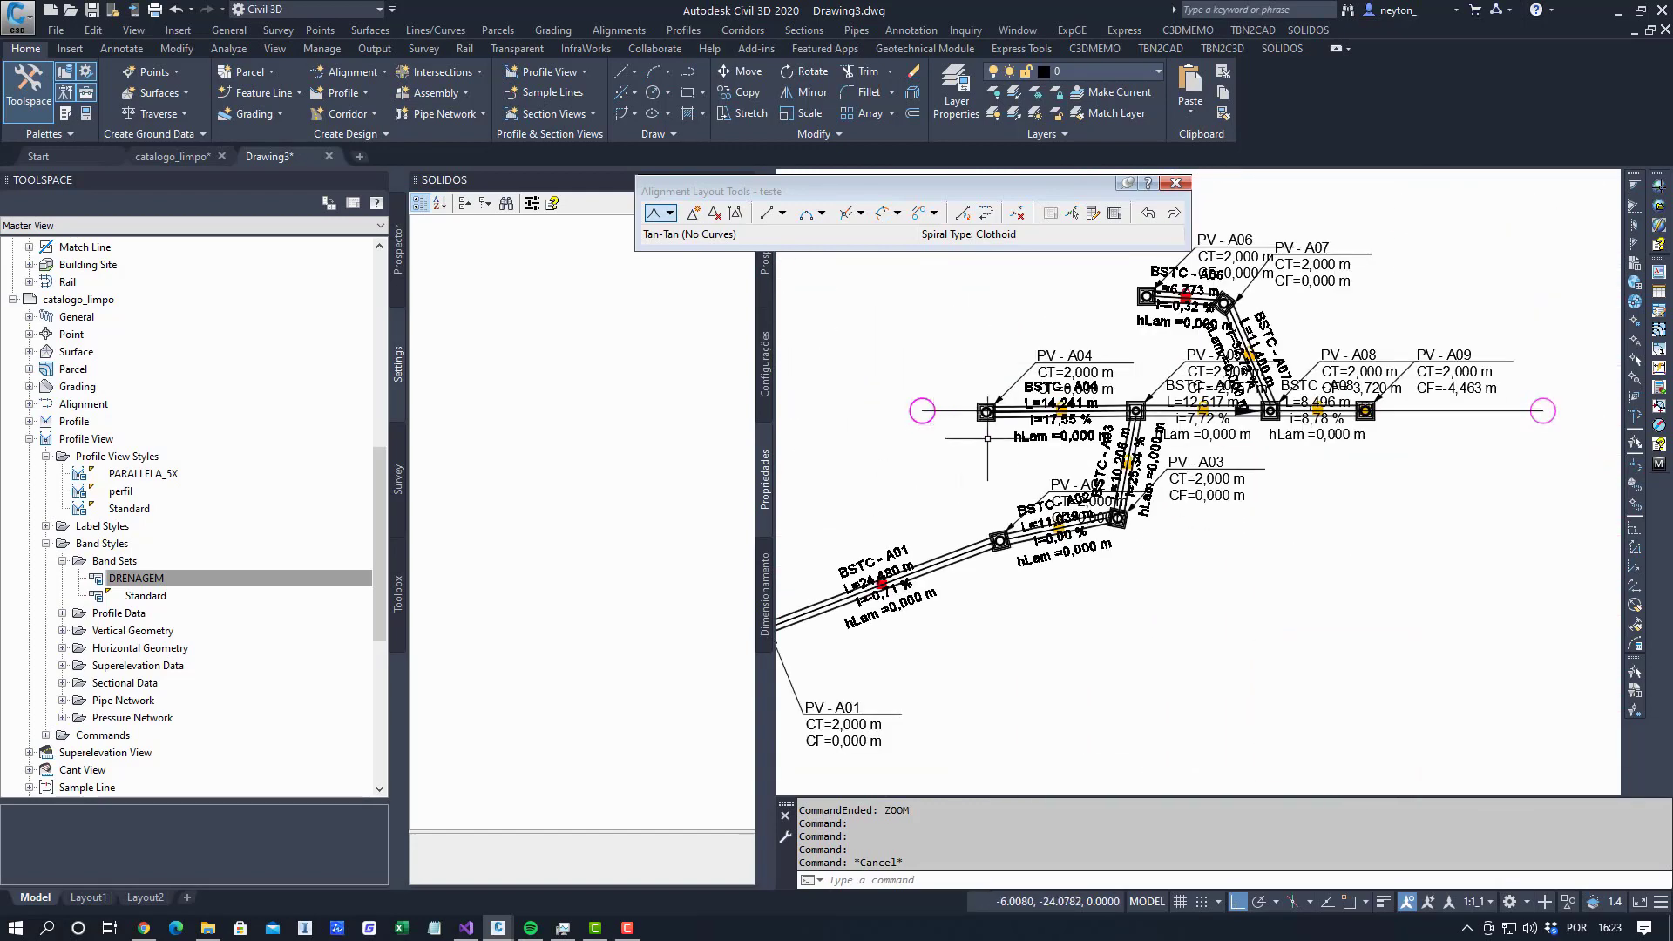
left_click_drag(962, 381, 1453, 478)
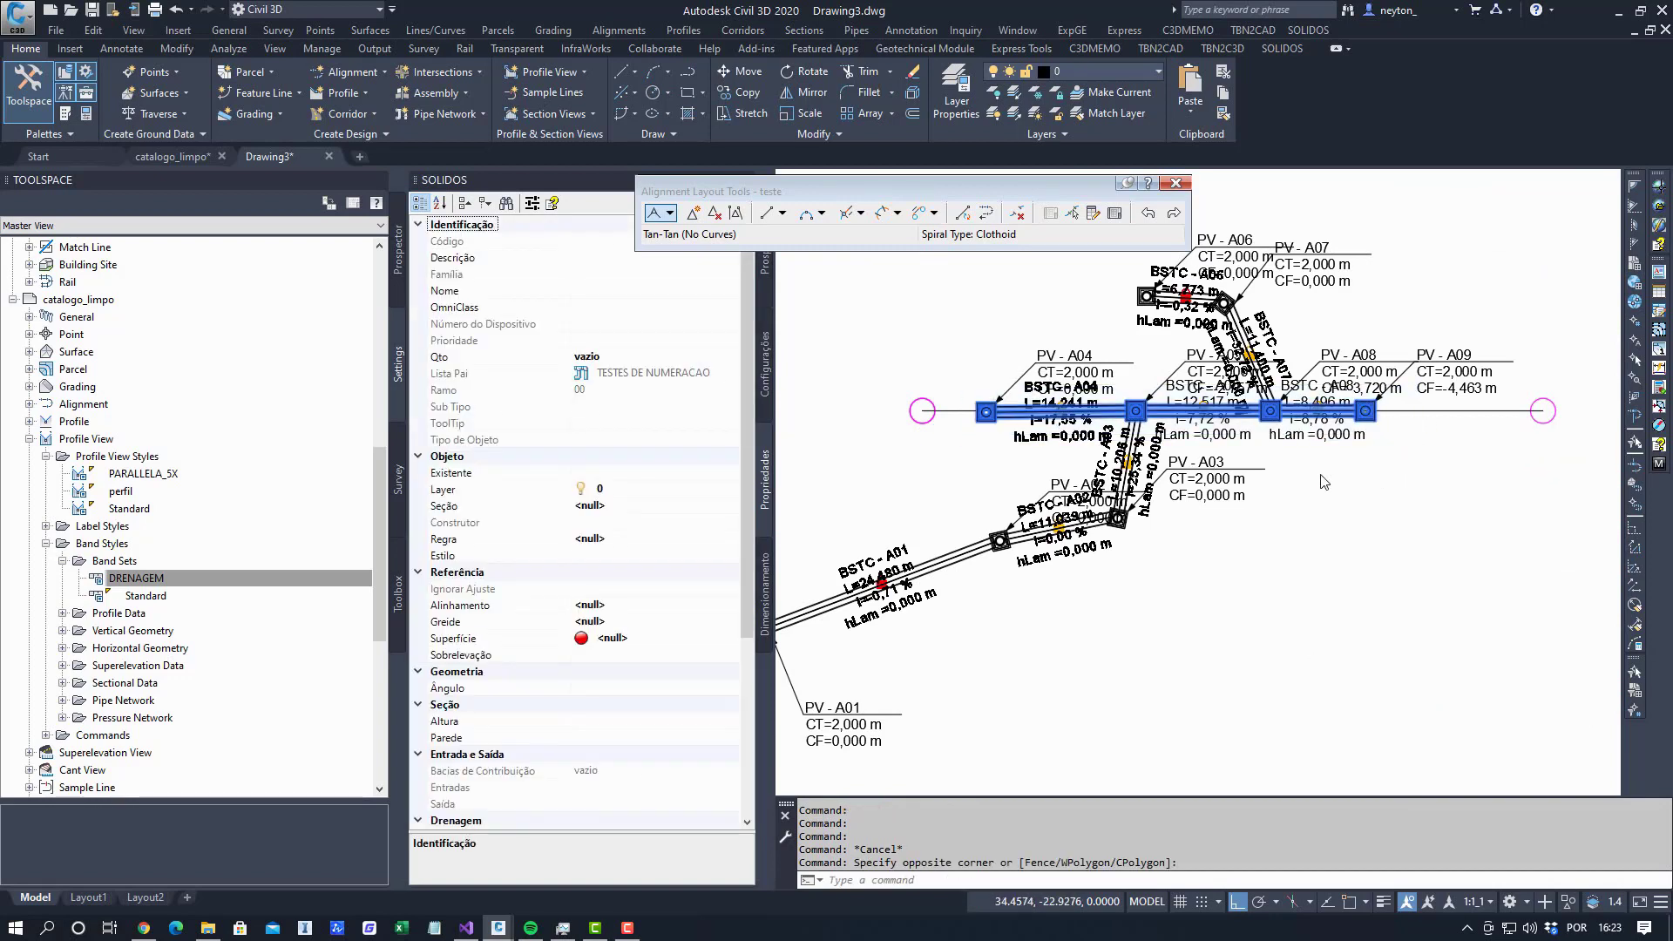
left_click(467, 207)
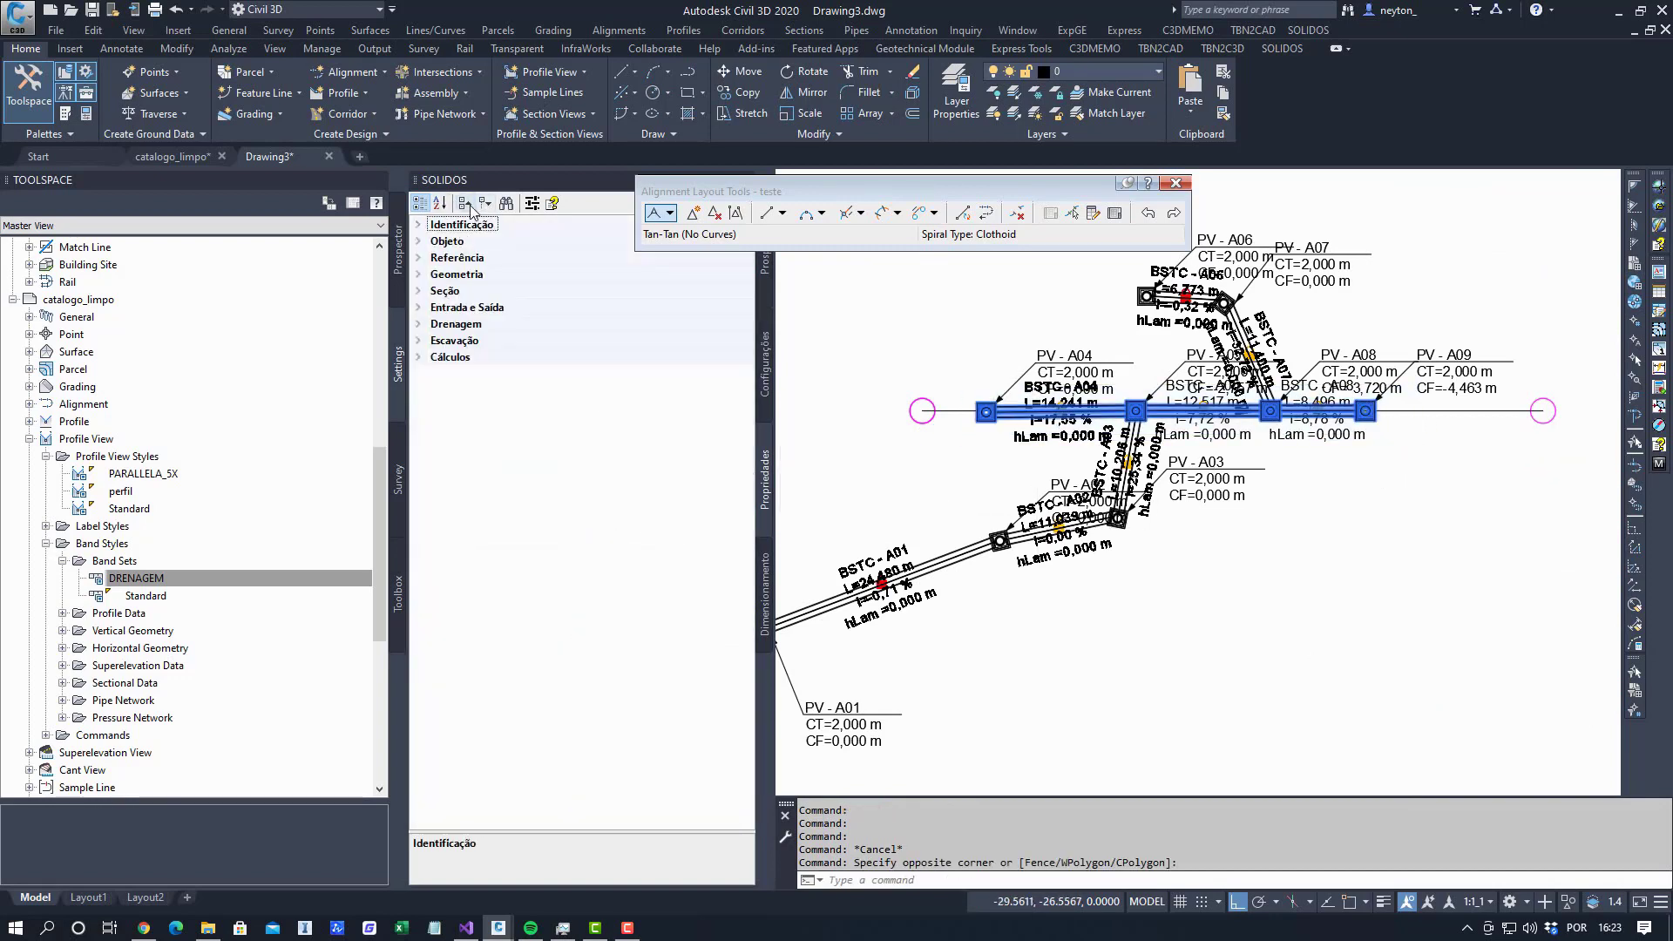
left_click(419, 259)
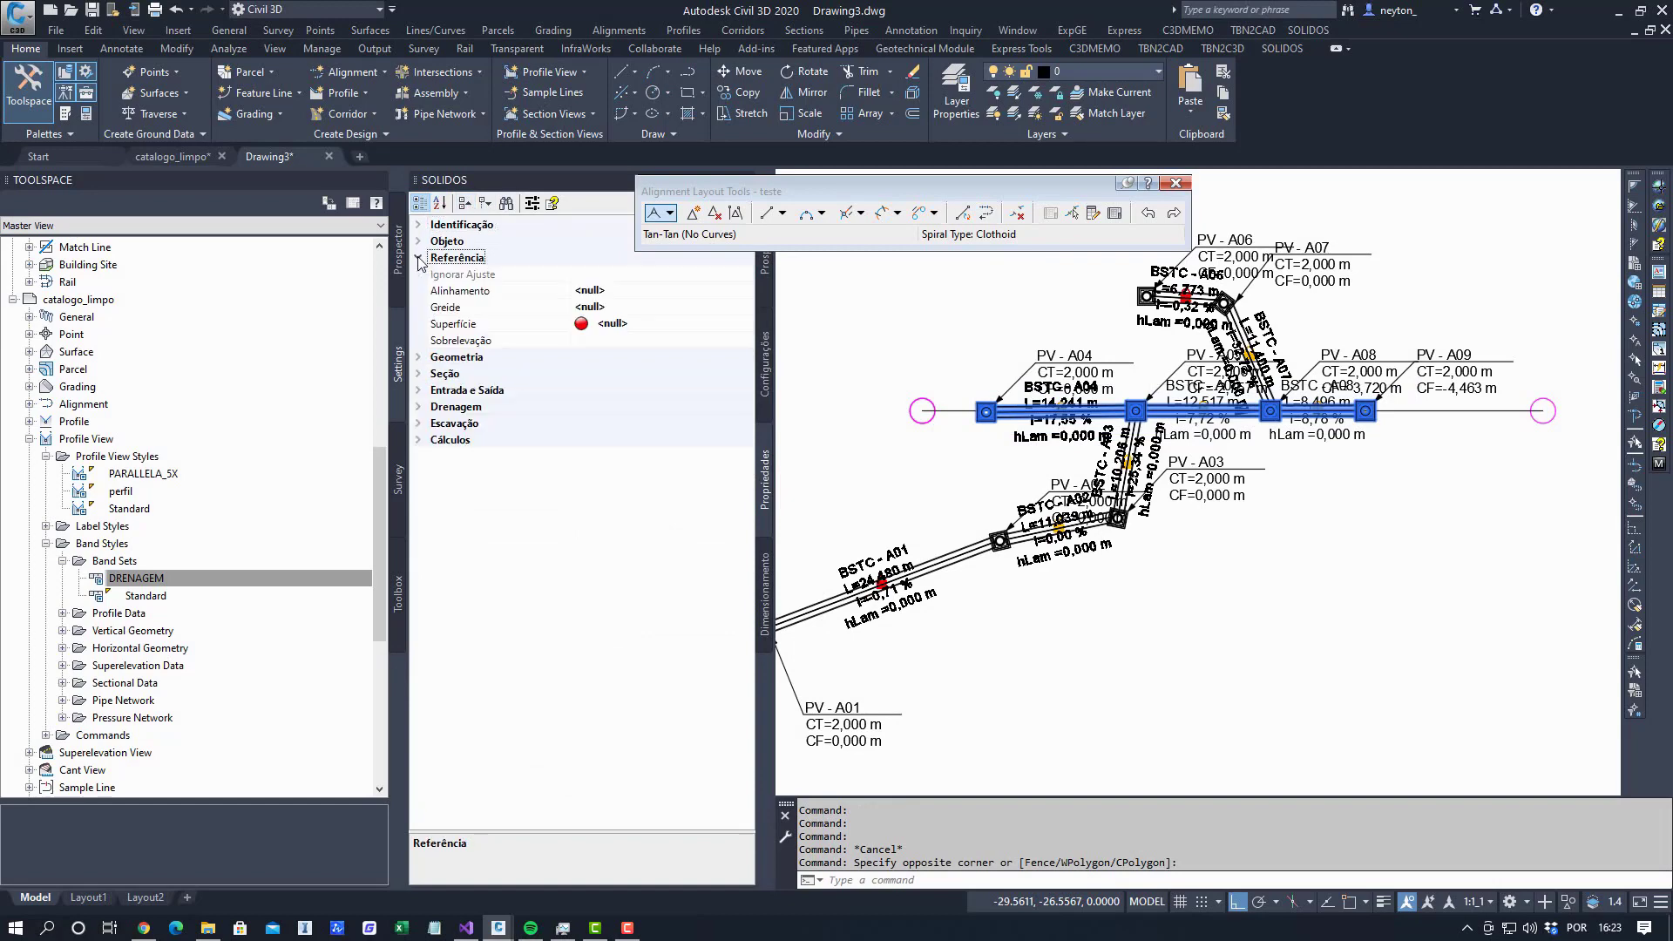
left_click(649, 296)
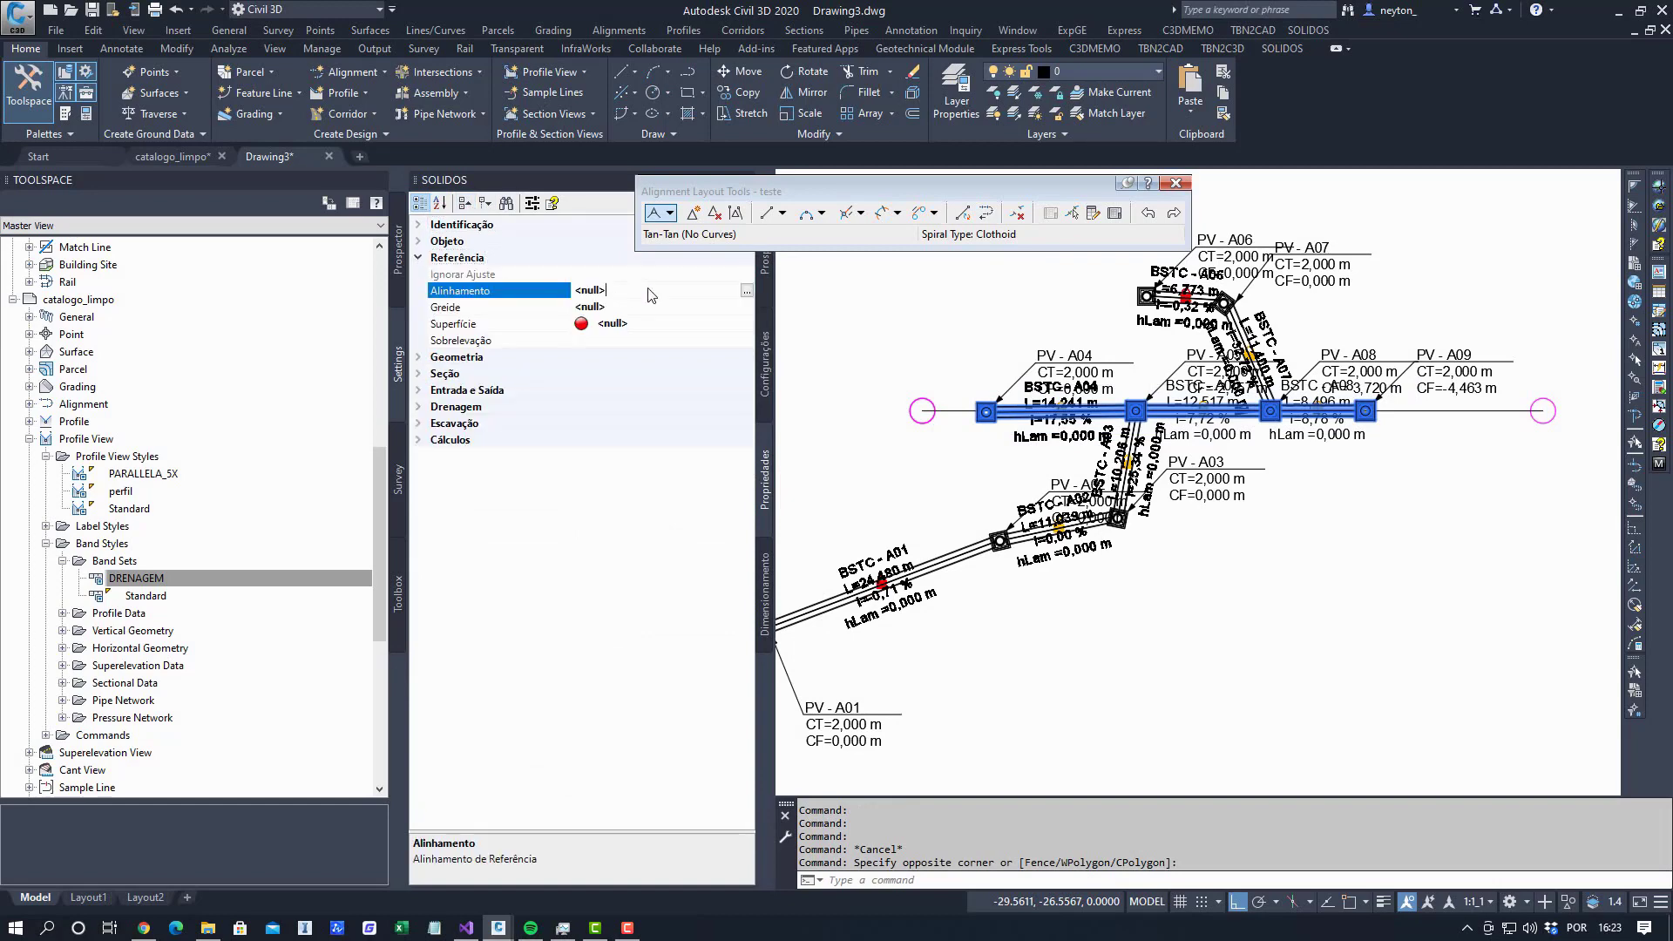
left_click(747, 292)
left_click(579, 359)
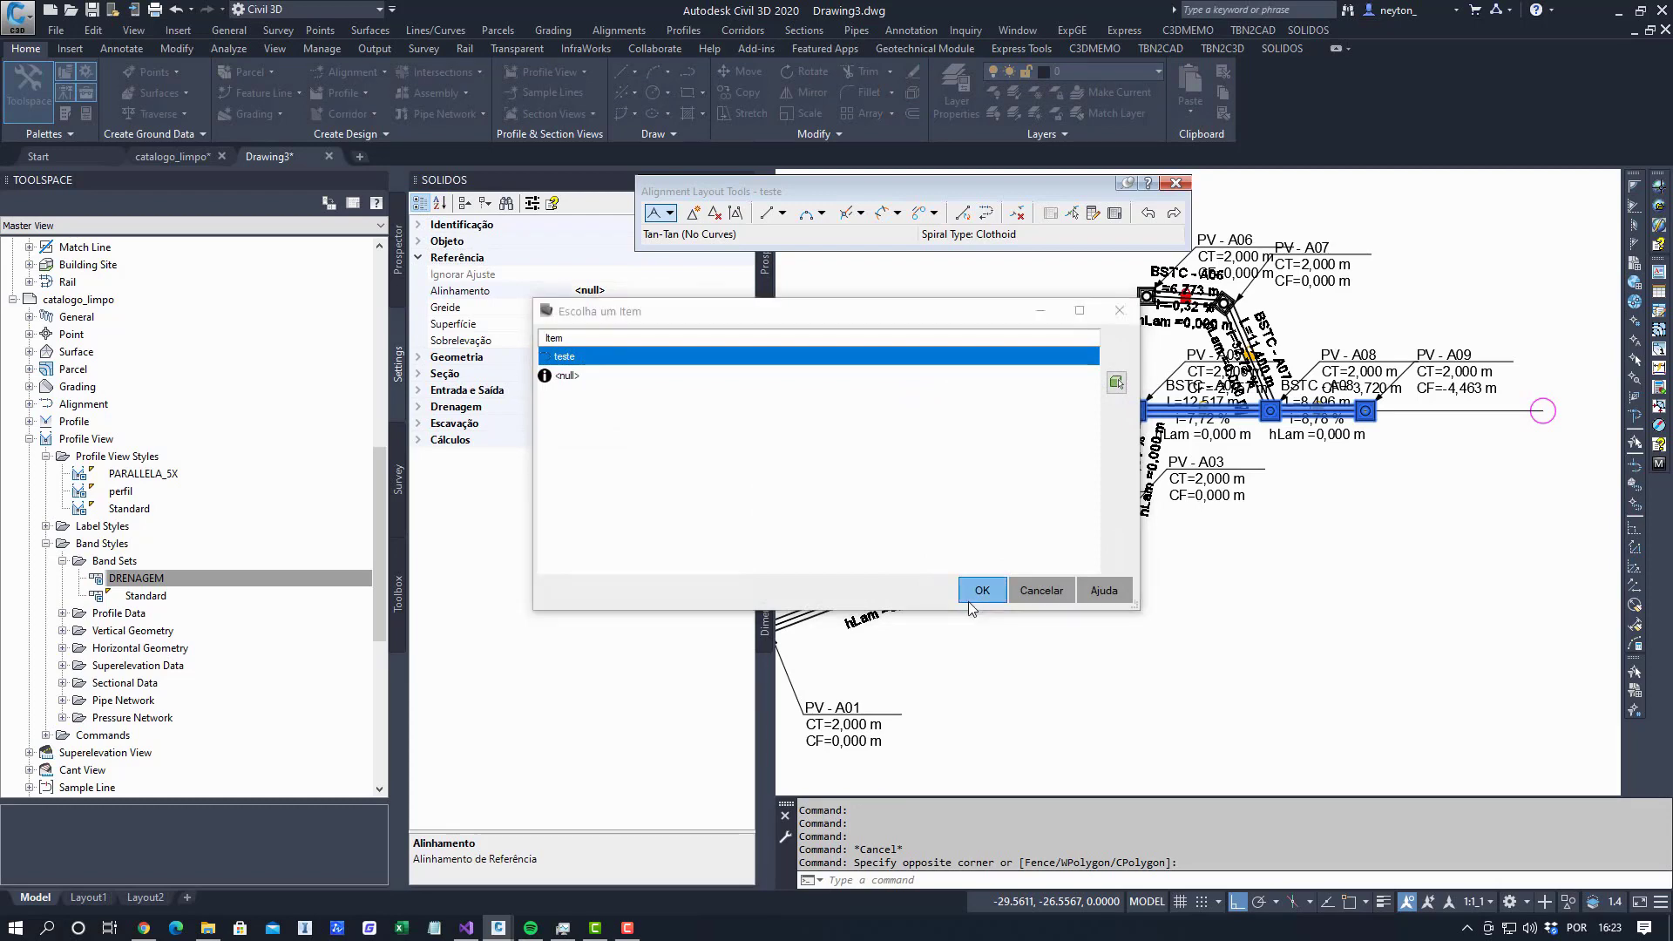
left_click(972, 594)
scroll(1112, 528, "down", 5)
scroll(1111, 528, "up", 10)
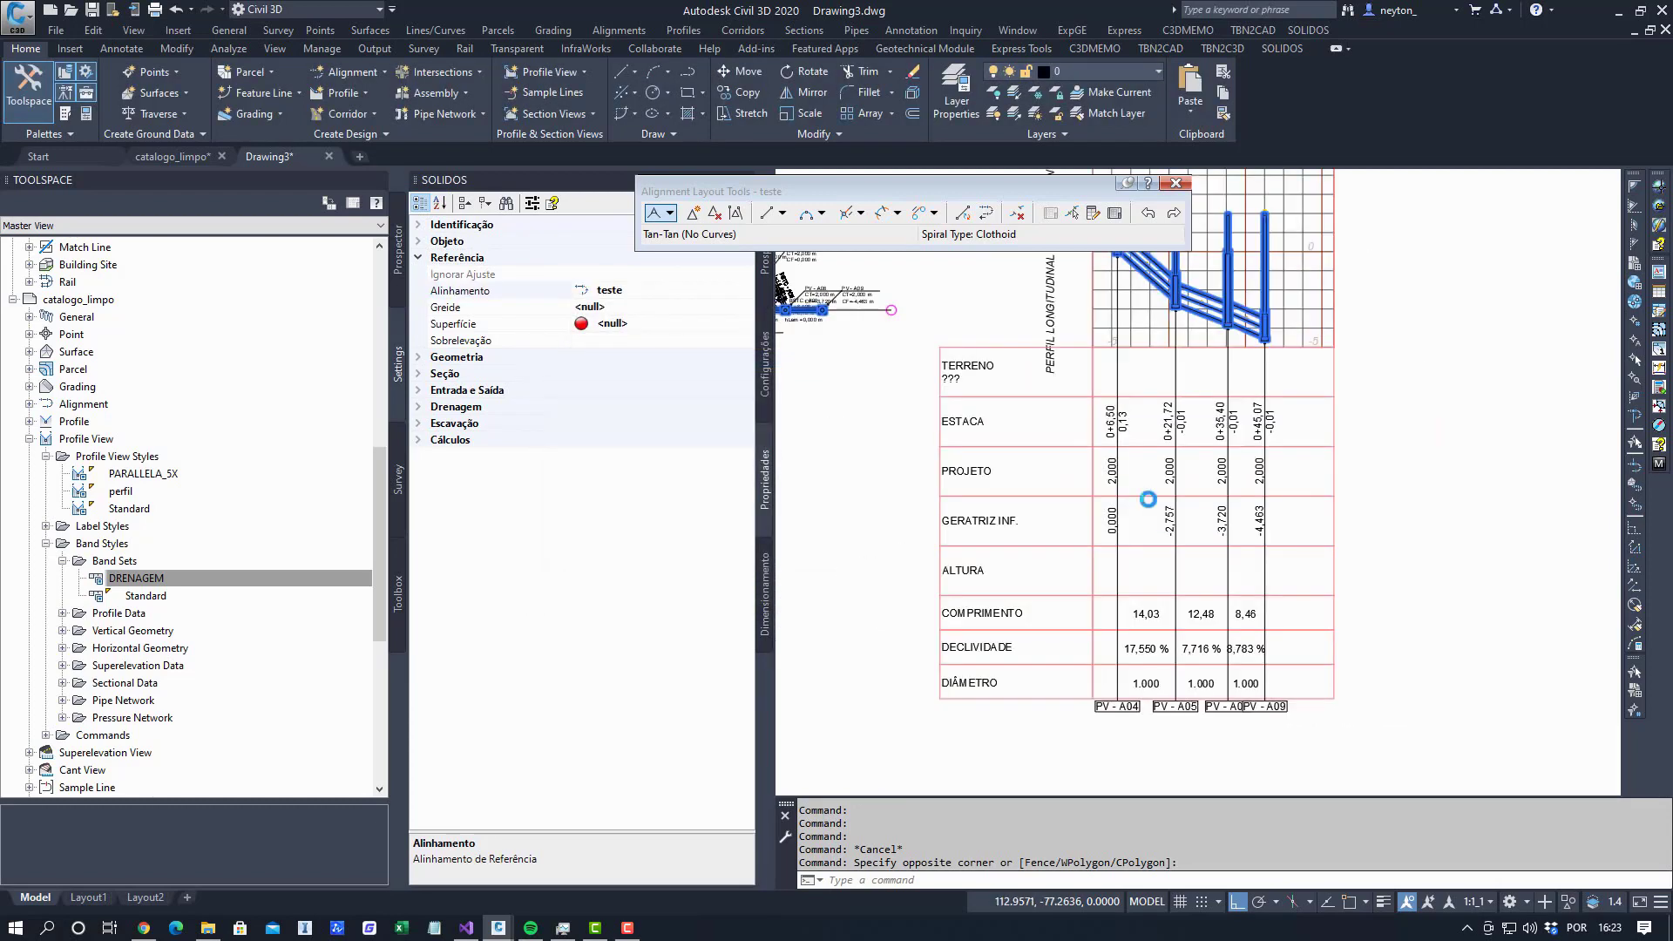
key("Escape")
Examine the ESTACA band's station and offset labels and the projected drainage run in the profile view.
scroll(1111, 528, "up", 6)
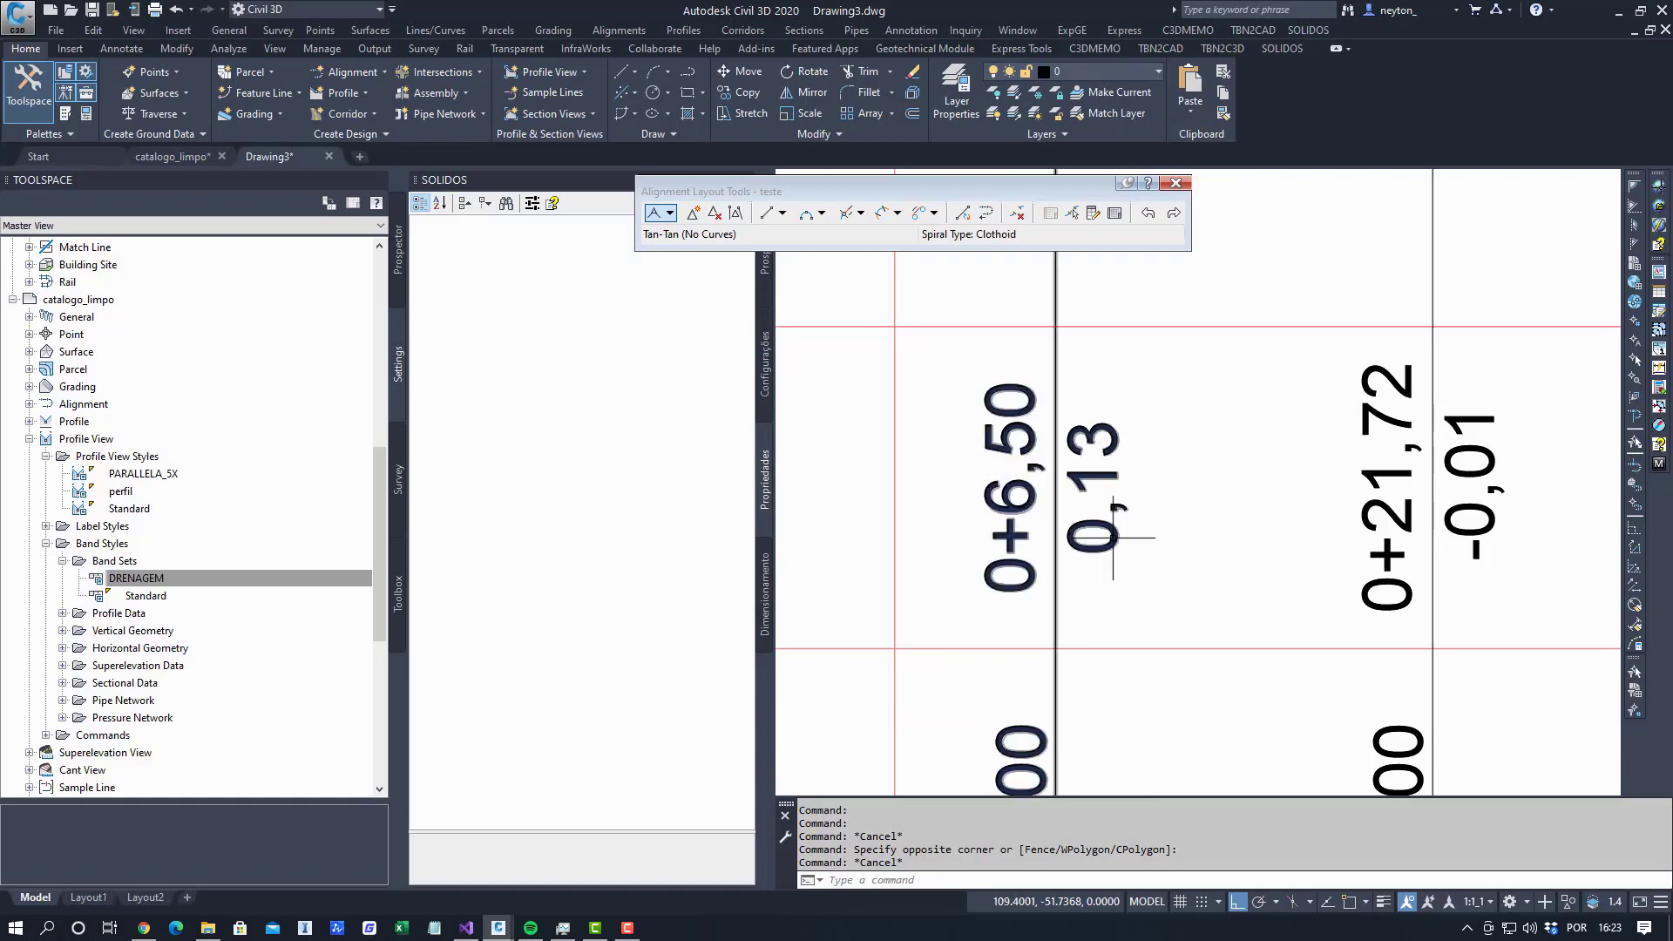
scroll(1131, 520, "down", 7)
middle_click_drag(1132, 520, 1245, 590)
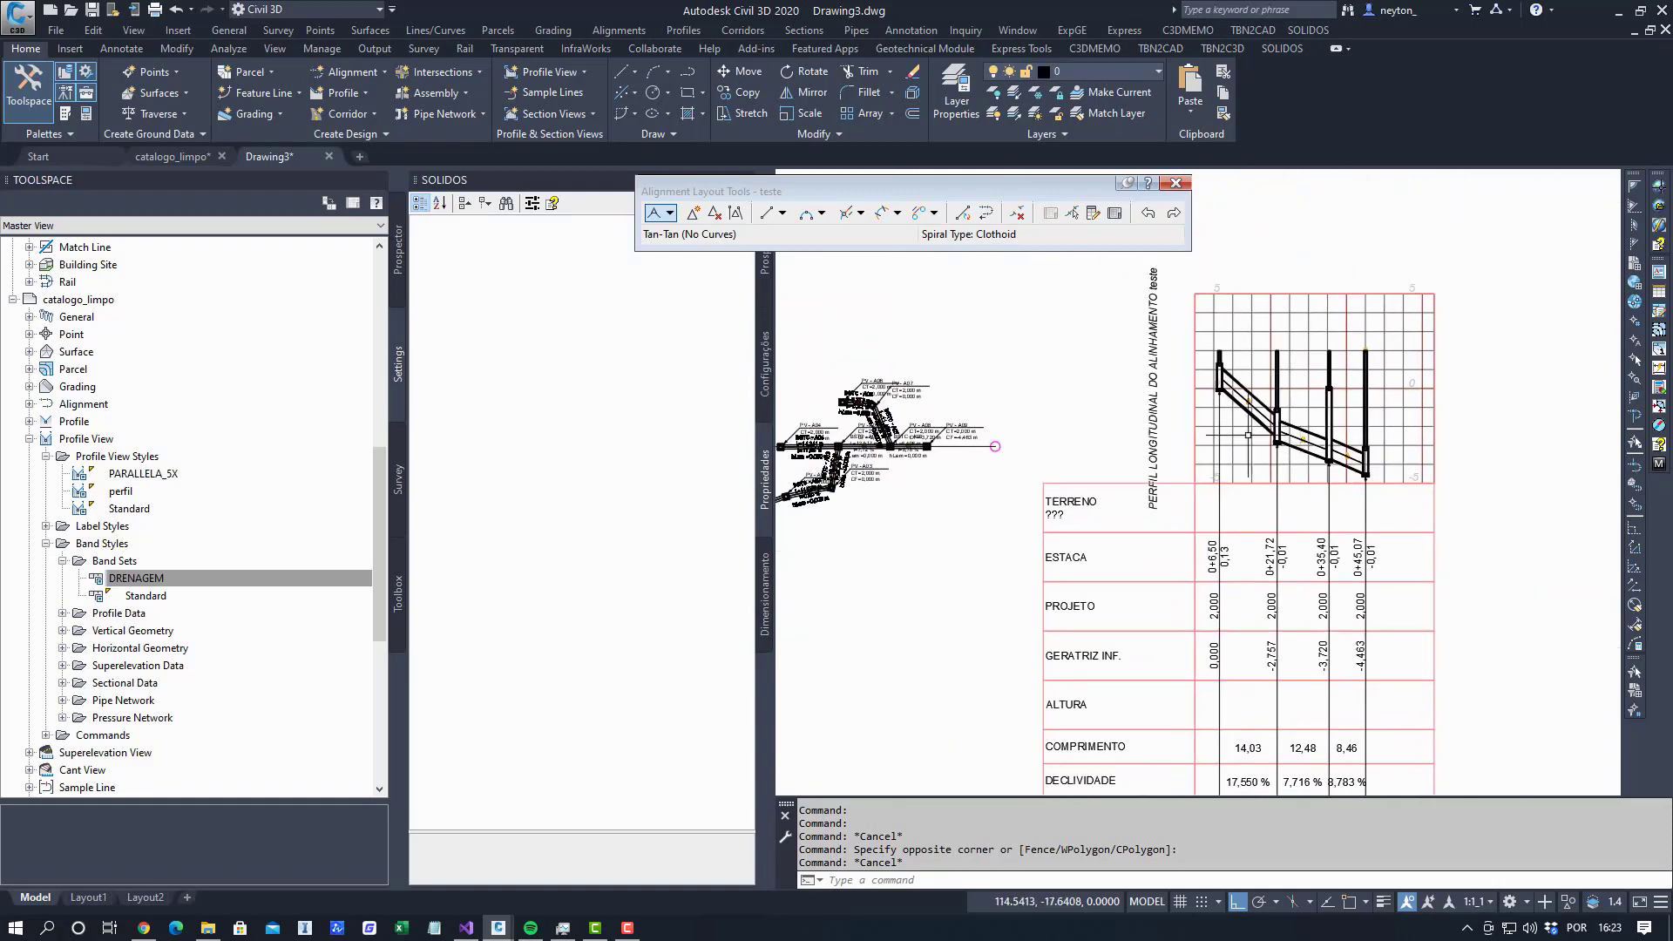
scroll(1251, 428, "up", 5)
scroll(1256, 422, "down", 5)
middle_click_drag(1261, 462, 1493, 310)
key("Escape")
key("Escape")
scroll(1287, 429, "down", 6)
middle_click_drag(1230, 485, 1127, 519)
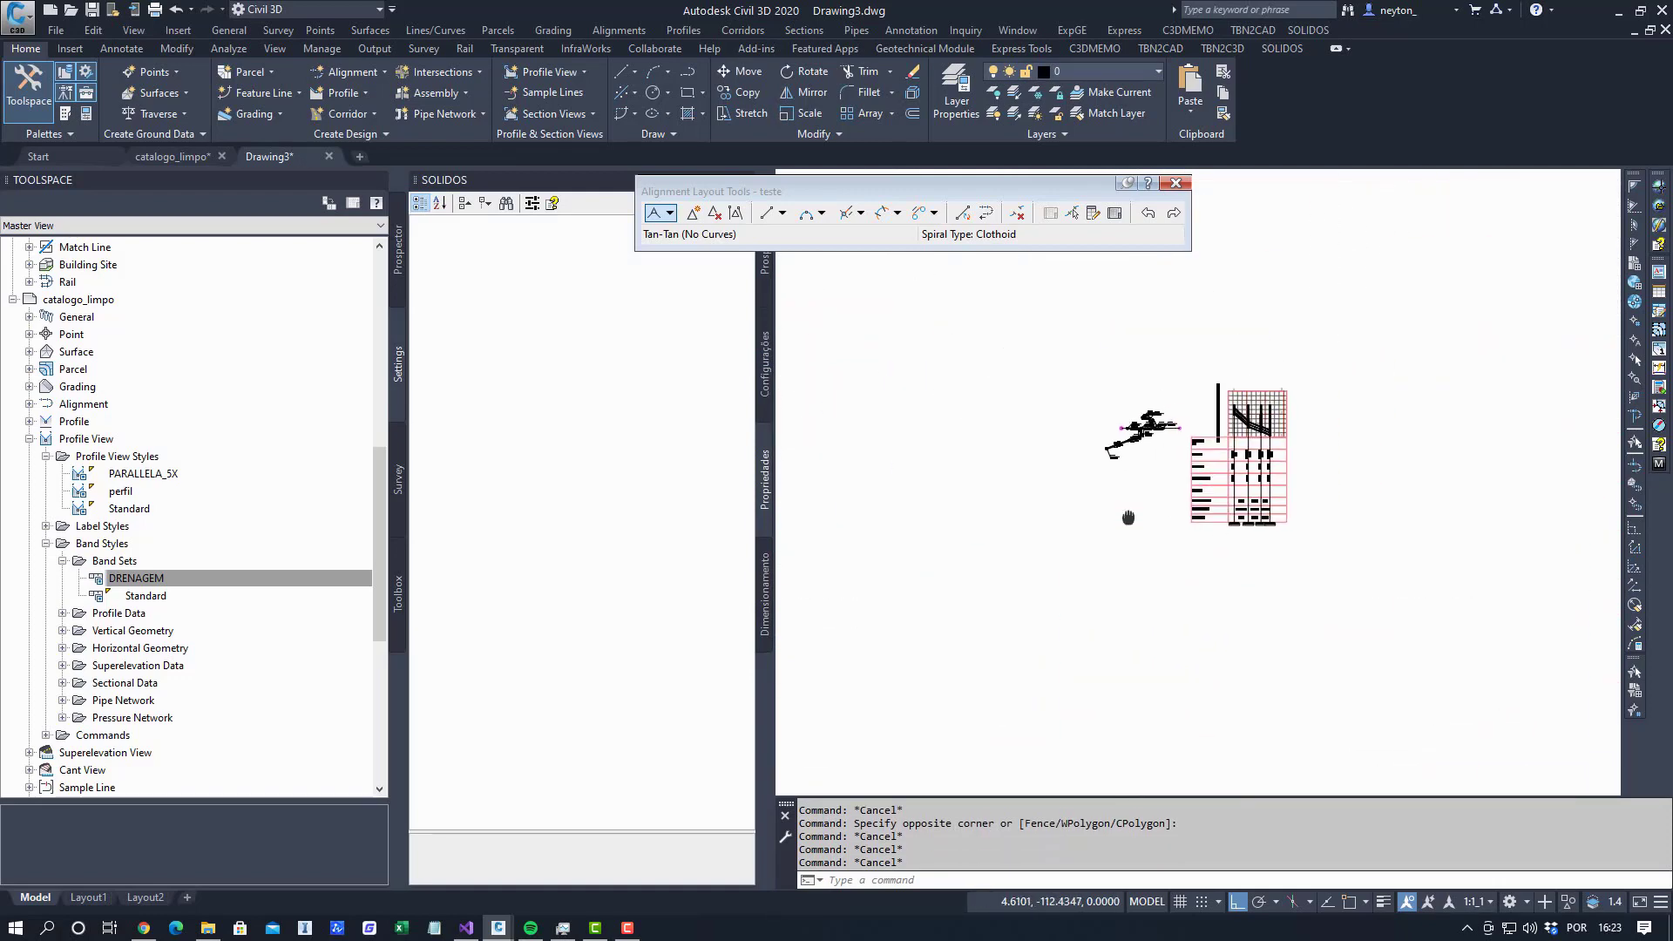
scroll(1228, 410, "up", 6)
mouse_move(1229, 555)
middle_mouse_down()
mouse_move(1257, 466)
mouse_move(1299, 477)
middle_mouse_up()
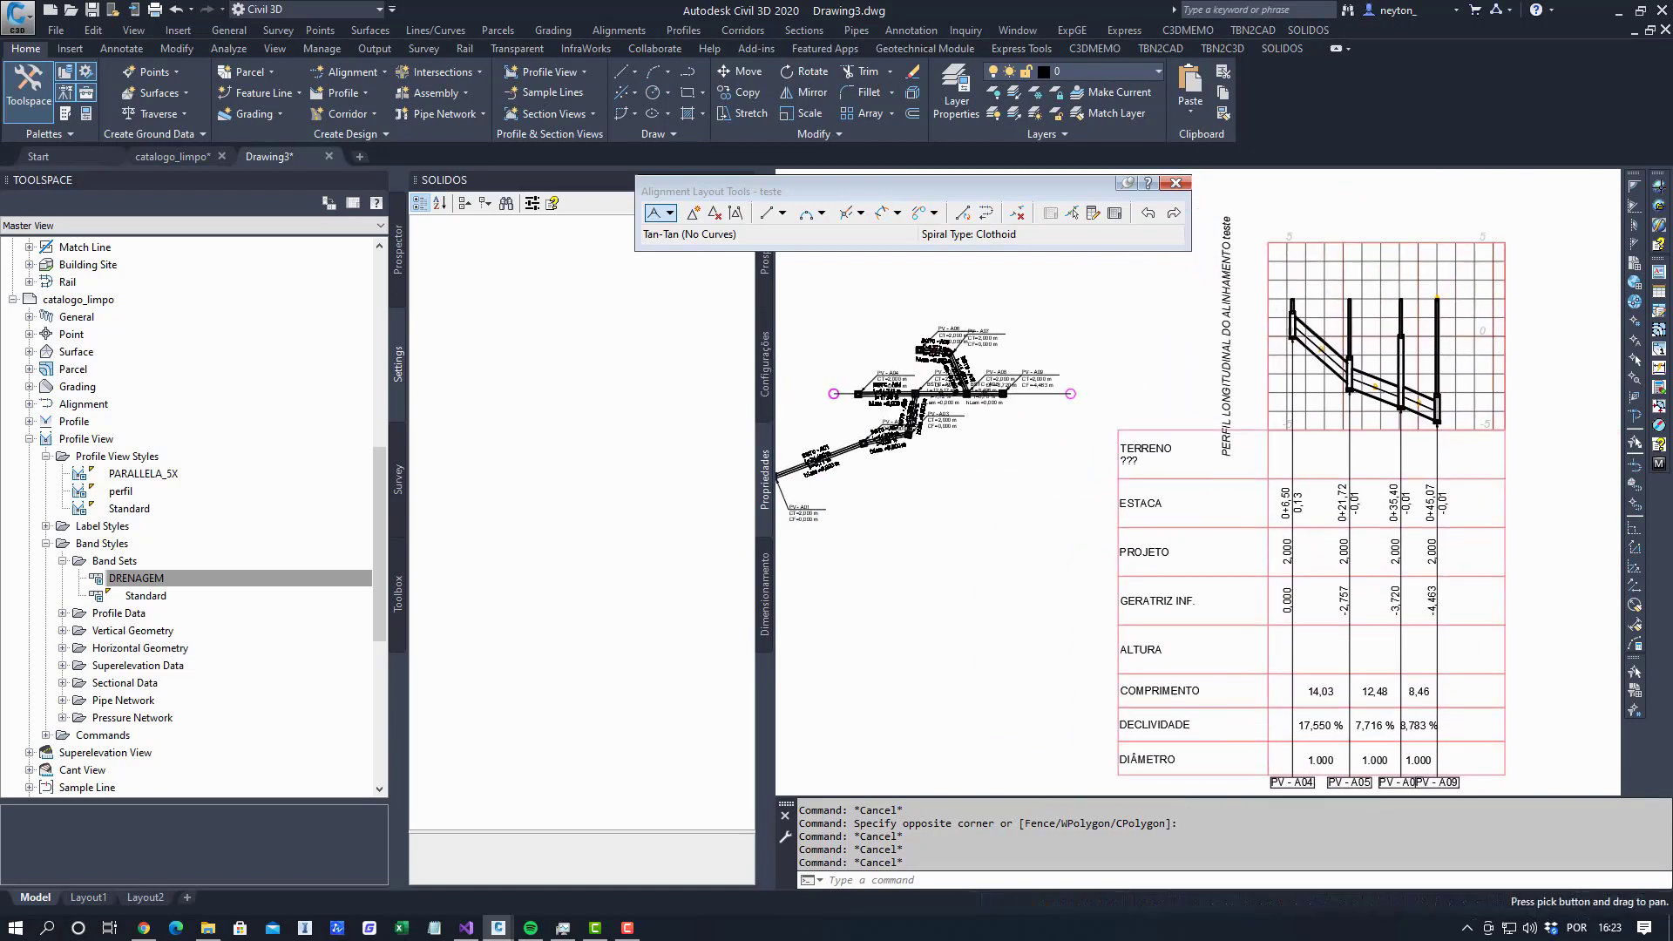
Close the Alignment Layout Tools for the teste alignment.
scroll(1151, 541, "down", 4)
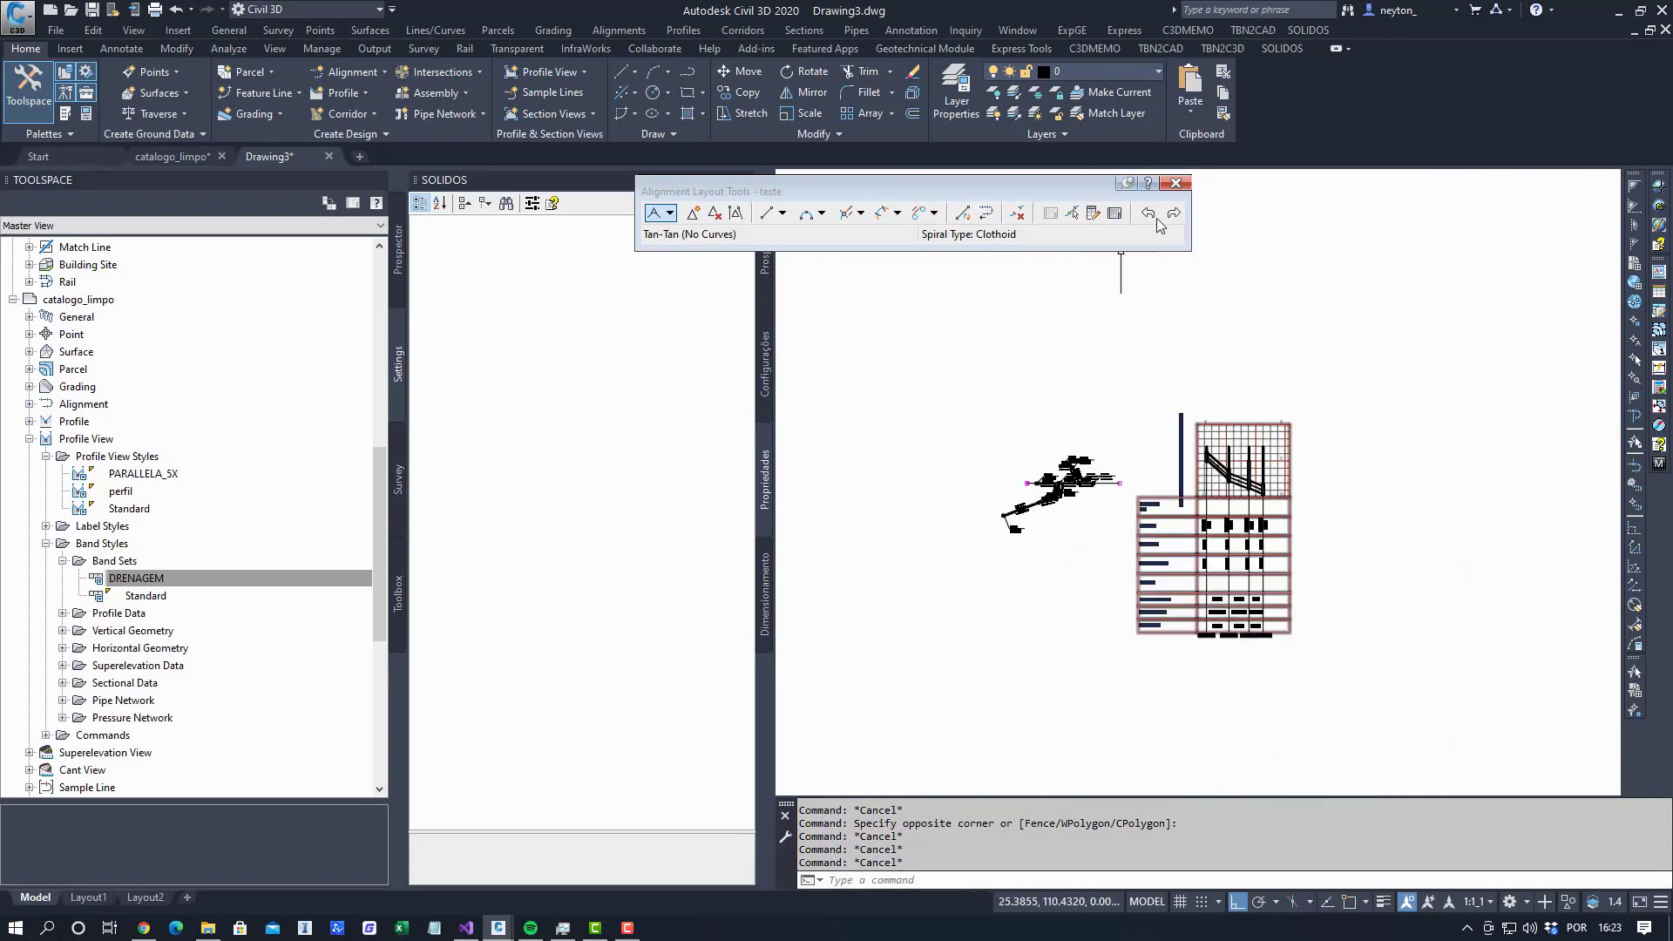
key("Escape")
middle_click_drag(895, 410, 821, 366)
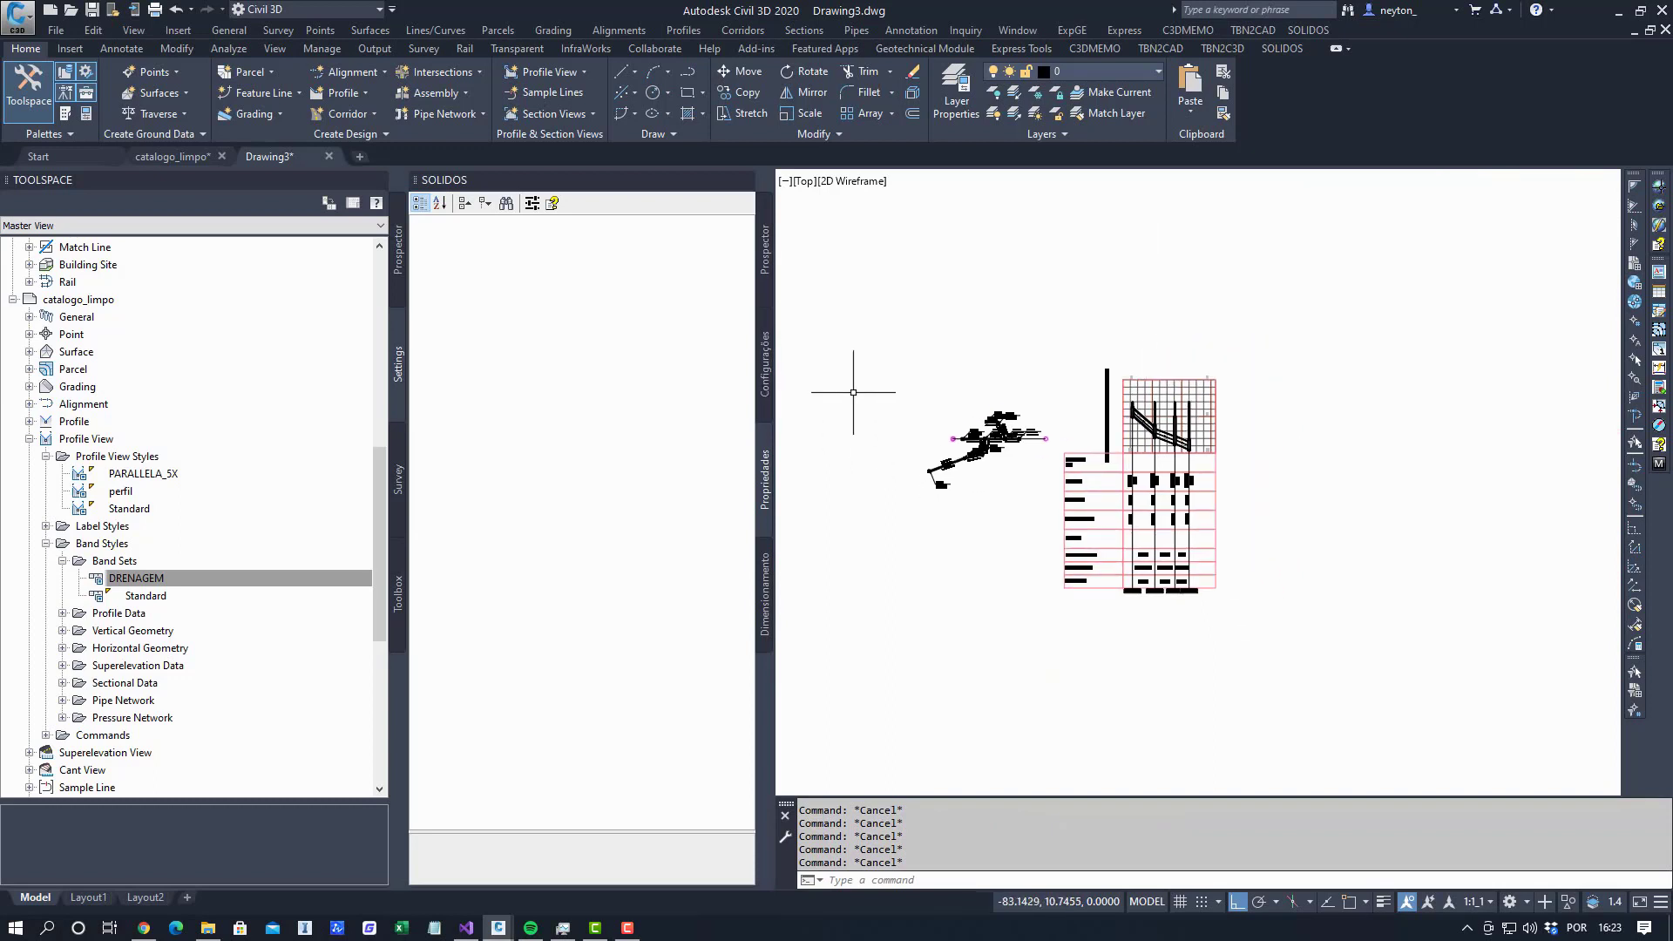
Examine Drawing3's Seções Customizadas settings, expanding Dispositivos Lineares to find the referenced Tubo Circular and the device folders.
left_click(763, 370)
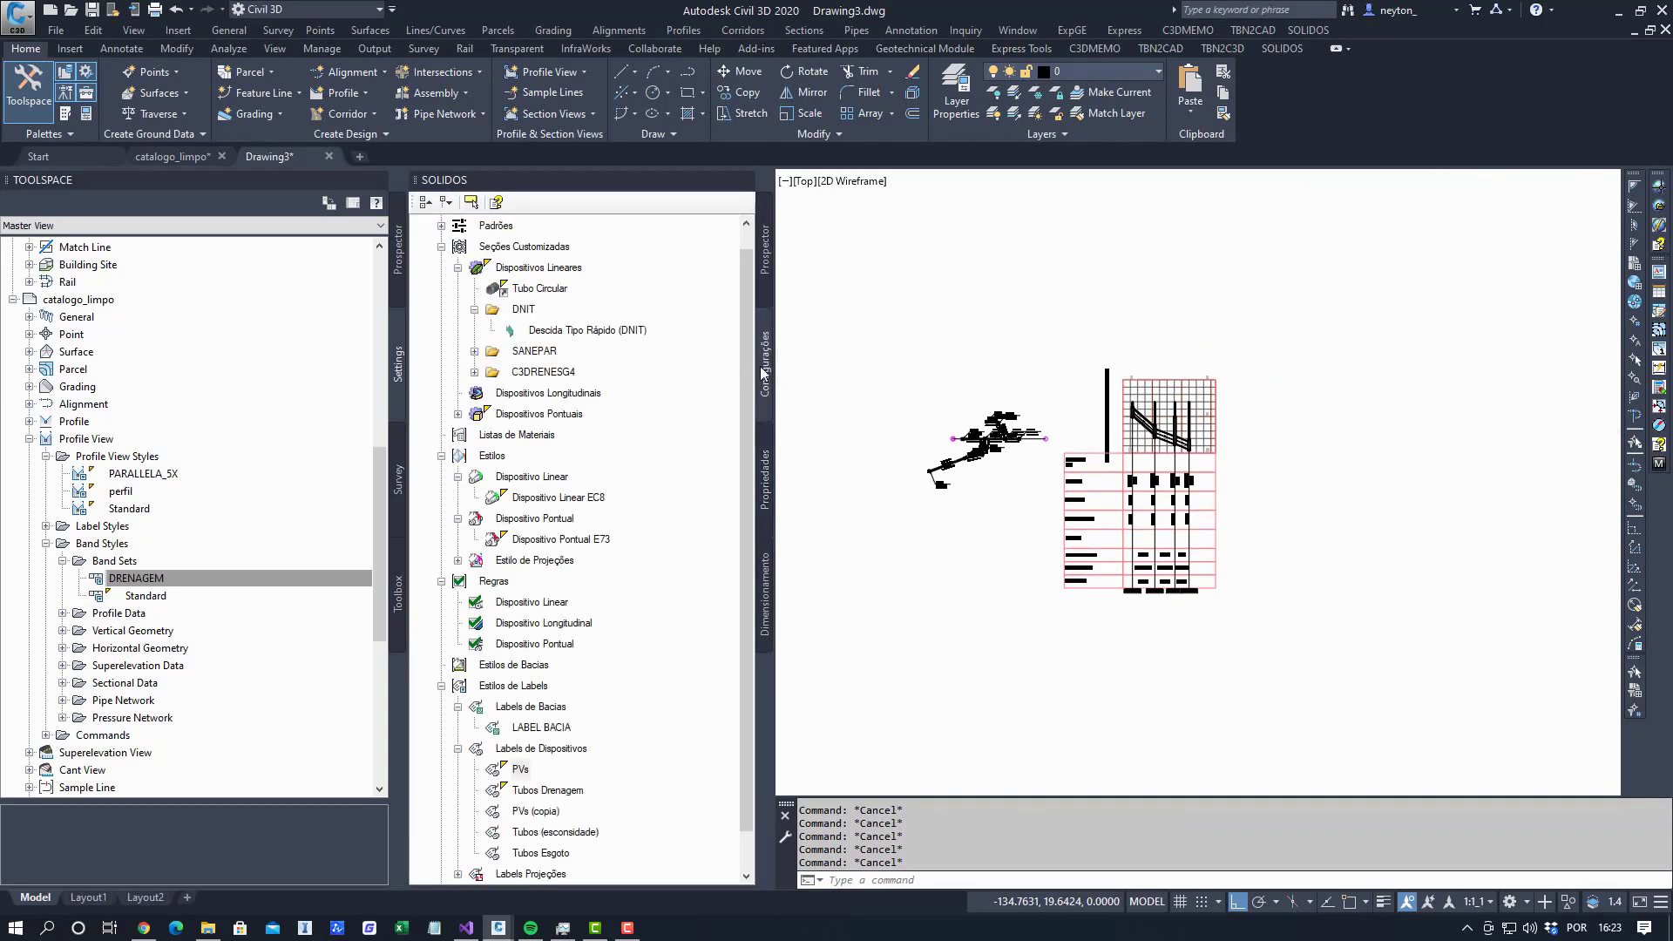
left_click(441, 310)
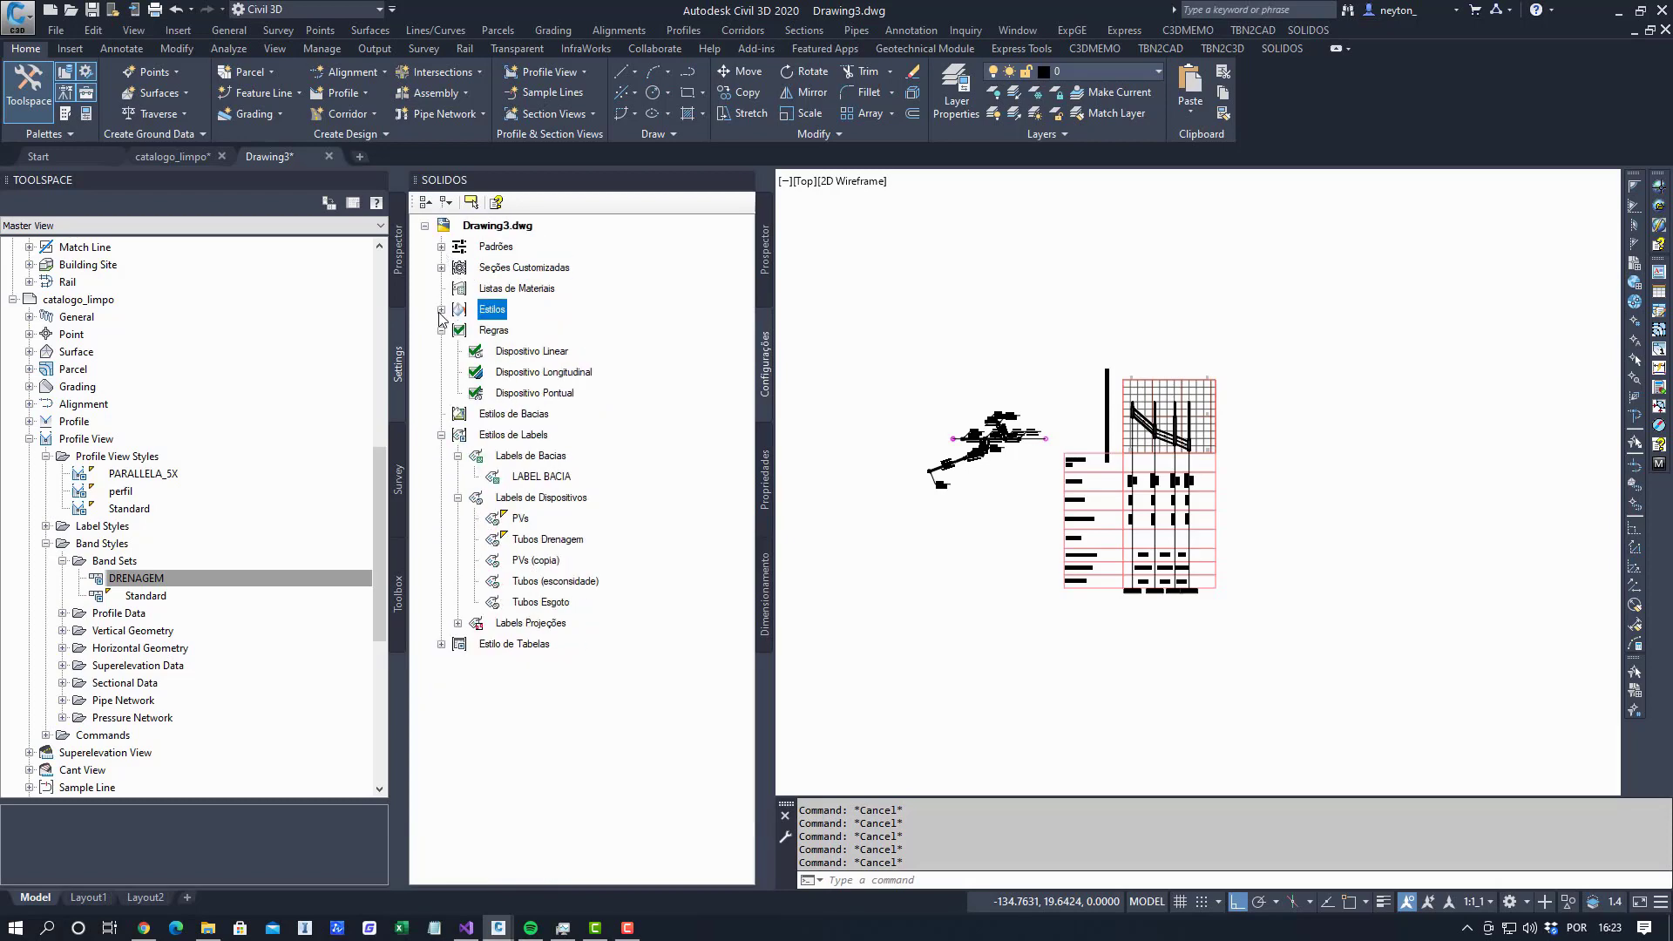
left_click(765, 255)
left_click(502, 293)
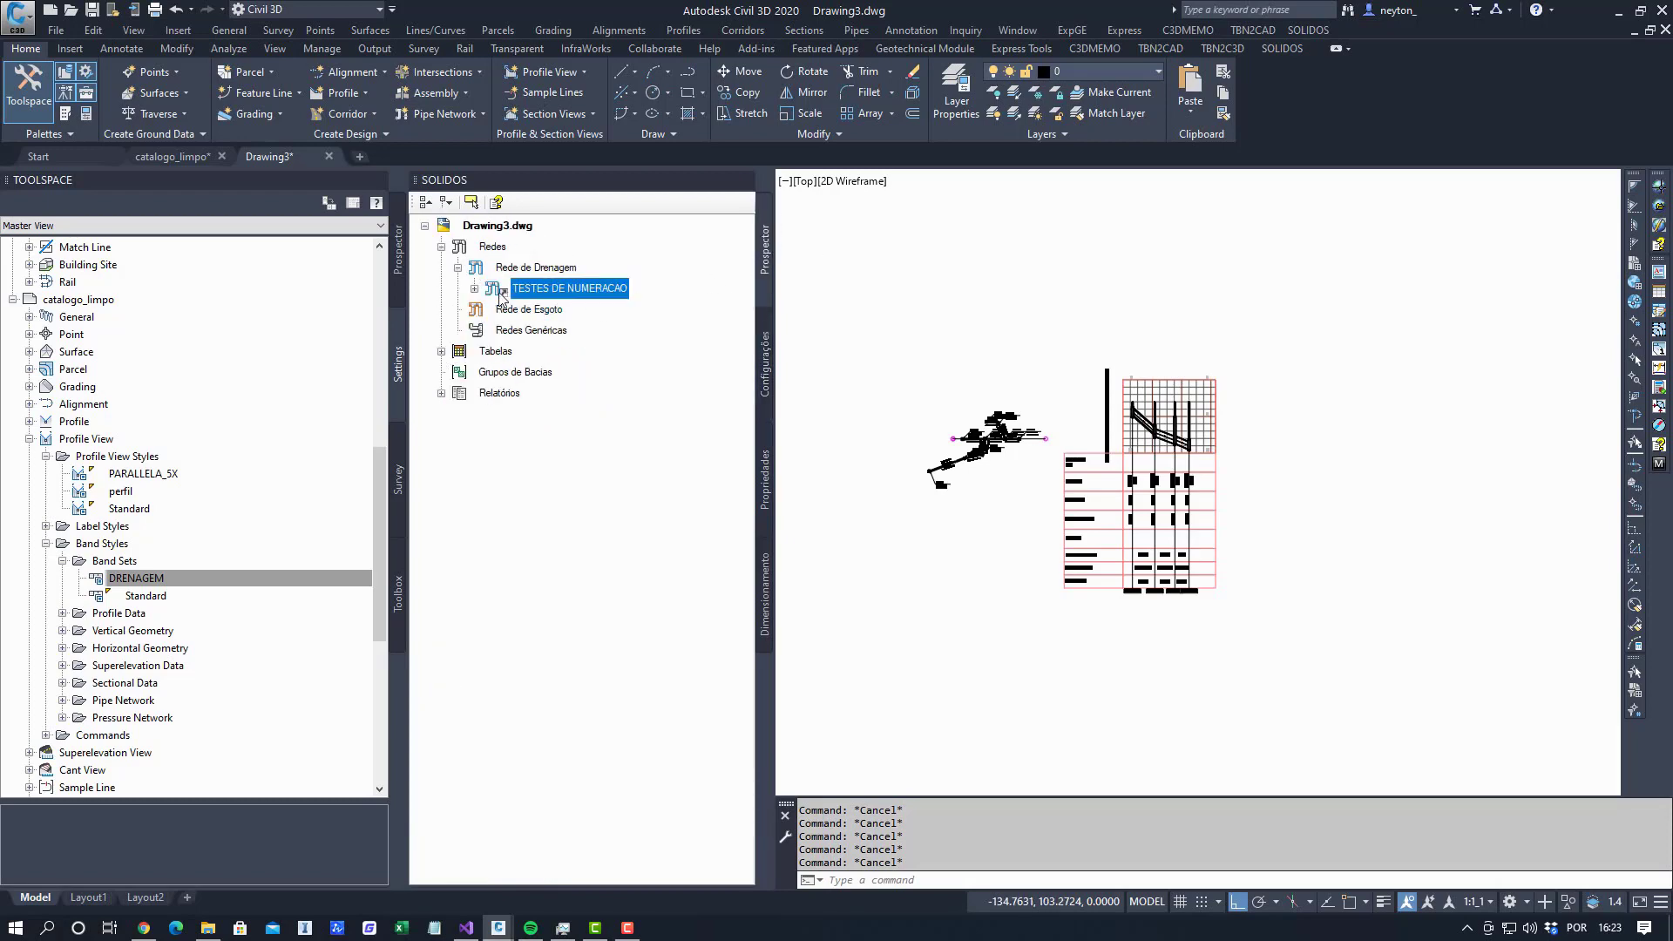
left_click(765, 371)
left_click(502, 270)
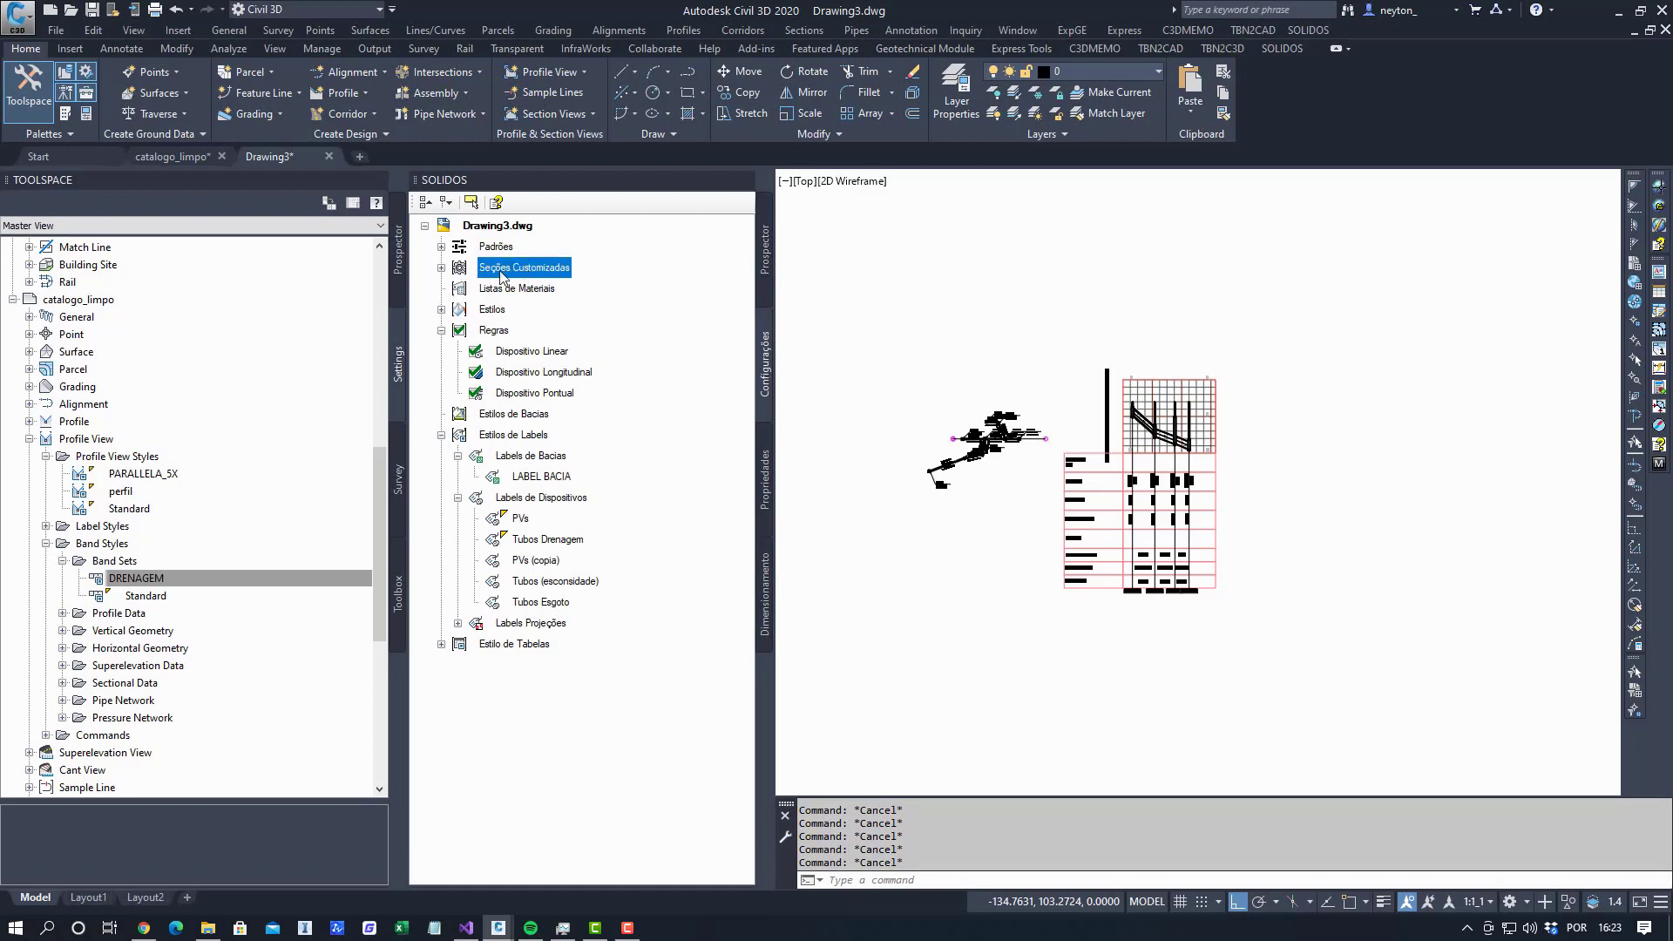
left_click(441, 271)
left_click(545, 313)
left_click(475, 334)
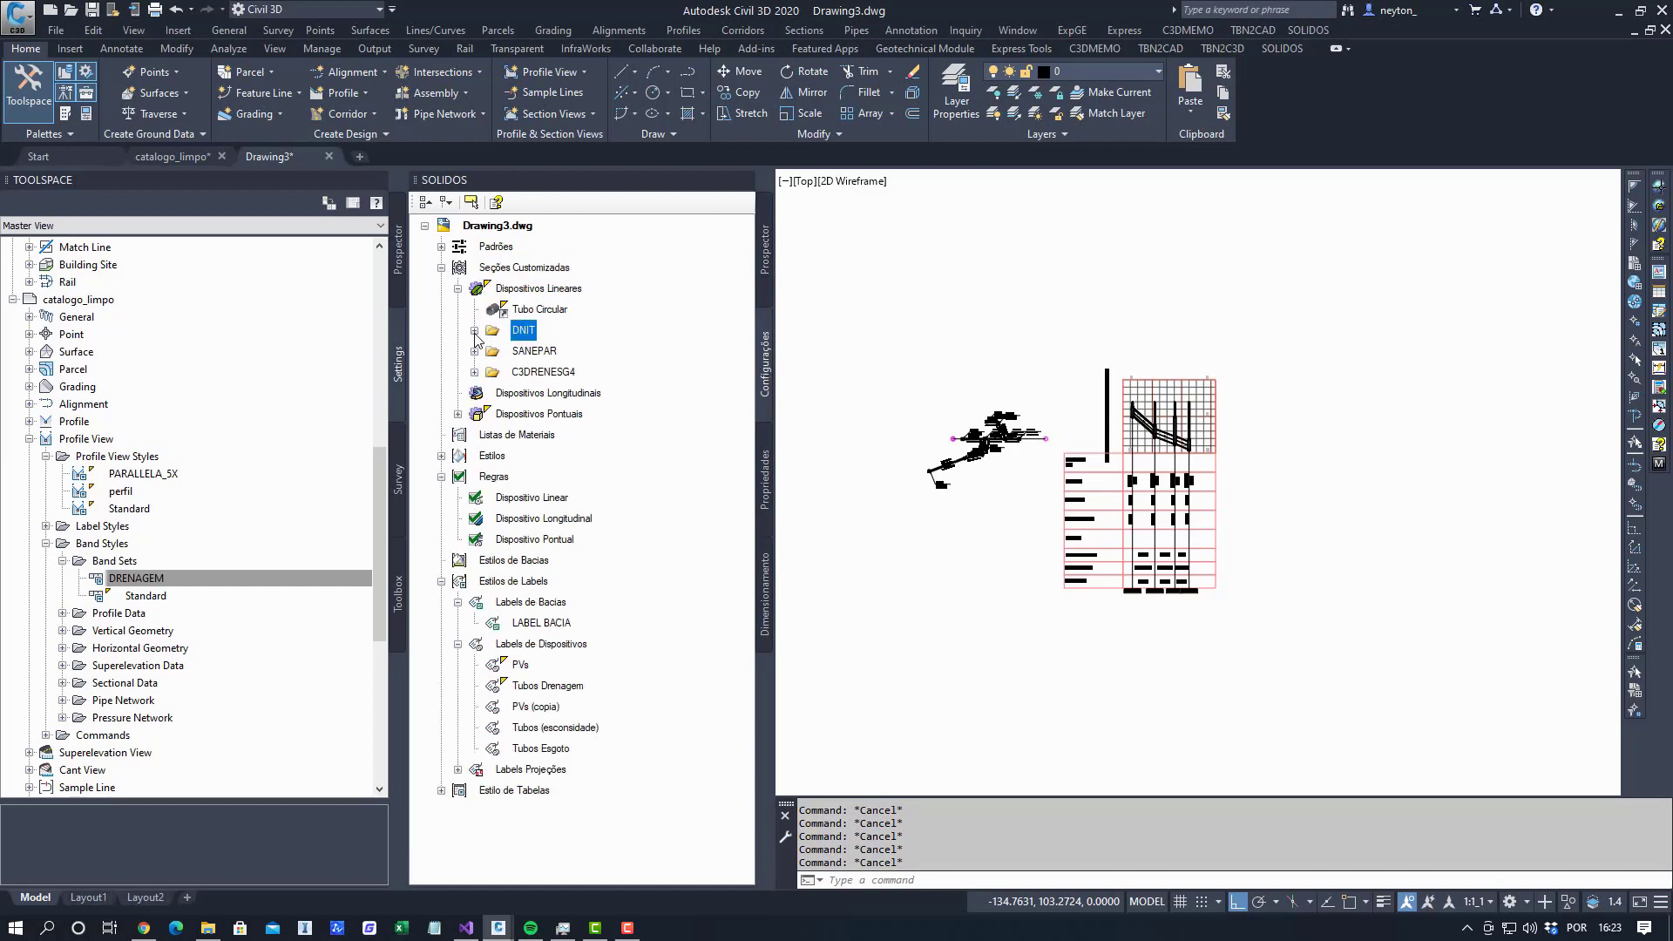
left_click(547, 311)
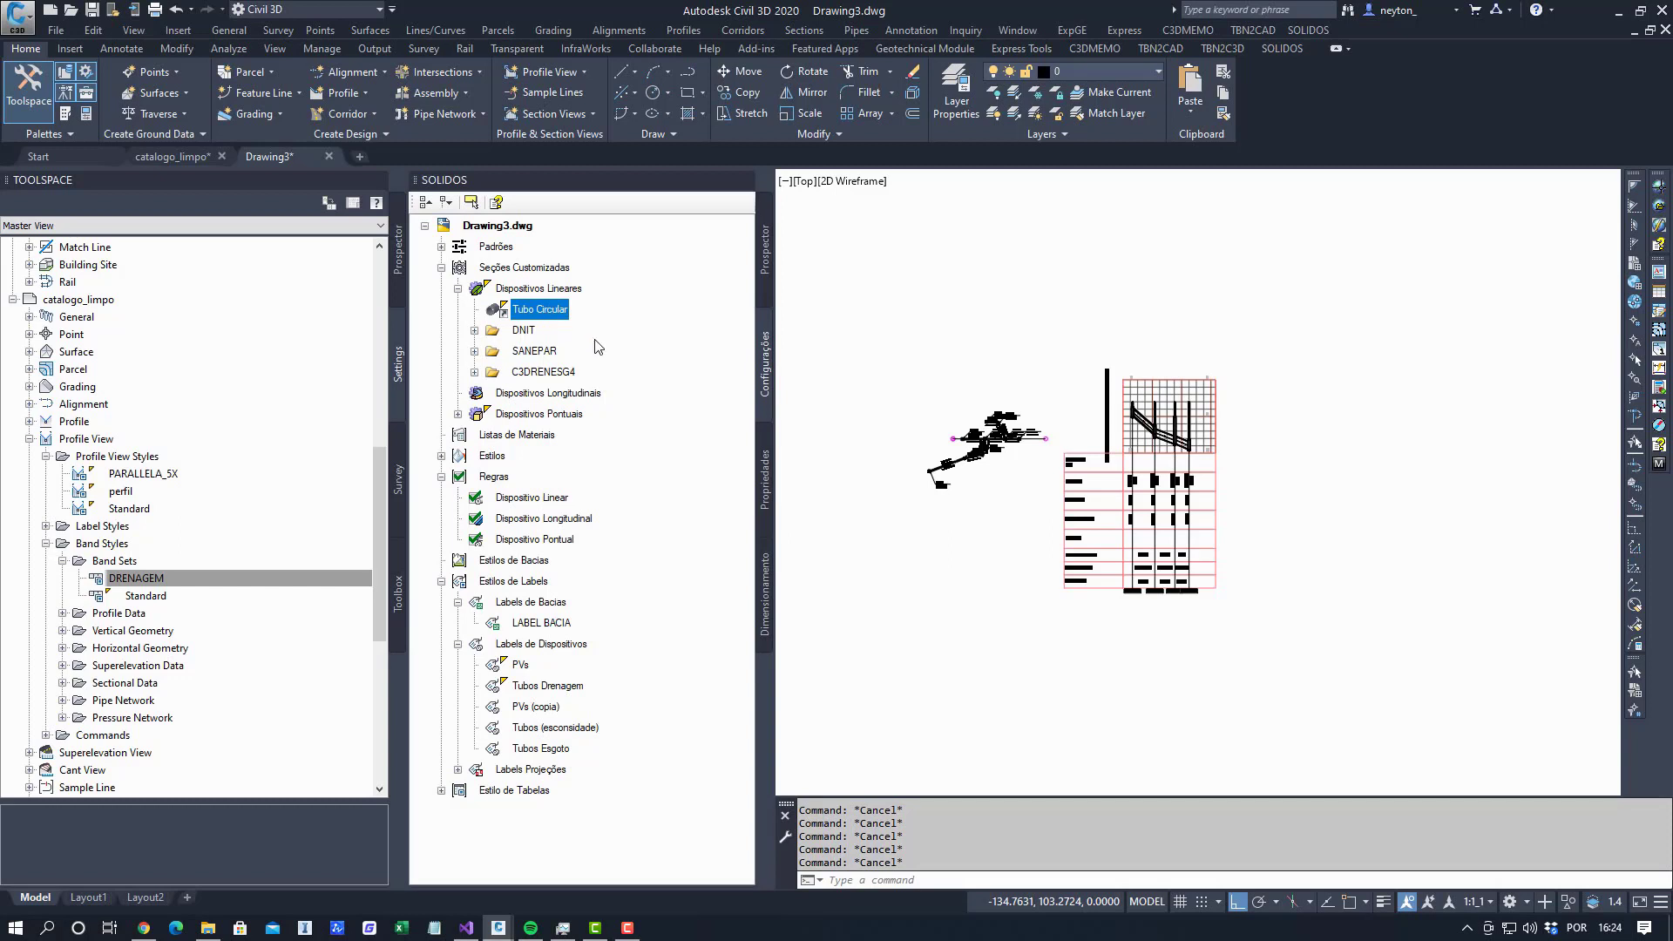
Switch to the catalogo_limpo drawing and examine the C3DRENESG4, DER-SP, DNIT and SANEPAR folders under Dispositivos Lineares.
left_click(174, 156)
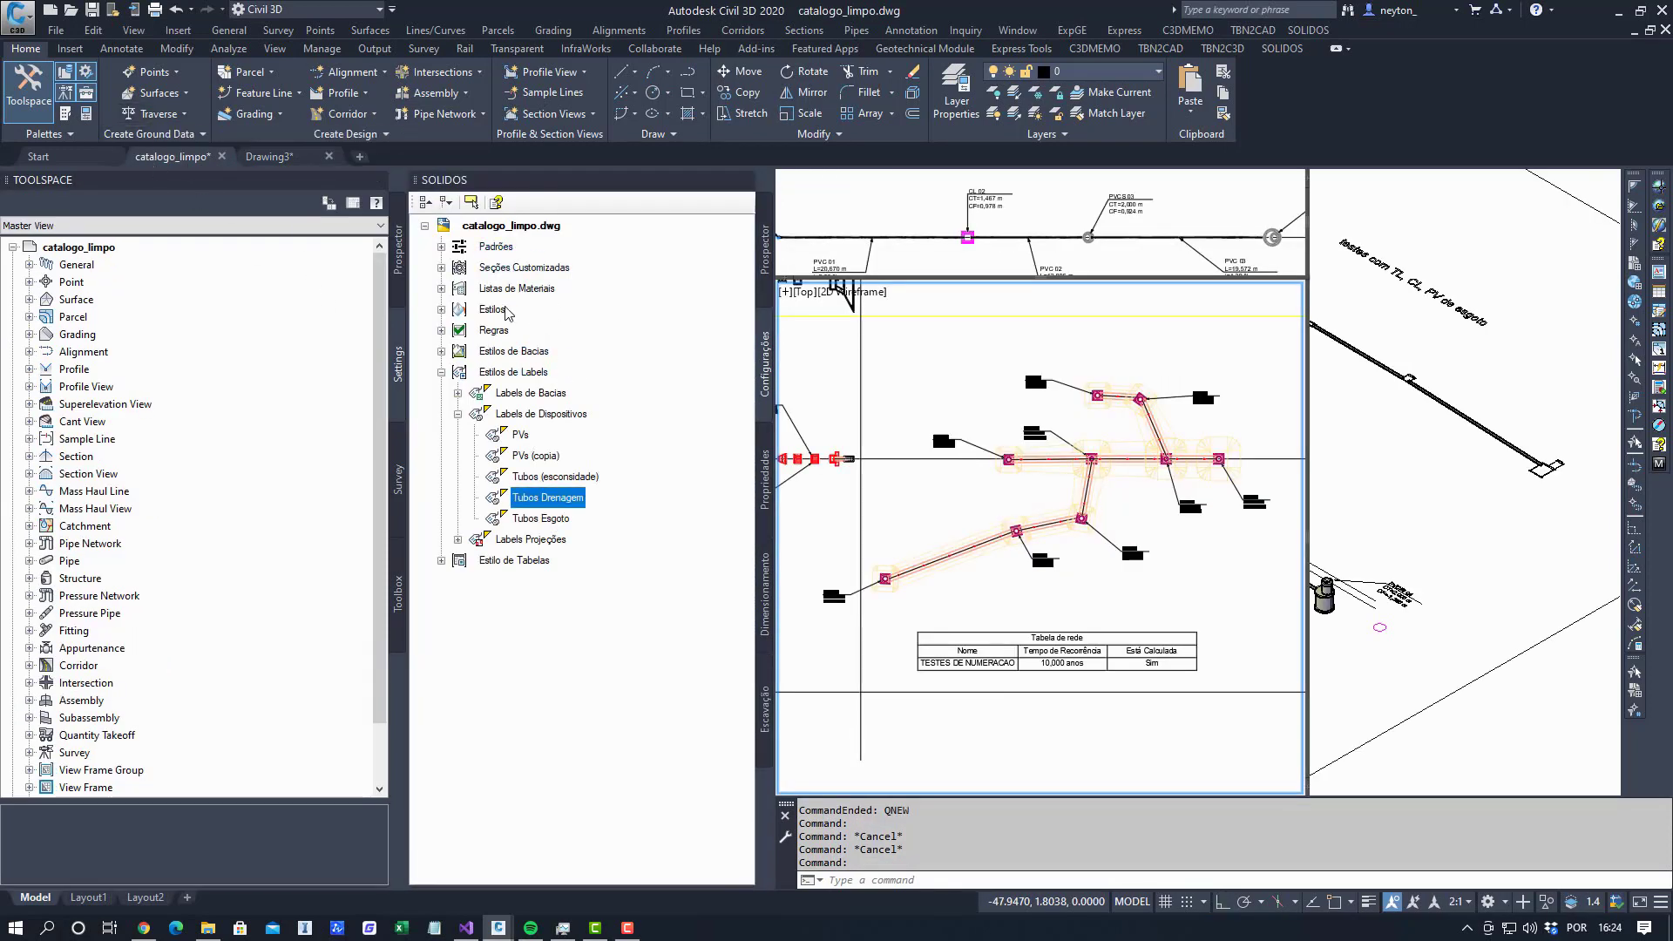
left_click(441, 267)
left_click(458, 289)
left_click(490, 311)
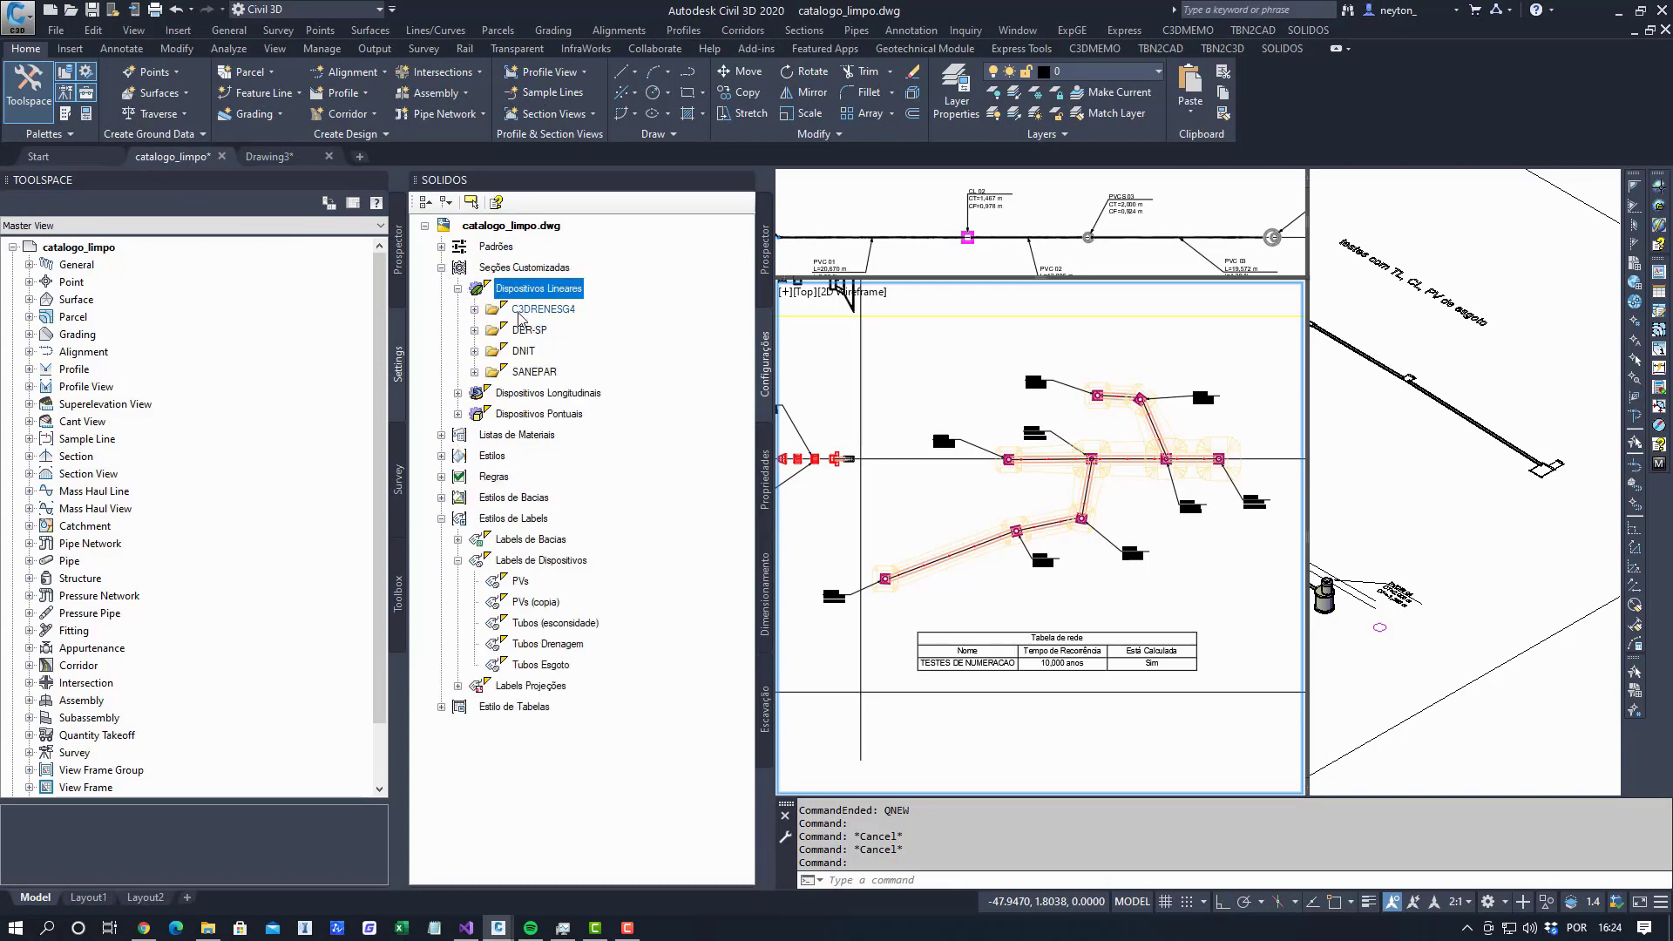
left_click(475, 309)
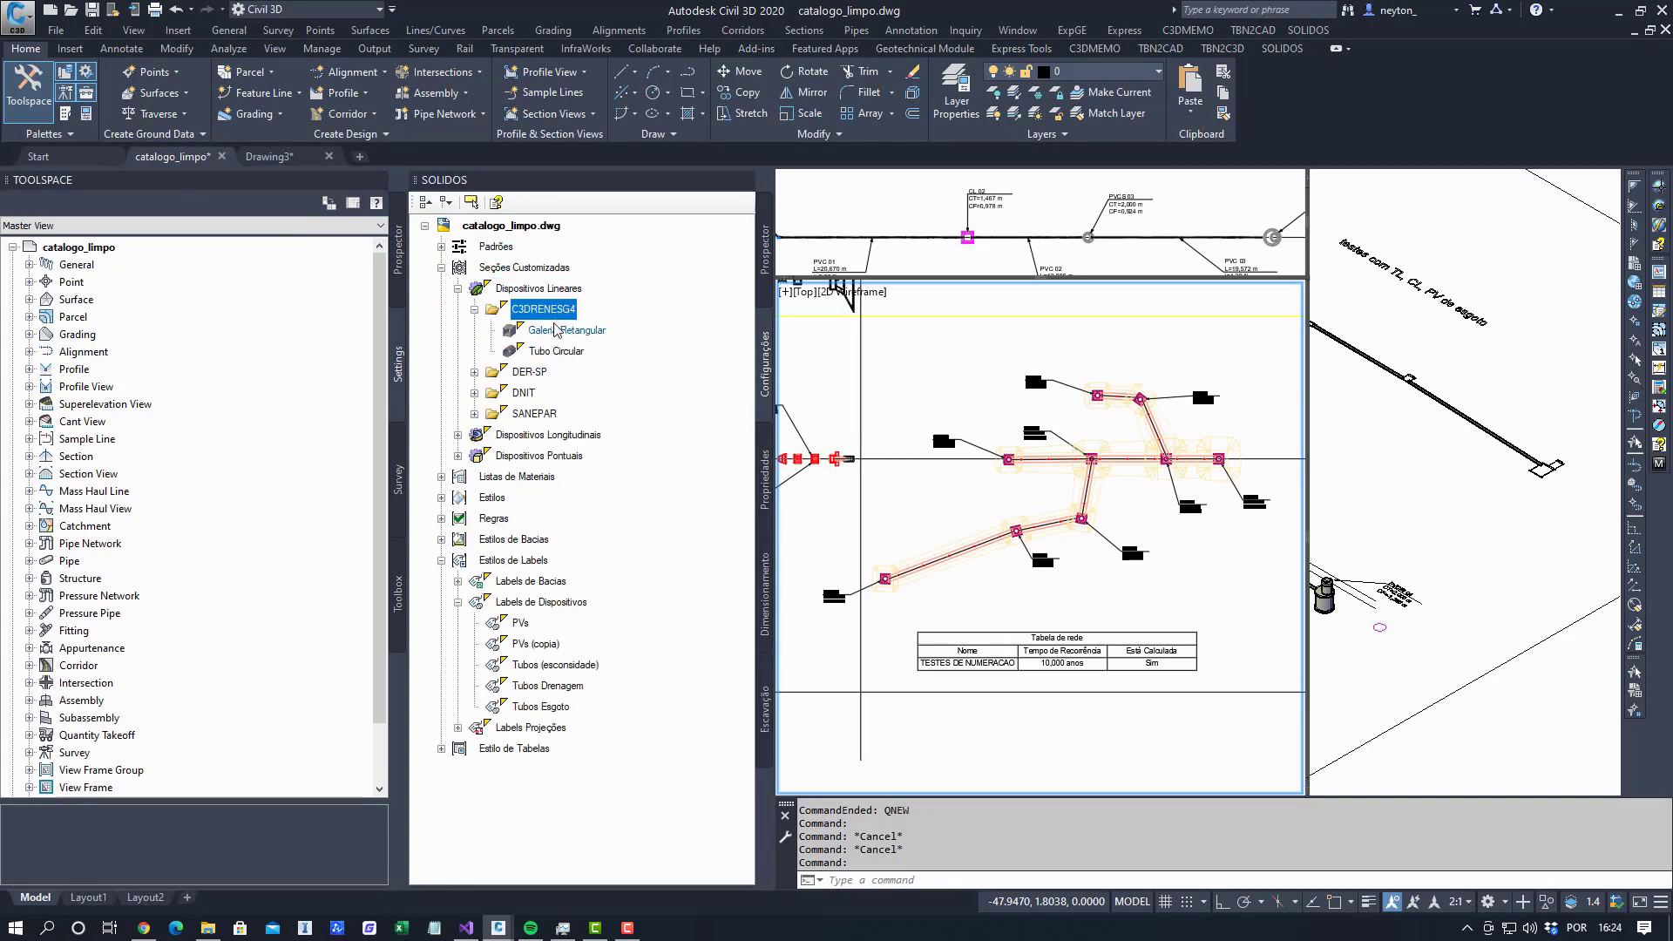
left_click(528, 372)
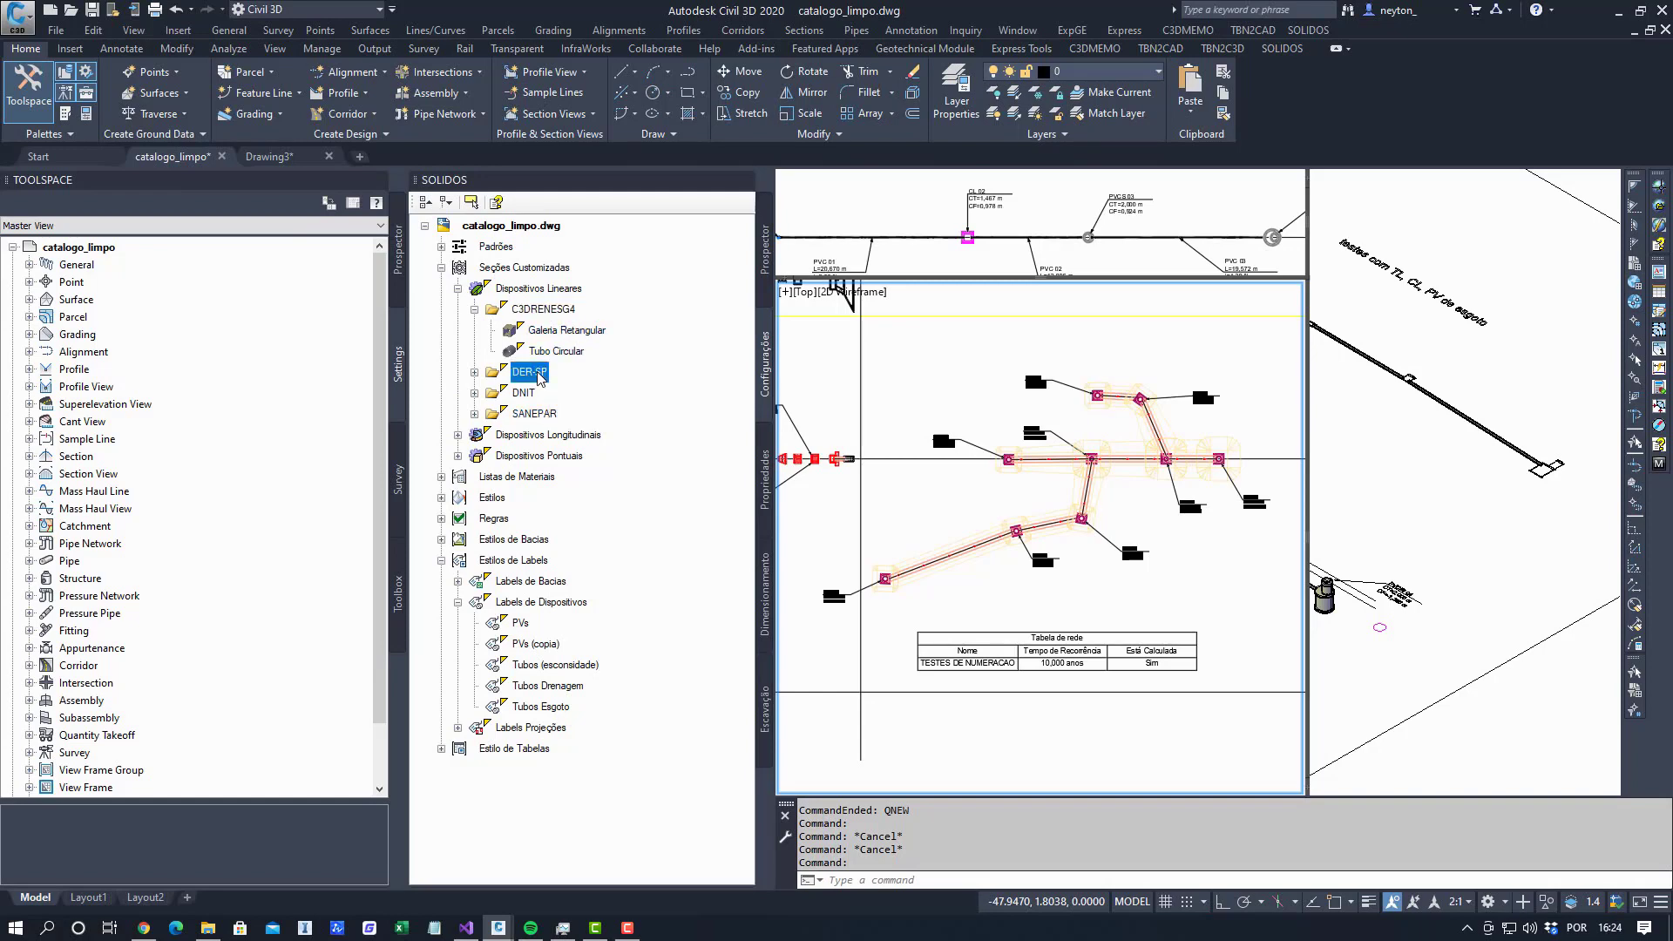
left_click(474, 373)
left_click(475, 373)
left_click(521, 395)
left_click(475, 415)
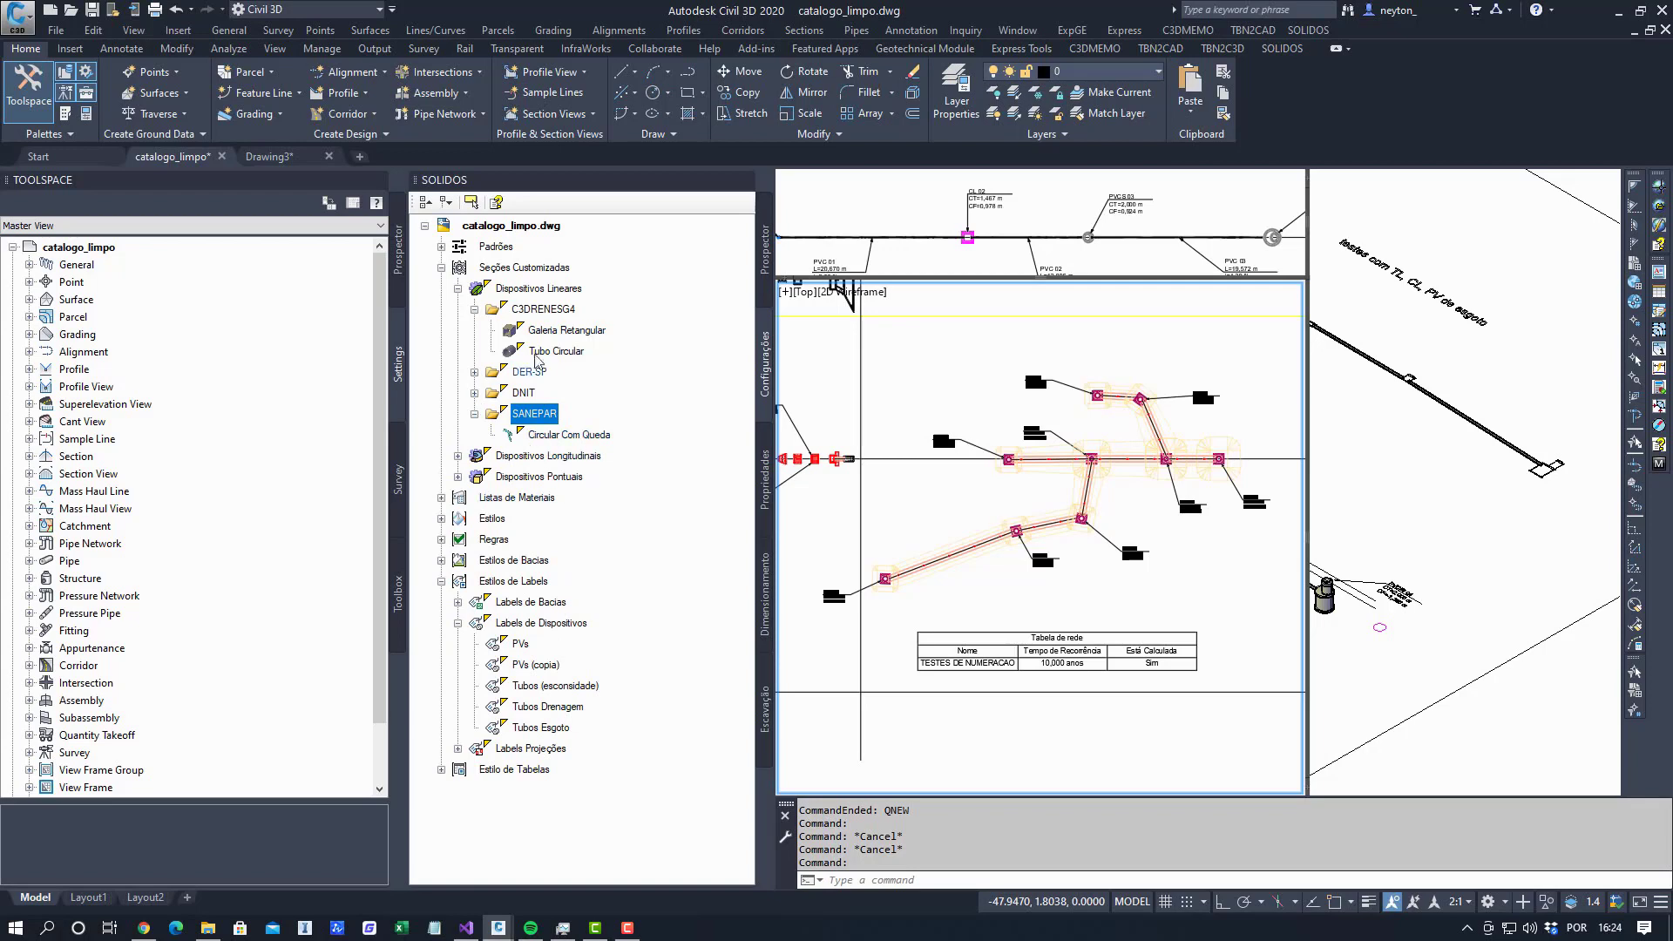
left_click(533, 413)
Return to Drawing3 and review the Referenciar command offered for Seções Customizadas without running it.
mouse_move(172, 167)
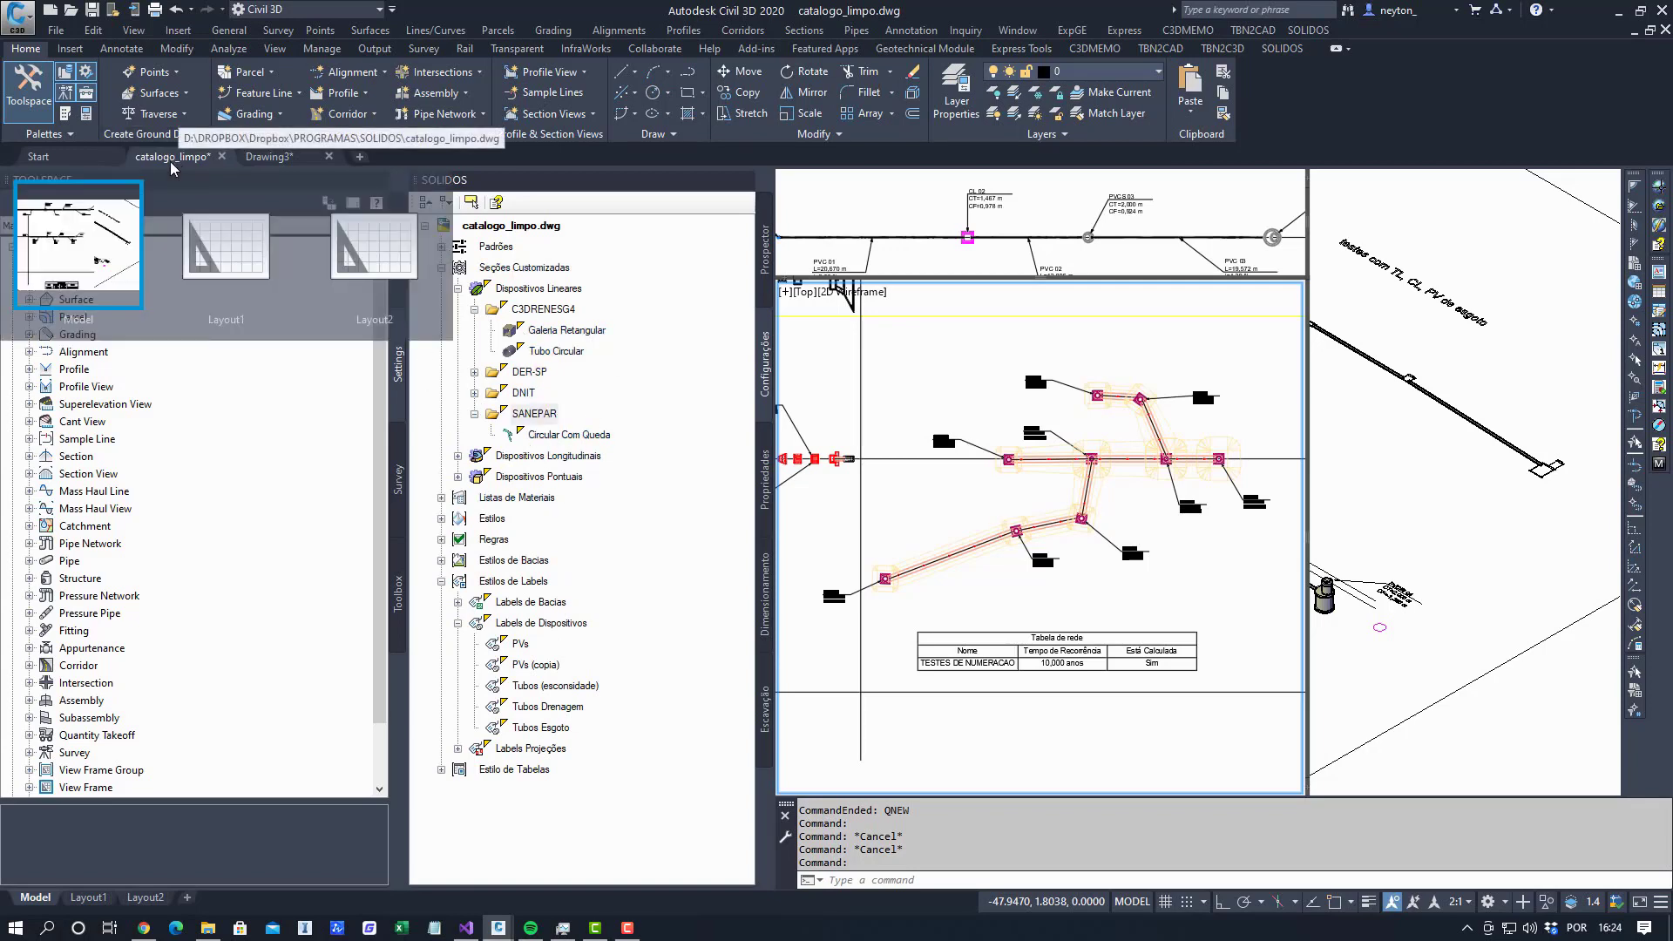
left_click(256, 159)
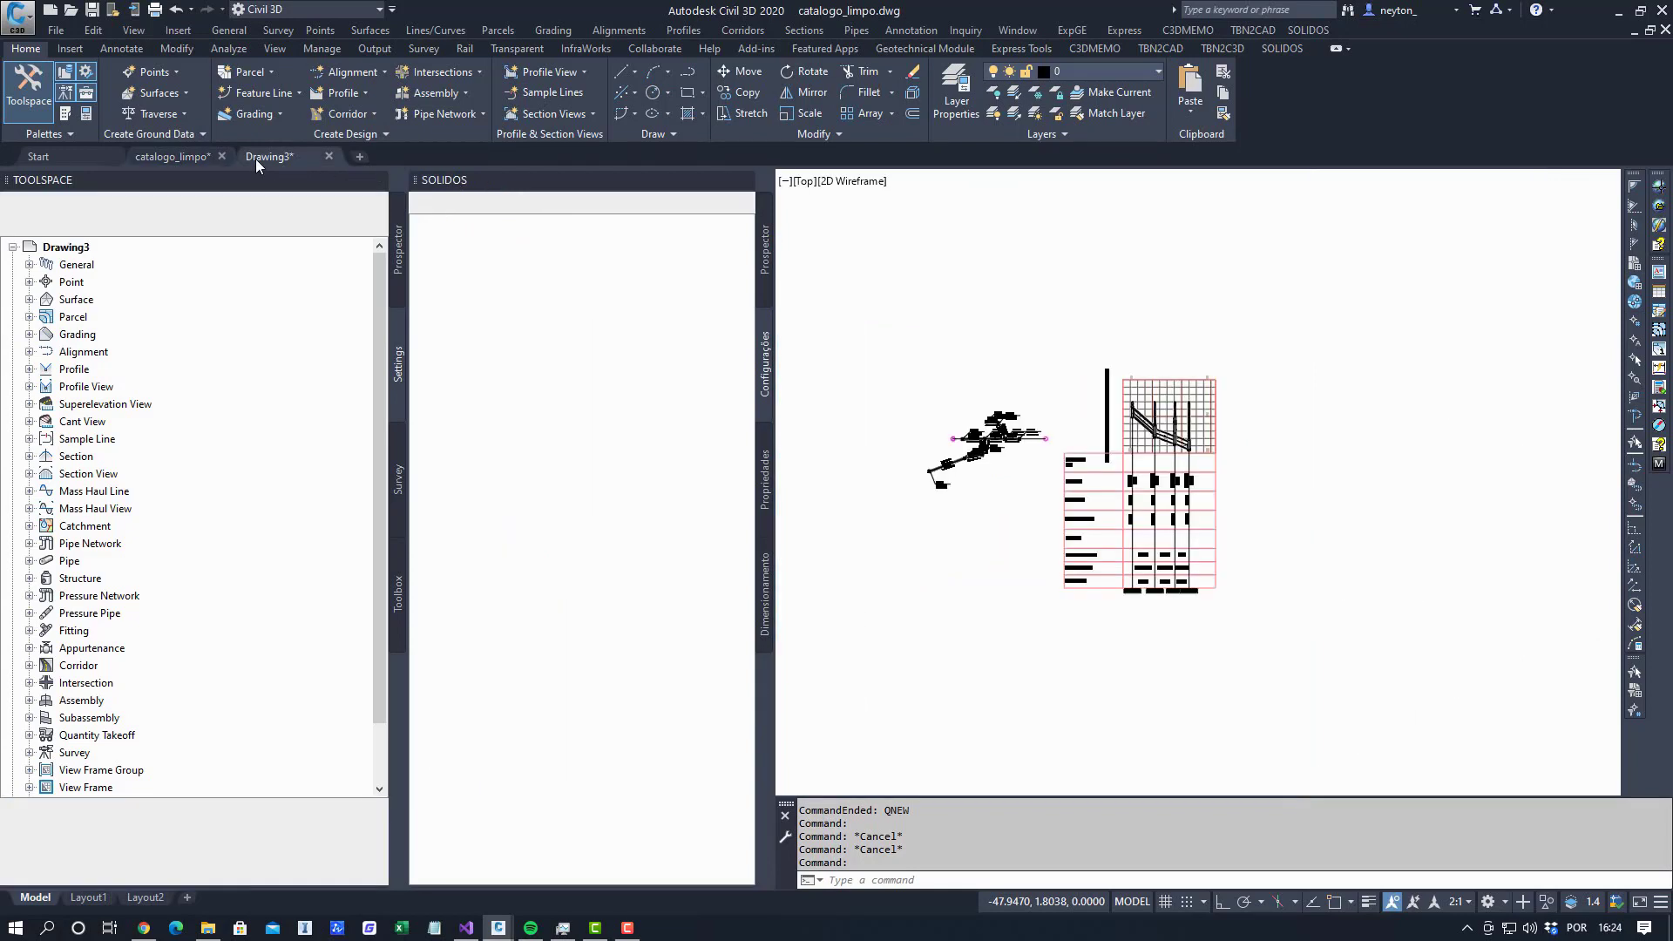
right_click(514, 267)
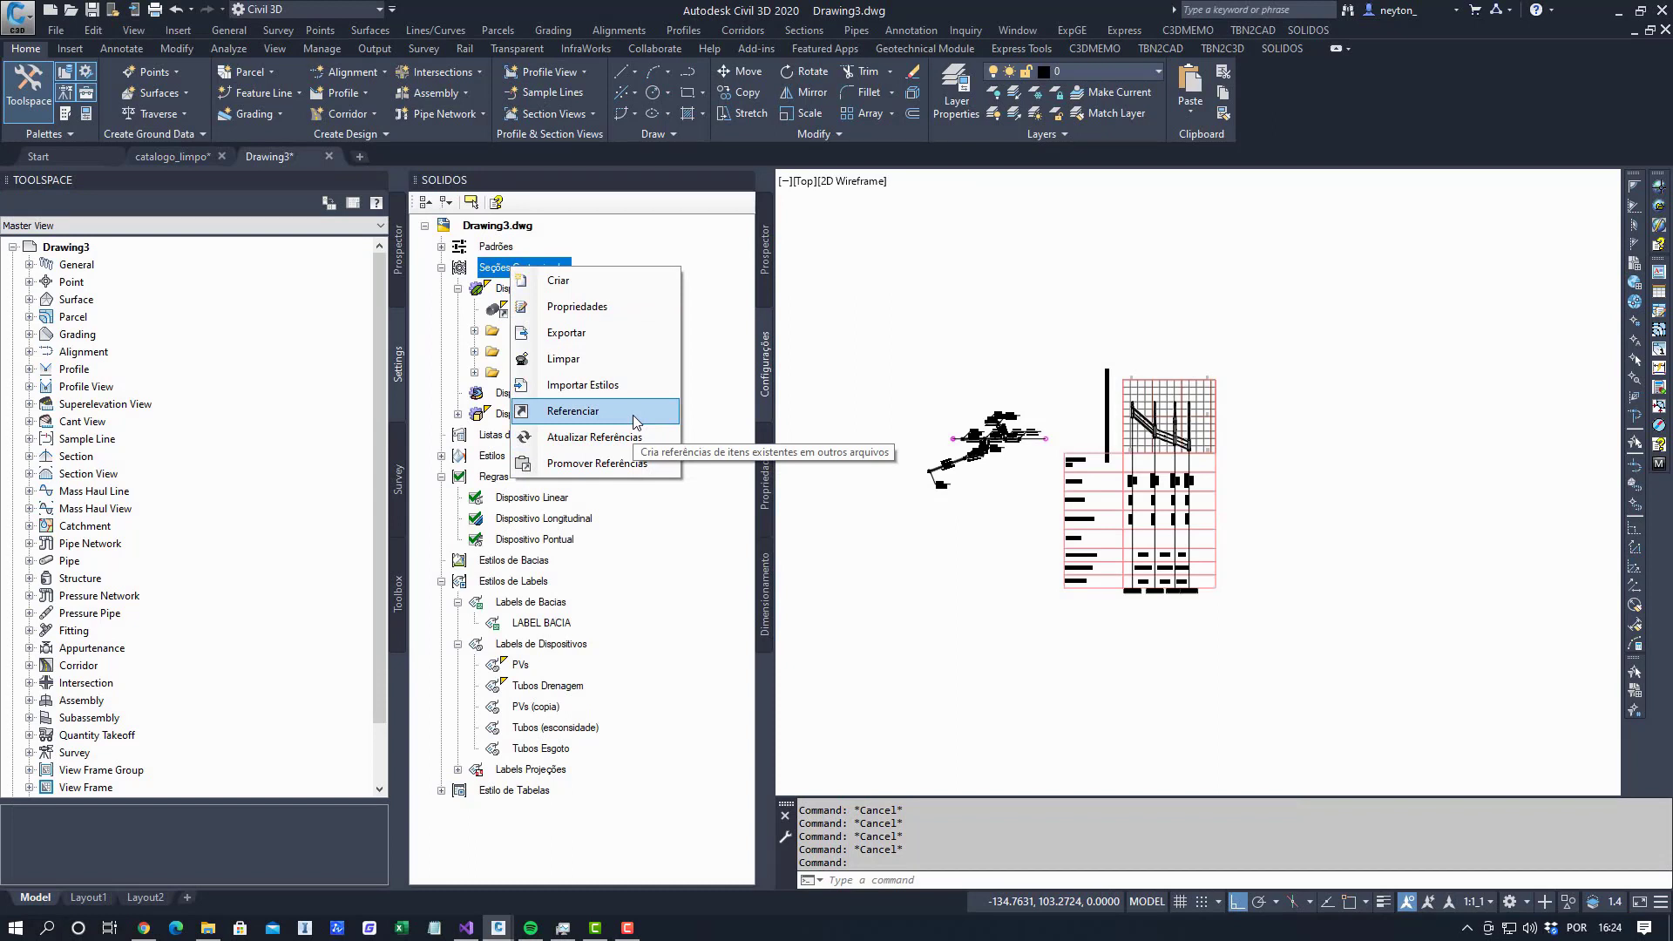
left_click(1105, 297)
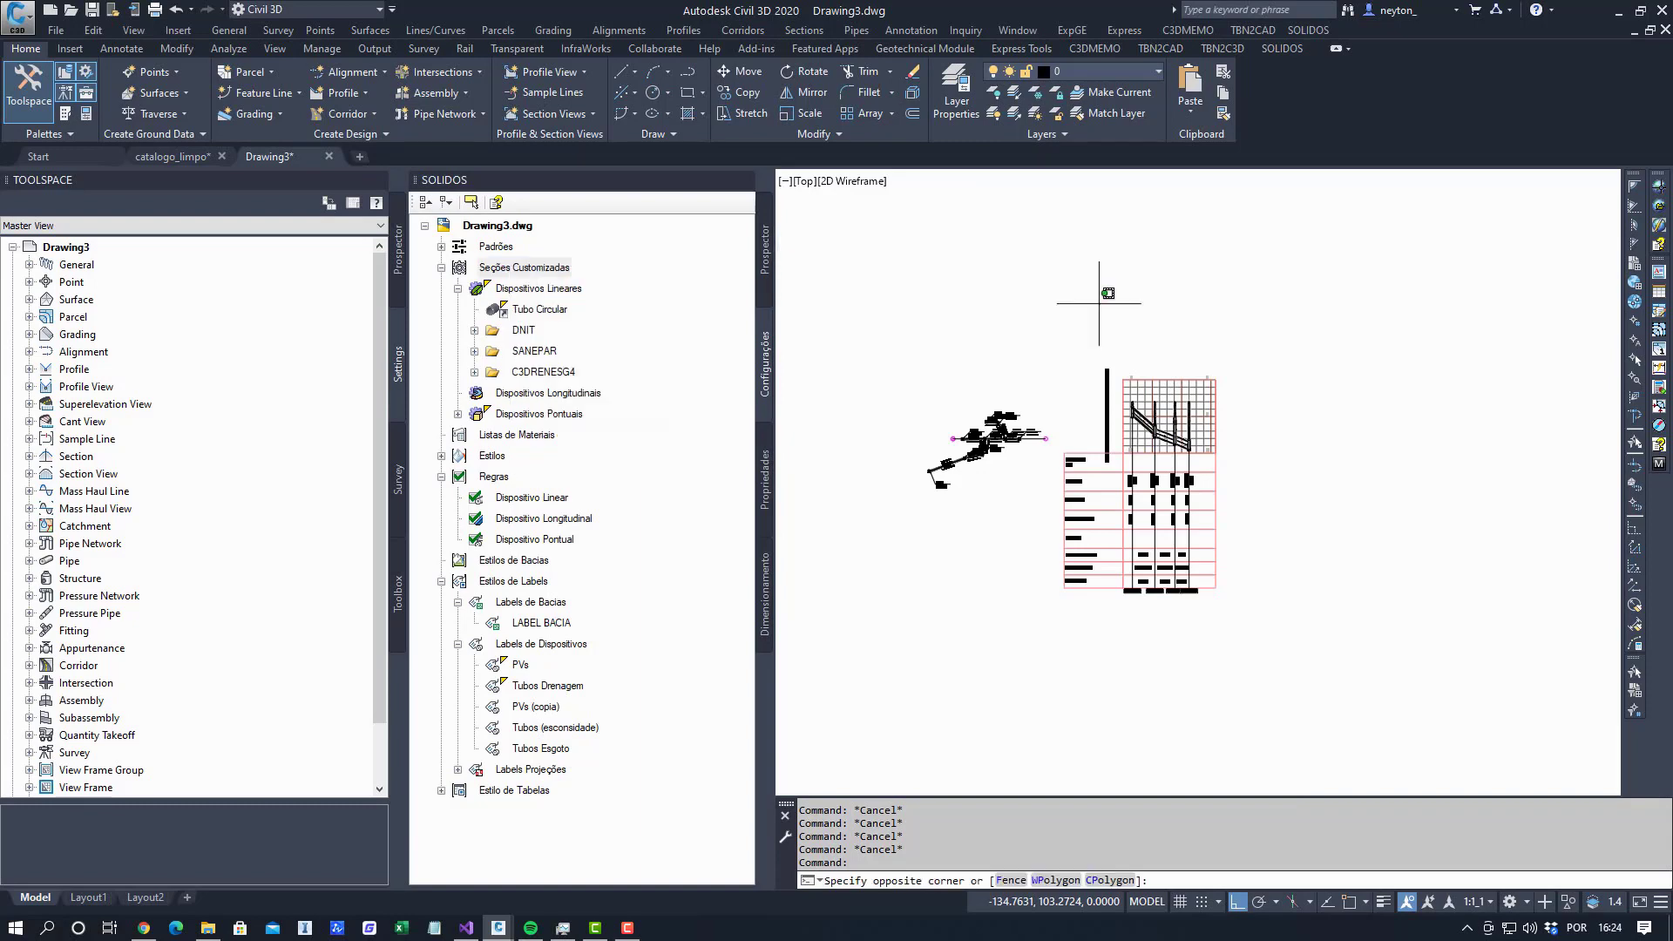
key("Escape")
key("Escape")
Expand the DNIT, SANEPAR and C3DRENESG4 folders in Drawing3 to view the linear devices they contain.
left_click(475, 330)
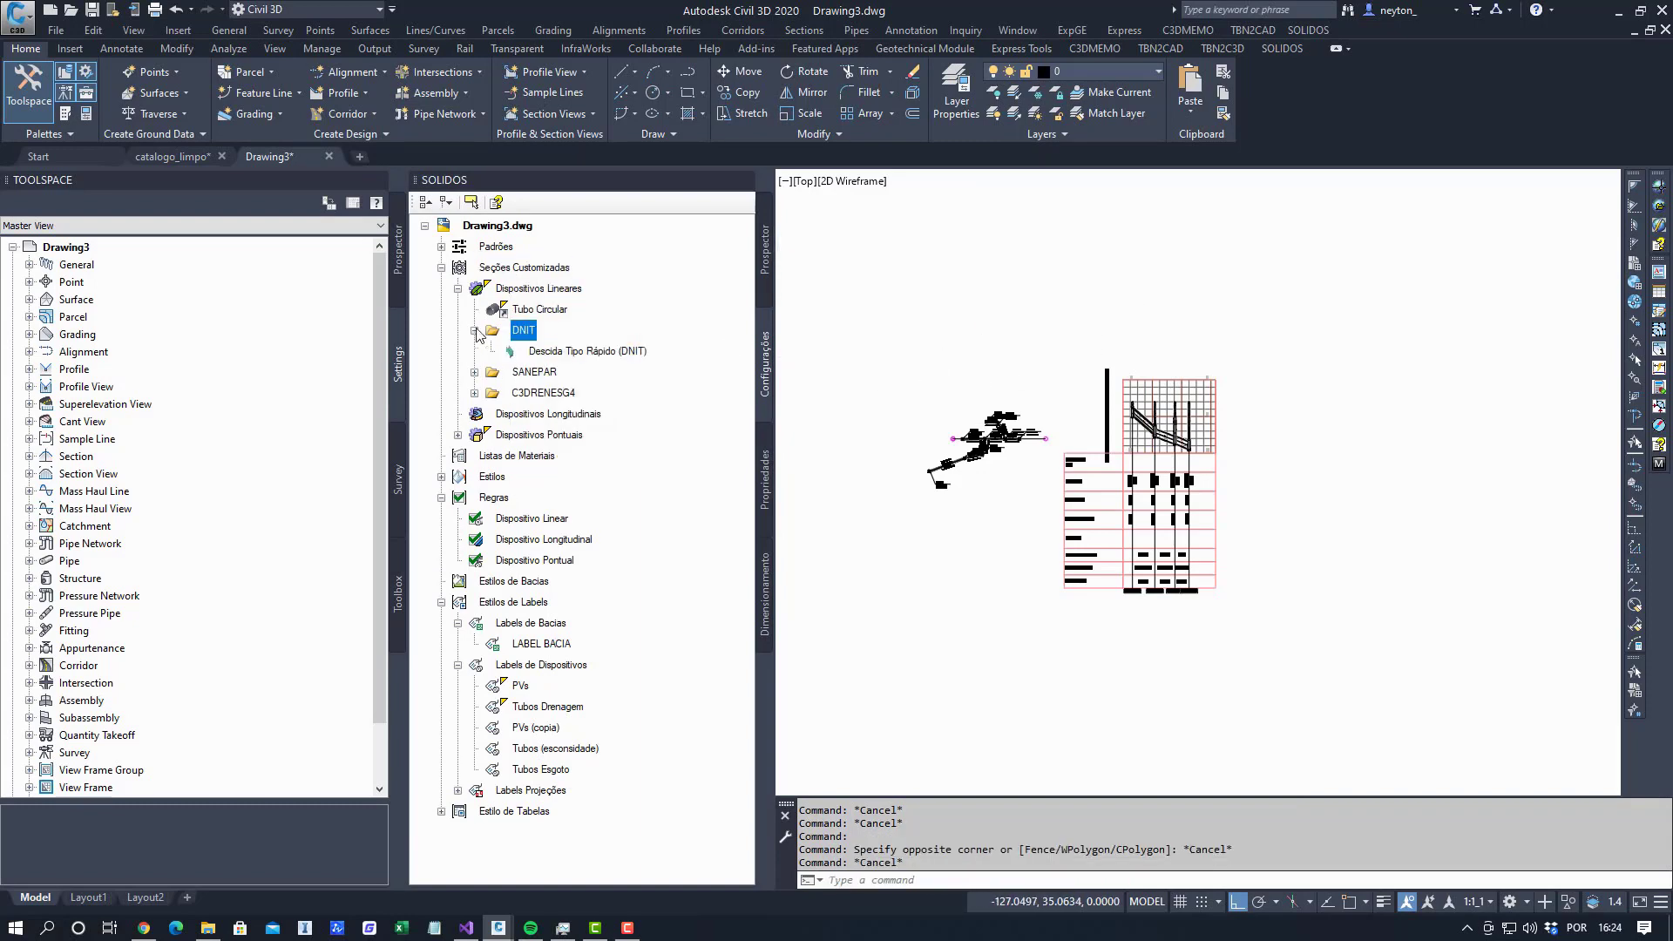
left_click(474, 372)
left_click(475, 414)
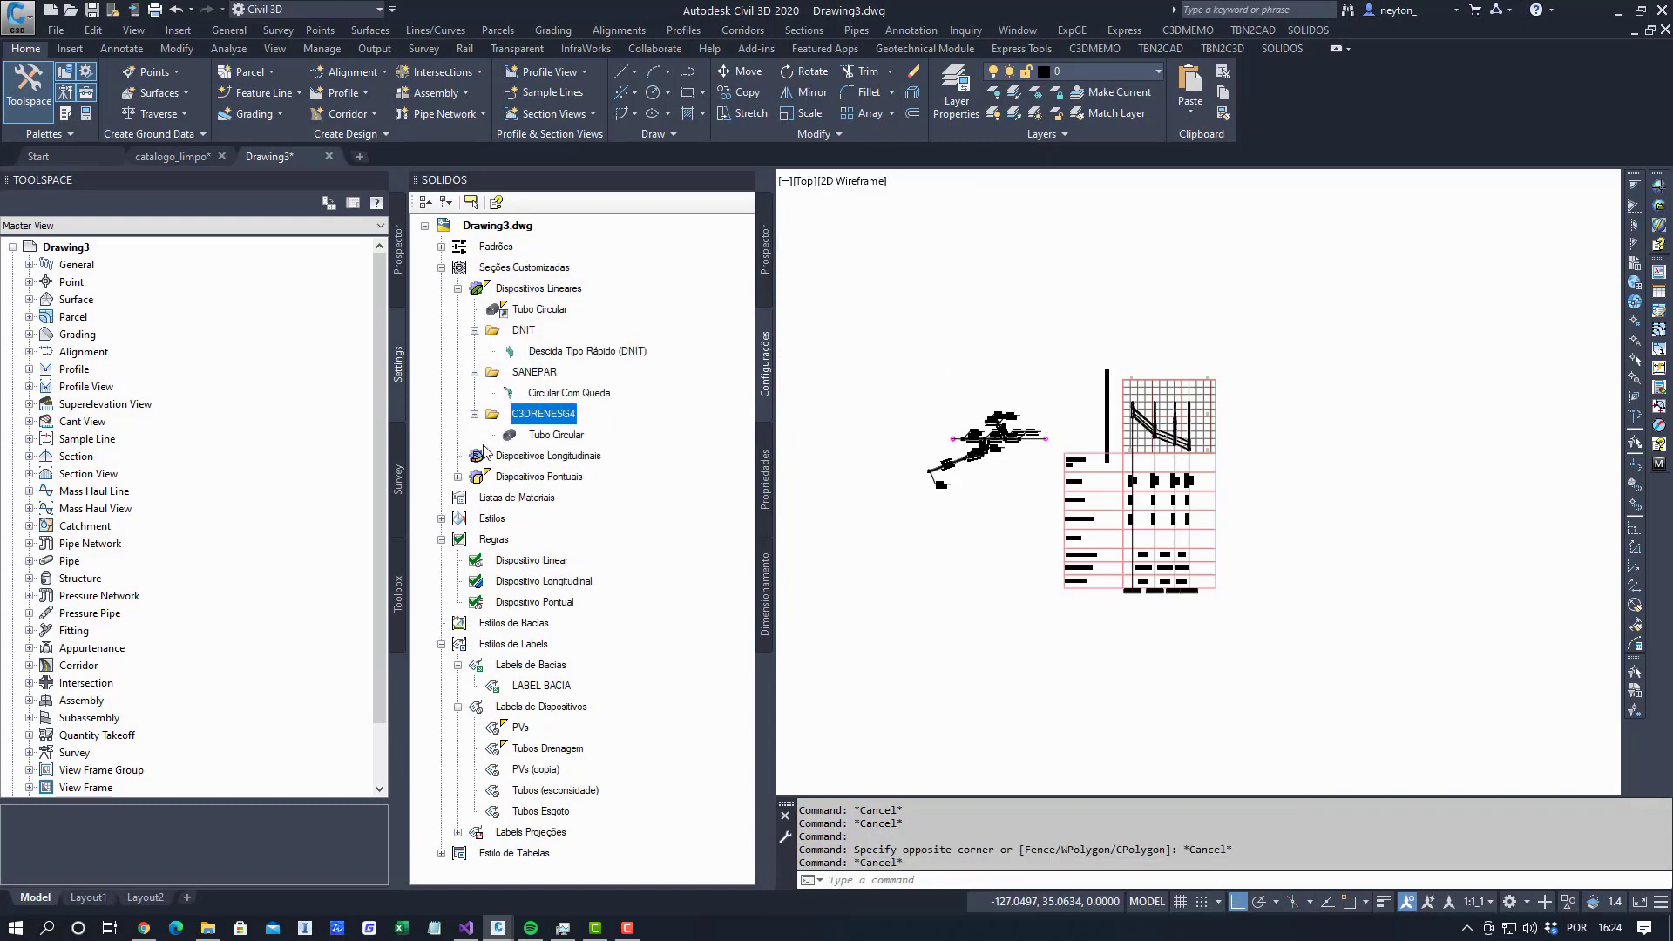
Open the referenced Tubo Circular in Solids Builder, inspect its 3D preview and Identificação properties including Arquivo Original, and cancel.
left_click(549, 311)
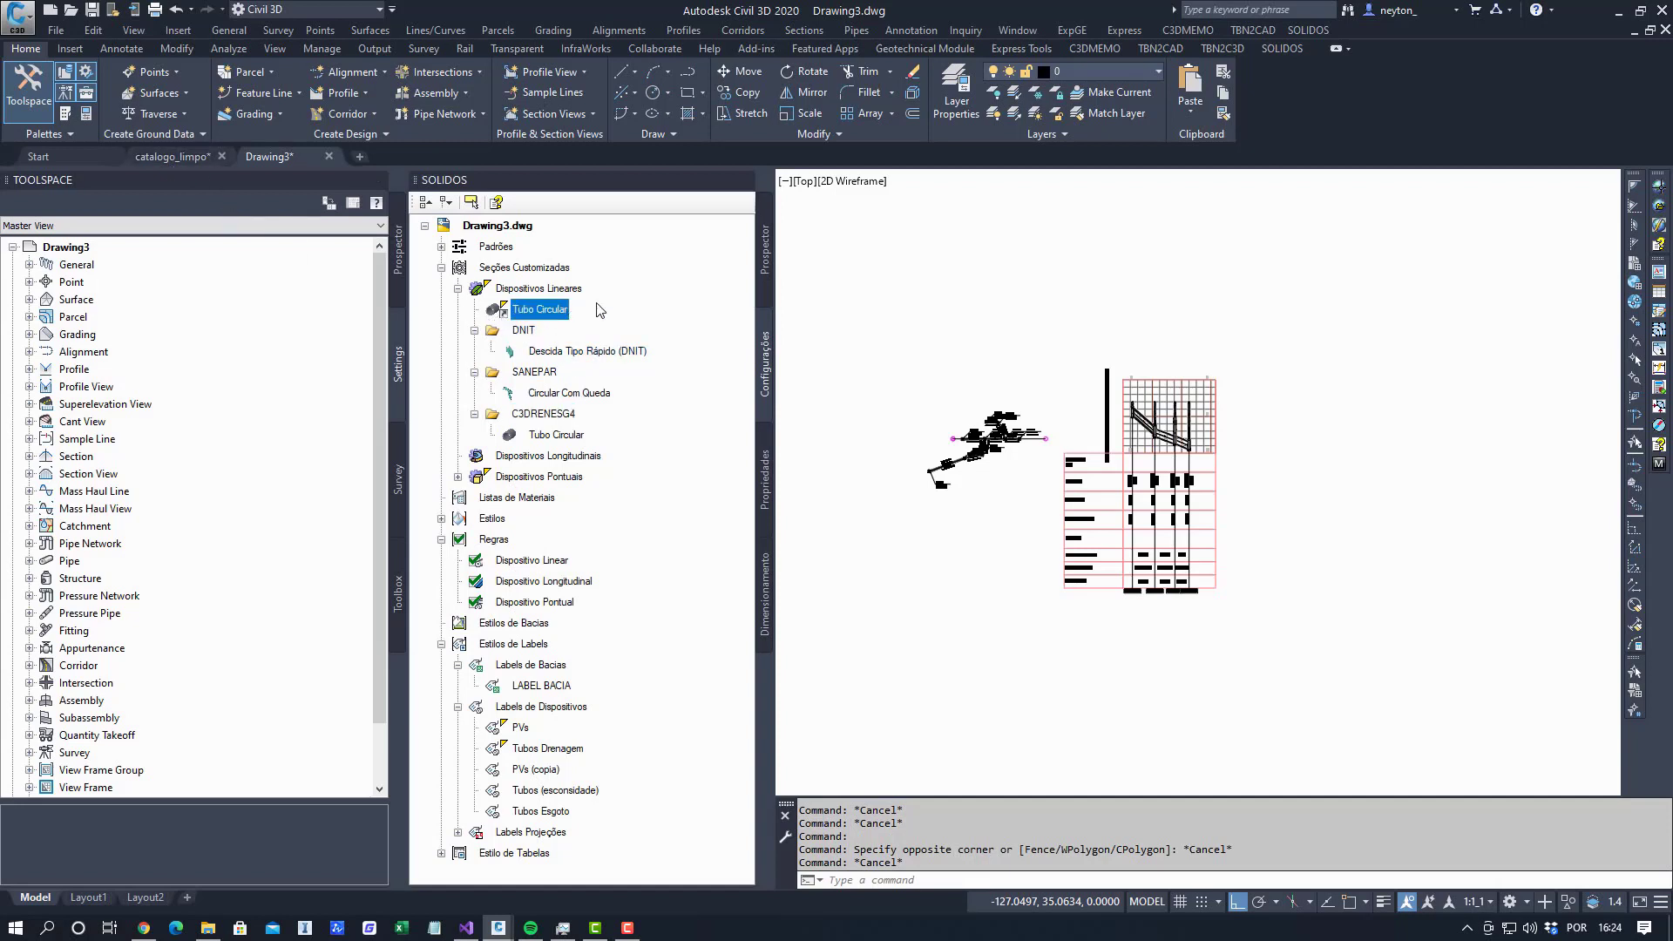
right_click(555, 312)
left_click(616, 326)
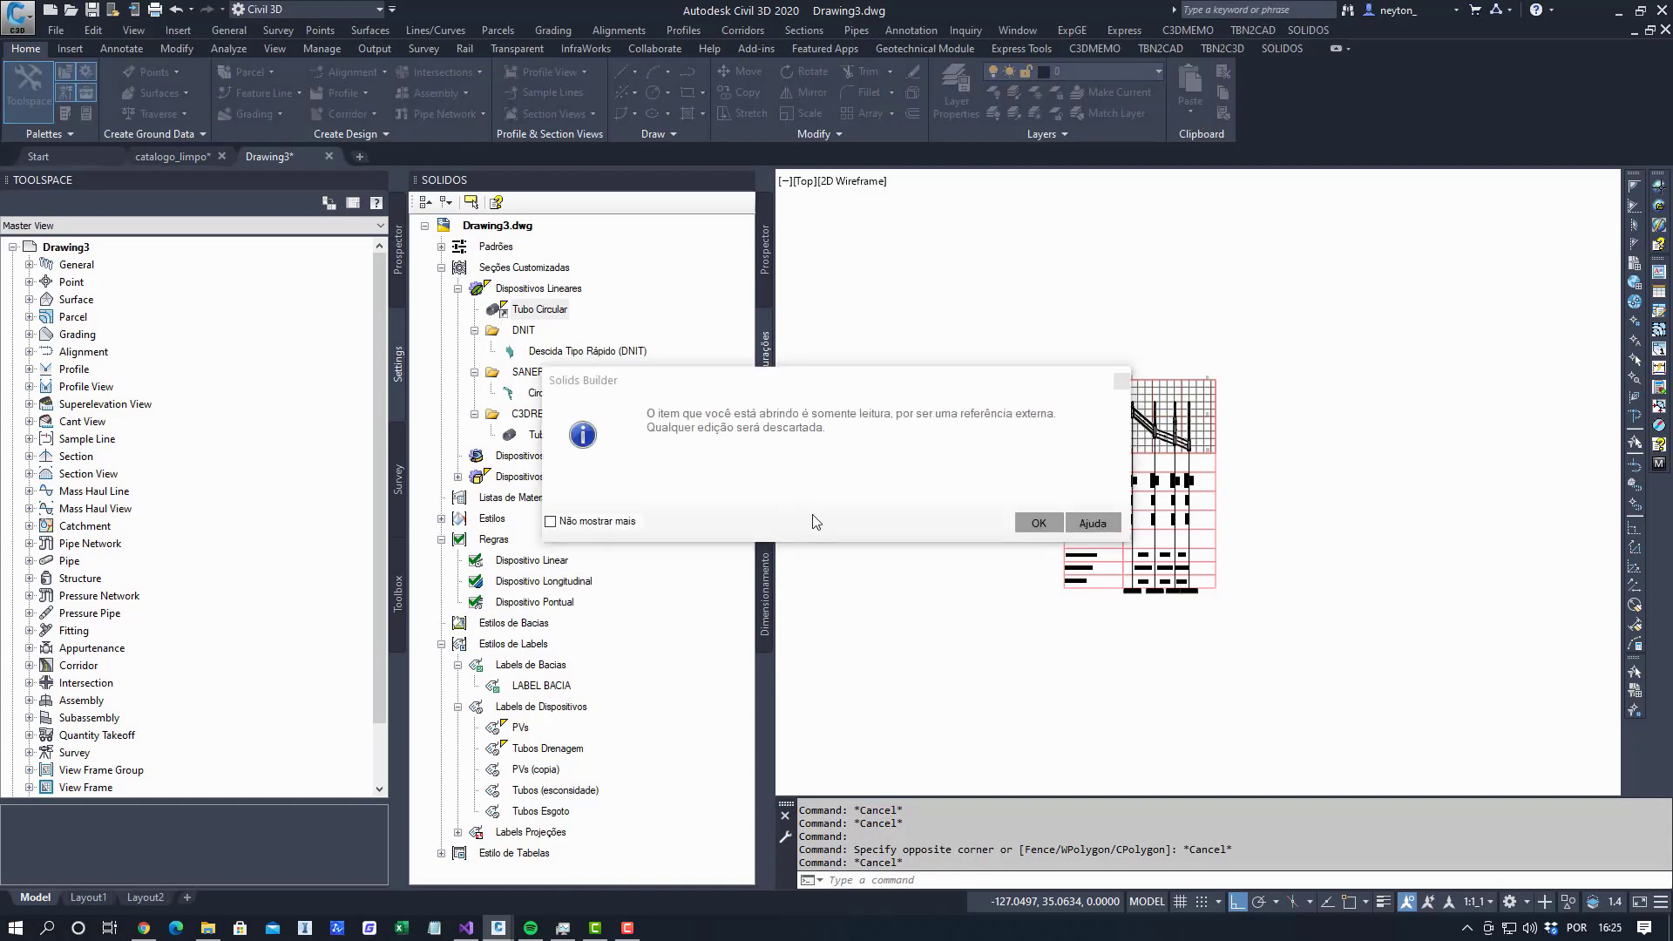
left_click_drag(813, 384, 938, 377)
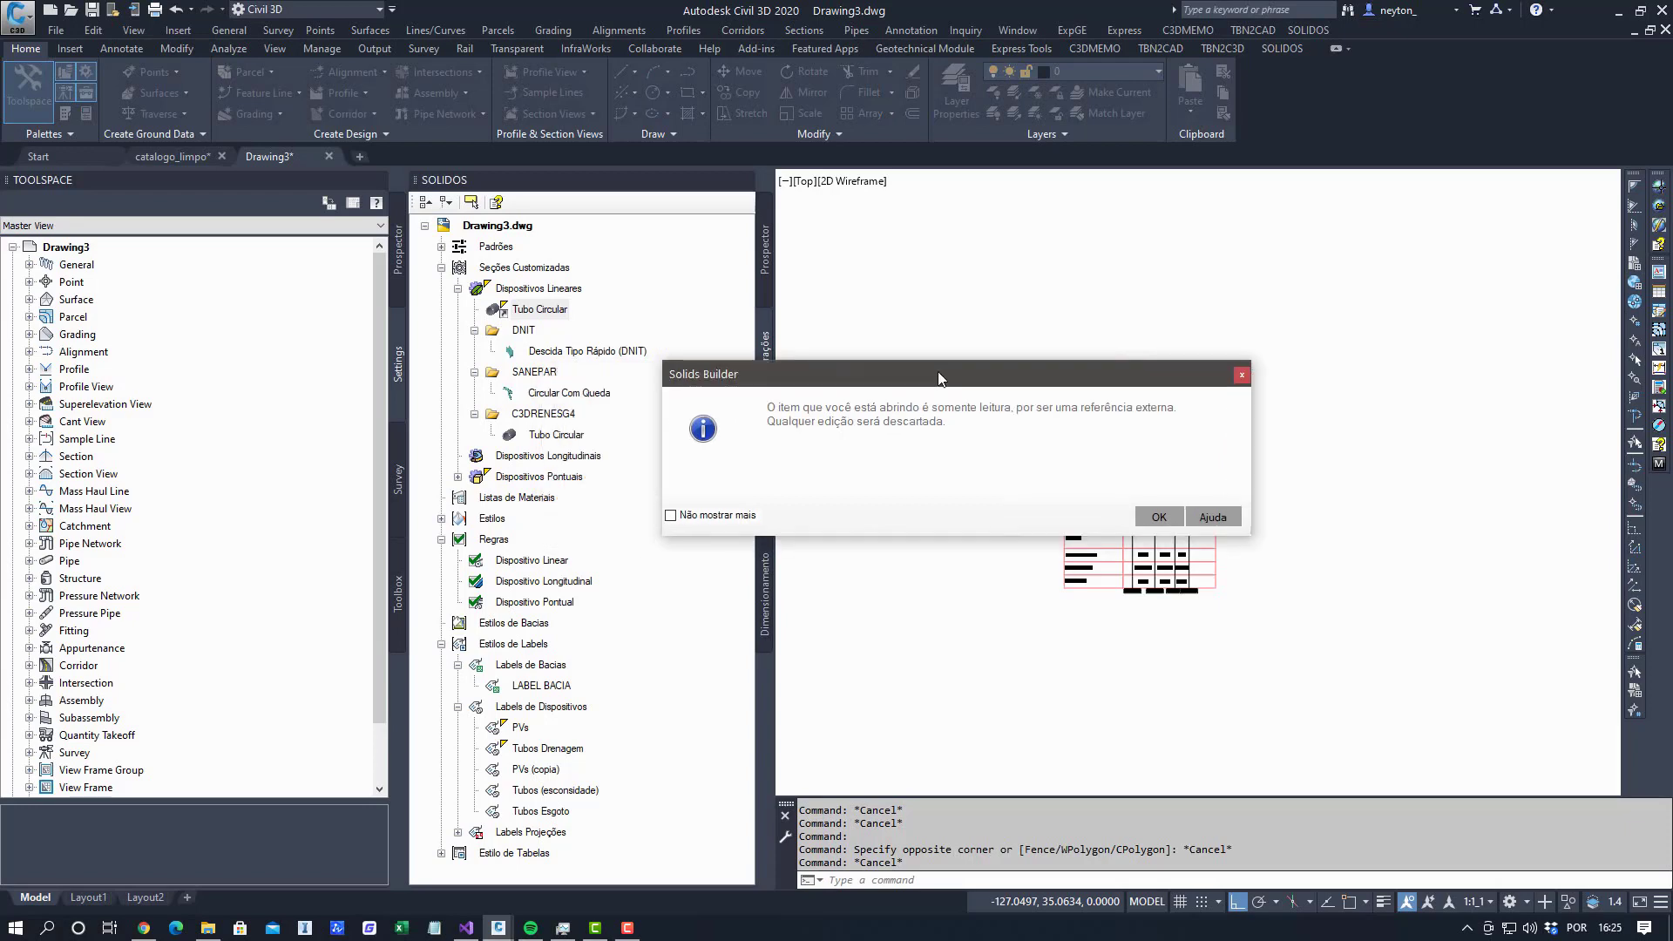
left_click(1157, 516)
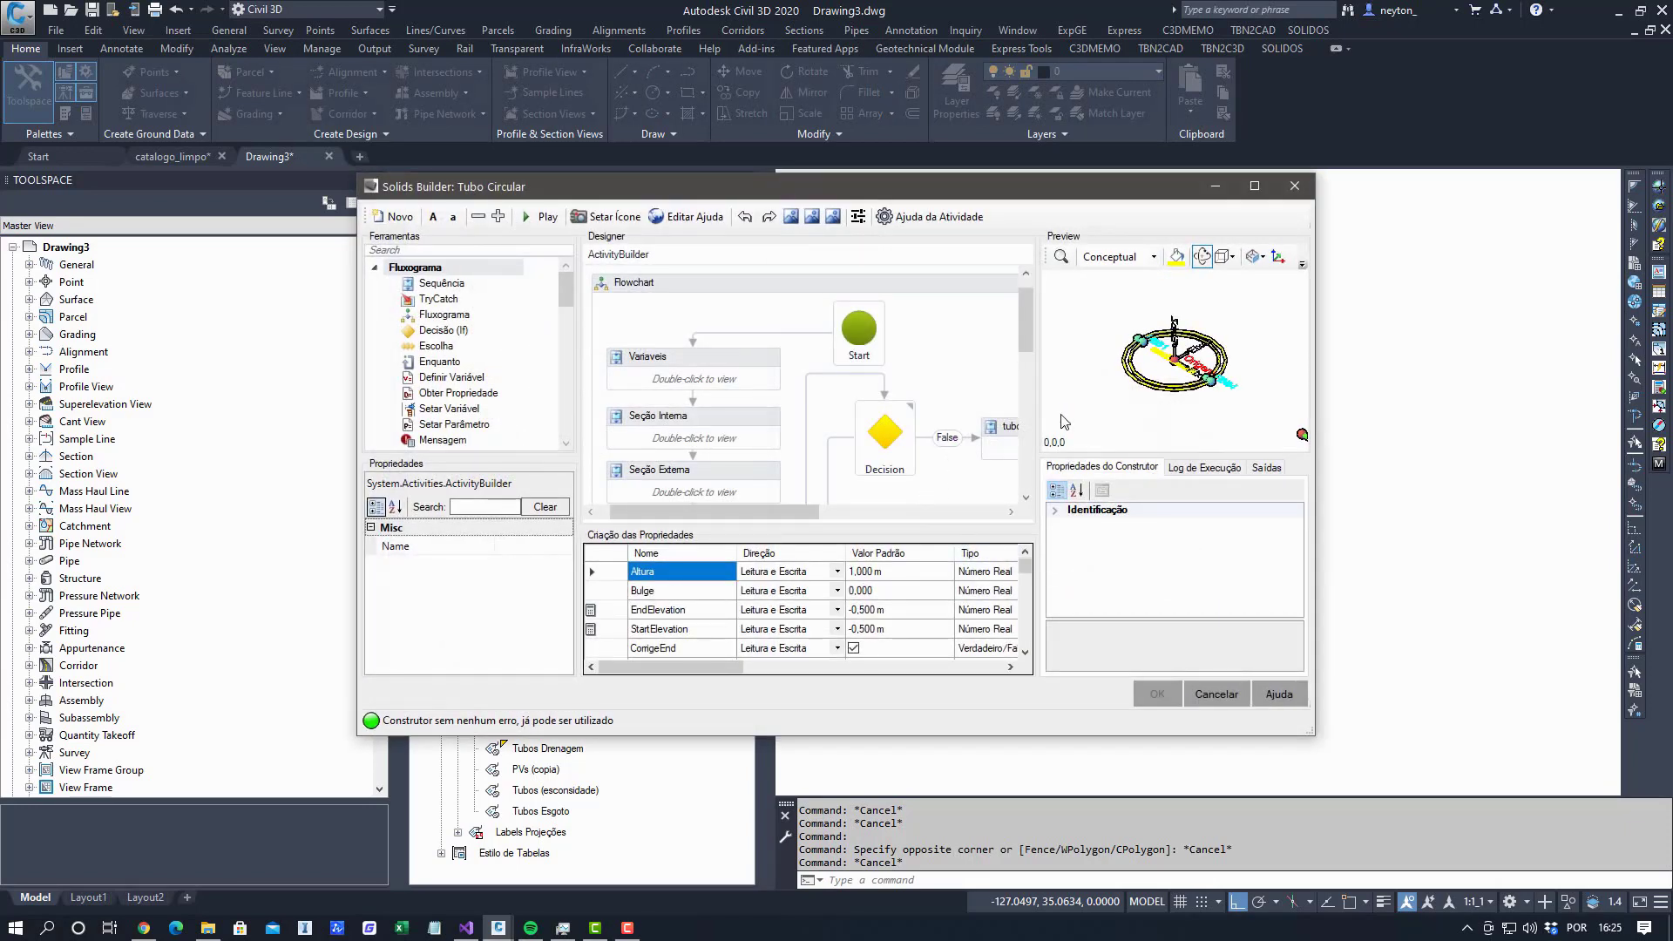
left_click(1062, 255)
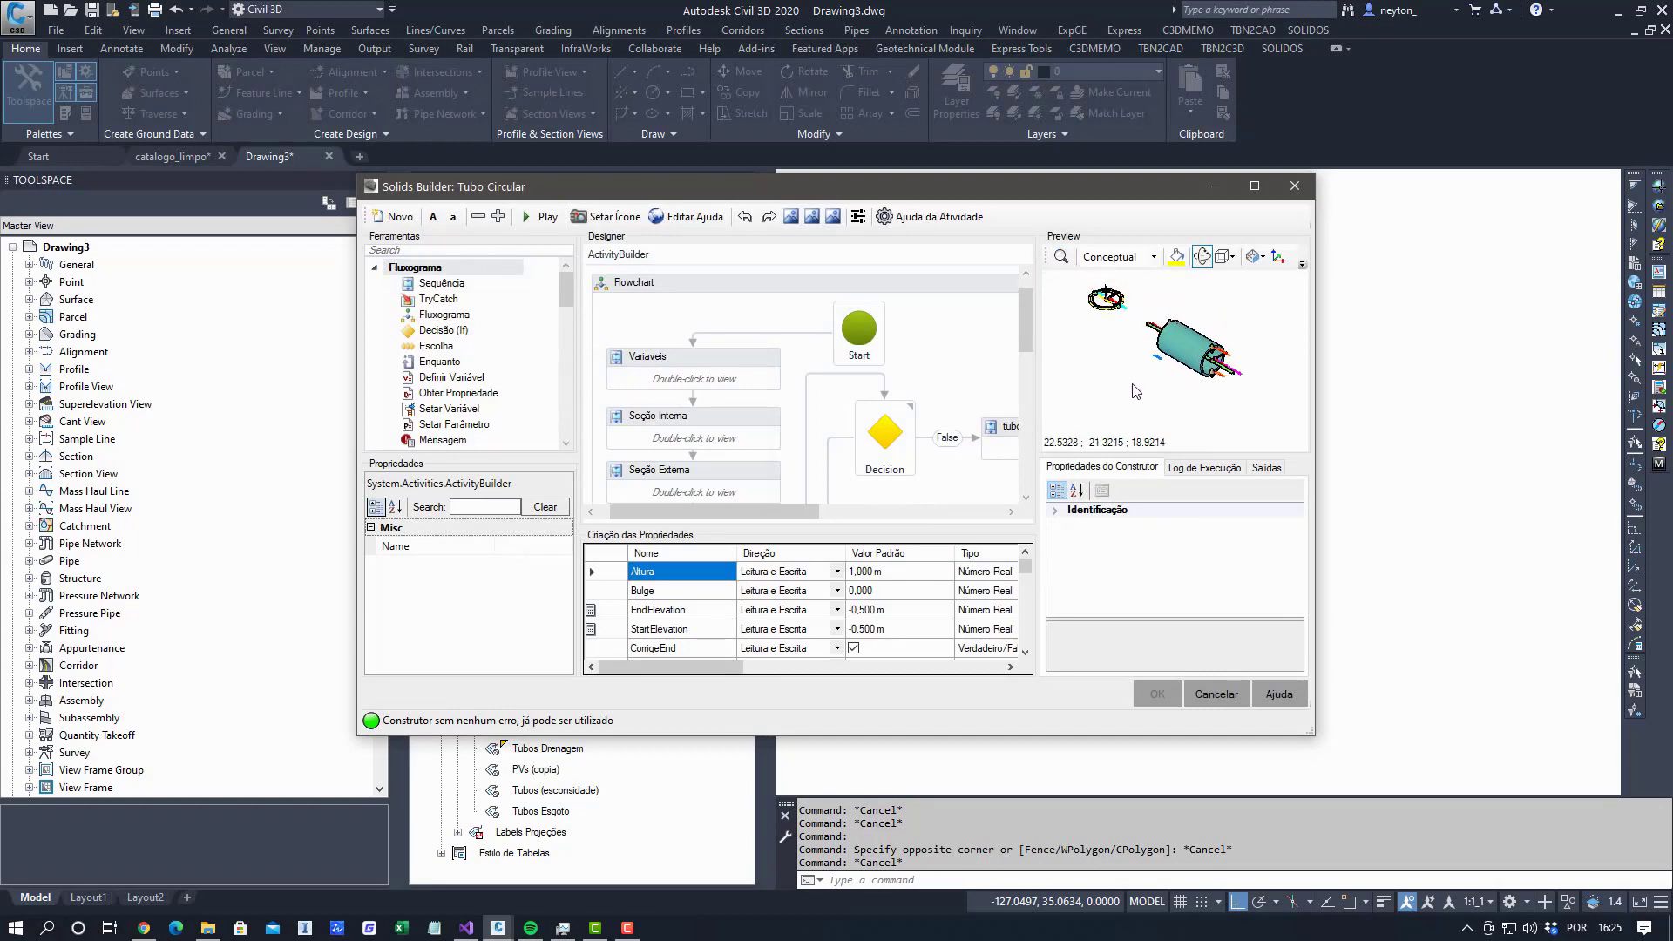
left_click(1056, 511)
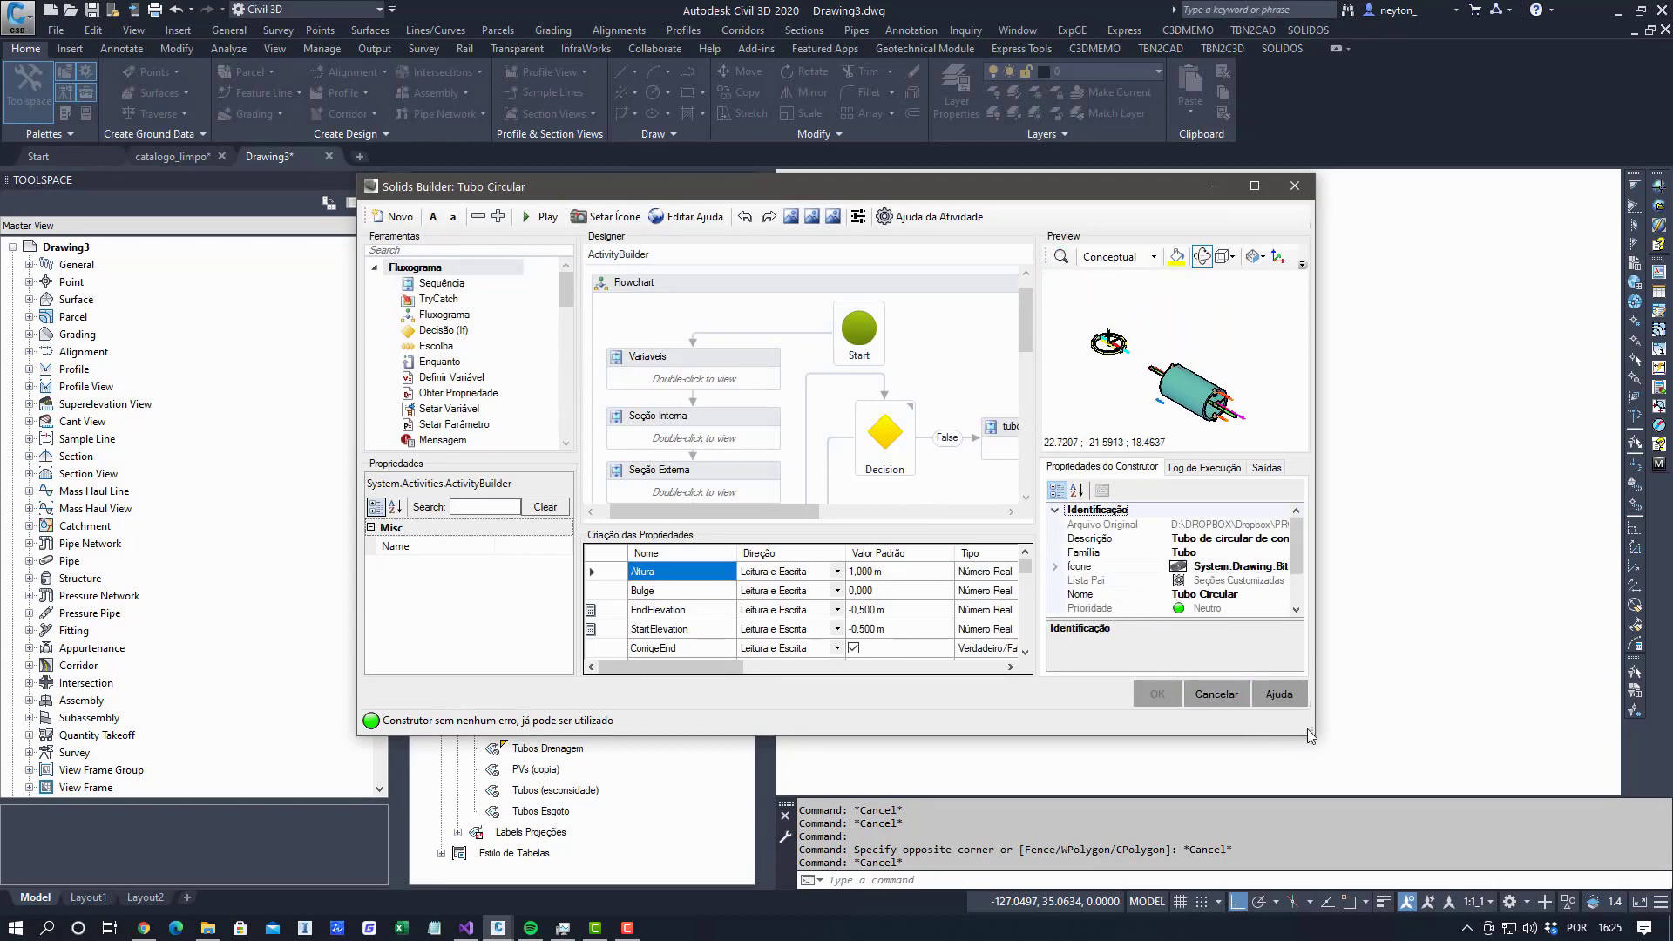
left_click_drag(1312, 734, 1545, 776)
left_click_drag(1365, 564, 1325, 564)
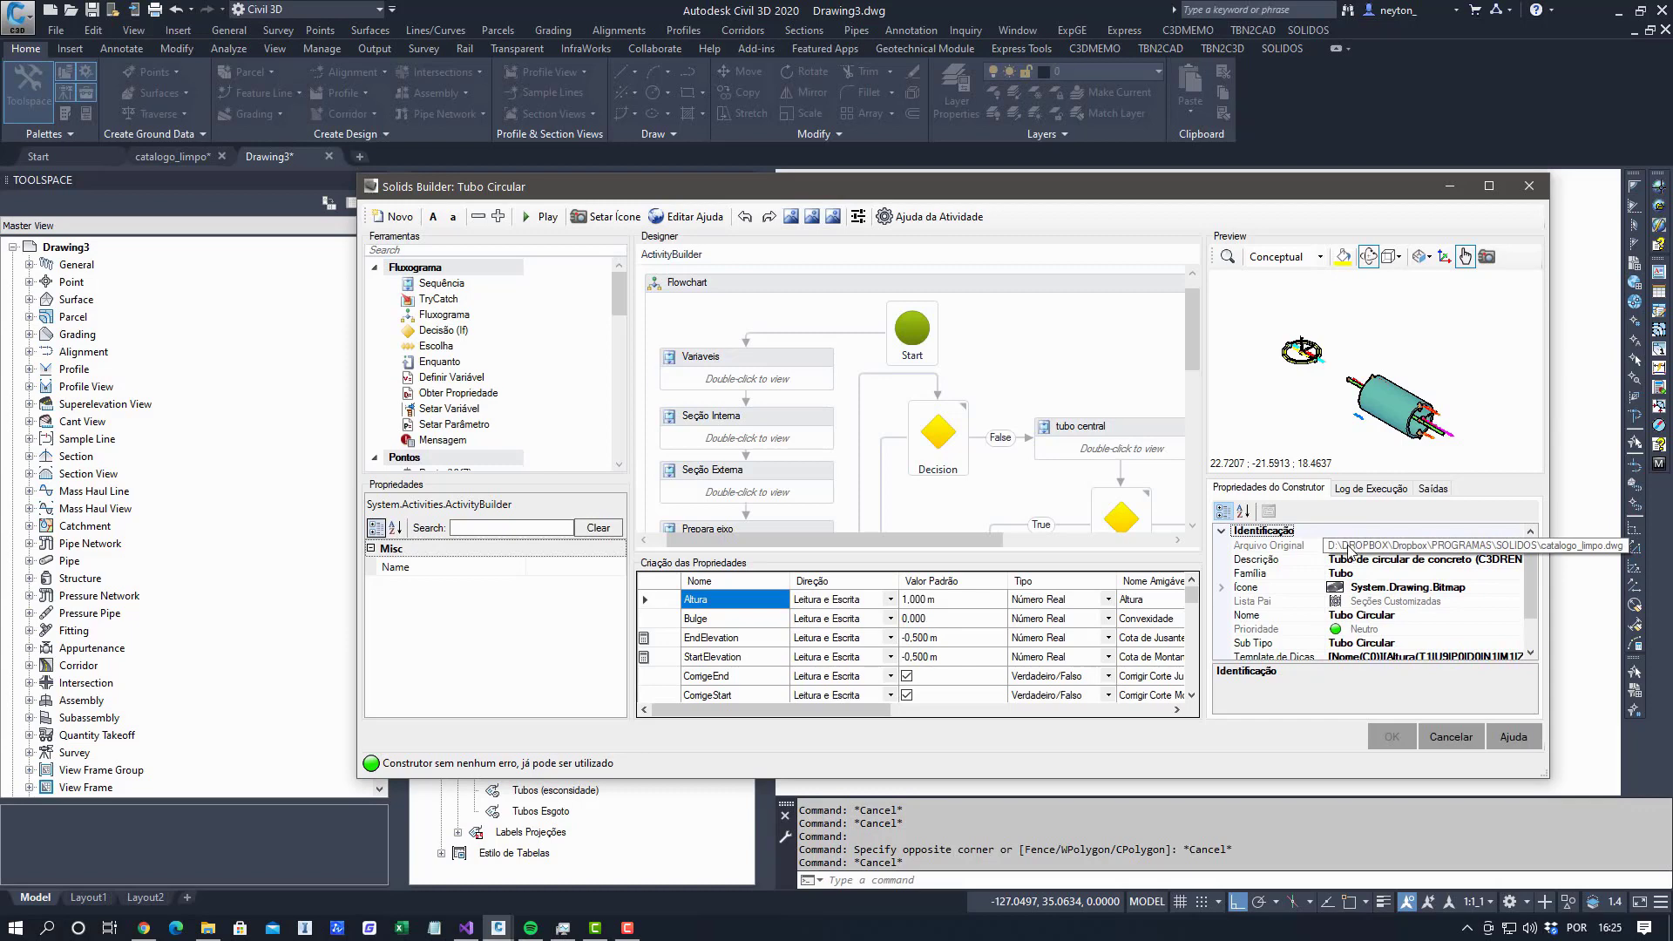
left_click(1451, 737)
Review the Atualizar Referências and Promover Referências commands available for Tubo Circular and Seções Customizadas without running them.
left_click(537, 311)
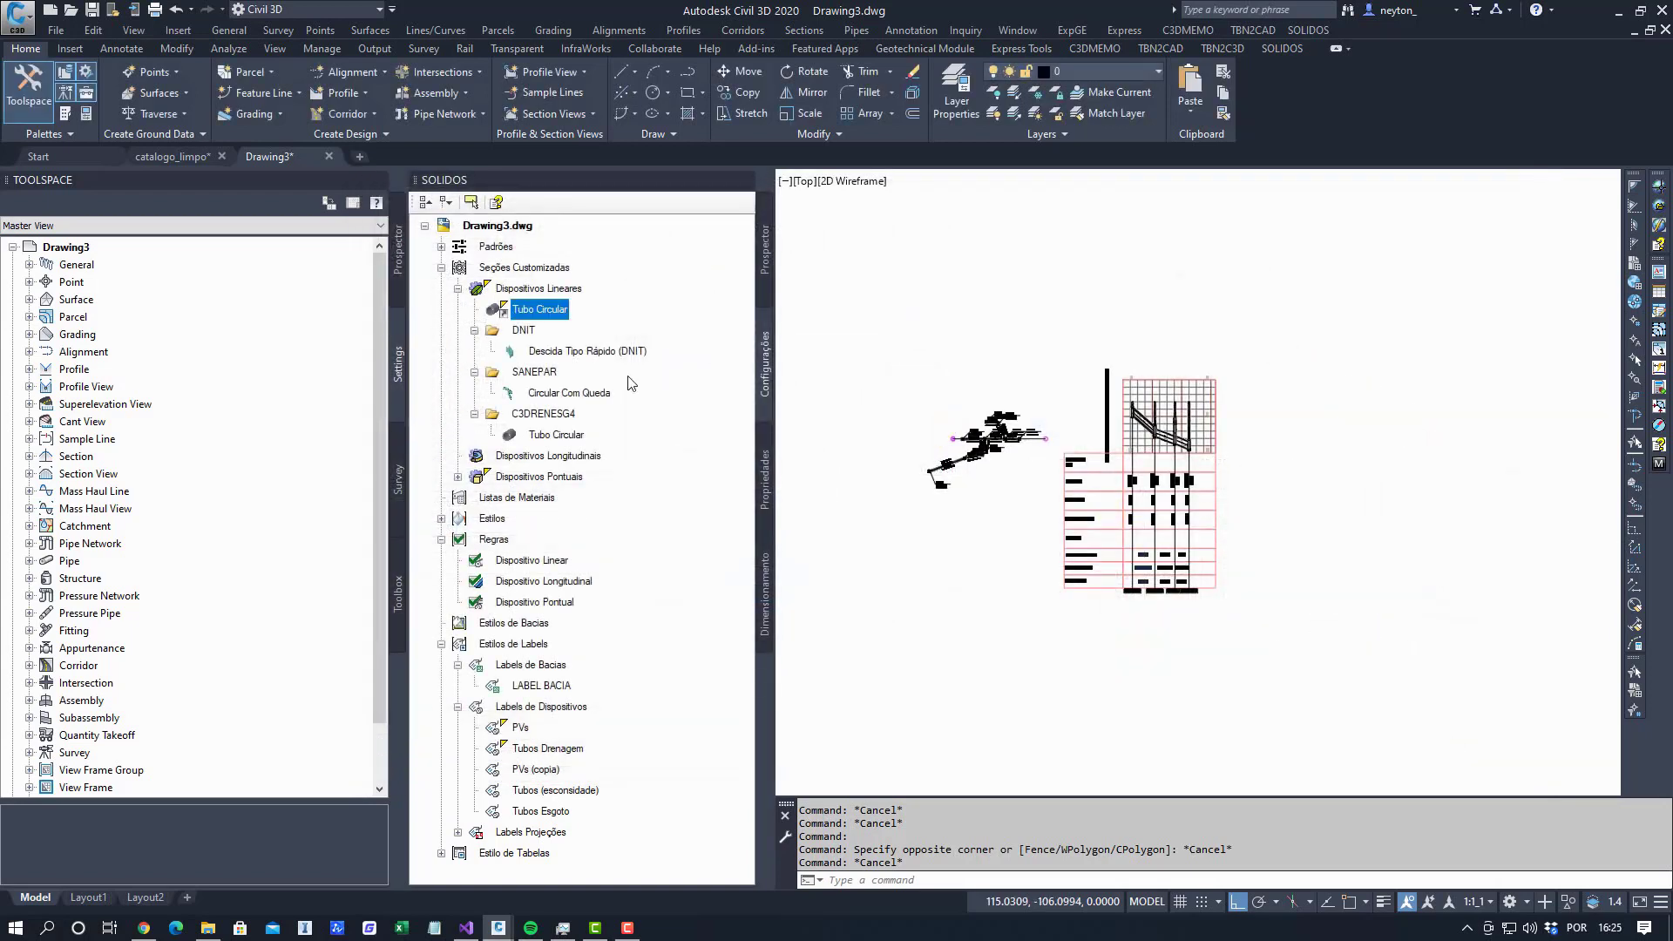
right_click(534, 317)
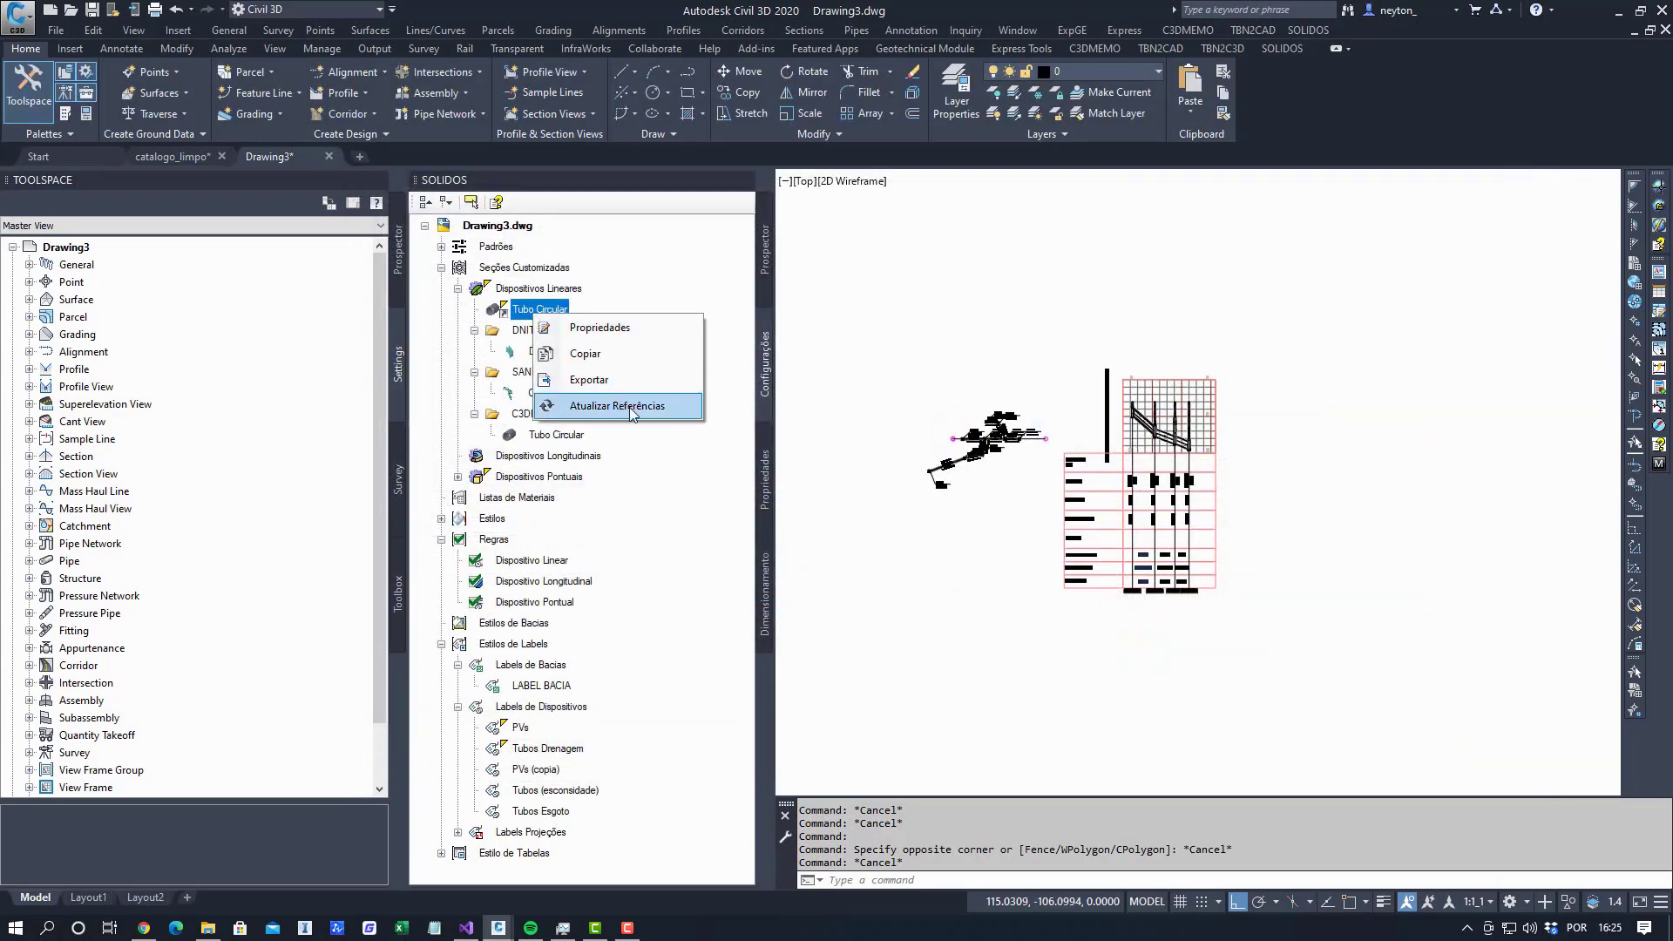
left_click(526, 318)
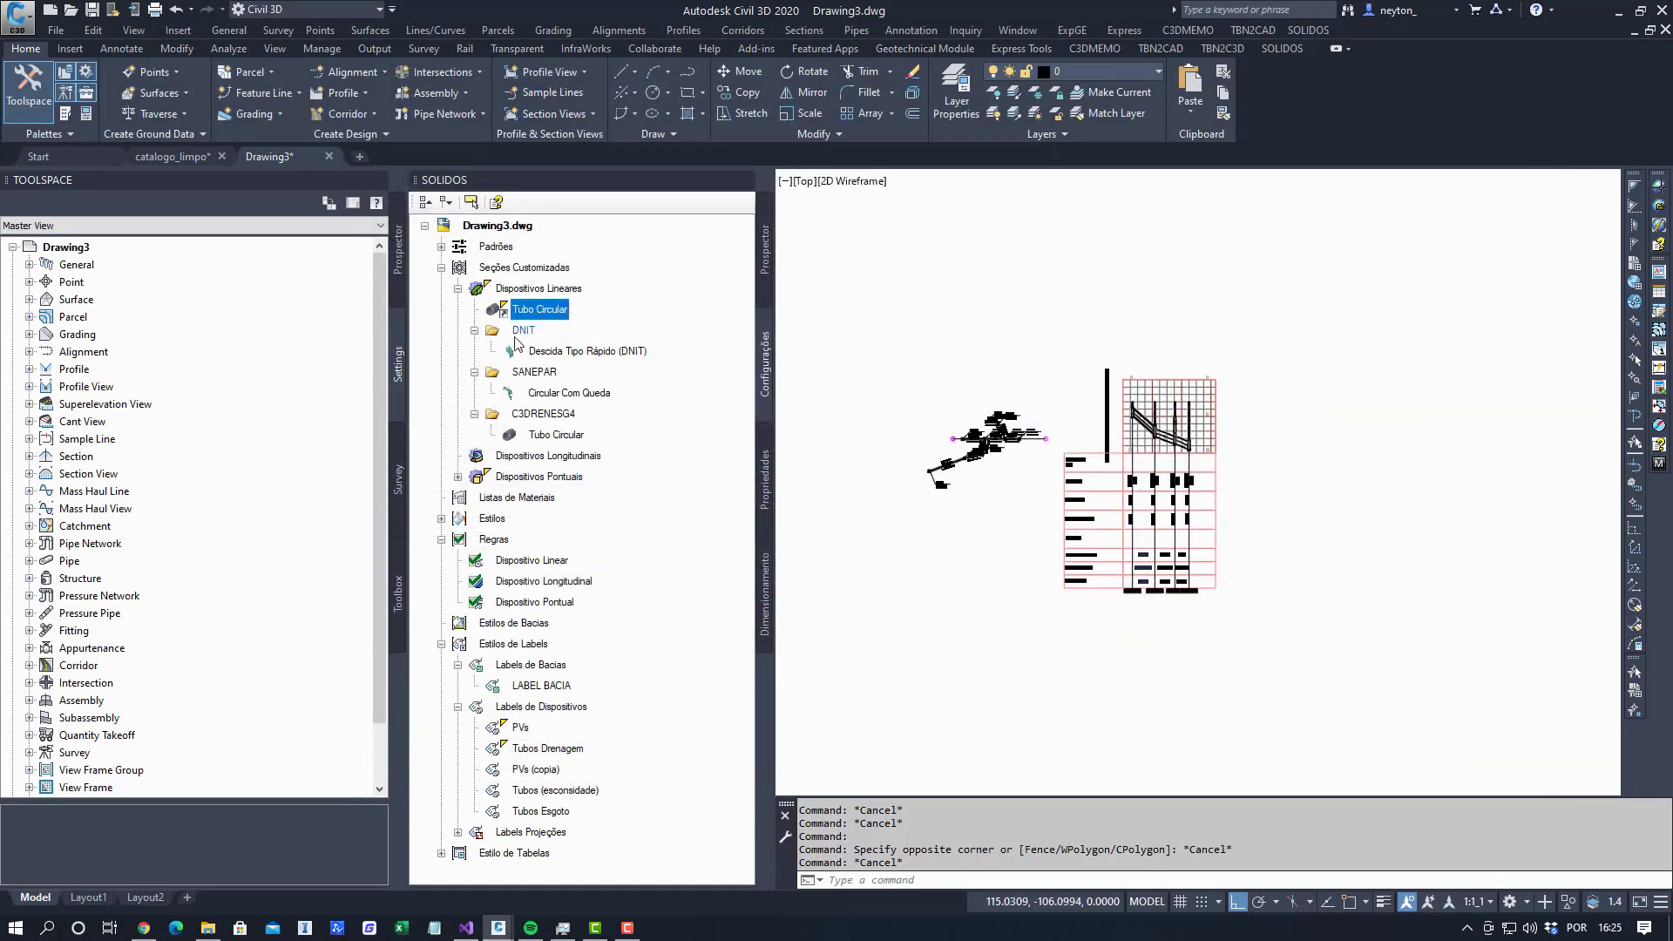
left_click(565, 401)
right_click(556, 312)
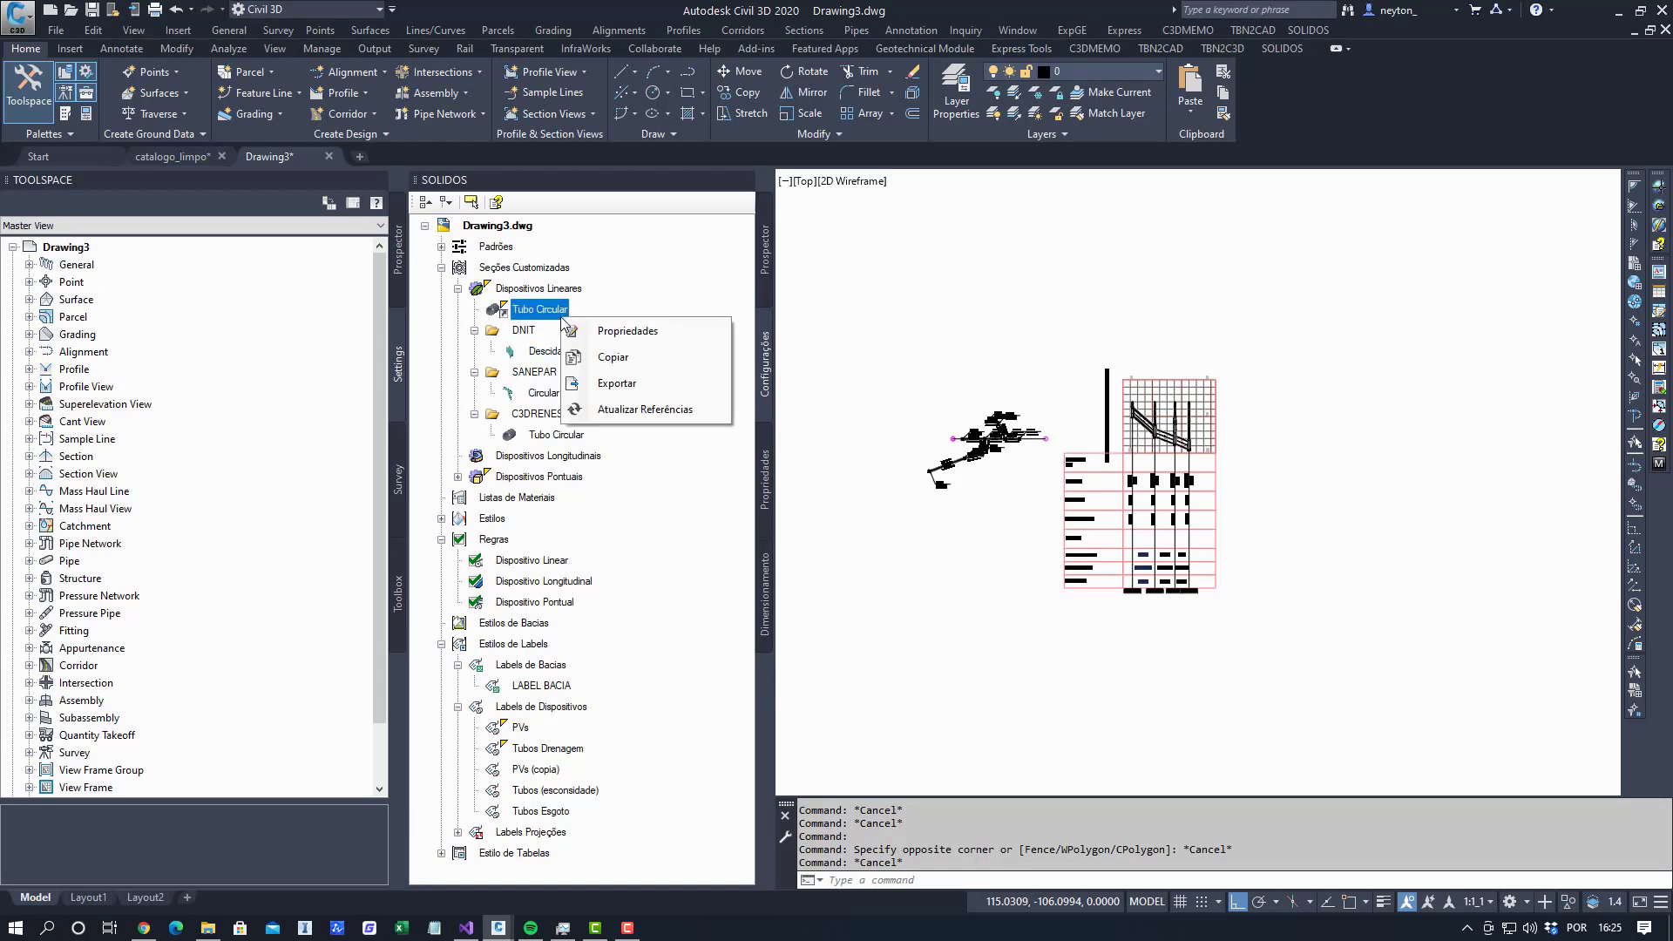
right_click(545, 288)
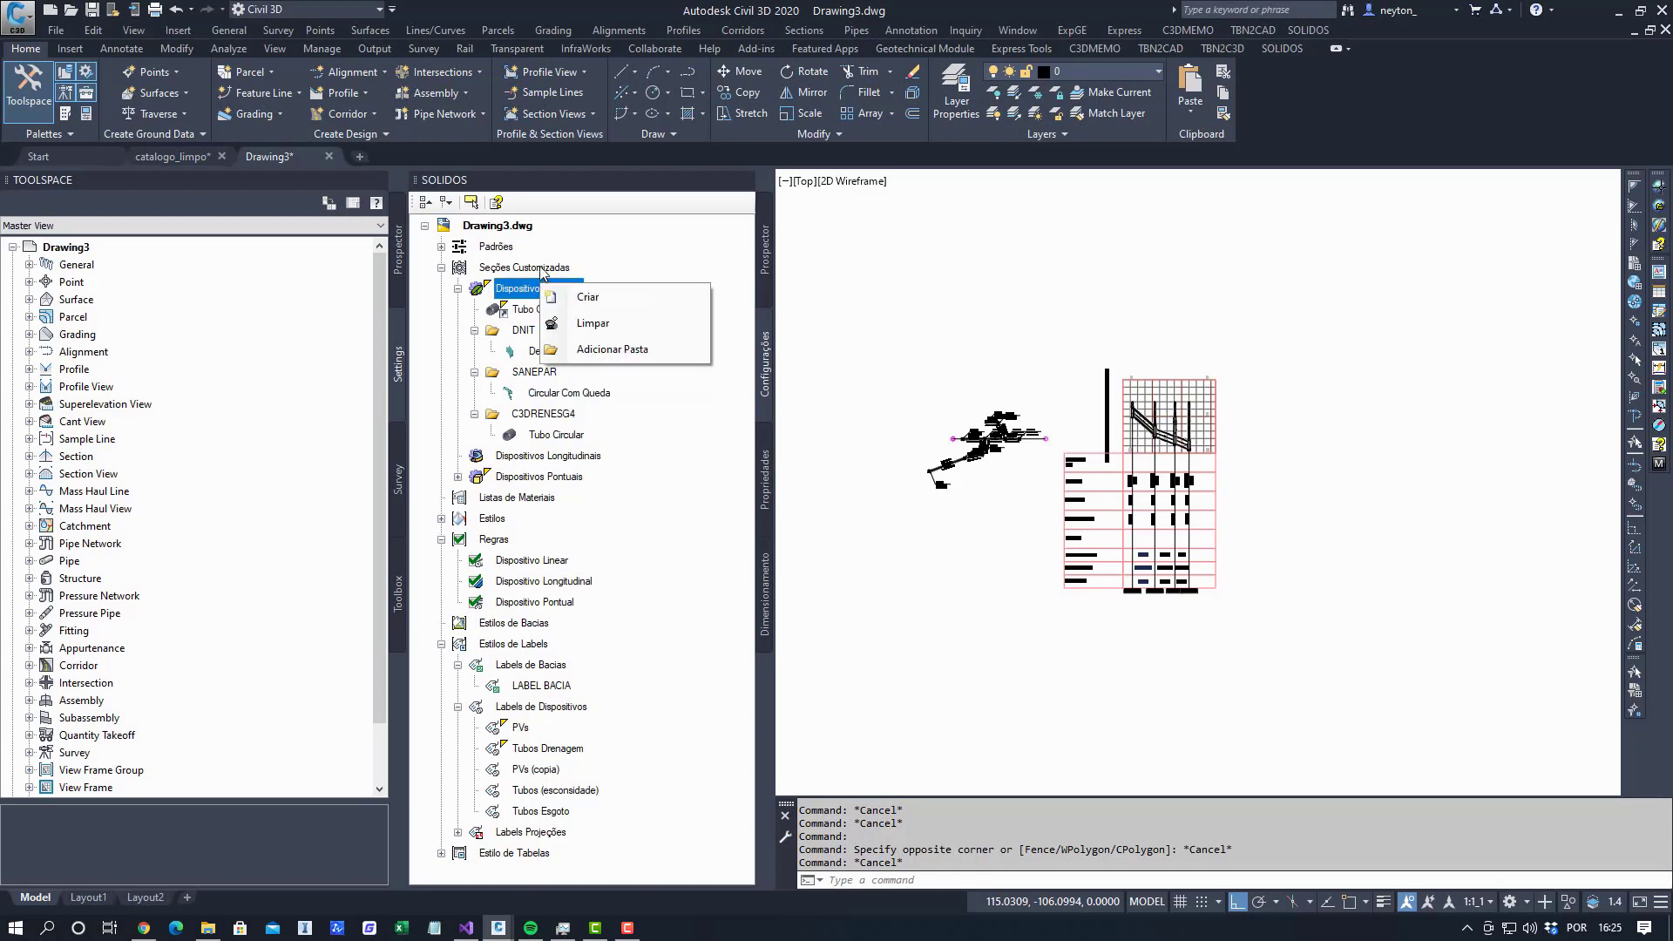
right_click(542, 270)
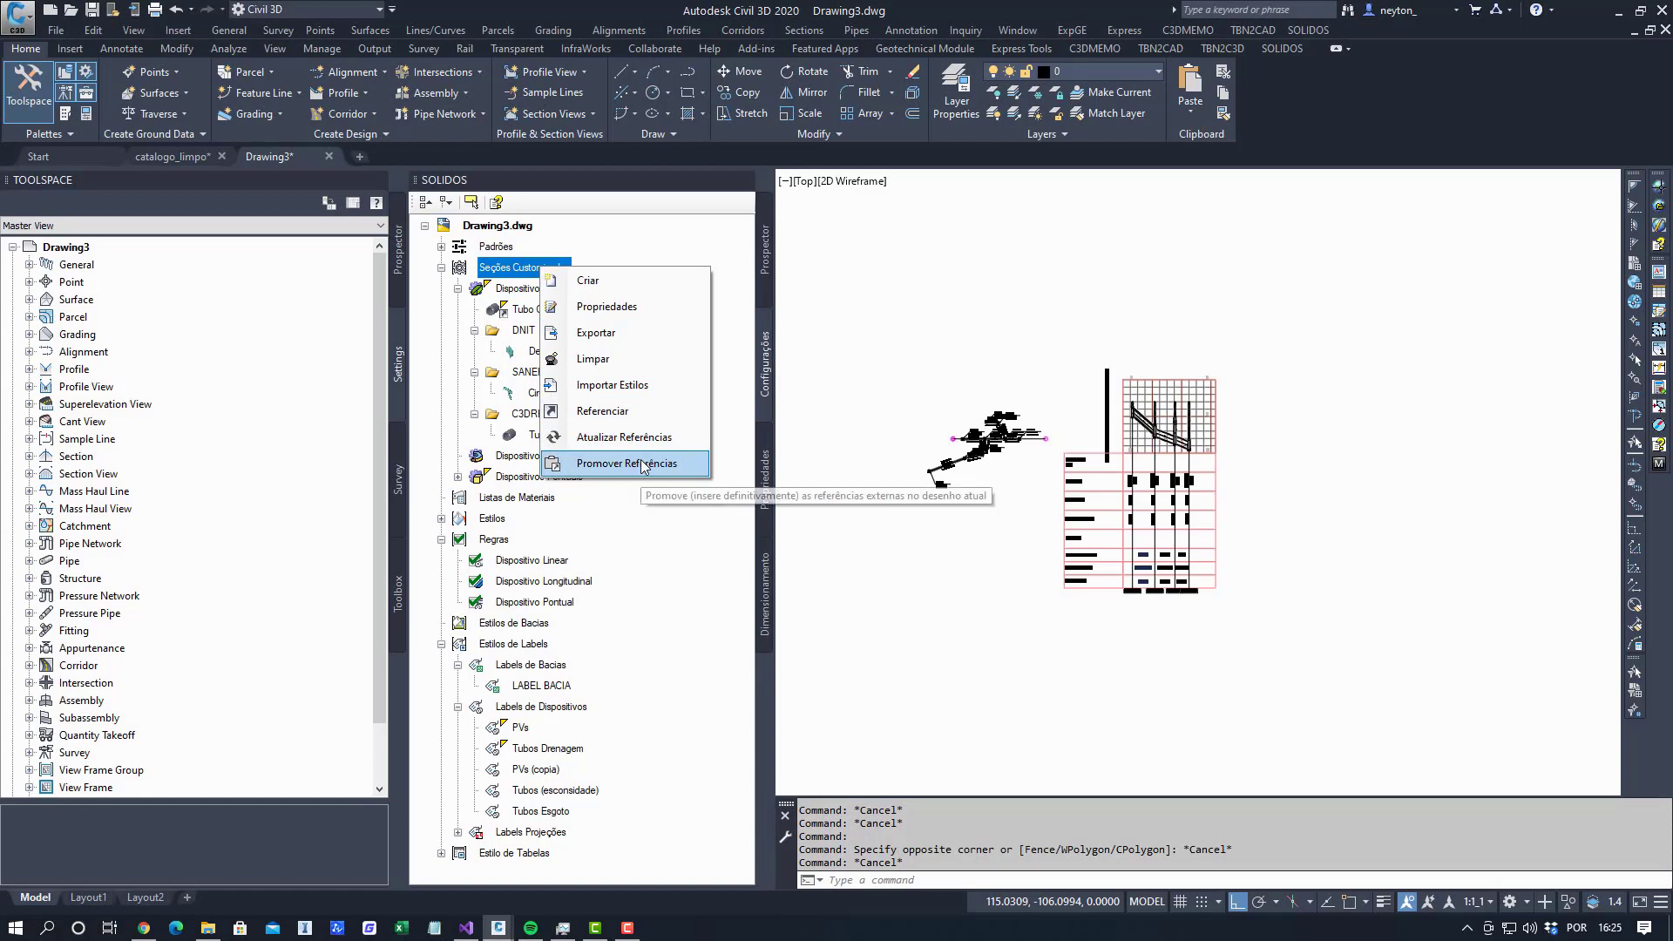
left_click(524, 329)
right_click(533, 311)
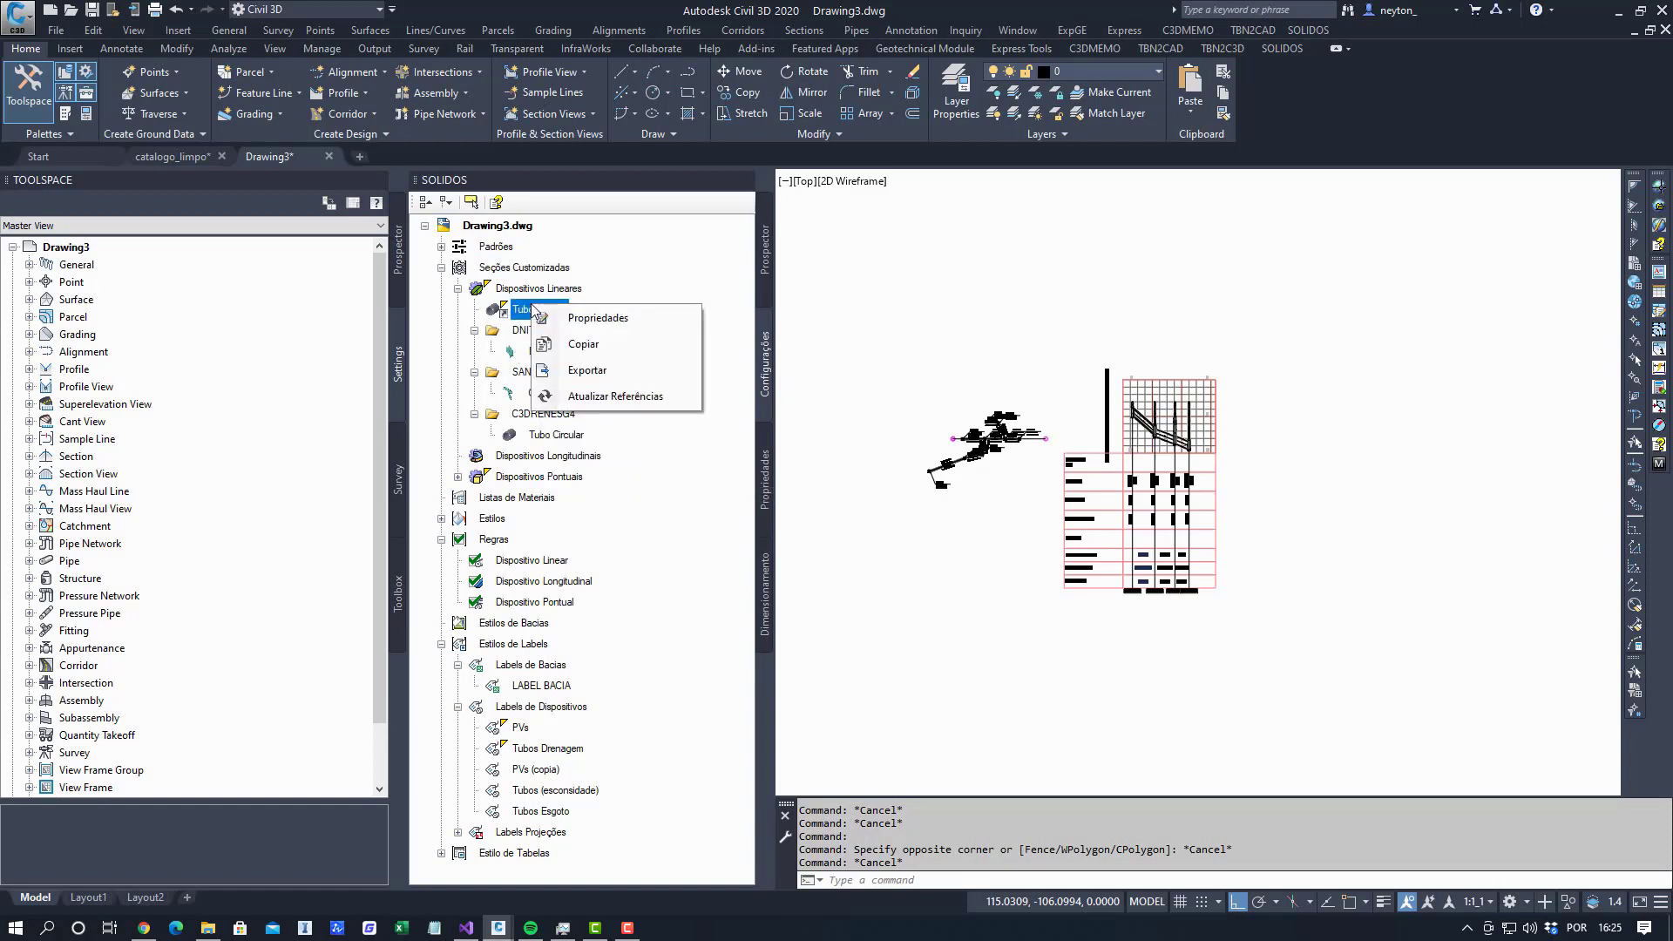
right_click(528, 275)
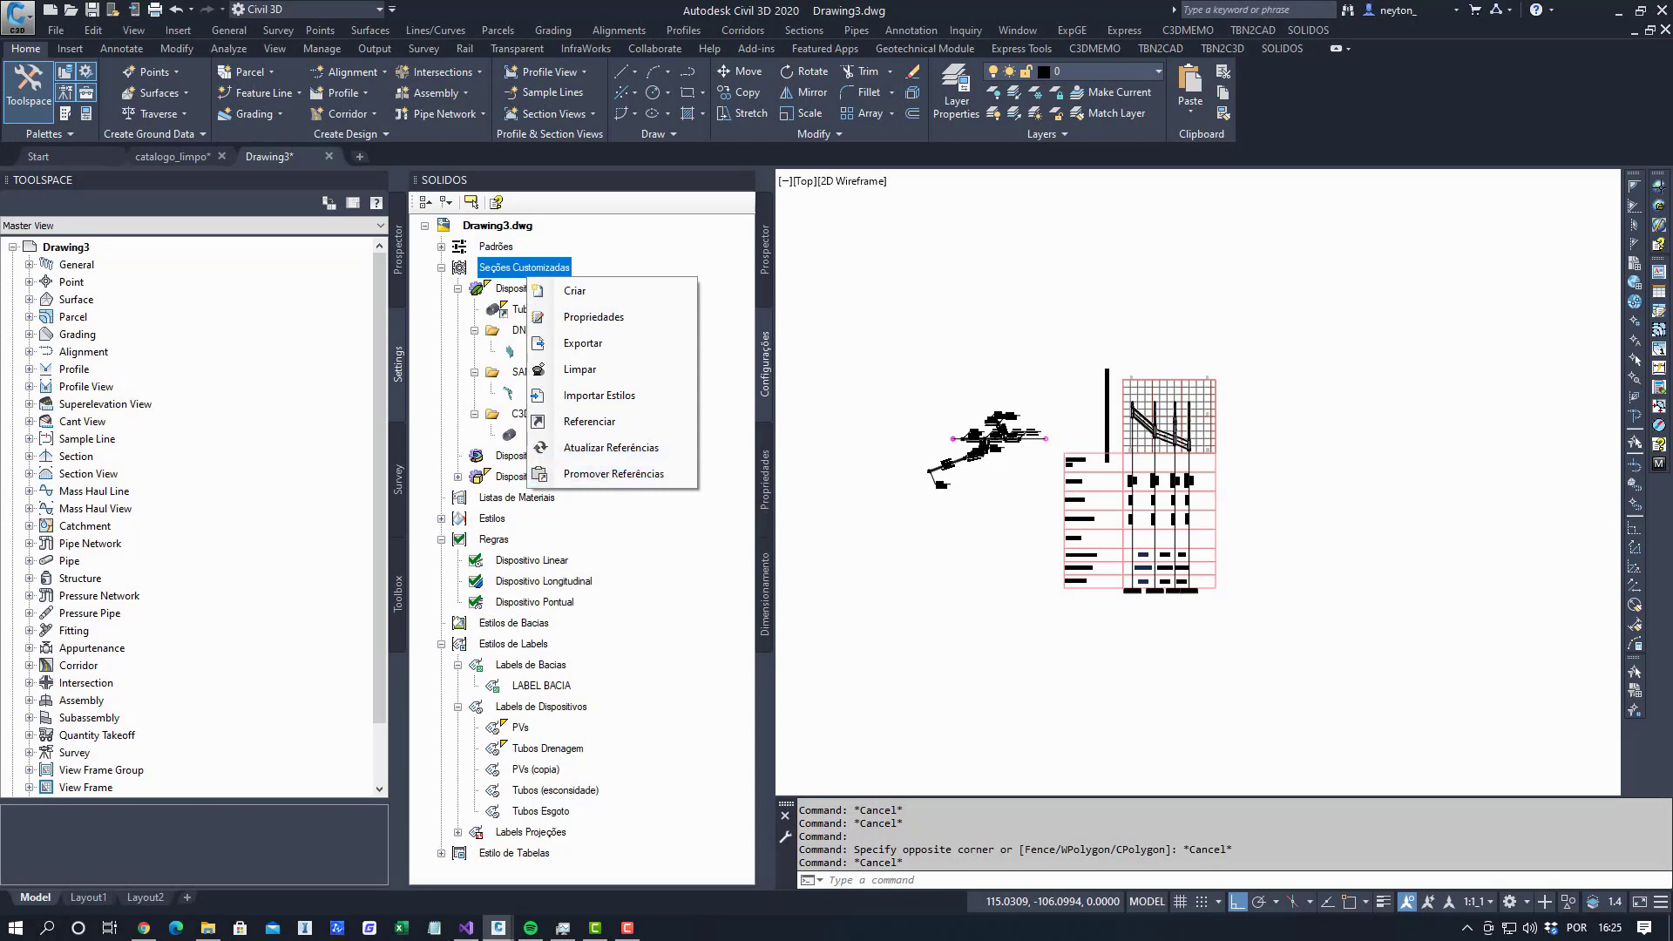
left_click(858, 376)
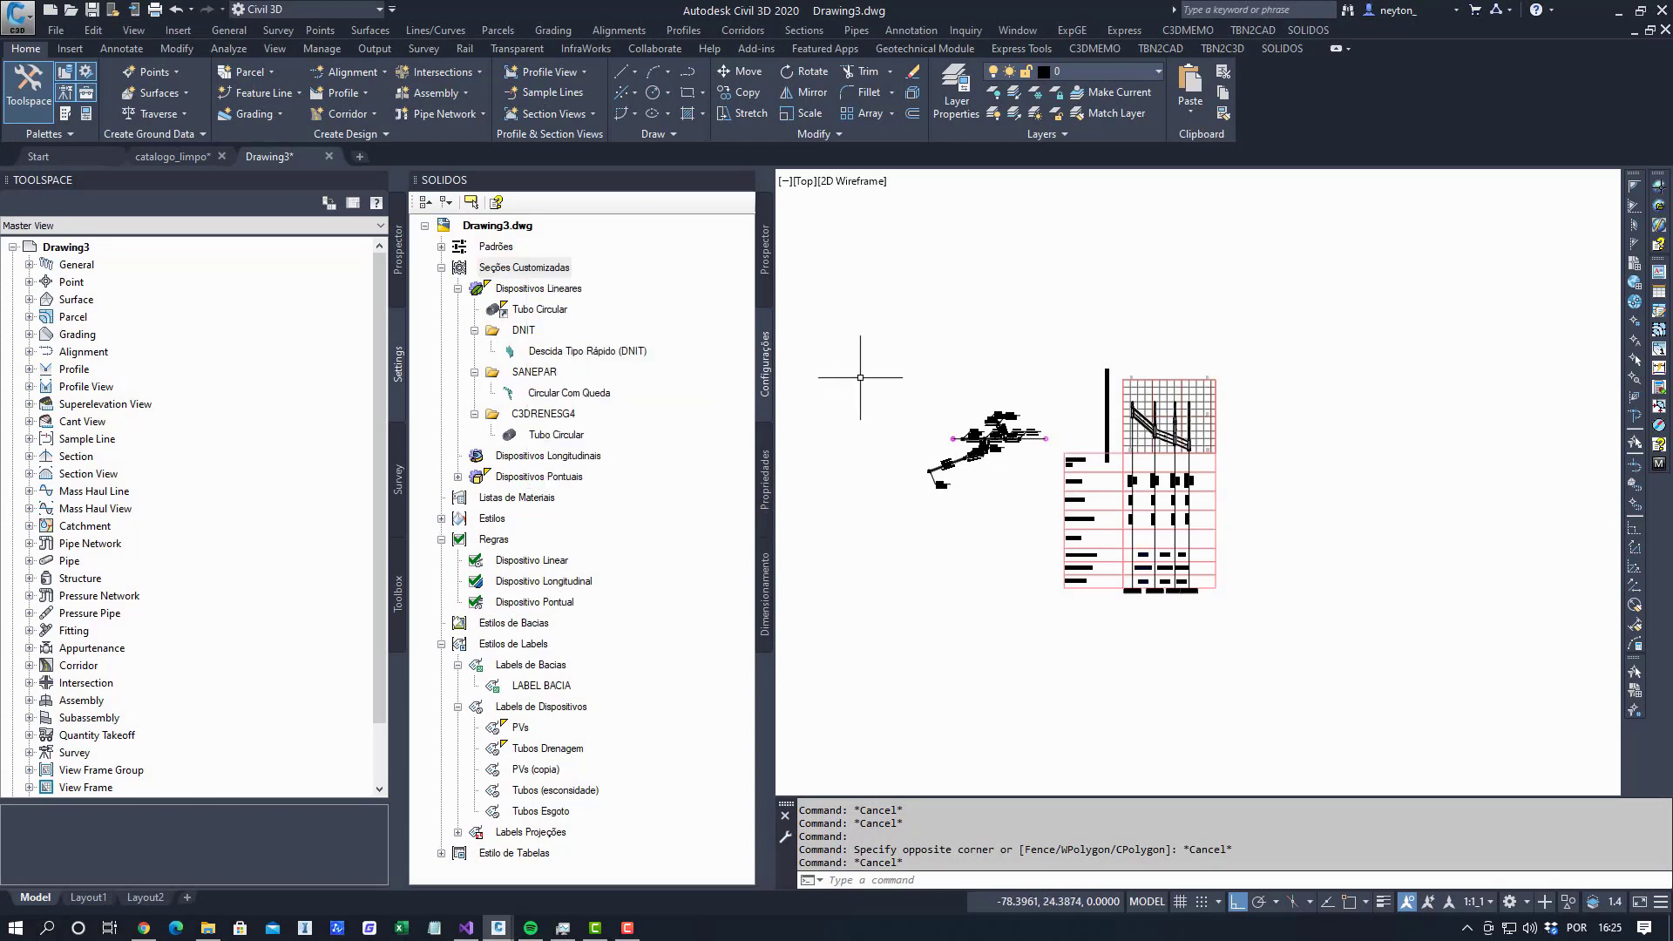
mouse_move(179, 166)
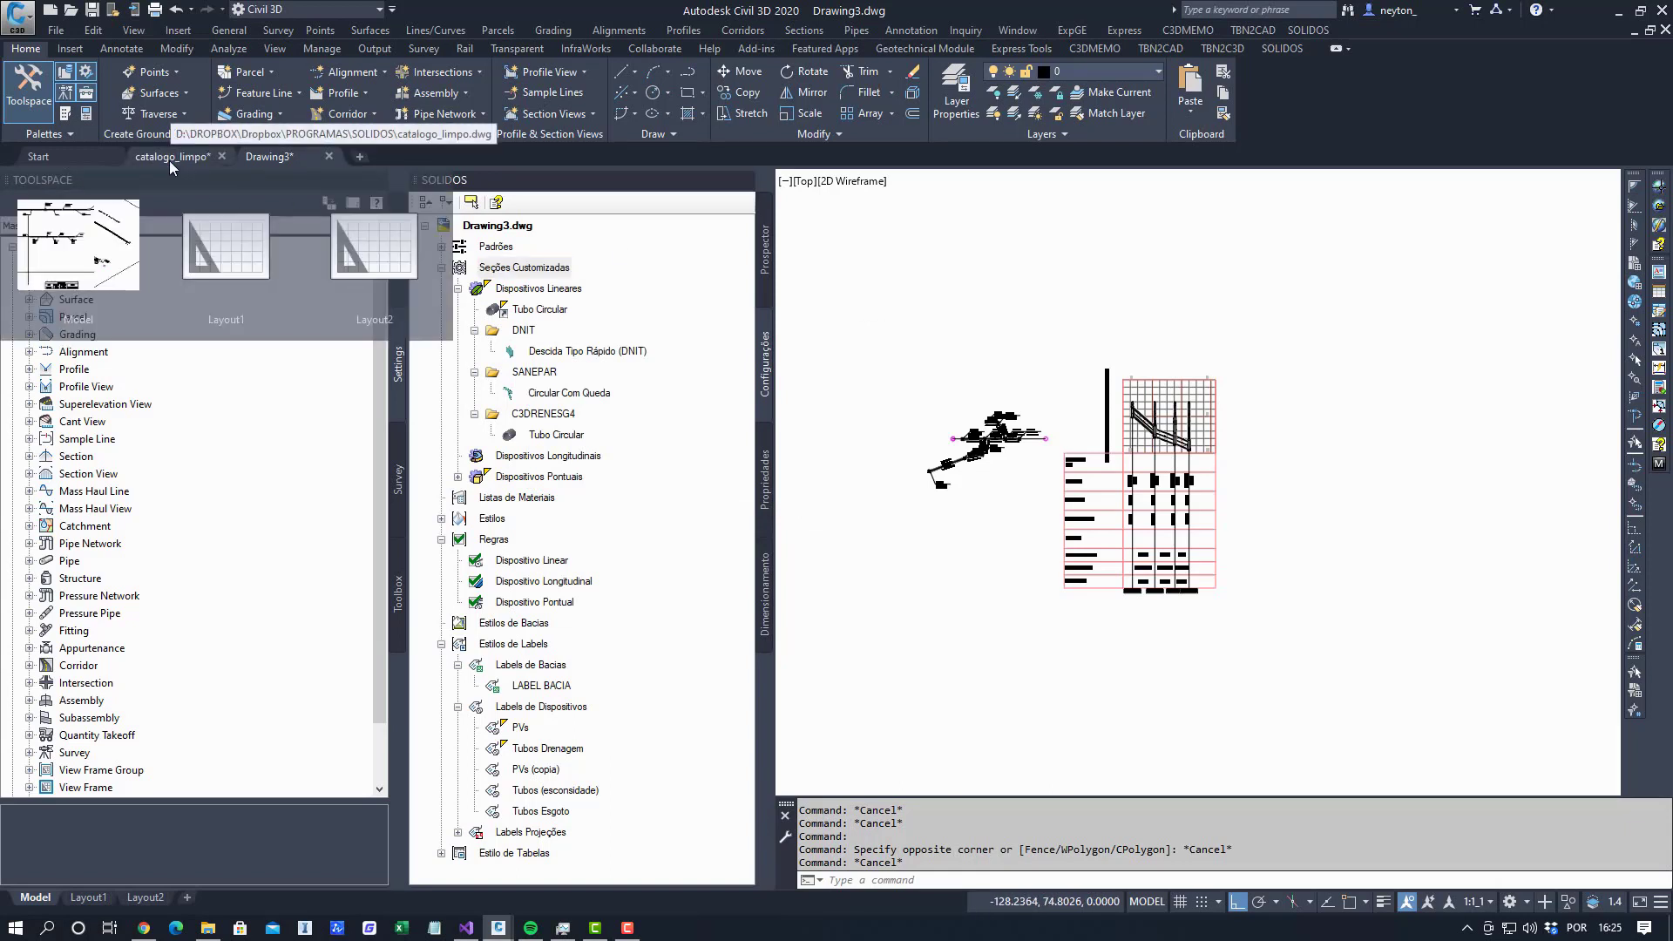
mouse_move(273, 164)
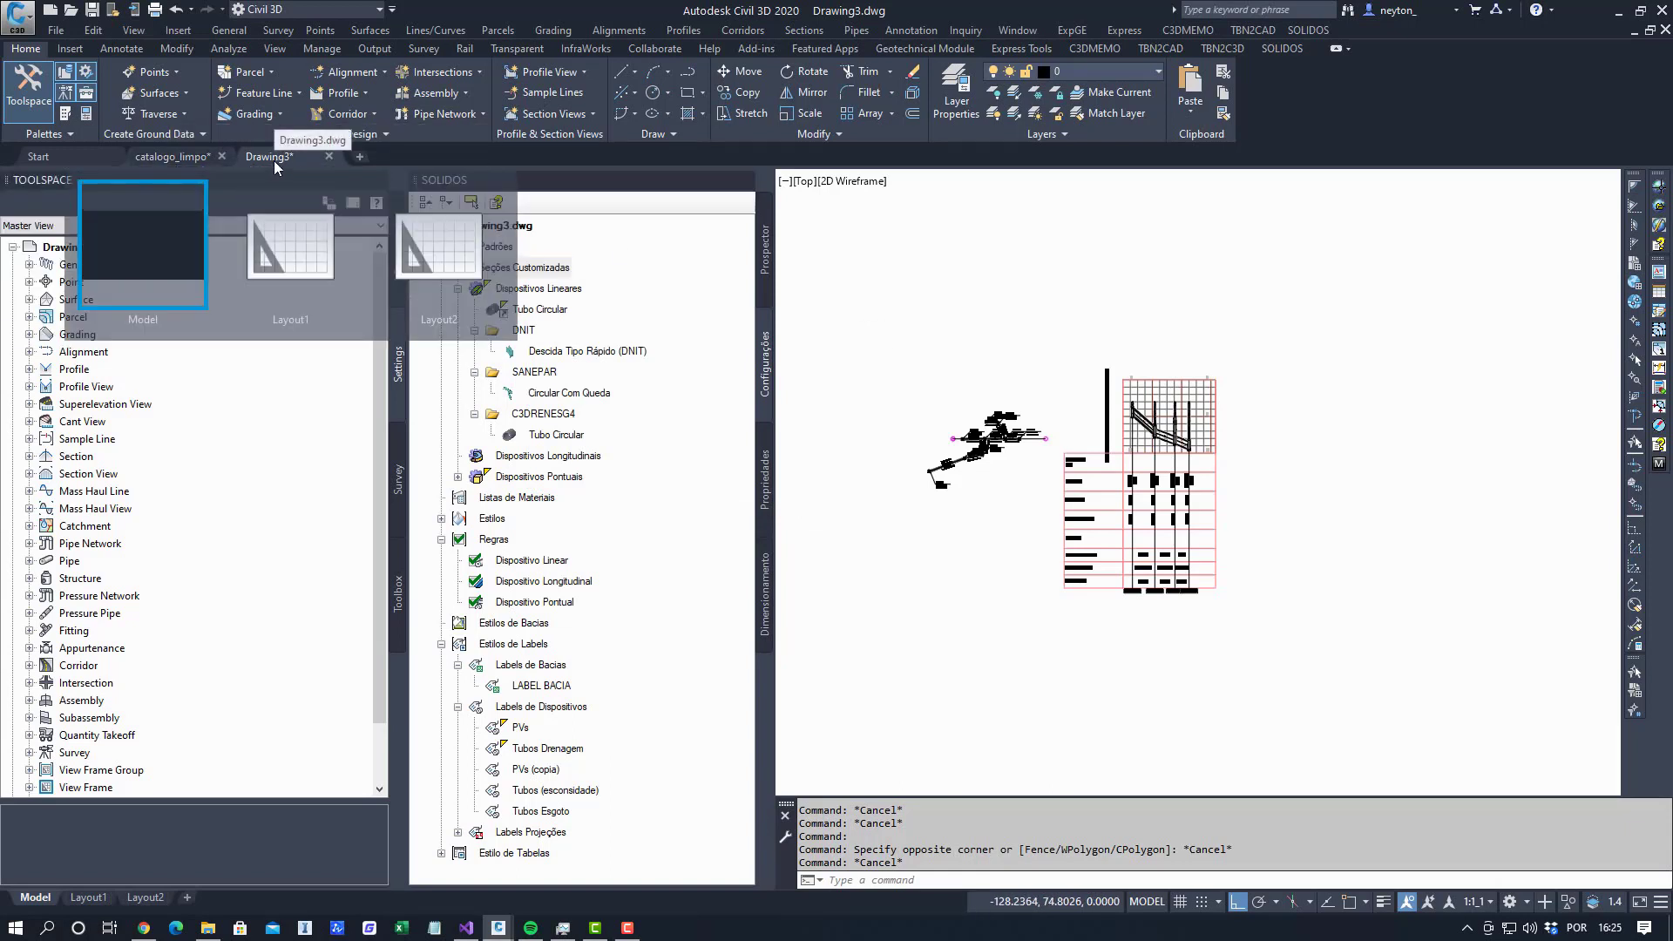
key("Escape")
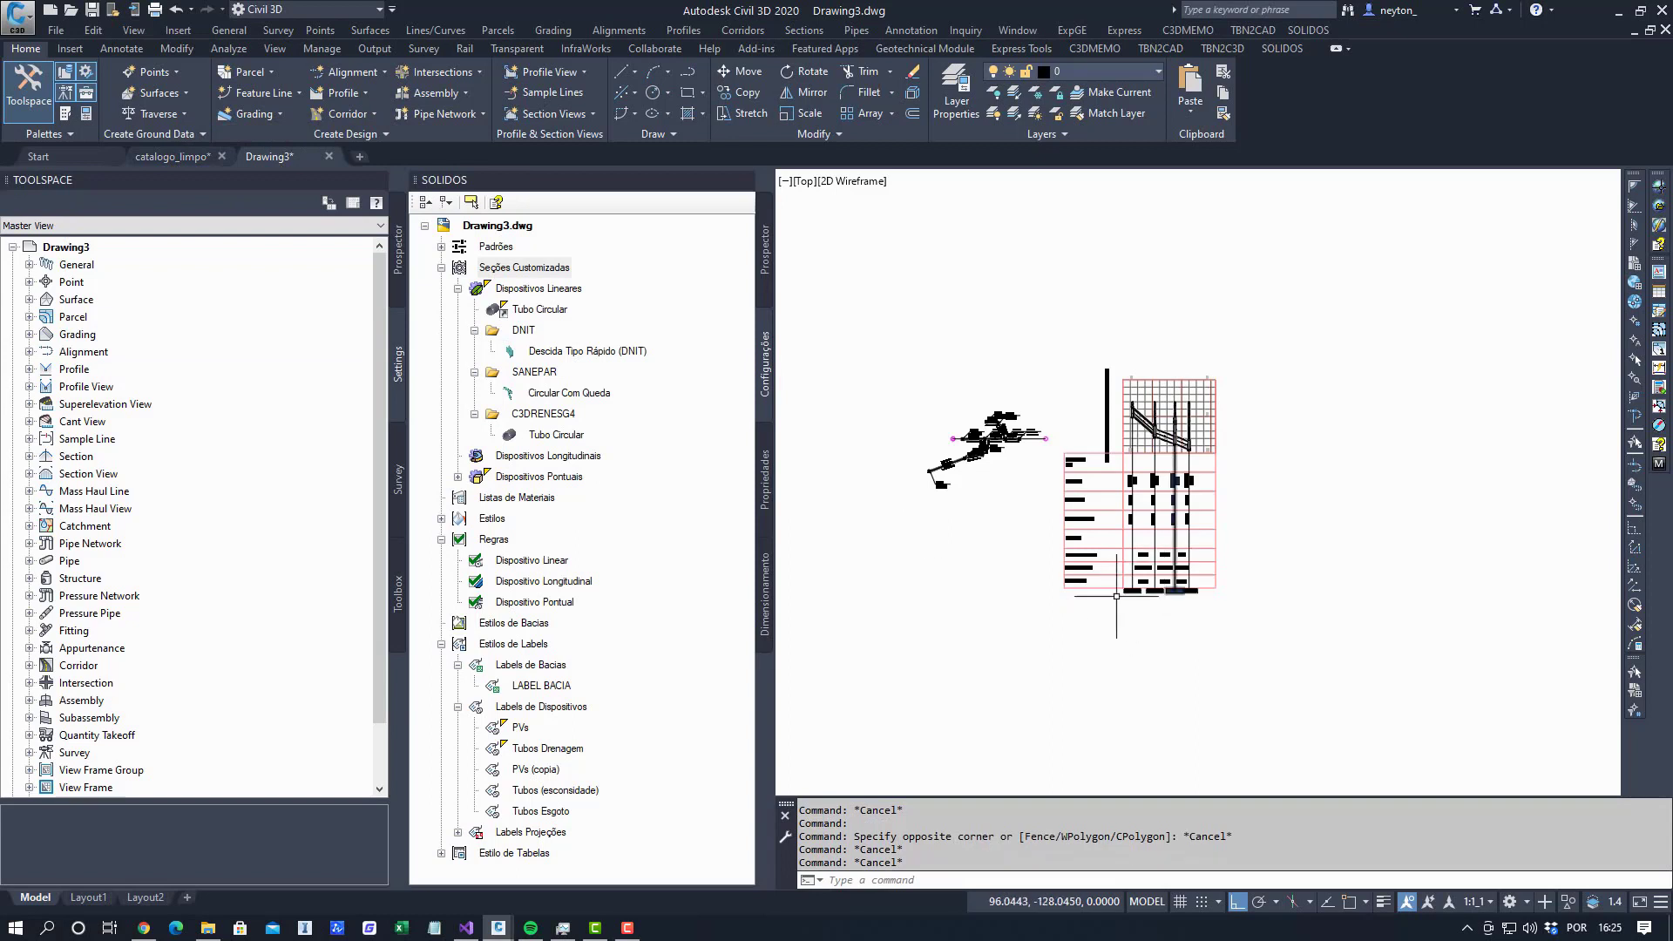
middle_click_drag(1031, 555, 1045, 639)
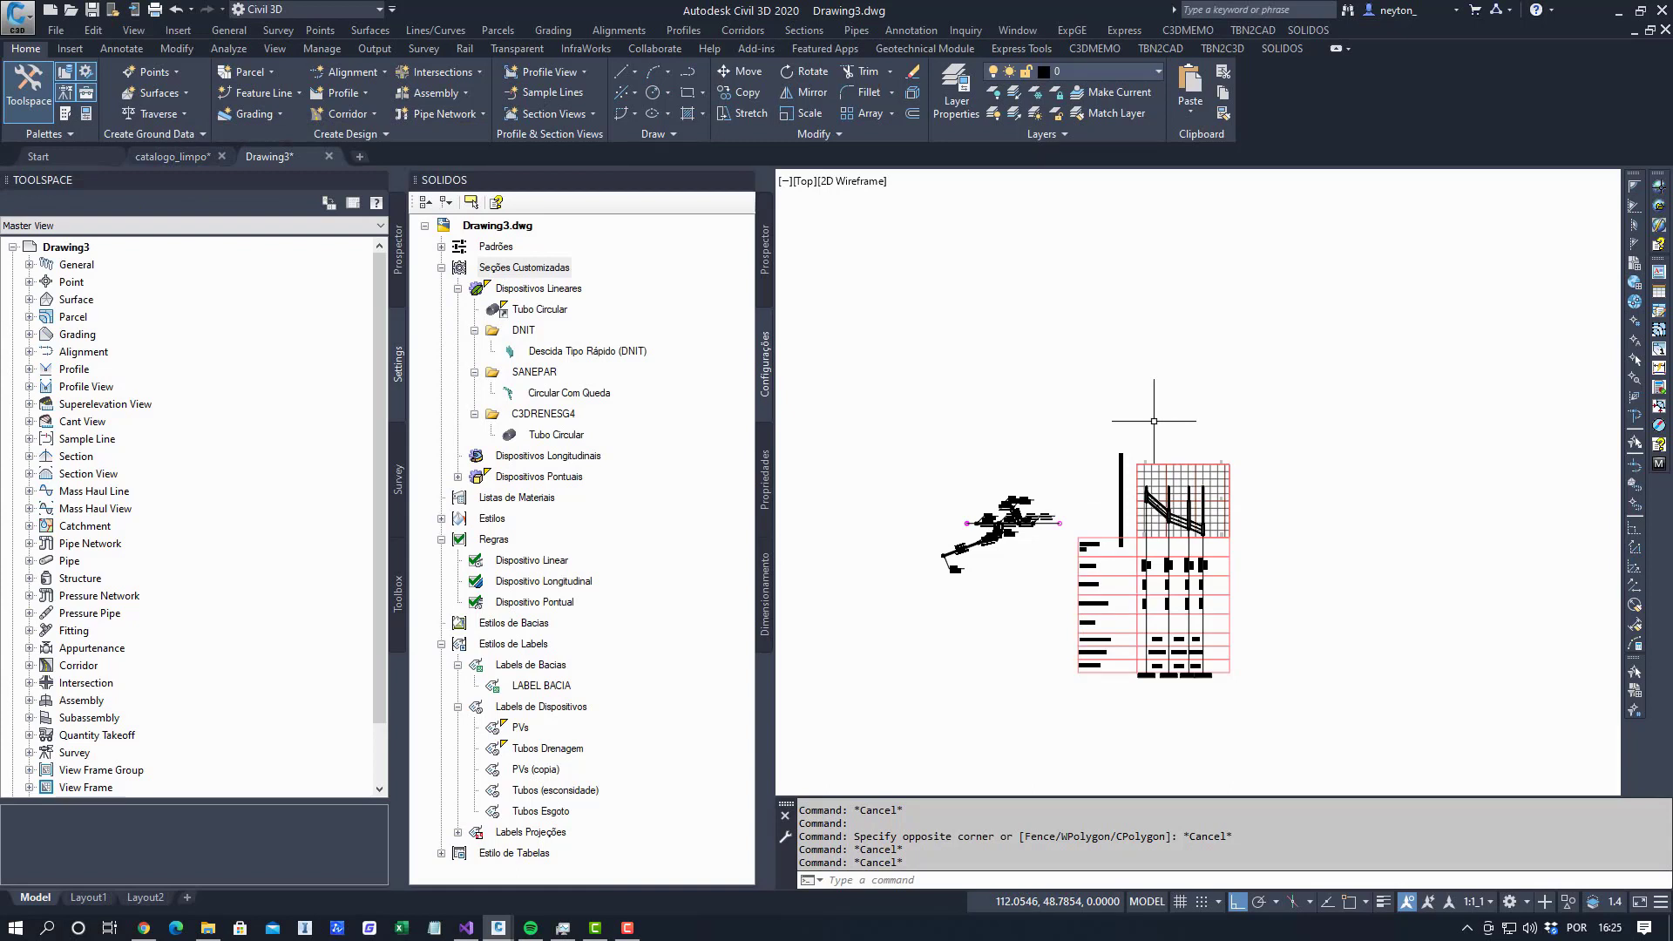
mouse_move(1164, 479)
middle_mouse_down()
mouse_move(1175, 394)
mouse_move(1160, 454)
middle_mouse_up()
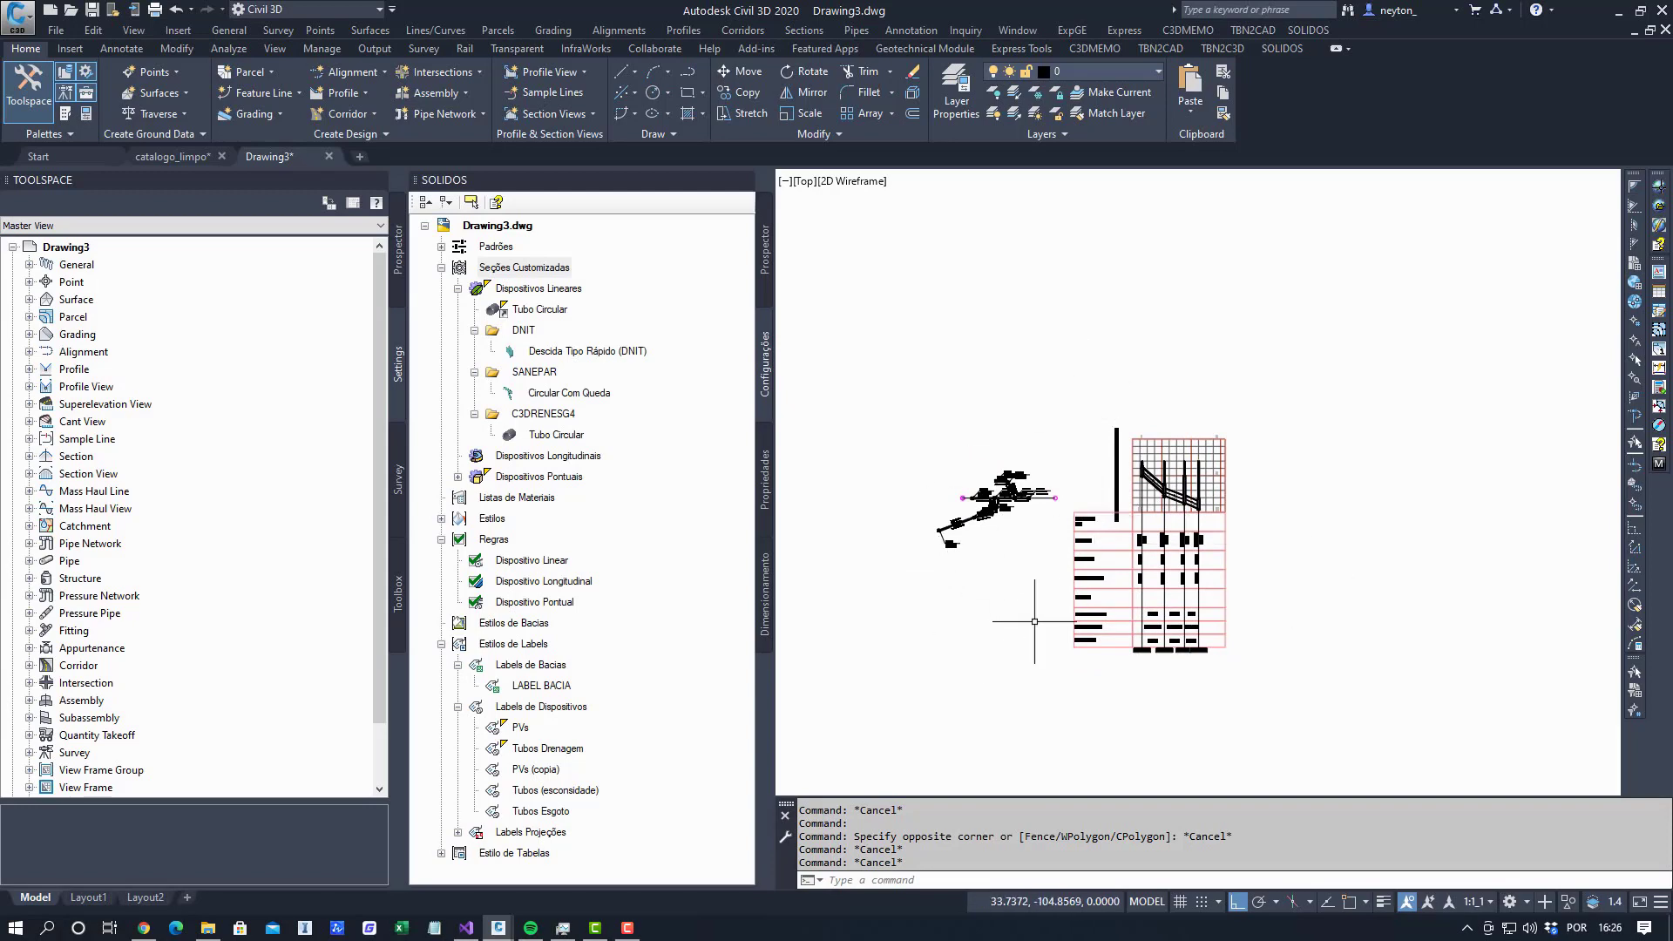
mouse_move(1028, 656)
middle_mouse_down()
mouse_move(1088, 603)
mouse_move(1073, 615)
middle_mouse_up()
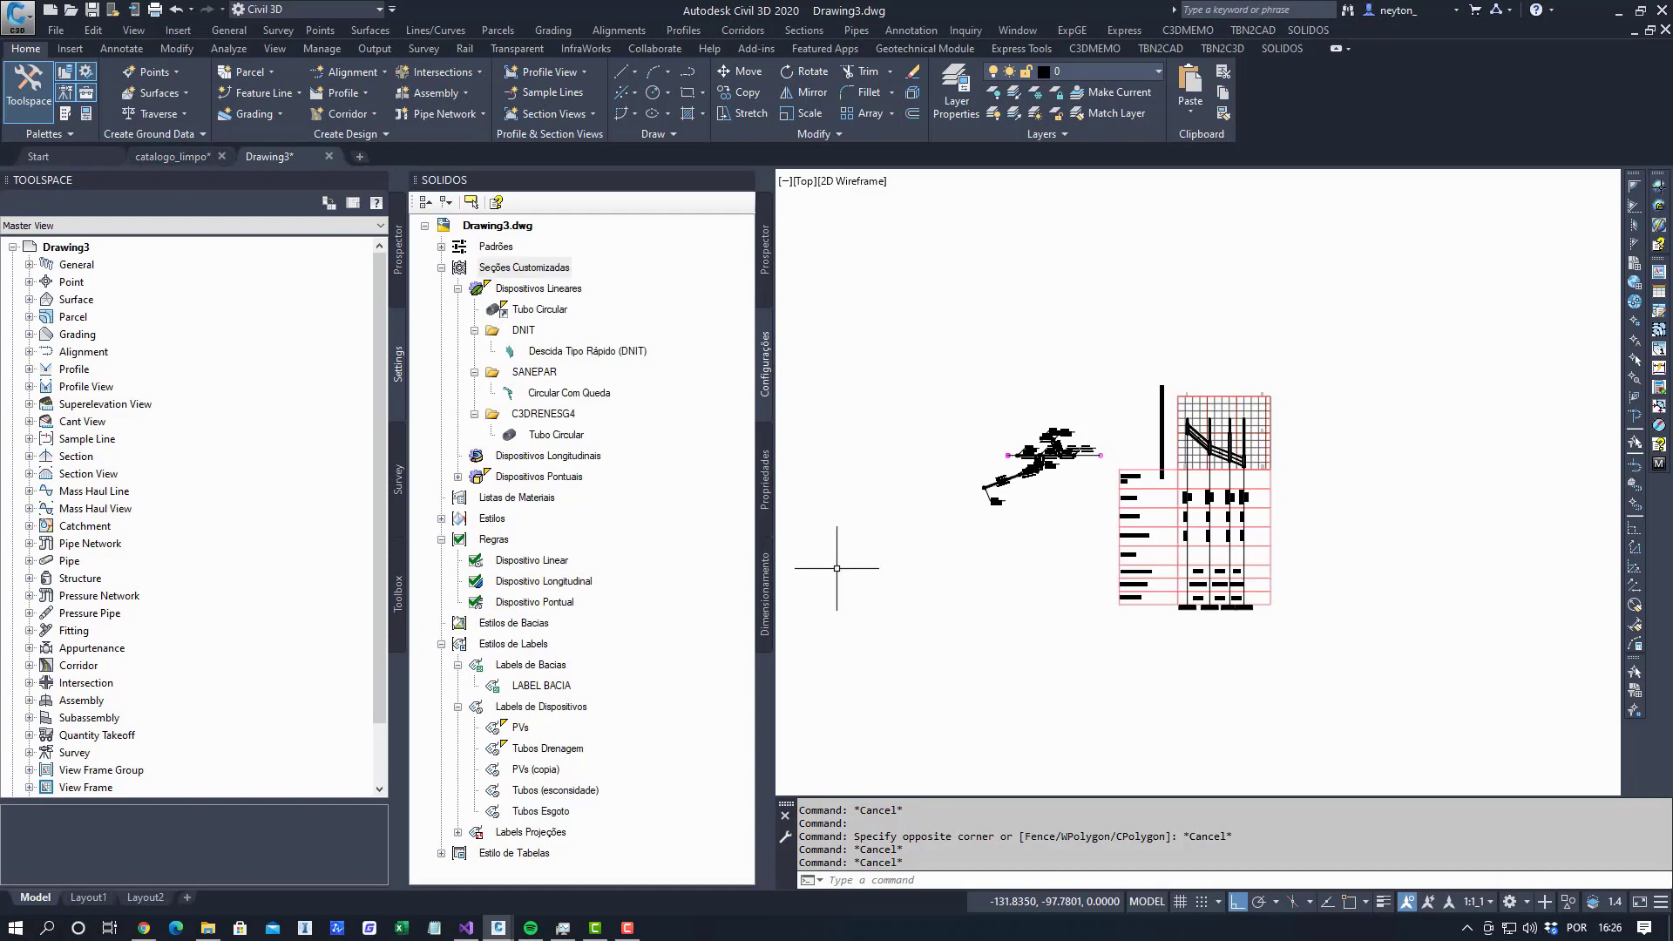
Collapse the Dispositivos Lineares, Seções Customizadas and Regras branches in the Drawing3 settings tree.
left_click(457, 288)
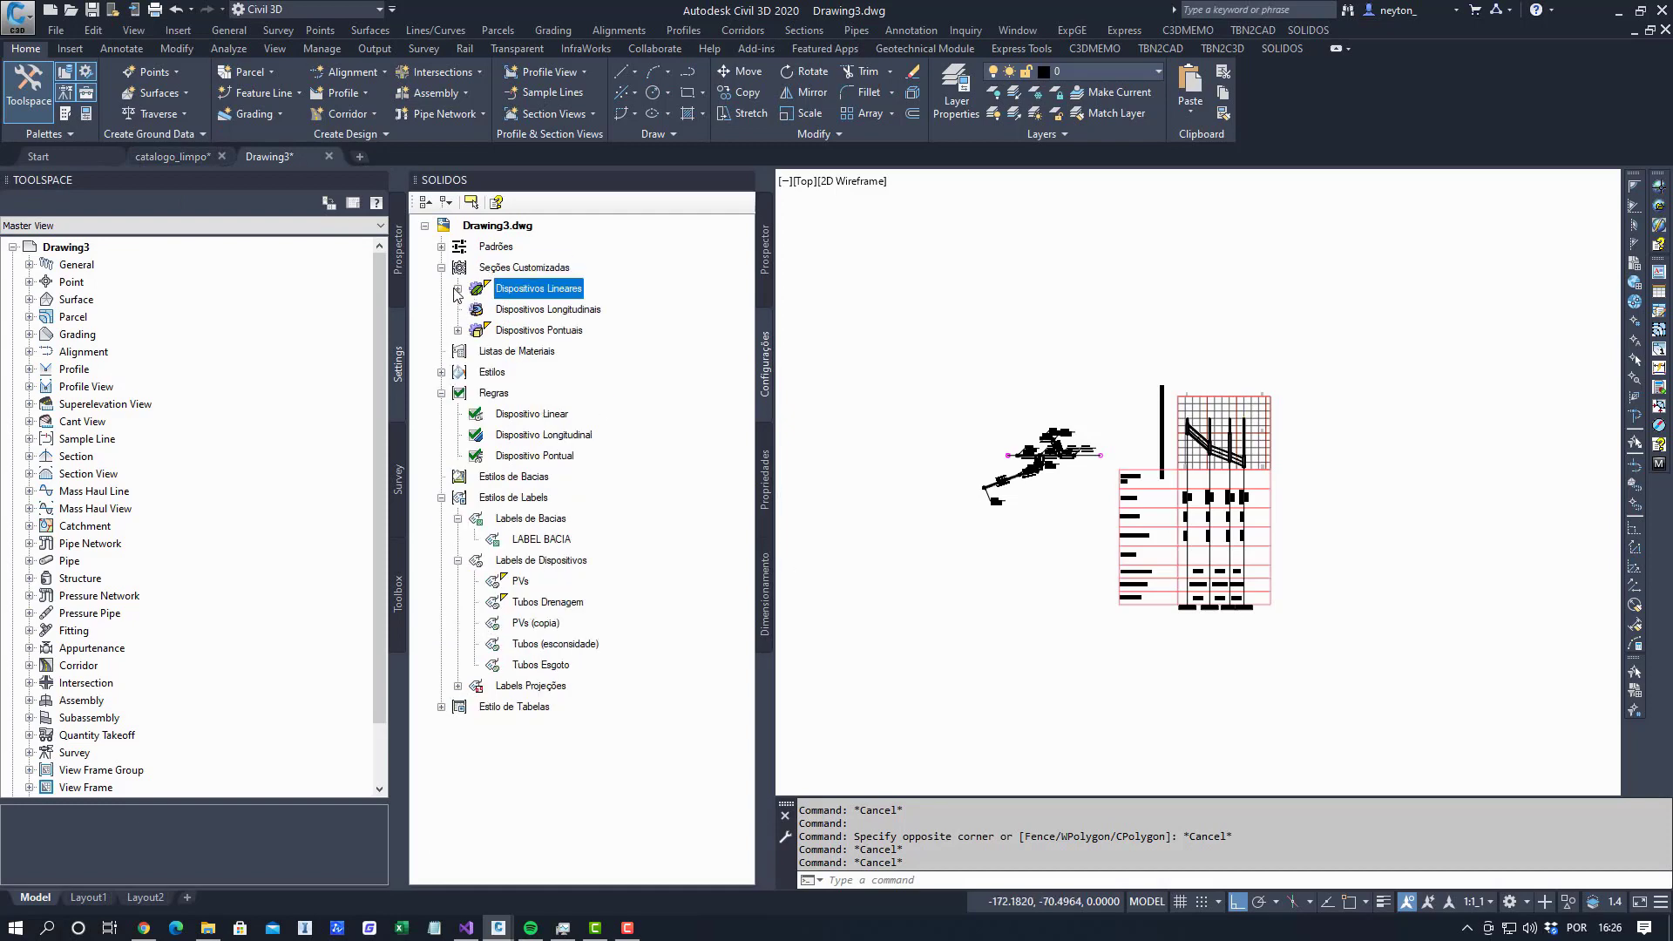
left_click(441, 267)
left_click(441, 330)
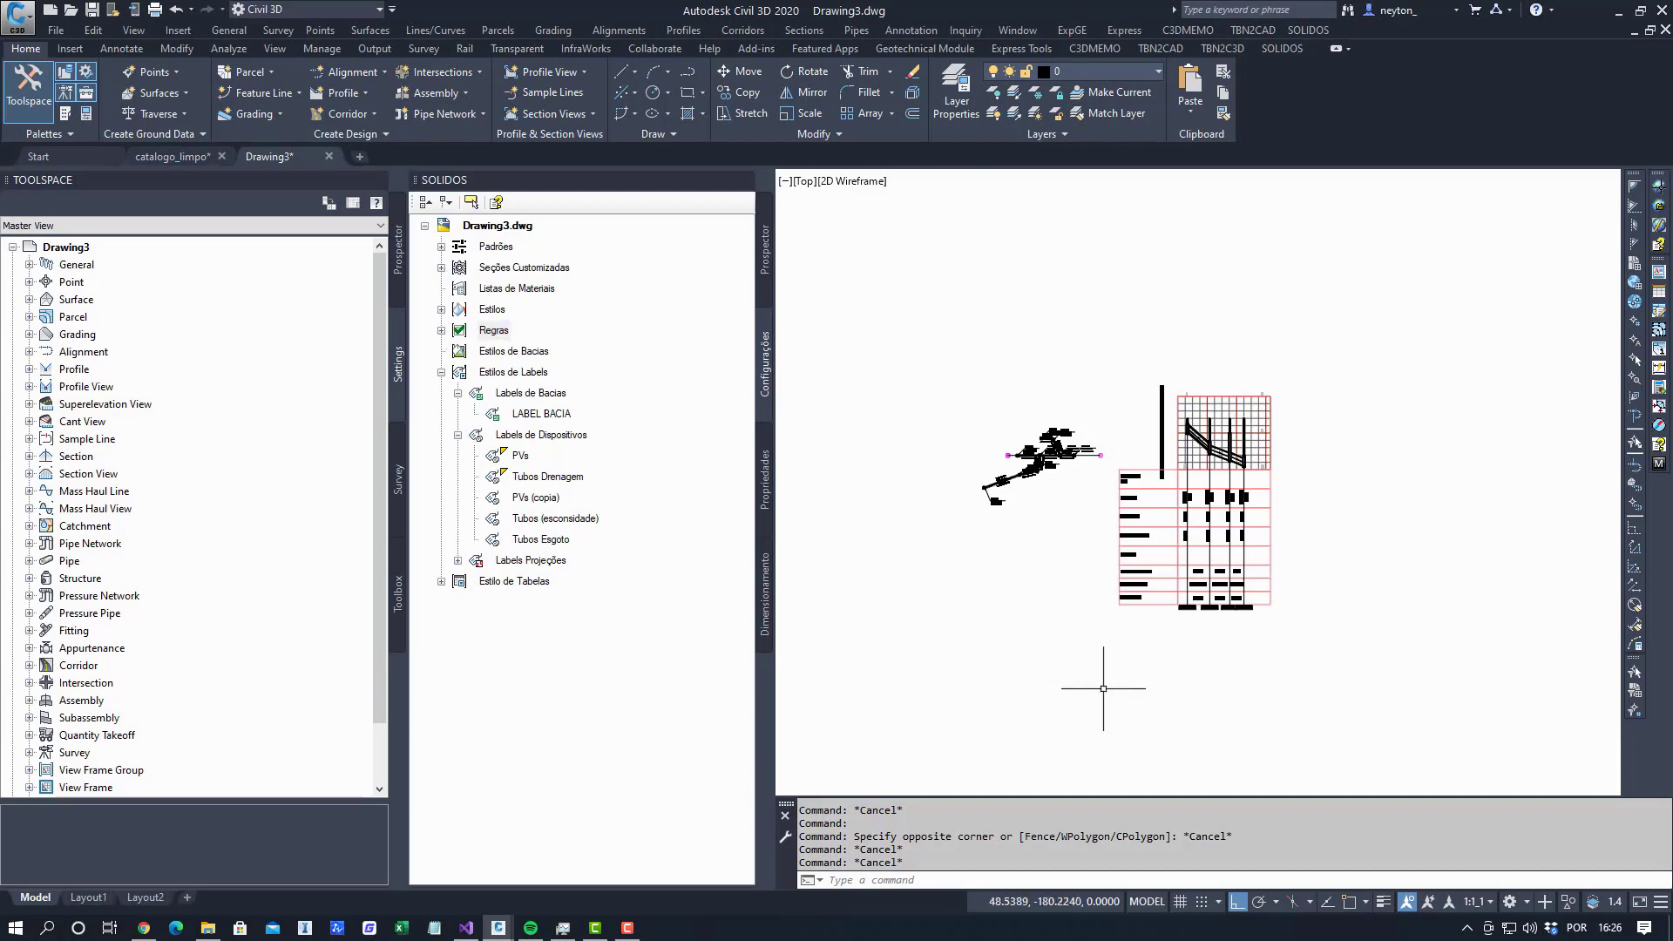
key("Escape")
key("Escape")
Open the properties of the first sloped pipe in the profile view to check its object type, and deselect it.
scroll(1187, 474, "up", 6)
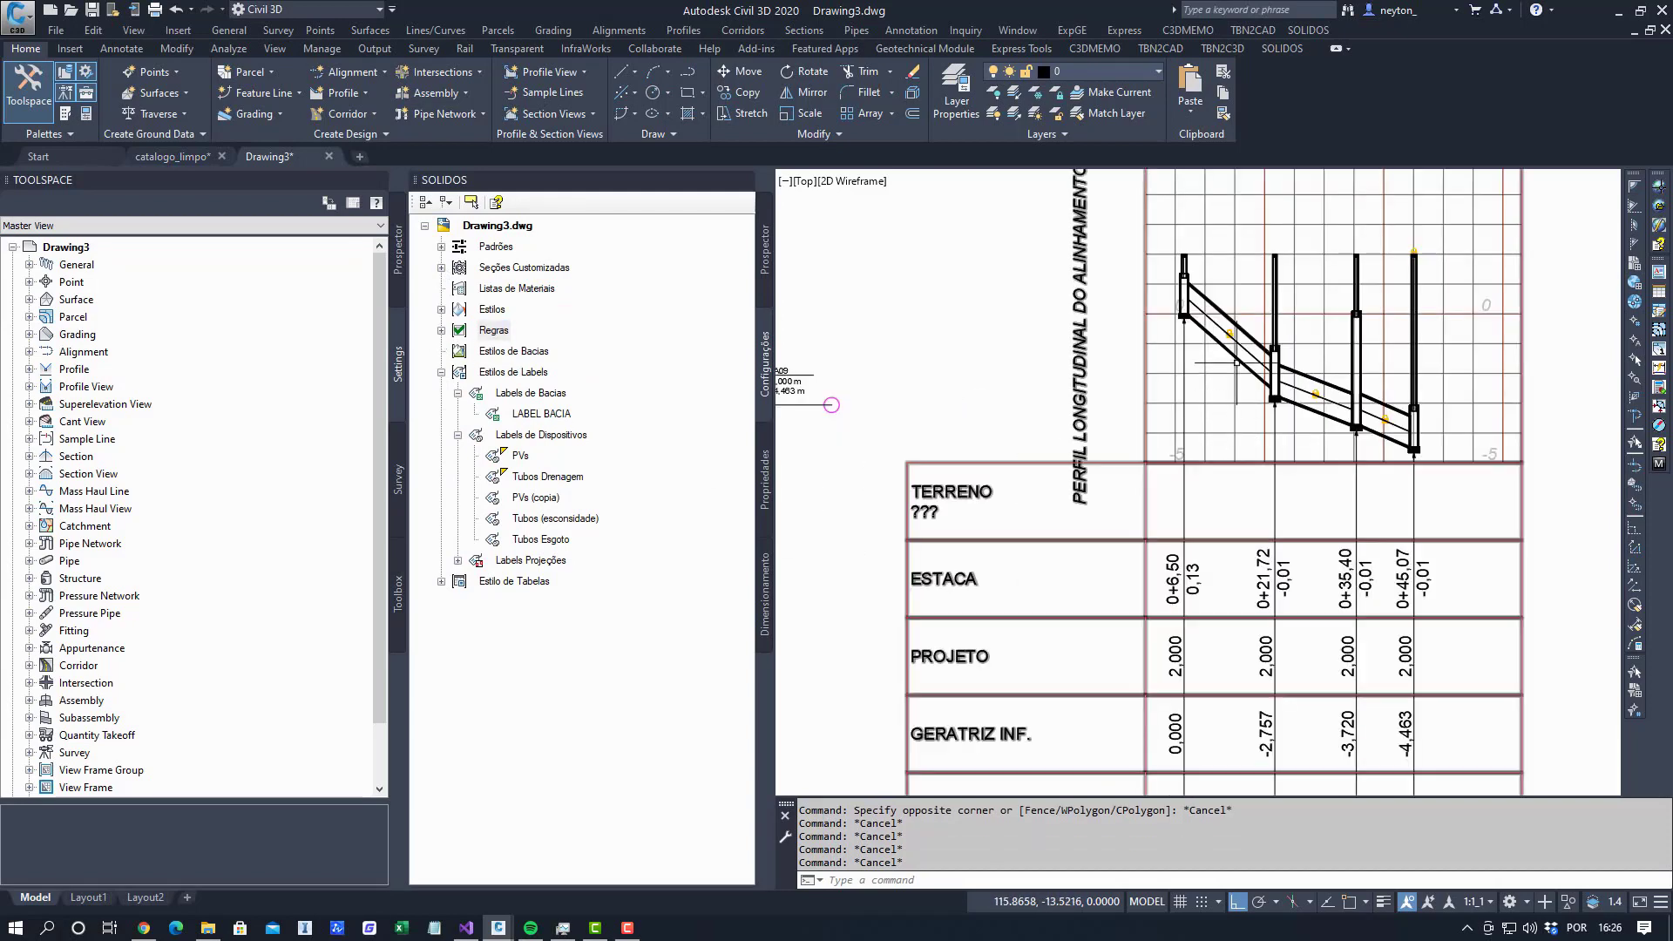
left_click(1235, 360)
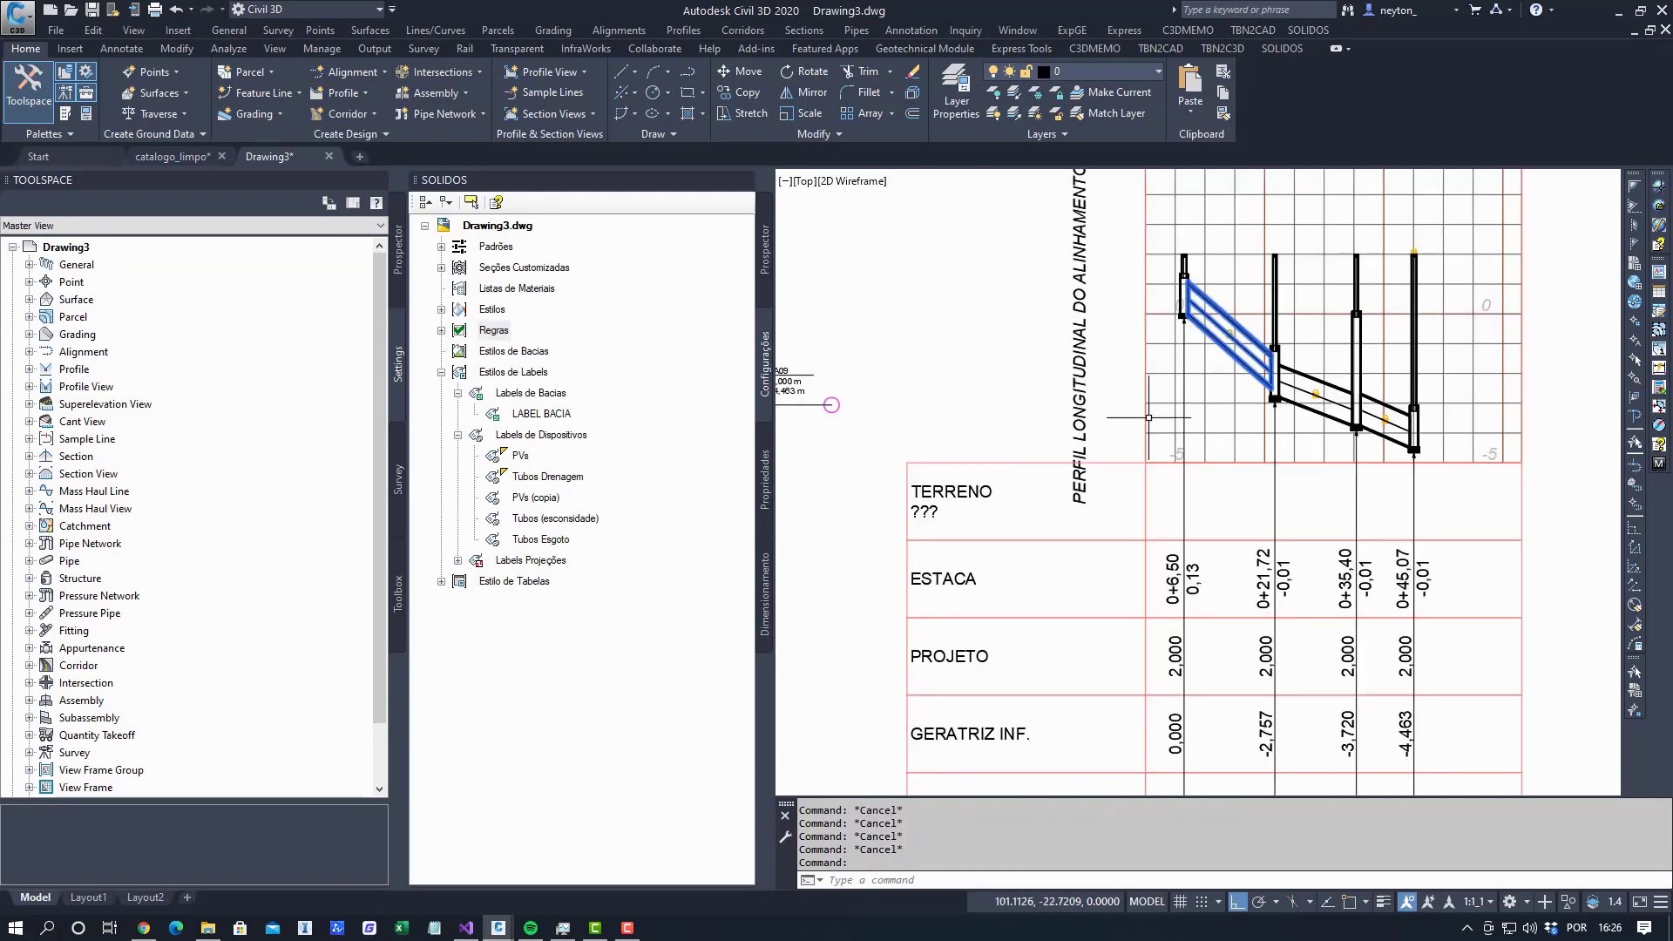
type("mo")
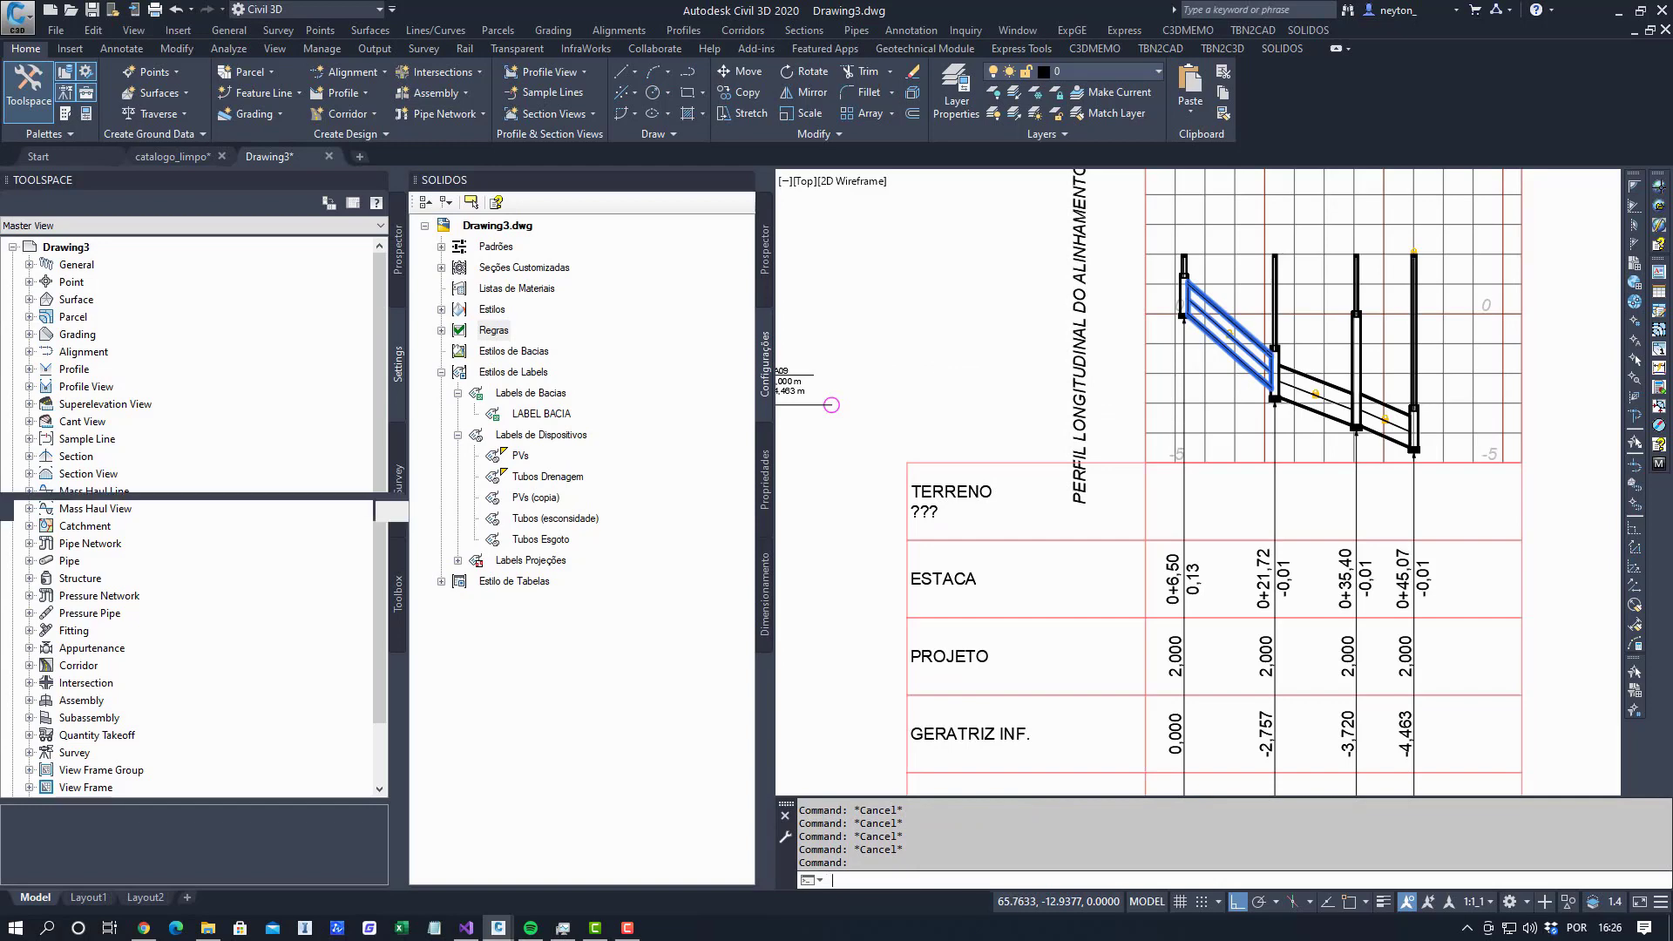
key("Return")
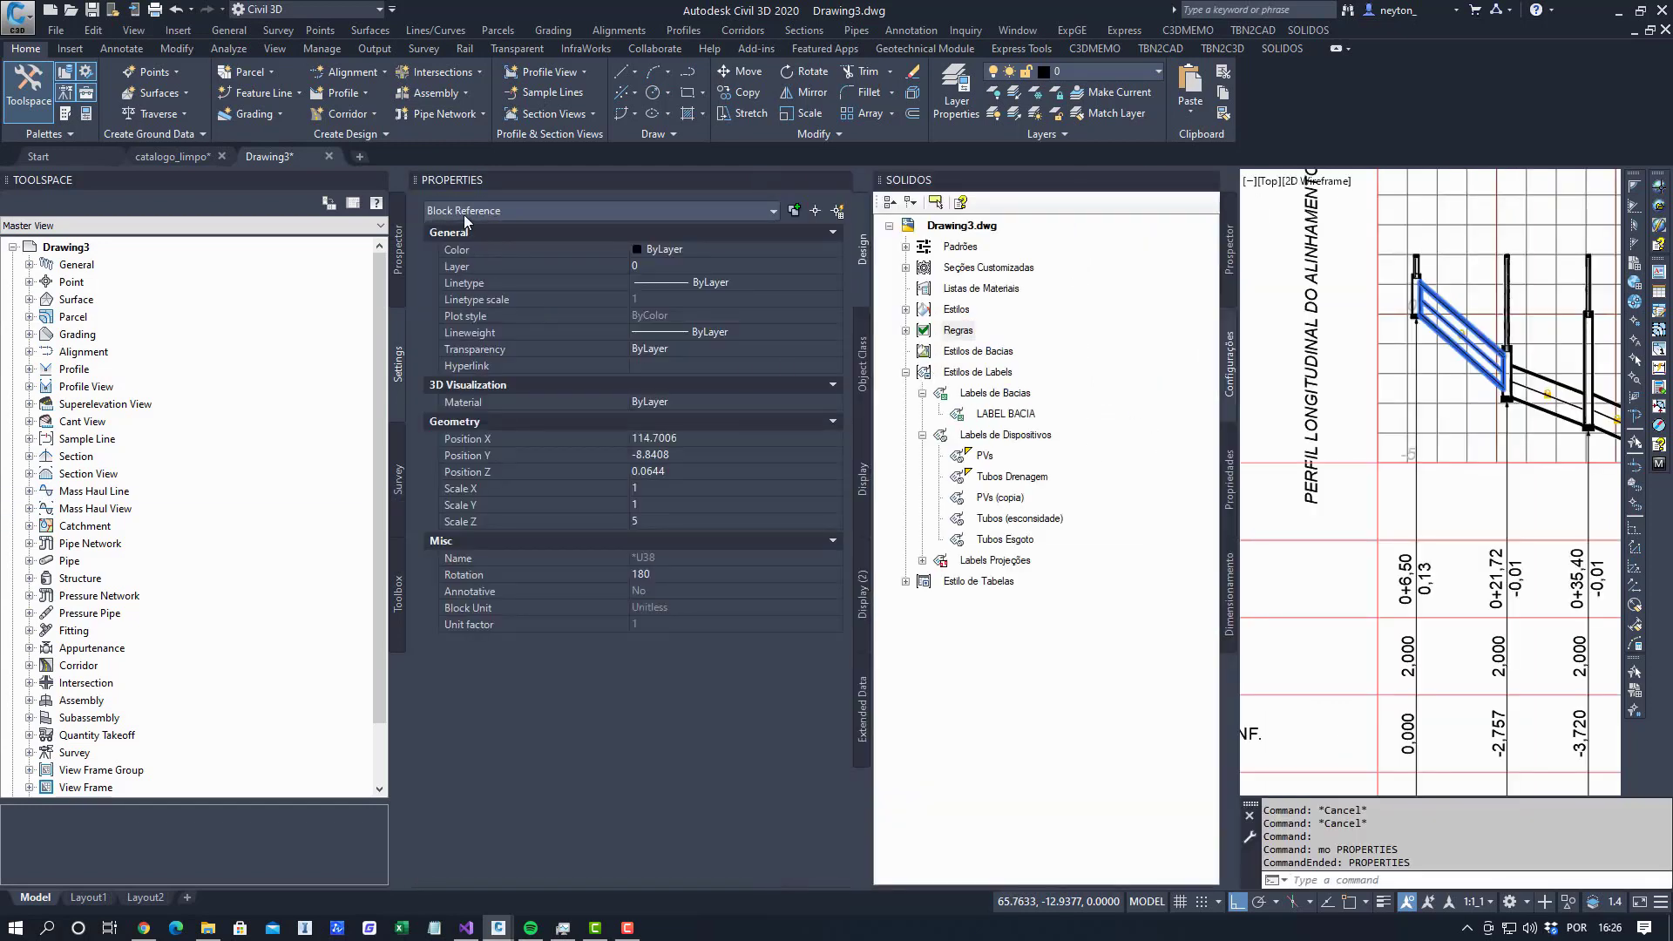
scroll(1429, 480, "down", 5)
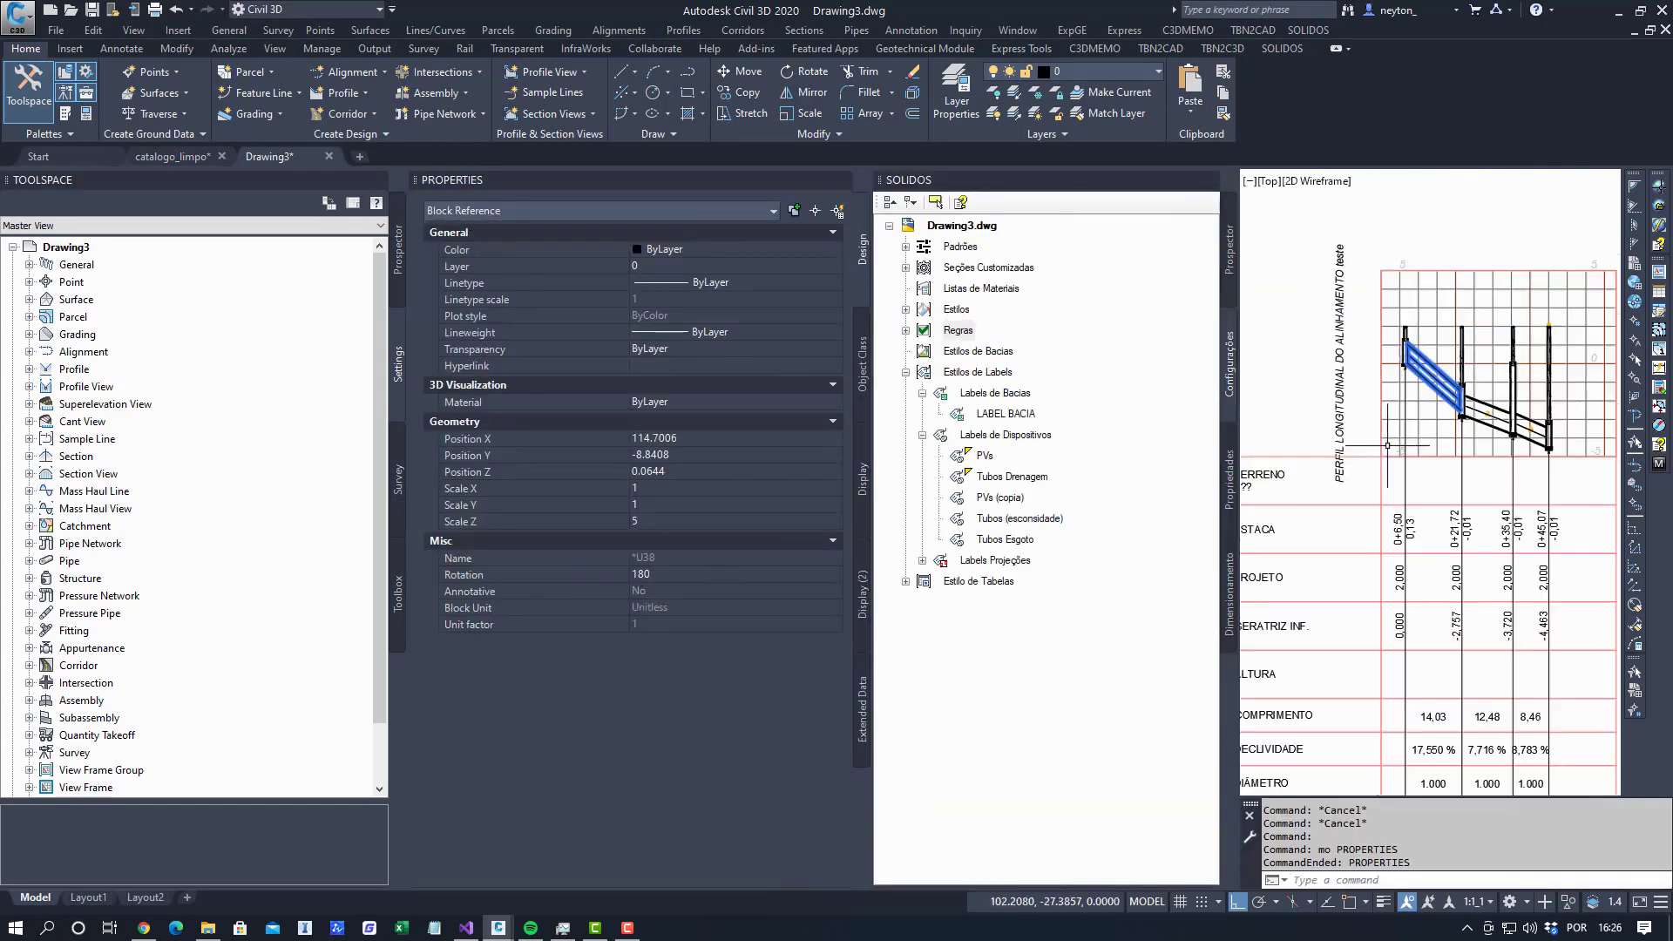
key("Escape")
Check the object type of the first vertical projection label in the profile band, and clear the selection.
left_click(1400, 487)
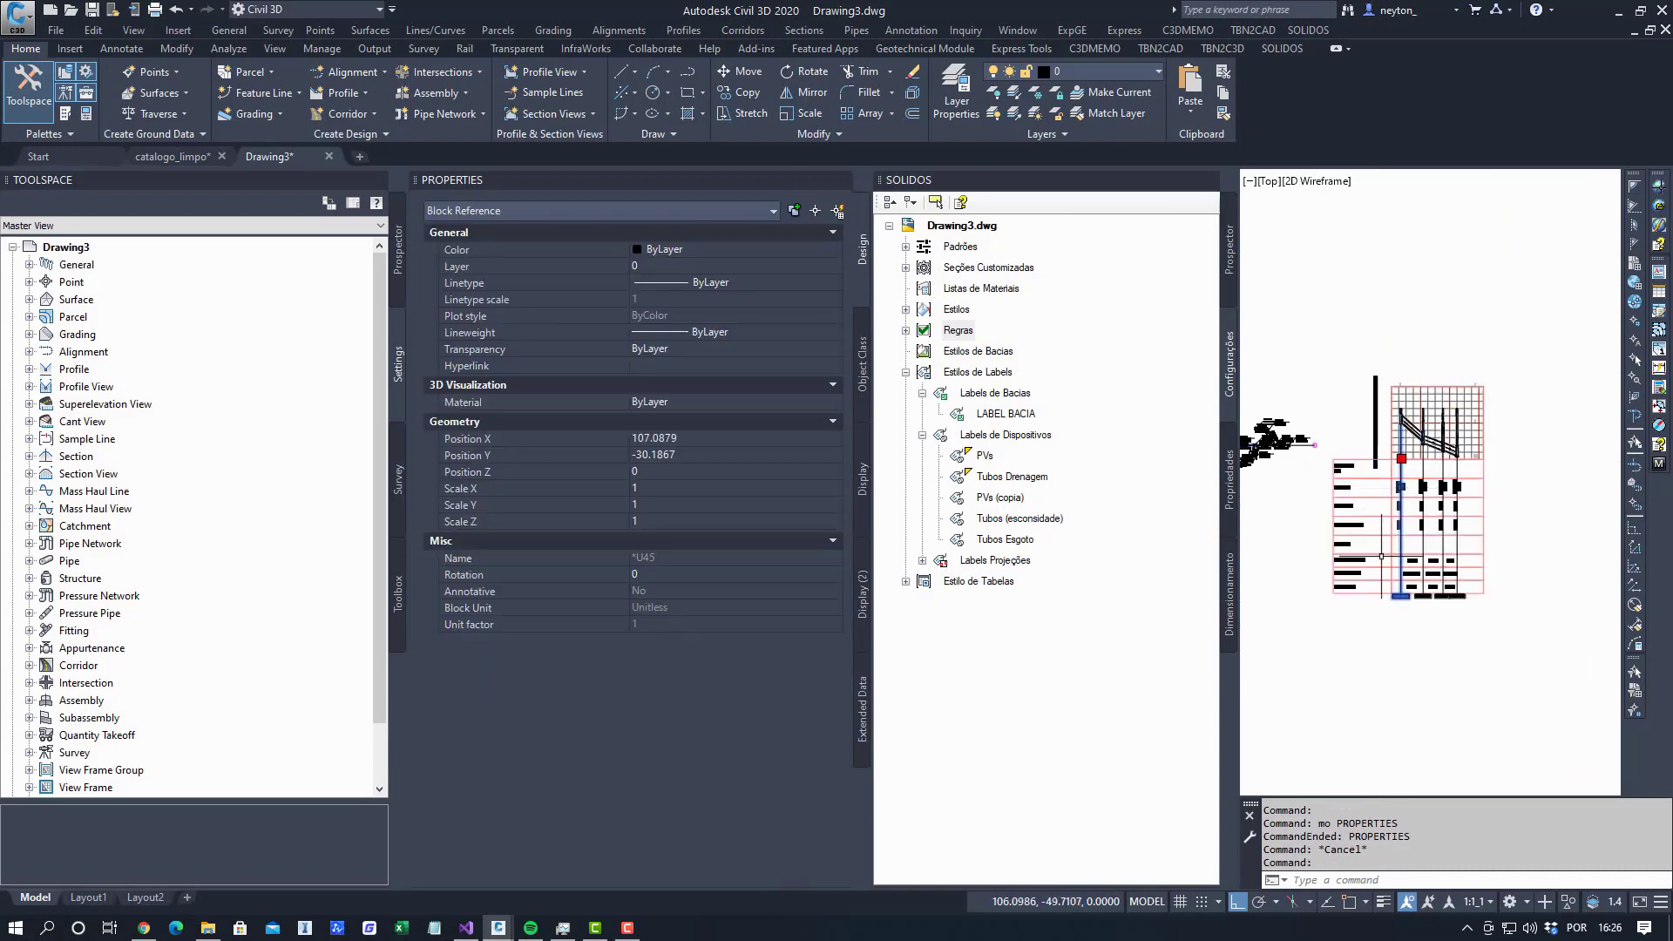
mouse_move(1354, 628)
middle_mouse_down()
mouse_move(1427, 628)
mouse_move(1375, 649)
middle_mouse_up()
key("Escape")
key("Escape")
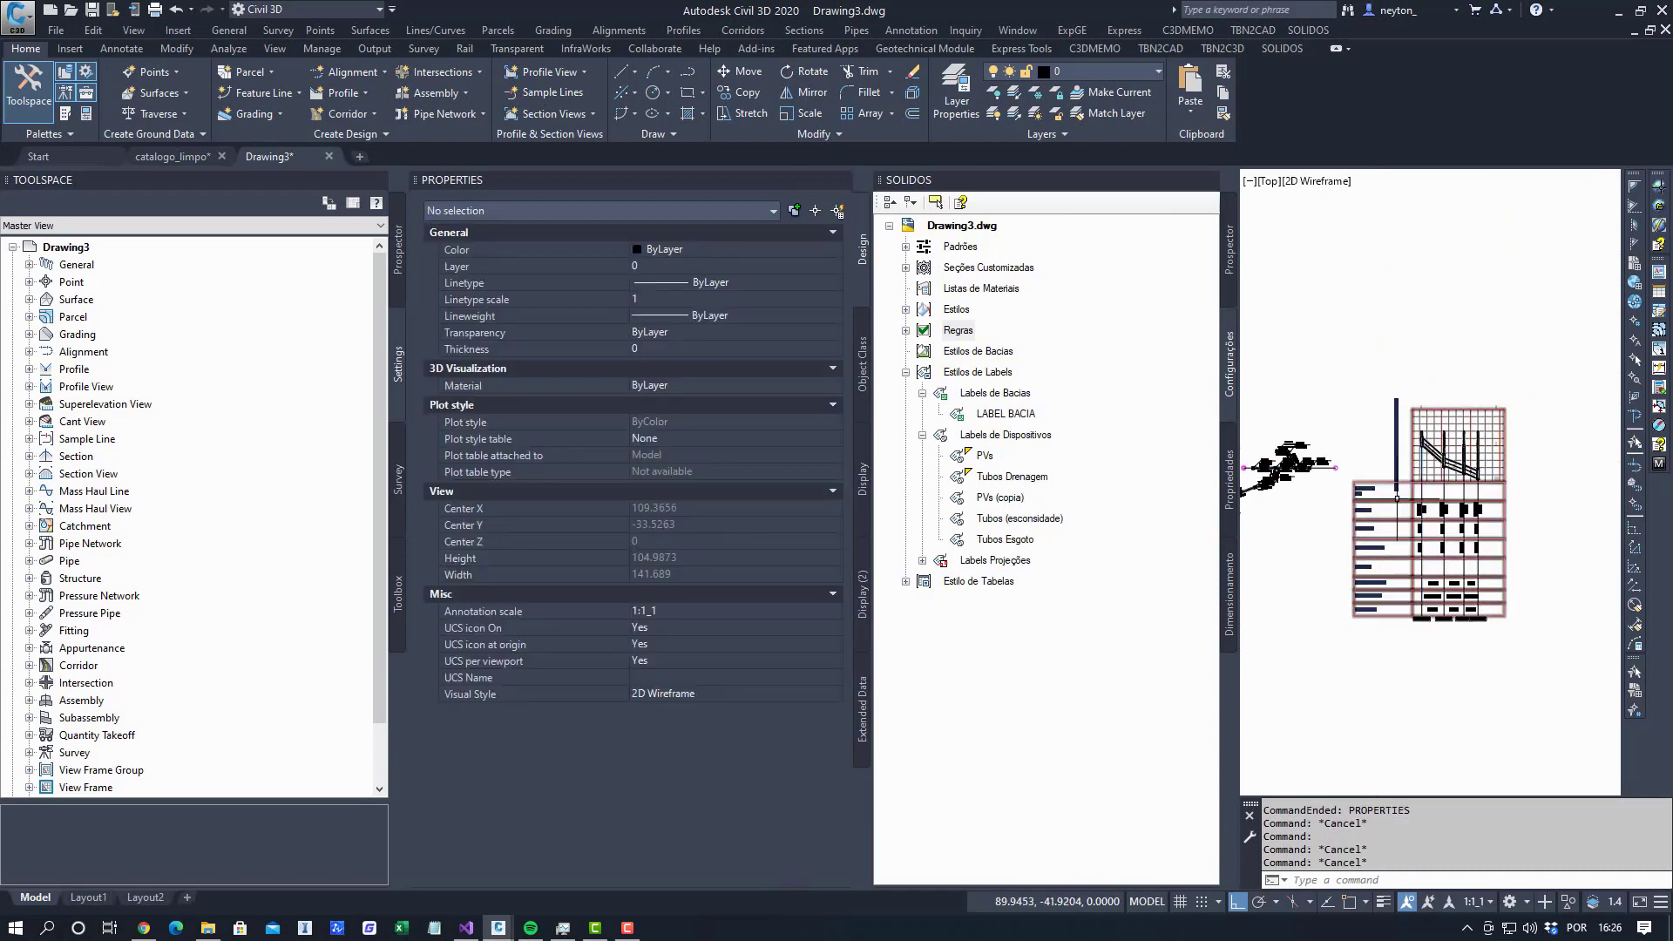
Examine the properties of profile view PV - (1), including its type, style and name, and deselect it.
left_click(1388, 514)
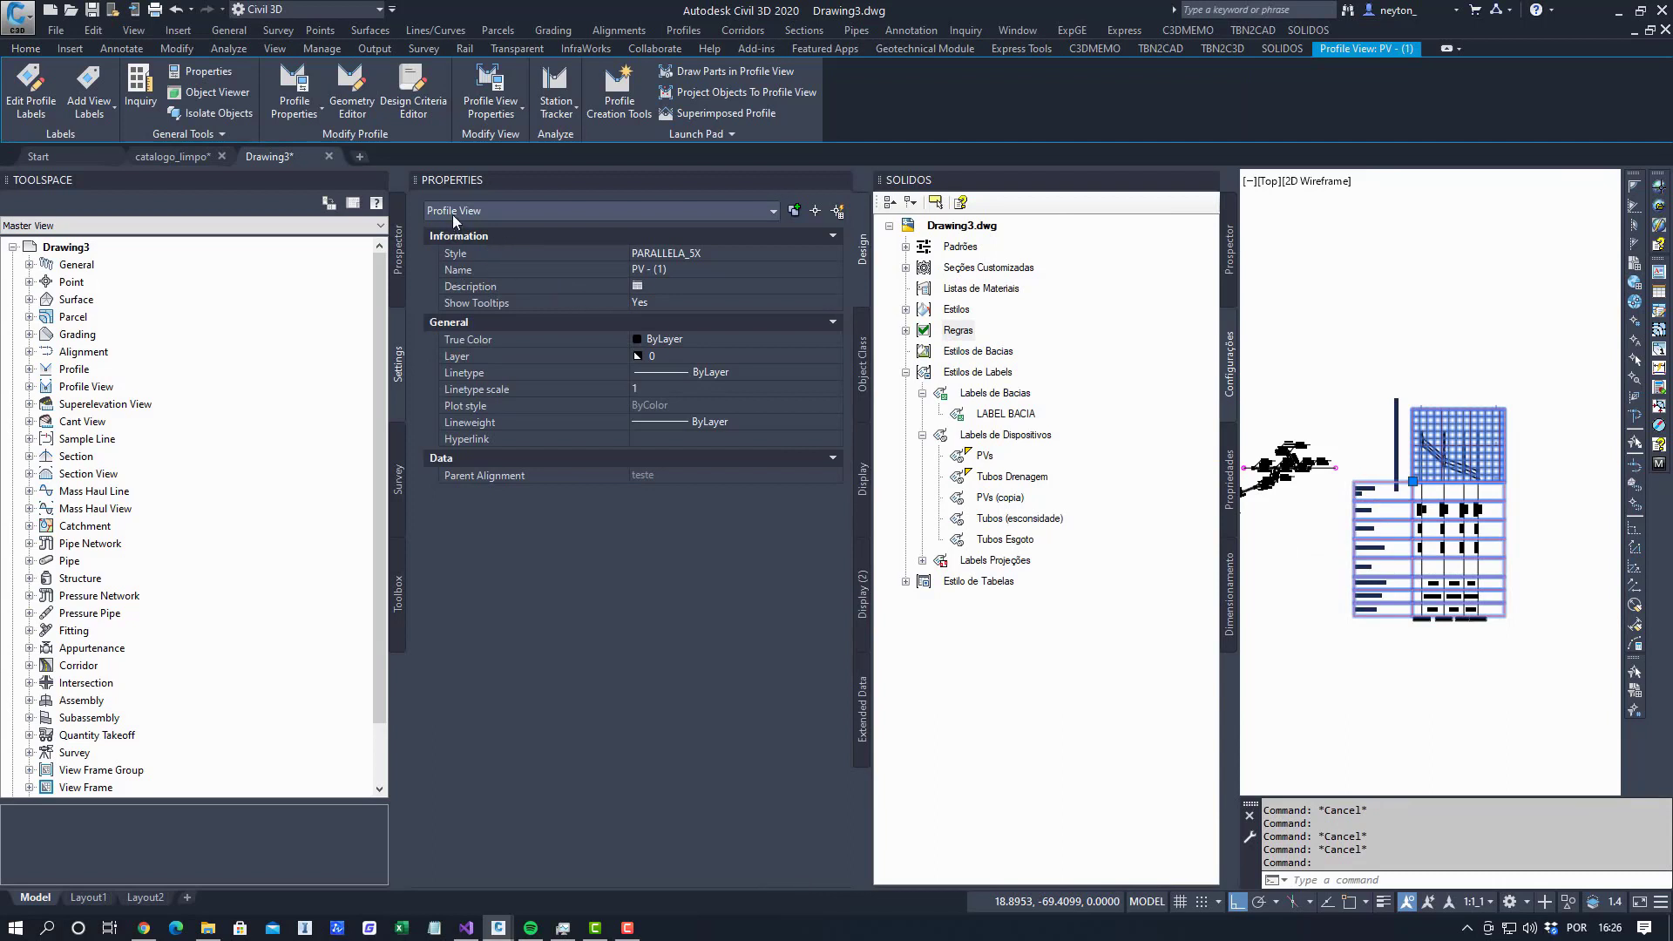
middle_click_drag(1449, 699, 1472, 704)
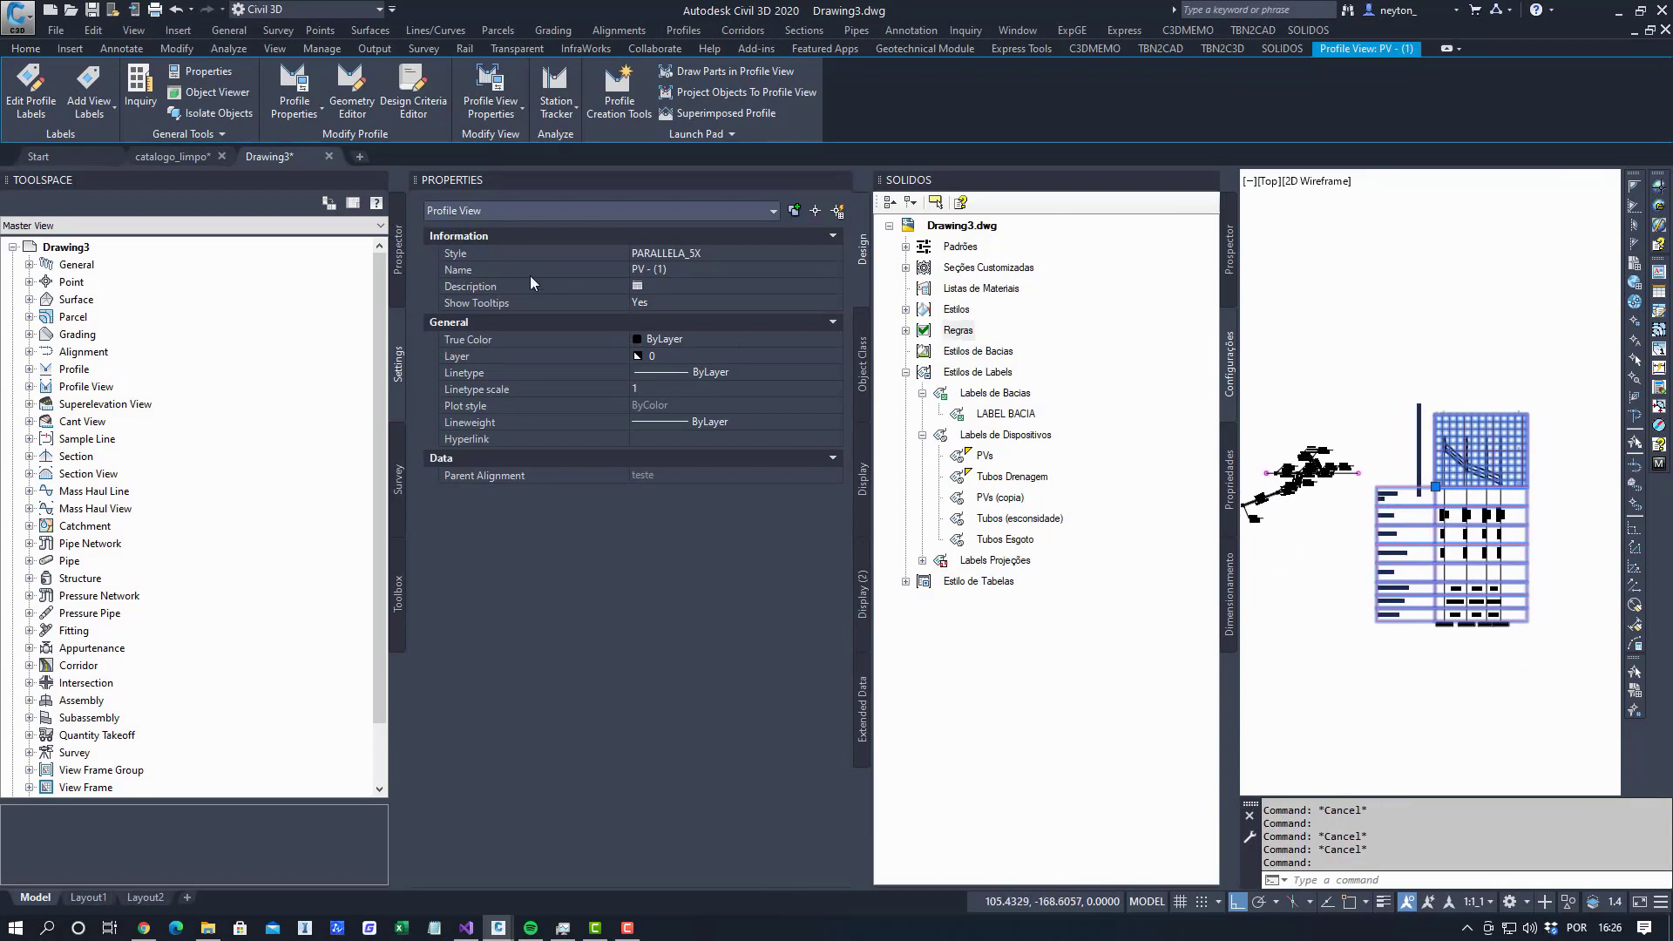
key("Escape")
Close the Toolspace palette to enlarge the drawing area around the plan and profile.
left_click(376, 180)
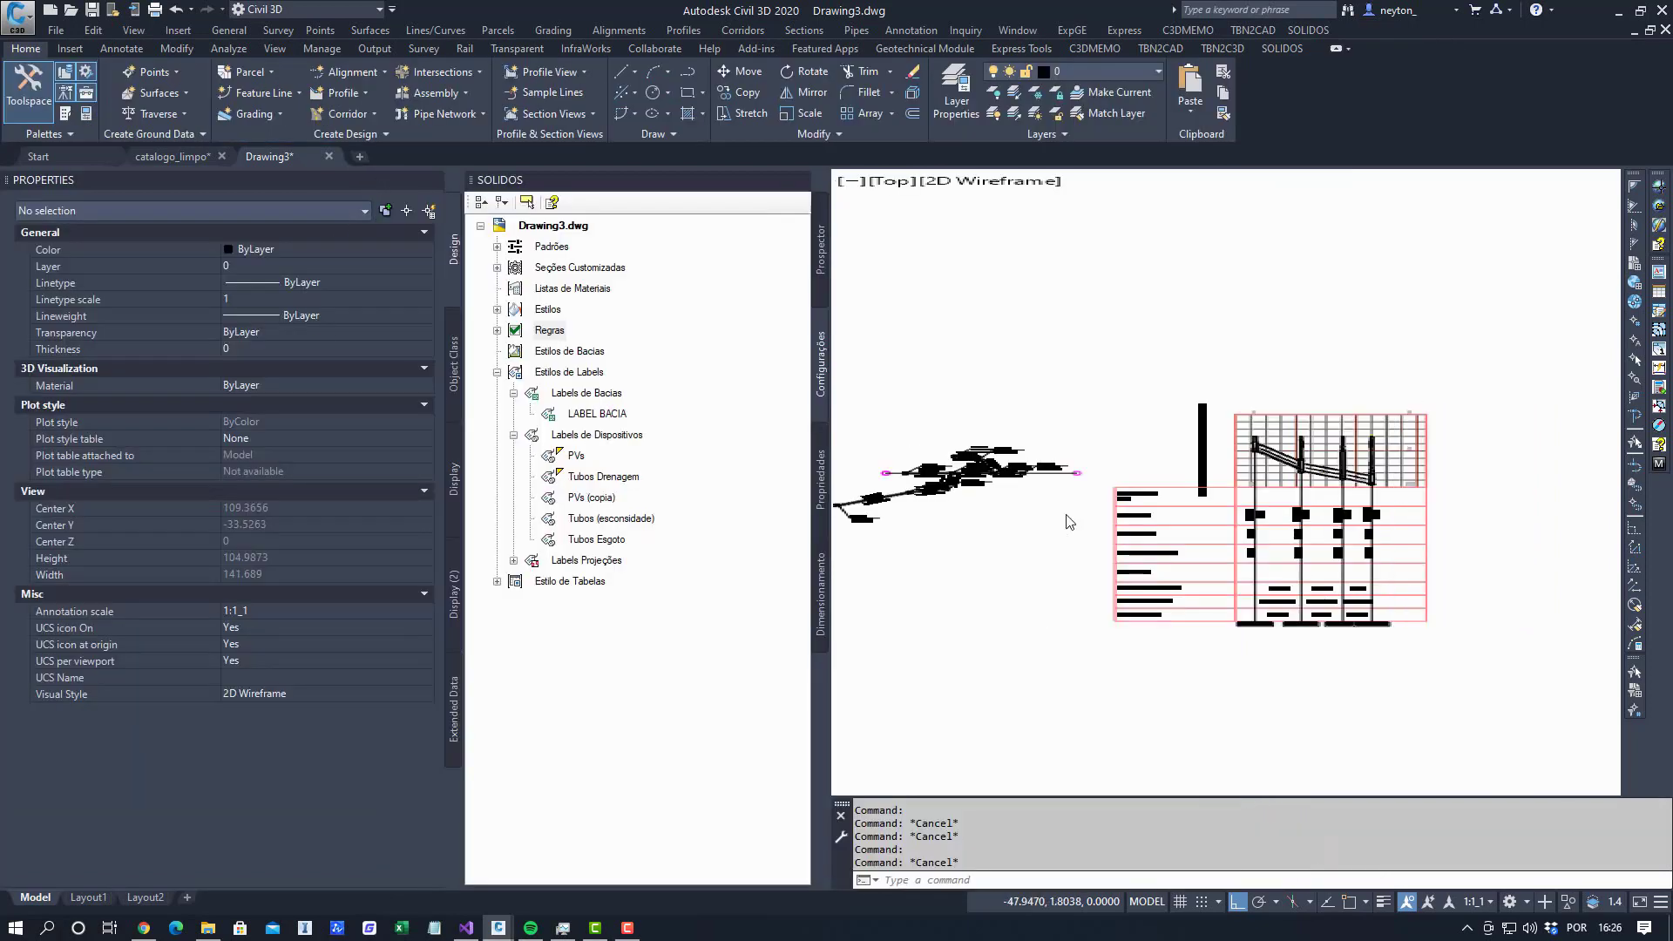
scroll(1057, 626, "down", 4)
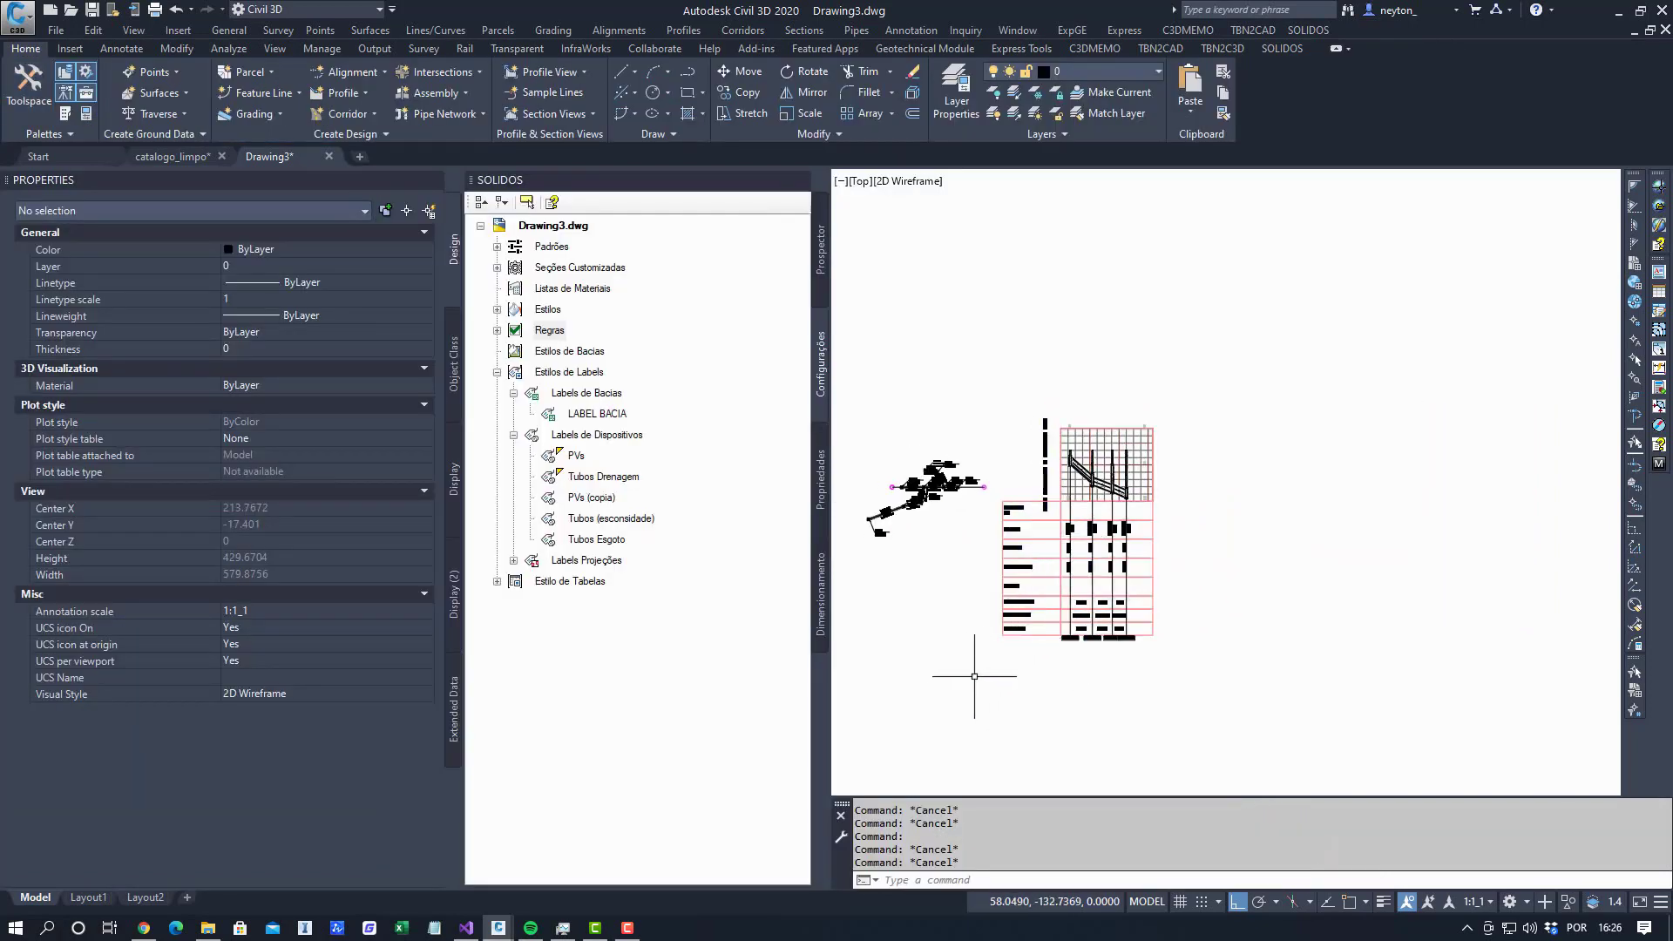
middle_click_drag(972, 688, 995, 650)
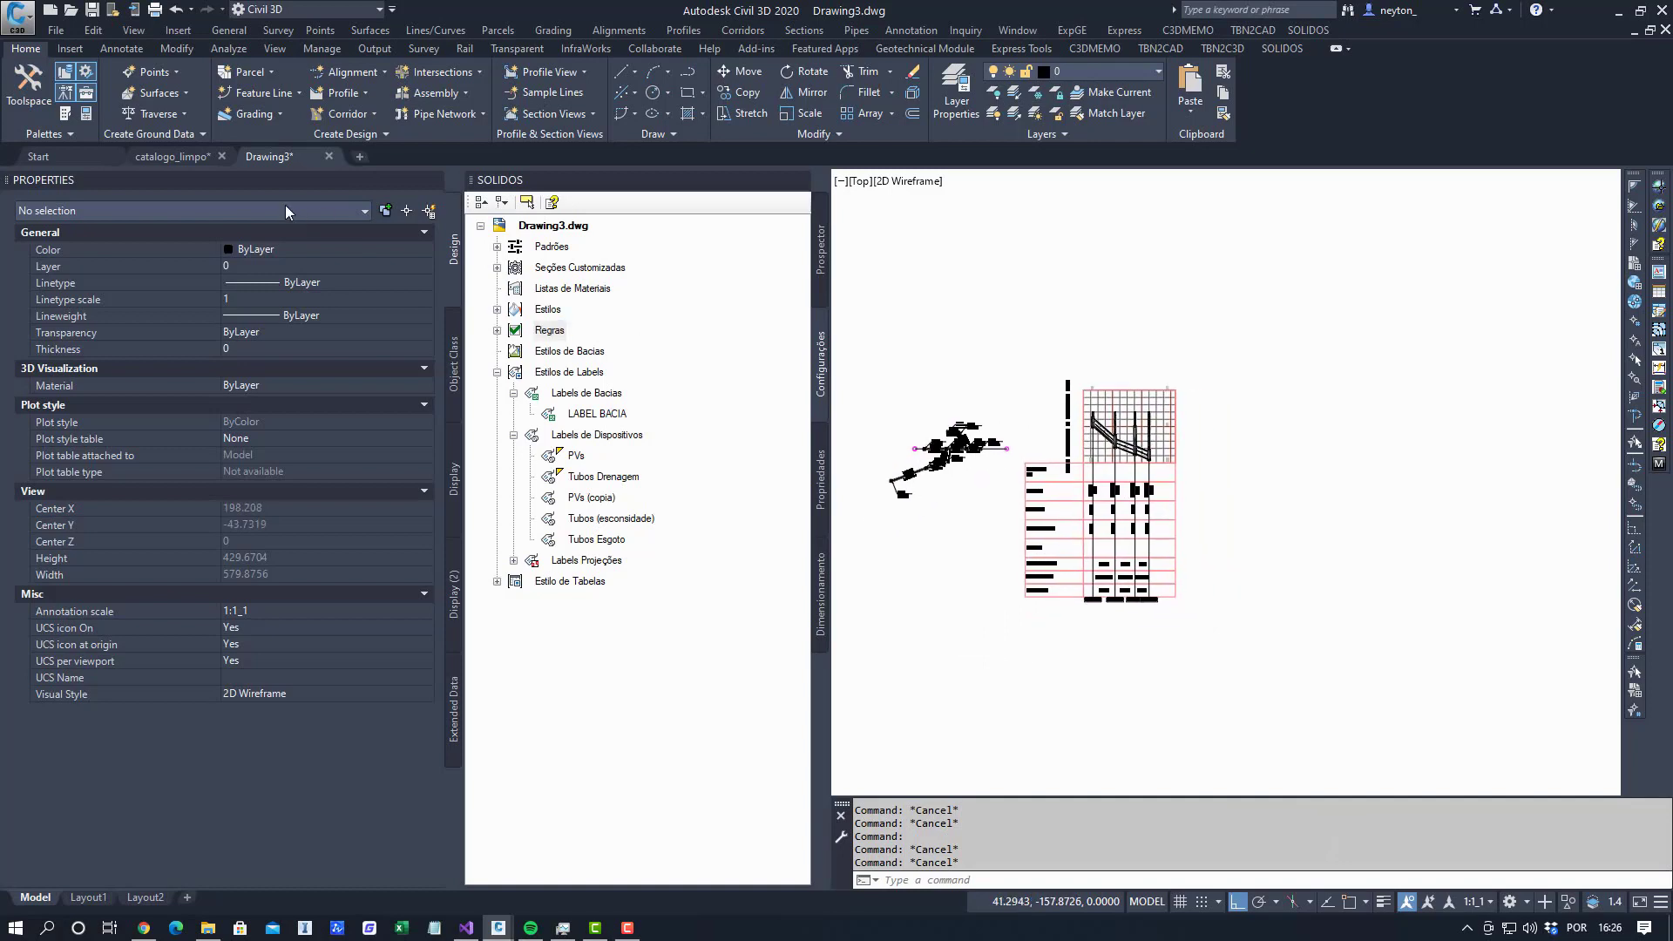
Compare the object type of the first pipe in the profile with that of manhole PV - A04 in plan.
left_click(1102, 427)
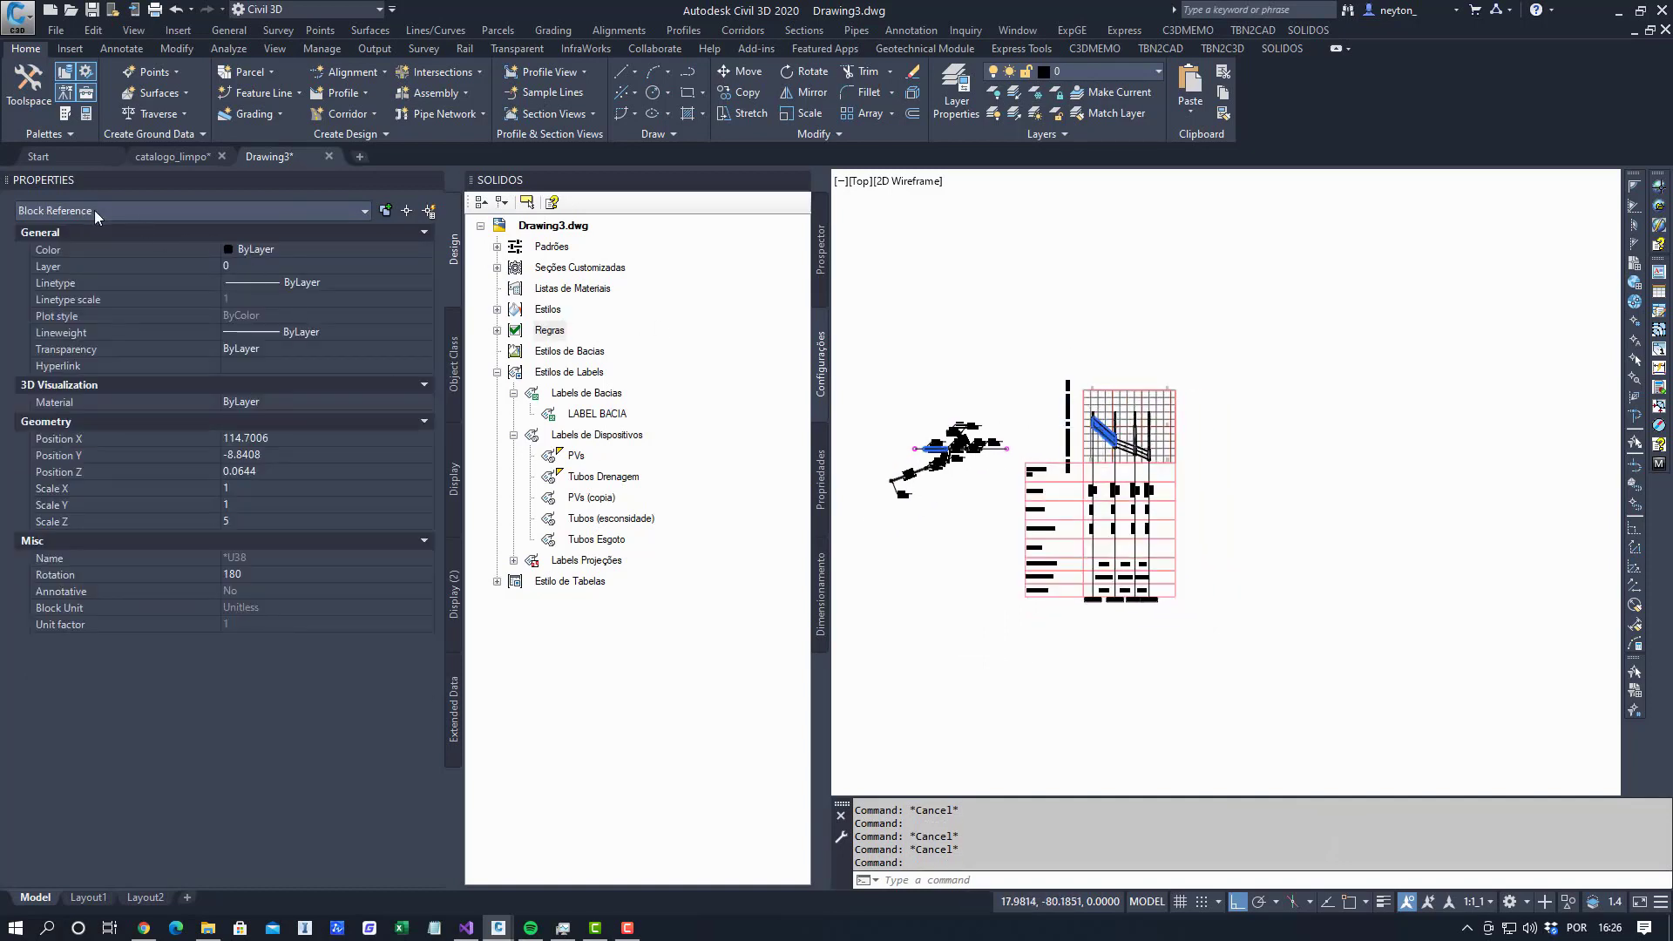
key("Escape")
scroll(946, 475, "up", 8)
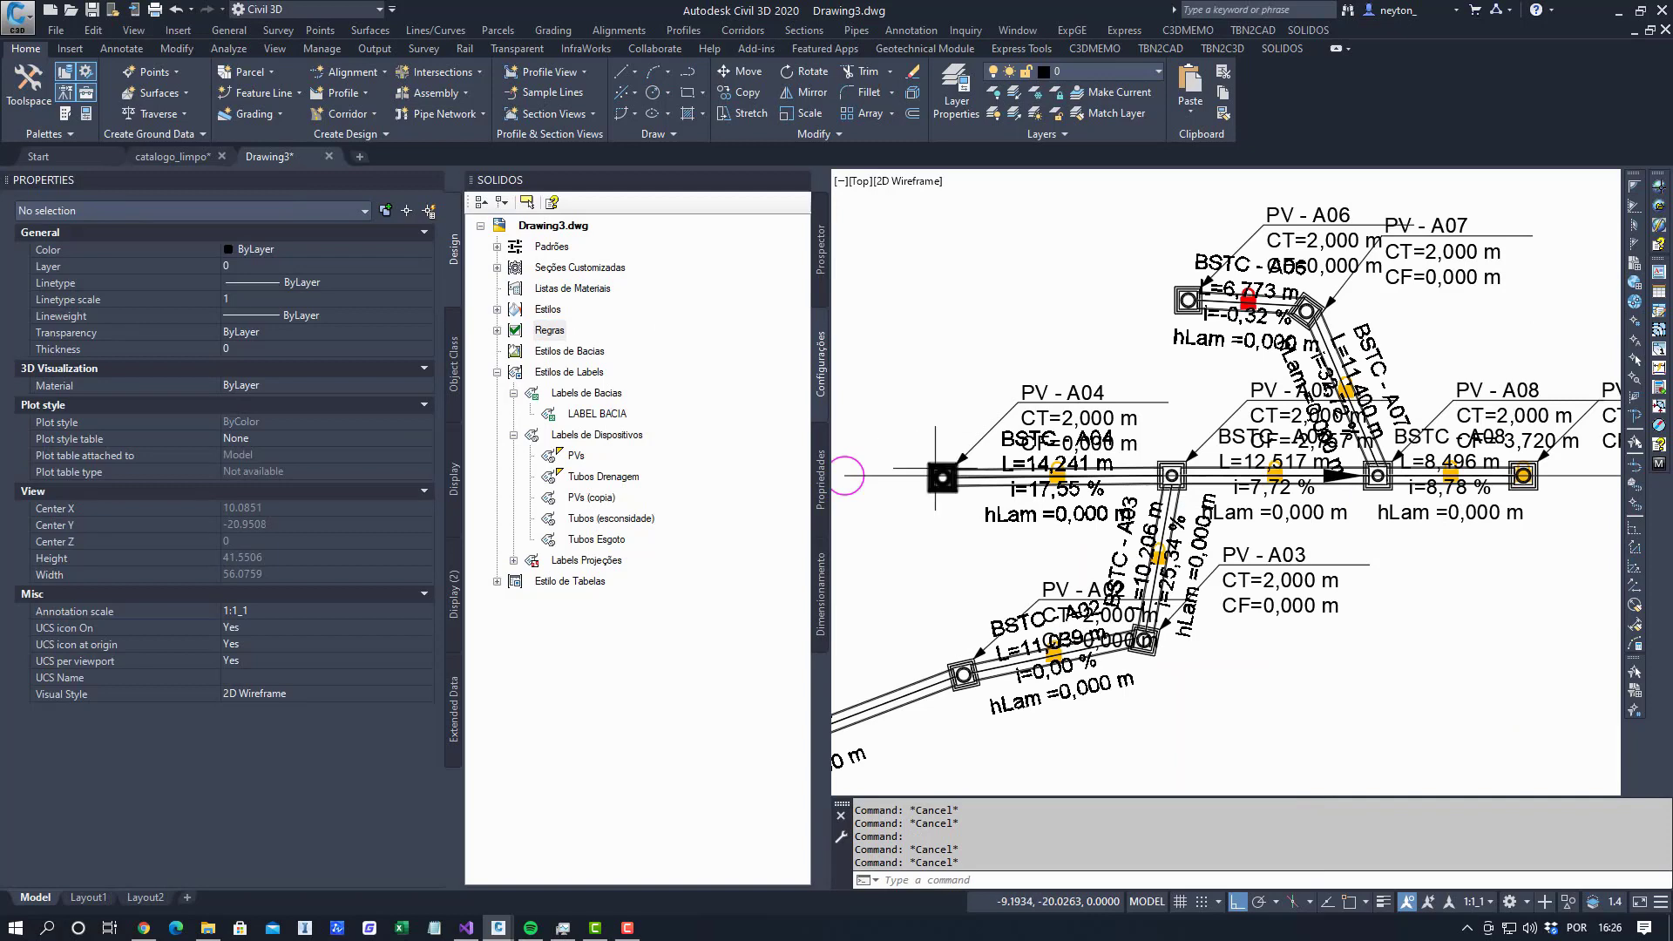
left_click(939, 475)
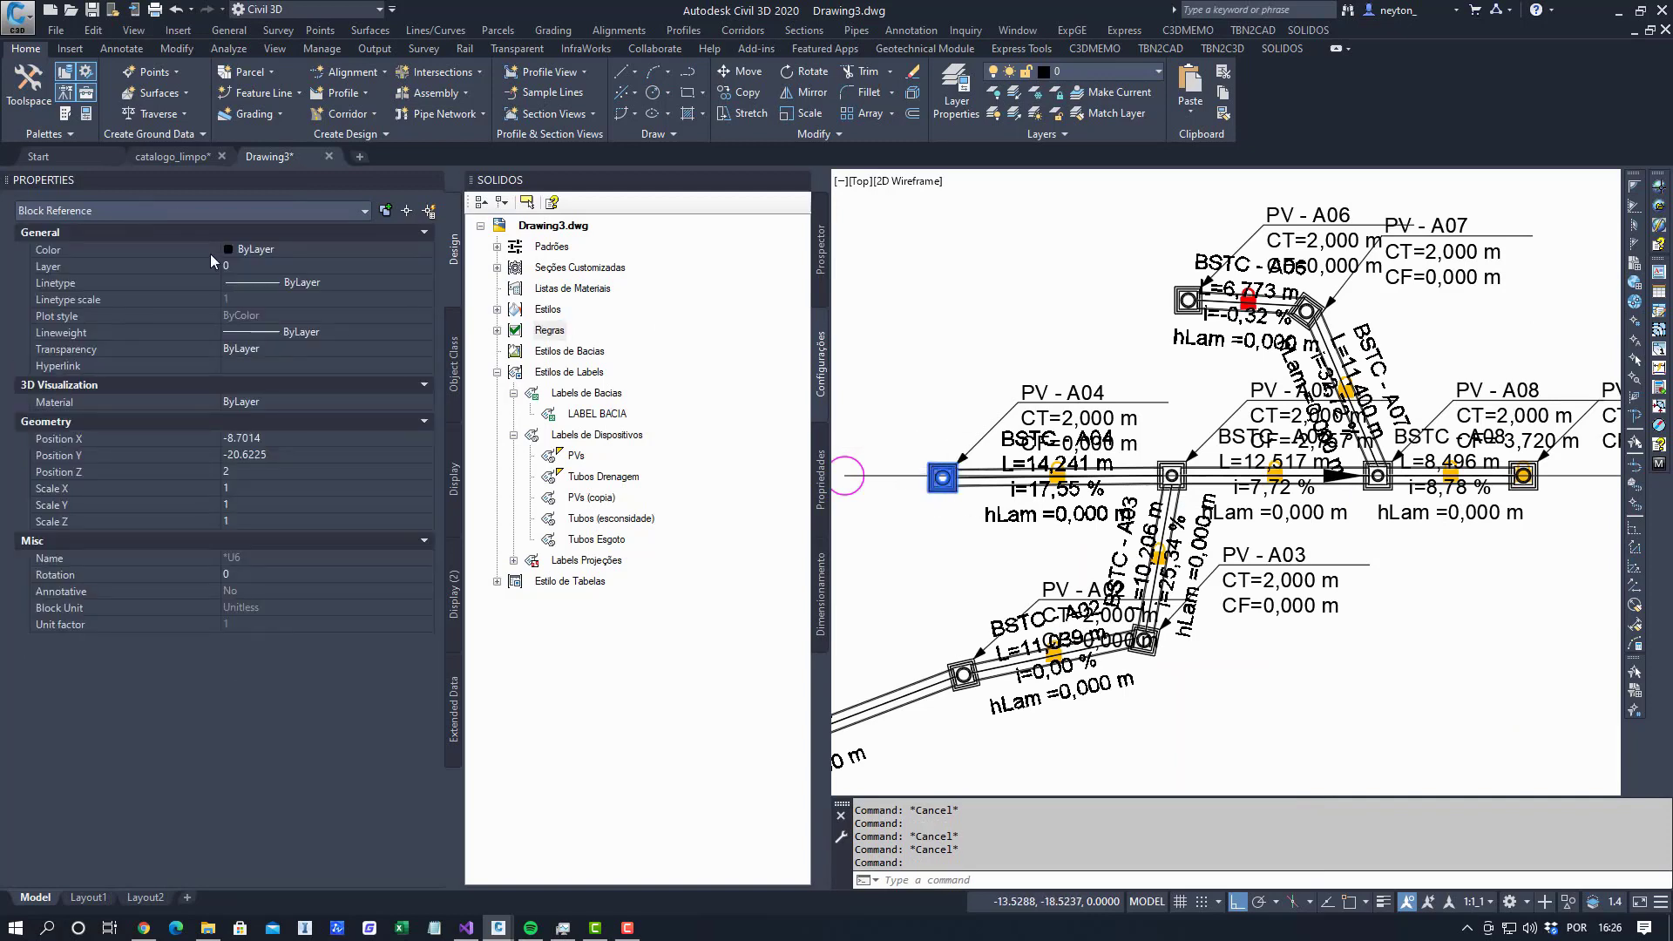
key("Escape")
key("Escape")
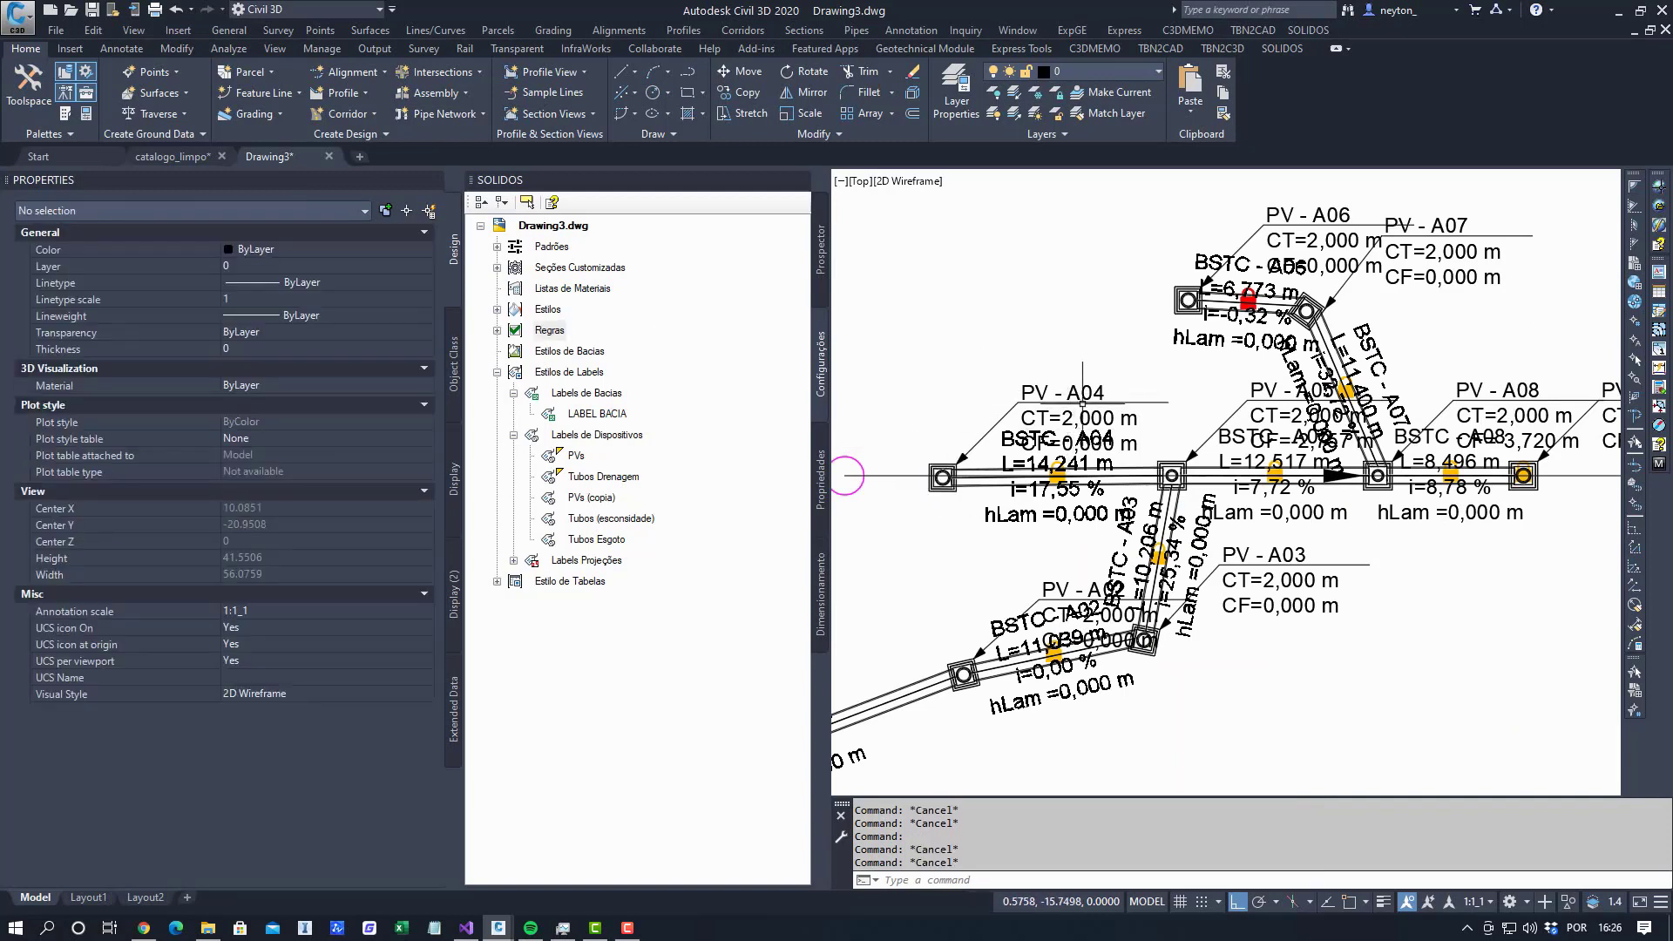
Move the PV - A04 label up and left of its manhole with Ortho off, clear of the BSTC - A04 label.
left_click(1083, 403)
left_click(1013, 401)
middle_click_drag(964, 356, 1197, 355)
key("F8")
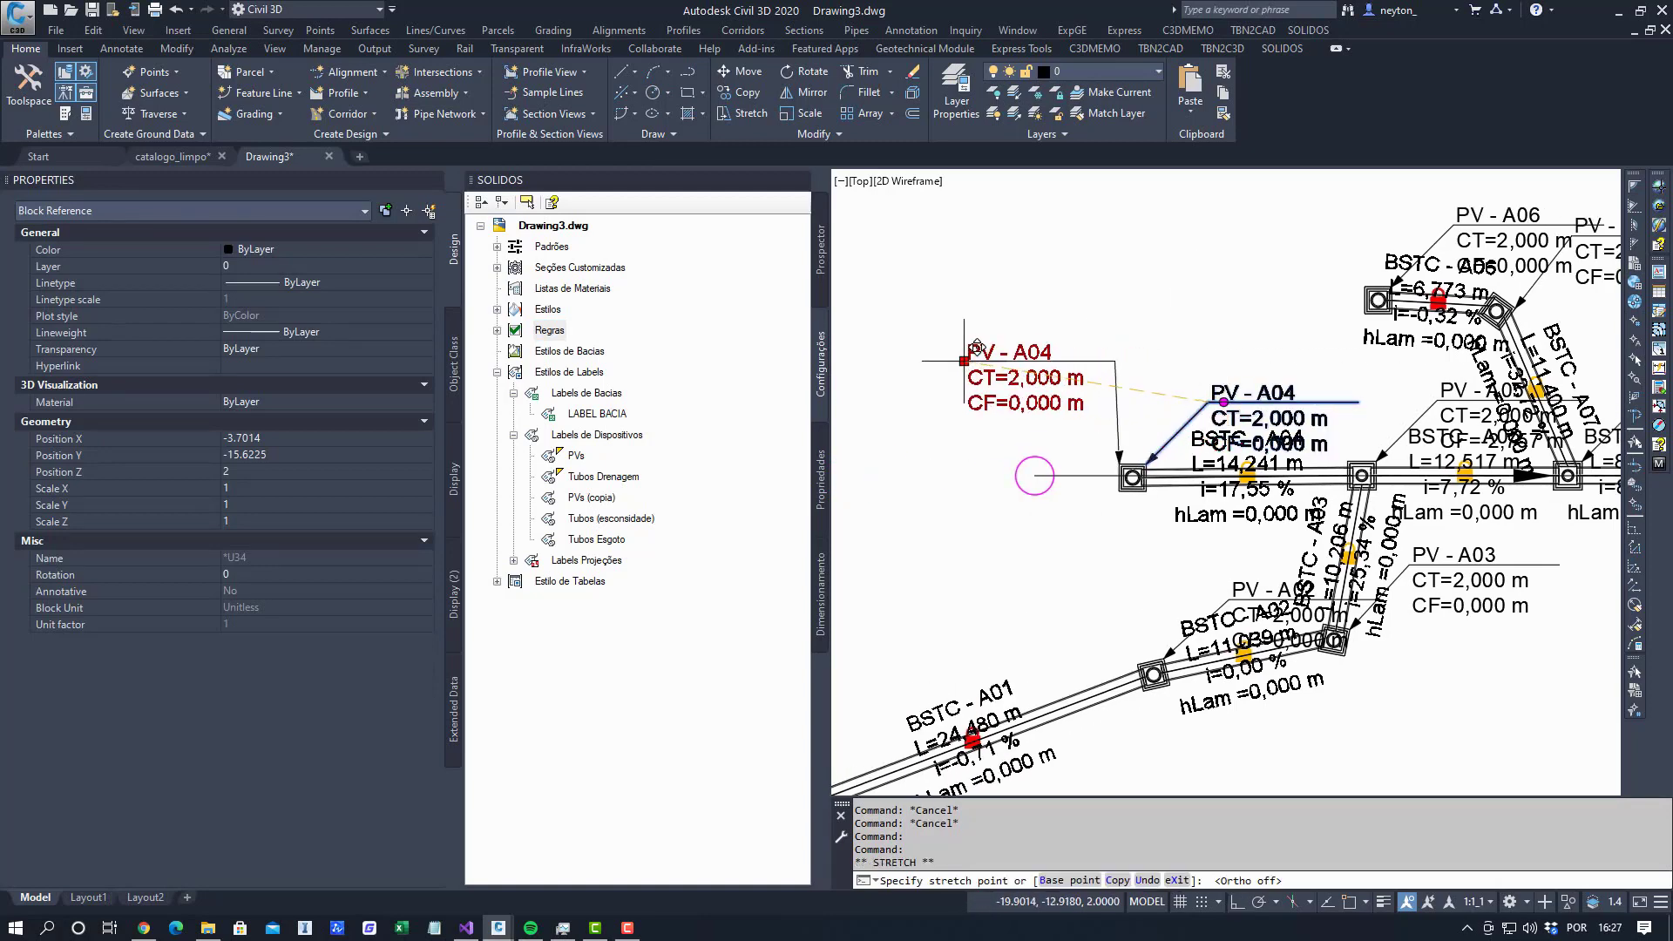
left_click(922, 364)
key("Escape")
middle_click_drag(1019, 550, 963, 541)
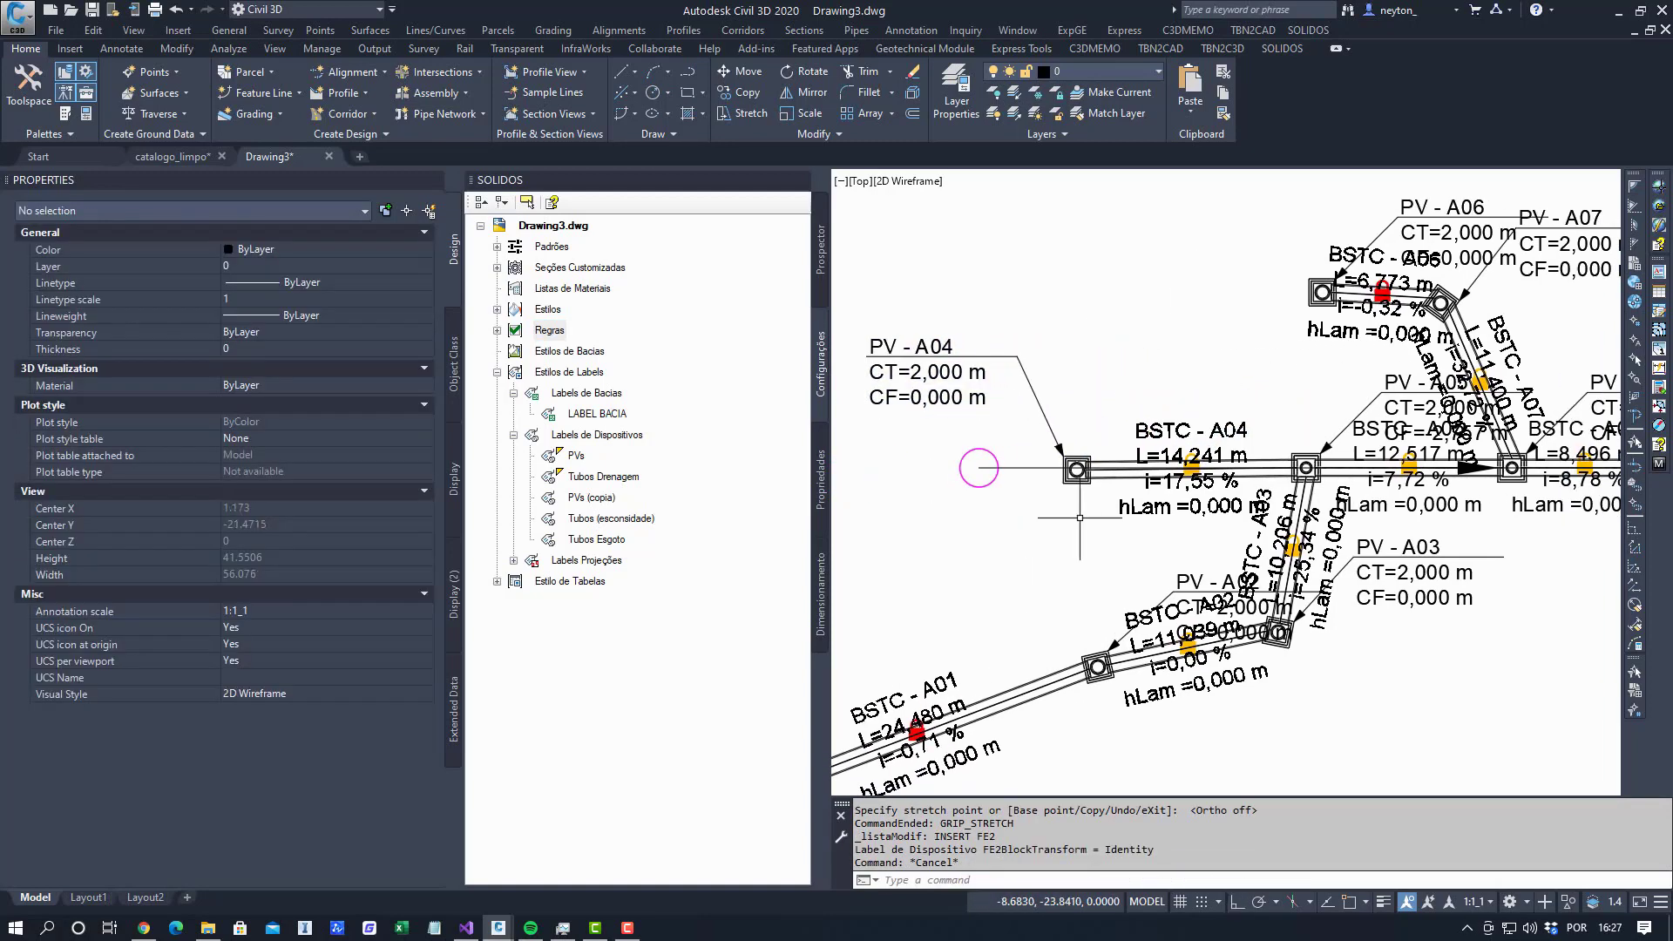
Select the PV - A01 label in plan and examine its block reference properties and position.
scroll(1015, 501, "down", 6)
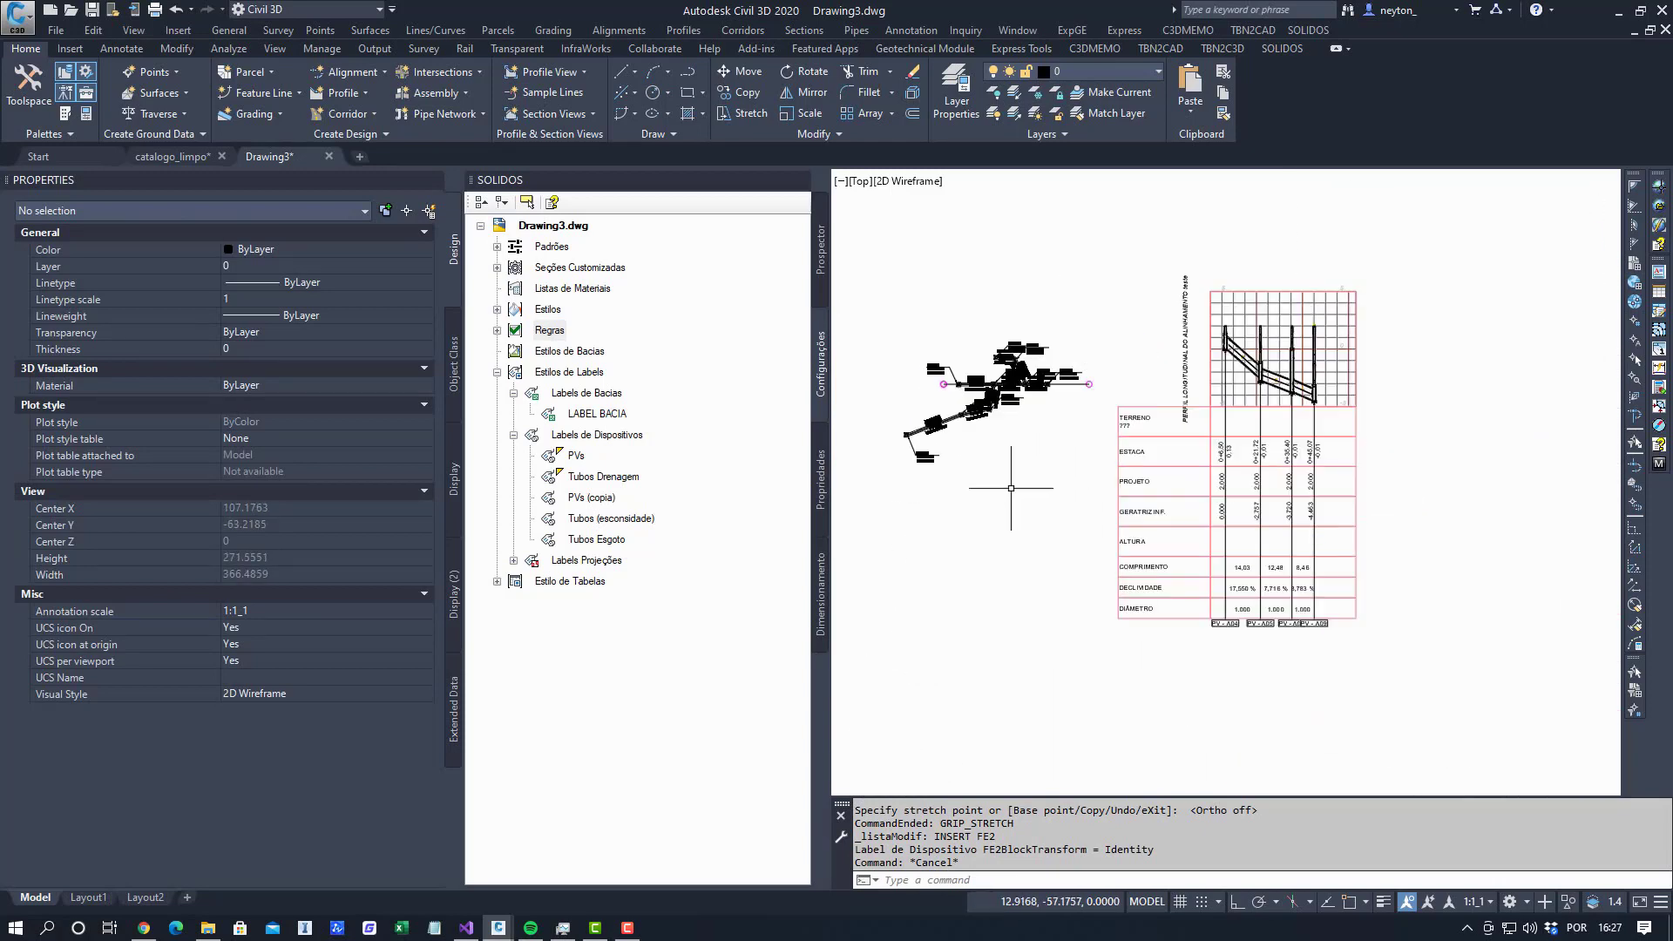
middle_click_drag(1010, 487, 1075, 594)
key("Escape")
key("Escape")
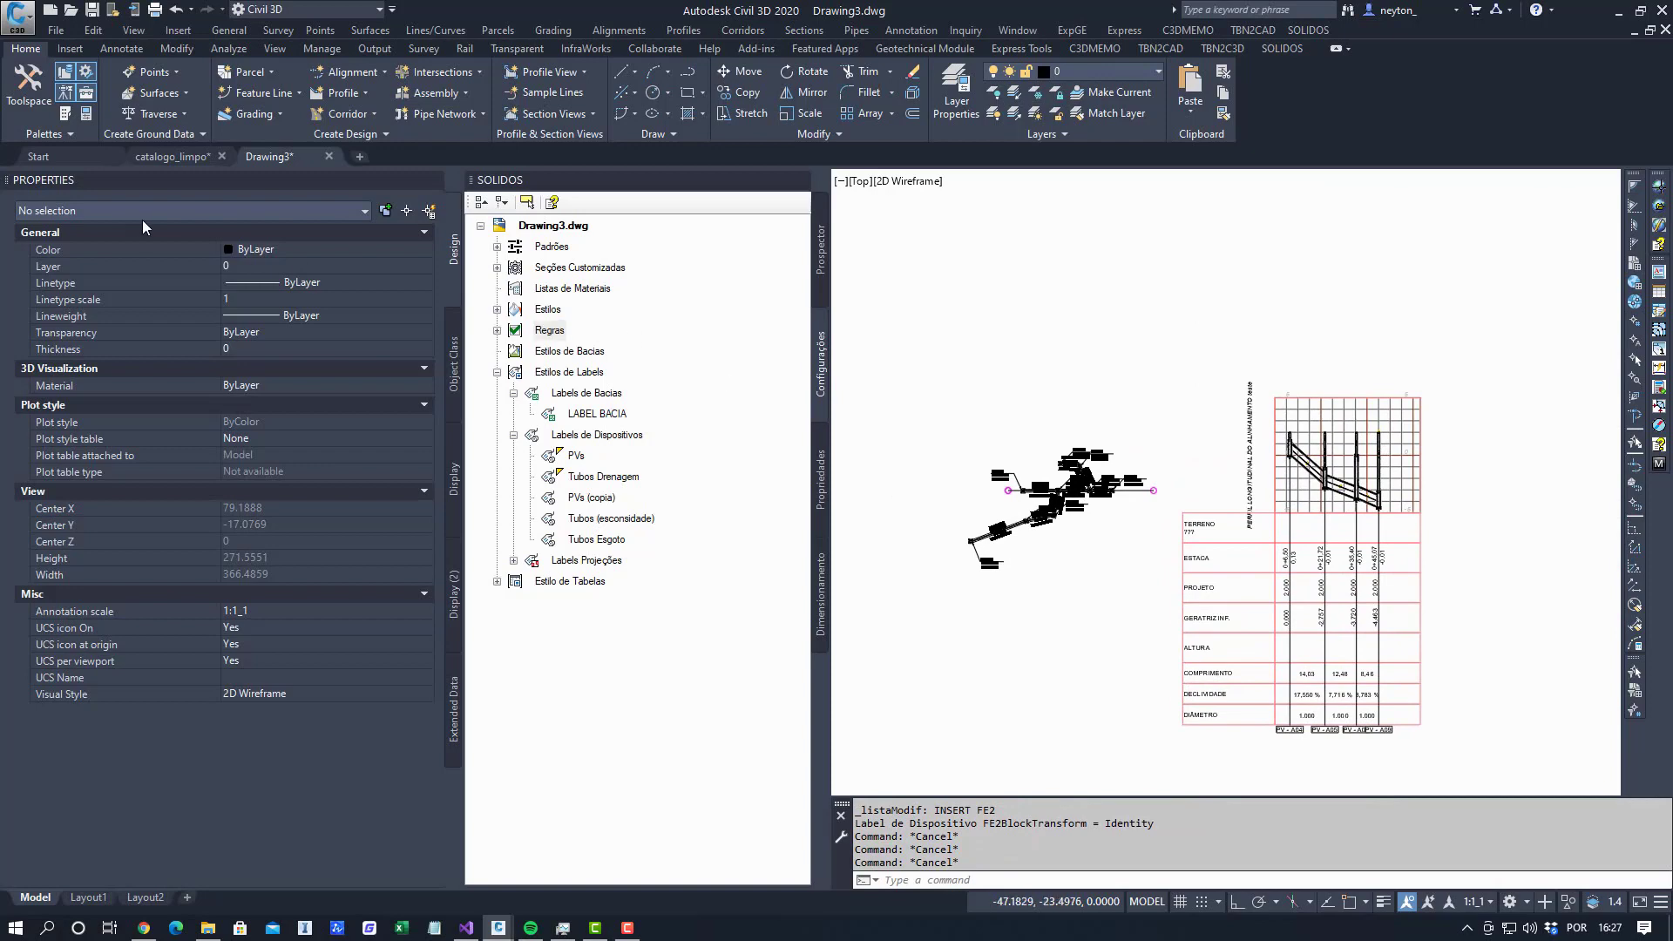
left_click(980, 561)
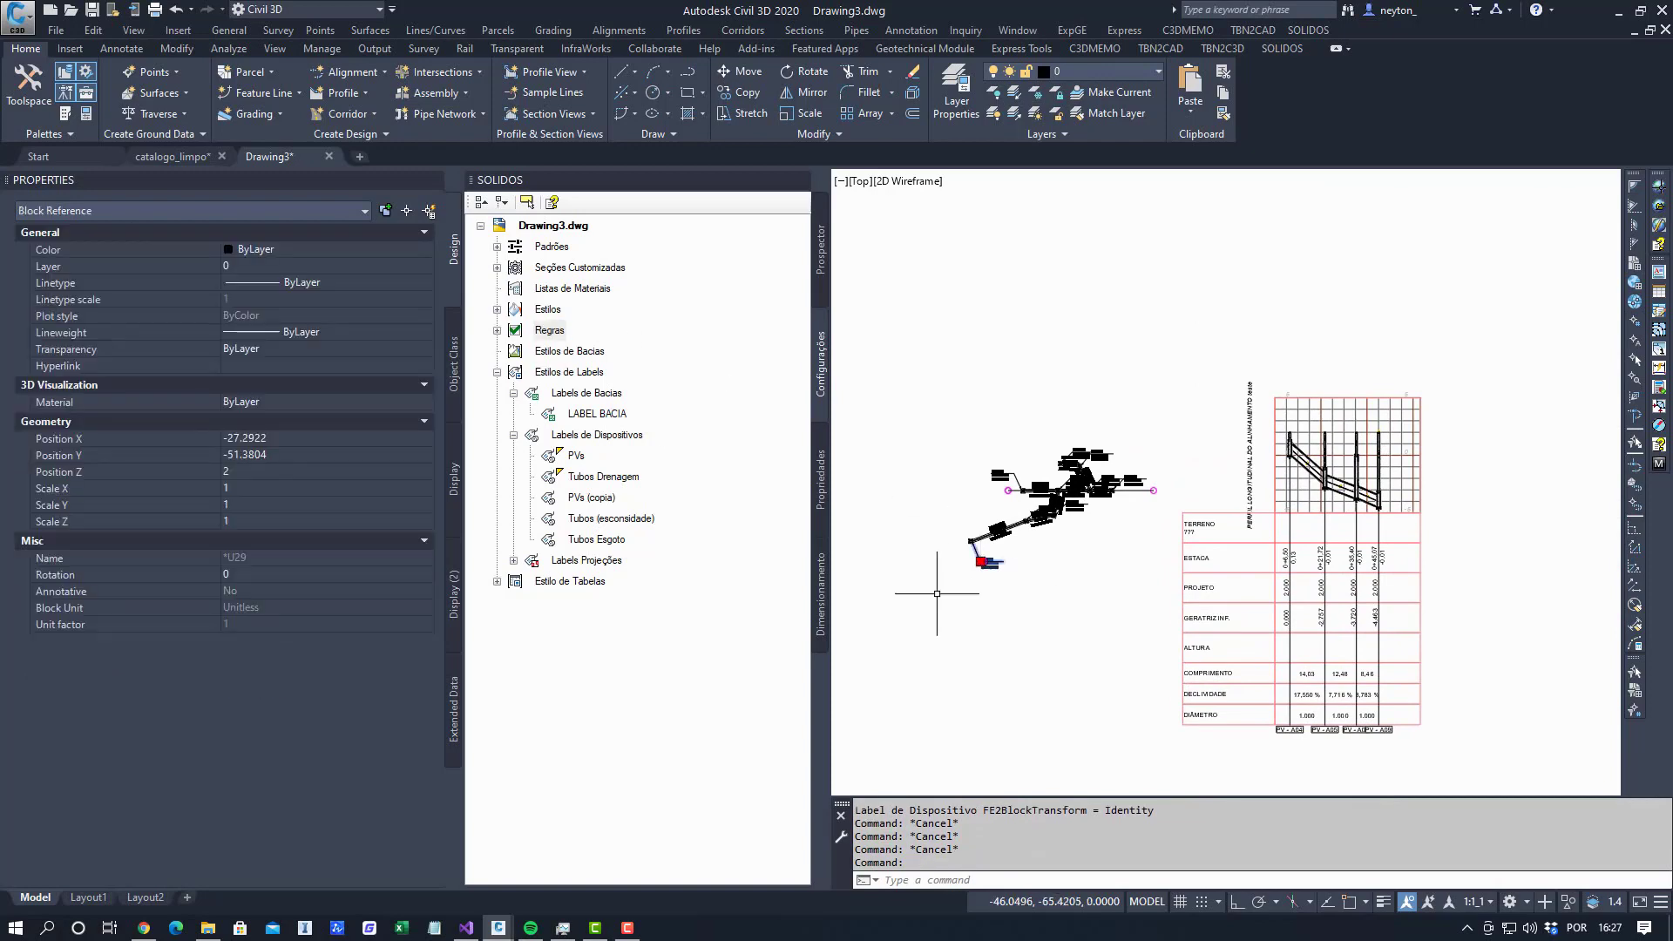
scroll(937, 593, "up", 7)
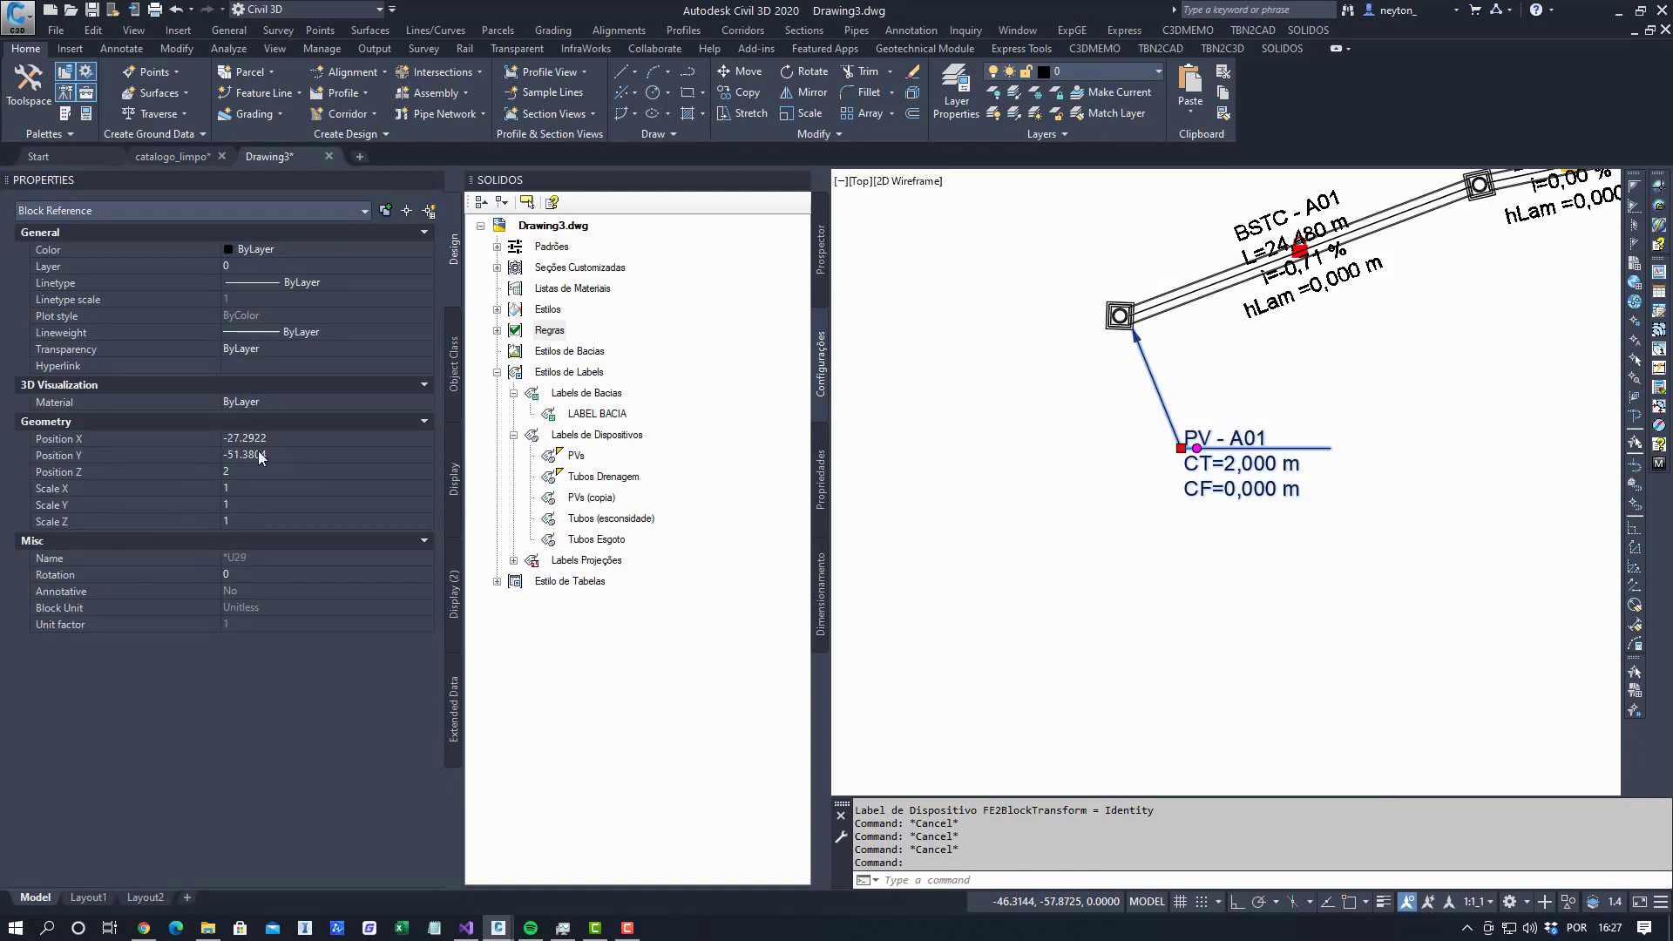
Inspect the position coordinates of manhole PV - A01 in its properties without changing them, and deselect it.
scroll(1099, 390, "down", 3)
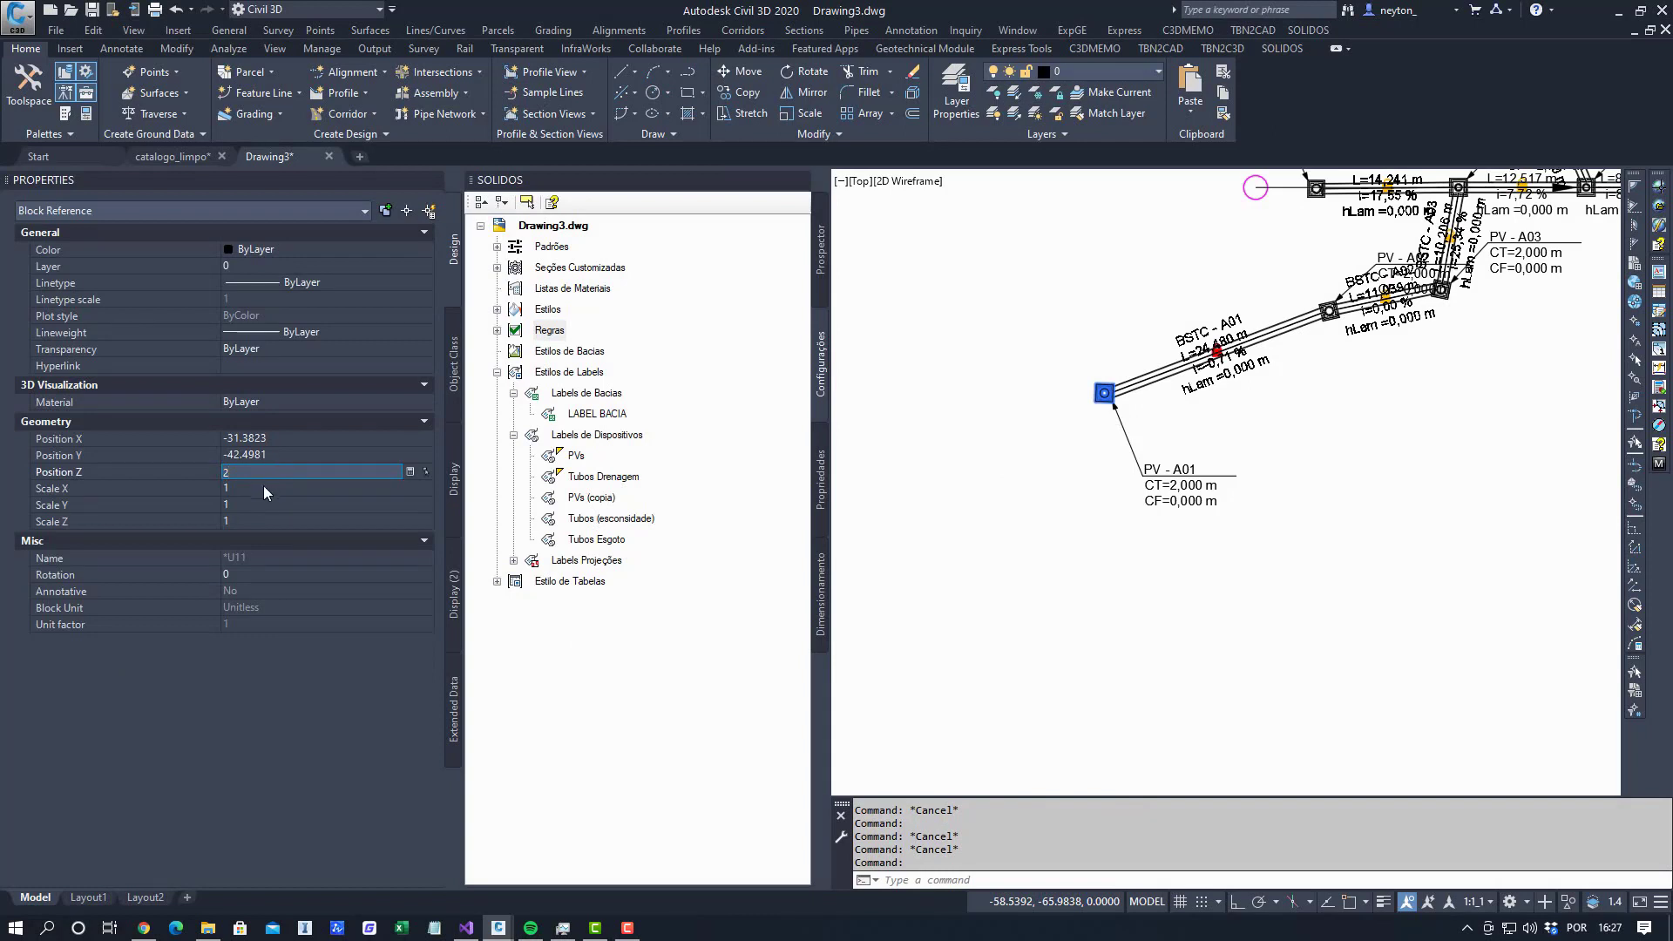
left_click(300, 454)
left_click(300, 454)
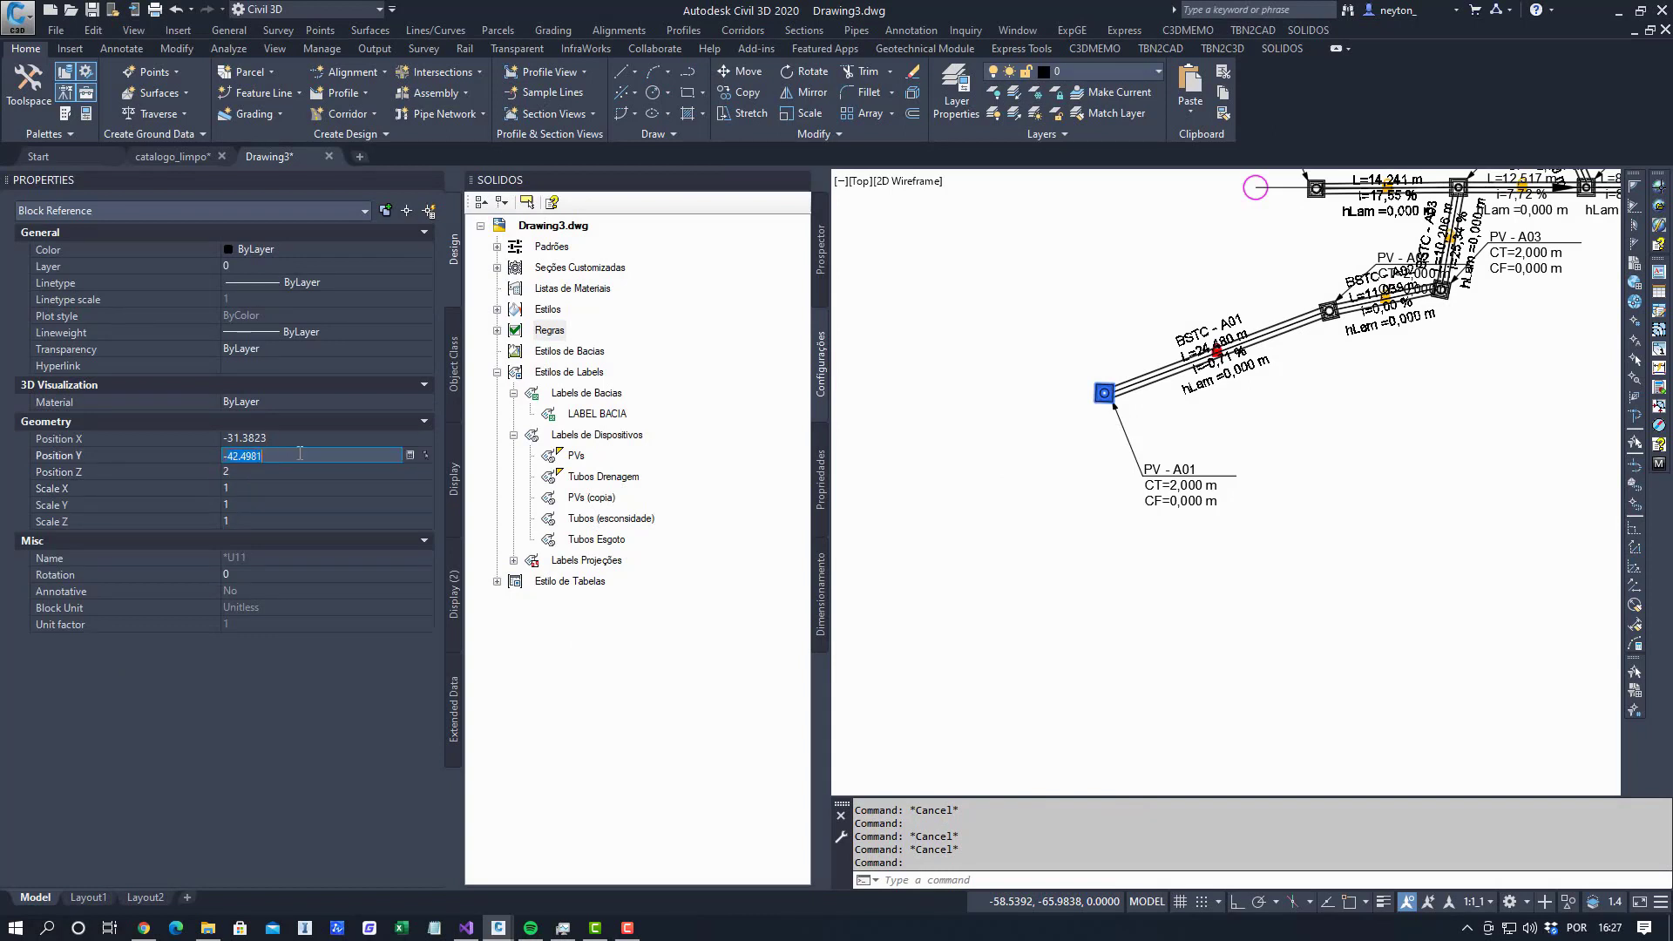
key("Tab")
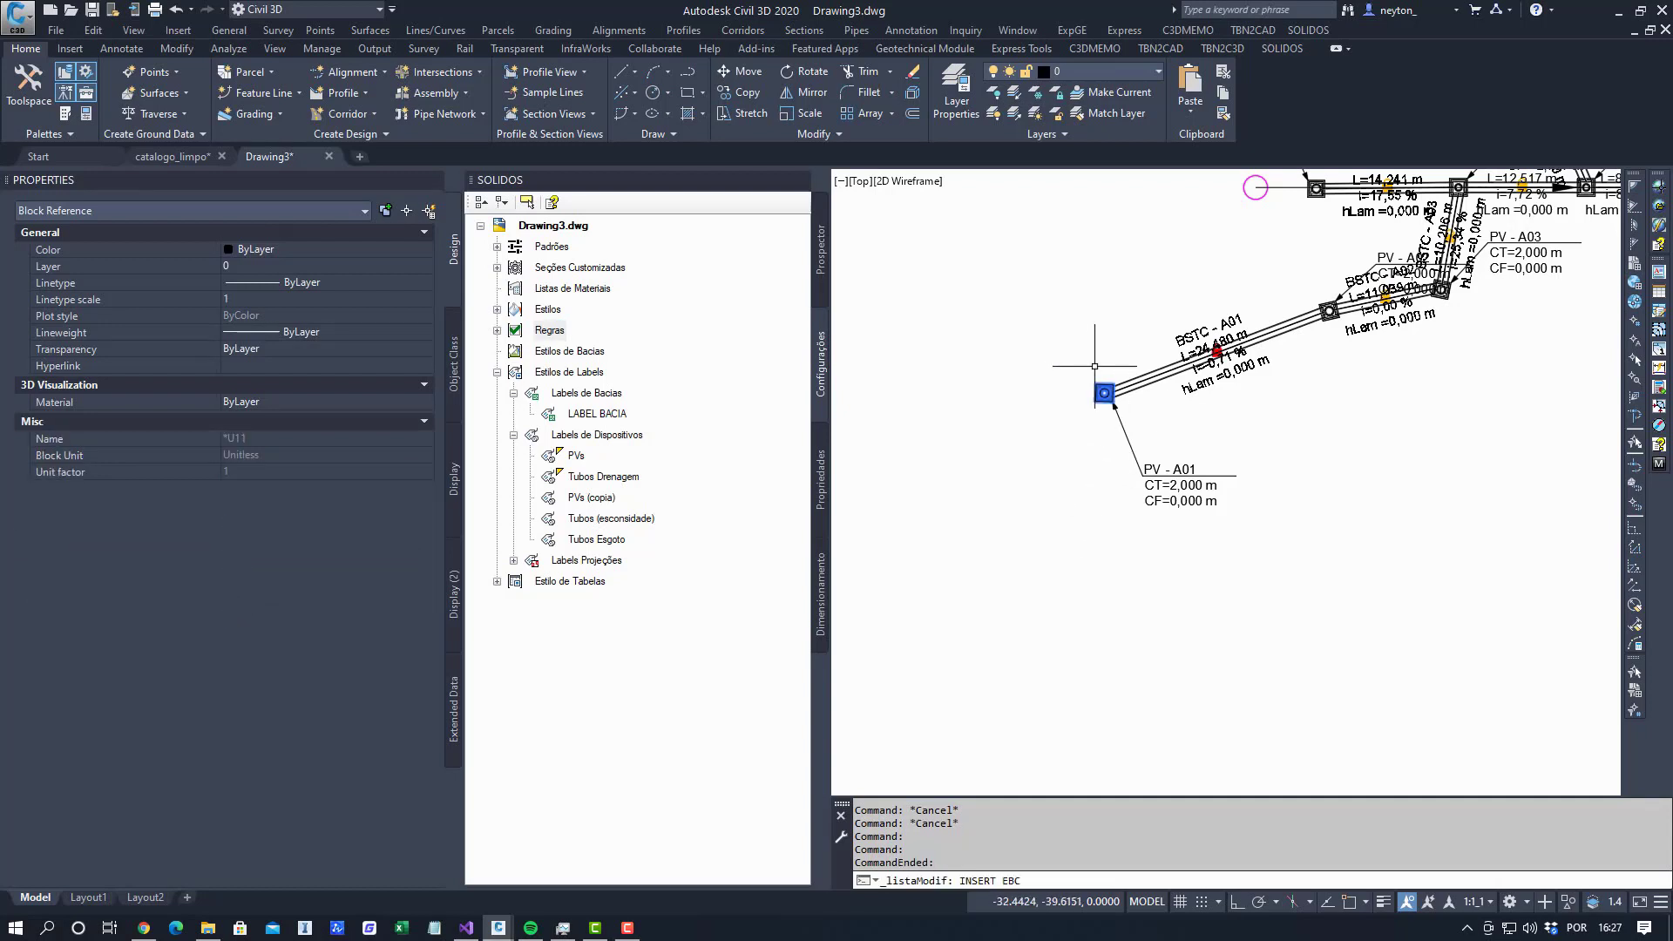
key("Escape")
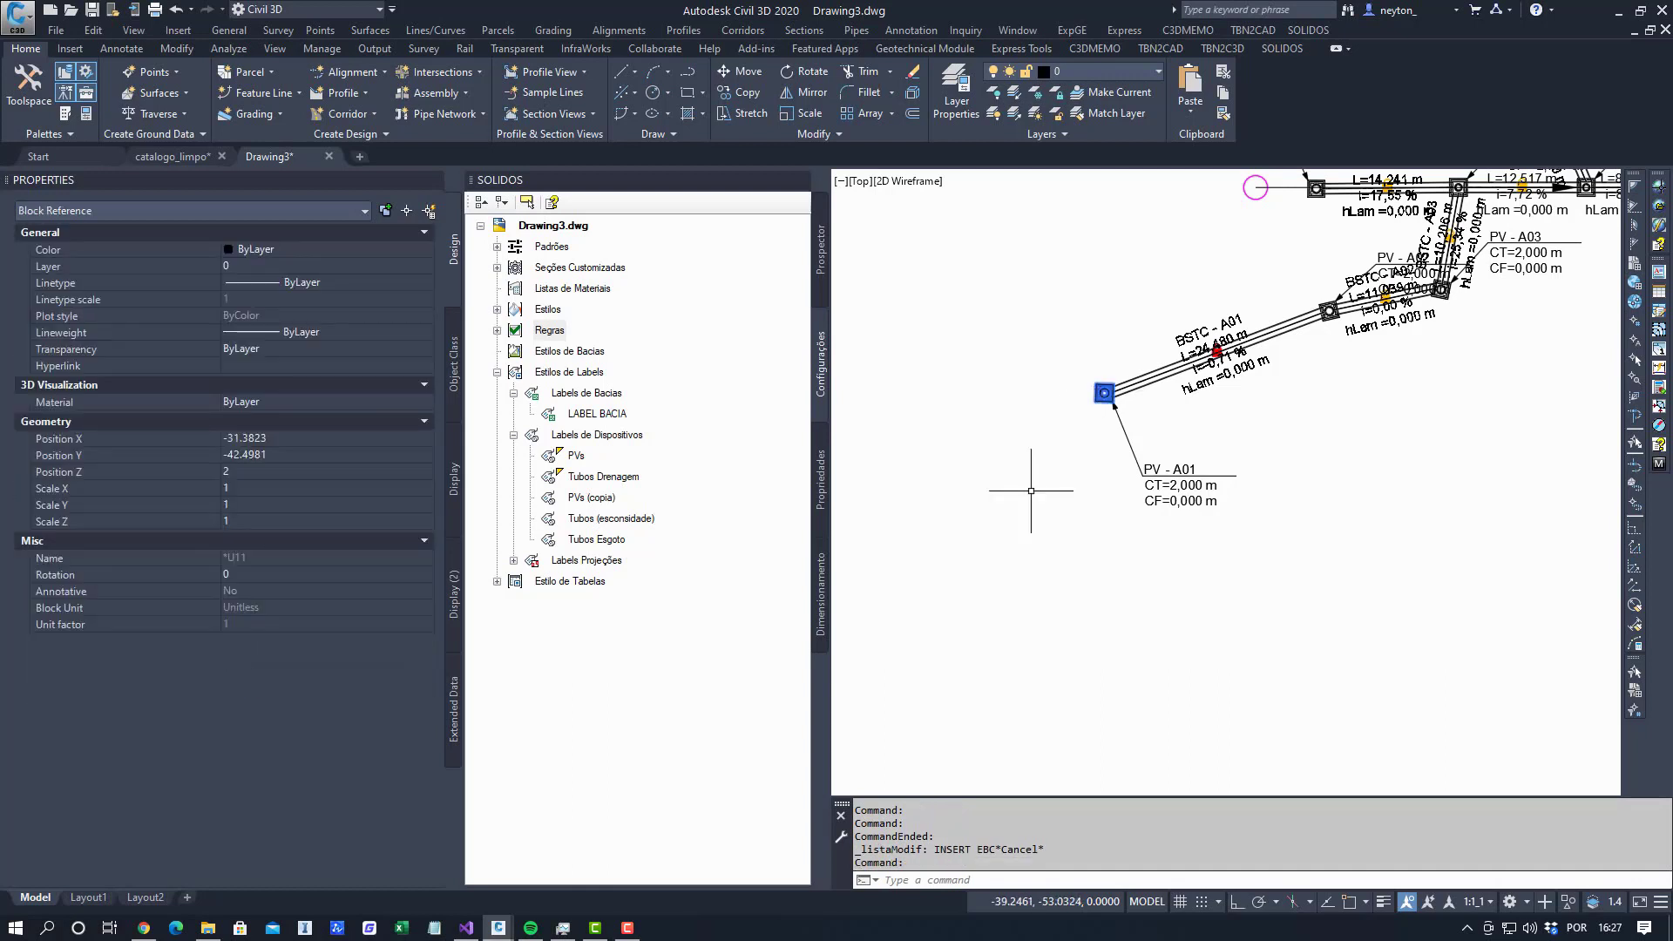
key("Escape")
key("Escape")
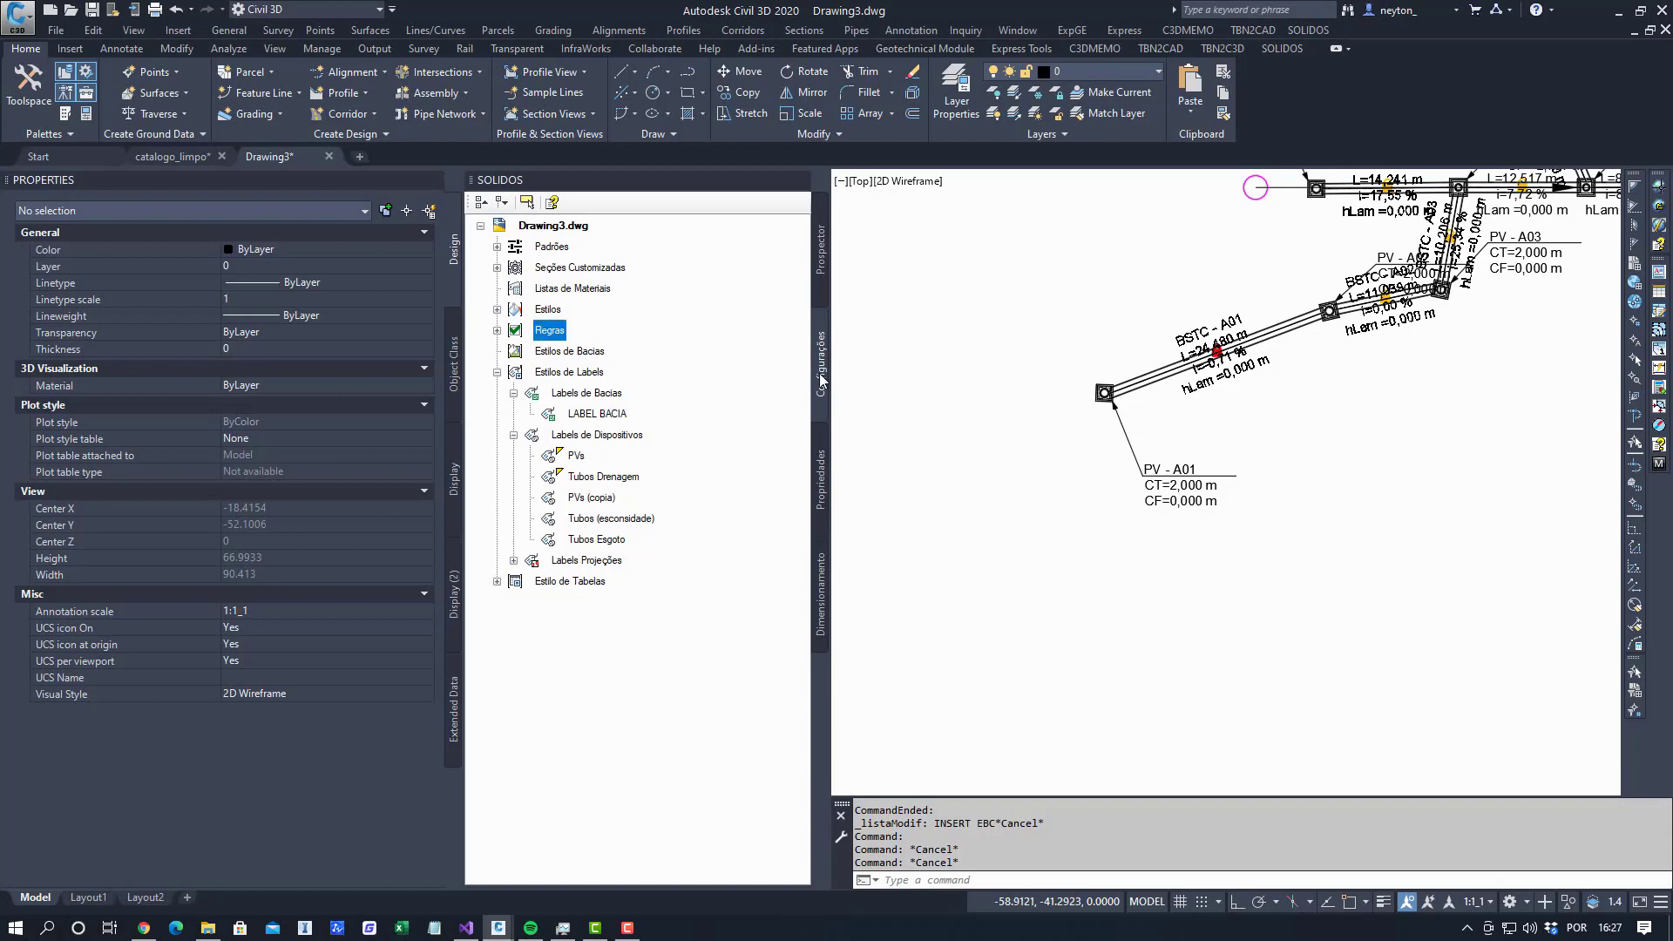
scroll(950, 522, "down", 6)
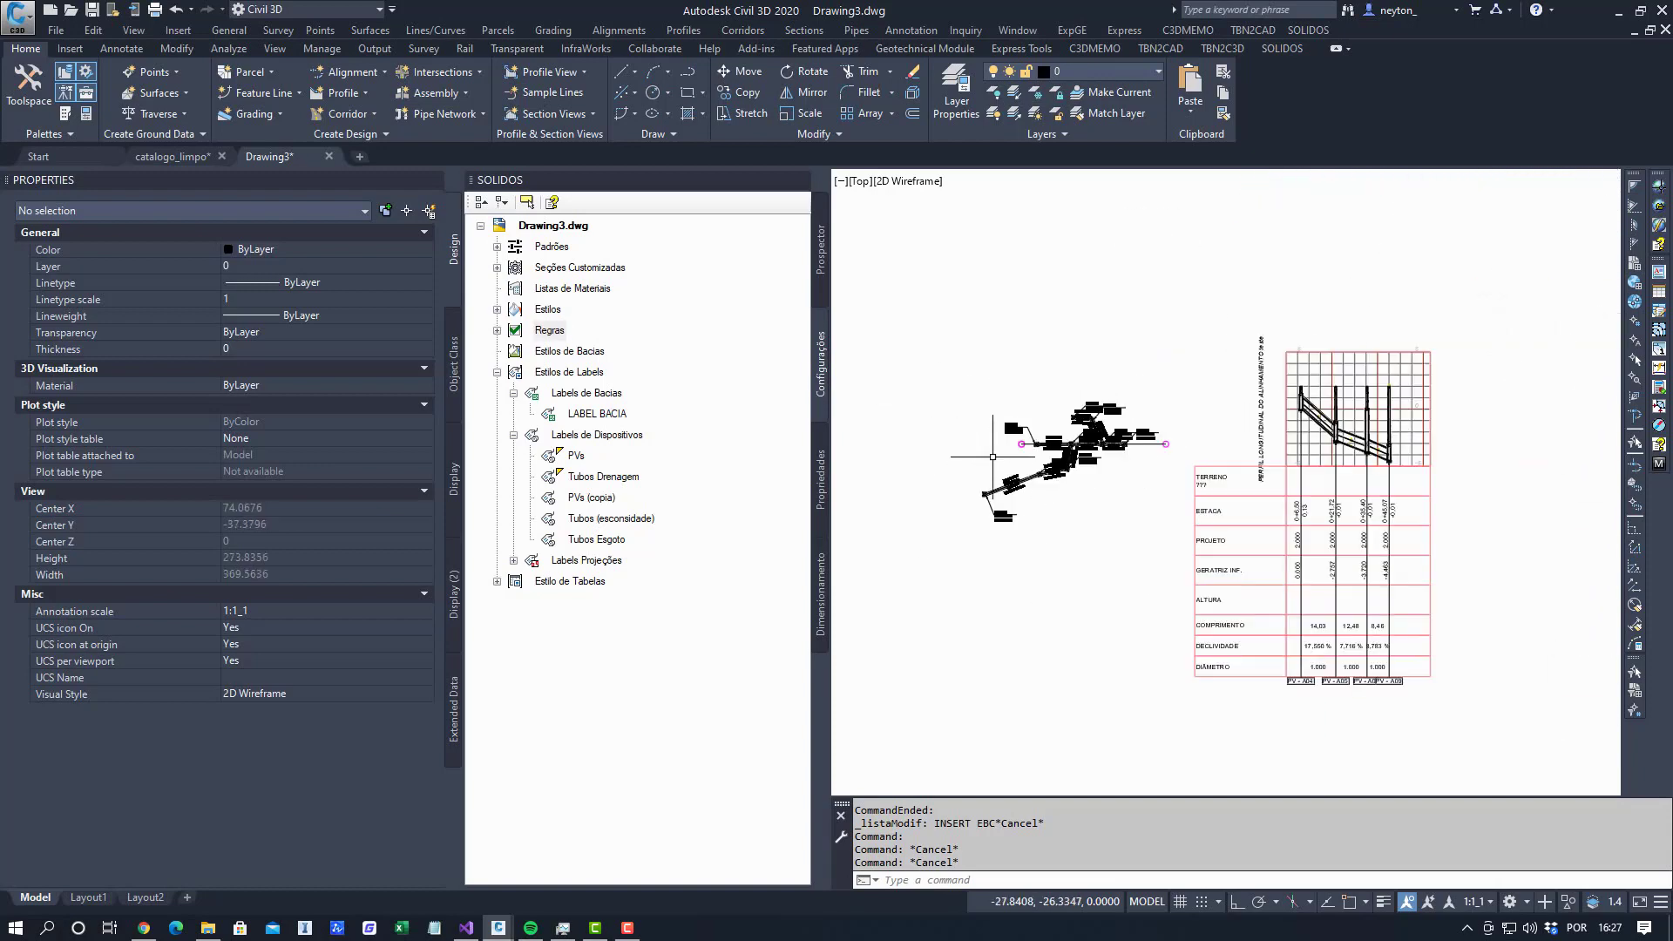
key("Escape")
key("Escape")
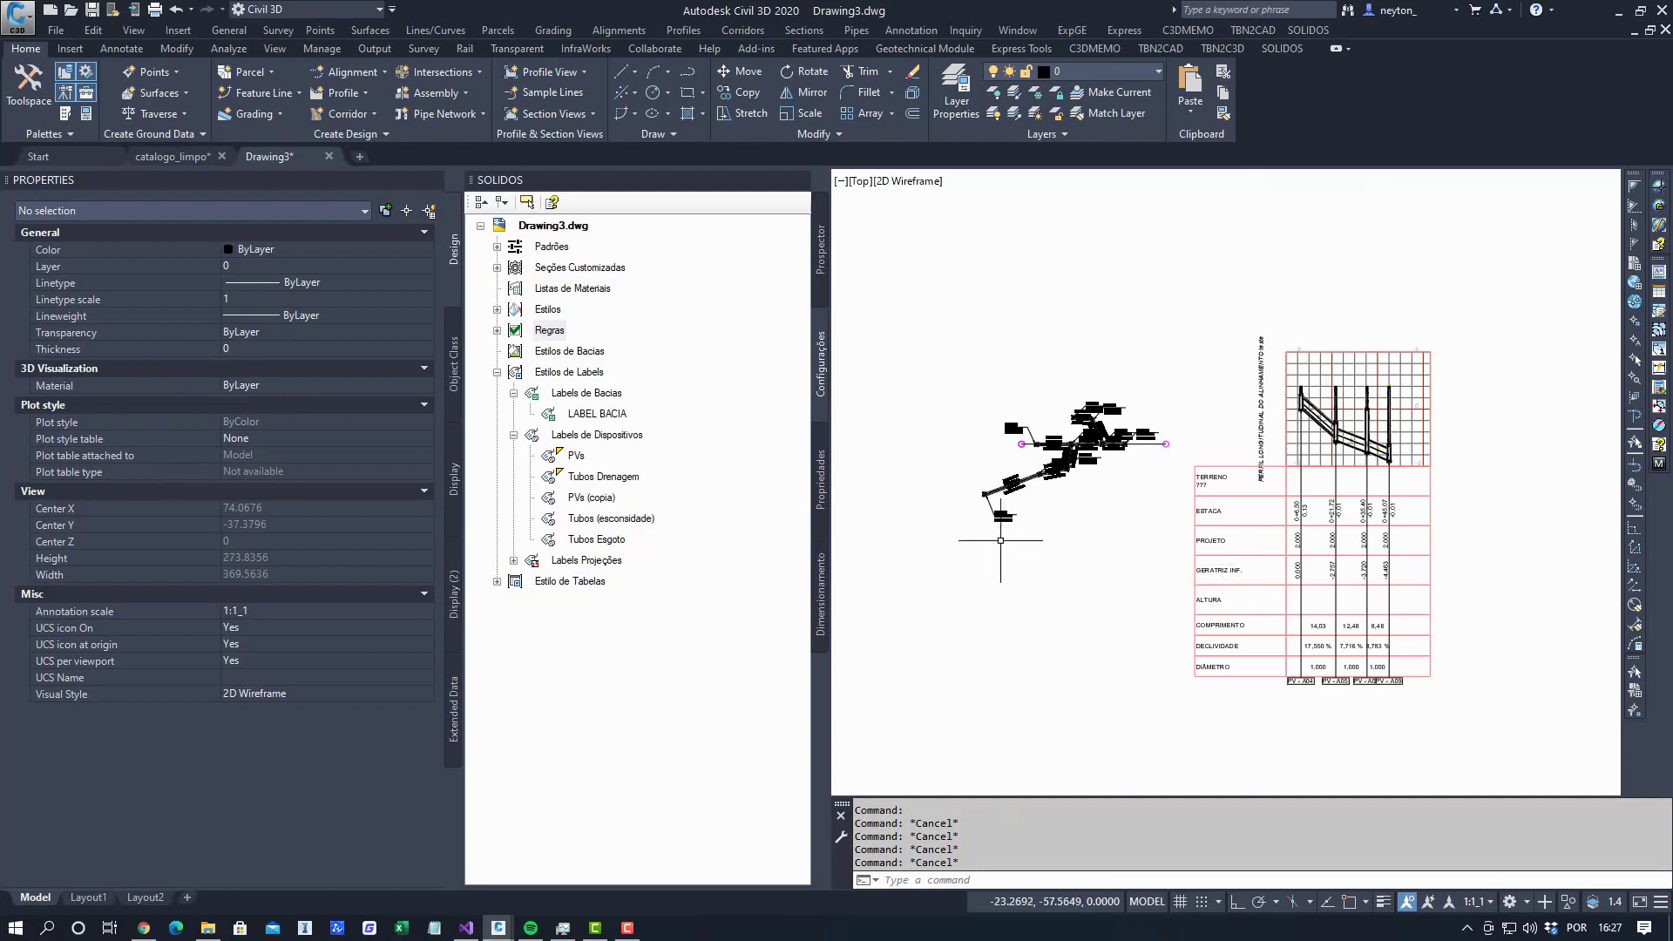
Collapse the label styles and browse the device groups of the TESTES DE NUMERACAO drainage network in the project tree.
mouse_move(1001, 541)
middle_mouse_down()
mouse_move(997, 593)
mouse_move(1004, 550)
middle_mouse_up()
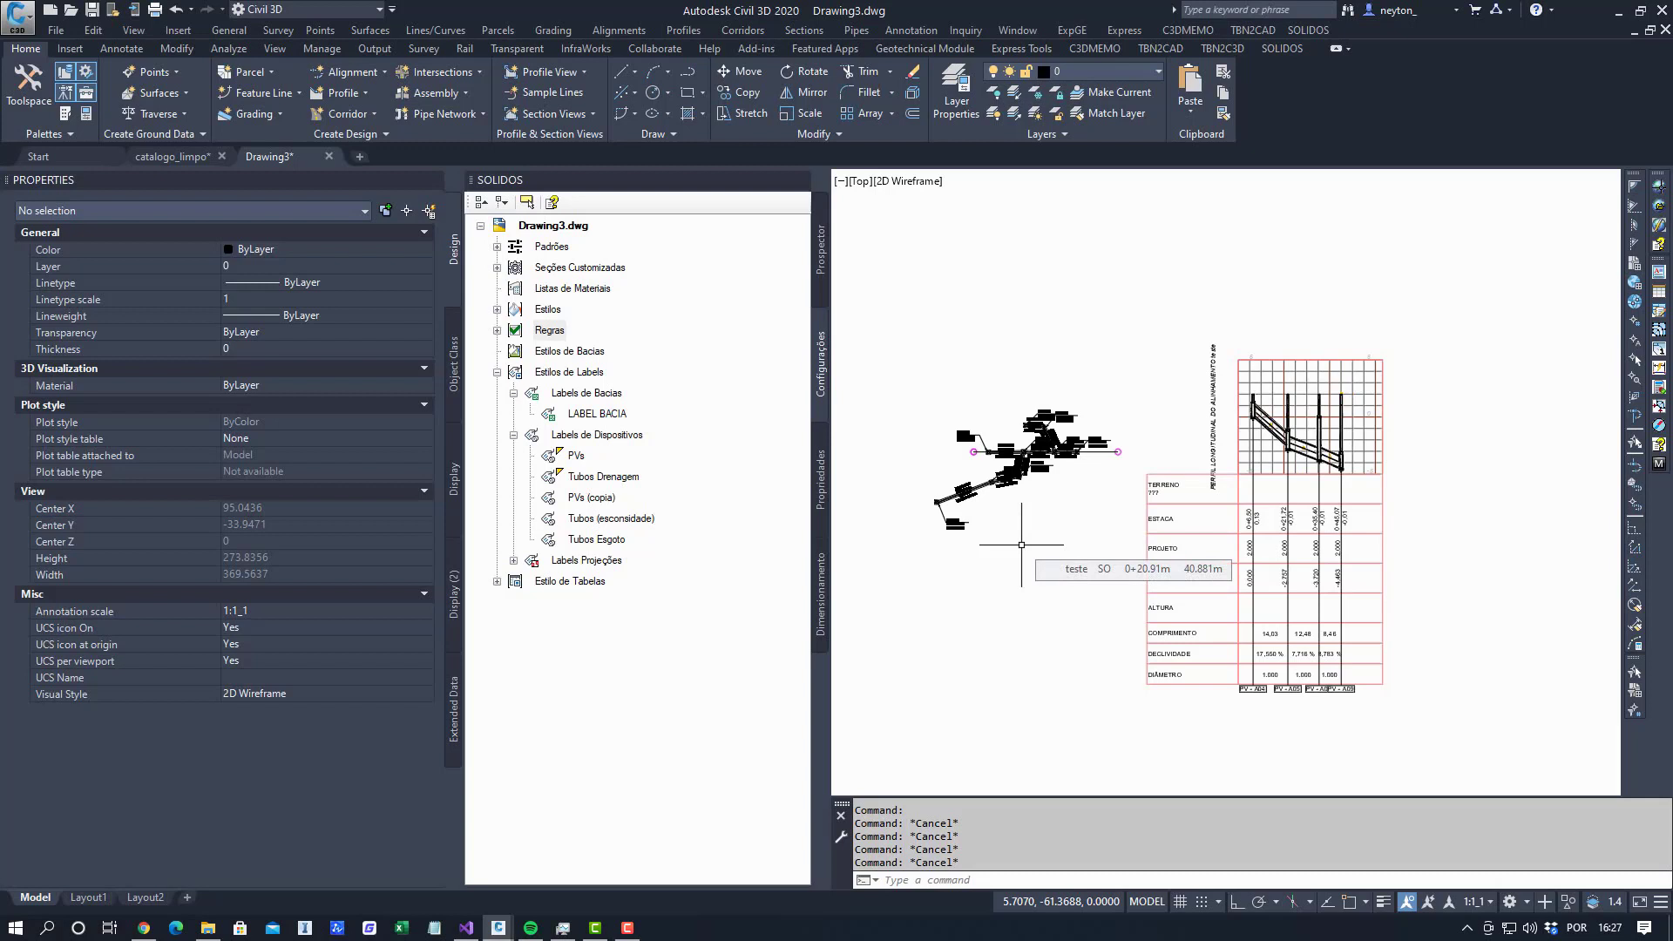
double_click(541, 373)
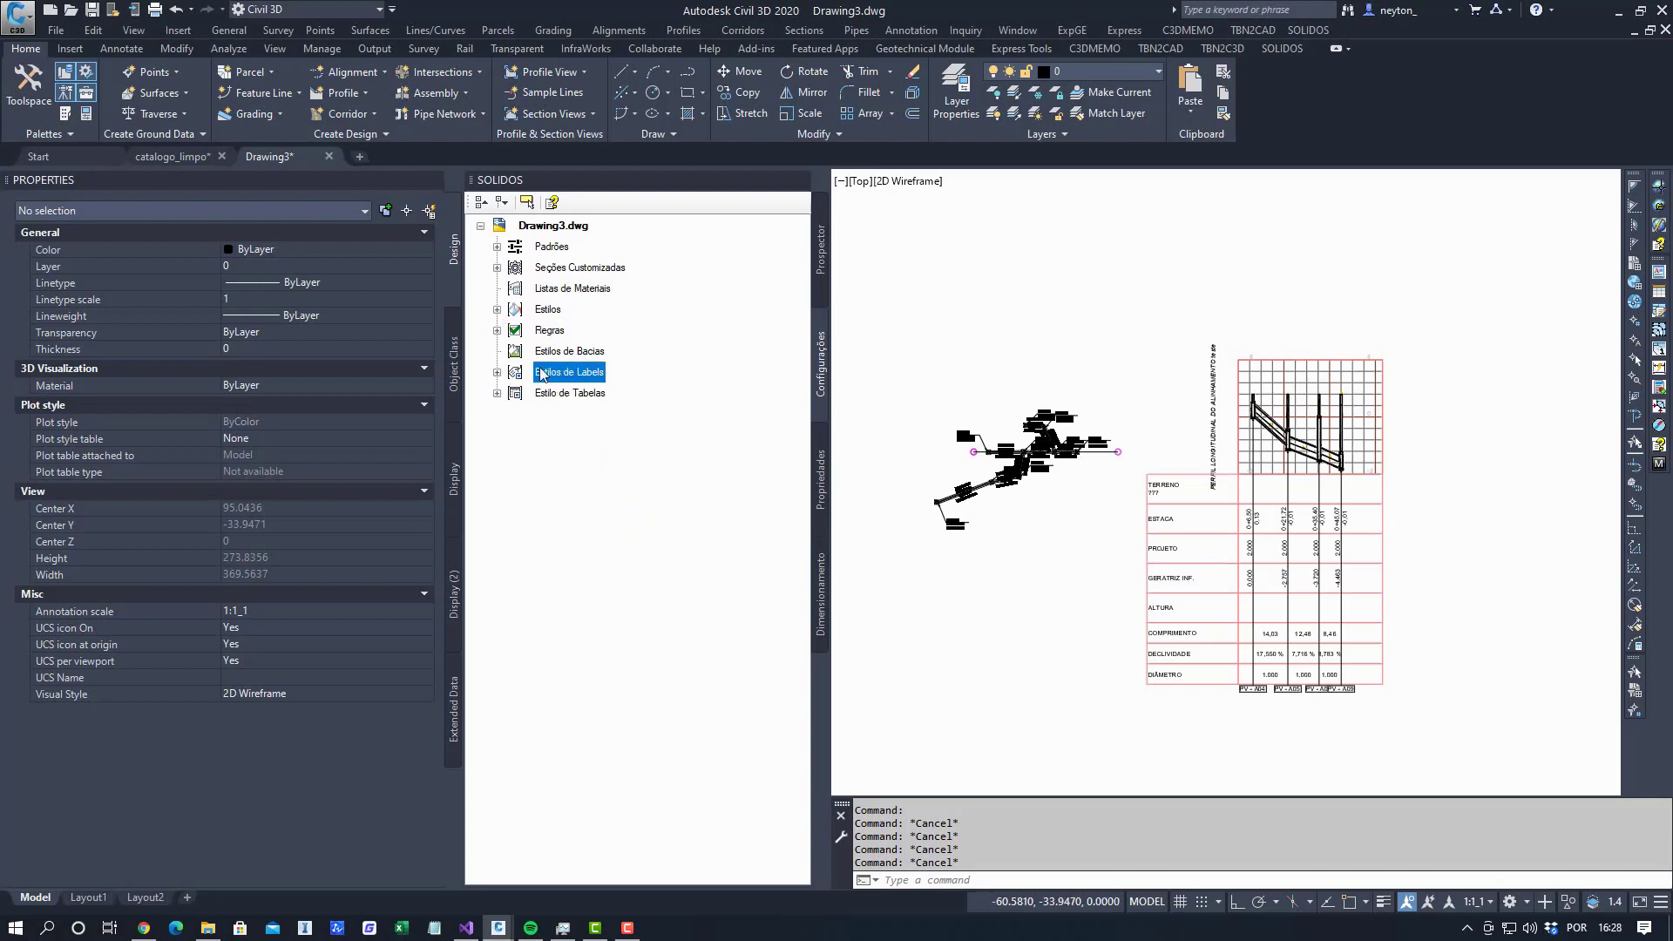
left_click(819, 275)
middle_click_drag(1025, 582, 995, 580)
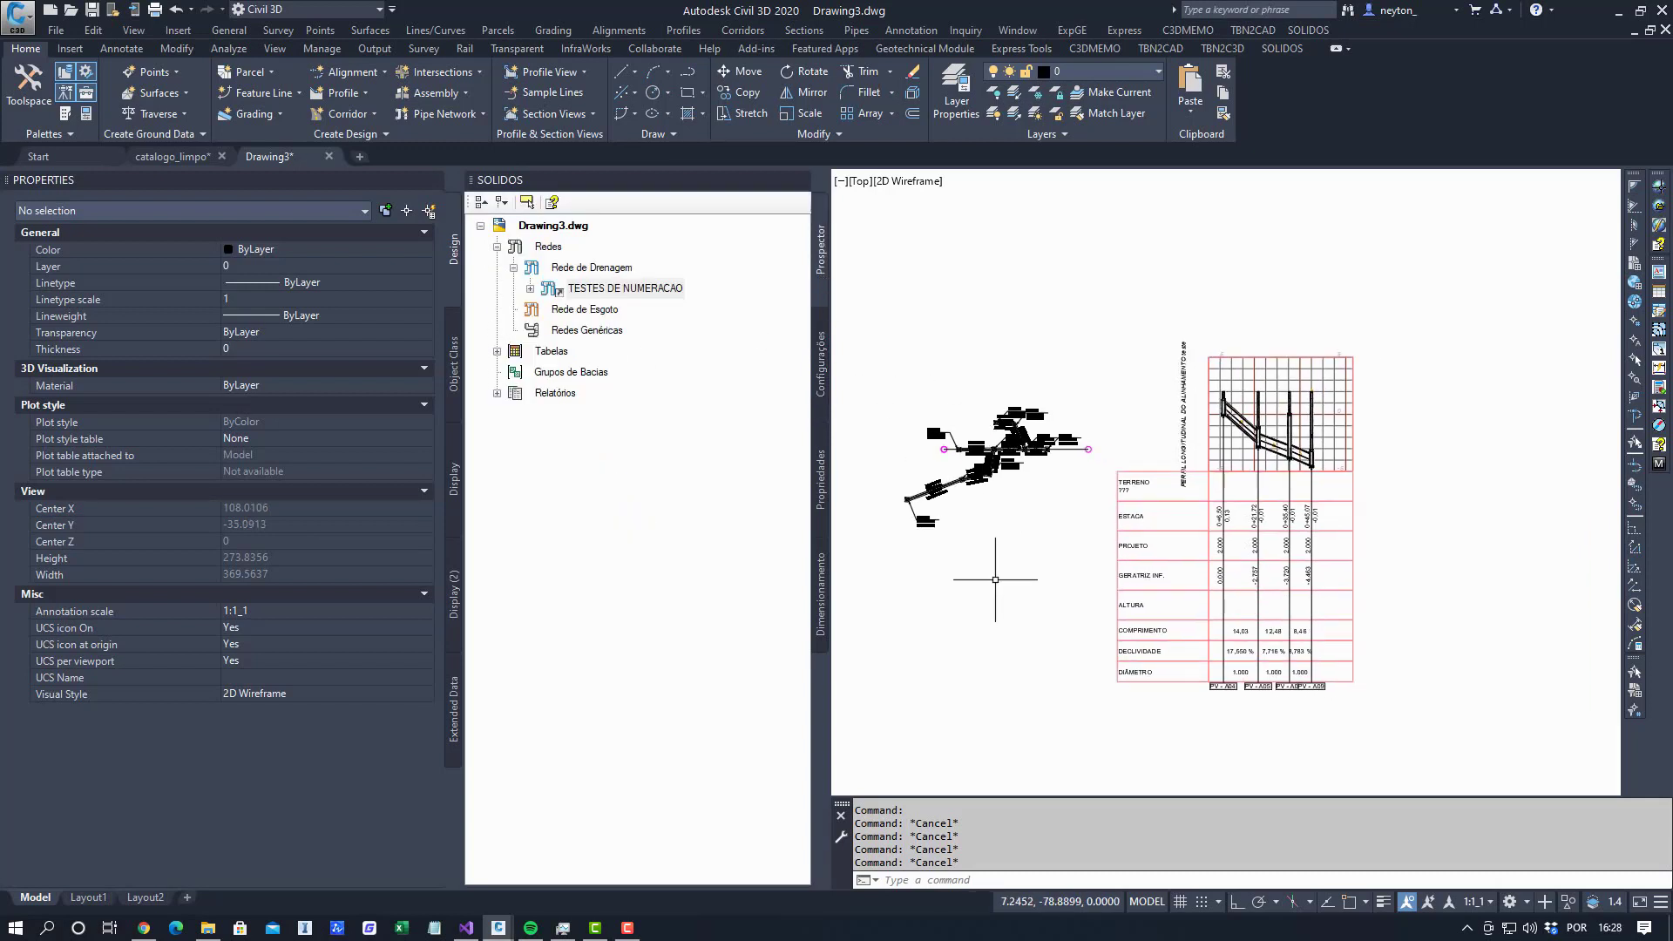
left_click(558, 288)
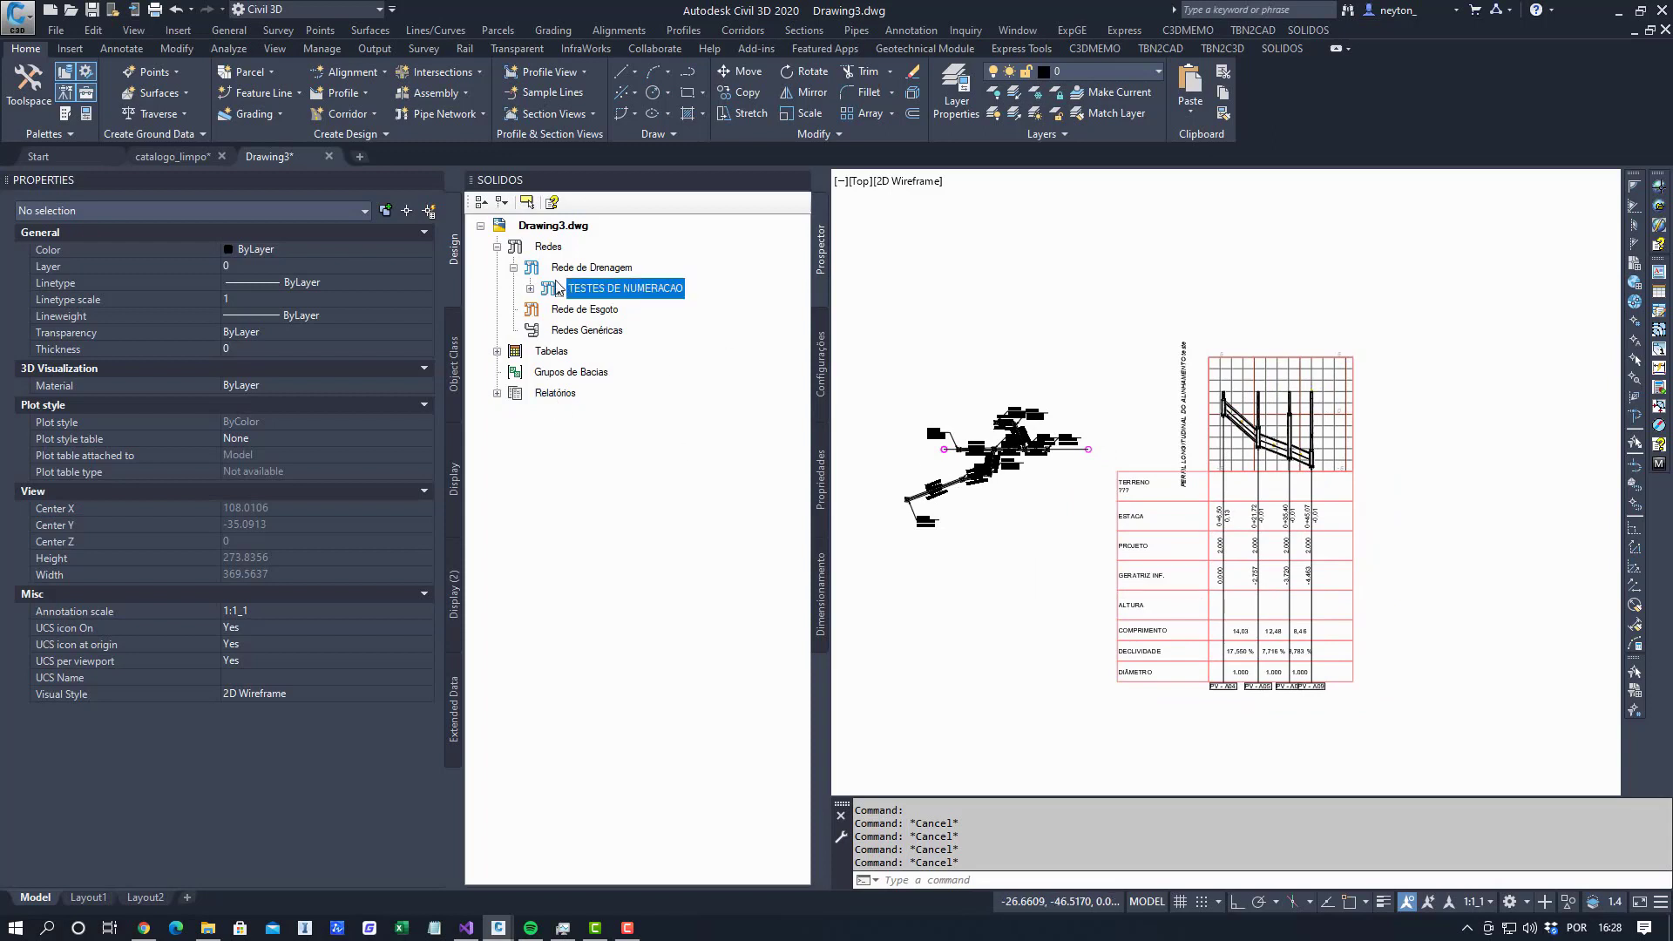
left_click(529, 288)
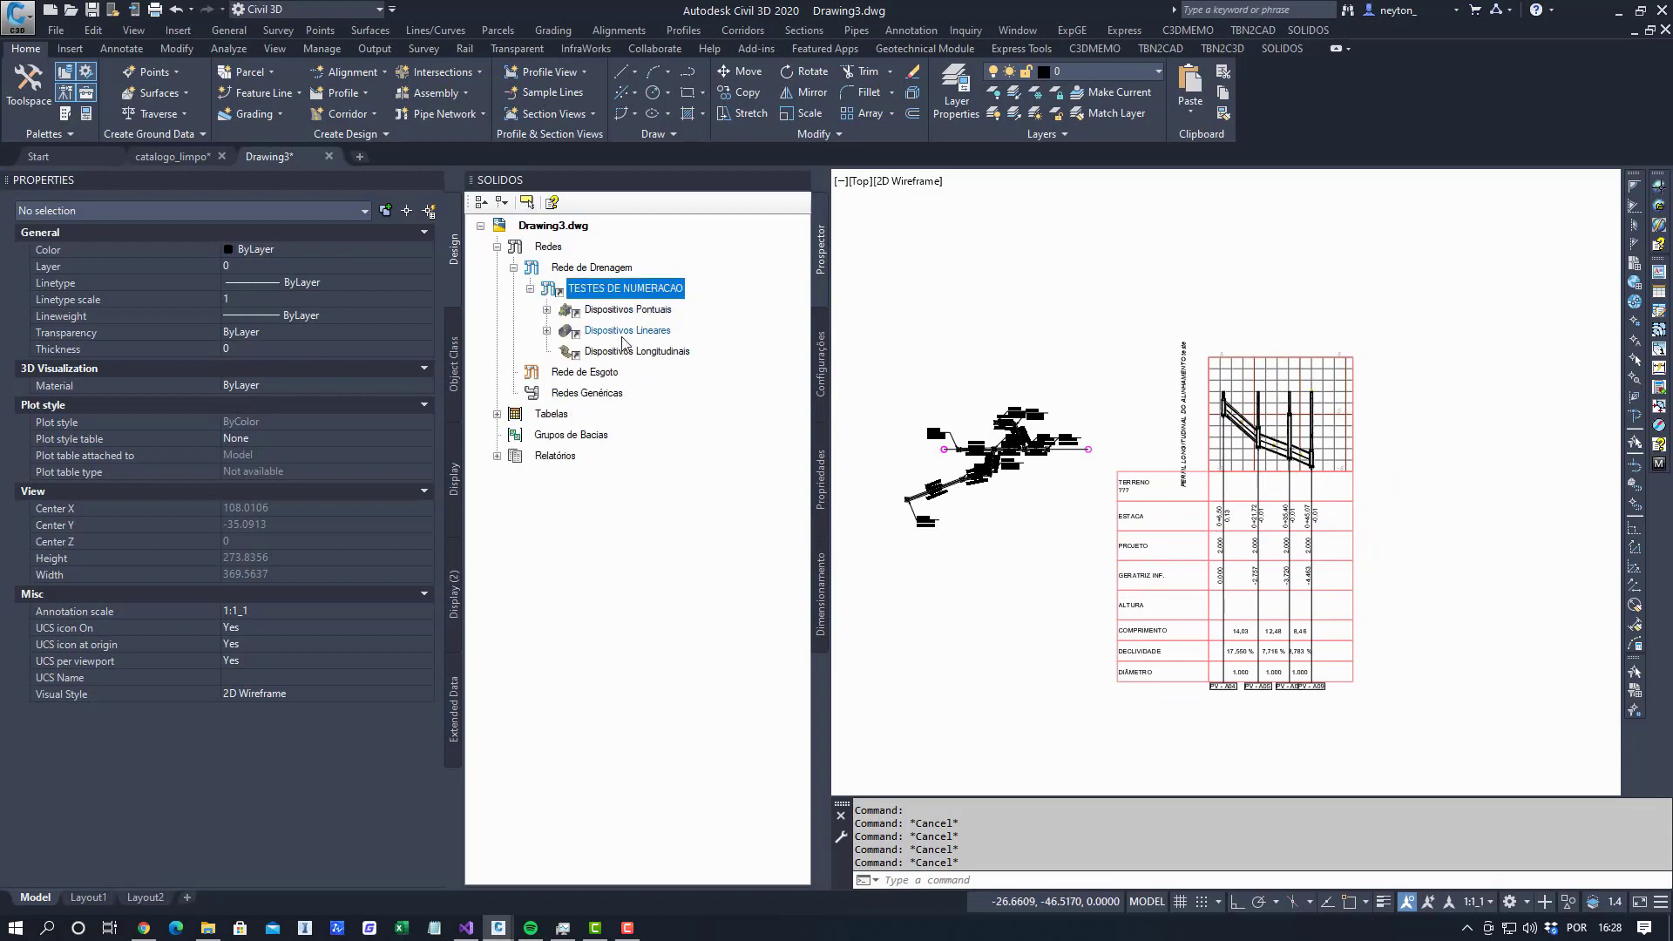
left_click(625, 331)
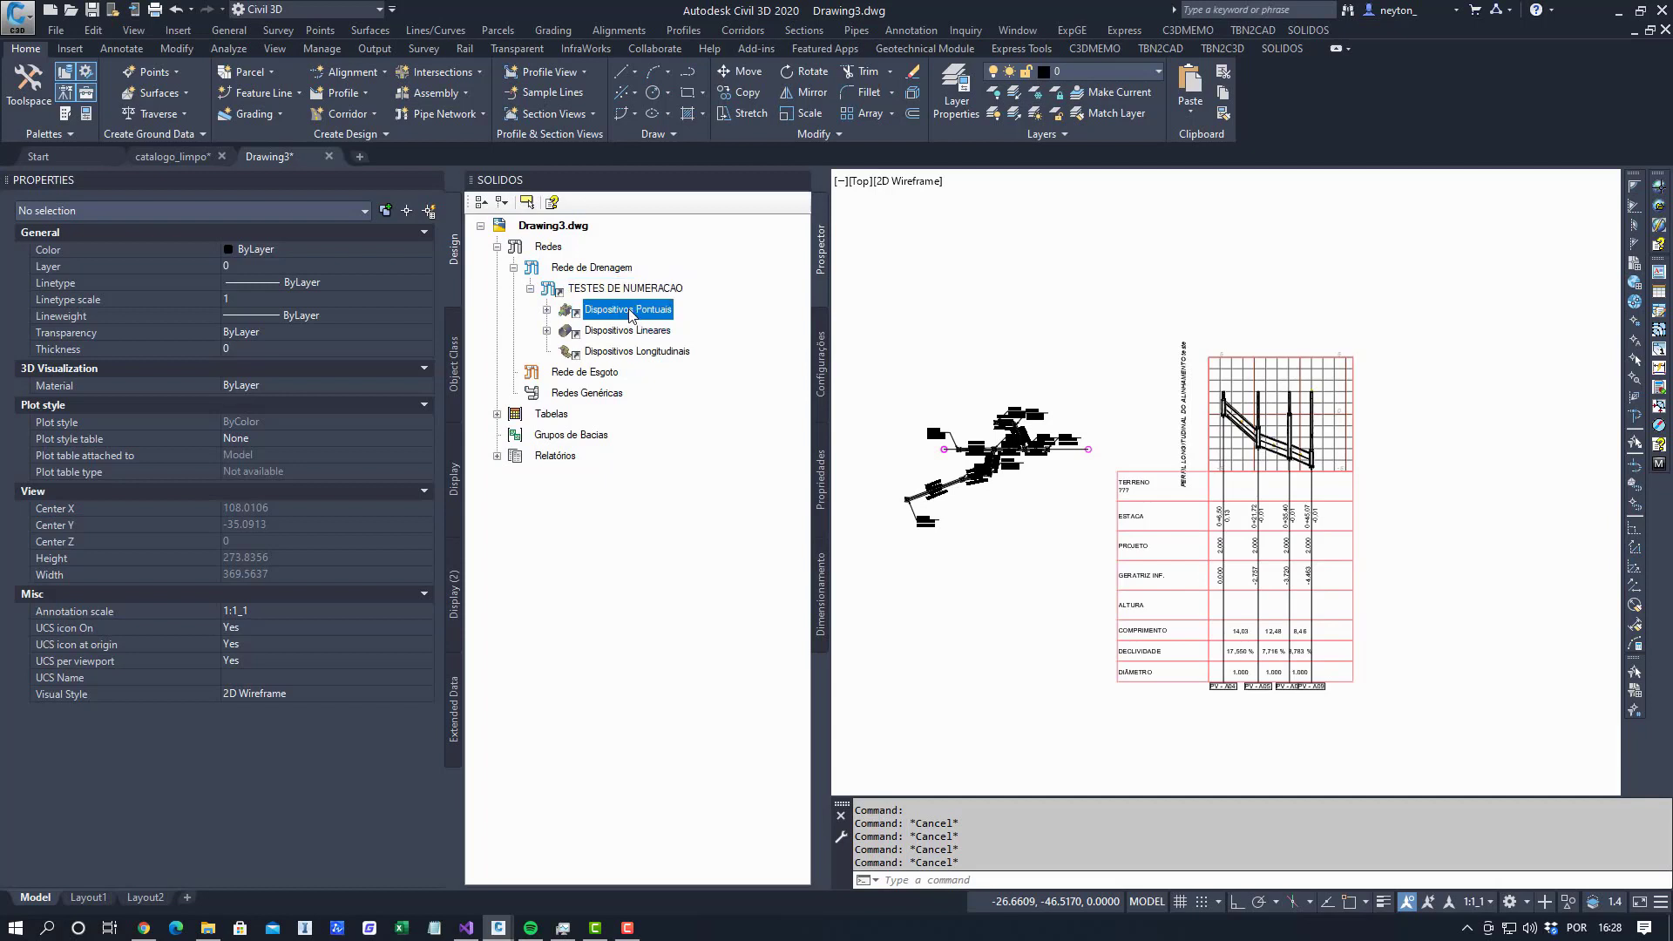
Open the definition of the linear custom section Descida Tipo Rápido (DNIT) from the drawing's settings.
left_click(821, 388)
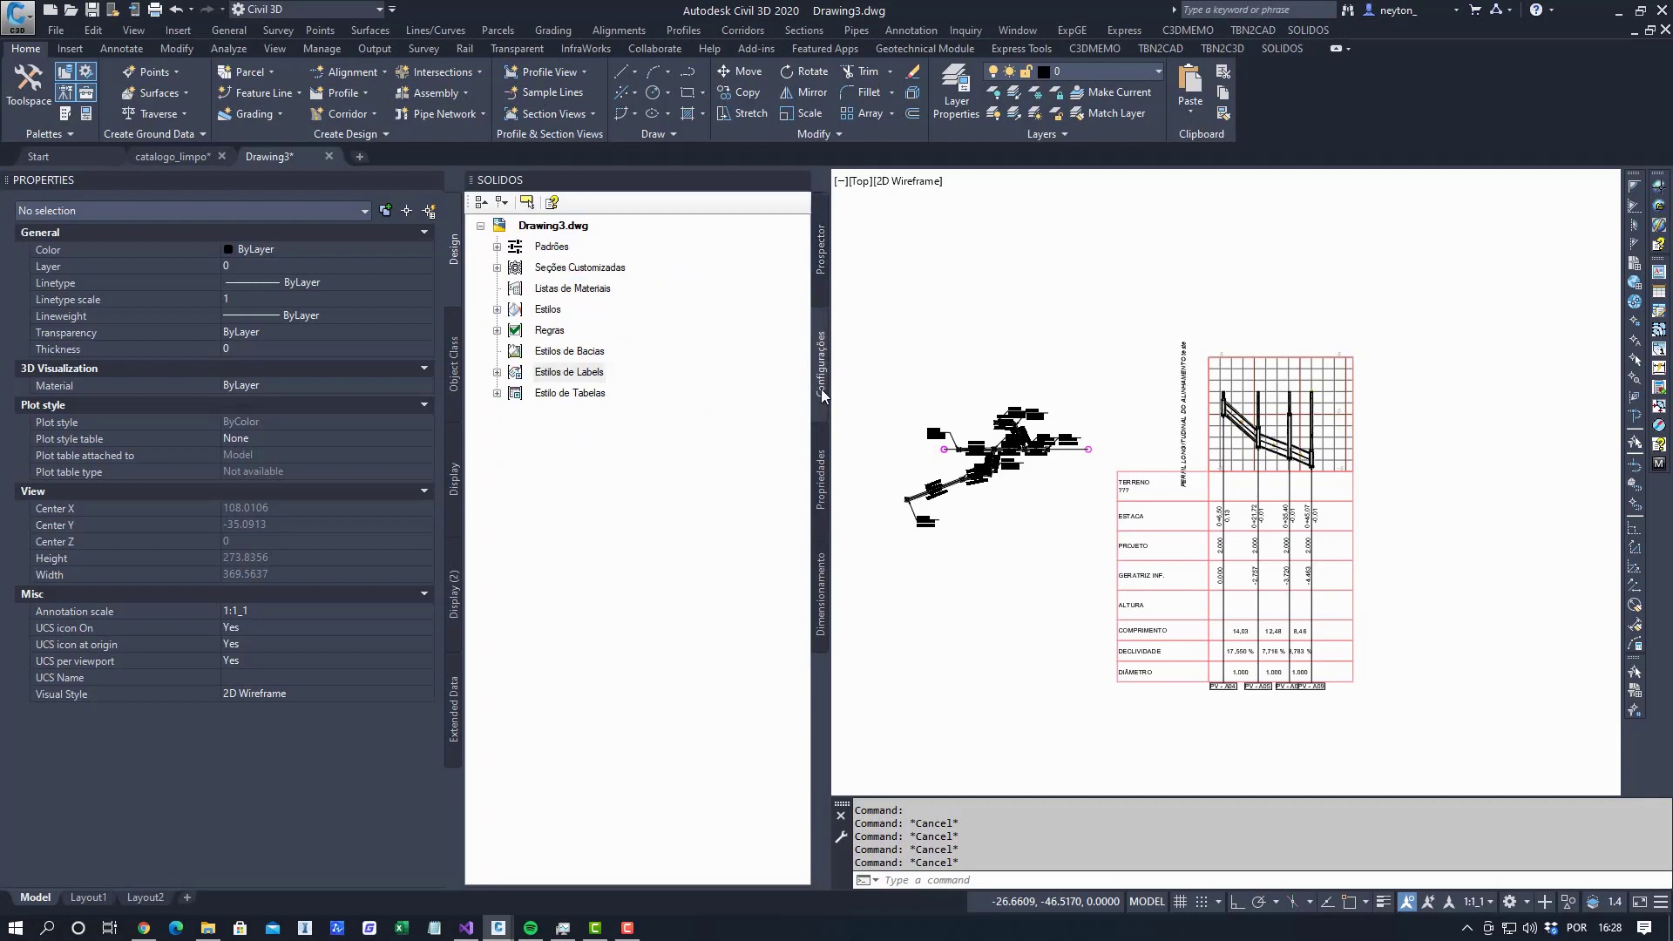
right_click(571, 227)
left_click(615, 248)
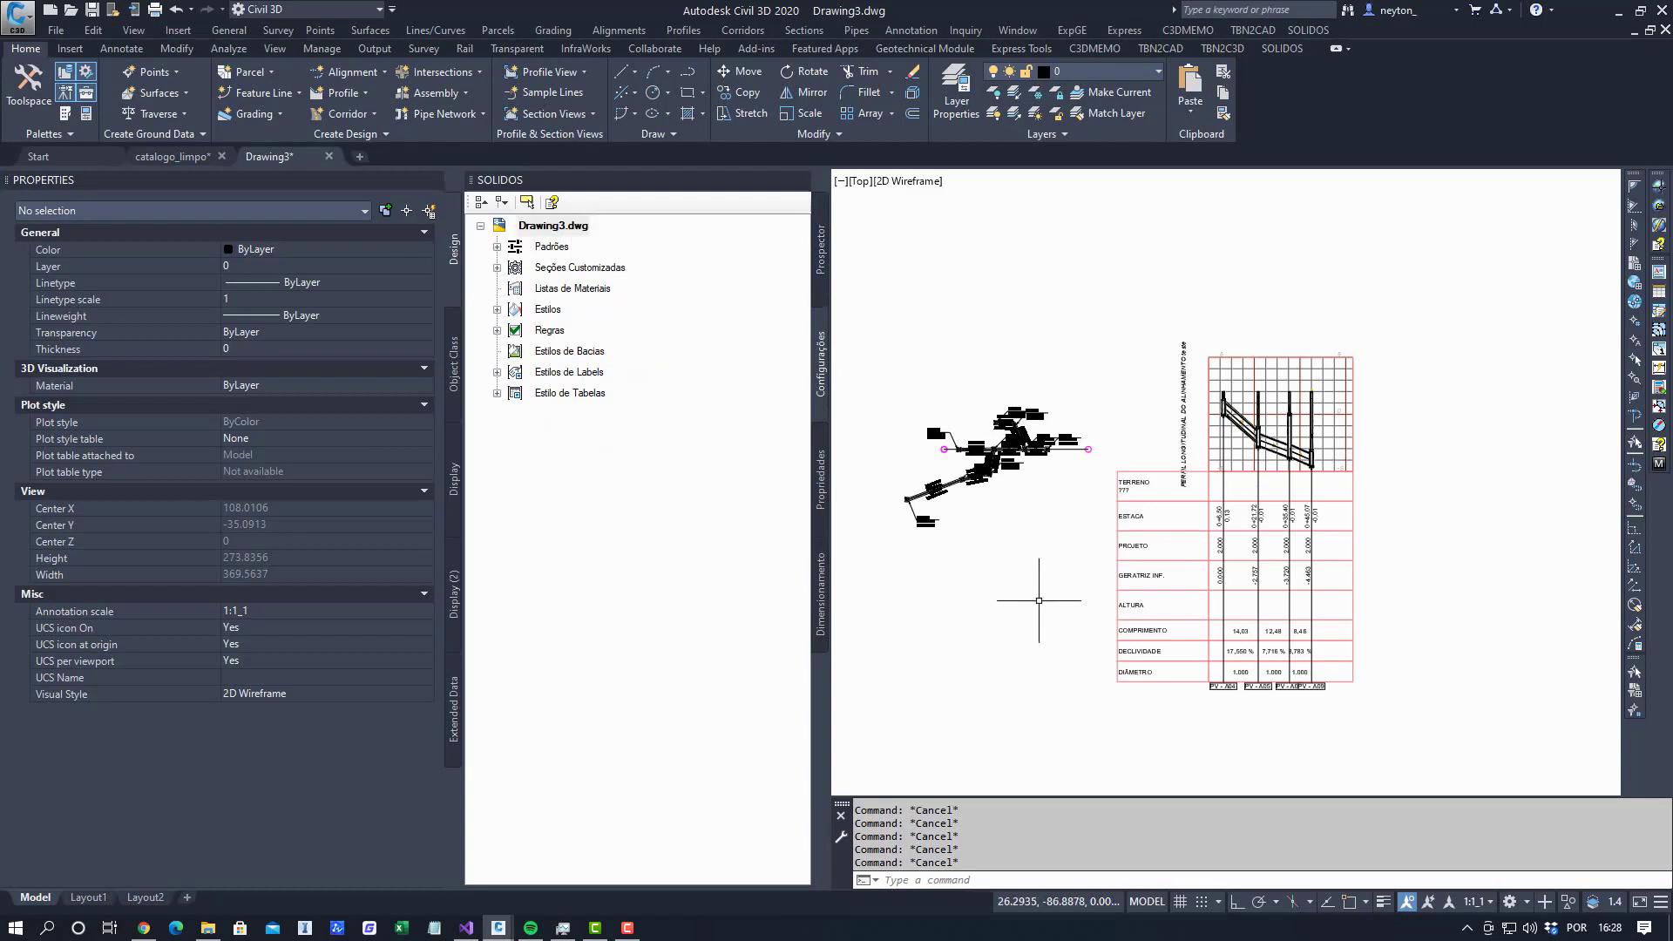
middle_click_drag(1034, 589, 1012, 591)
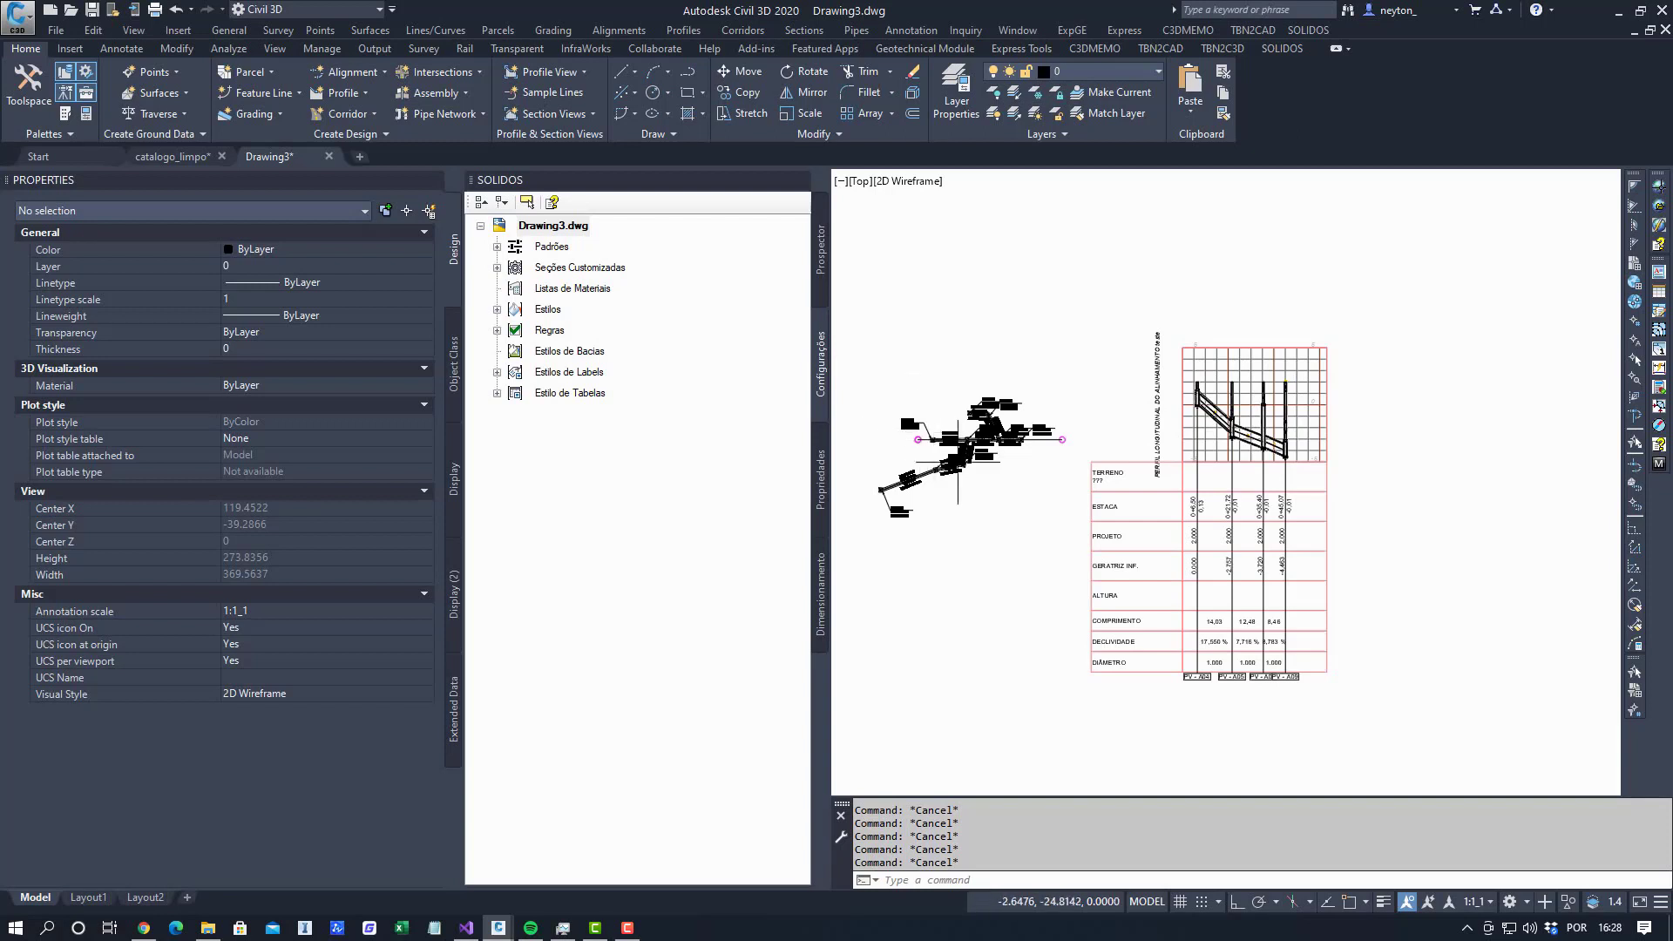
middle_click_drag(986, 501, 1052, 478)
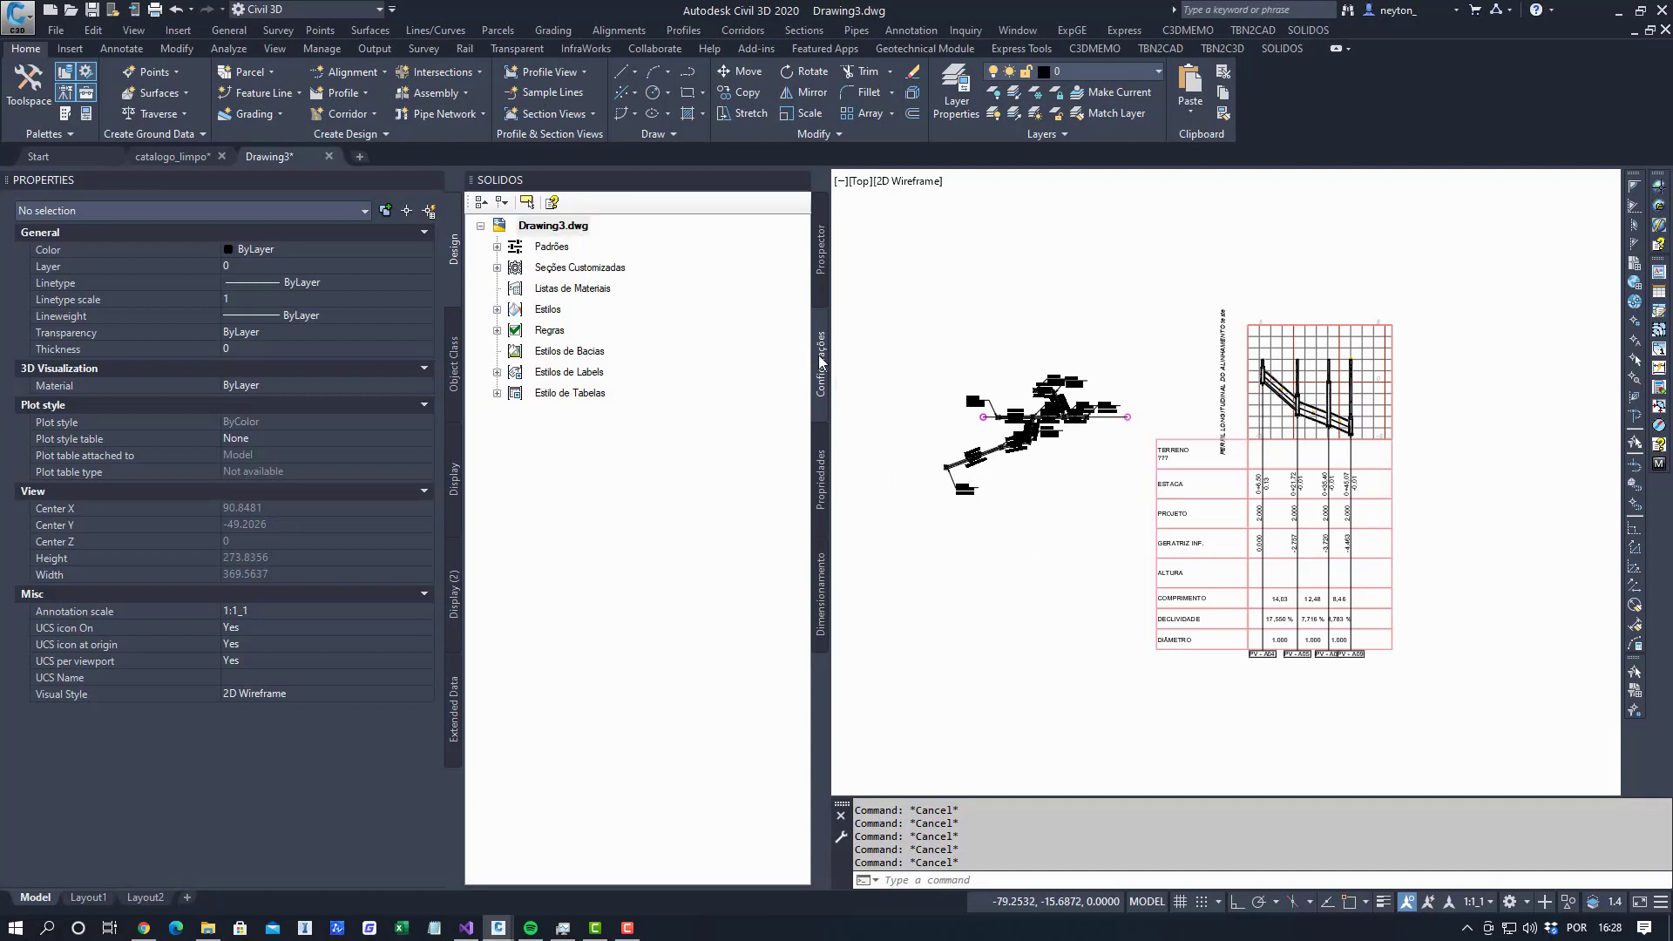
left_click(497, 267)
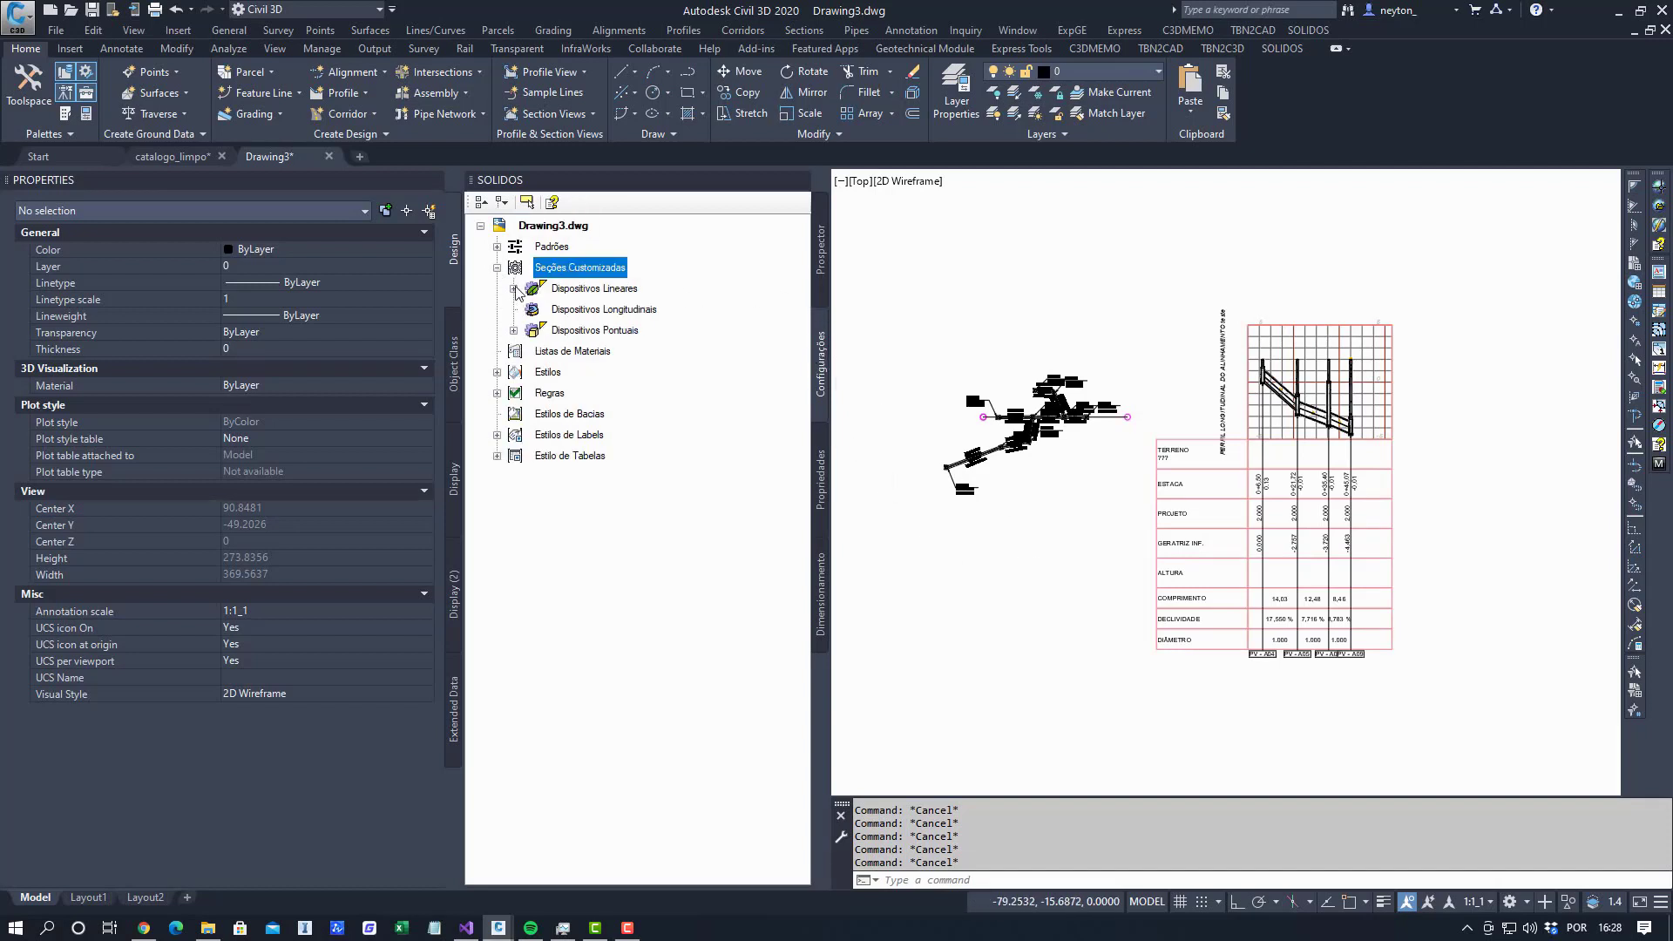
left_click(513, 289)
right_click(615, 352)
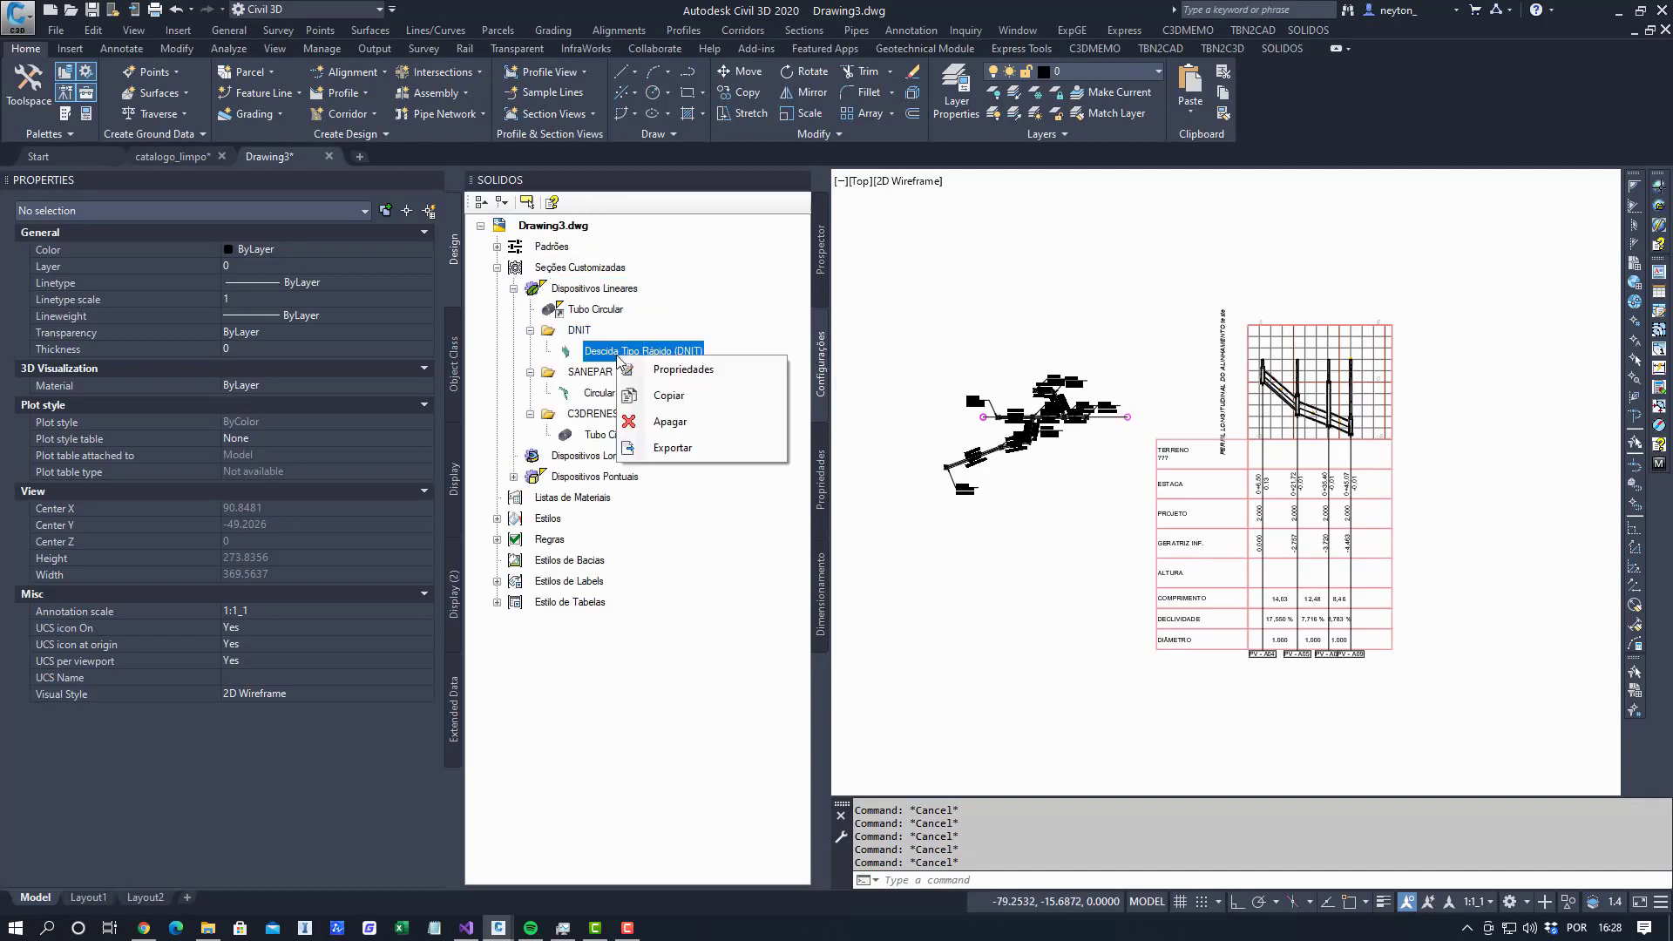
left_click(677, 370)
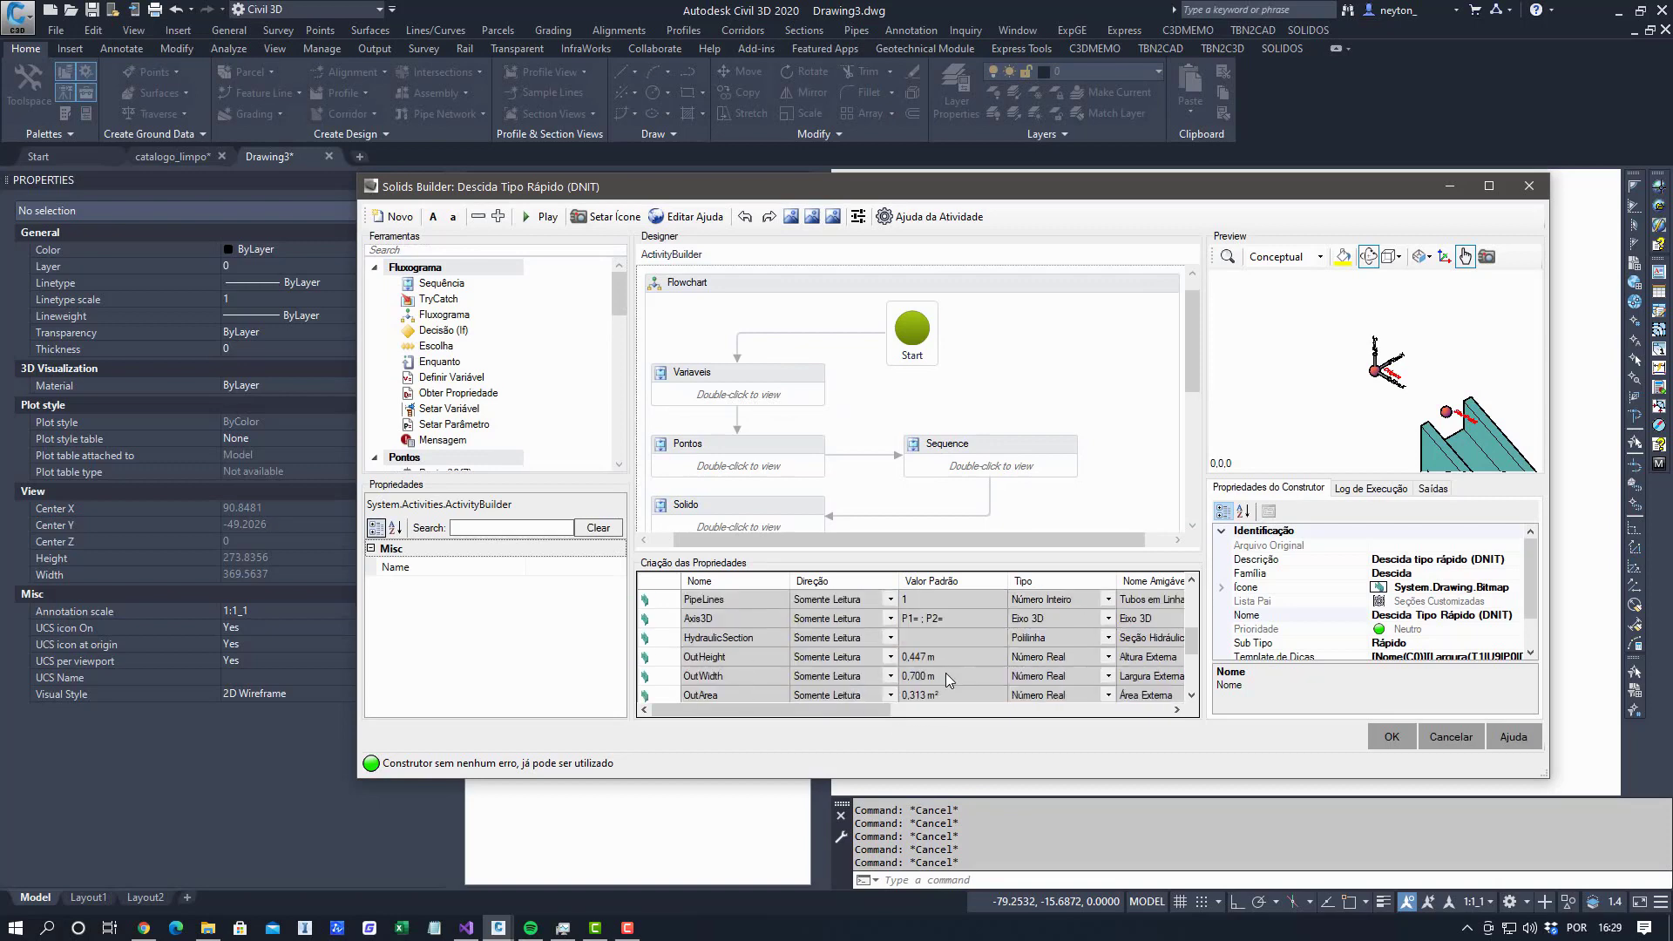
Review the default property values of the Descida Tipo Rápido (DNIT) builder, including Parede and EspacAncora, and close it without saving.
scroll(945, 630, "down", 3)
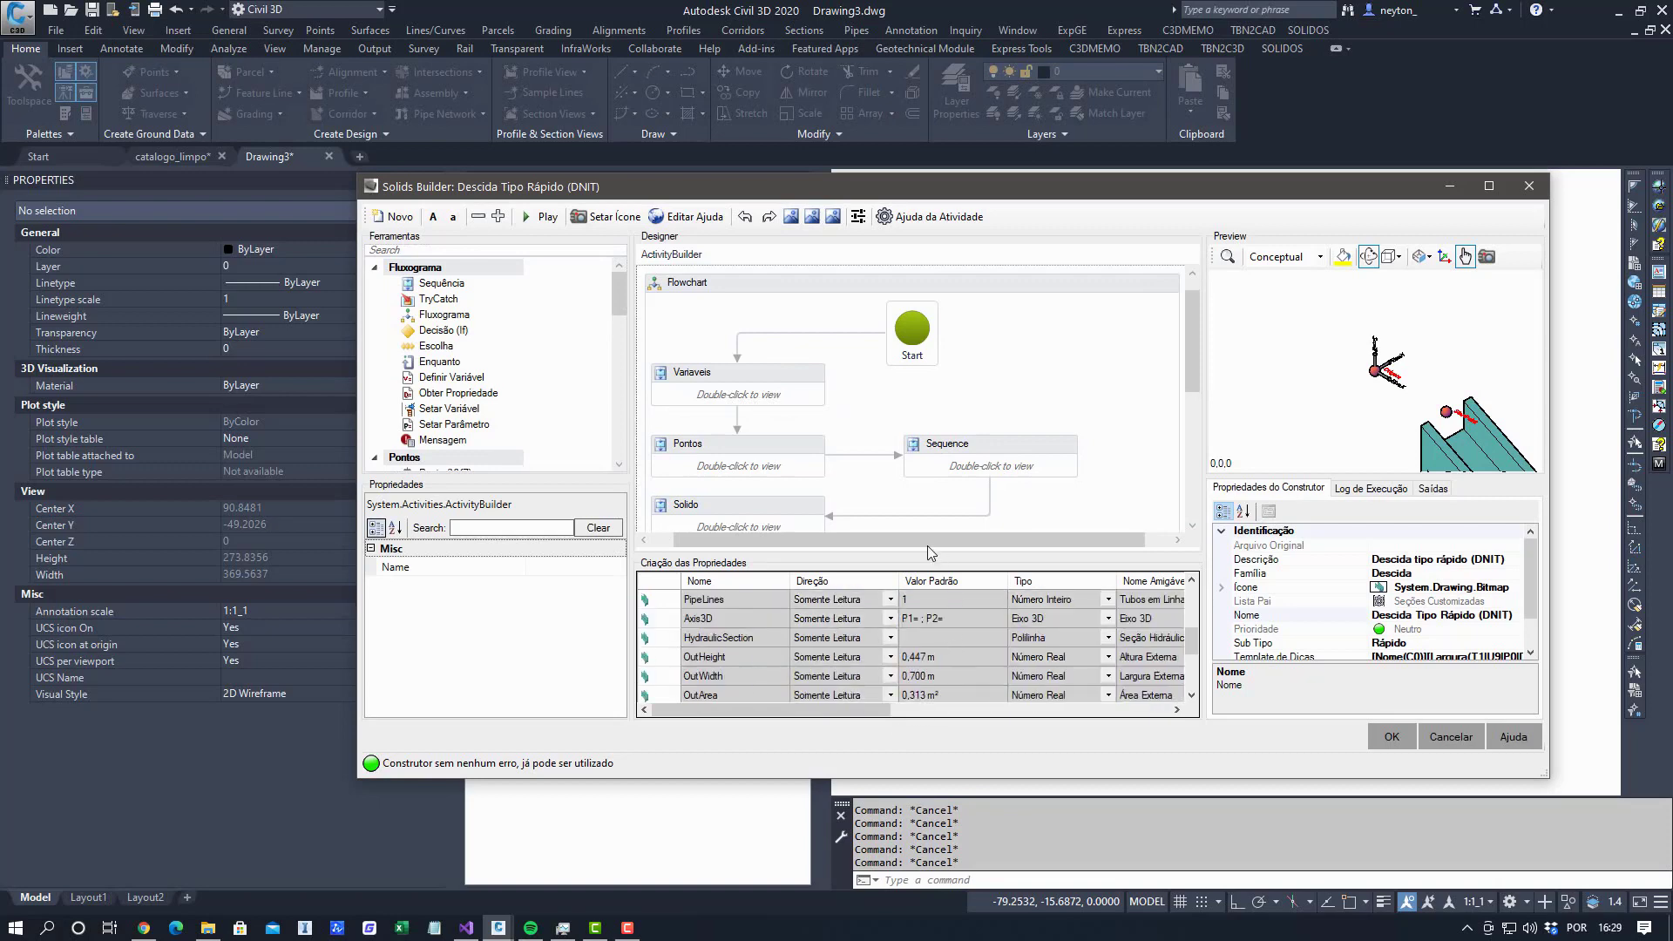
scroll(958, 640, "up", 3)
left_click(952, 637)
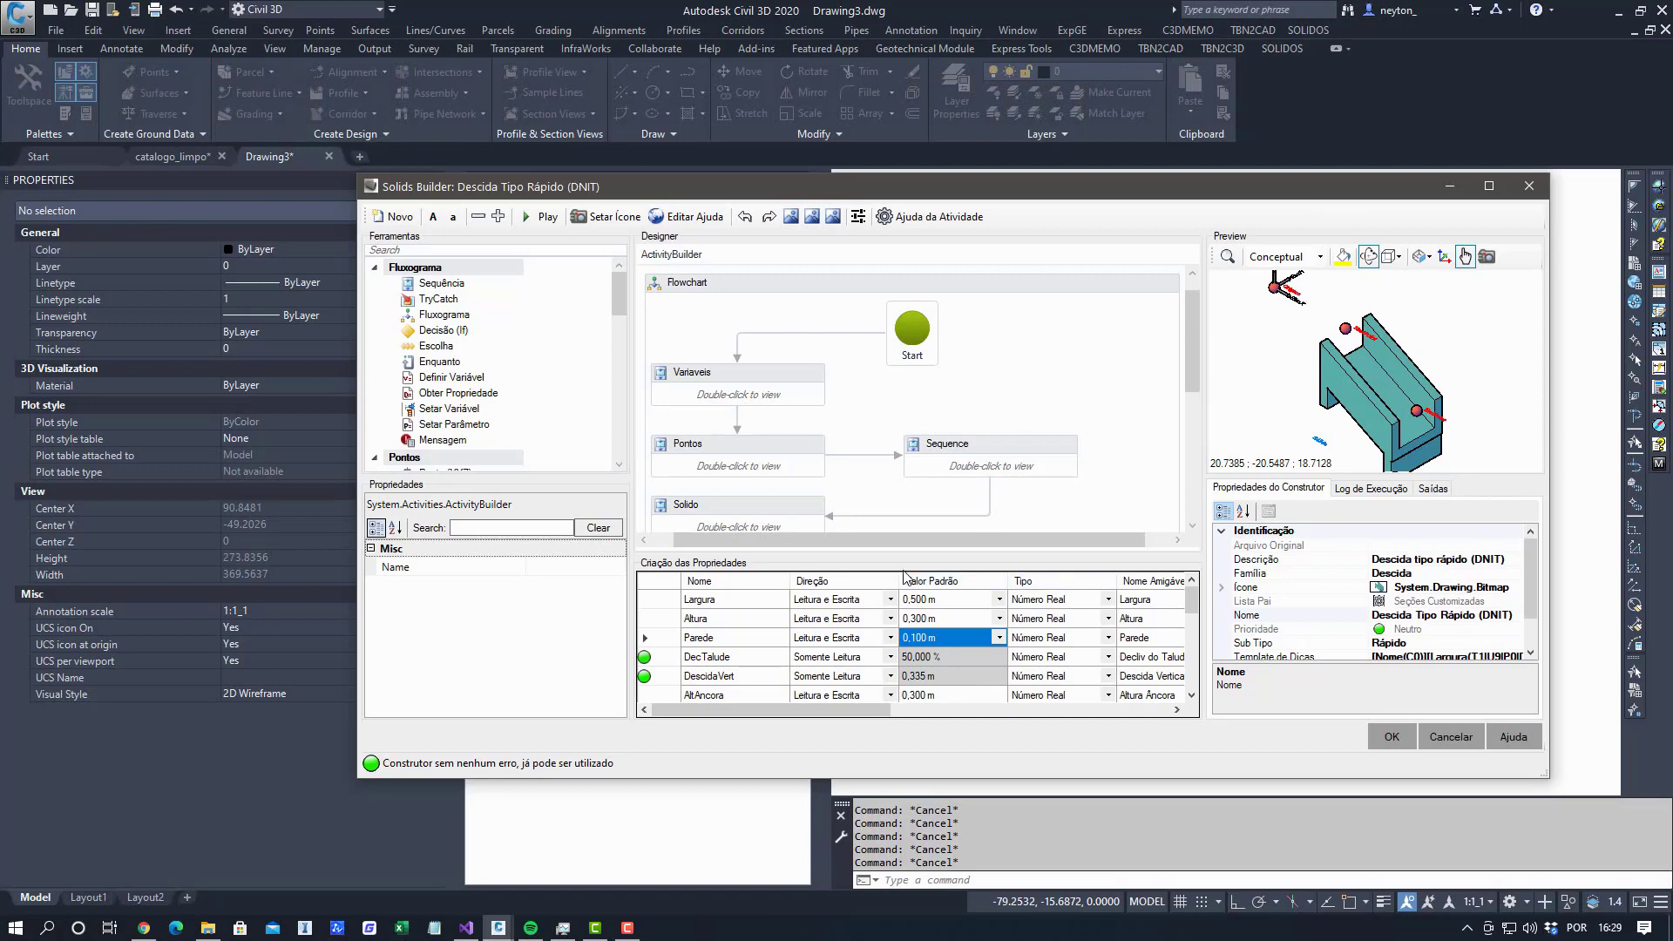
scroll(963, 690, "down", 1)
left_click(963, 662)
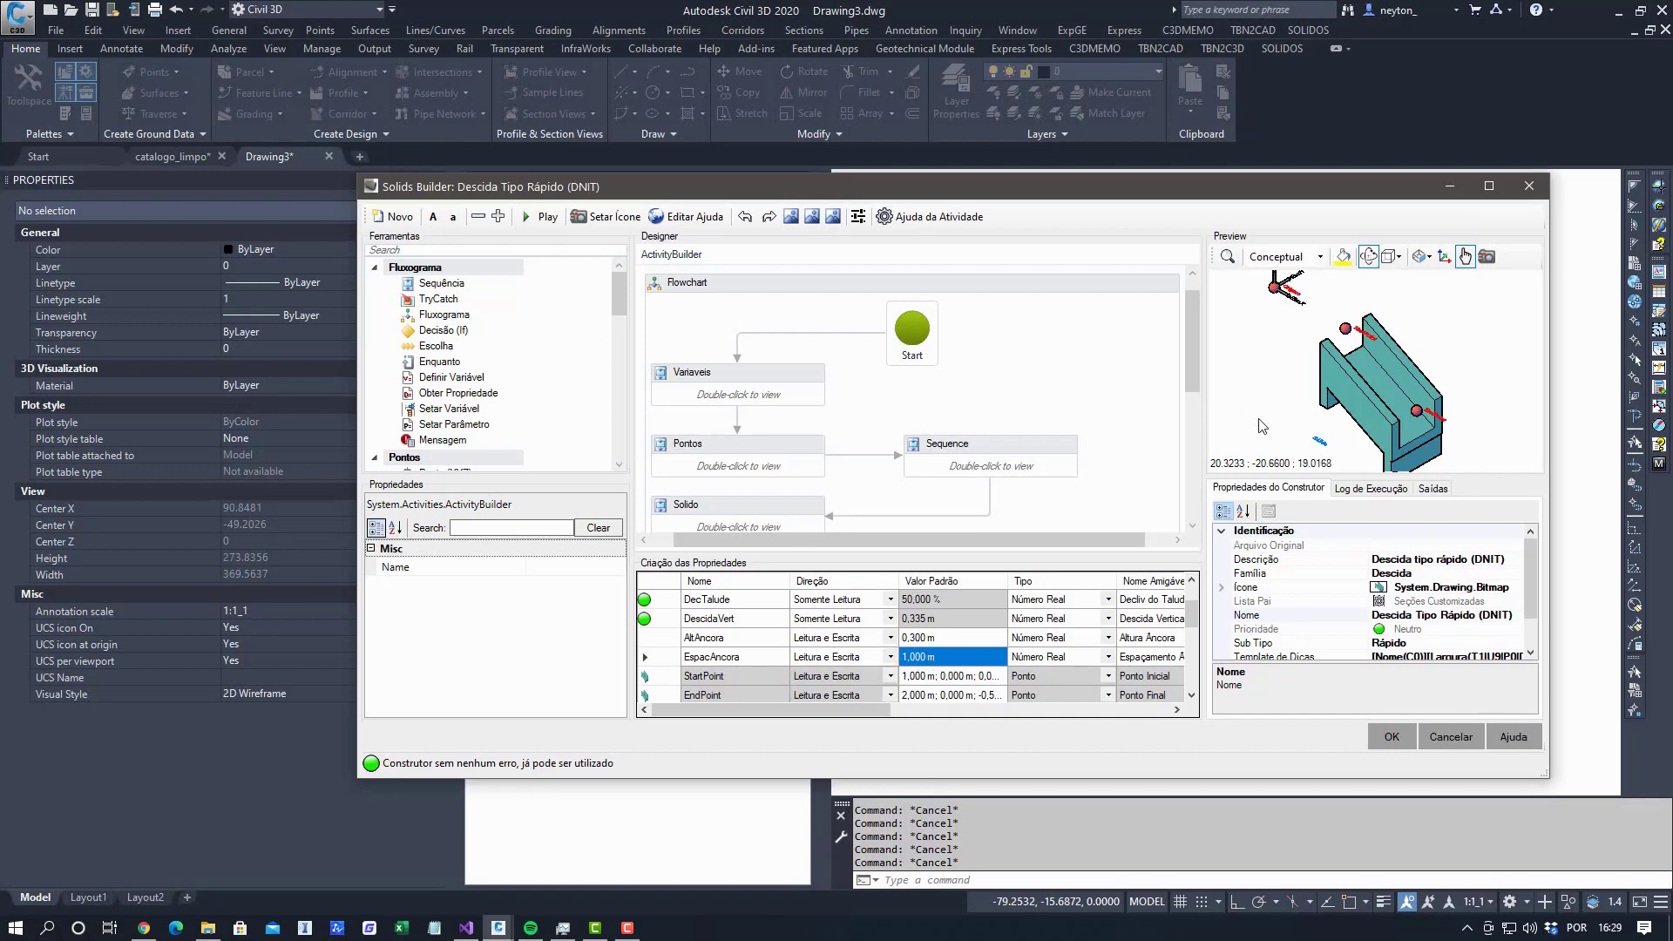
left_click(1450, 737)
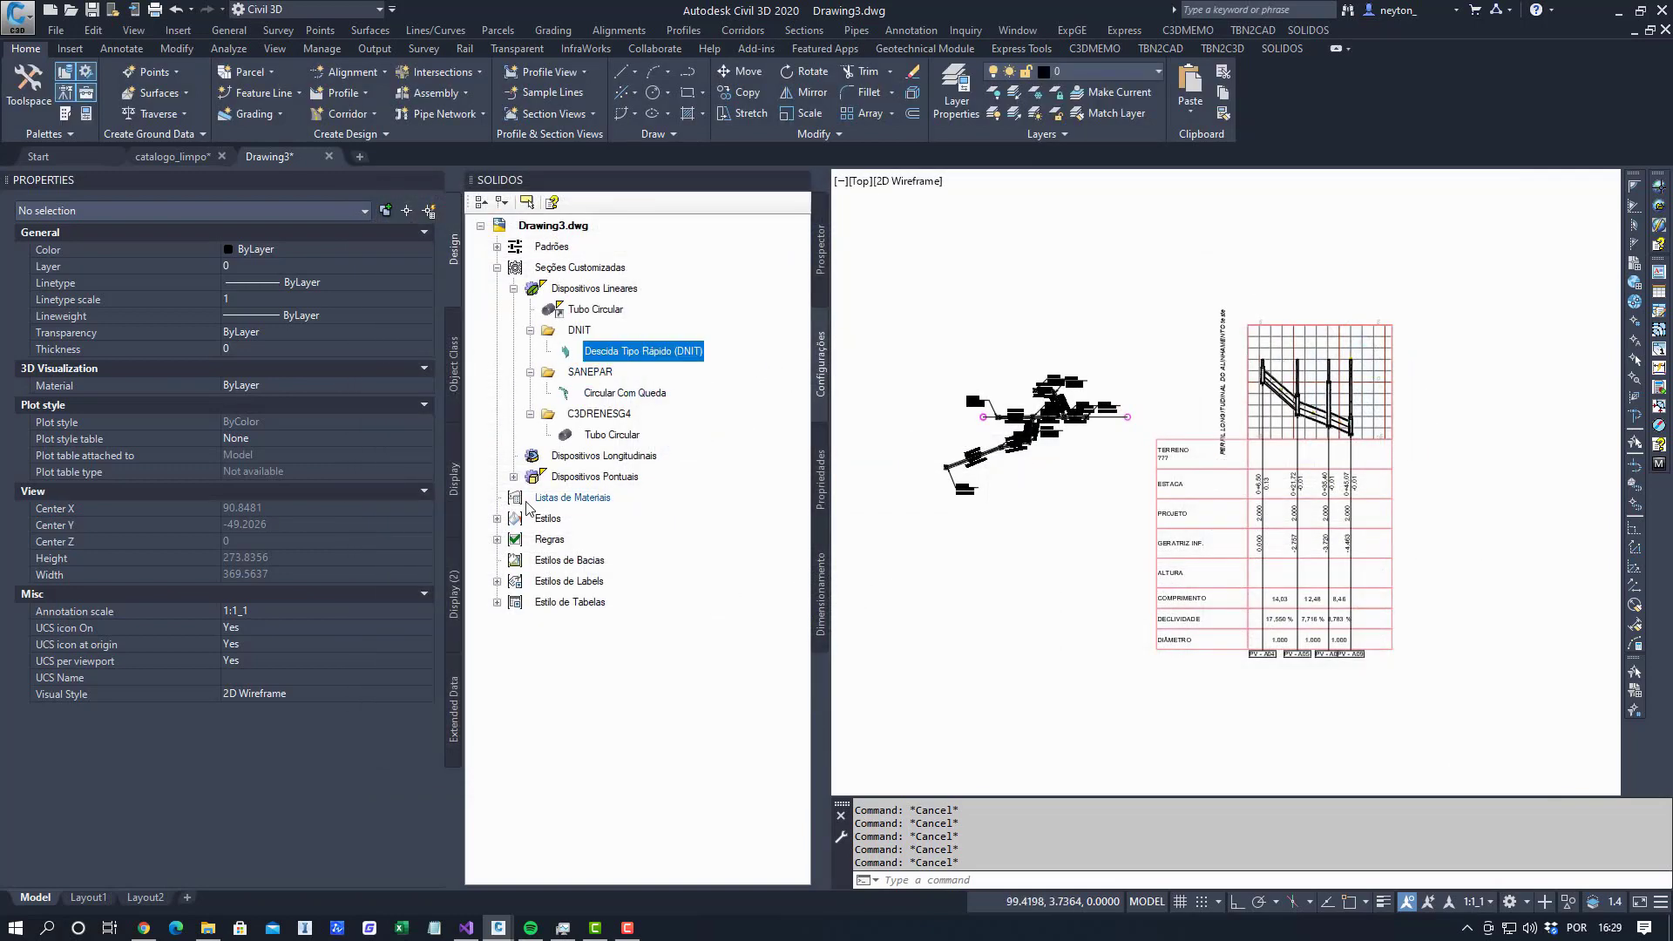
Browse the material lists and expand the object styles down to the linear device style Dispositivo Linear EC8.
left_click(582, 500)
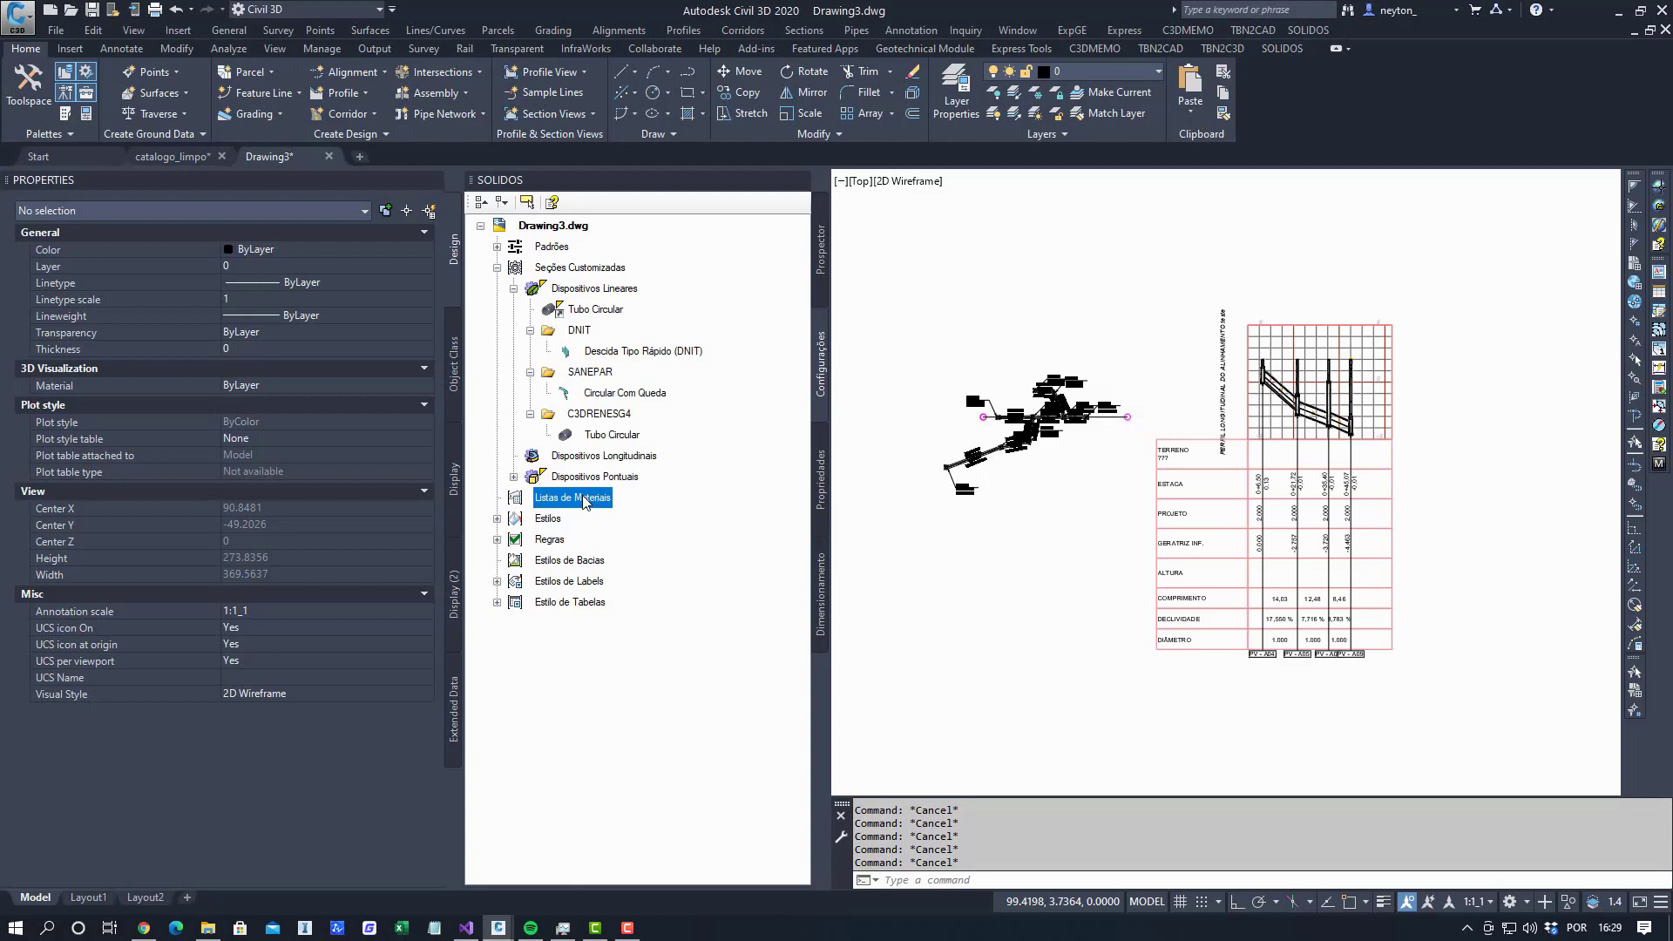
left_click(547, 519)
left_click(497, 518)
left_click(603, 562)
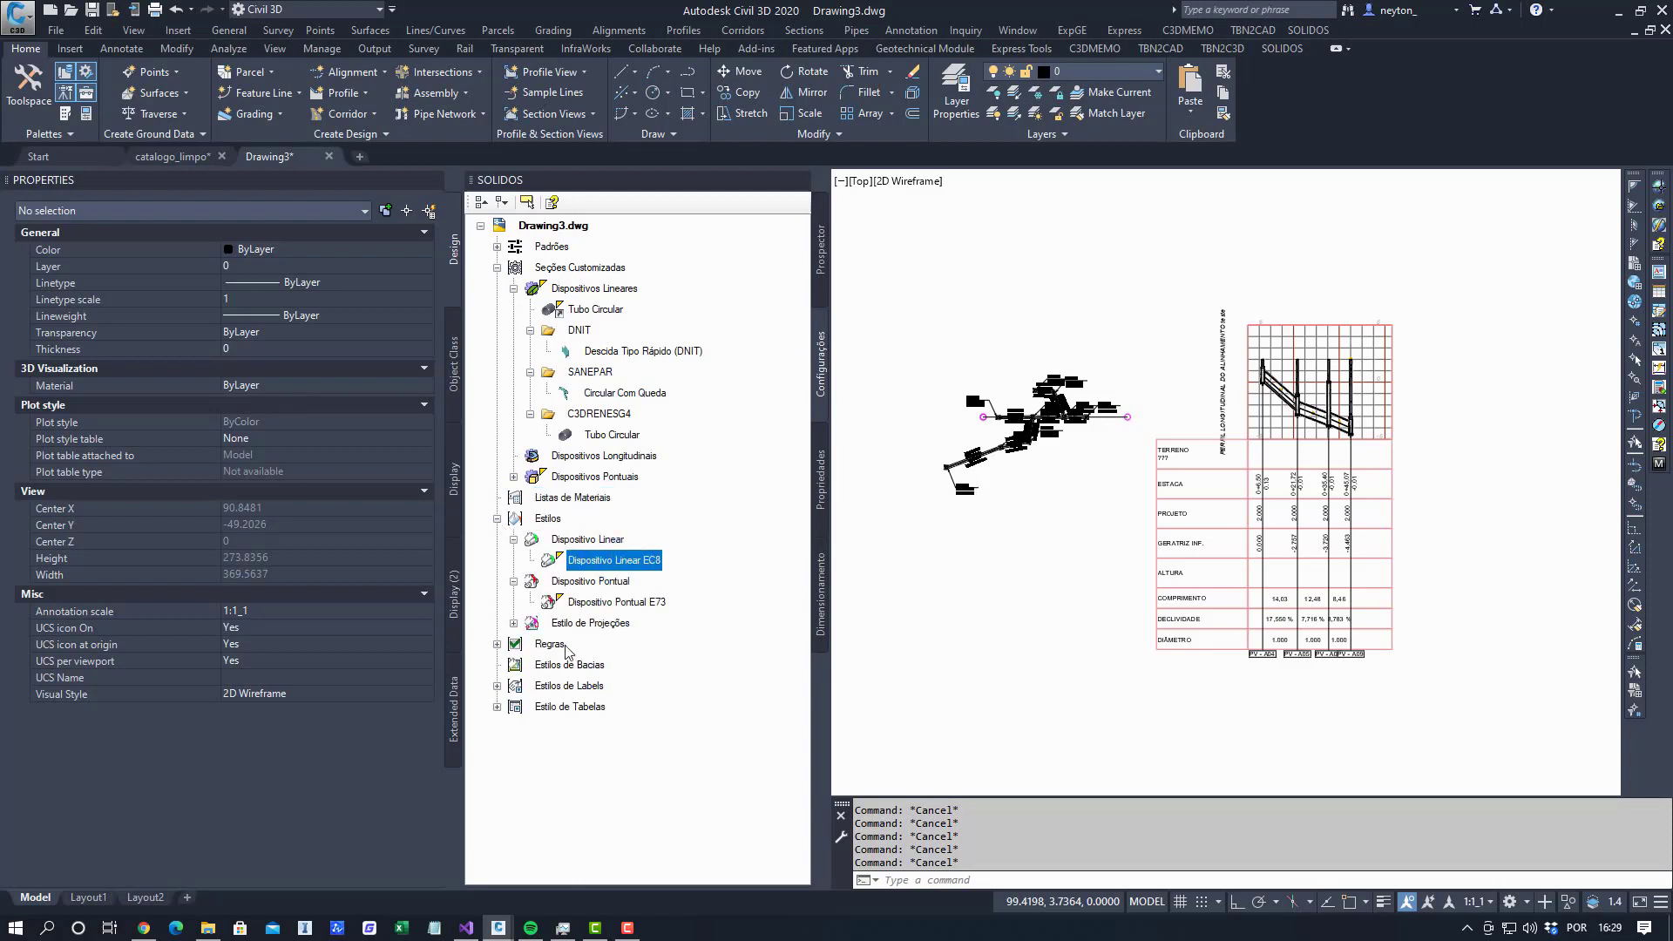
Open the LABEL BACIA catchment label style for editing and show its Texto component.
left_click(497, 686)
left_click(620, 709)
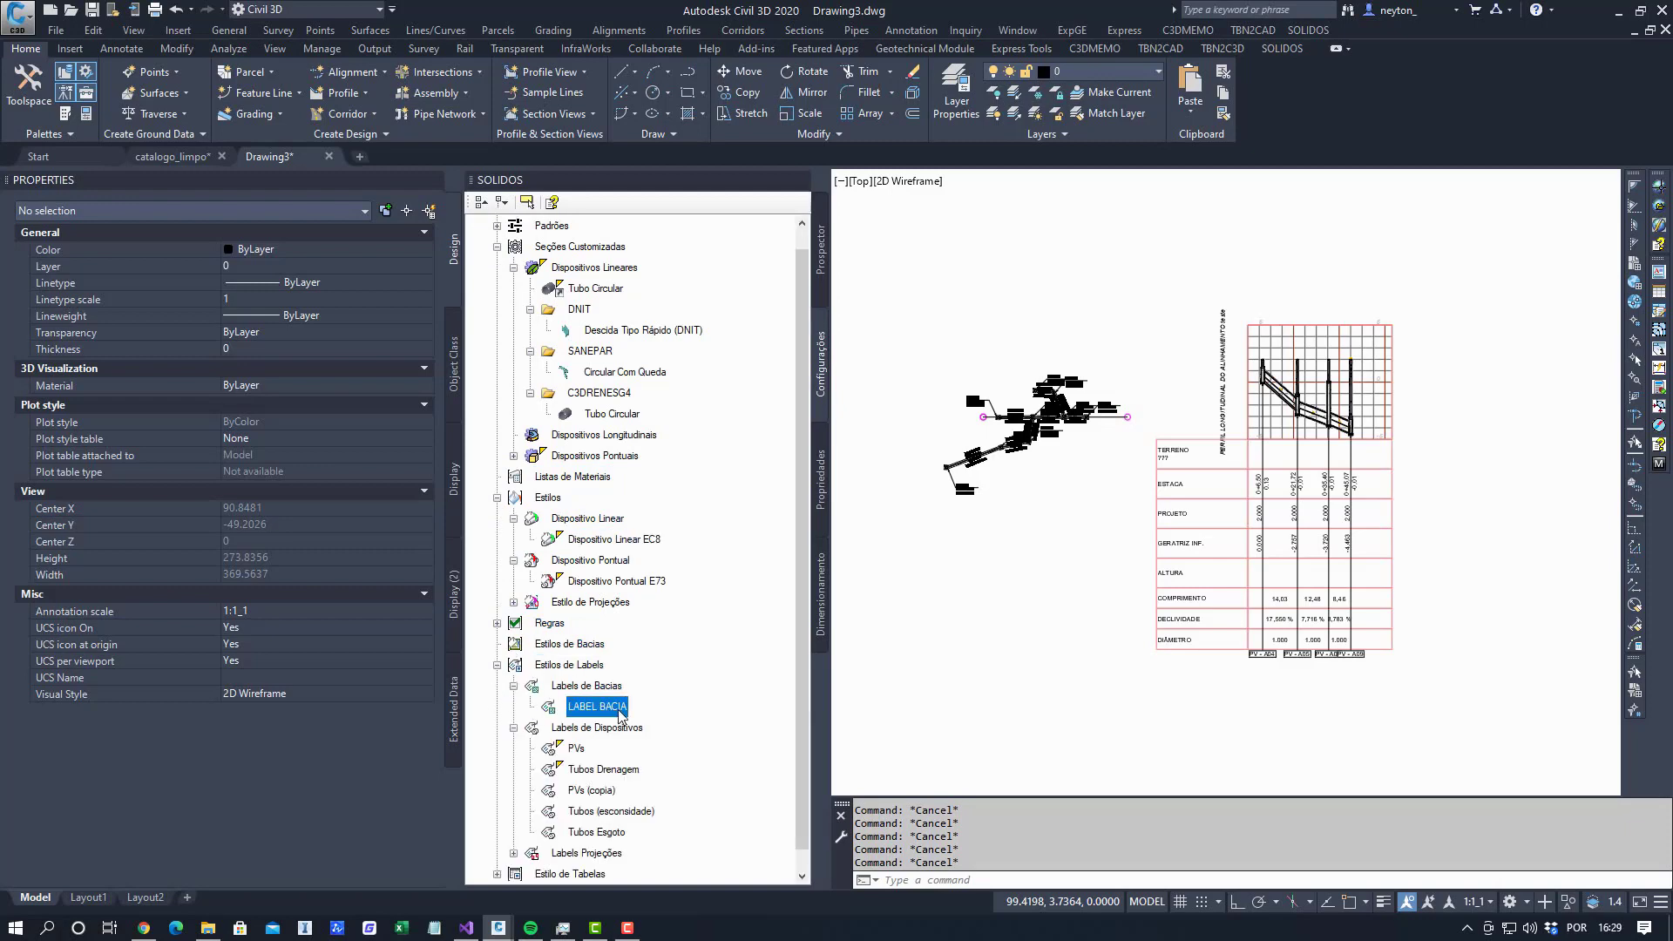
double_click(620, 709)
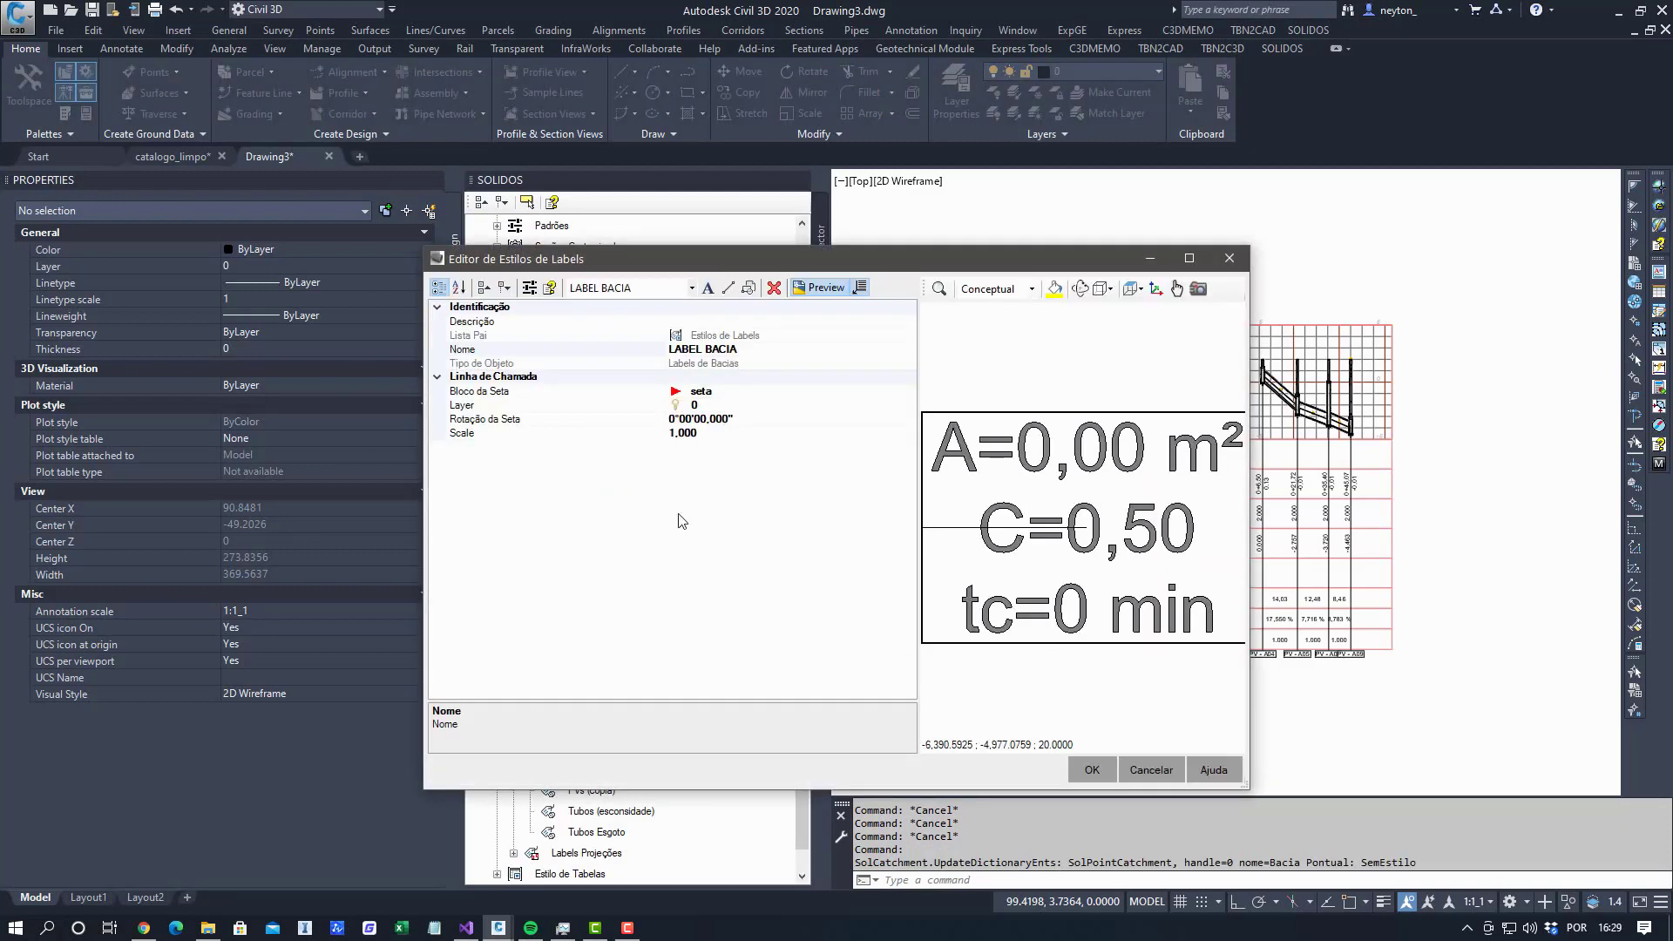
left_click(633, 288)
left_click(605, 317)
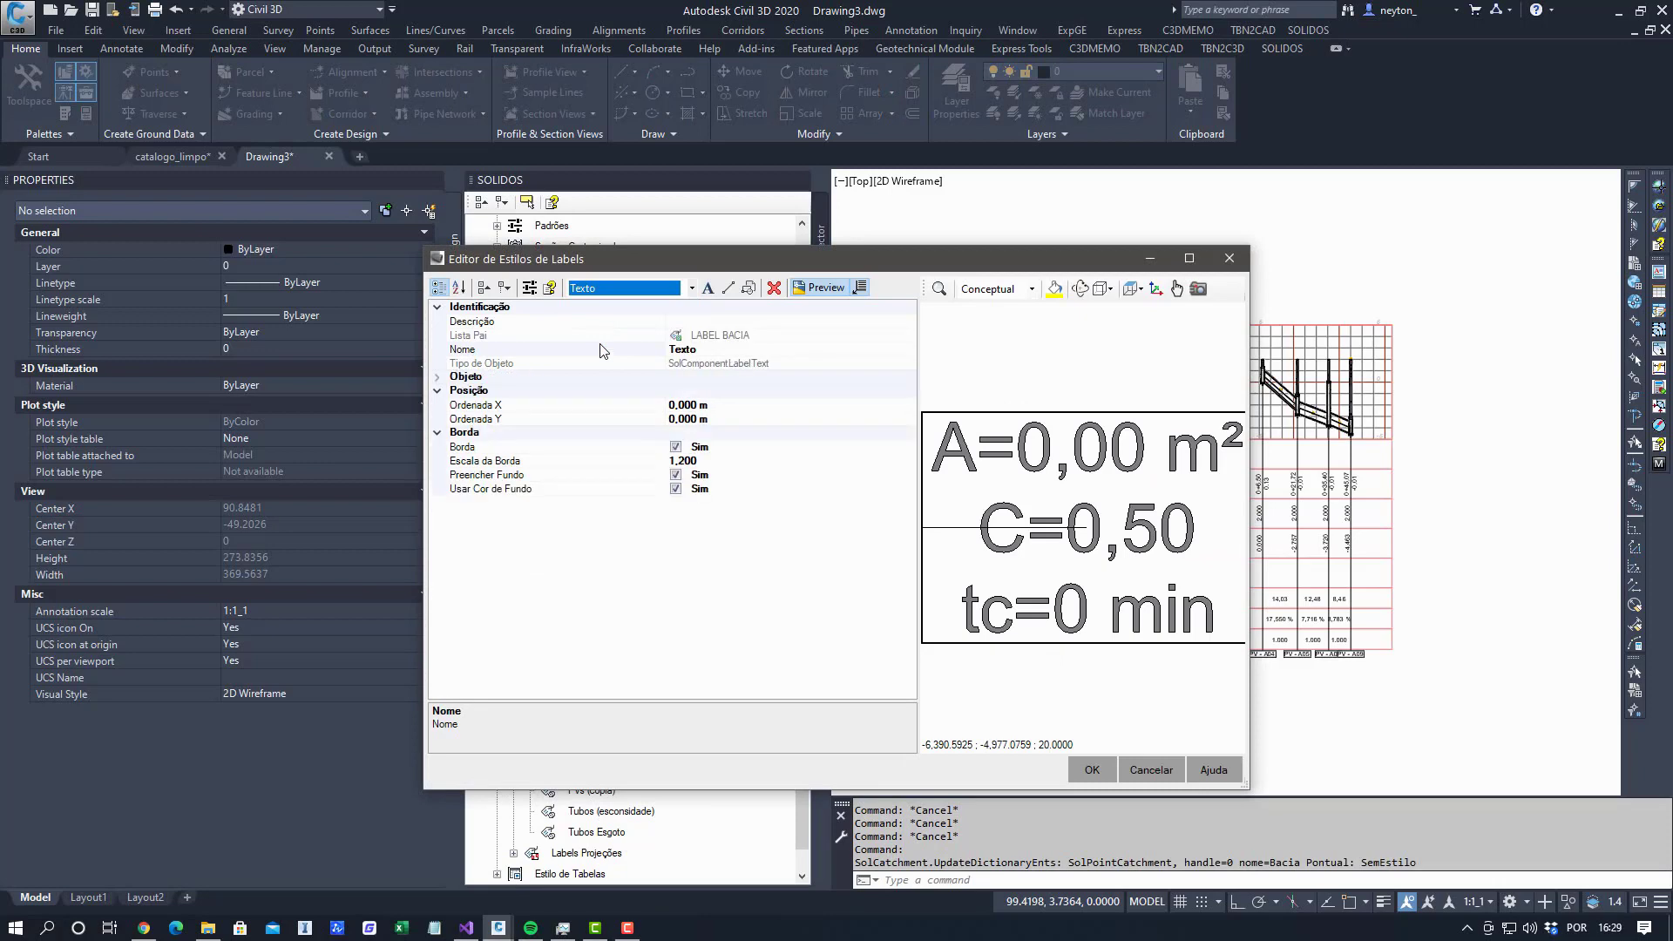
Set the Texto component's height to 2,000 mm and fit the whole label in the preview.
left_click(734, 461)
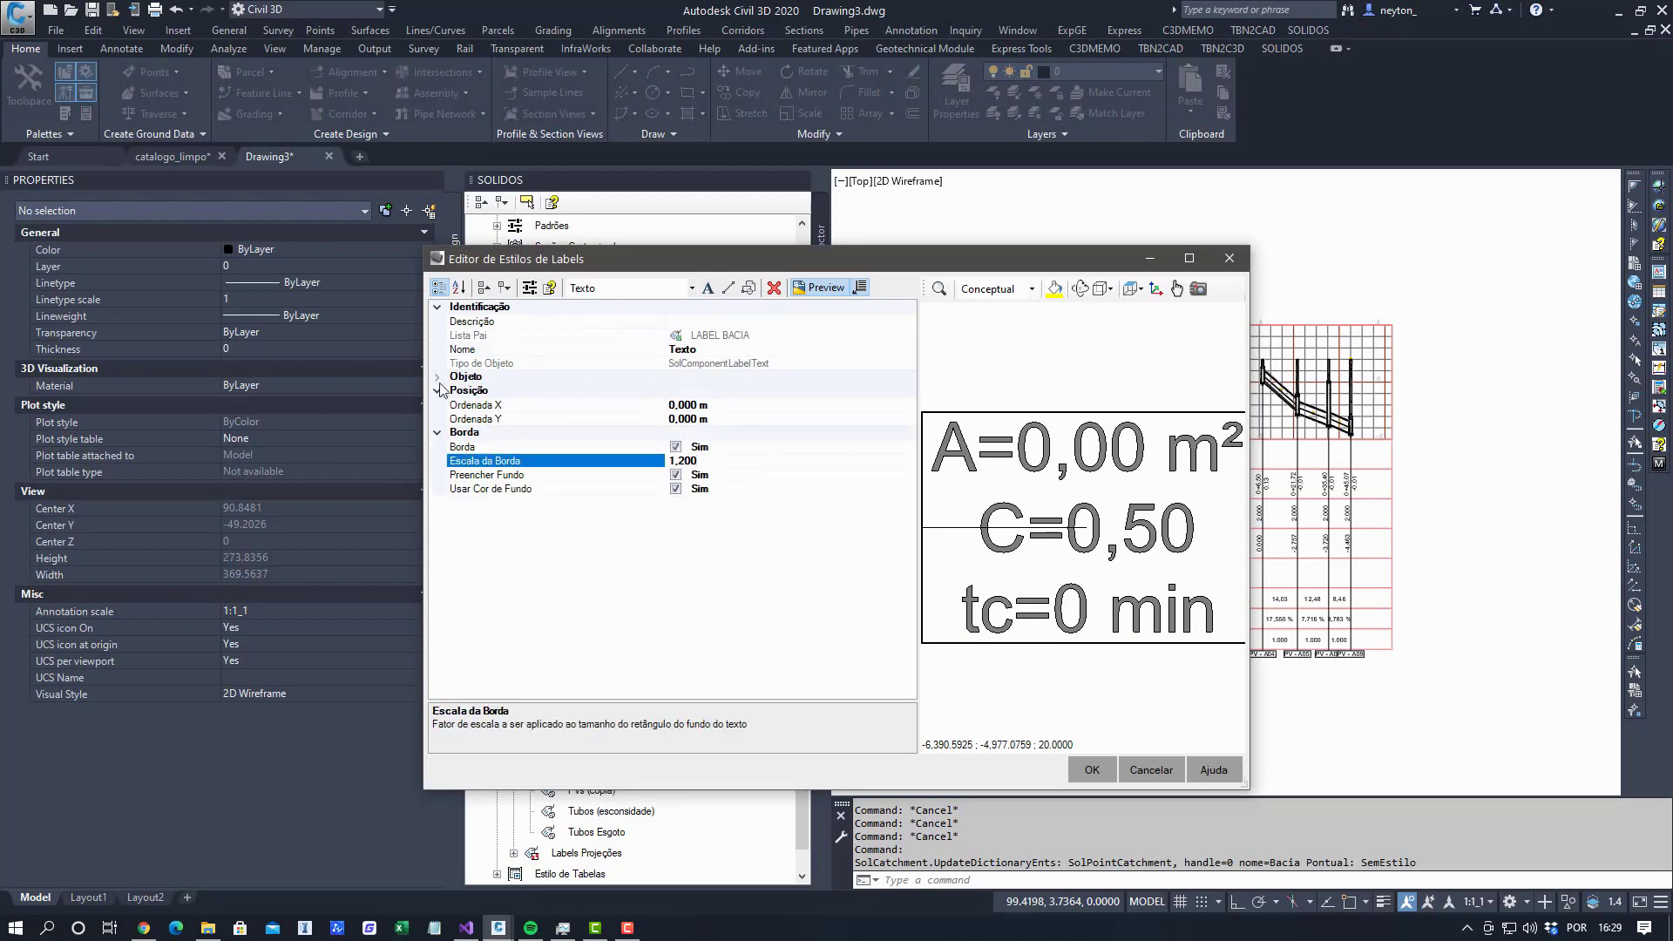
double_click(480, 379)
left_click(729, 406)
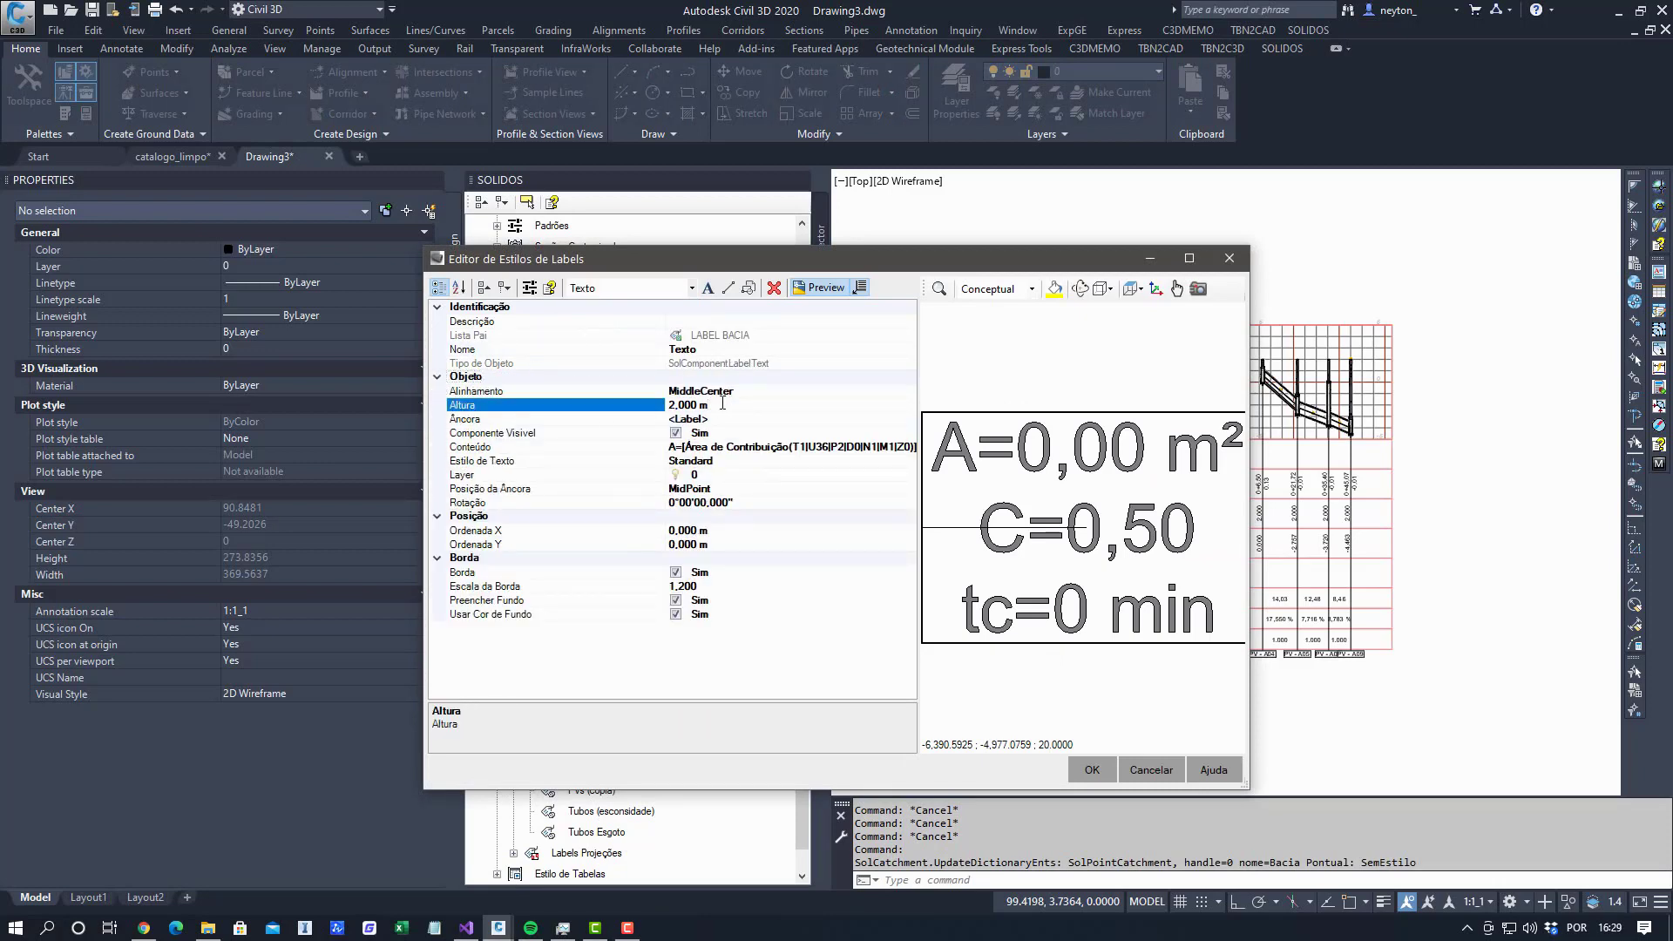
type("m")
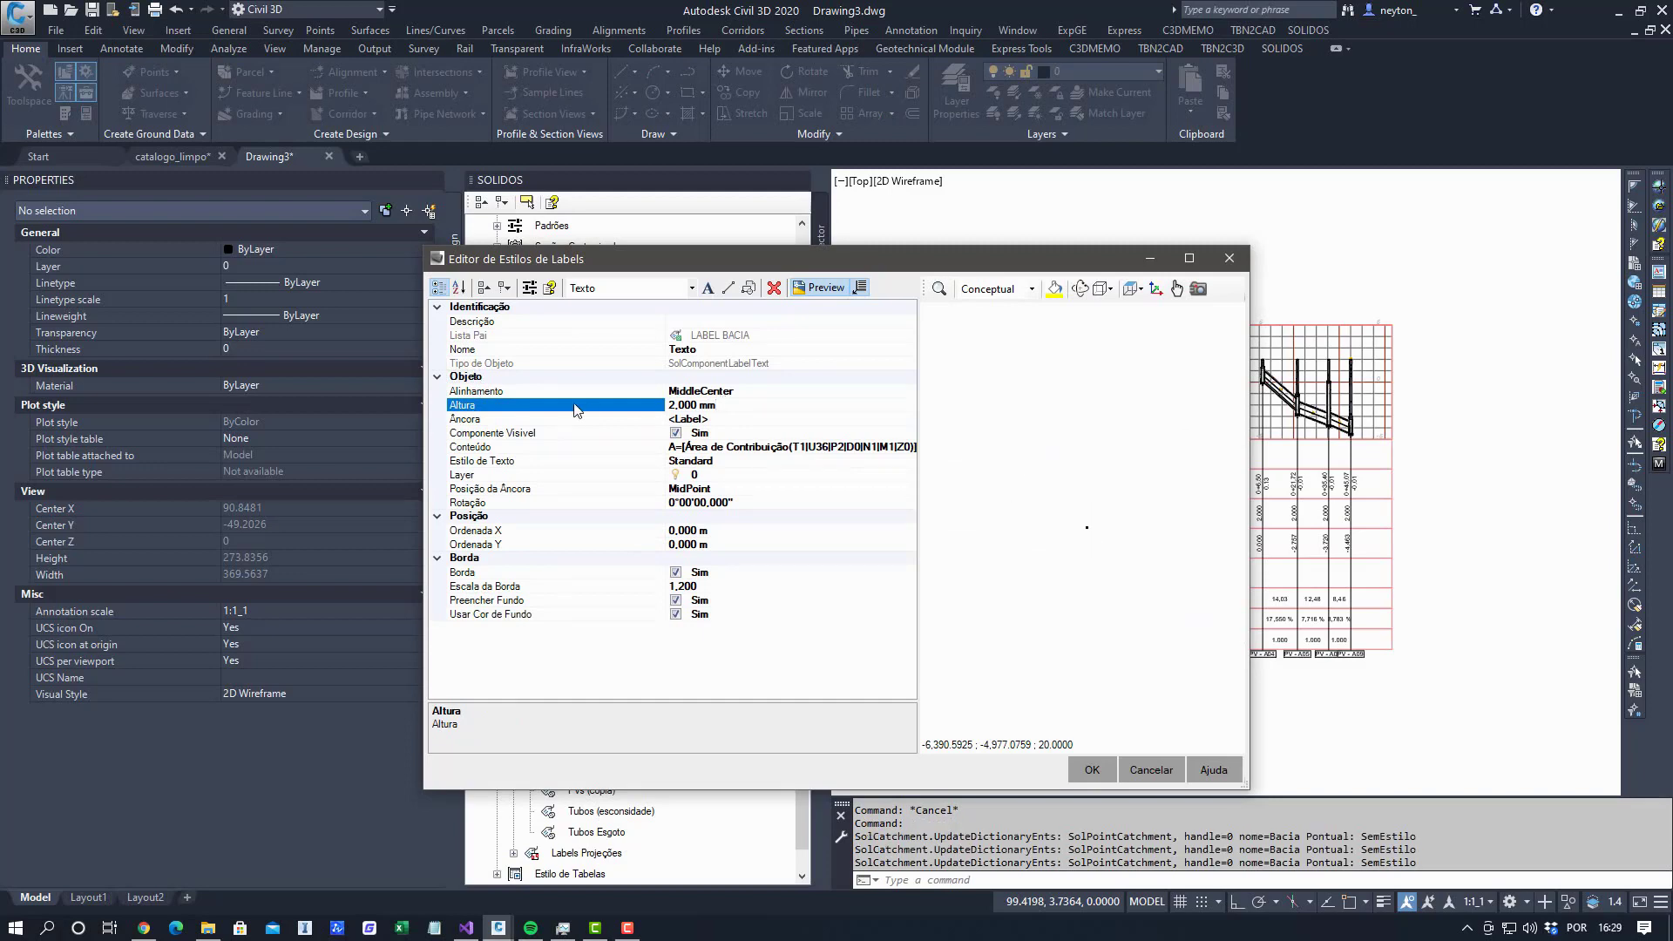
left_click(939, 290)
middle_click_drag(1067, 493, 1028, 514)
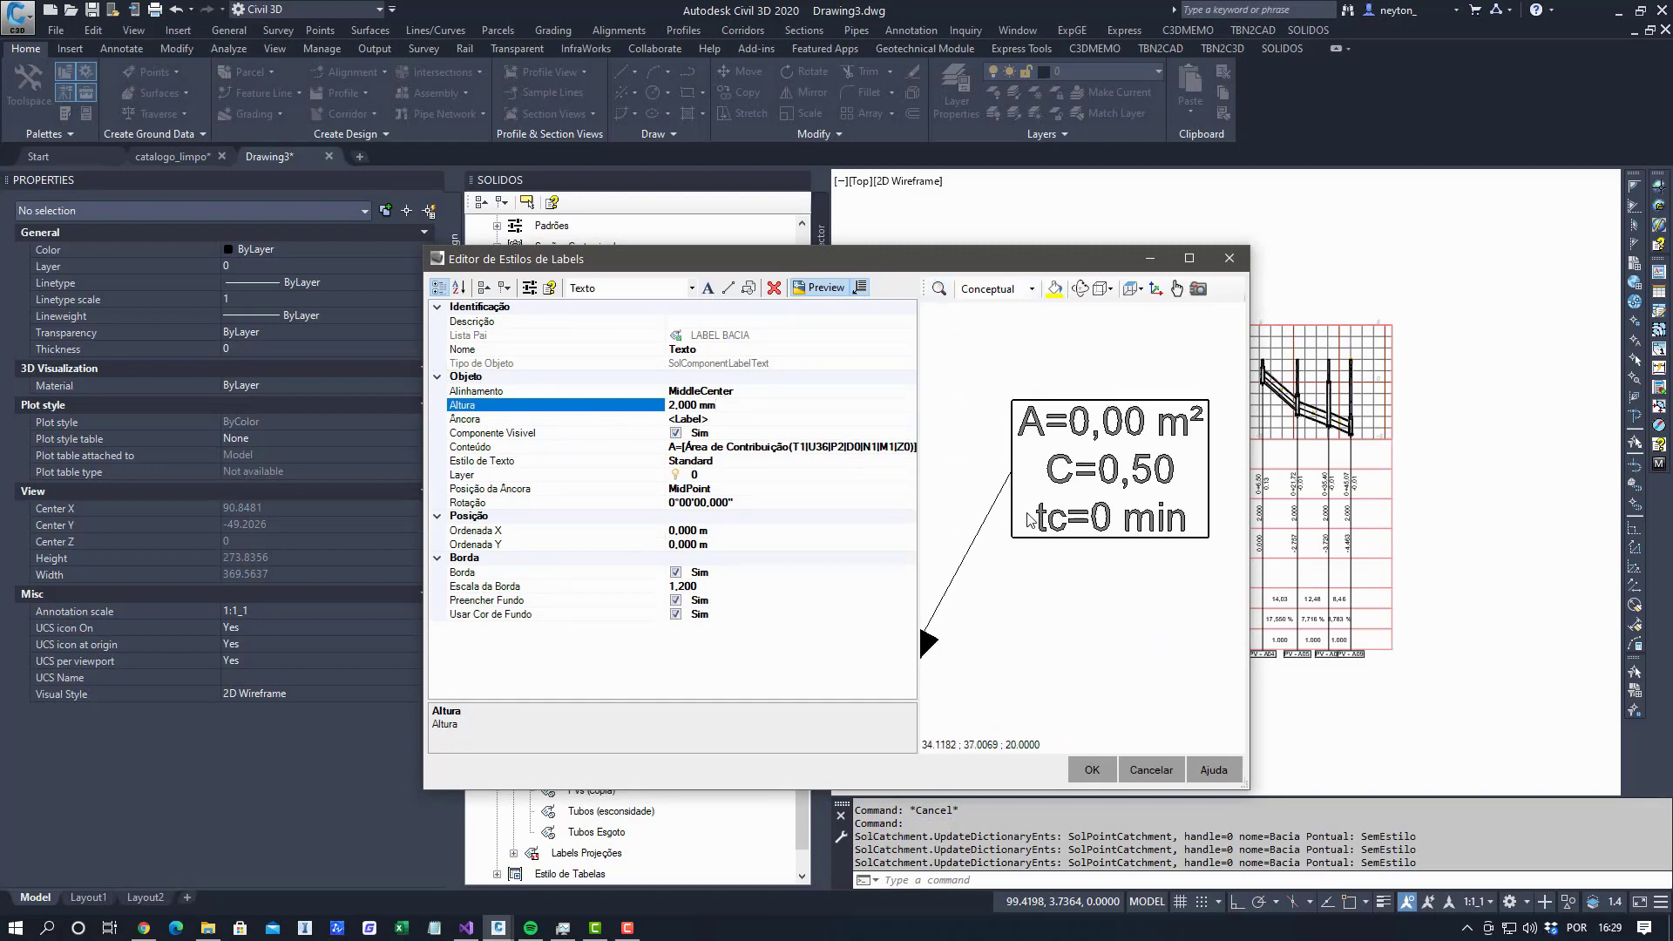
scroll(1028, 520, "down", 3)
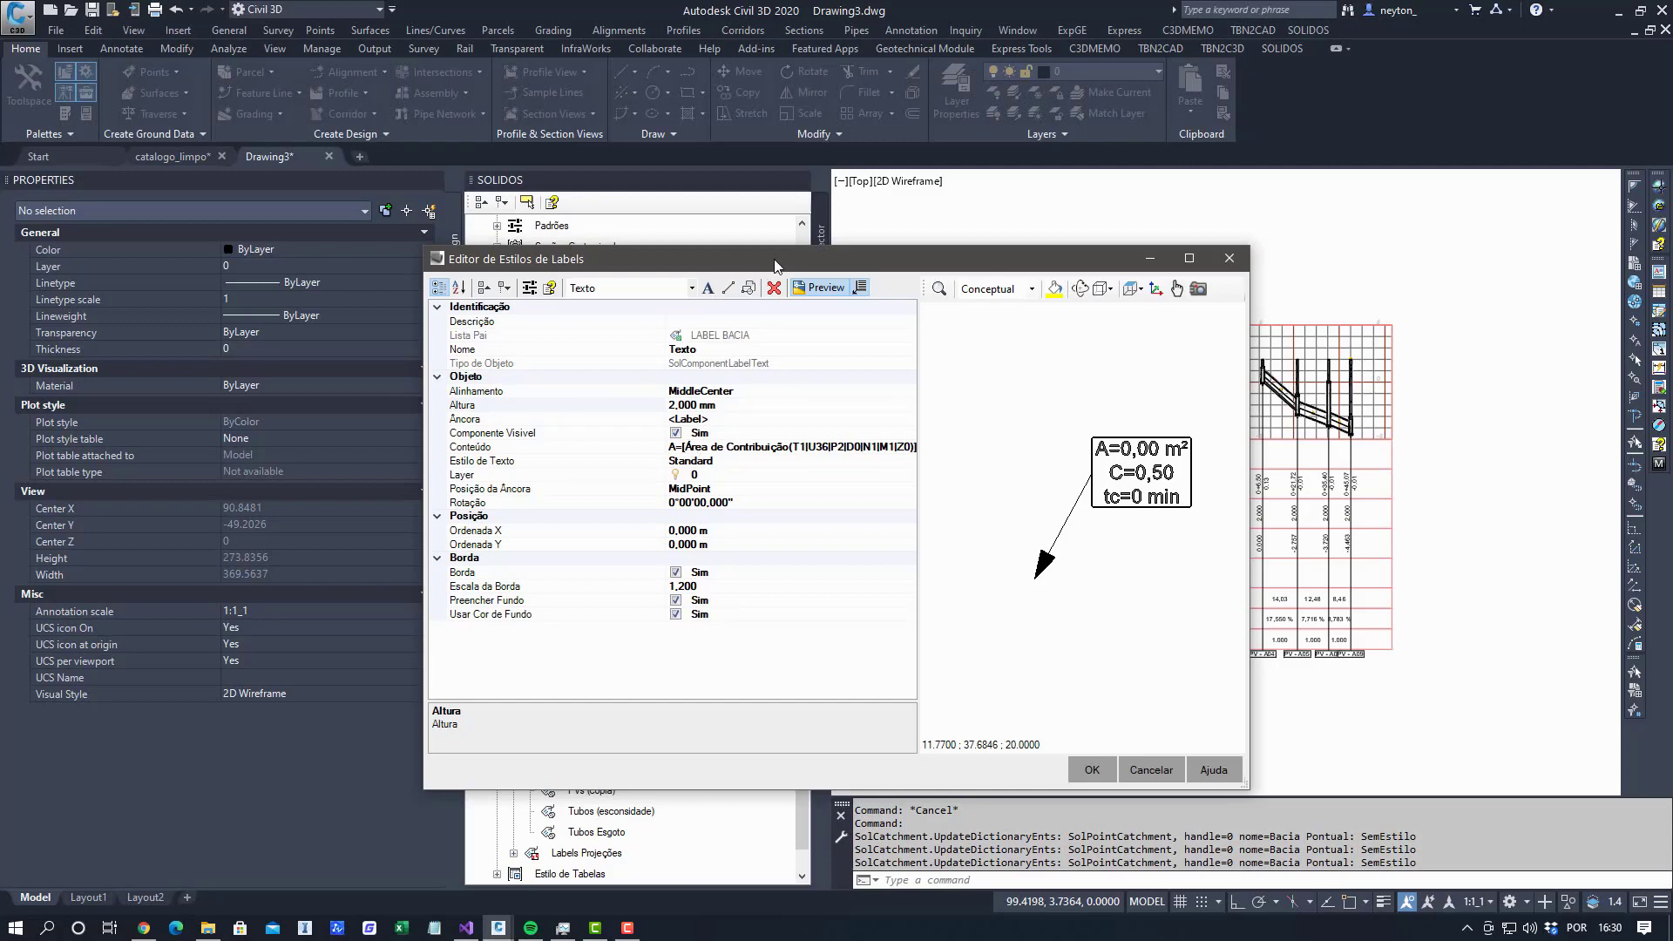
Review the units of measure for the Texto component's properties, then cancel both the units and the label style edits.
left_click_drag(778, 265, 841, 291)
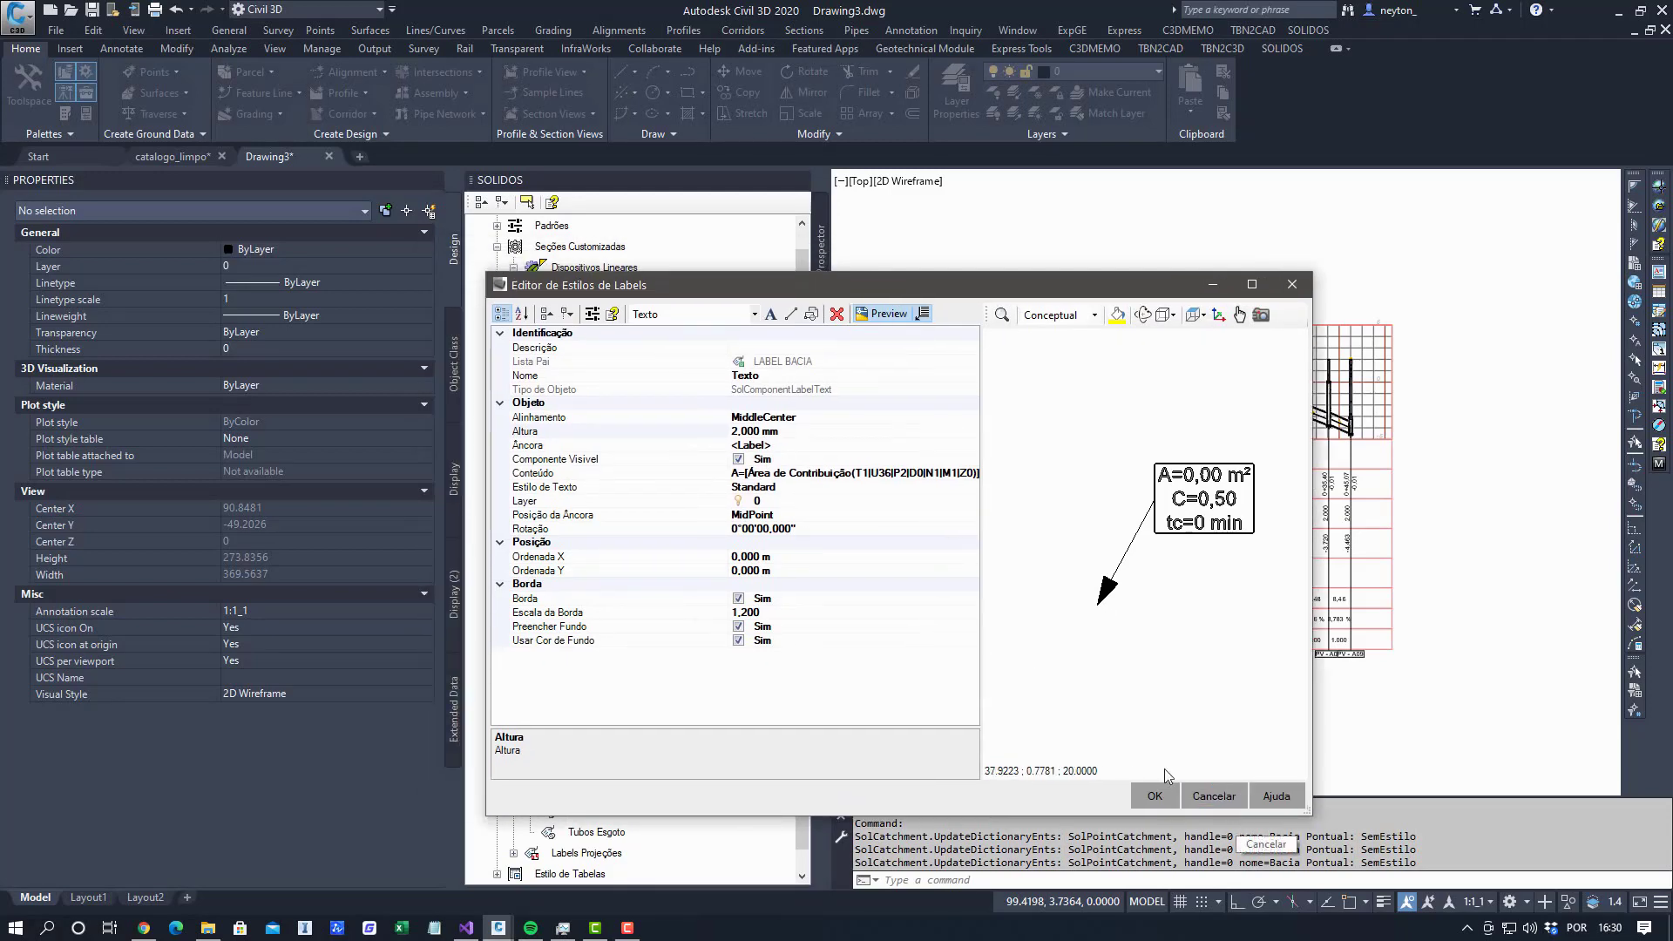
left_click_drag(885, 288, 947, 278)
left_click(863, 421)
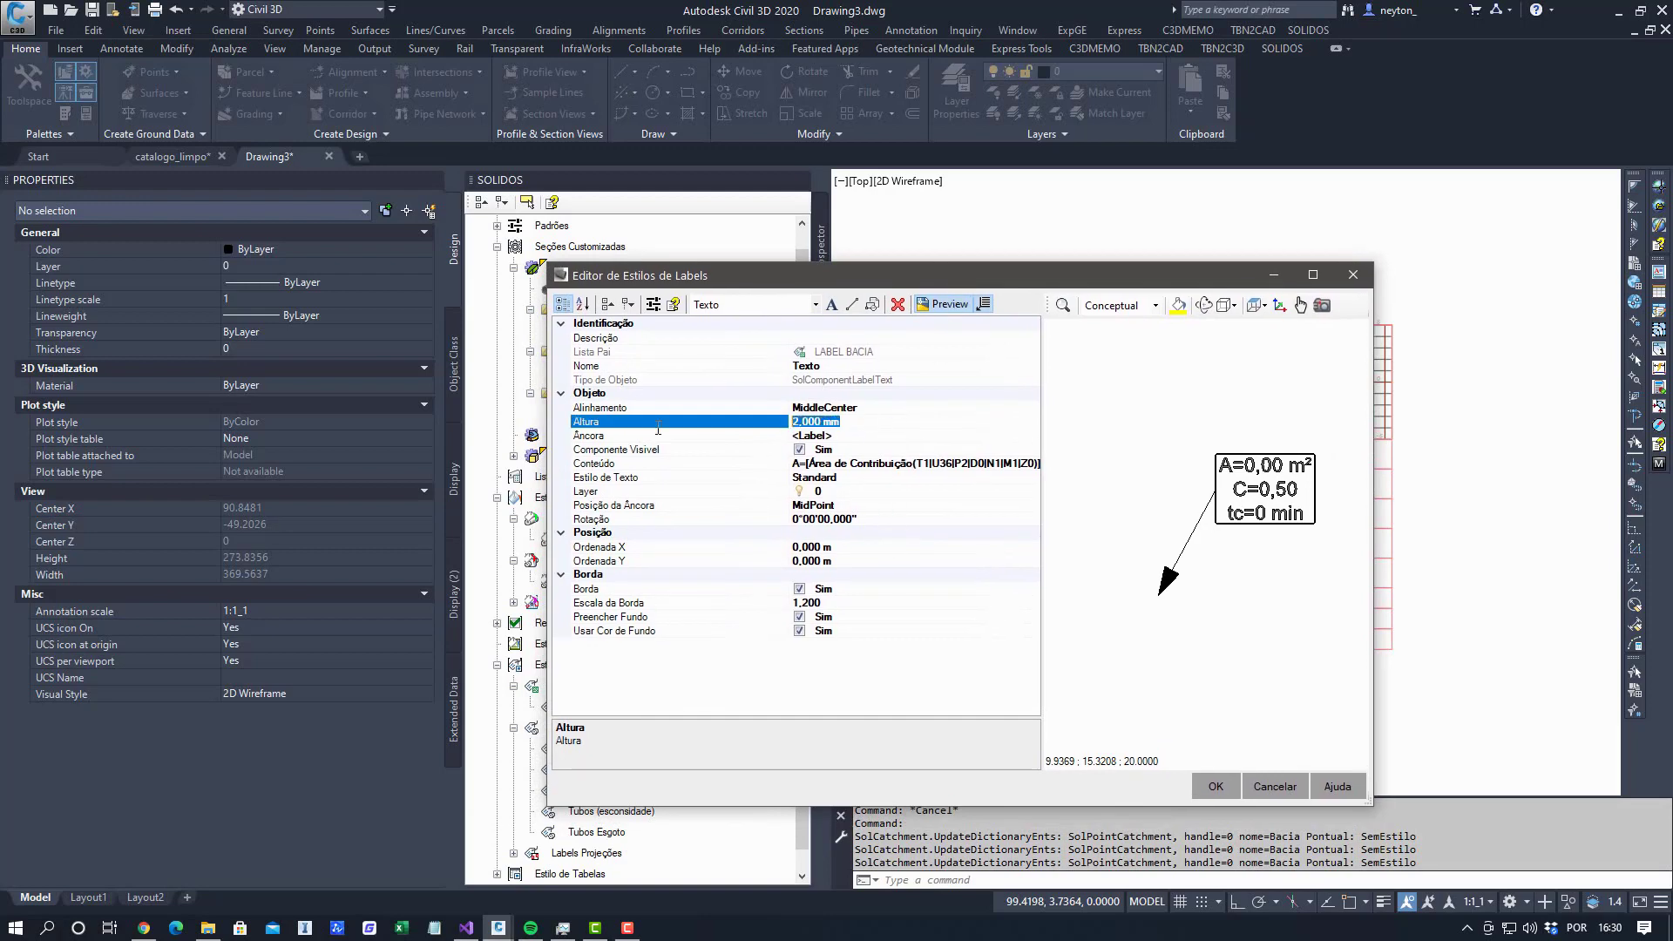
left_click(654, 306)
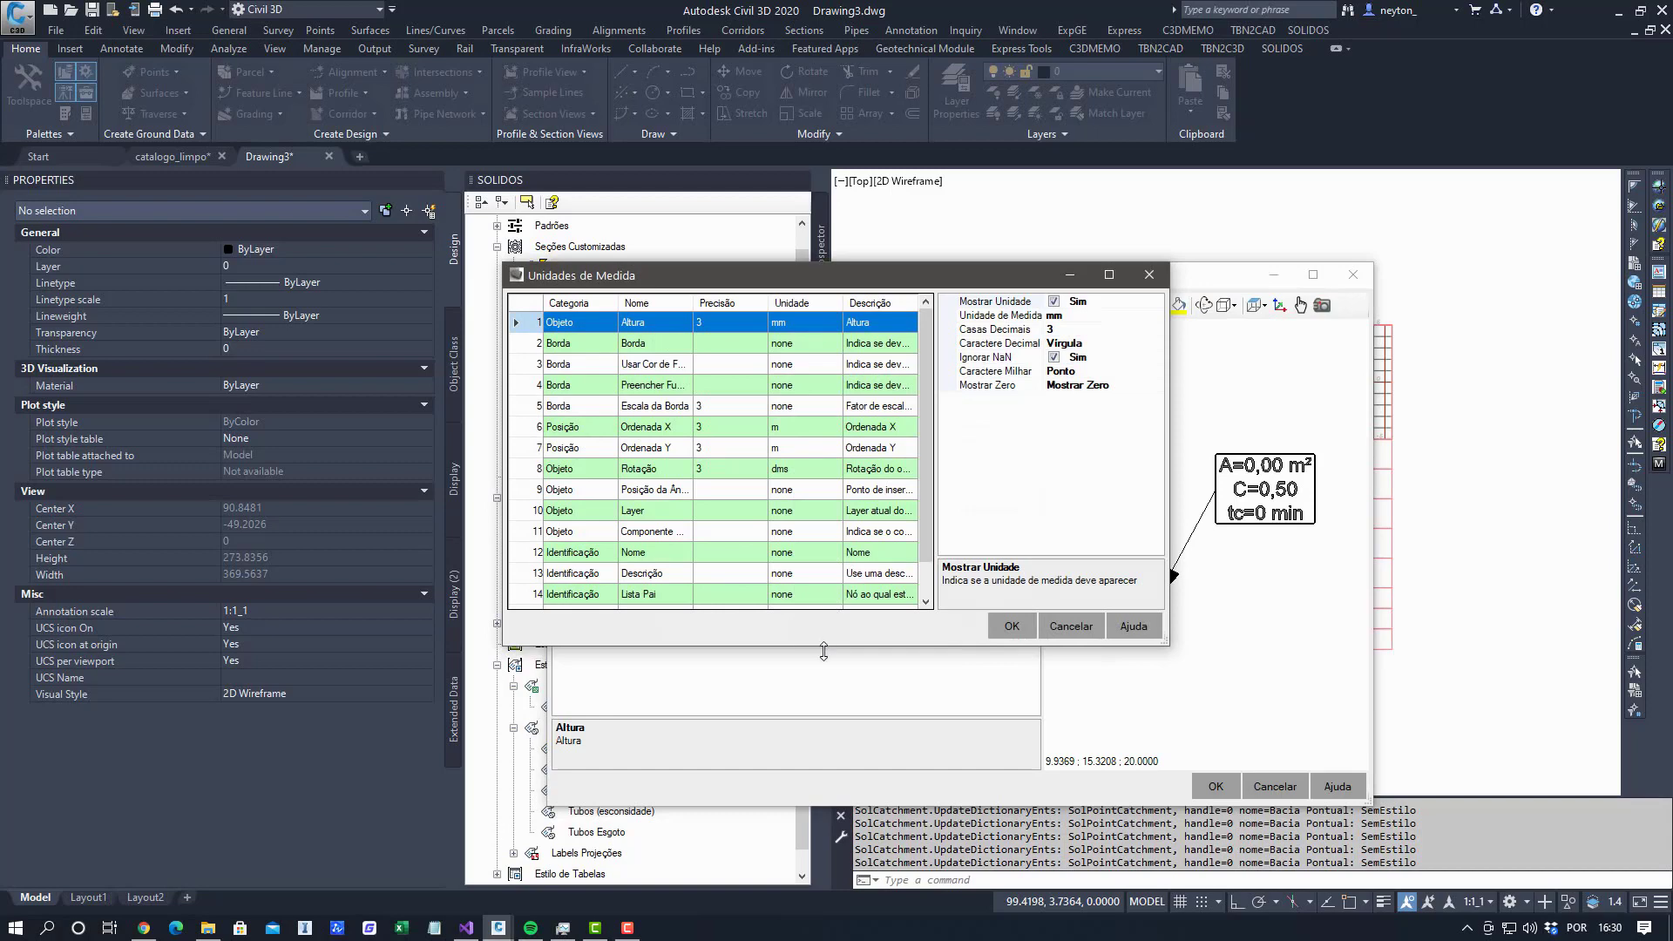
left_click_drag(824, 645, 804, 772)
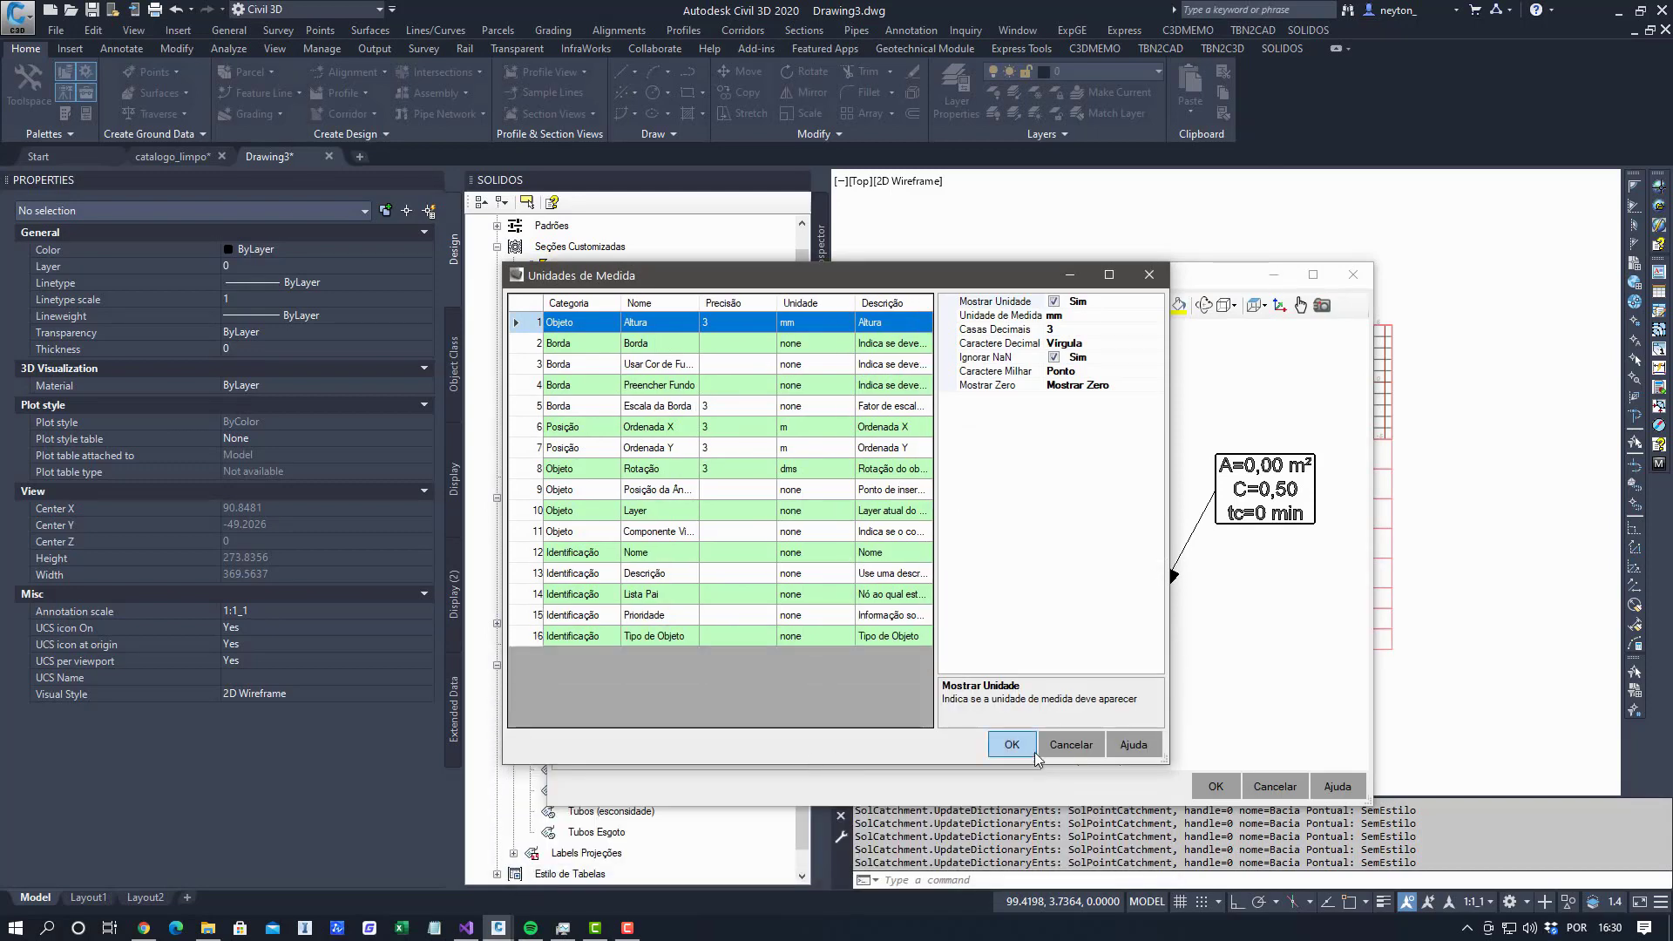
left_click(1068, 753)
left_click(1279, 785)
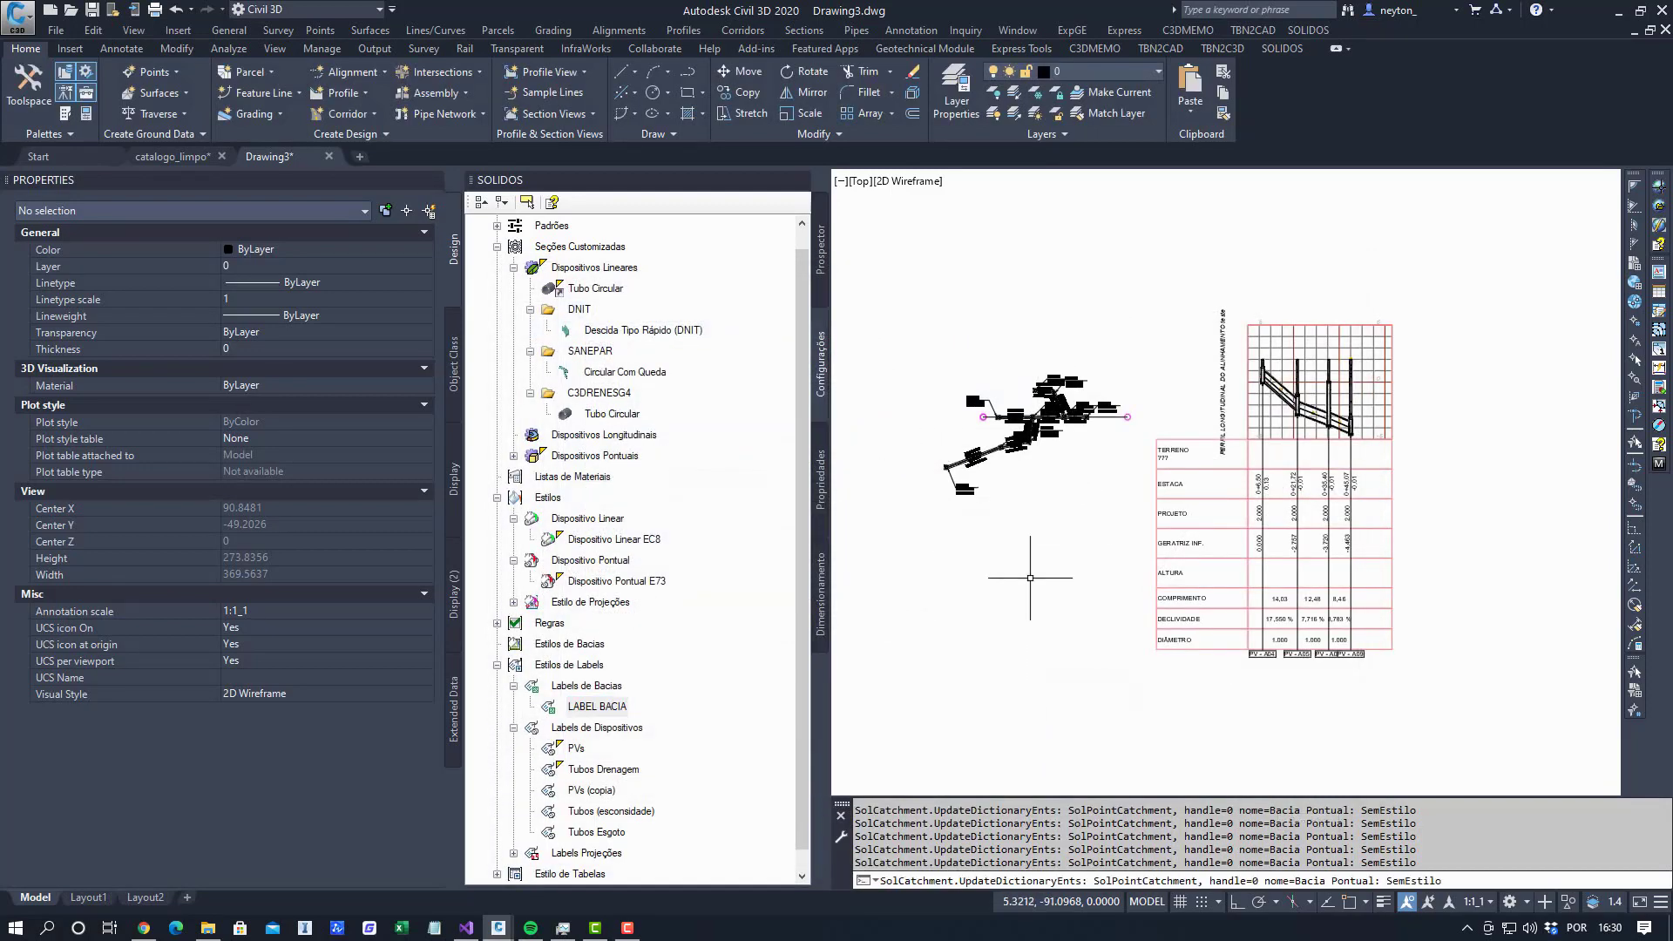
mouse_move(992, 623)
middle_mouse_down()
mouse_move(1098, 620)
mouse_move(1047, 649)
middle_mouse_up()
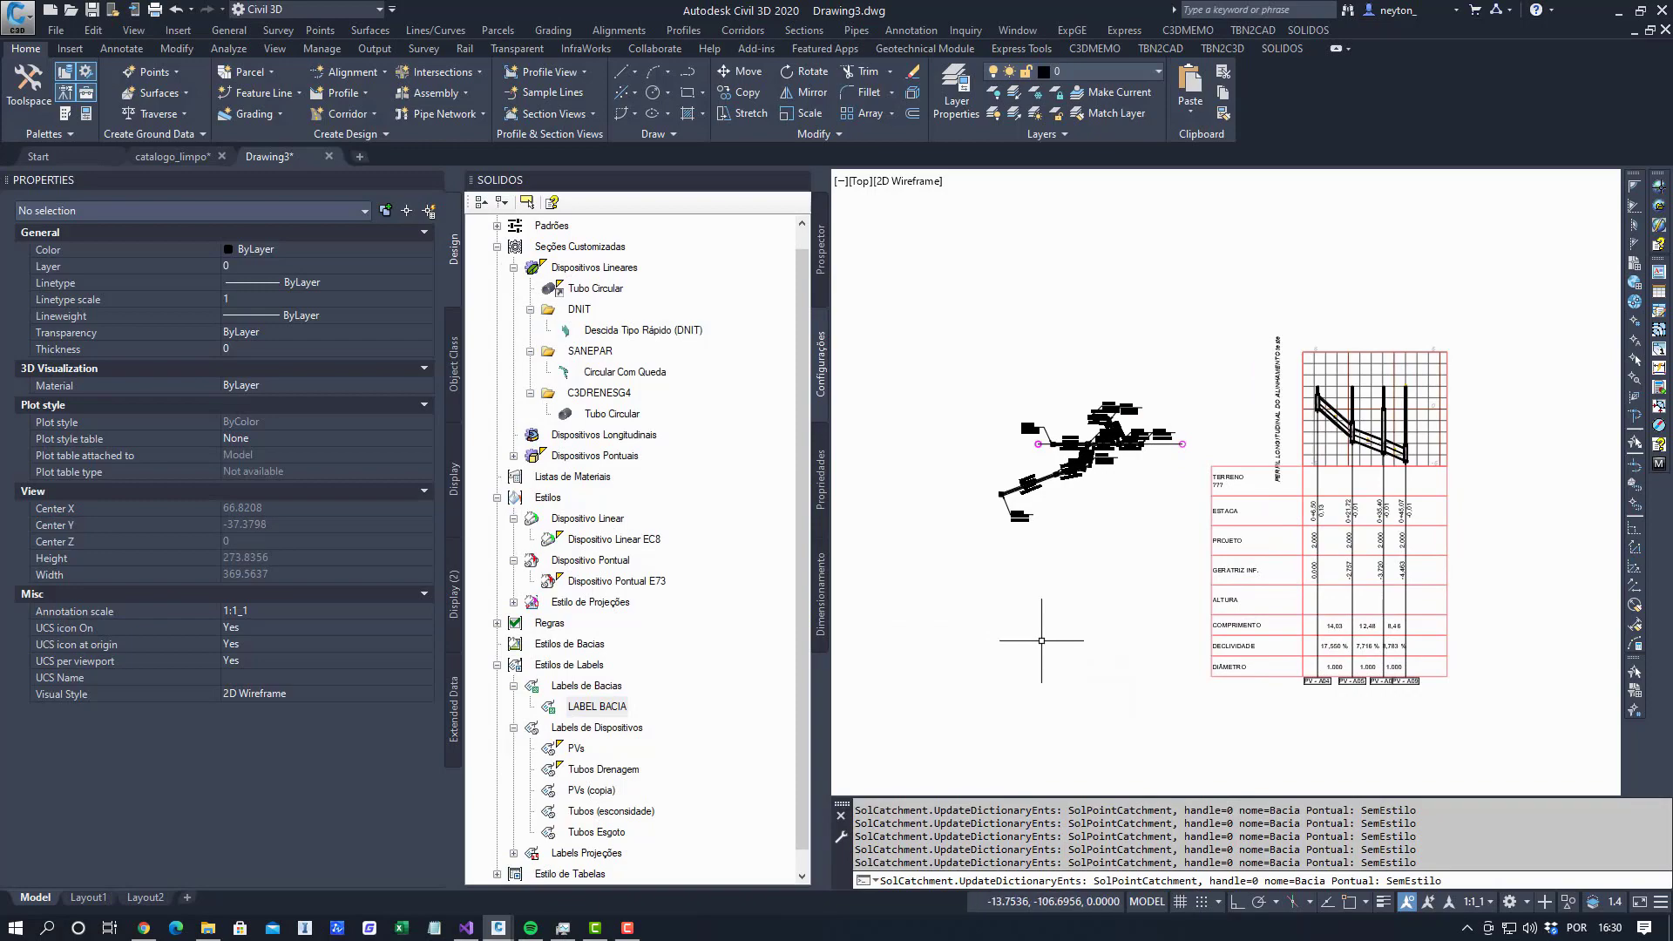